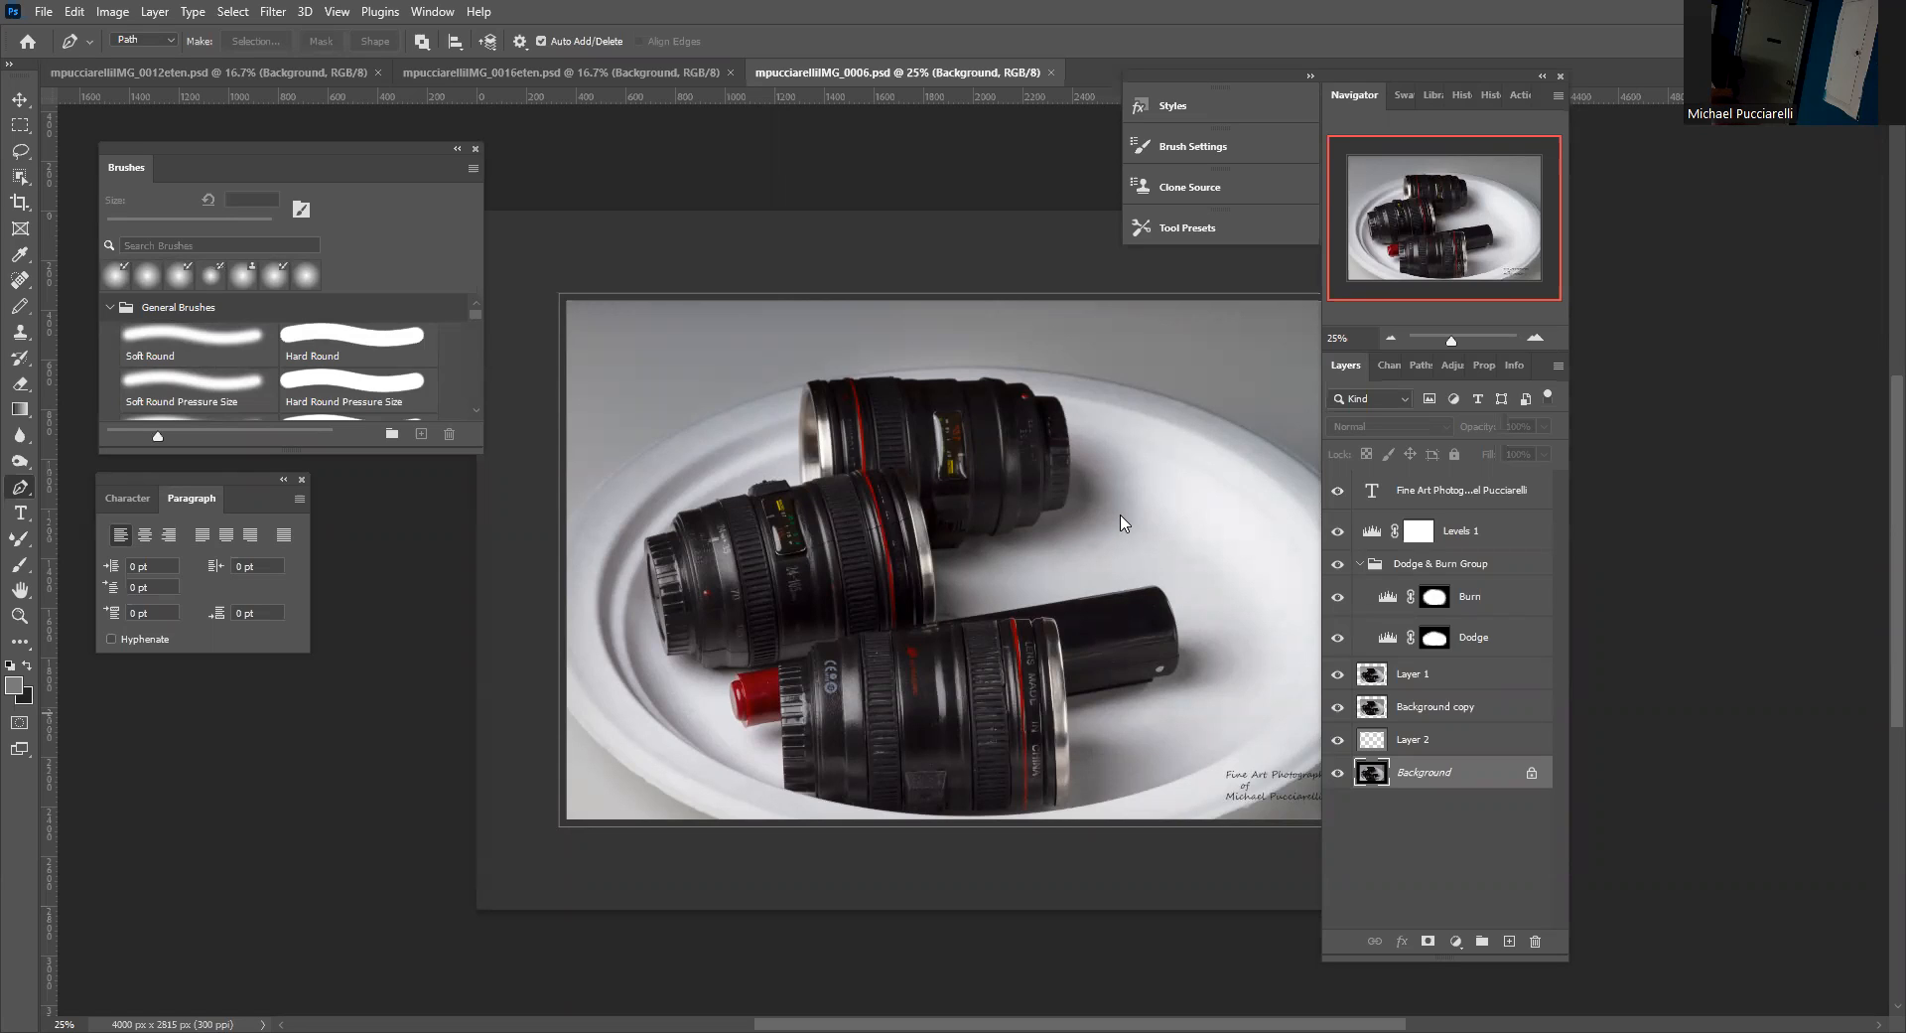
View the bottle image and switch to the water glass image.
{"action": "left_click", "coordinate": [503, 75]}
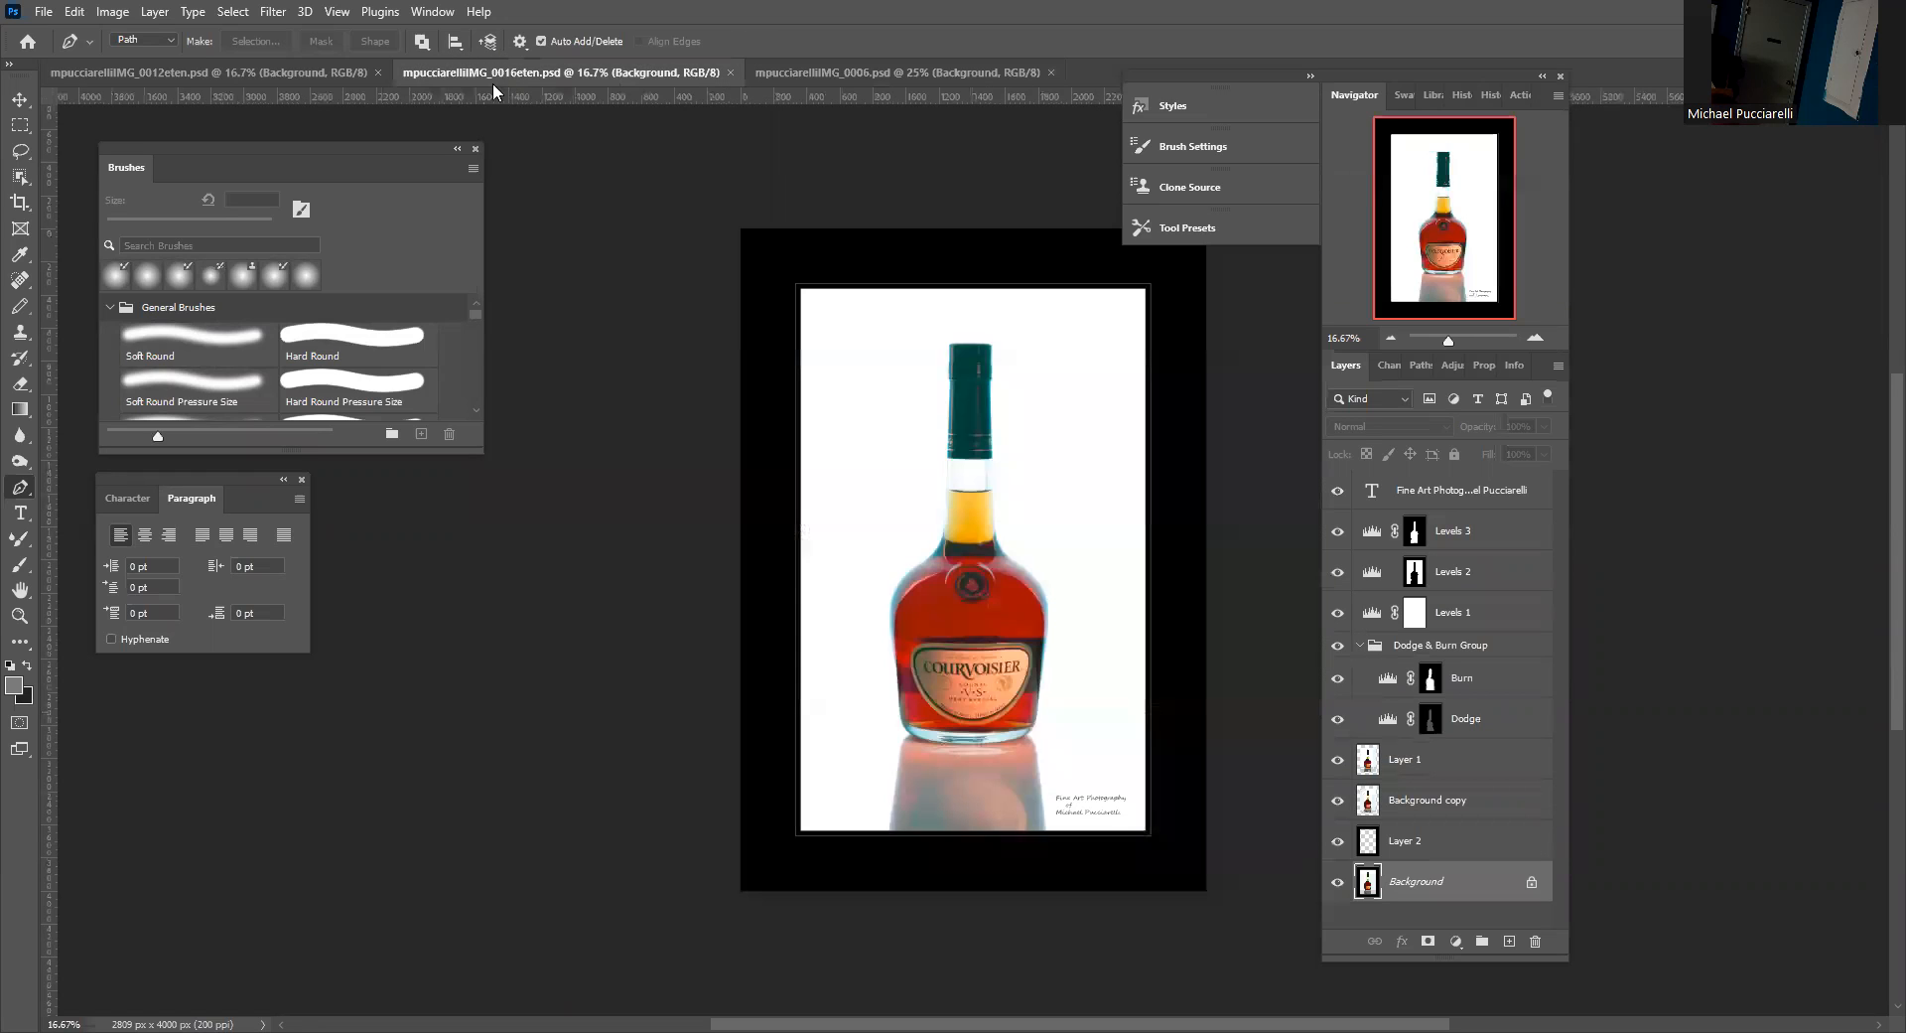
{"action": "left_click", "coordinate": [317, 75]}
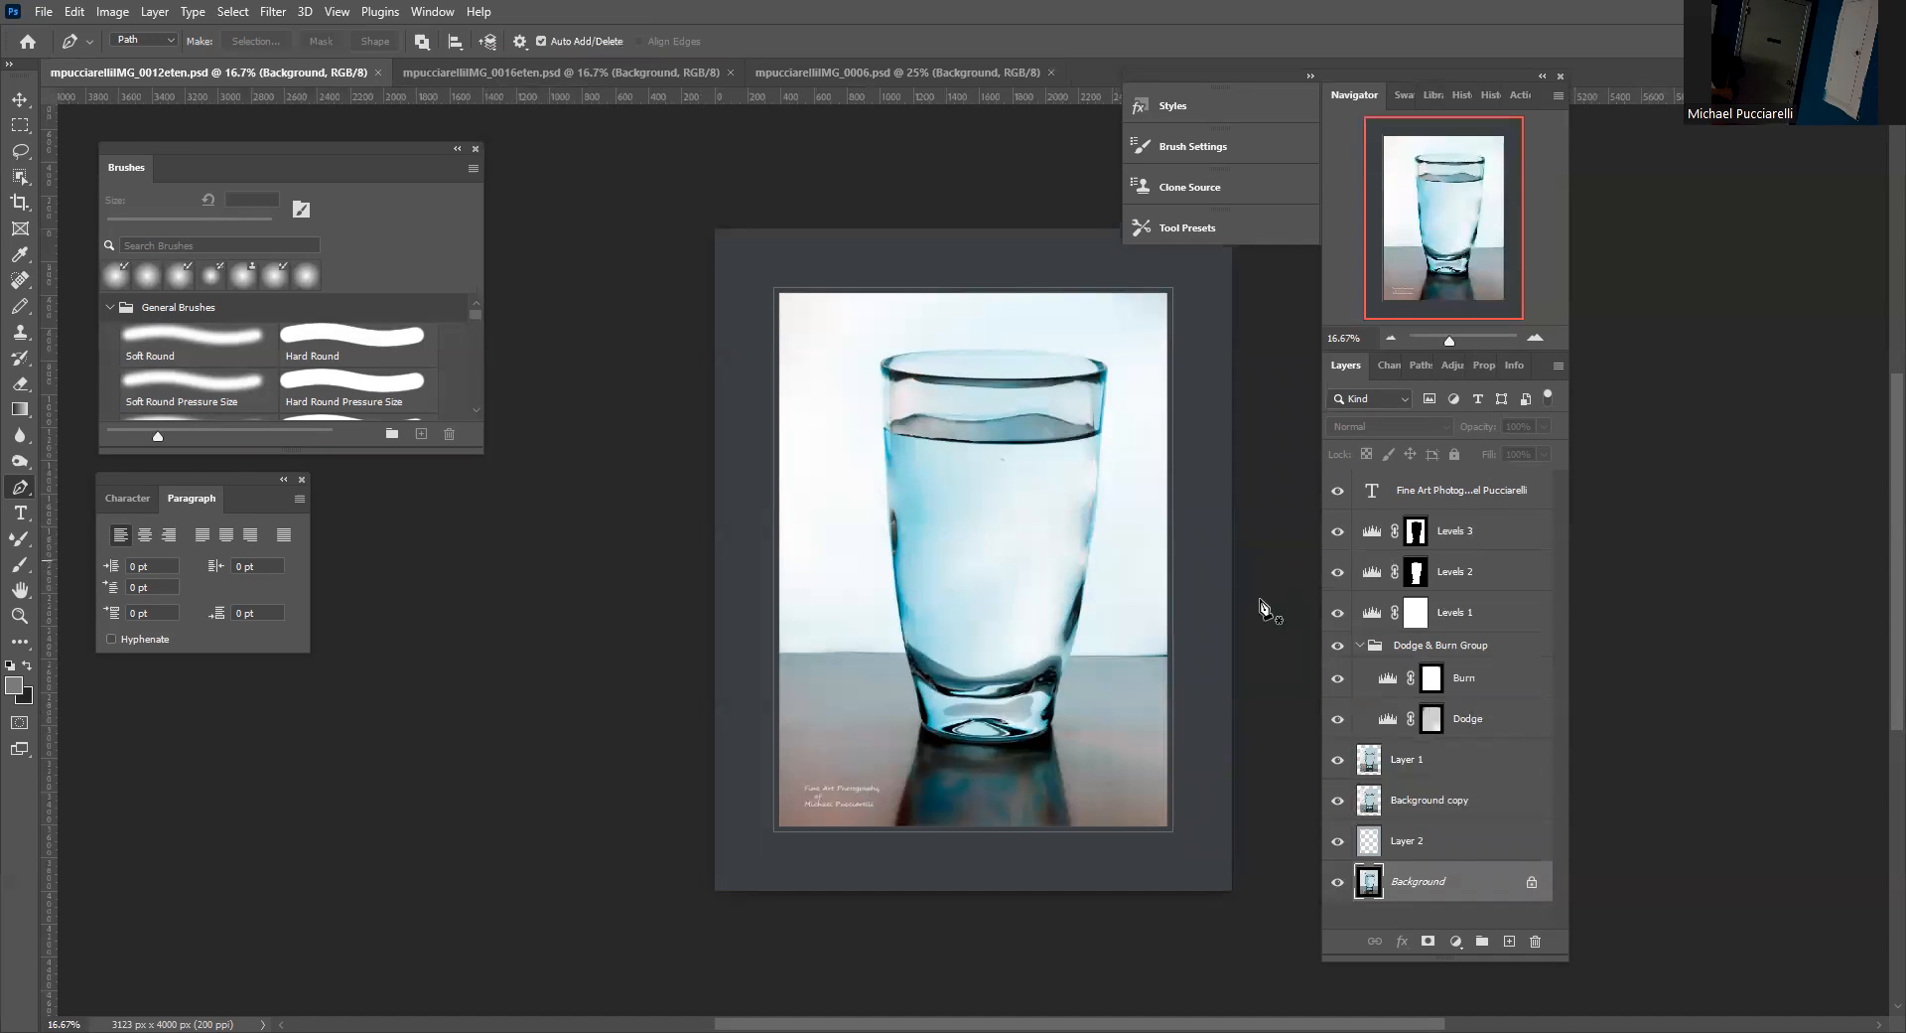
{"action": "scroll", "coordinate": [1577, 412], "scroll_direction": "down", "scroll_amount": 1}
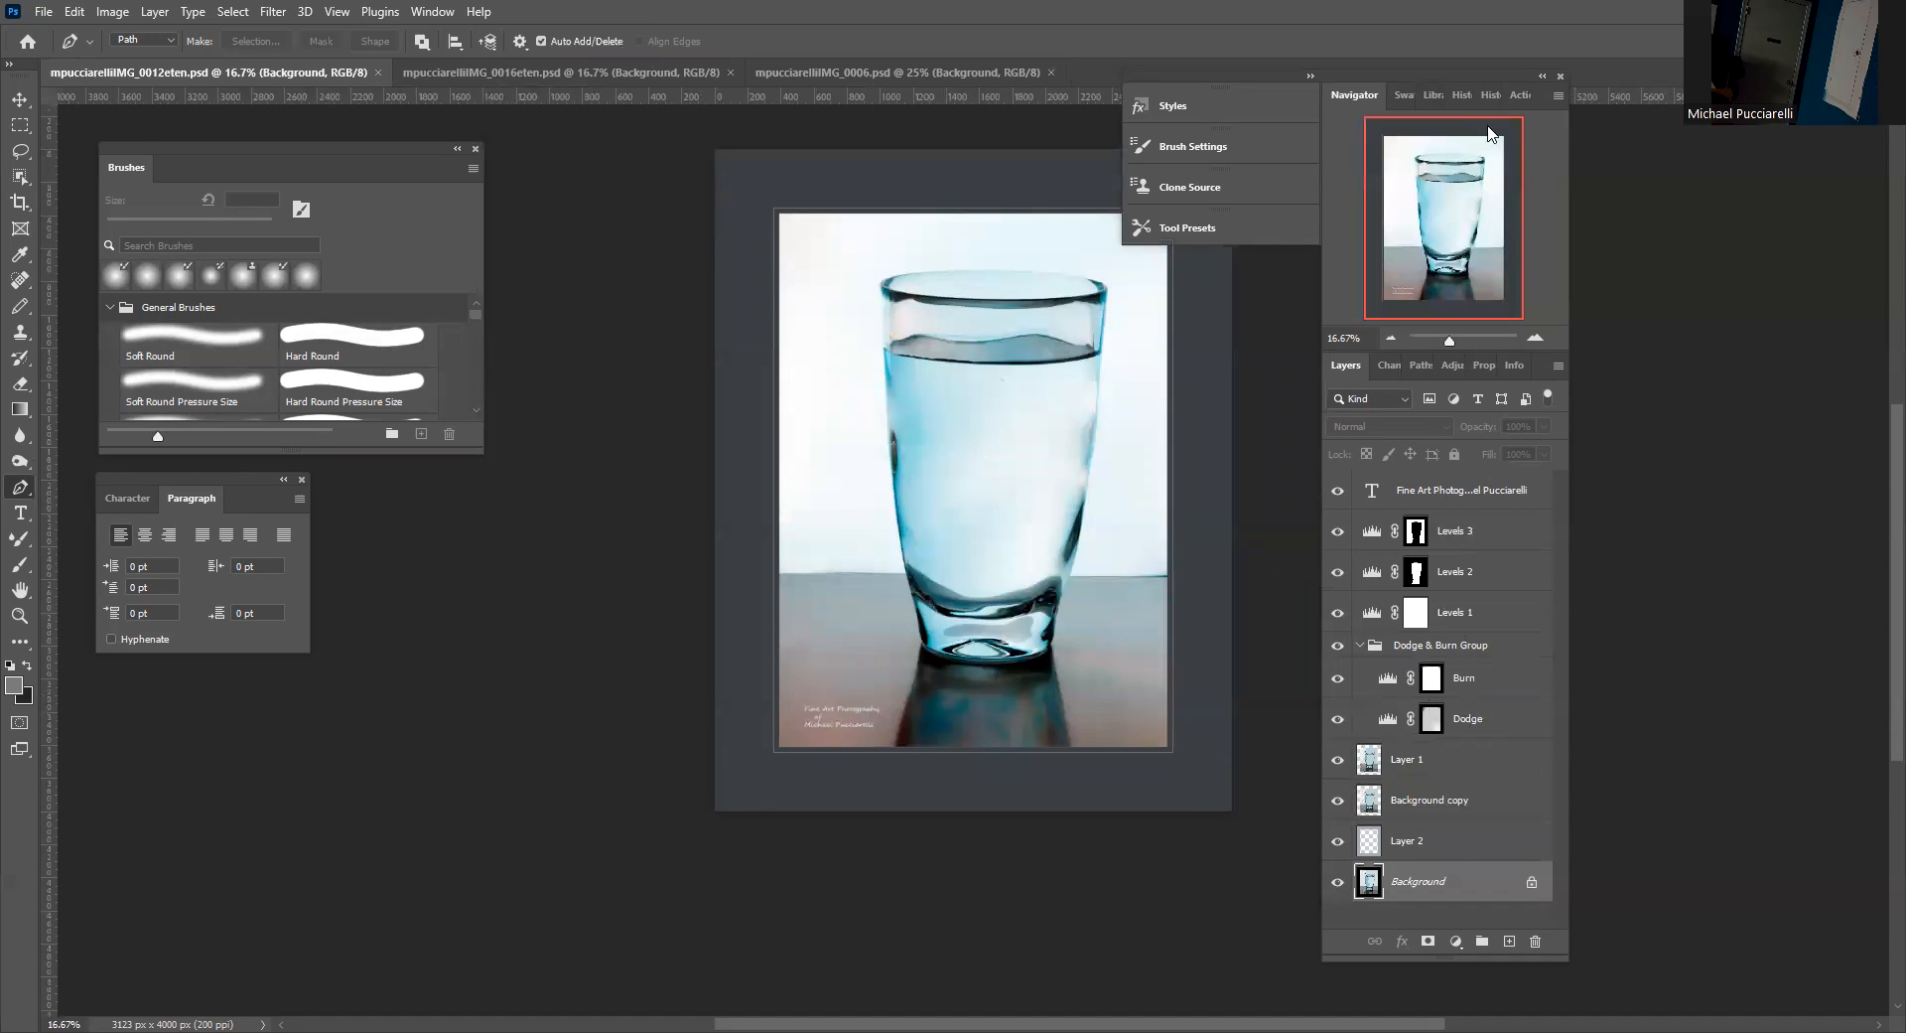
Collapse the MFPsingleFILTERS action set, expand the MFPcommand set, and select its MFPsave action.
{"action": "left_click", "coordinate": [1519, 96]}
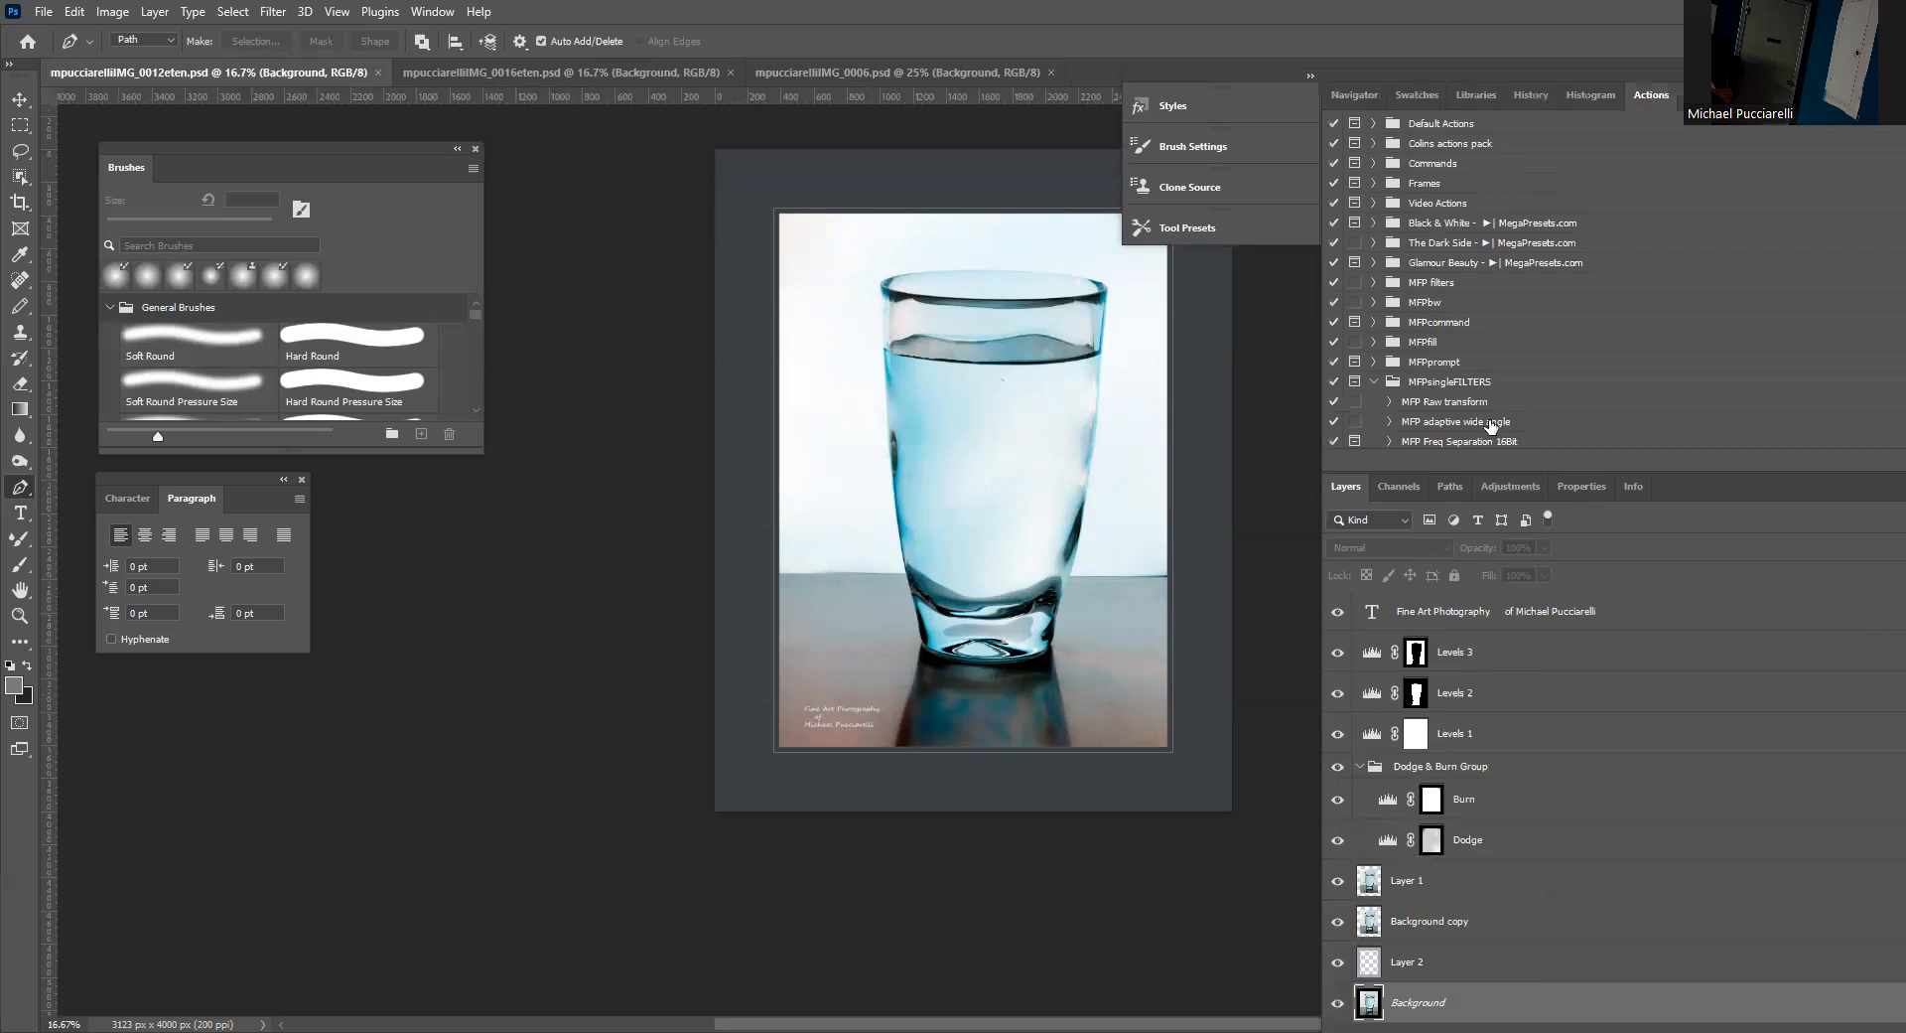
{"action": "scroll", "coordinate": [1672, 289], "scroll_direction": "down", "scroll_amount": 2}
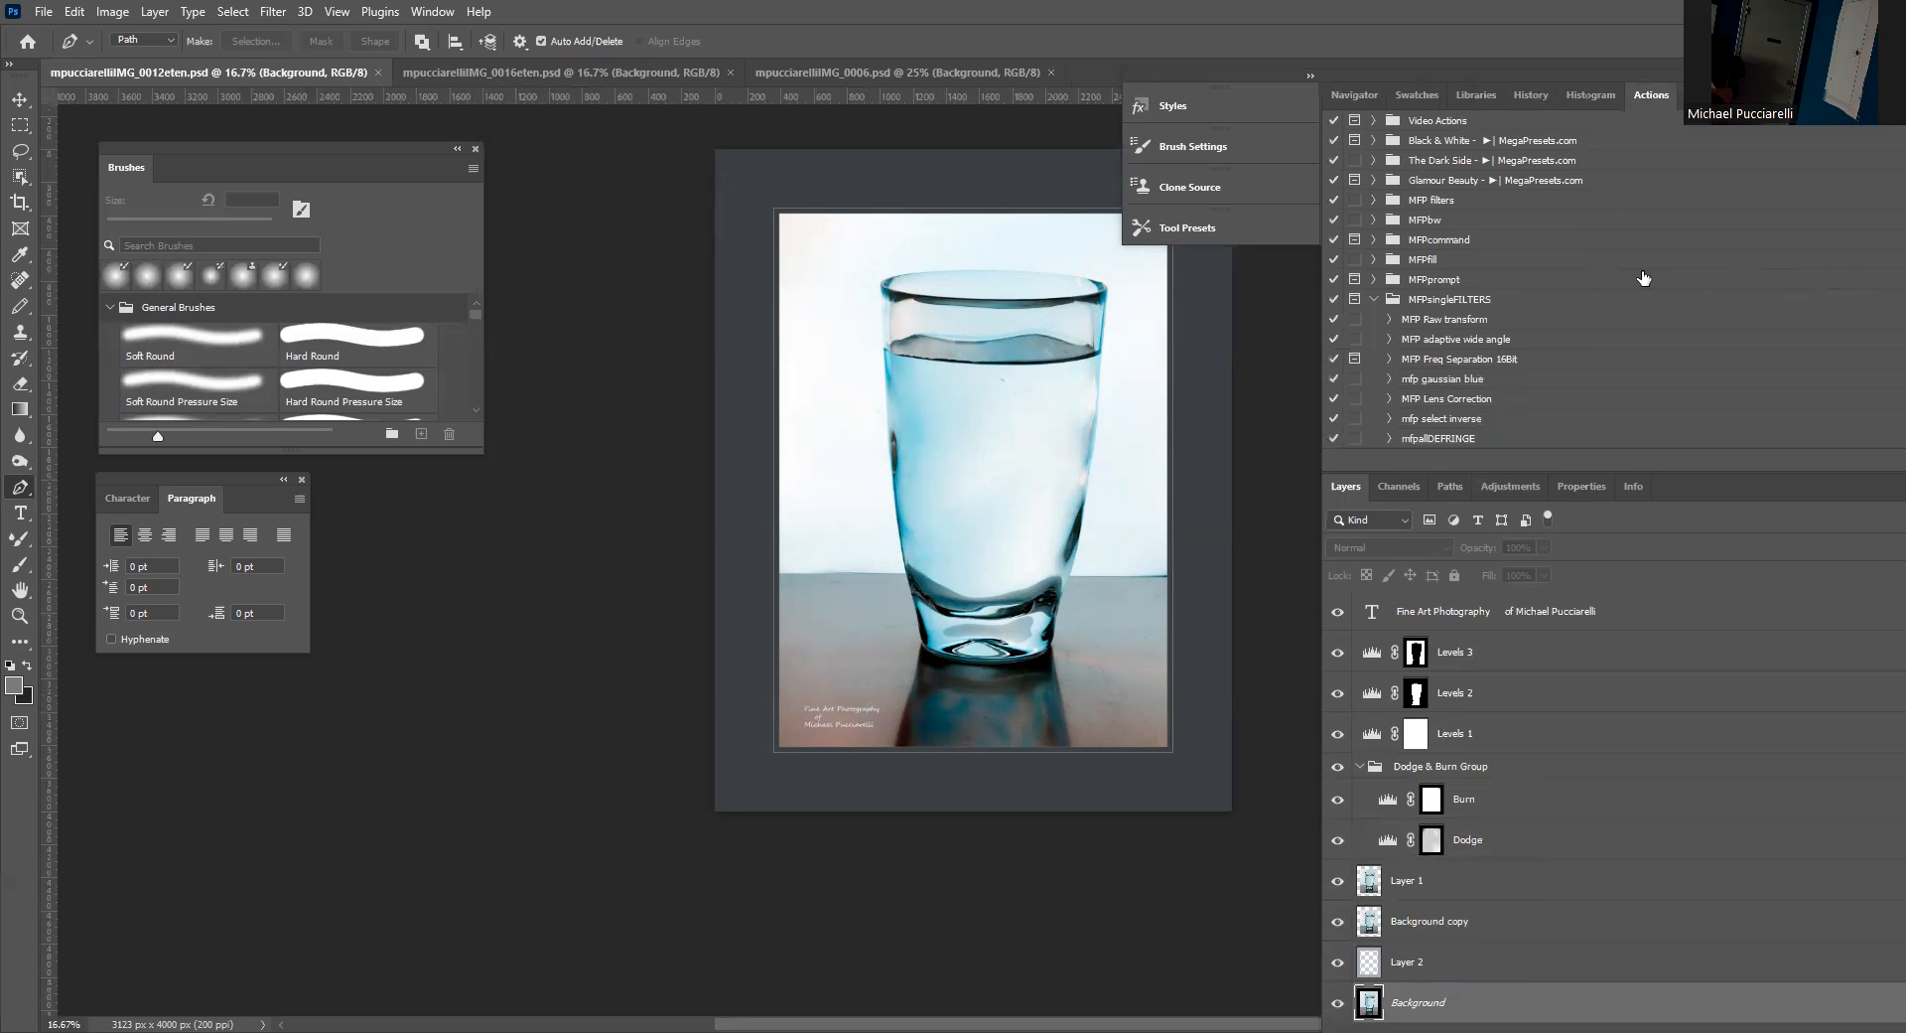
{"action": "left_click", "coordinate": [1374, 299]}
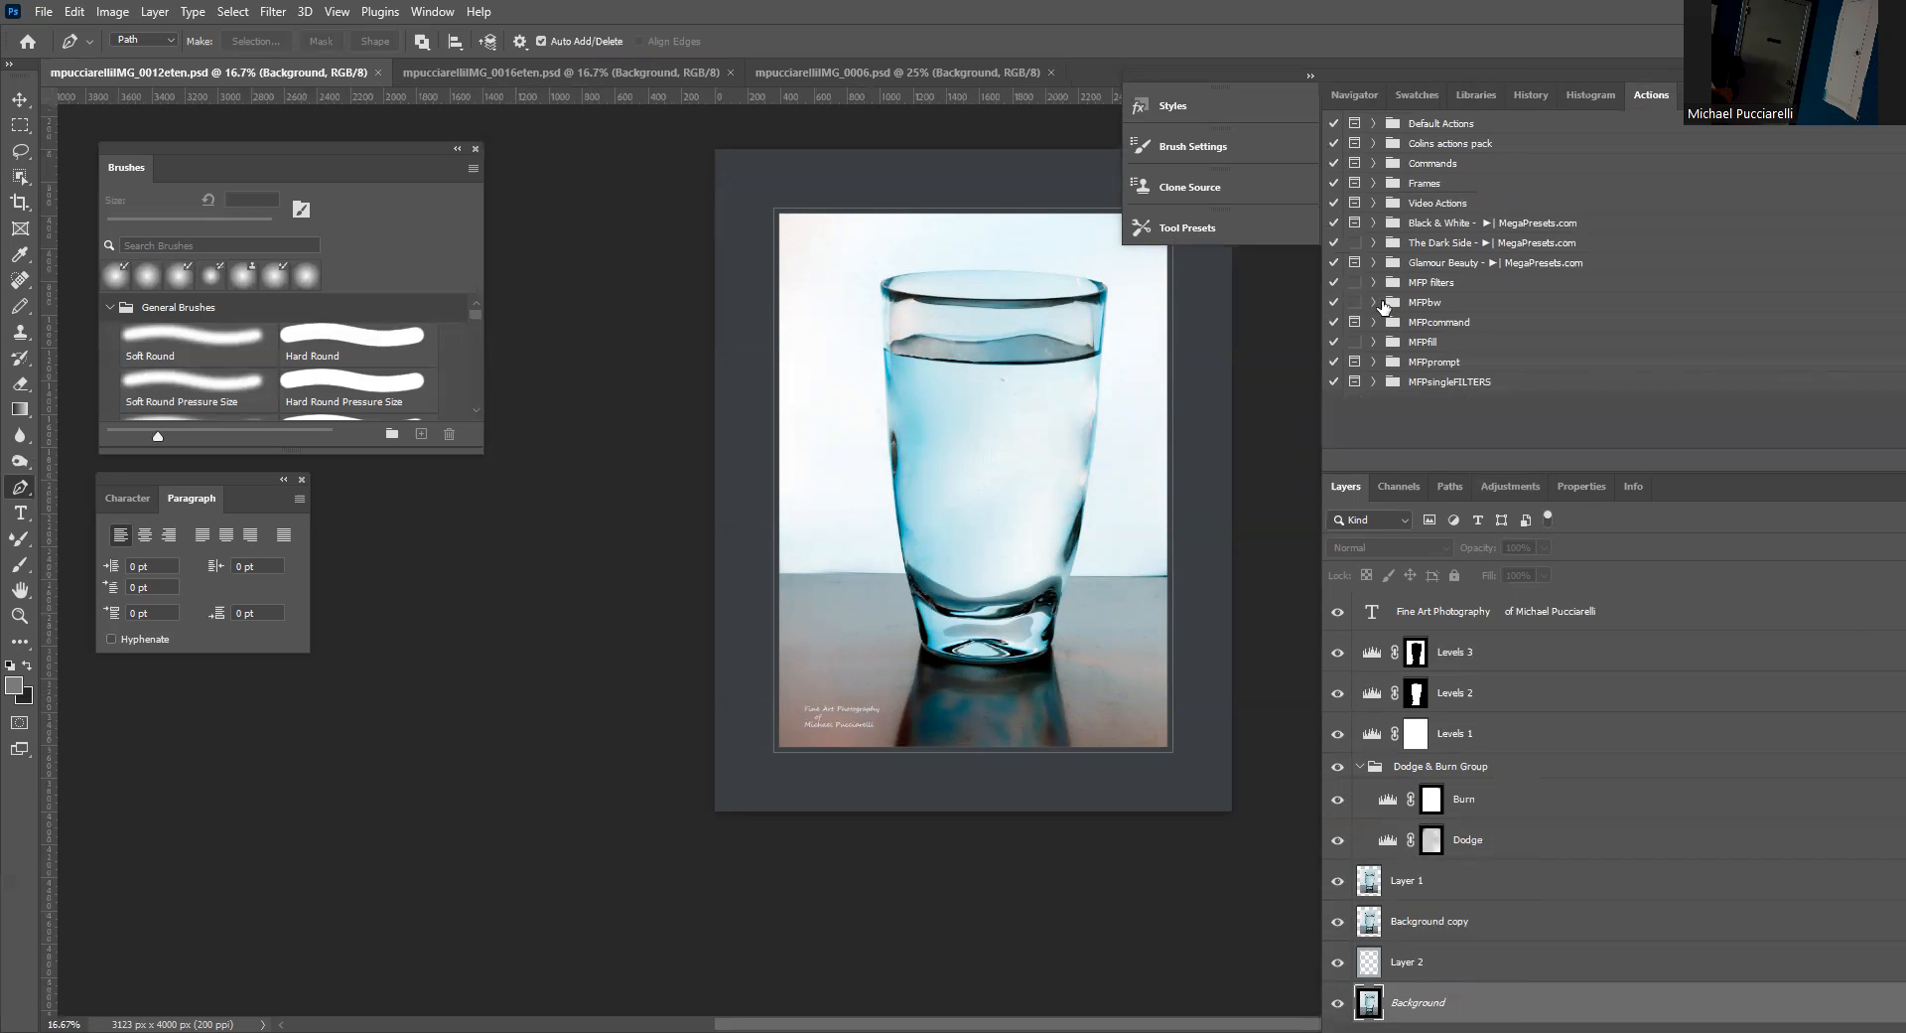
{"action": "scroll", "coordinate": [1489, 320], "scroll_direction": "down", "scroll_amount": 1}
{"action": "left_click", "coordinate": [1374, 322]}
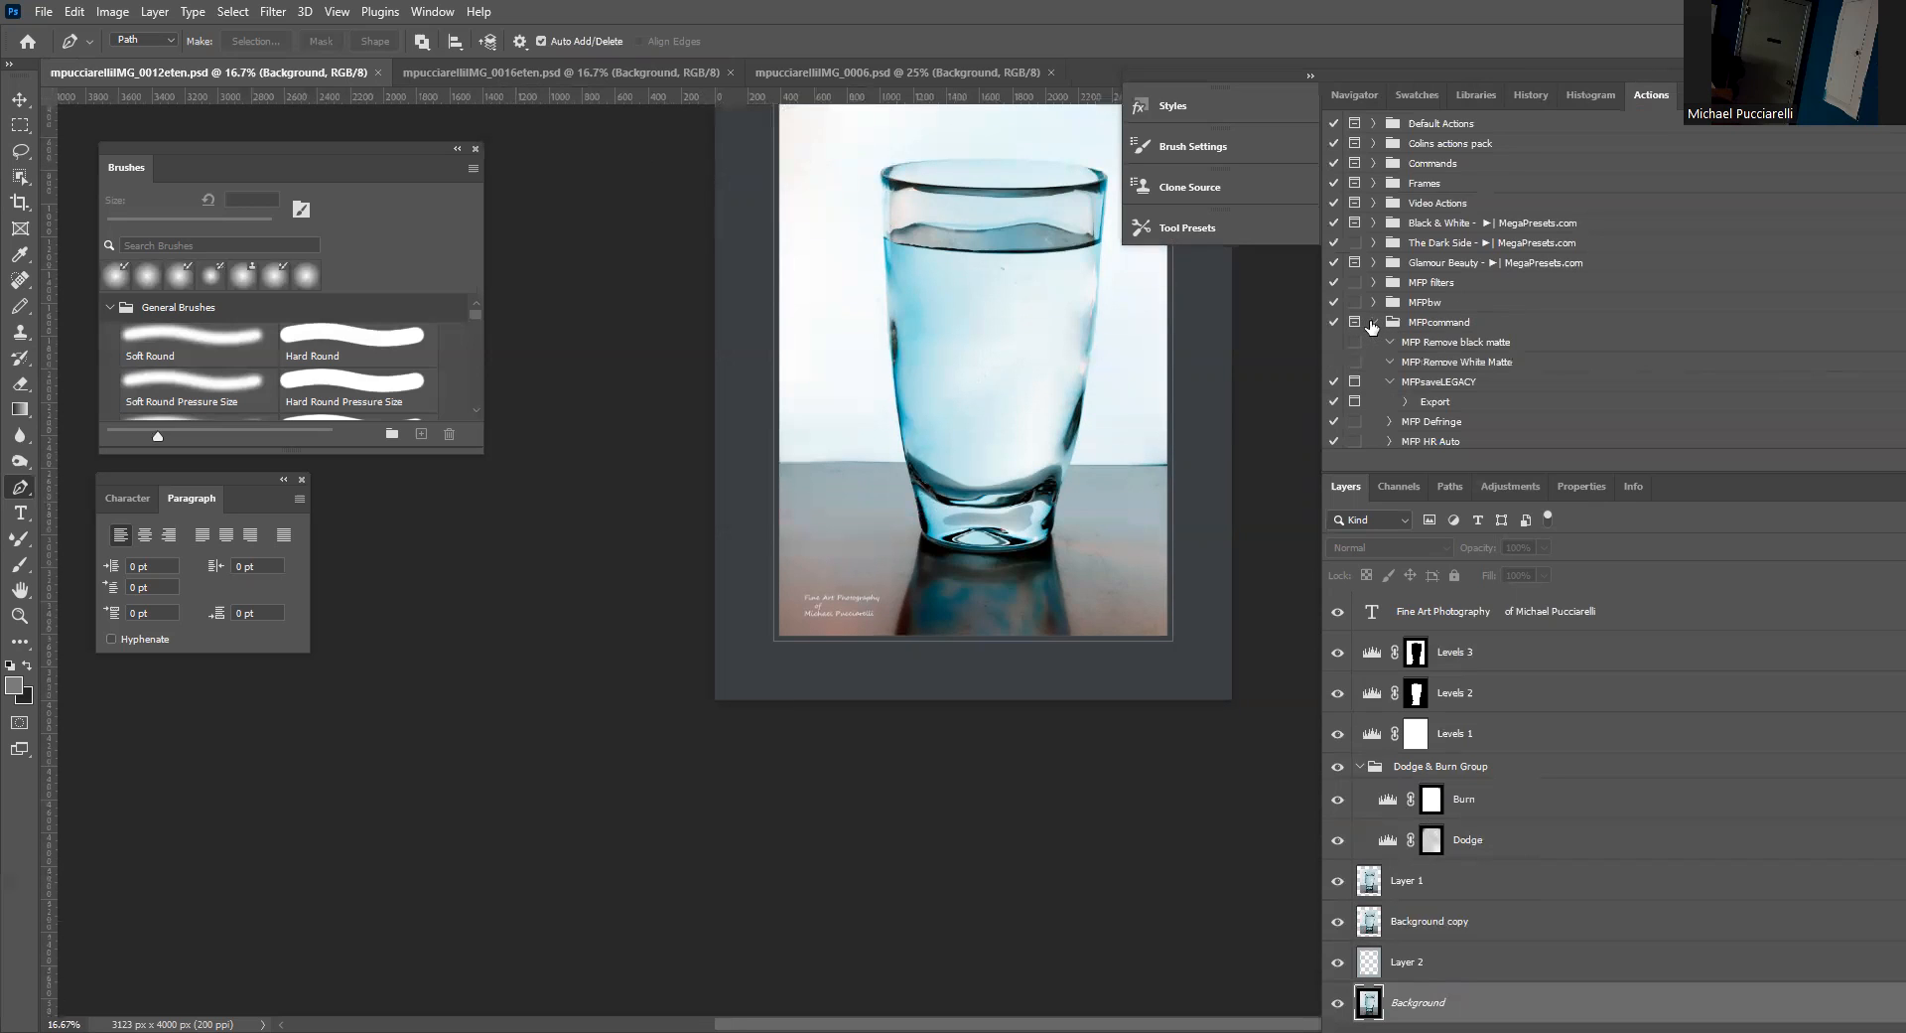
{"action": "scroll", "coordinate": [1493, 323], "scroll_direction": "down", "scroll_amount": 2}
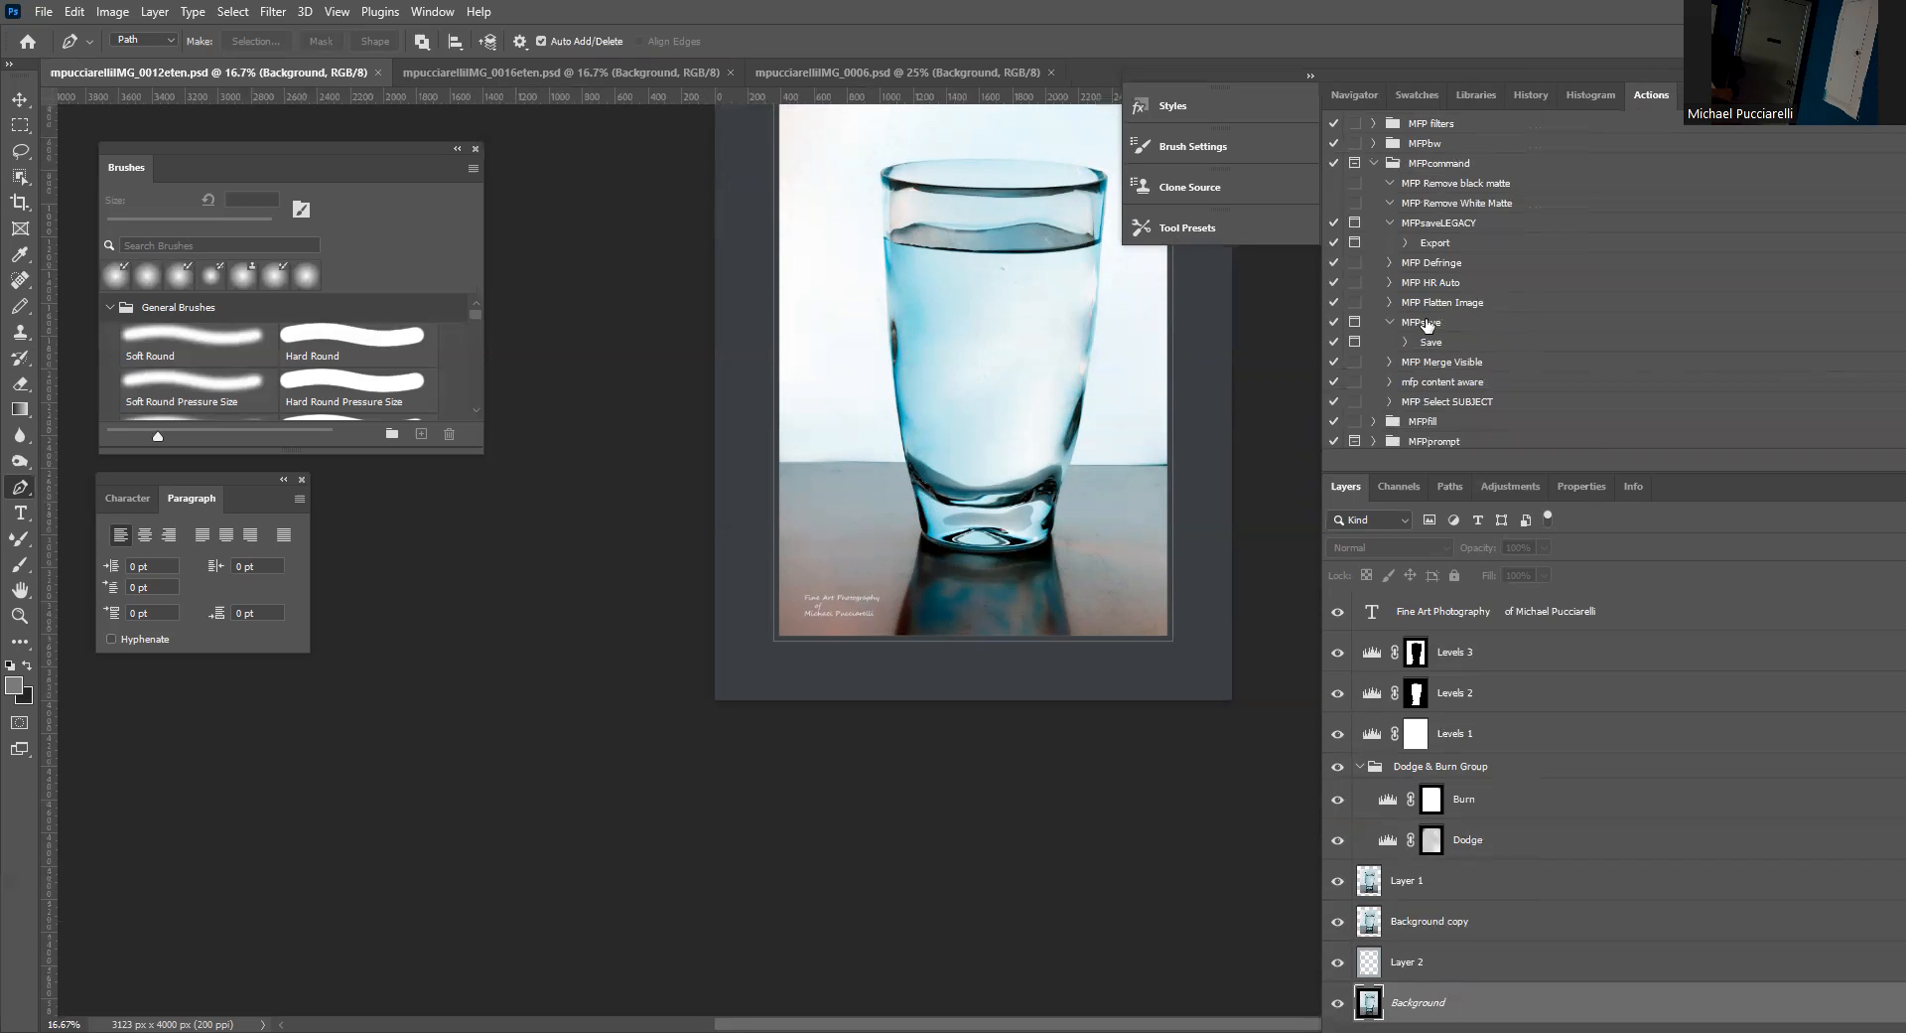
{"action": "left_click", "coordinate": [1425, 323]}
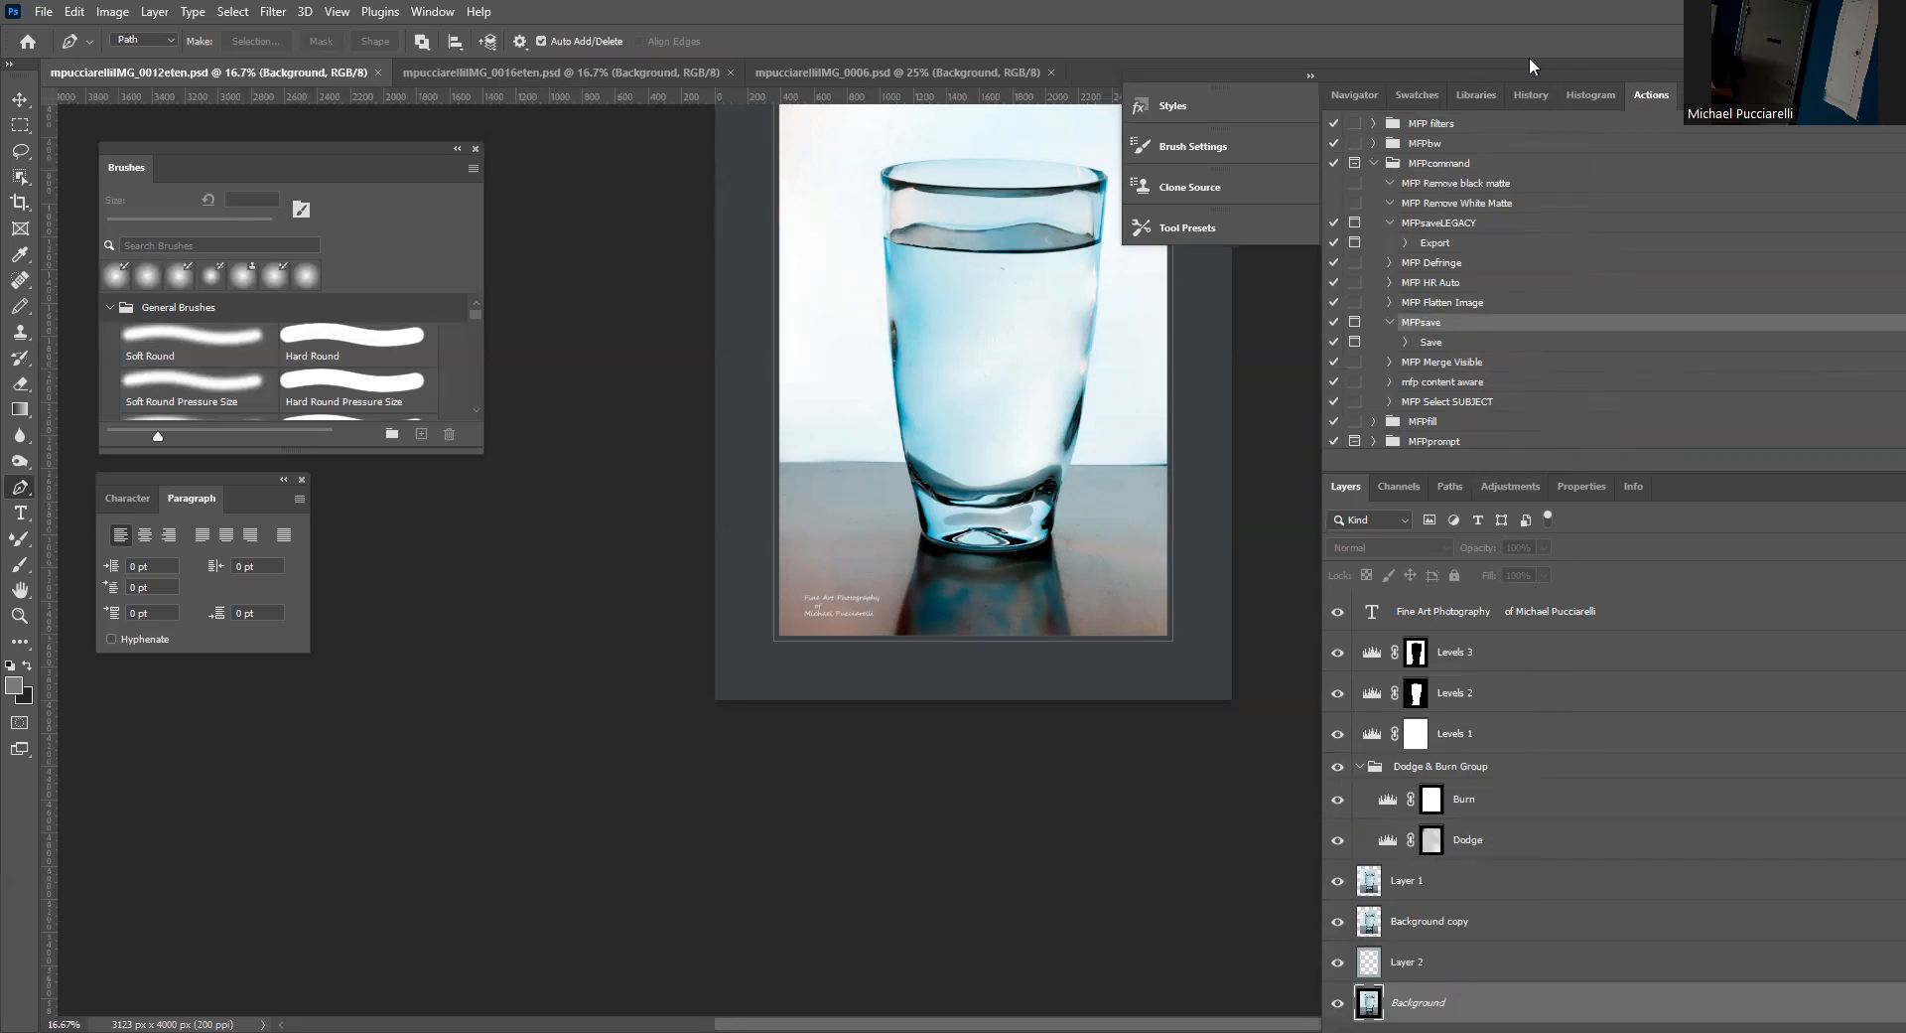
Float the water glass image window and enlarge it across the workspace.
{"action": "left_click_drag", "start_coordinate": [1542, 76], "coordinate": [1481, 7]}
{"action": "scroll", "coordinate": [1518, 298], "scroll_direction": "down", "scroll_amount": 1}
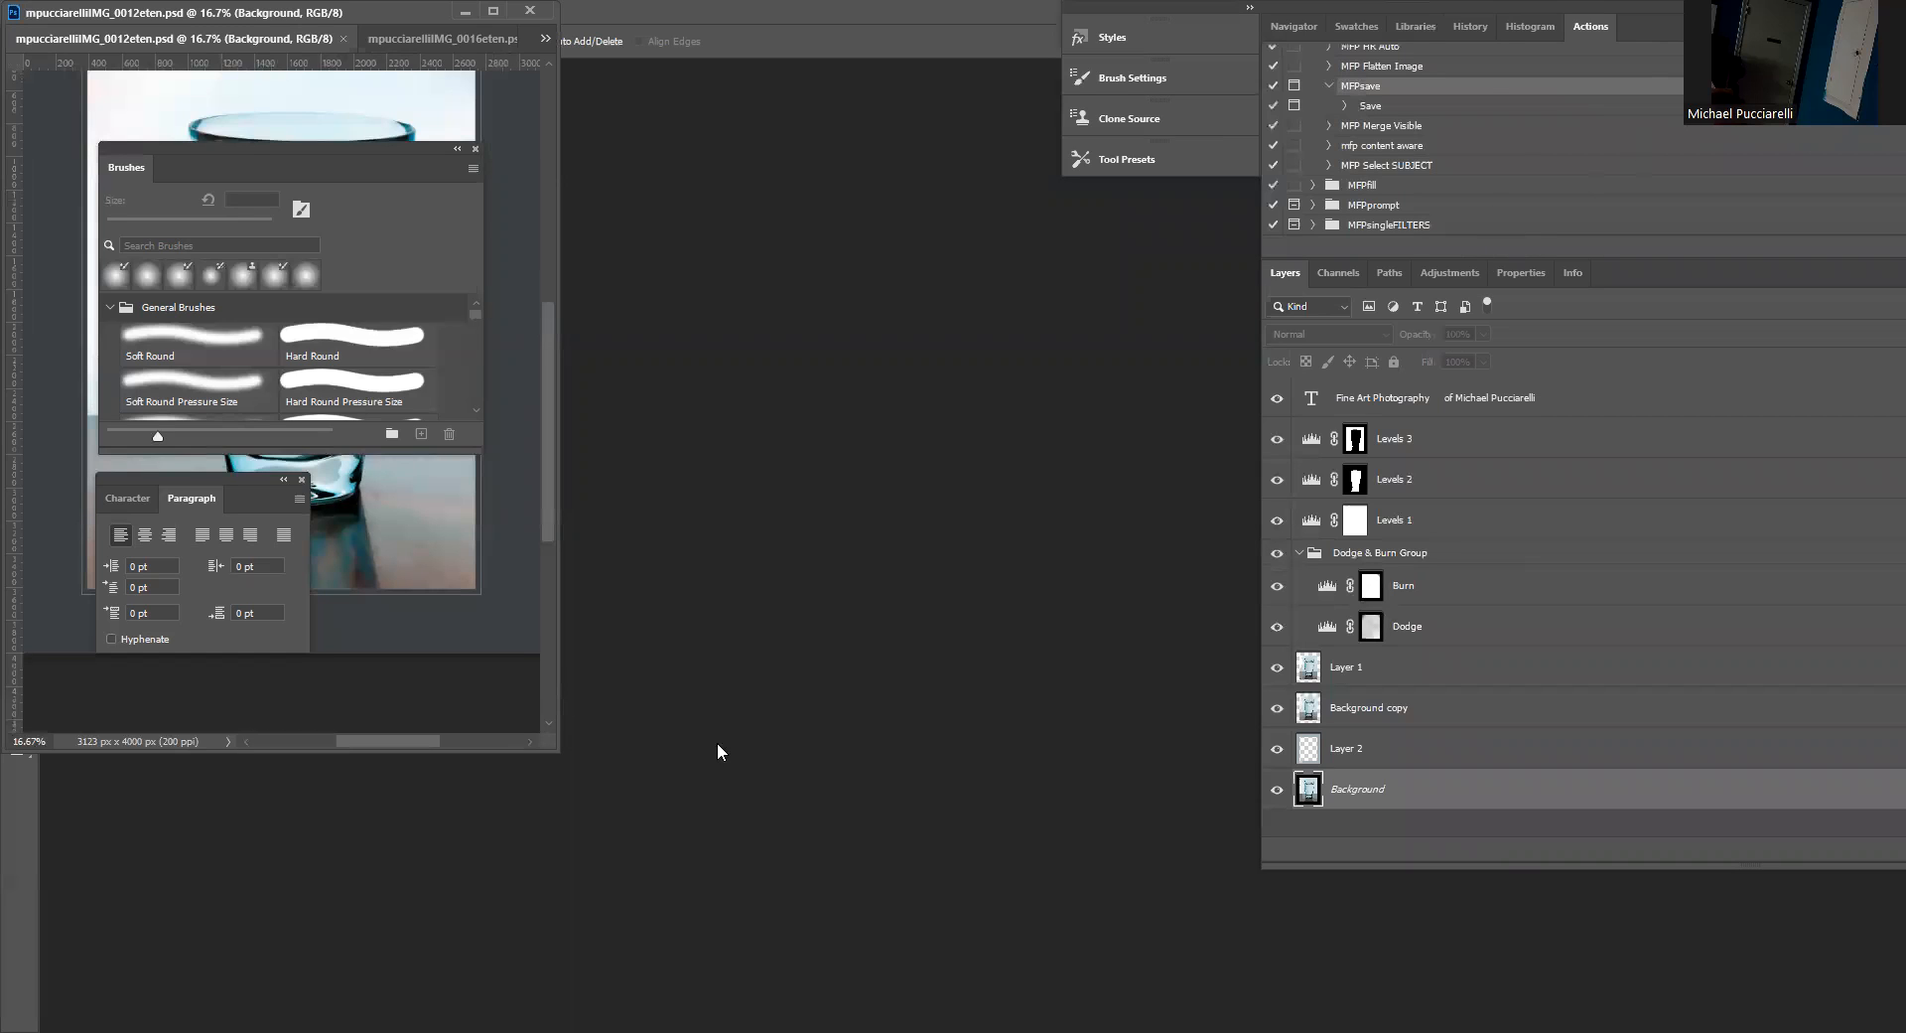
{"action": "left_click_drag", "start_coordinate": [552, 745], "coordinate": [1775, 942]}
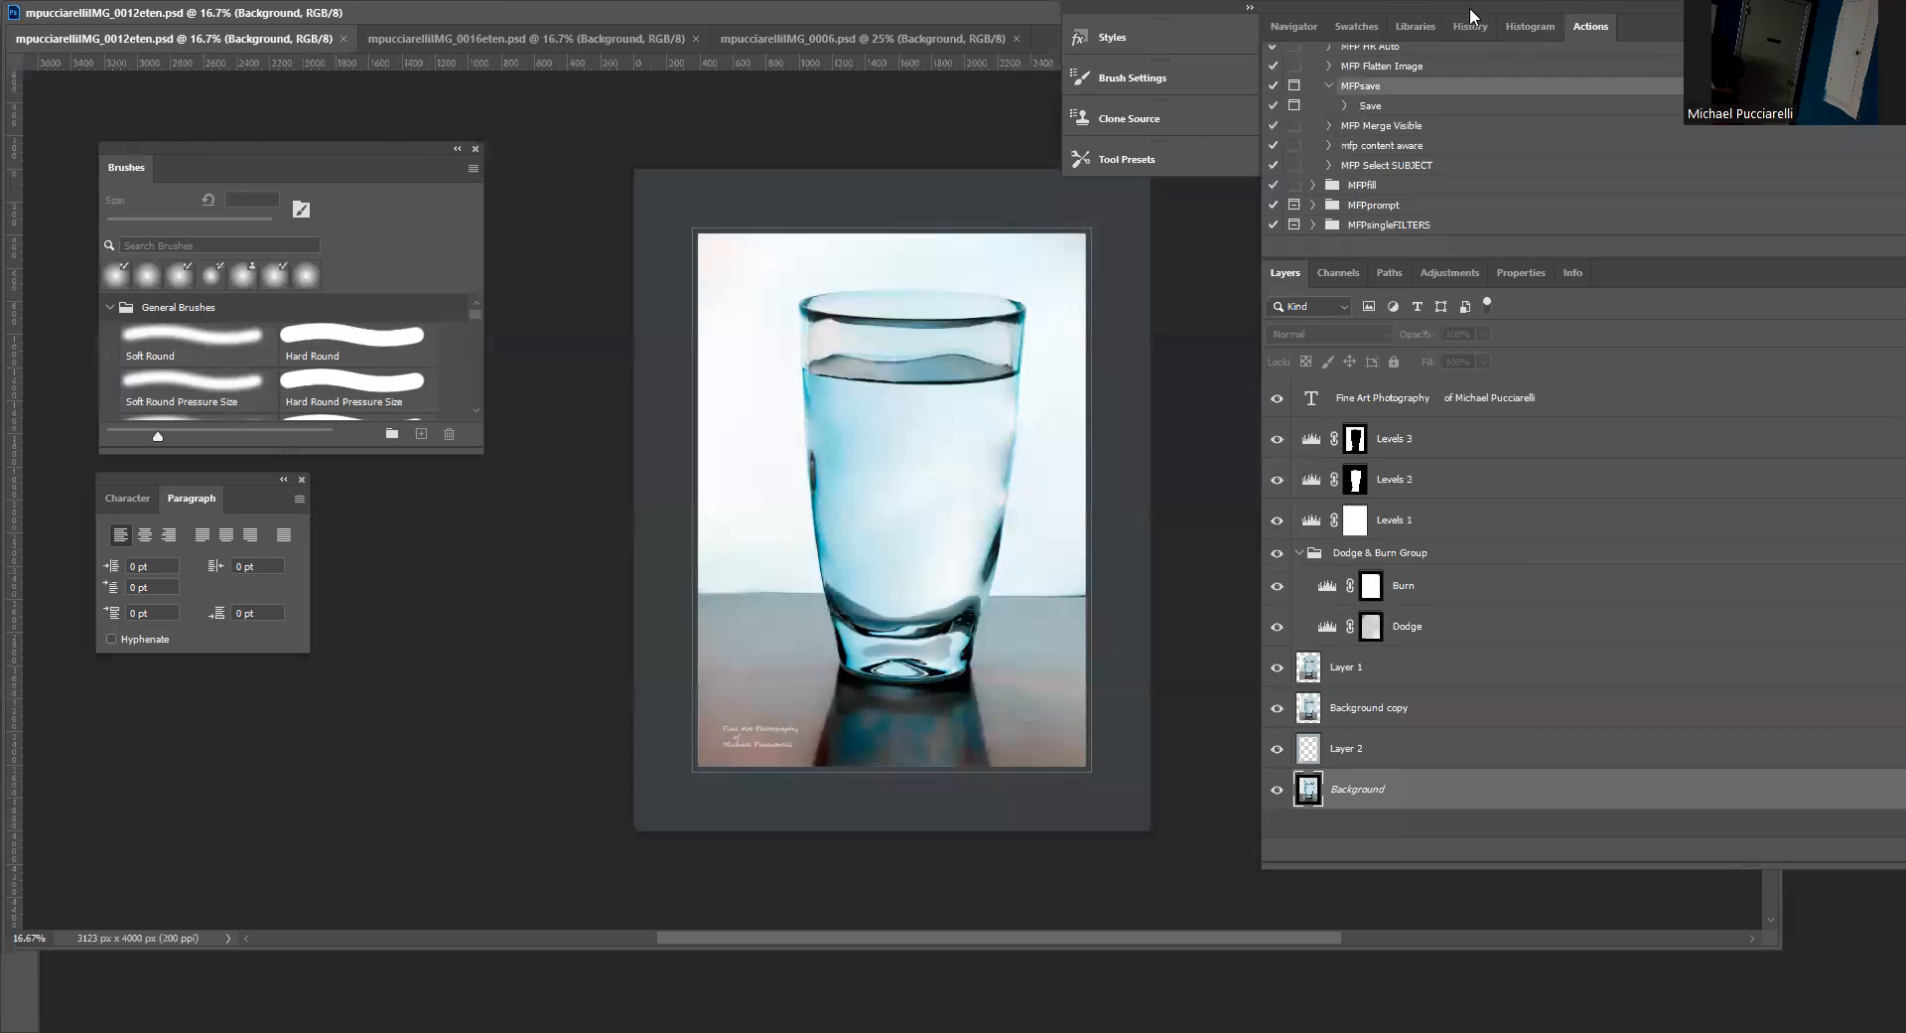
Look through the MFPcommand actions and move the panel group until the action playback controls are accessible.
{"action": "left_click_drag", "start_coordinate": [1470, 16], "coordinate": [1283, 140]}
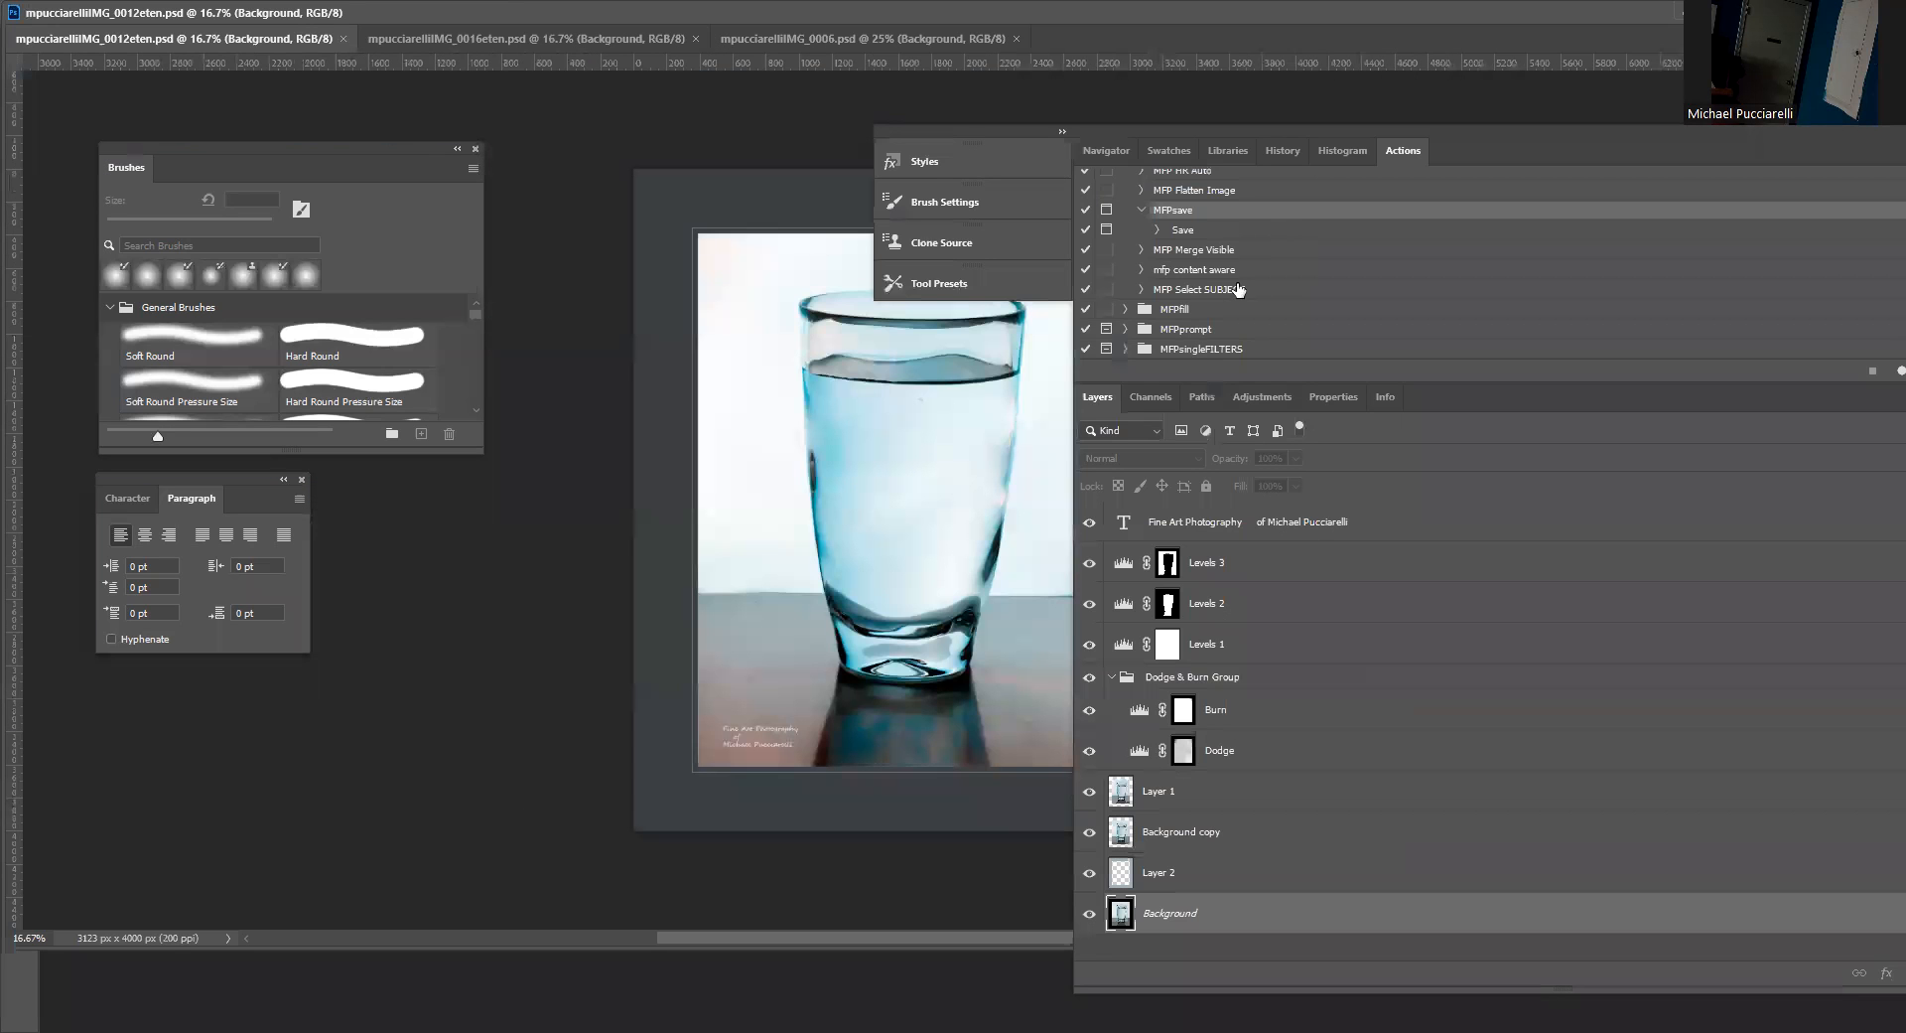
{"action": "scroll", "coordinate": [1406, 462], "scroll_direction": "down", "scroll_amount": 2}
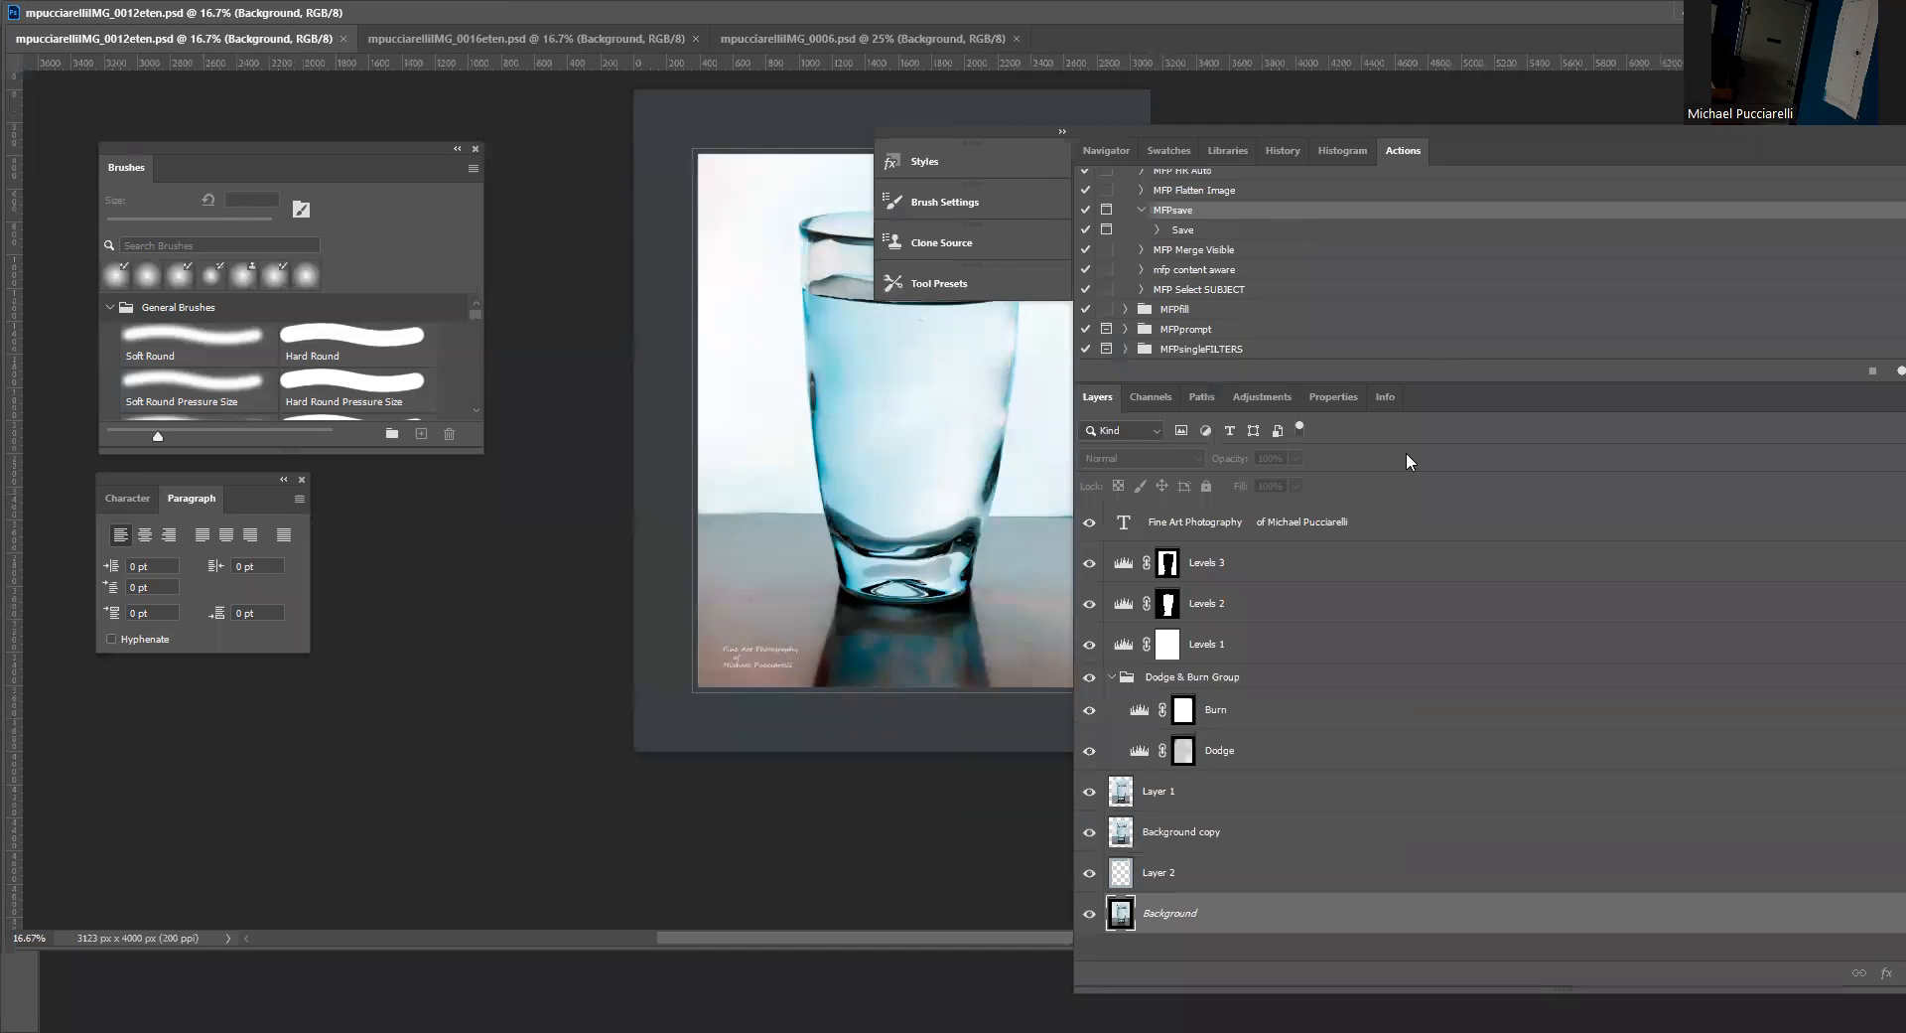
{"action": "left_click", "coordinate": [1191, 290]}
{"action": "scroll", "coordinate": [1191, 290], "scroll_direction": "up", "scroll_amount": 3}
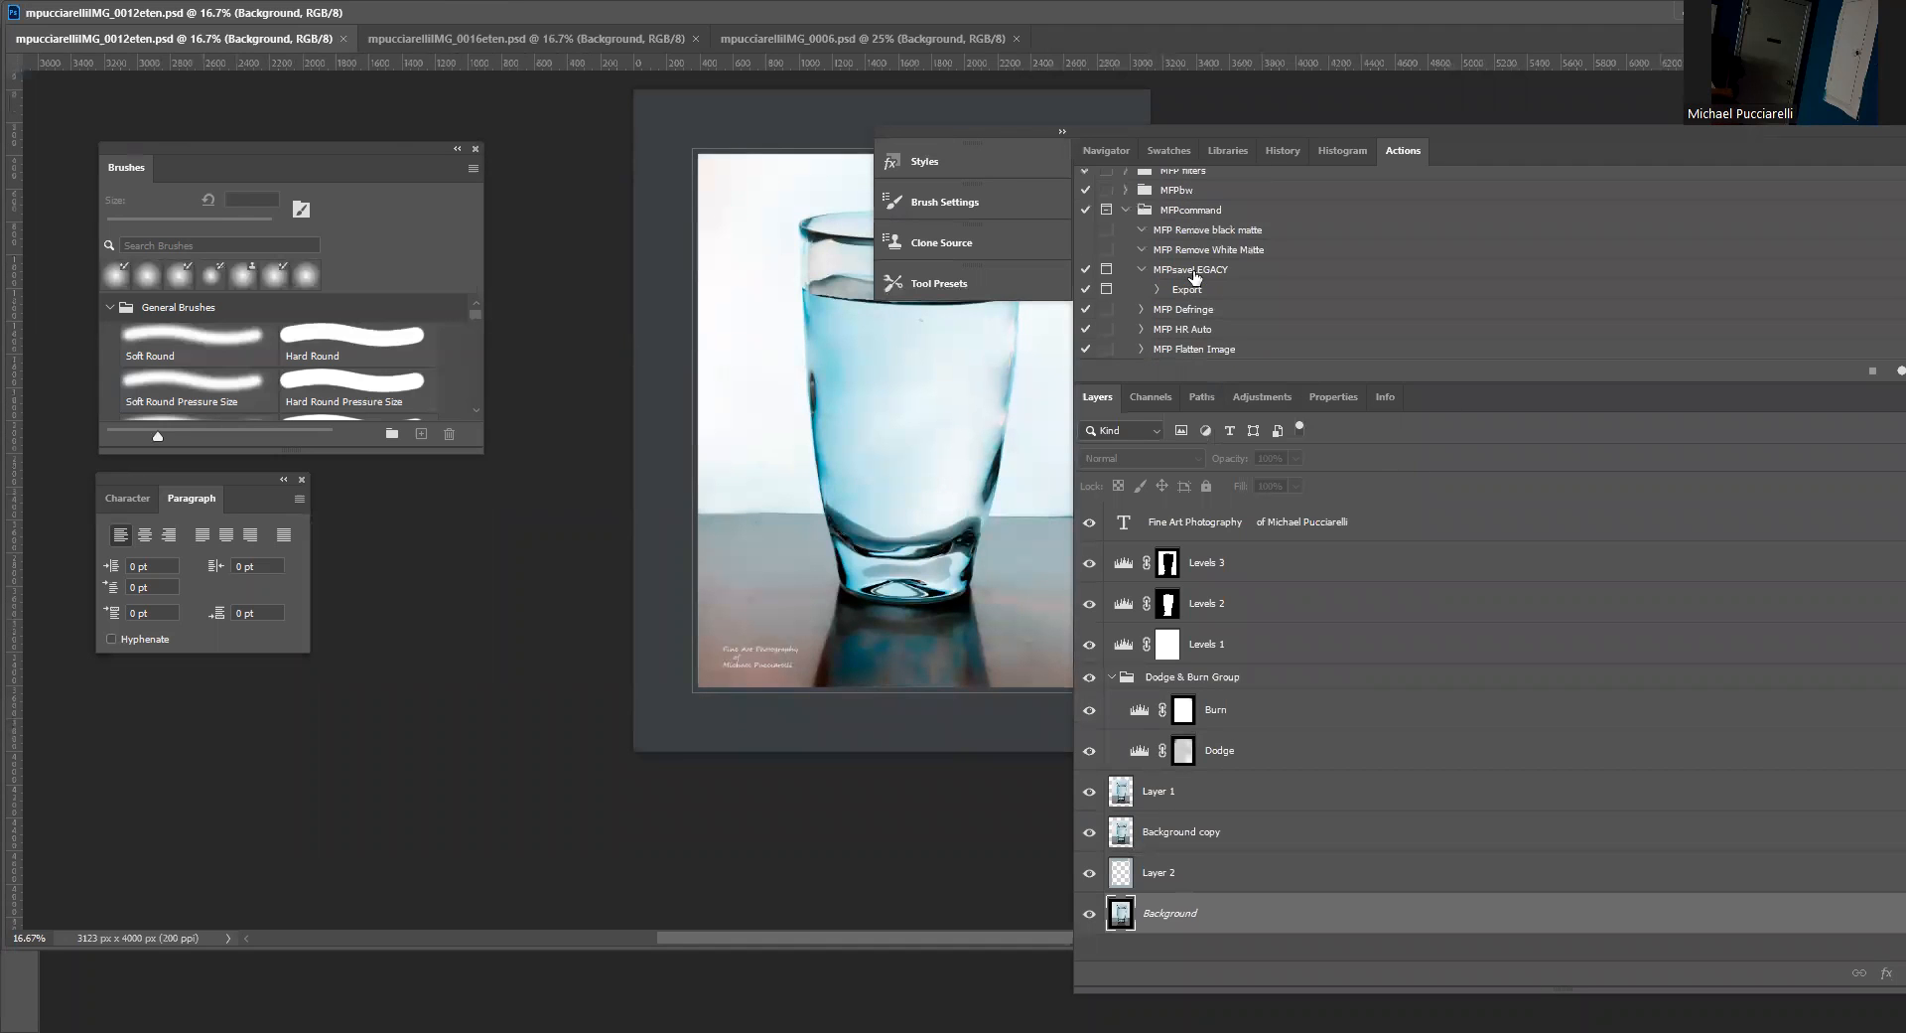
{"action": "scroll", "coordinate": [1195, 278], "scroll_direction": "down", "scroll_amount": 1}
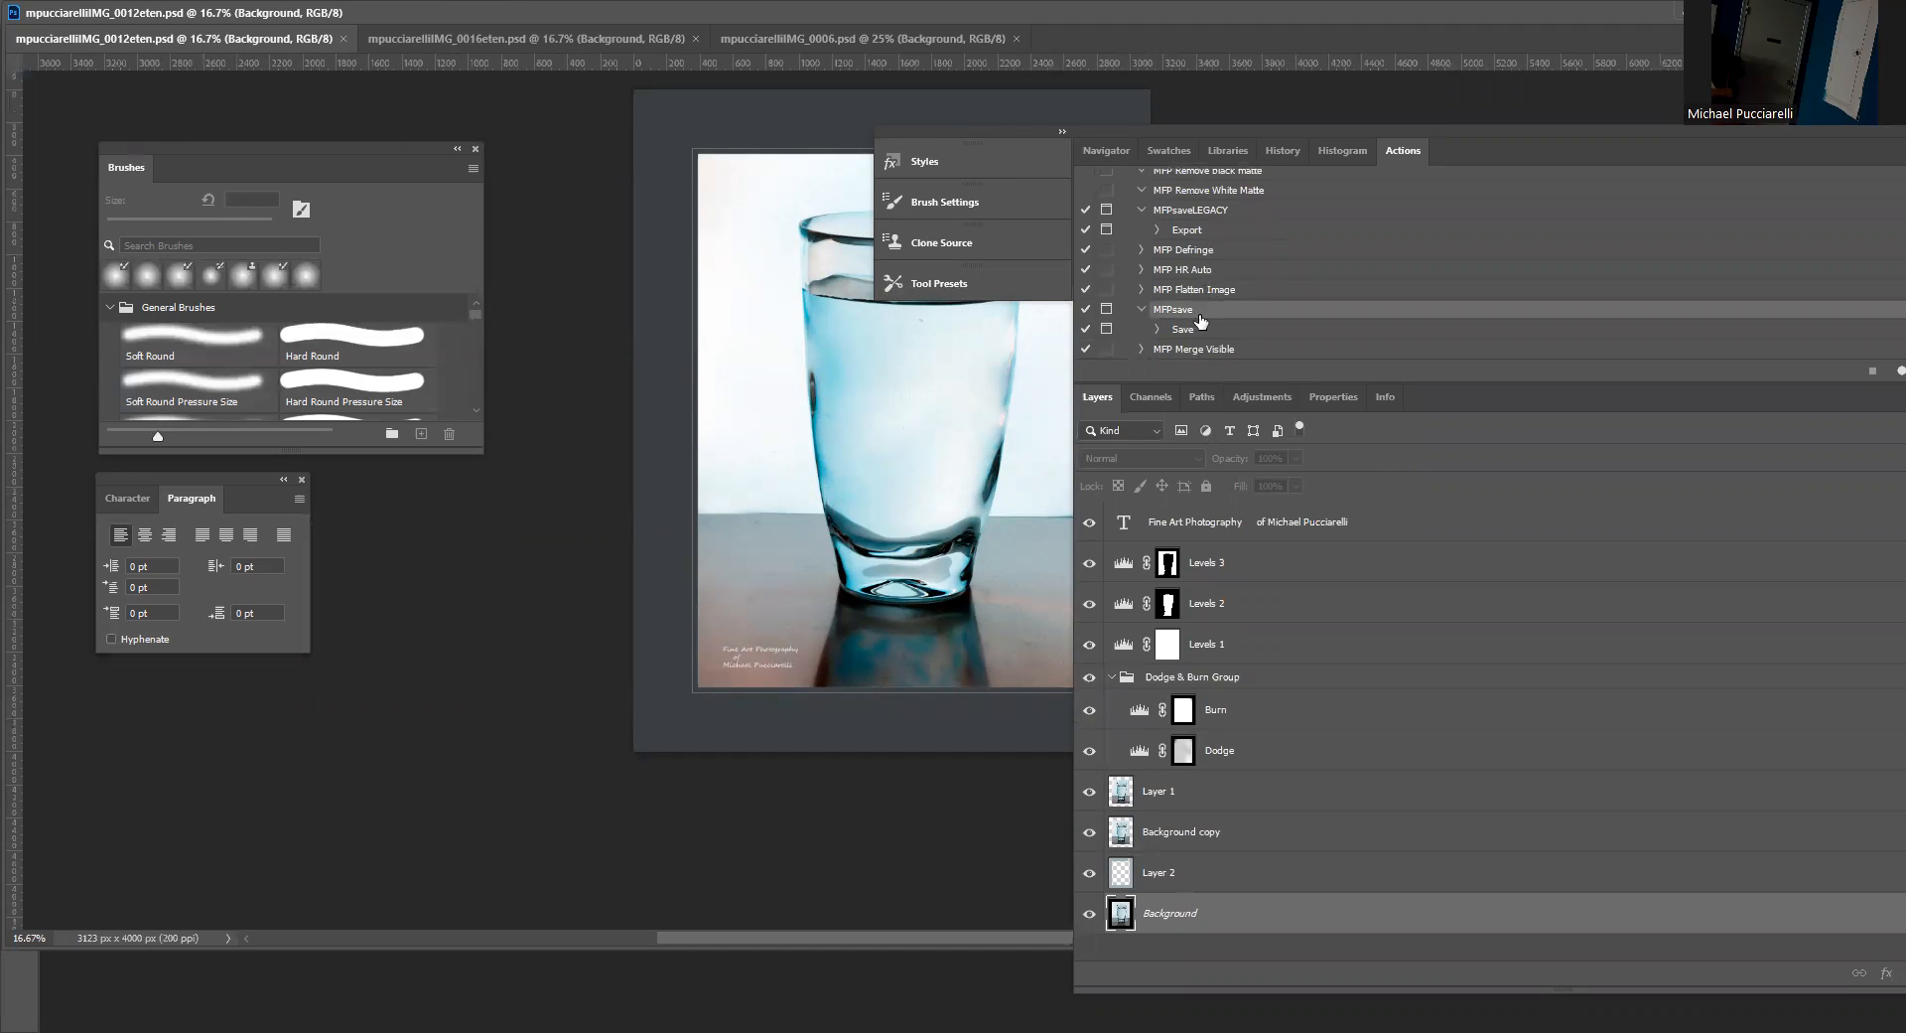
{"action": "scroll", "coordinate": [1202, 319], "scroll_direction": "down", "scroll_amount": 2}
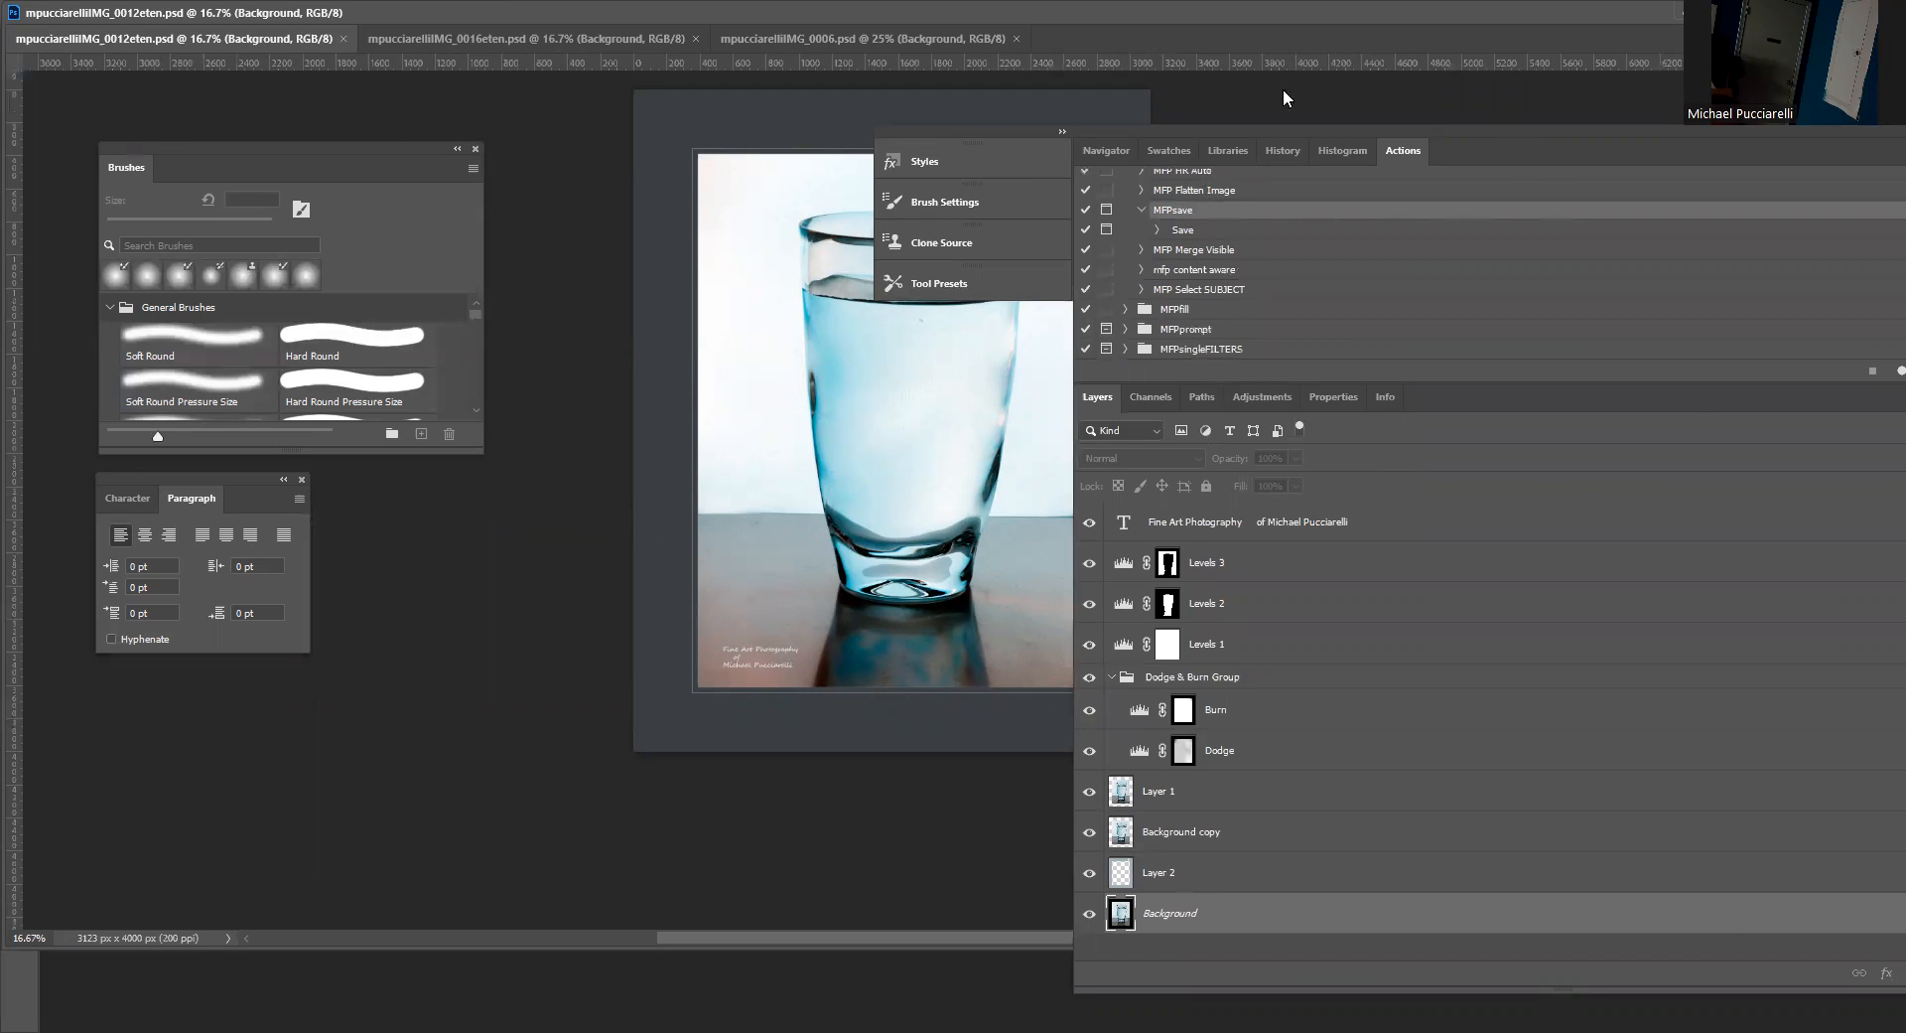
{"action": "left_click_drag", "start_coordinate": [1284, 130], "coordinate": [1057, 87]}
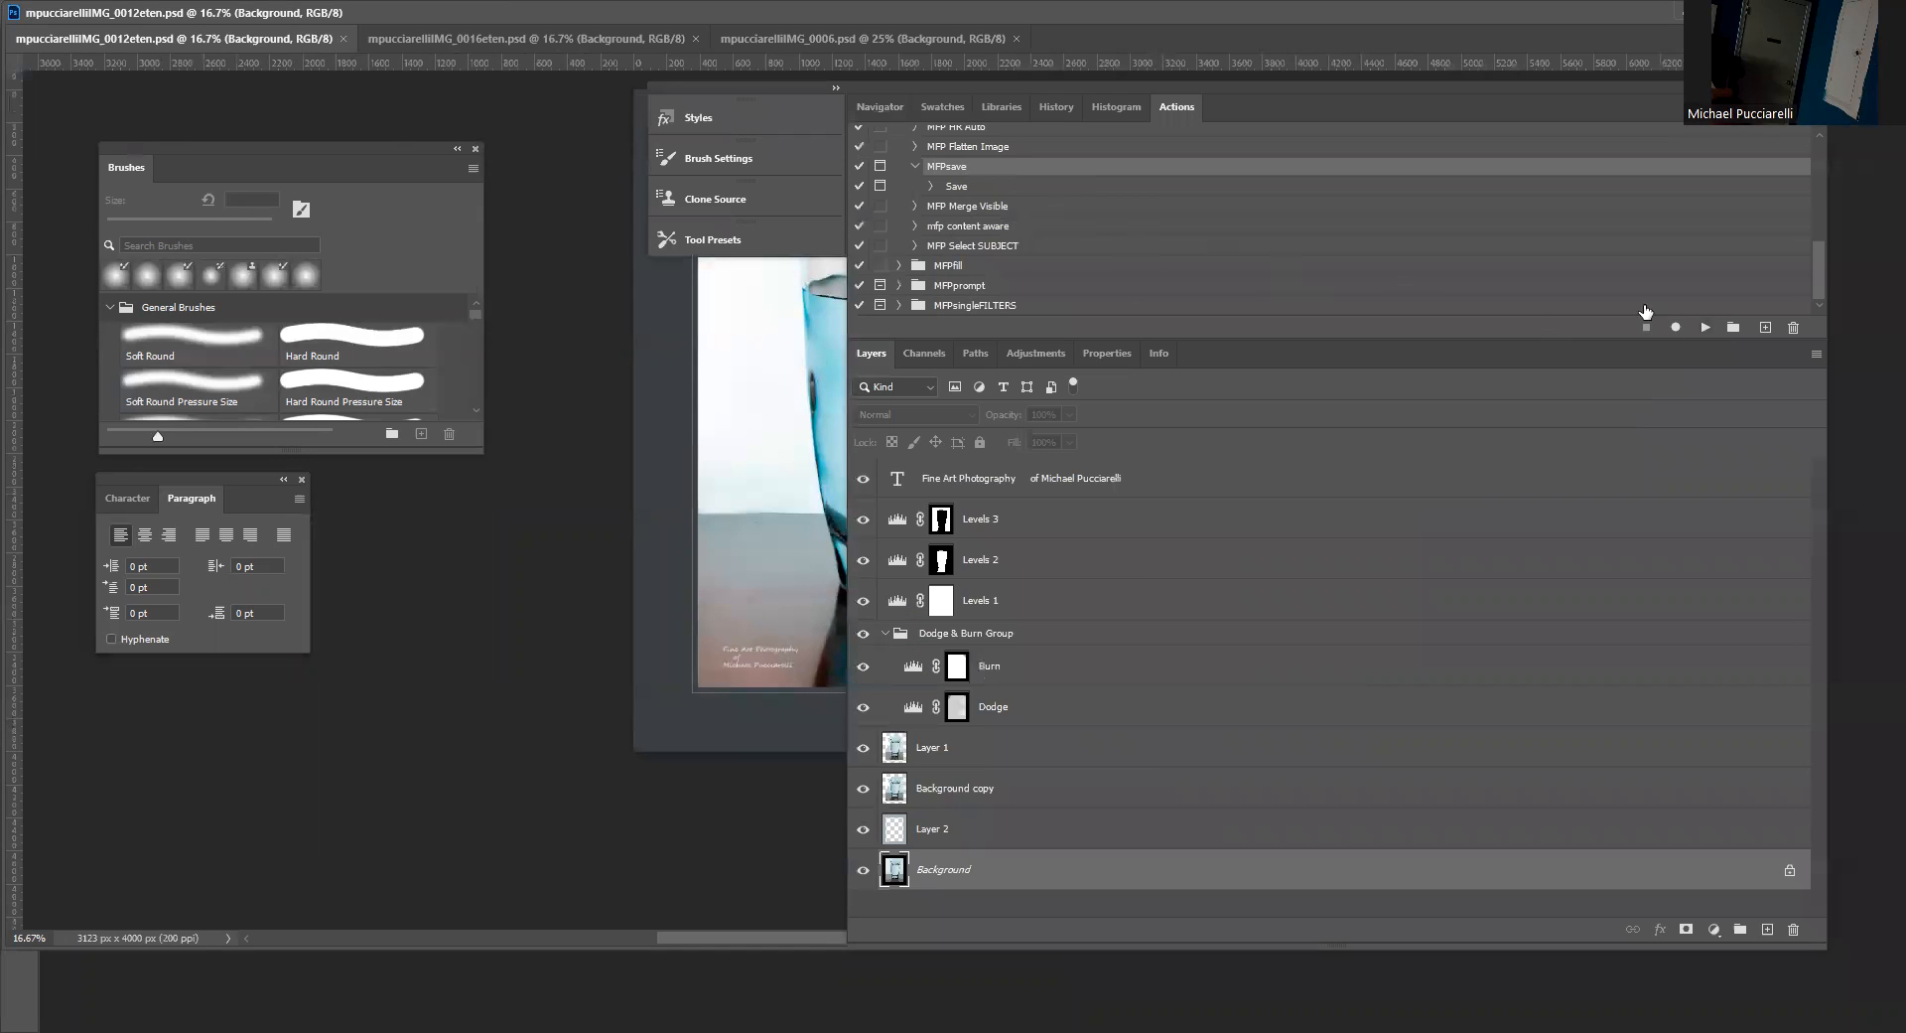
Try playing the MFPsave action with saving on the computer, and cancel the Save As dialog.
{"action": "left_click", "coordinate": [1704, 329]}
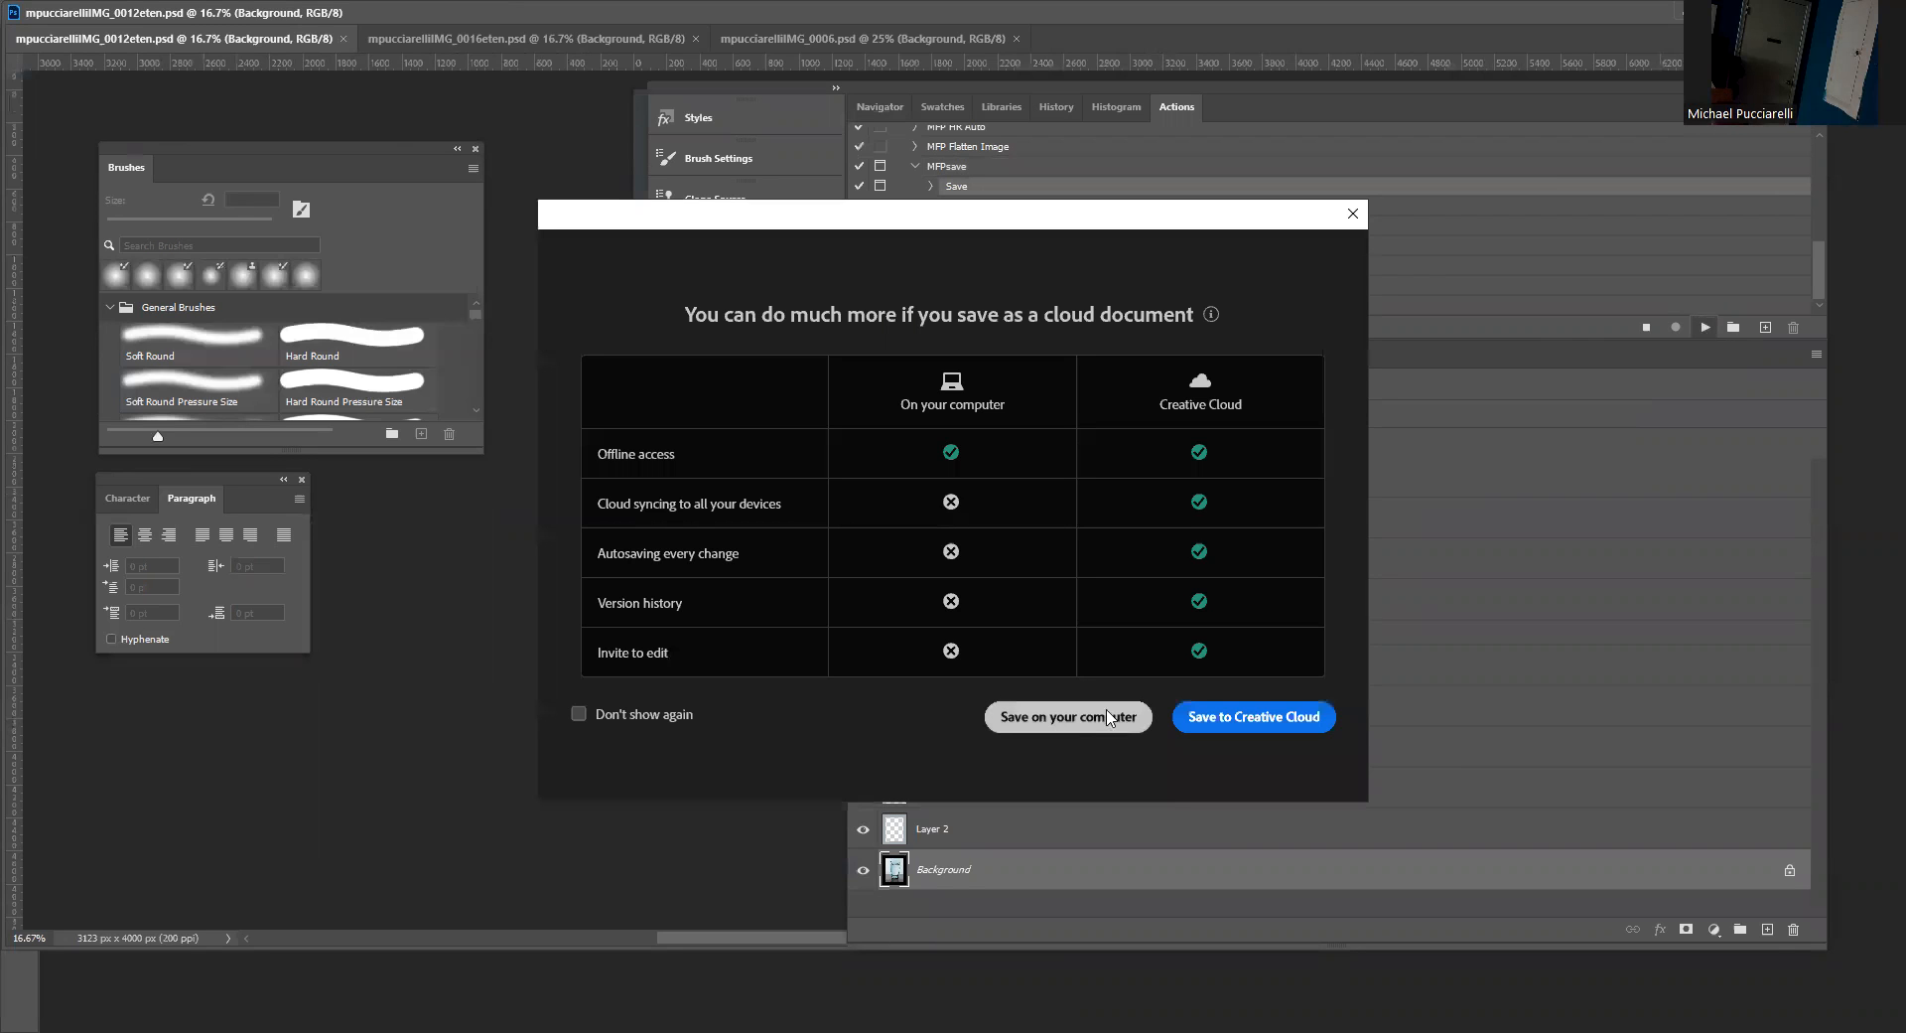
{"action": "left_click", "coordinate": [1110, 719]}
{"action": "left_click", "coordinate": [901, 574]}
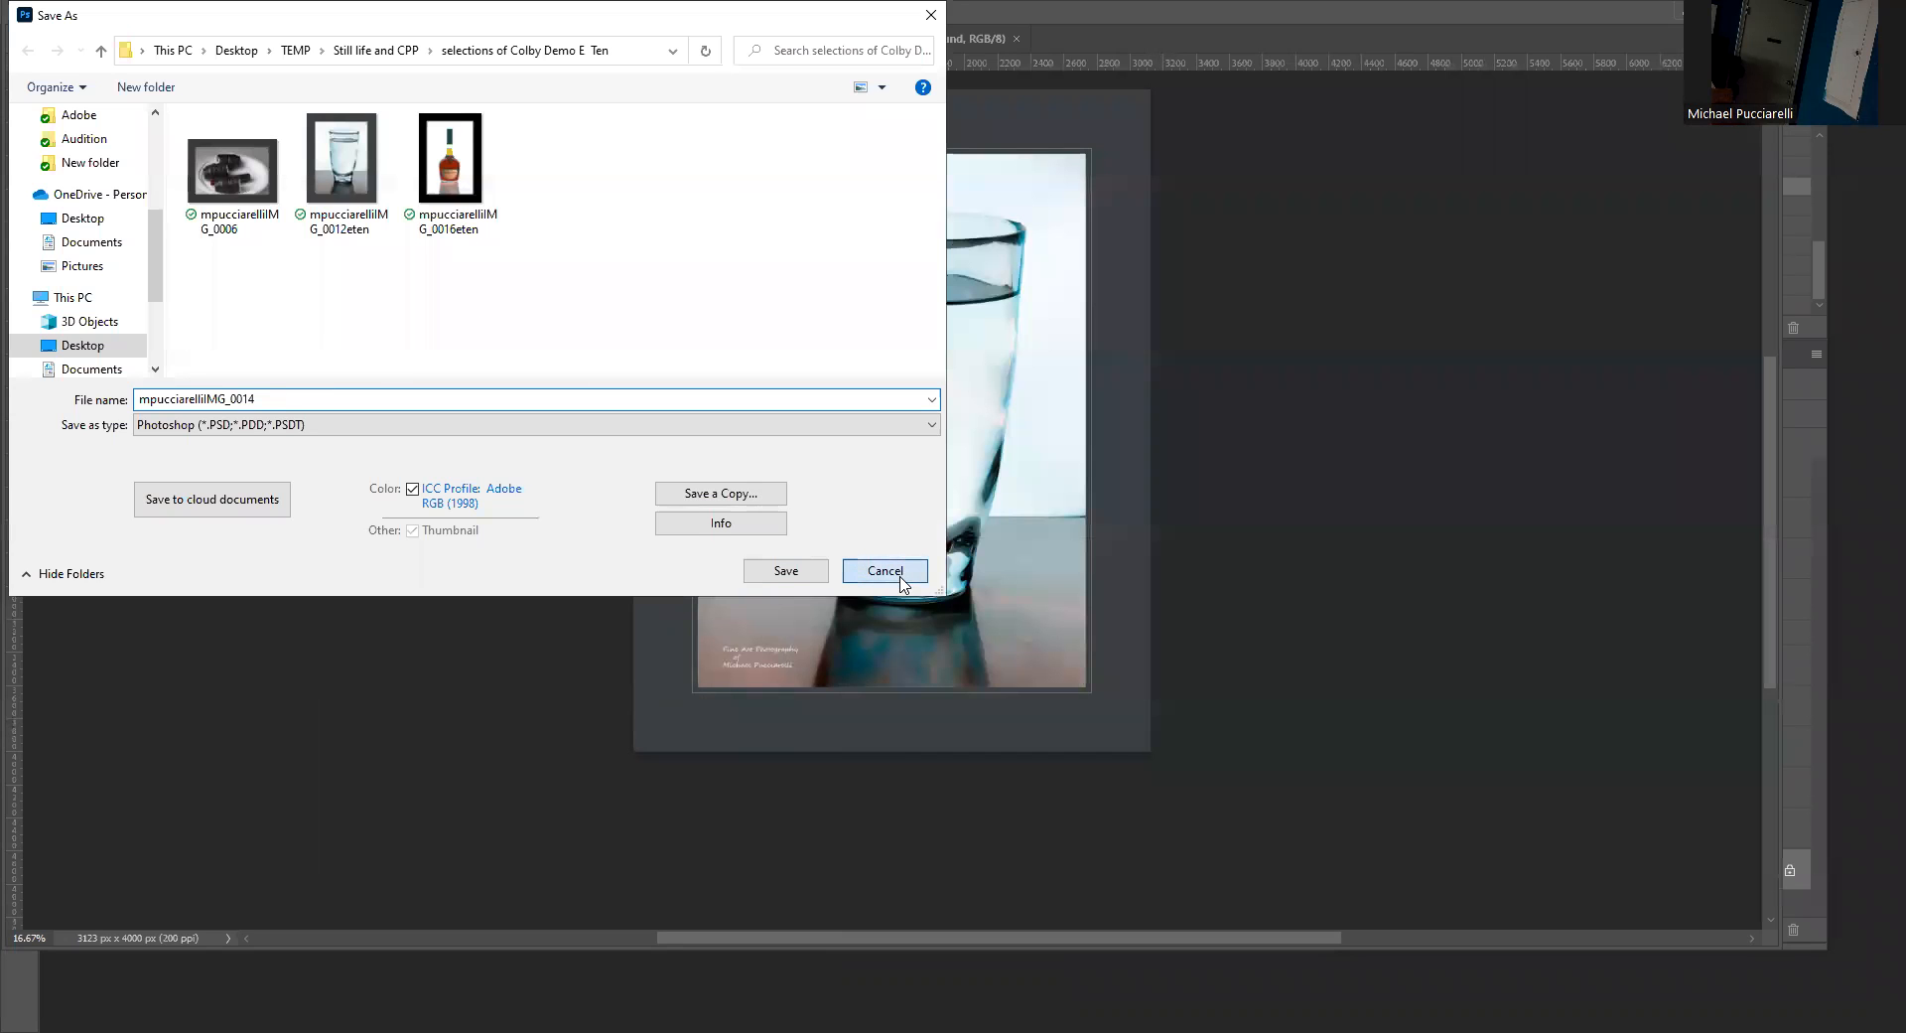
{"action": "left_click", "coordinate": [884, 571]}
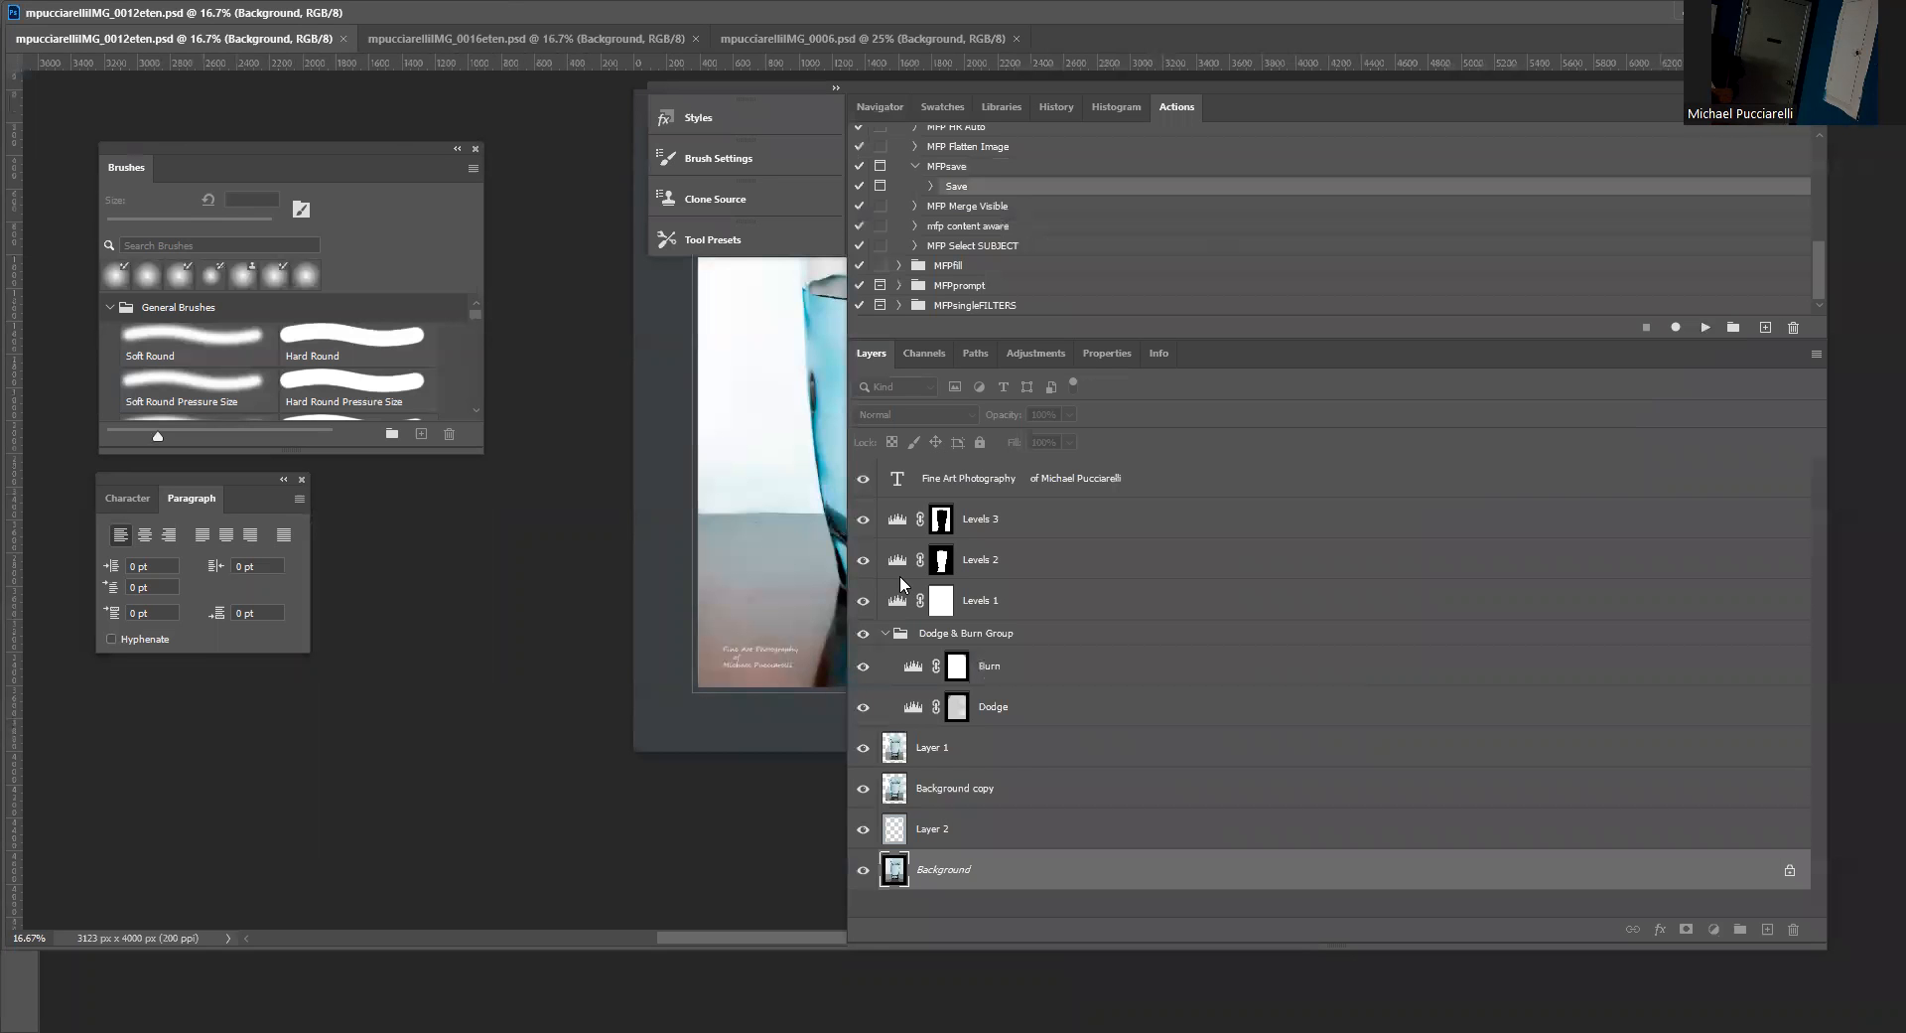
Examine the Dodge & Burn Group and compare the blend modes of its Burn and Dodge layers.
{"action": "left_click", "coordinate": [950, 636]}
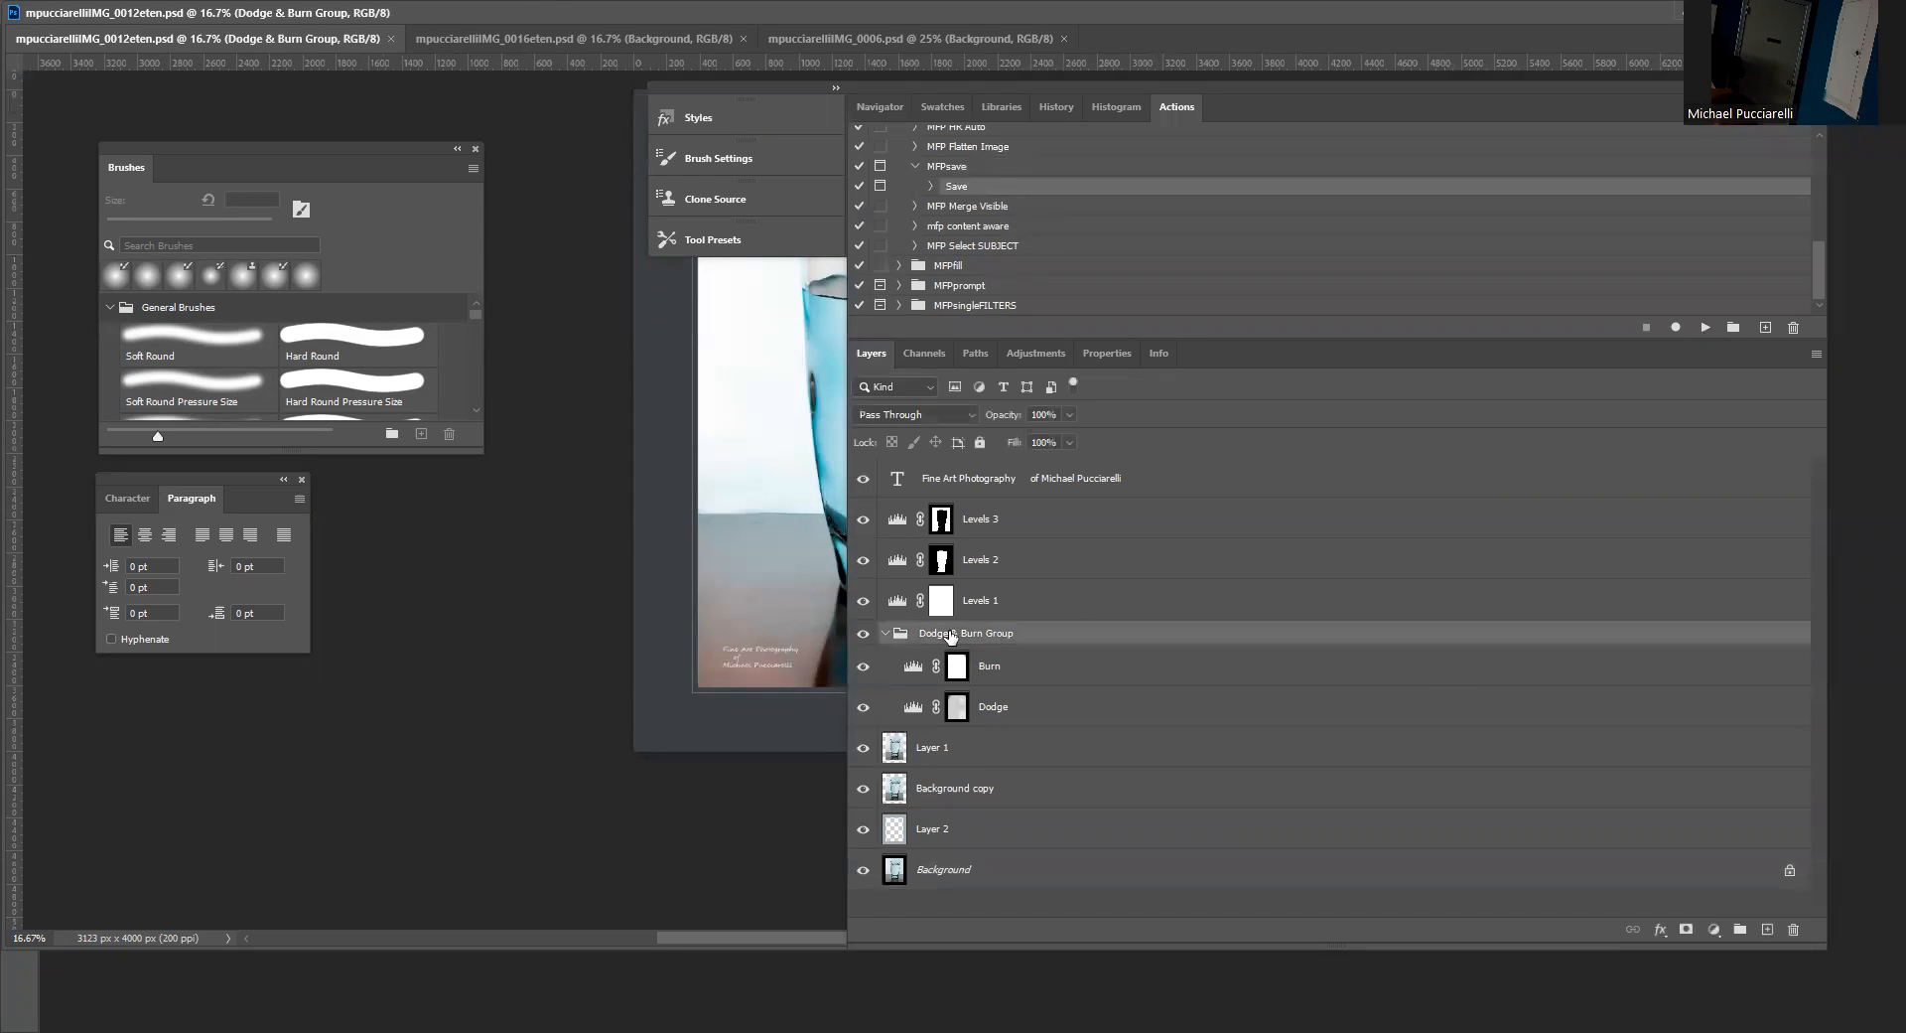
{"action": "left_click", "coordinate": [957, 667]}
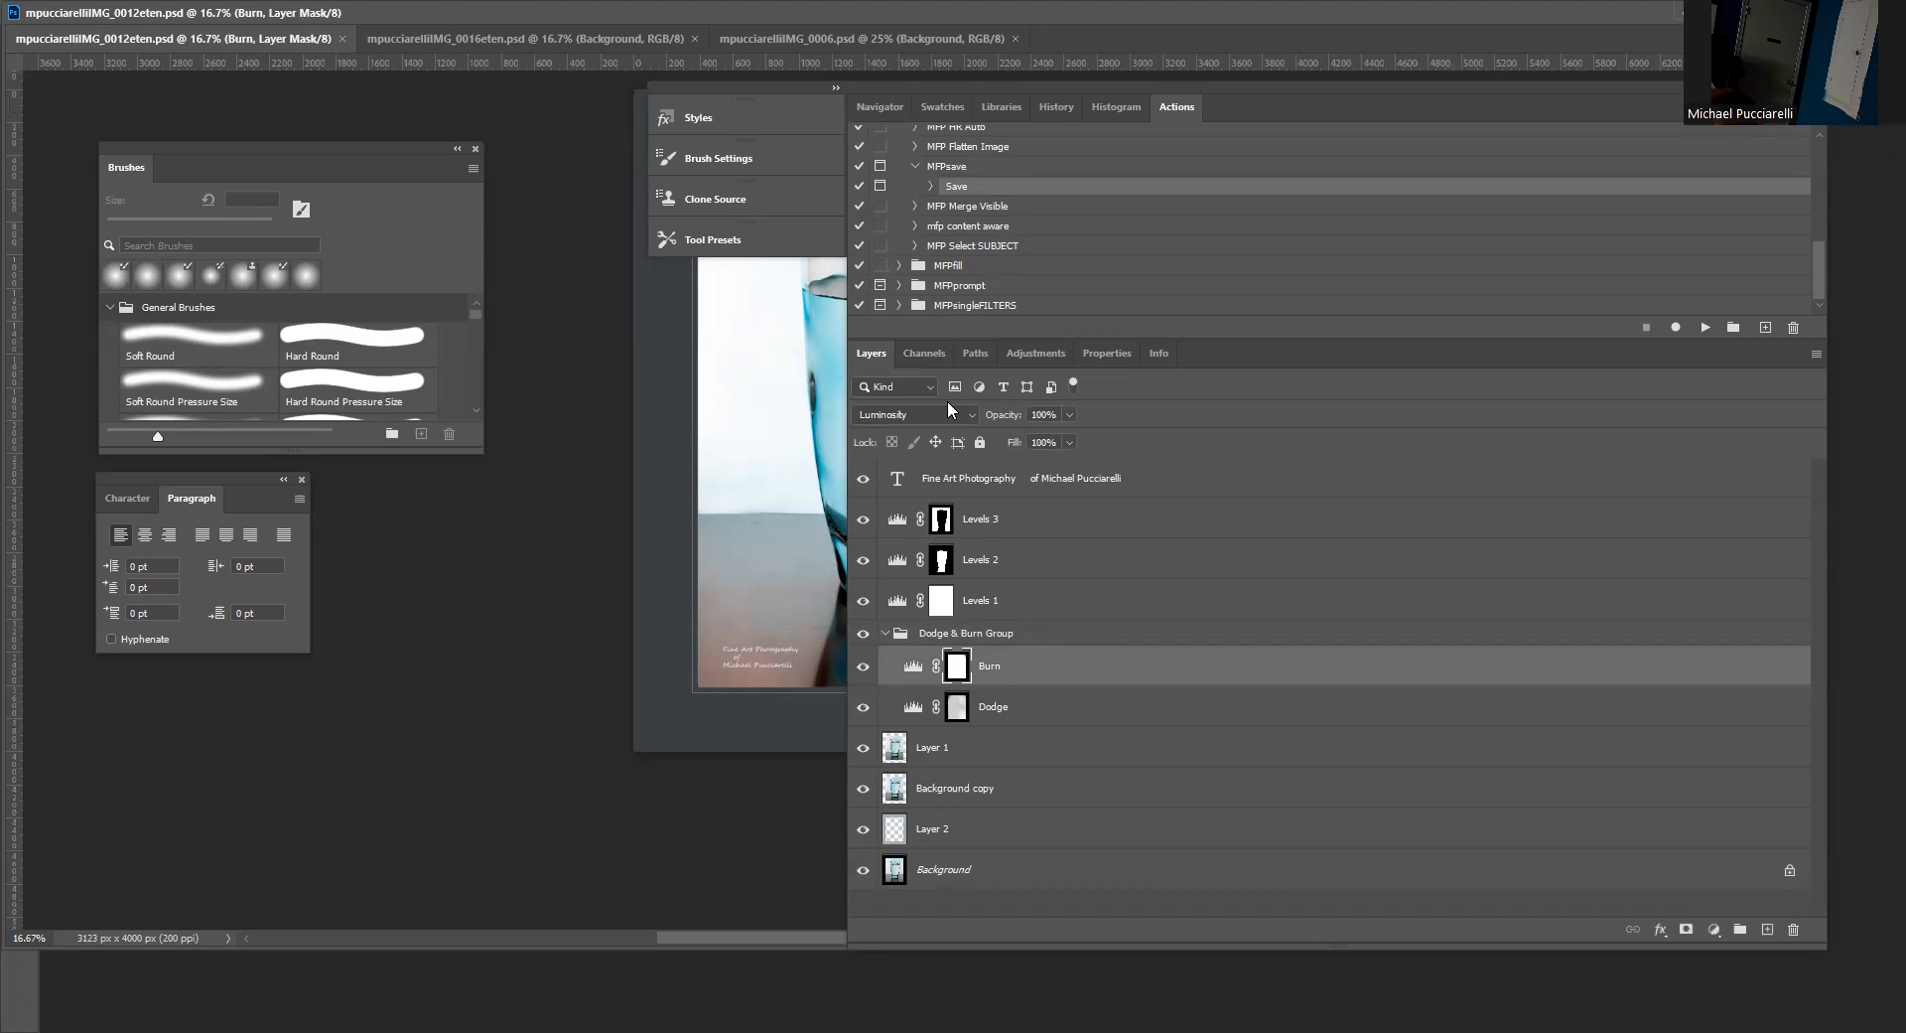
{"action": "left_click", "coordinate": [957, 713]}
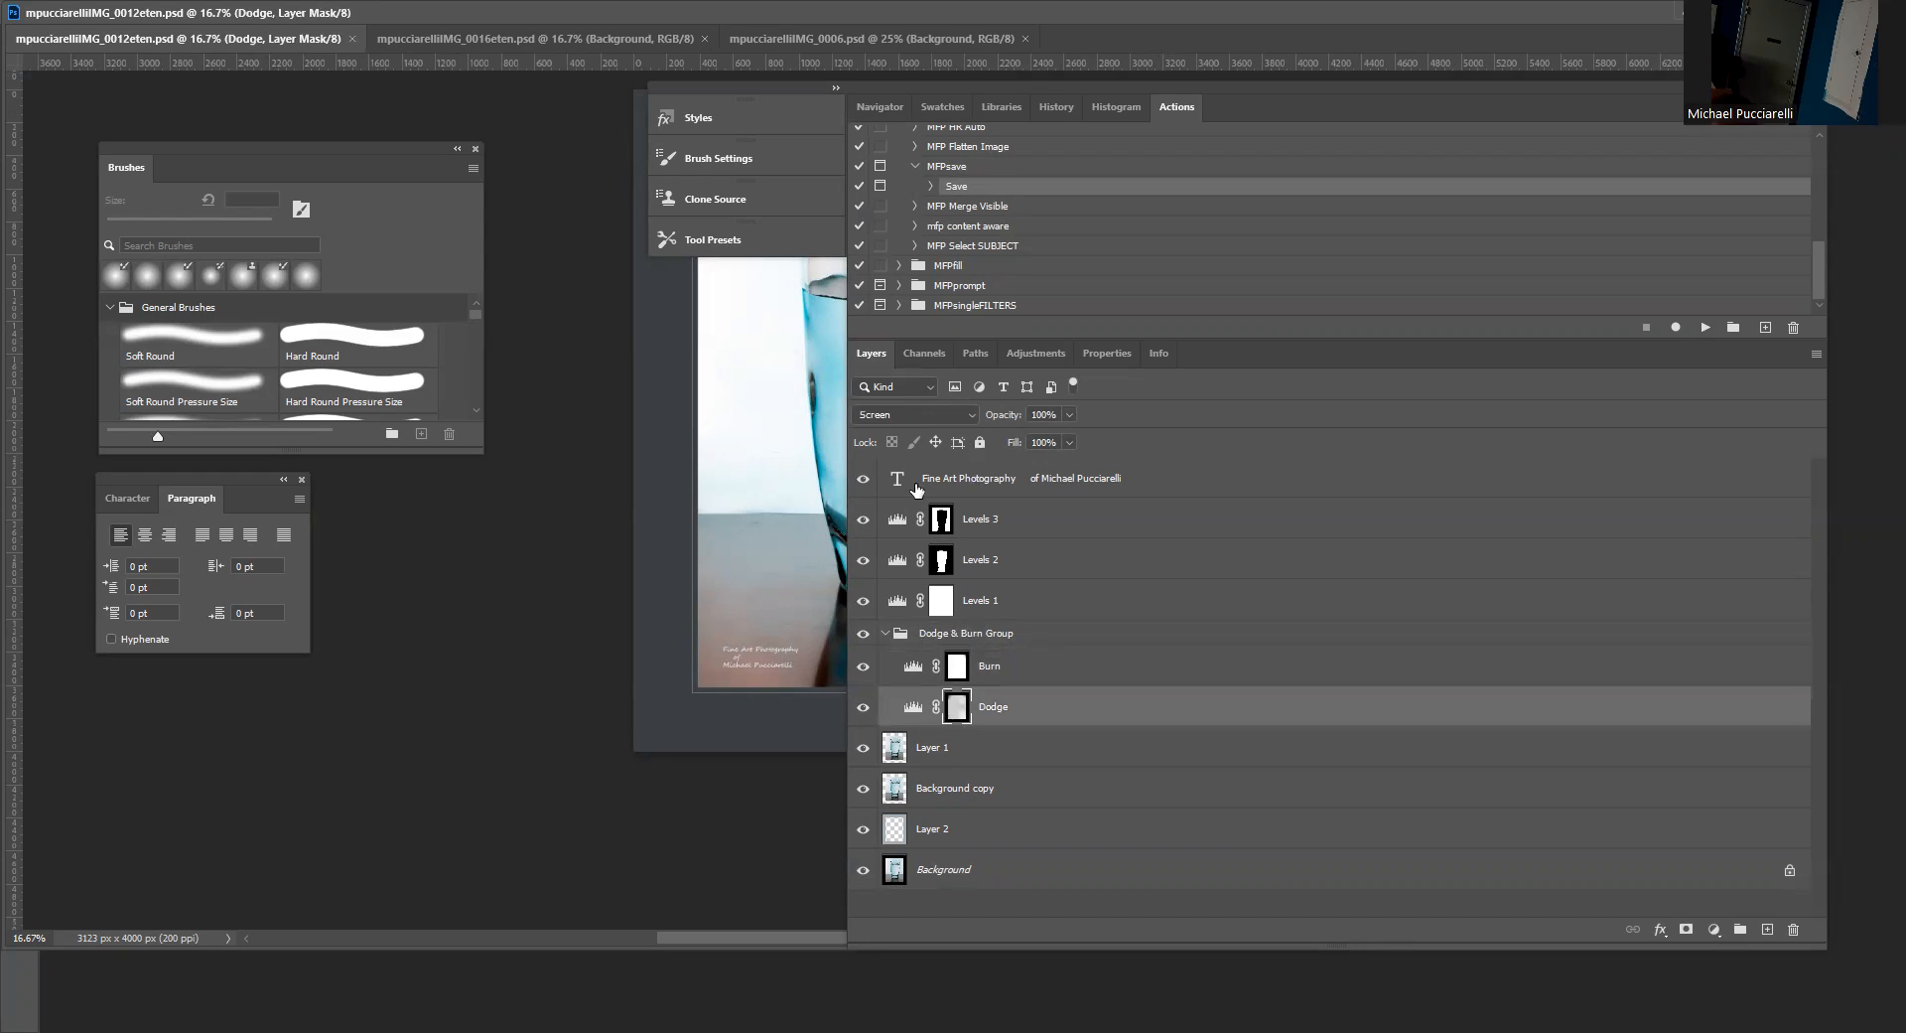
{"action": "left_click", "coordinate": [958, 668]}
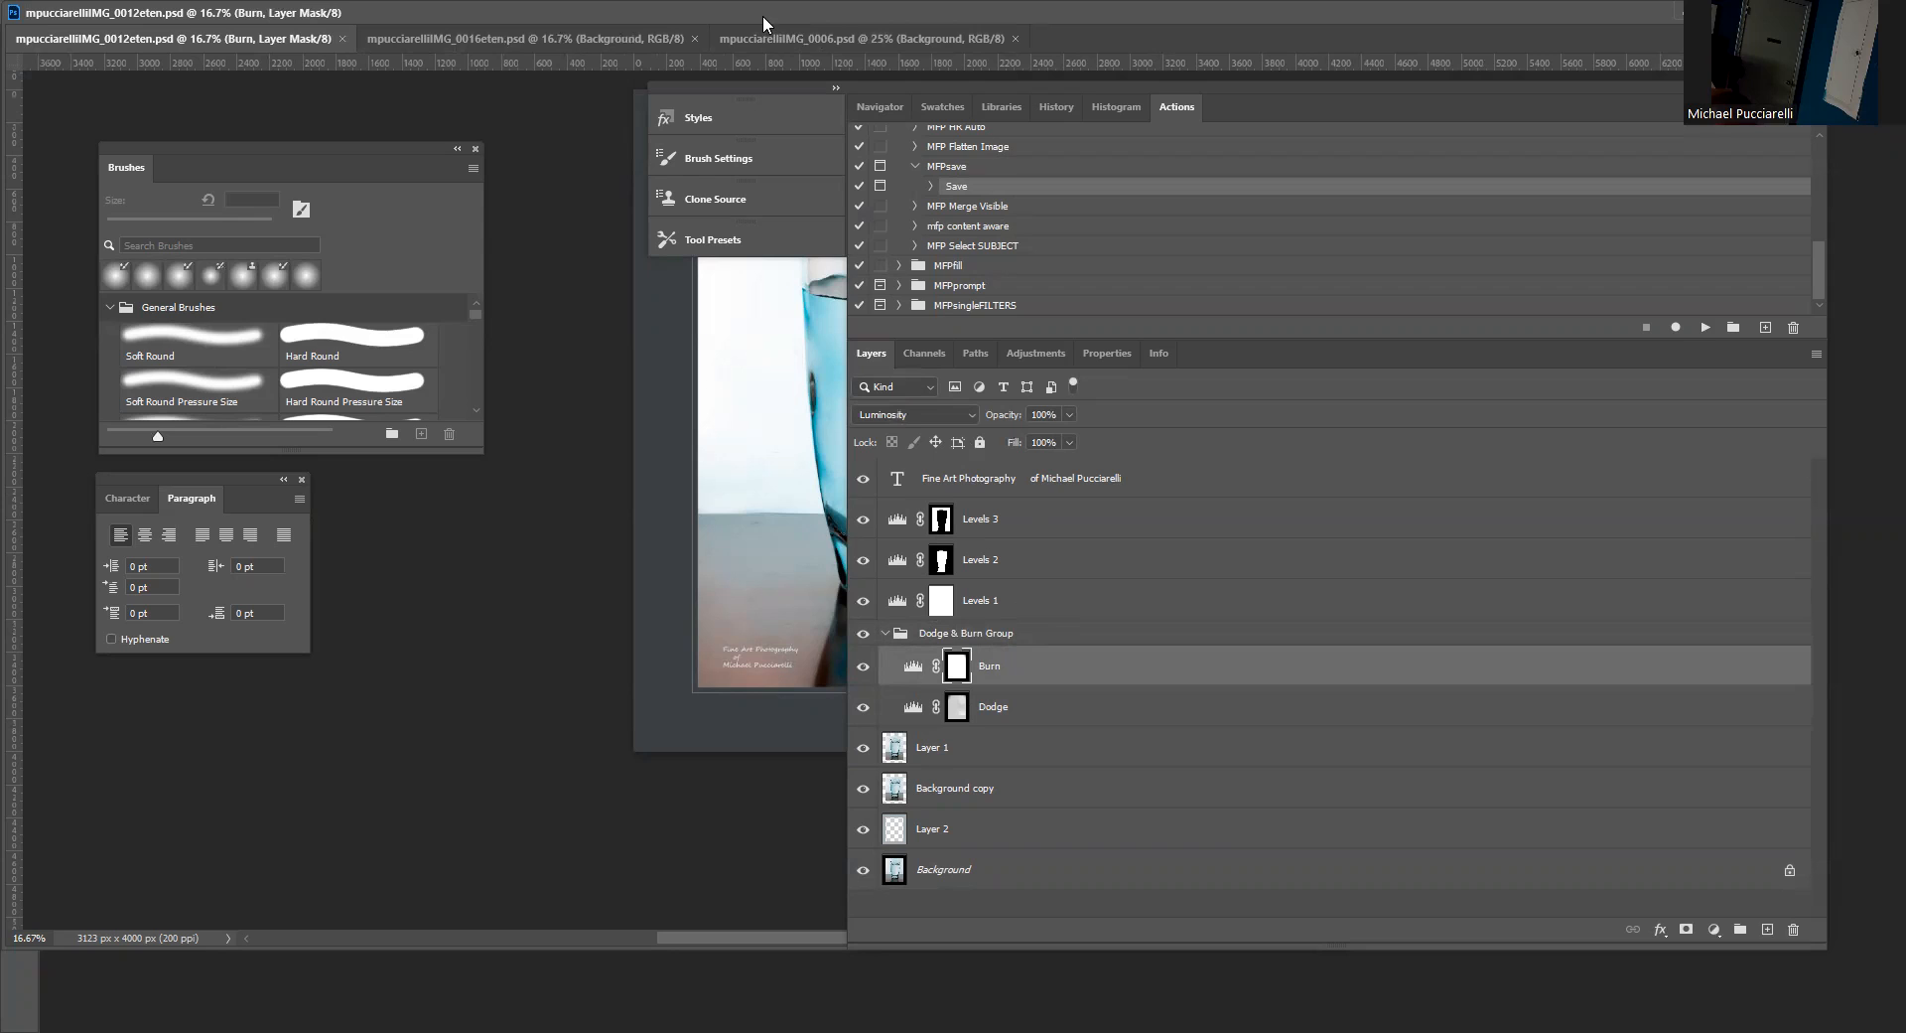
Move the image window and panels aside to uncover the tools and the glass image, and activate the Brush tool.
{"action": "left_click_drag", "start_coordinate": [763, 14], "coordinate": [942, 14]}
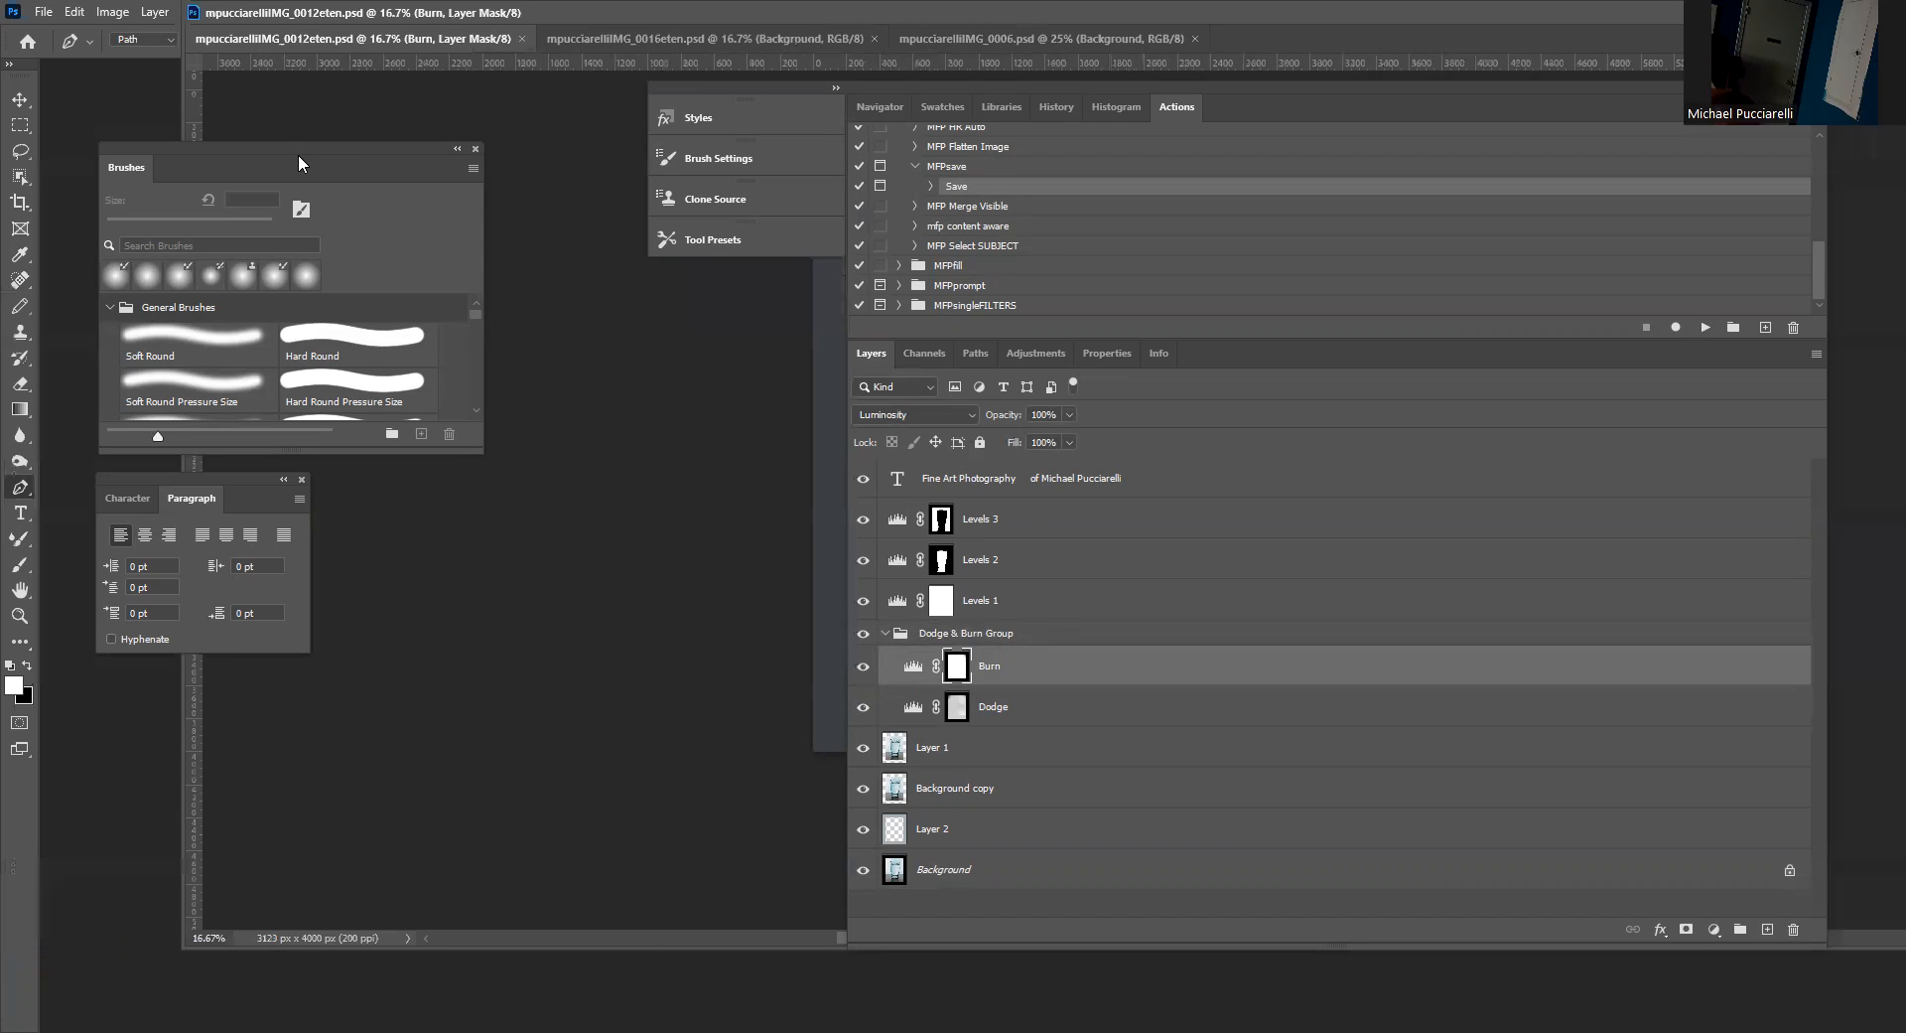
{"action": "left_click_drag", "start_coordinate": [429, 163], "coordinate": [555, 170]}
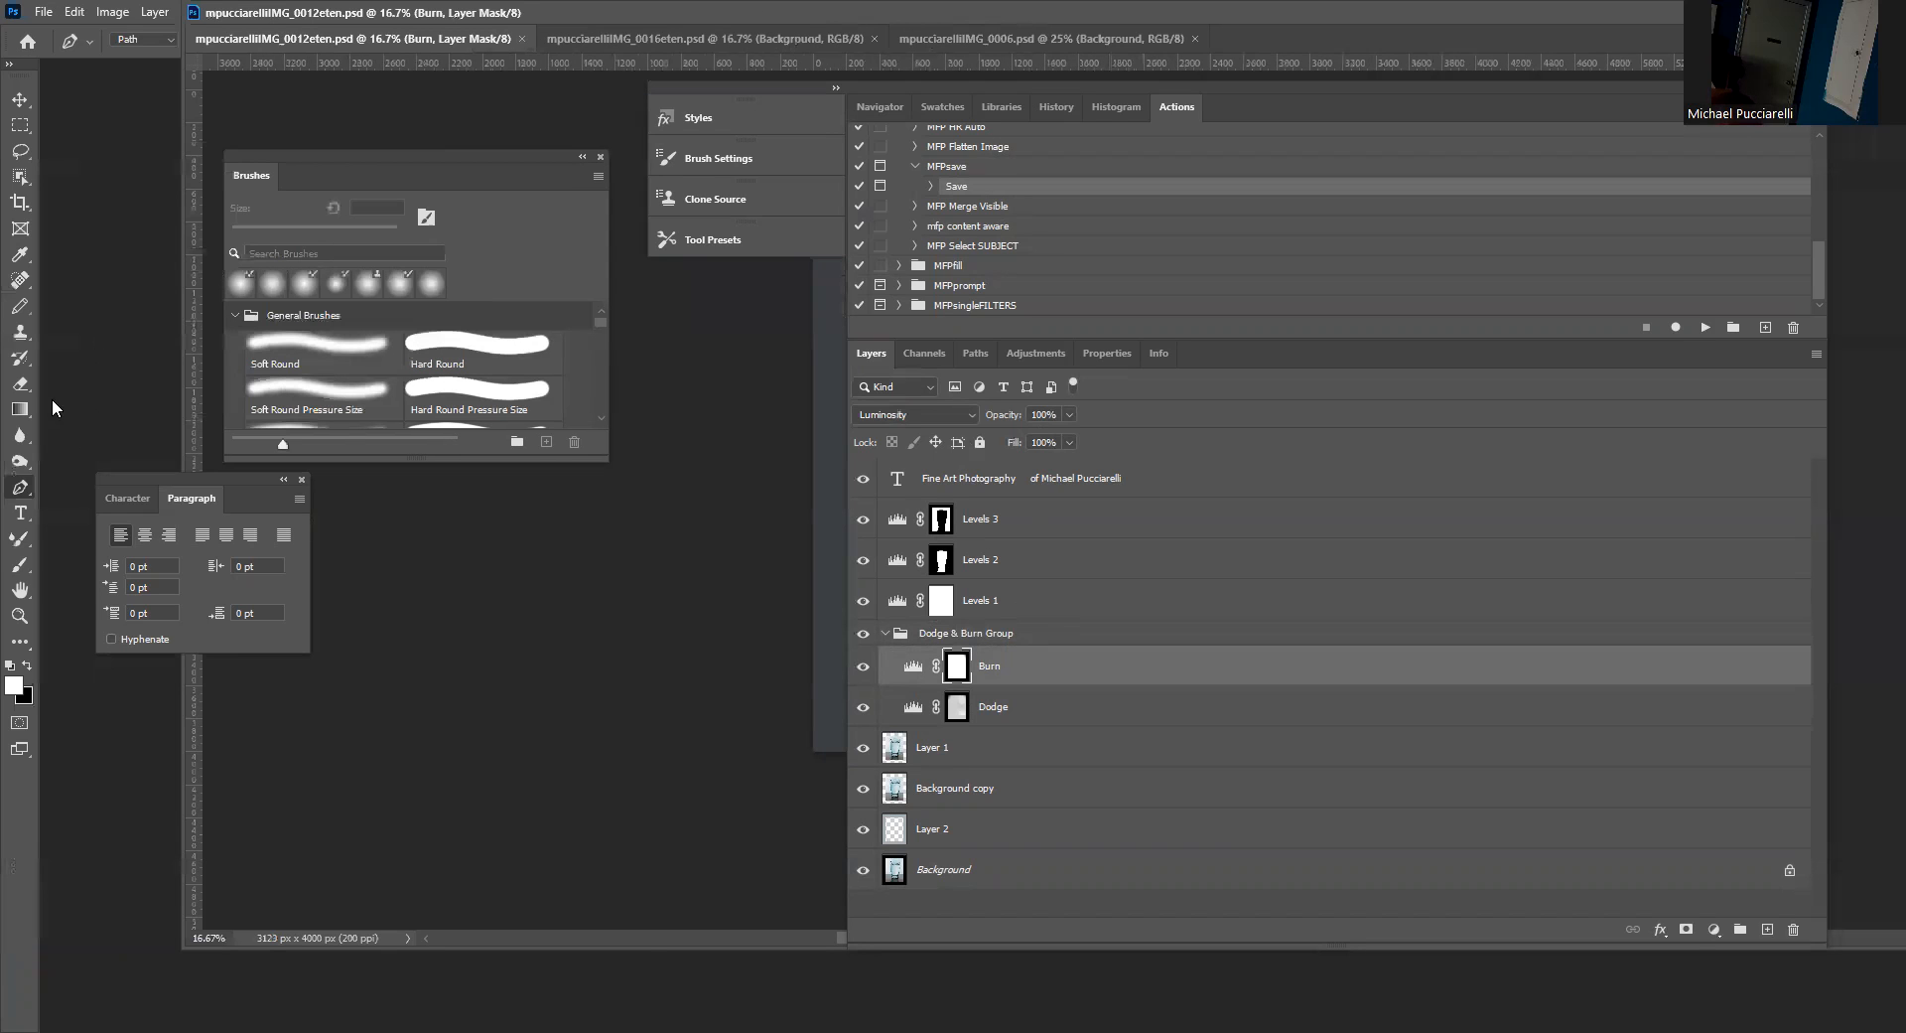
{"action": "left_click", "coordinate": [19, 563]}
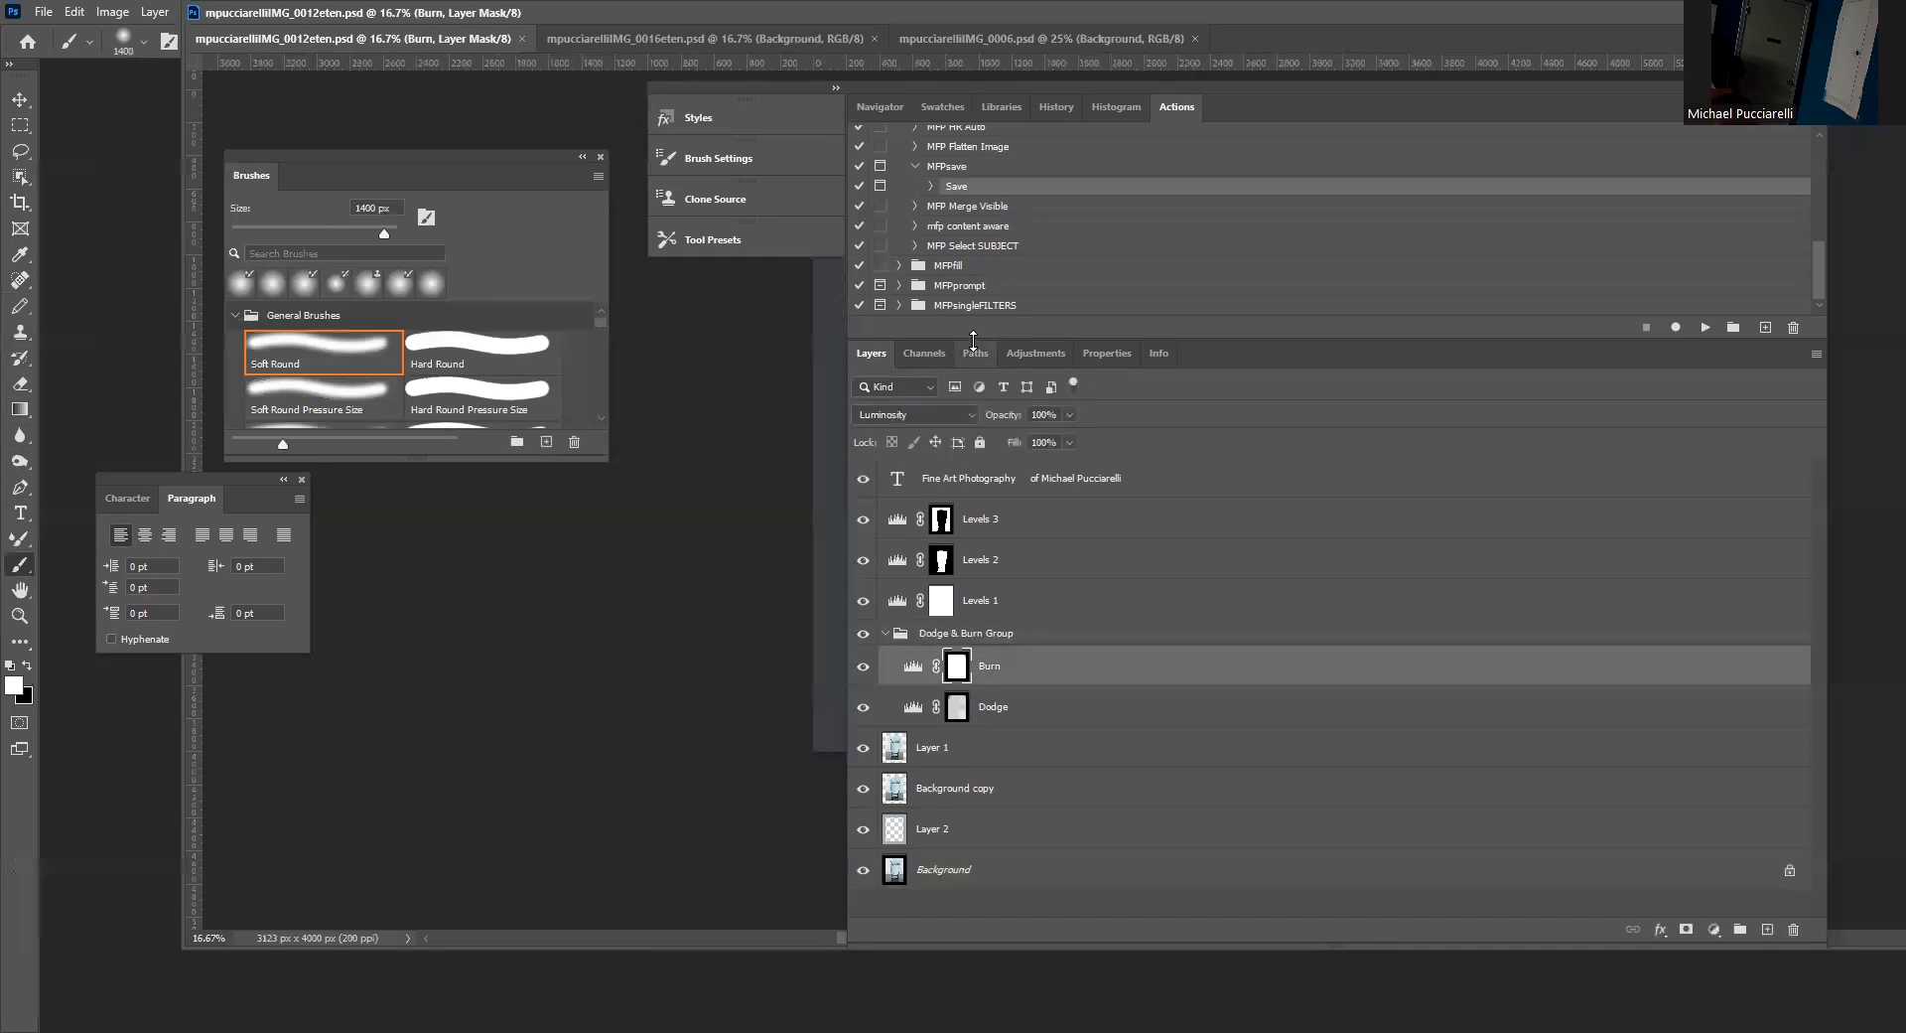
{"action": "left_click_drag", "start_coordinate": [1057, 103], "coordinate": [1198, 52]}
{"action": "left_click_drag", "start_coordinate": [1067, 88], "coordinate": [1536, 66]}
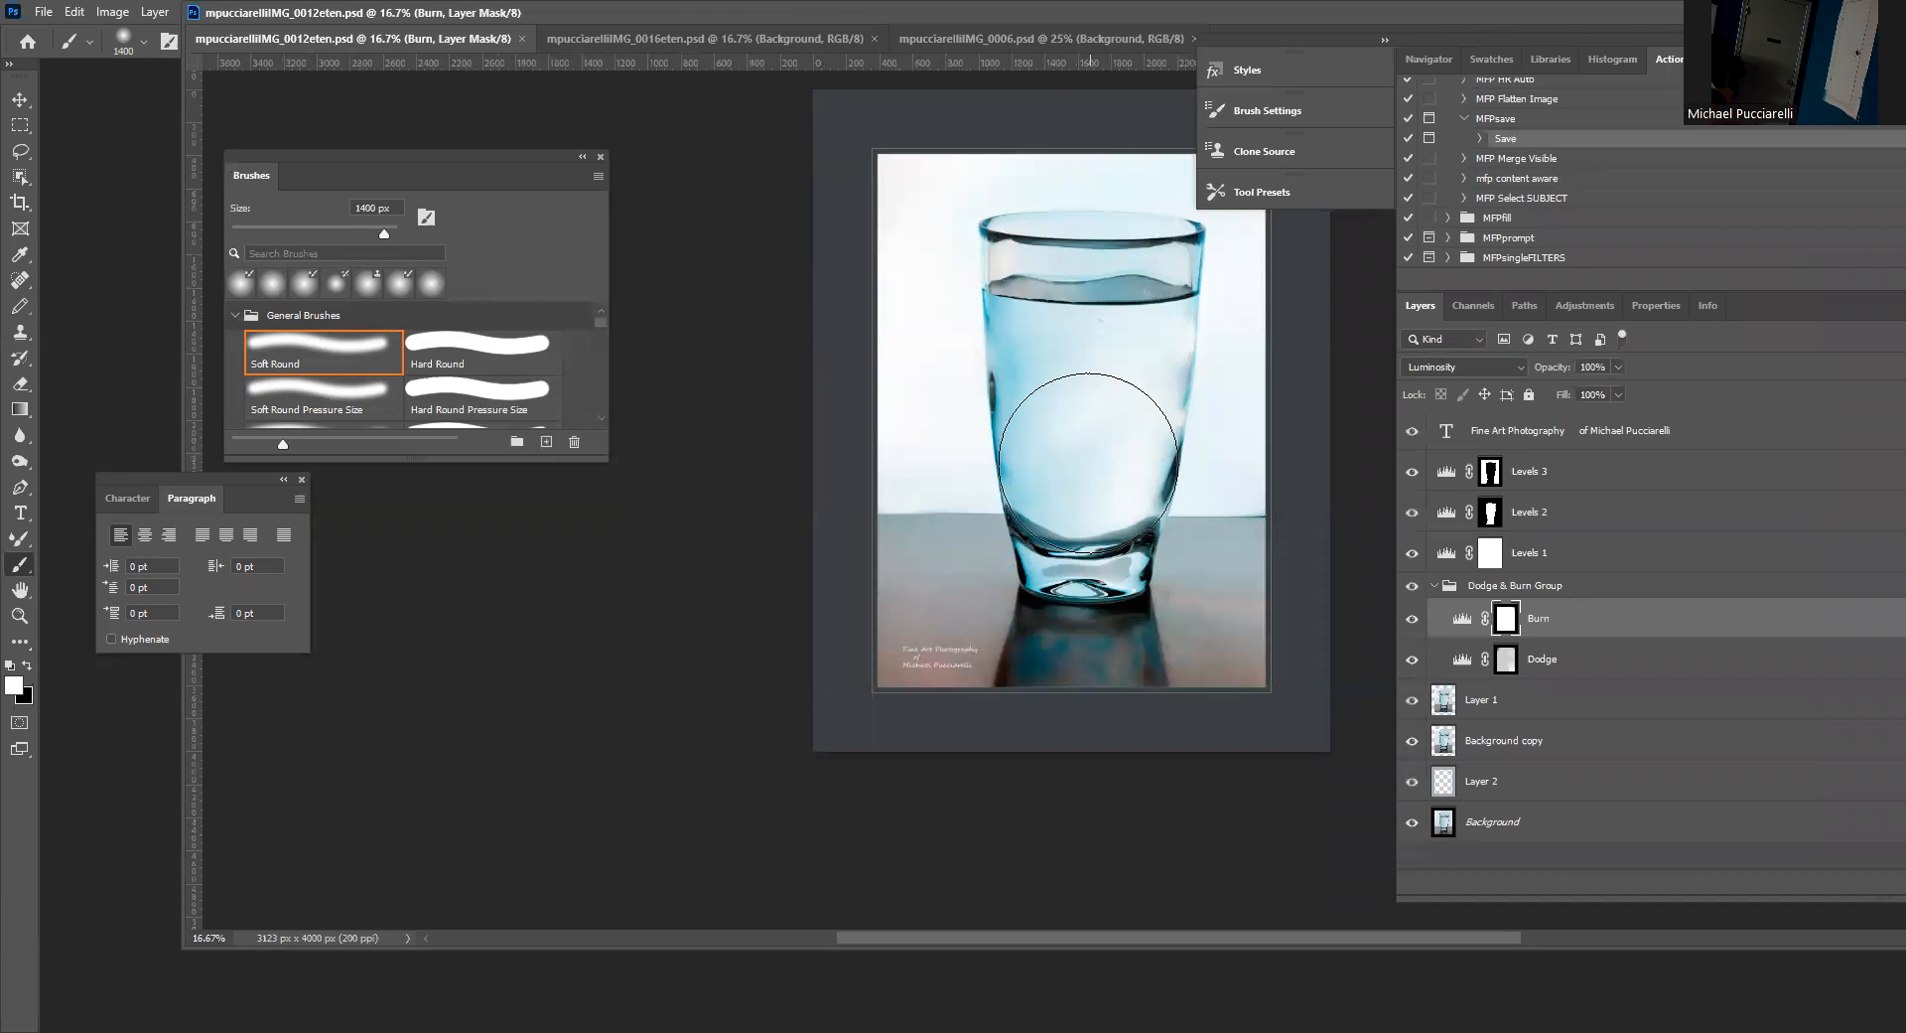
Select the Dodge layer's mask and dock the floating image window back into the workspace.
{"action": "left_click", "coordinate": [1506, 661]}
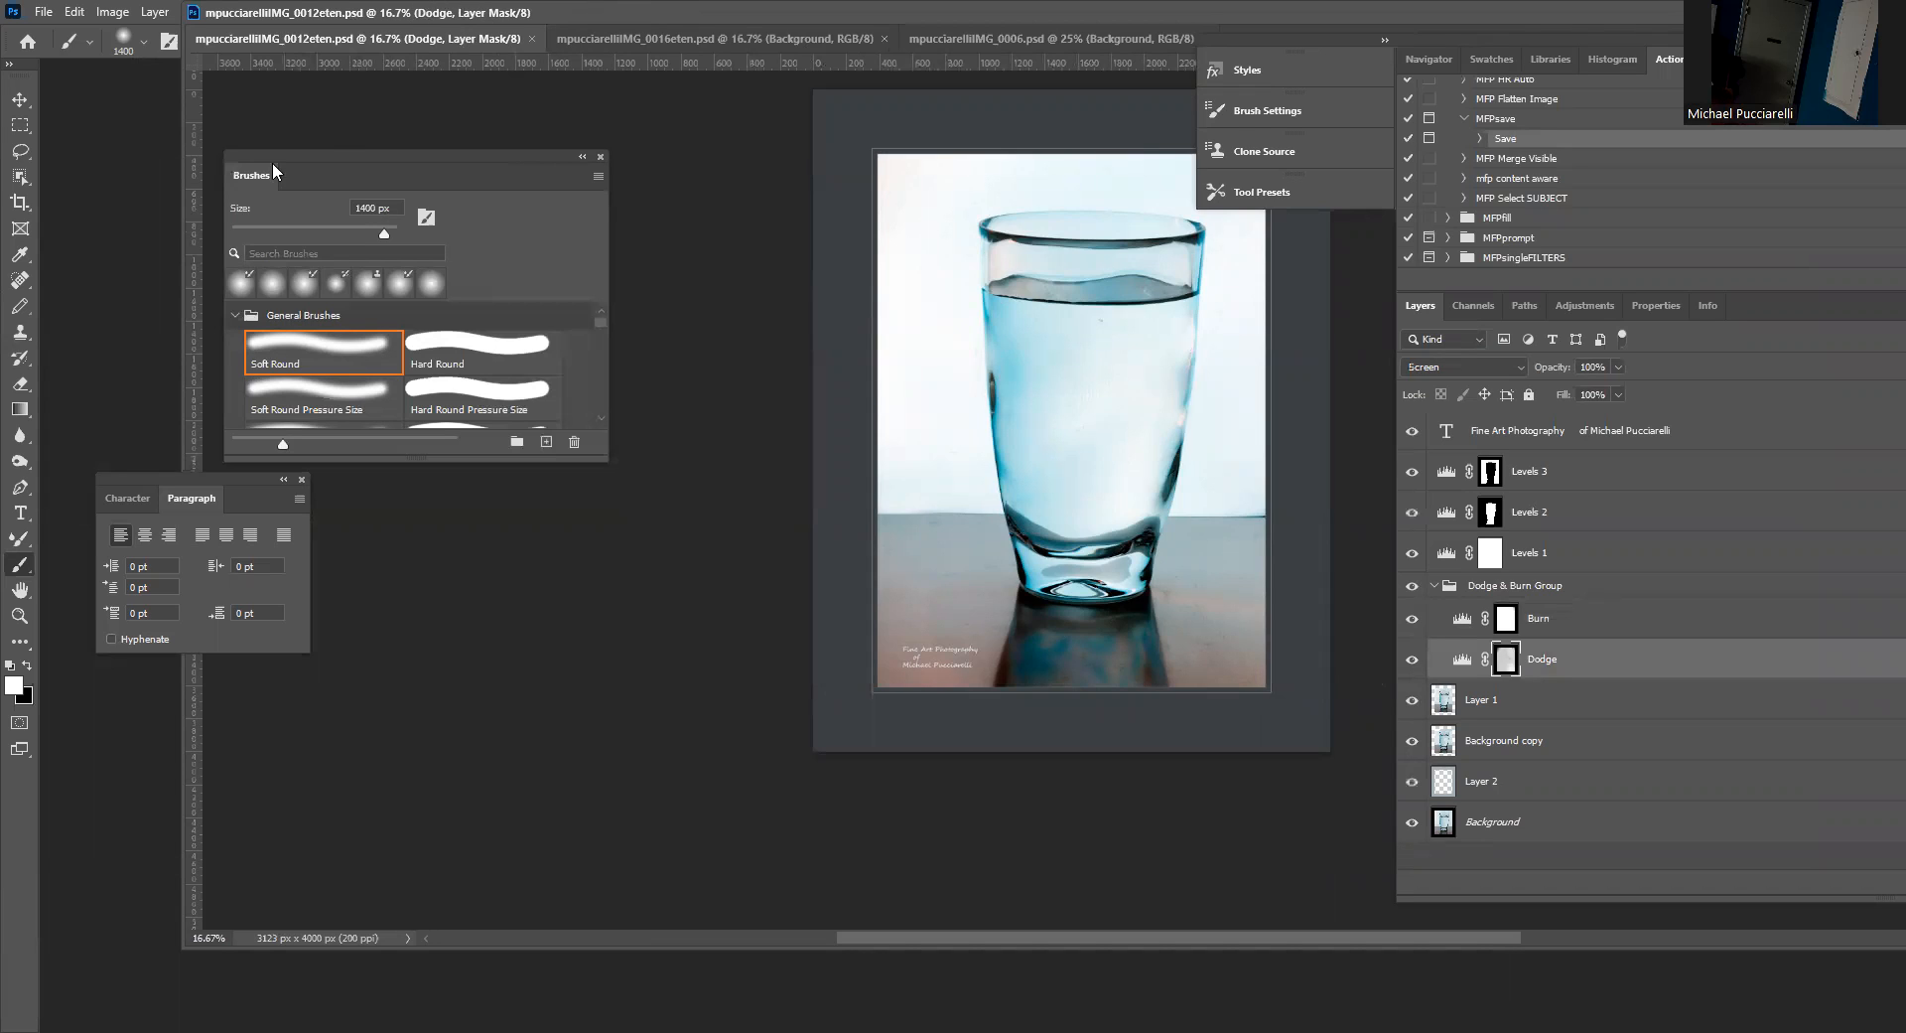
{"action": "left_click_drag", "start_coordinate": [381, 63], "coordinate": [306, 51]}
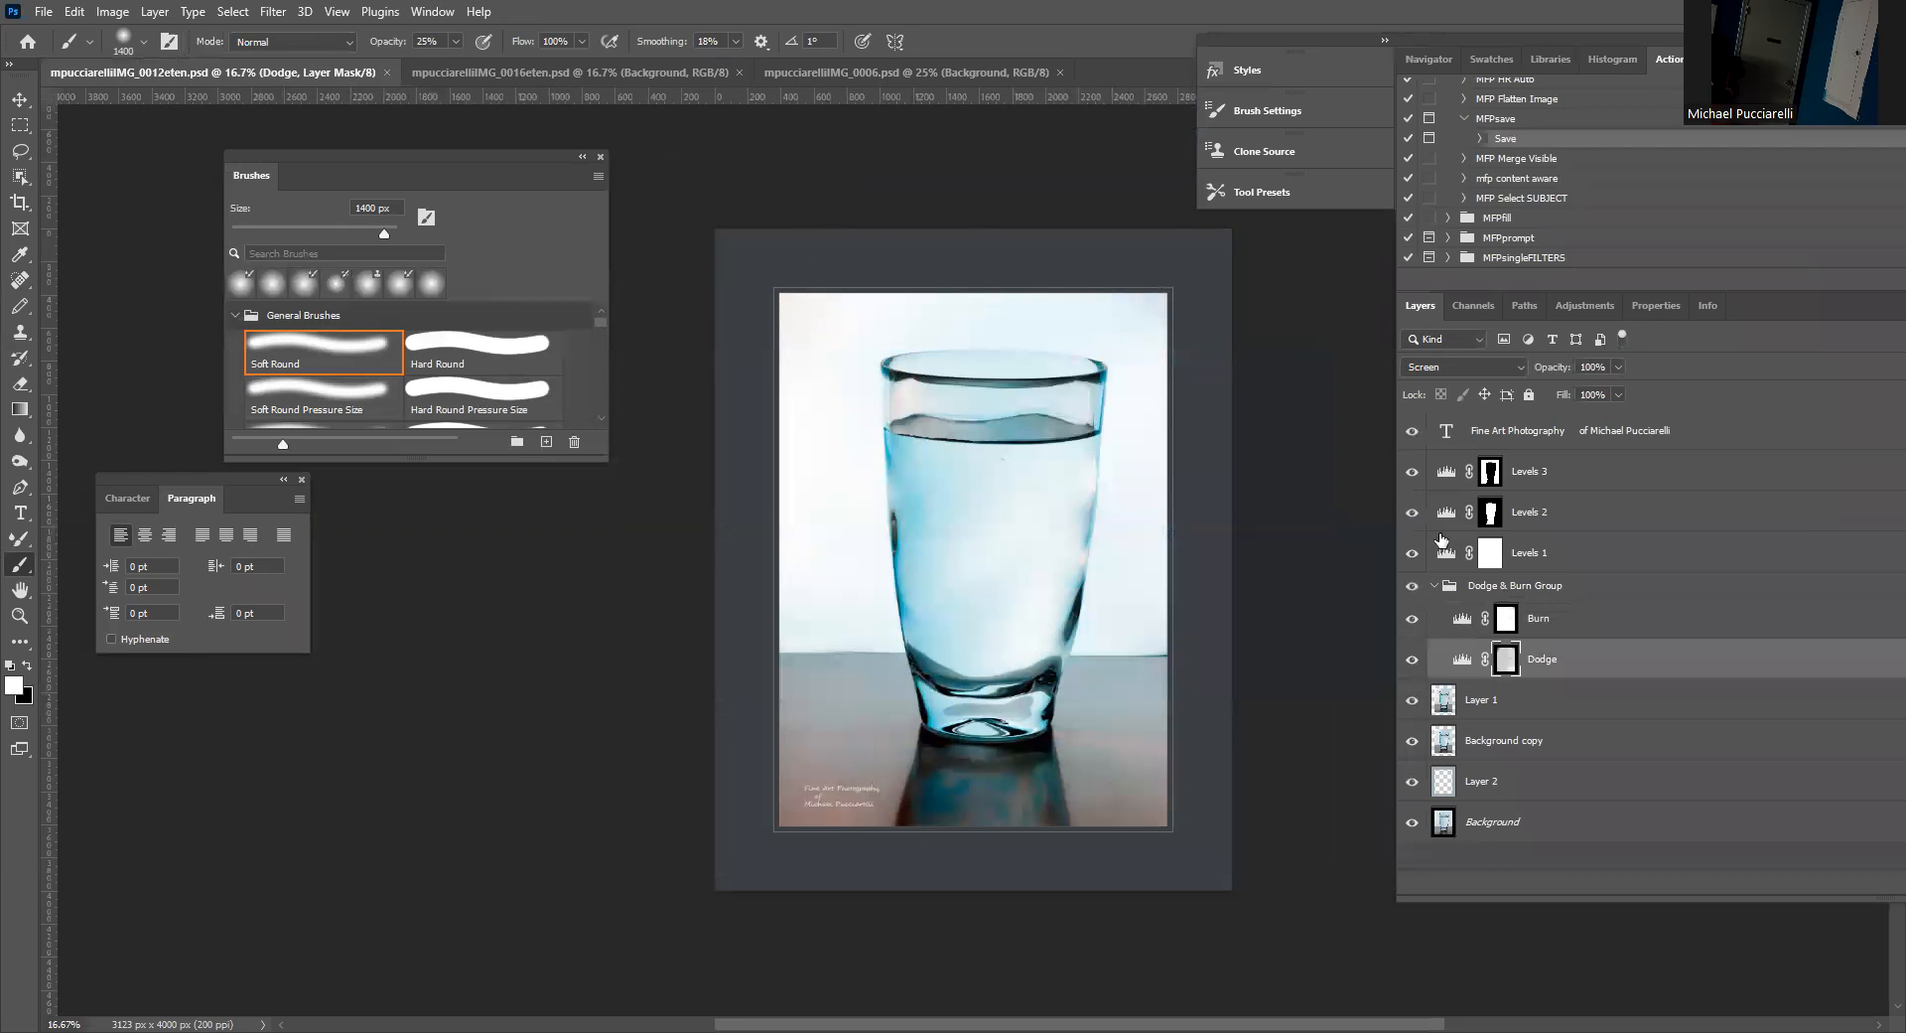
Select the Burn layer's mask and set the brush opacity to 100%.
{"action": "left_click", "coordinate": [1511, 618]}
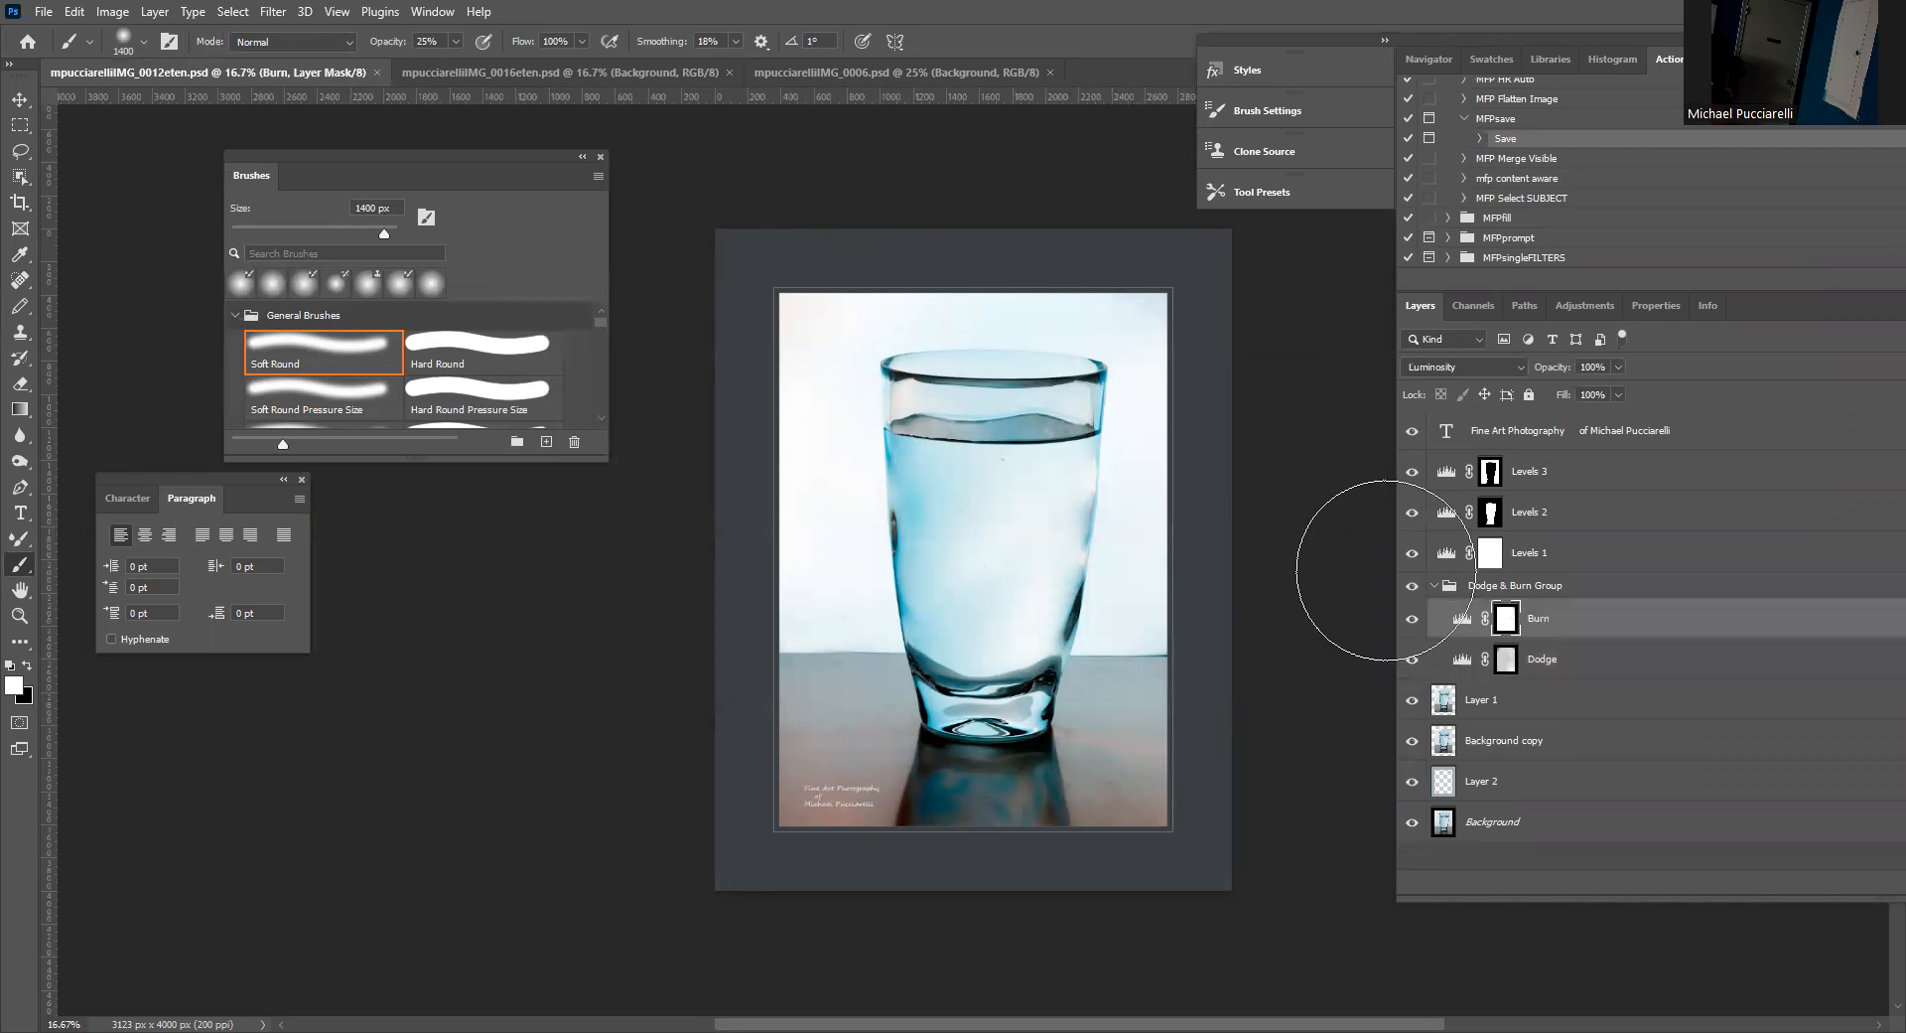
{"action": "left_click", "coordinate": [456, 41]}
{"action": "left_click_drag", "start_coordinate": [475, 64], "coordinate": [537, 64]}
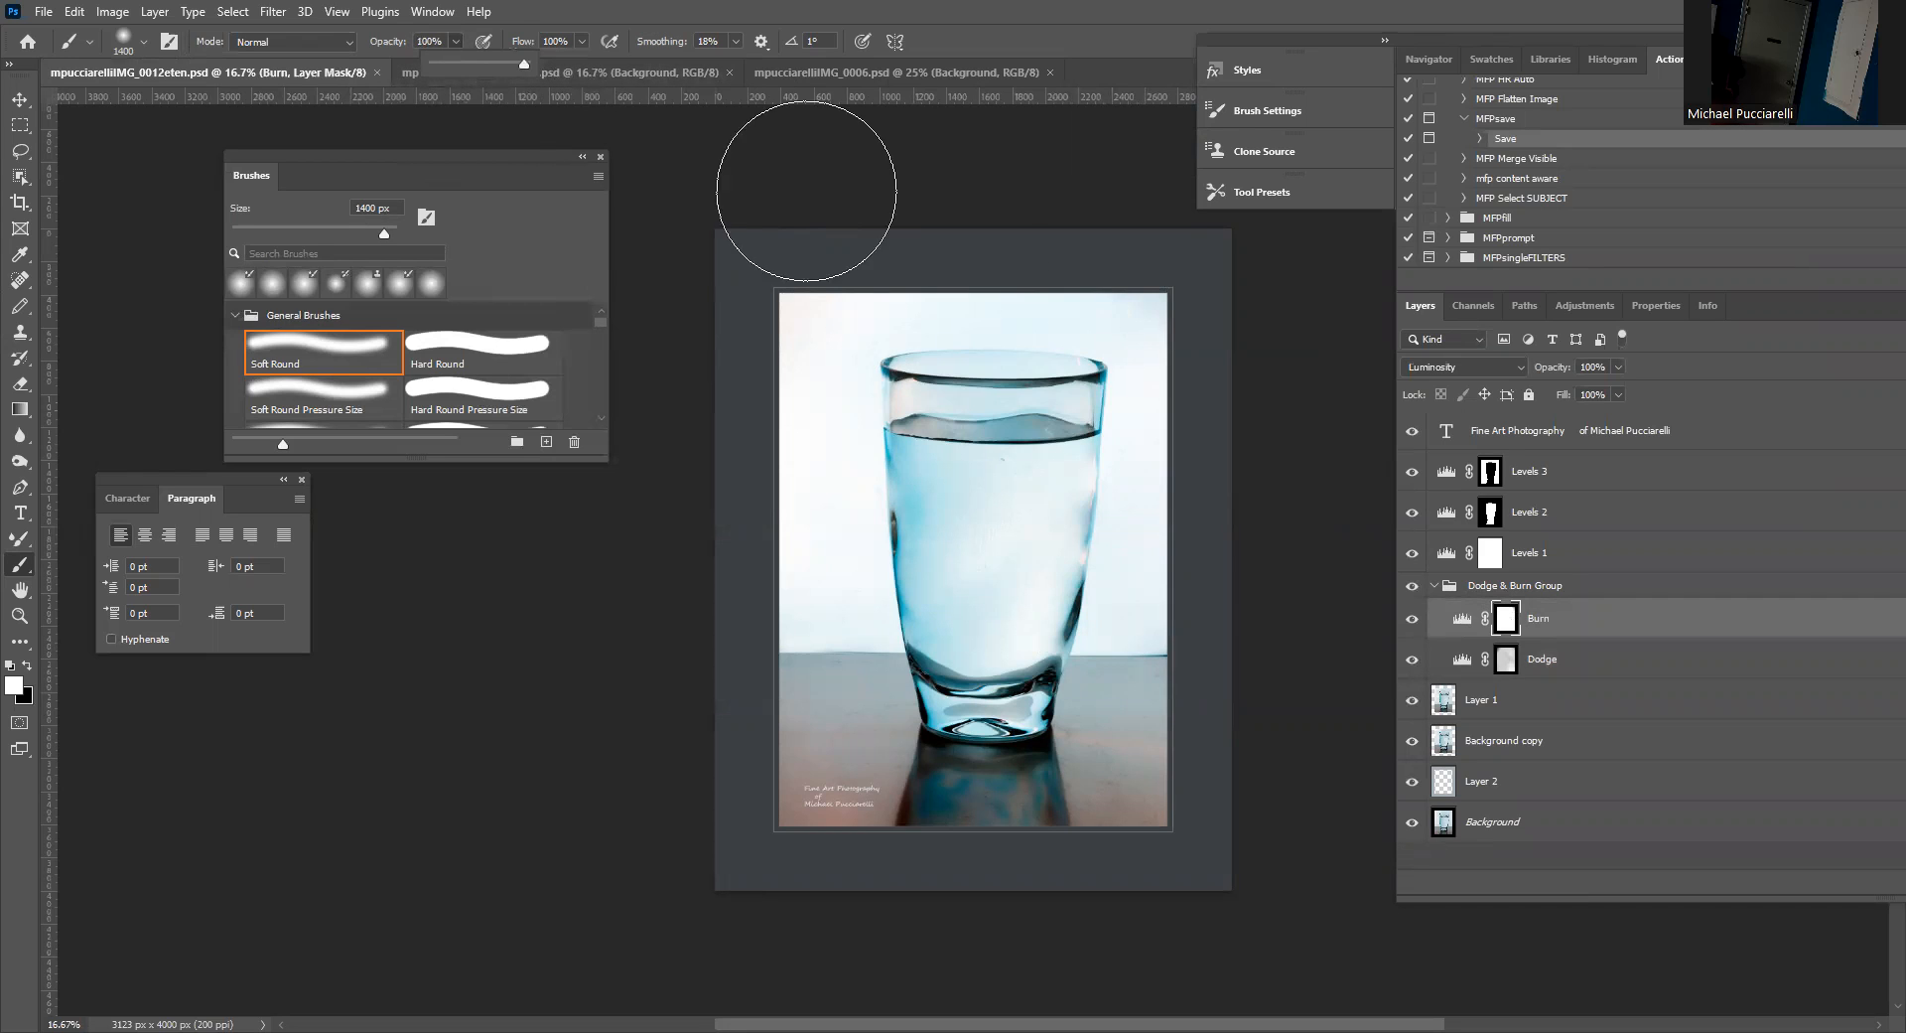
Set the brush opacity to 25% with the Dodge layer's mask active, and select the Dodge & Burn Group.
{"action": "left_click", "coordinate": [1508, 661]}
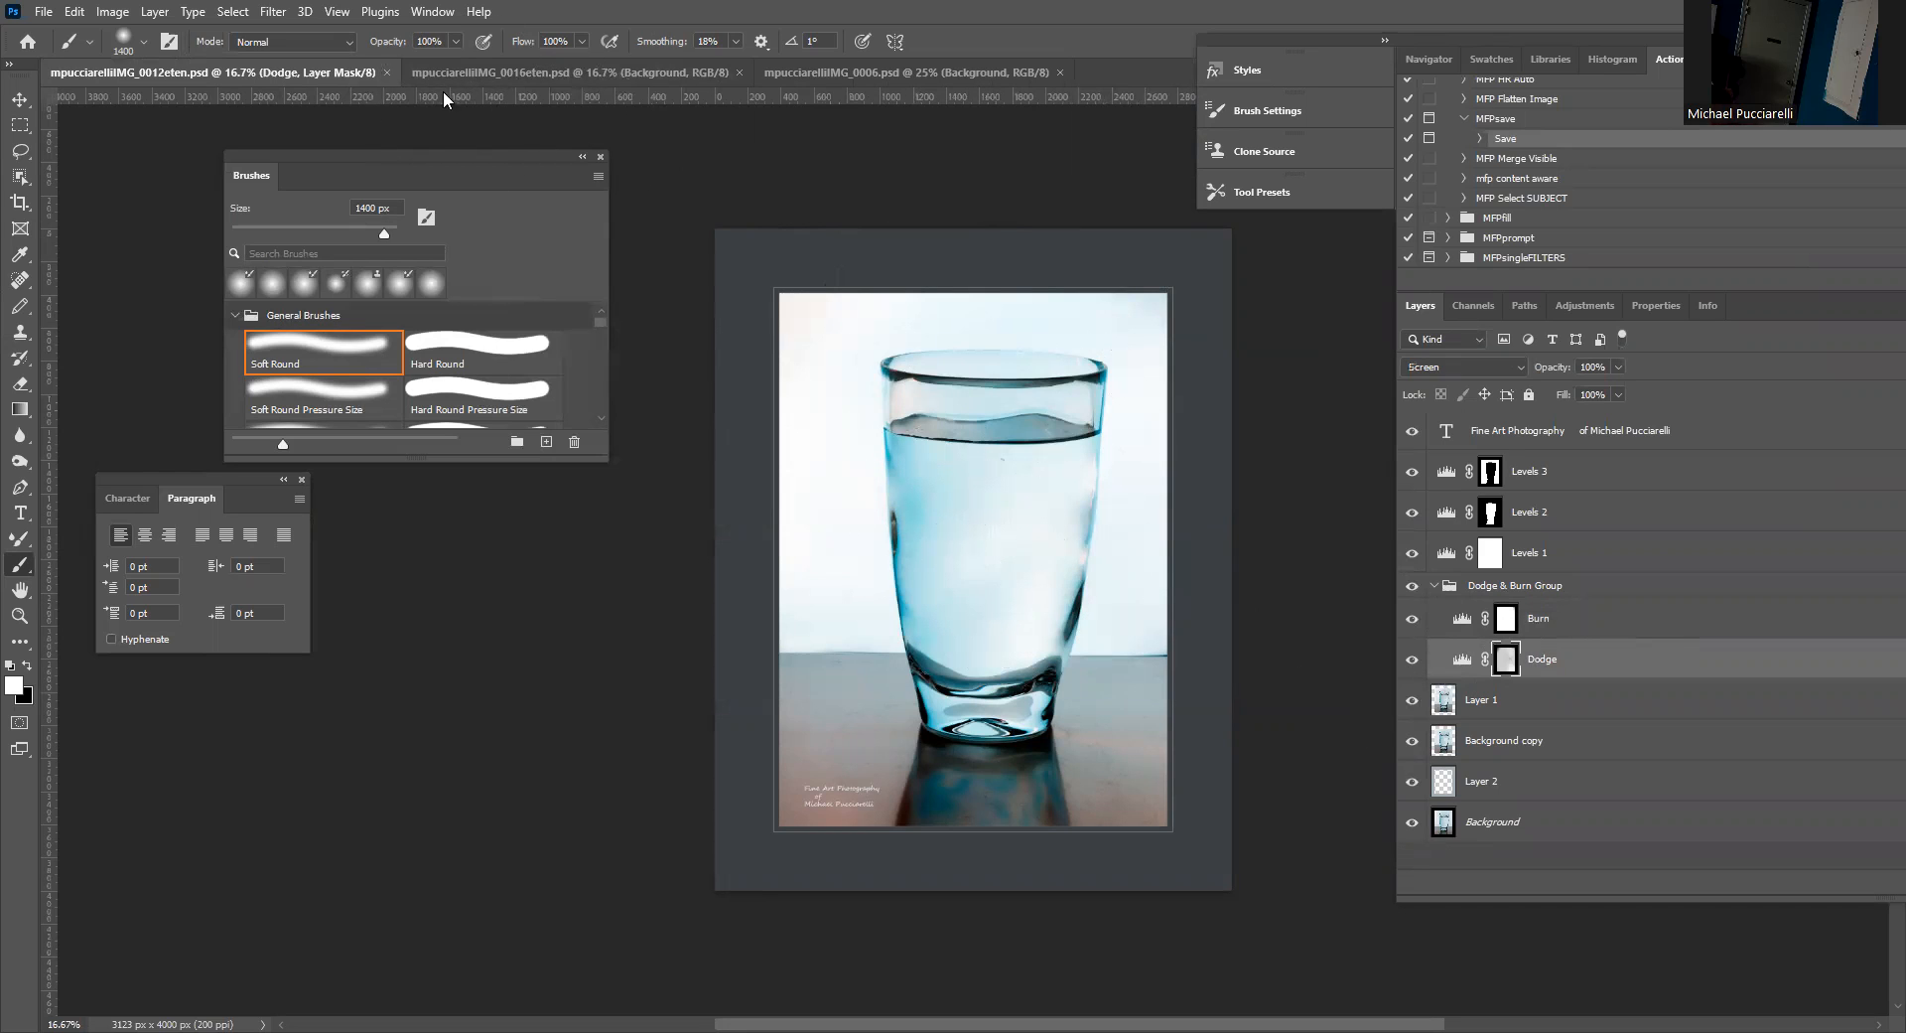
{"action": "left_click", "coordinate": [457, 41]}
{"action": "mouse_move", "coordinate": [451, 66]}
{"action": "left_mouse_down"}
{"action": "mouse_move", "coordinate": [366, 67]}
{"action": "mouse_move", "coordinate": [388, 47]}
{"action": "left_mouse_up"}
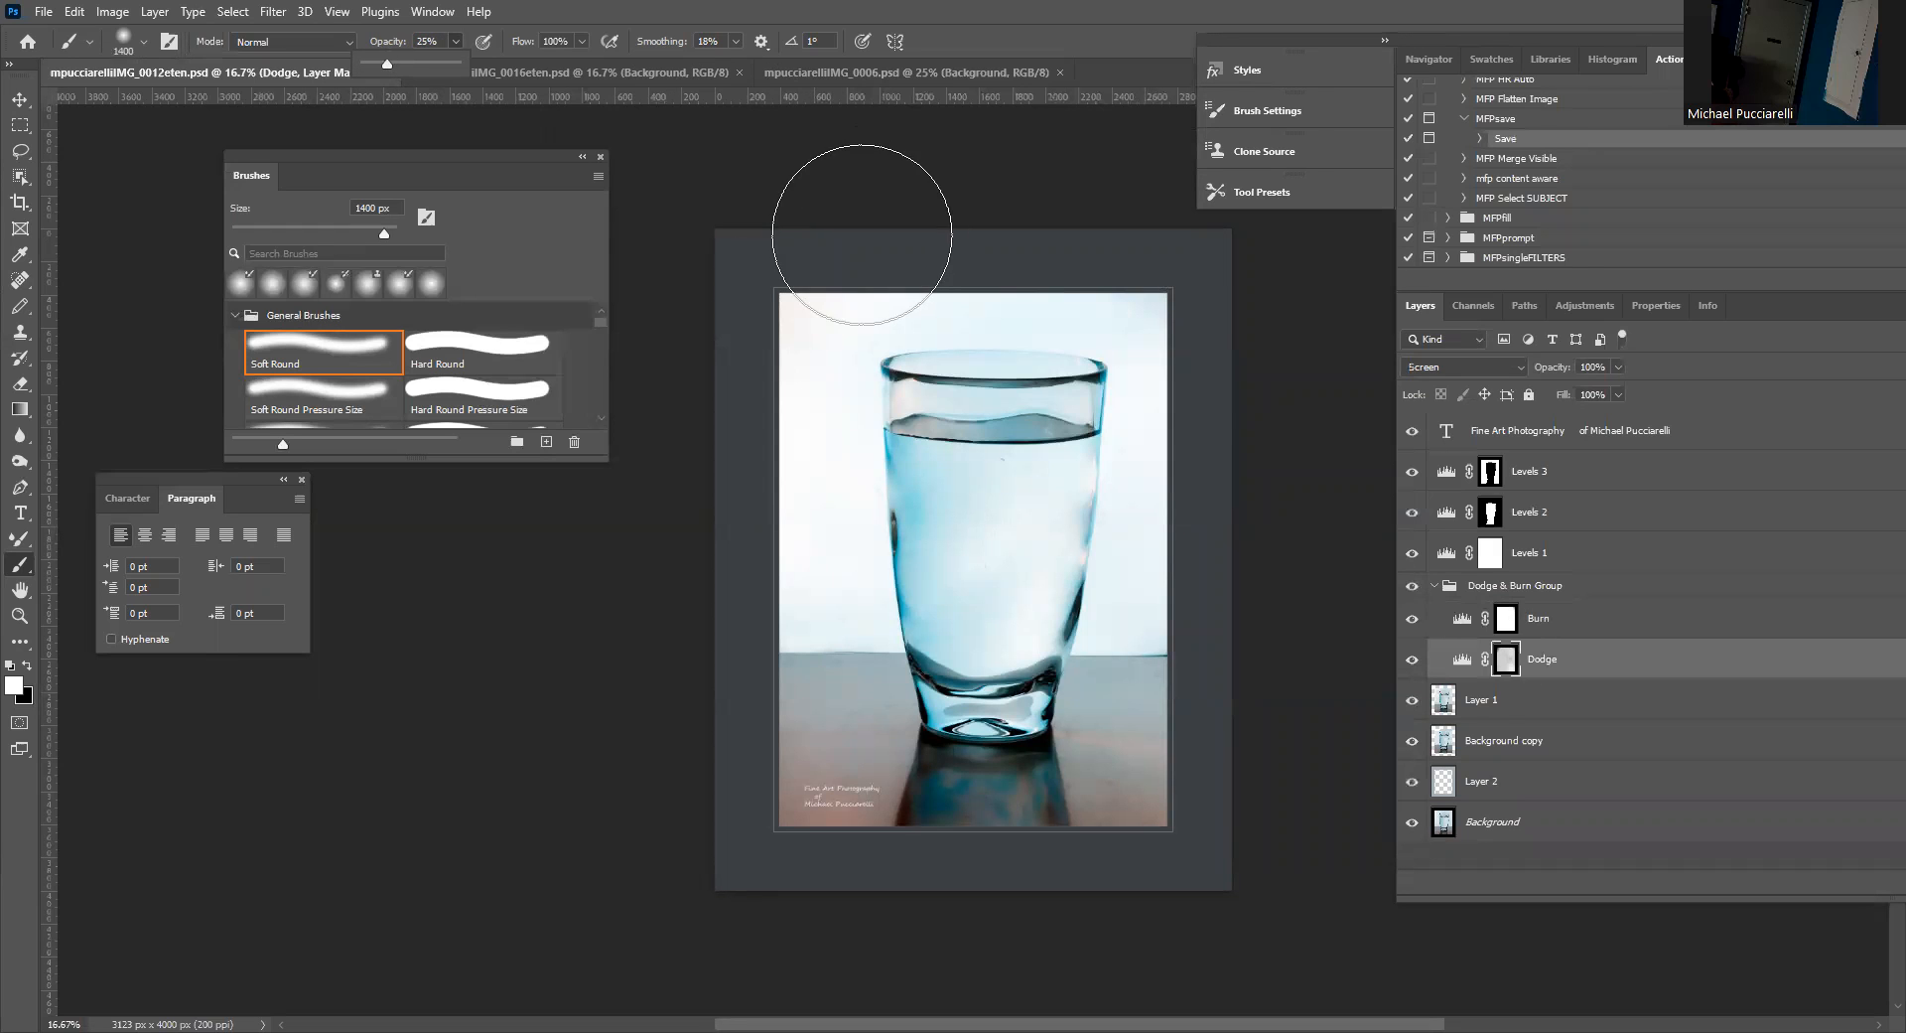
{"action": "left_click", "coordinate": [1500, 587]}
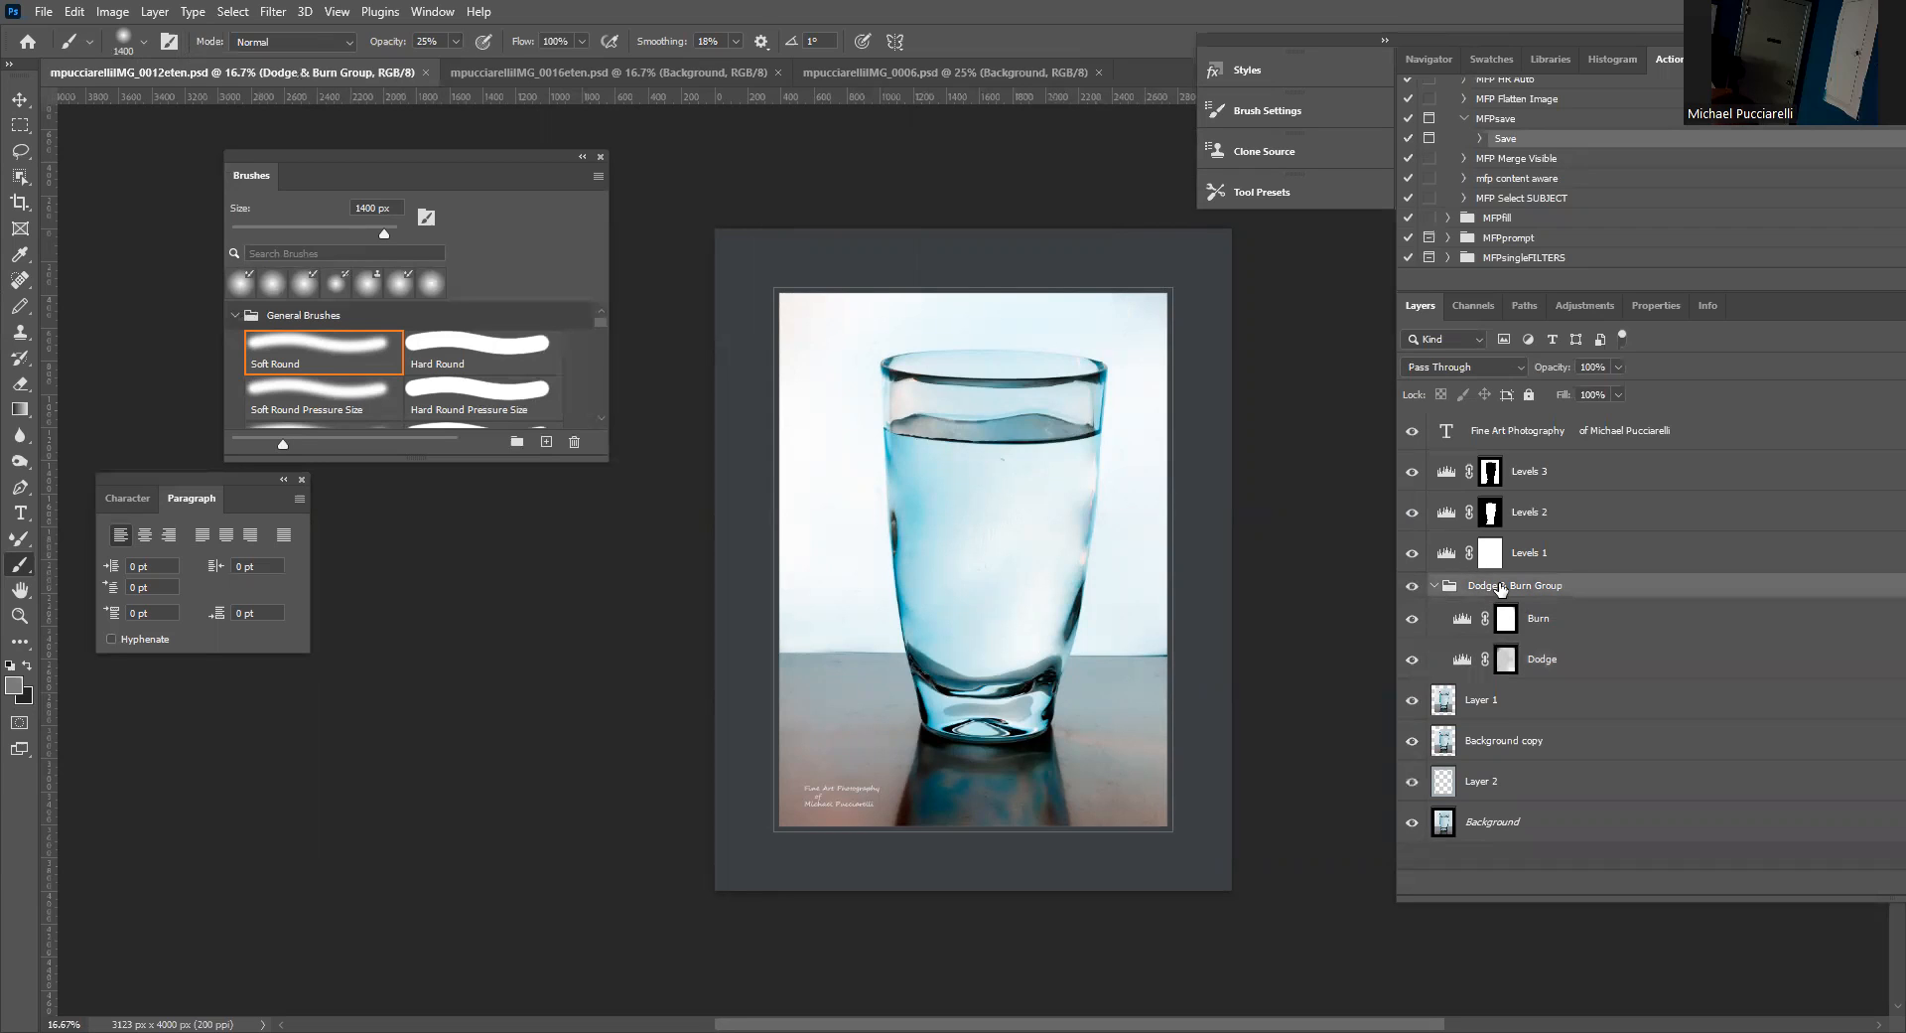
Open the Levels 1 adjustment's settings, and move and narrow the floating panel group so that all its controls fit on screen.
{"action": "left_click", "coordinate": [1453, 558]}
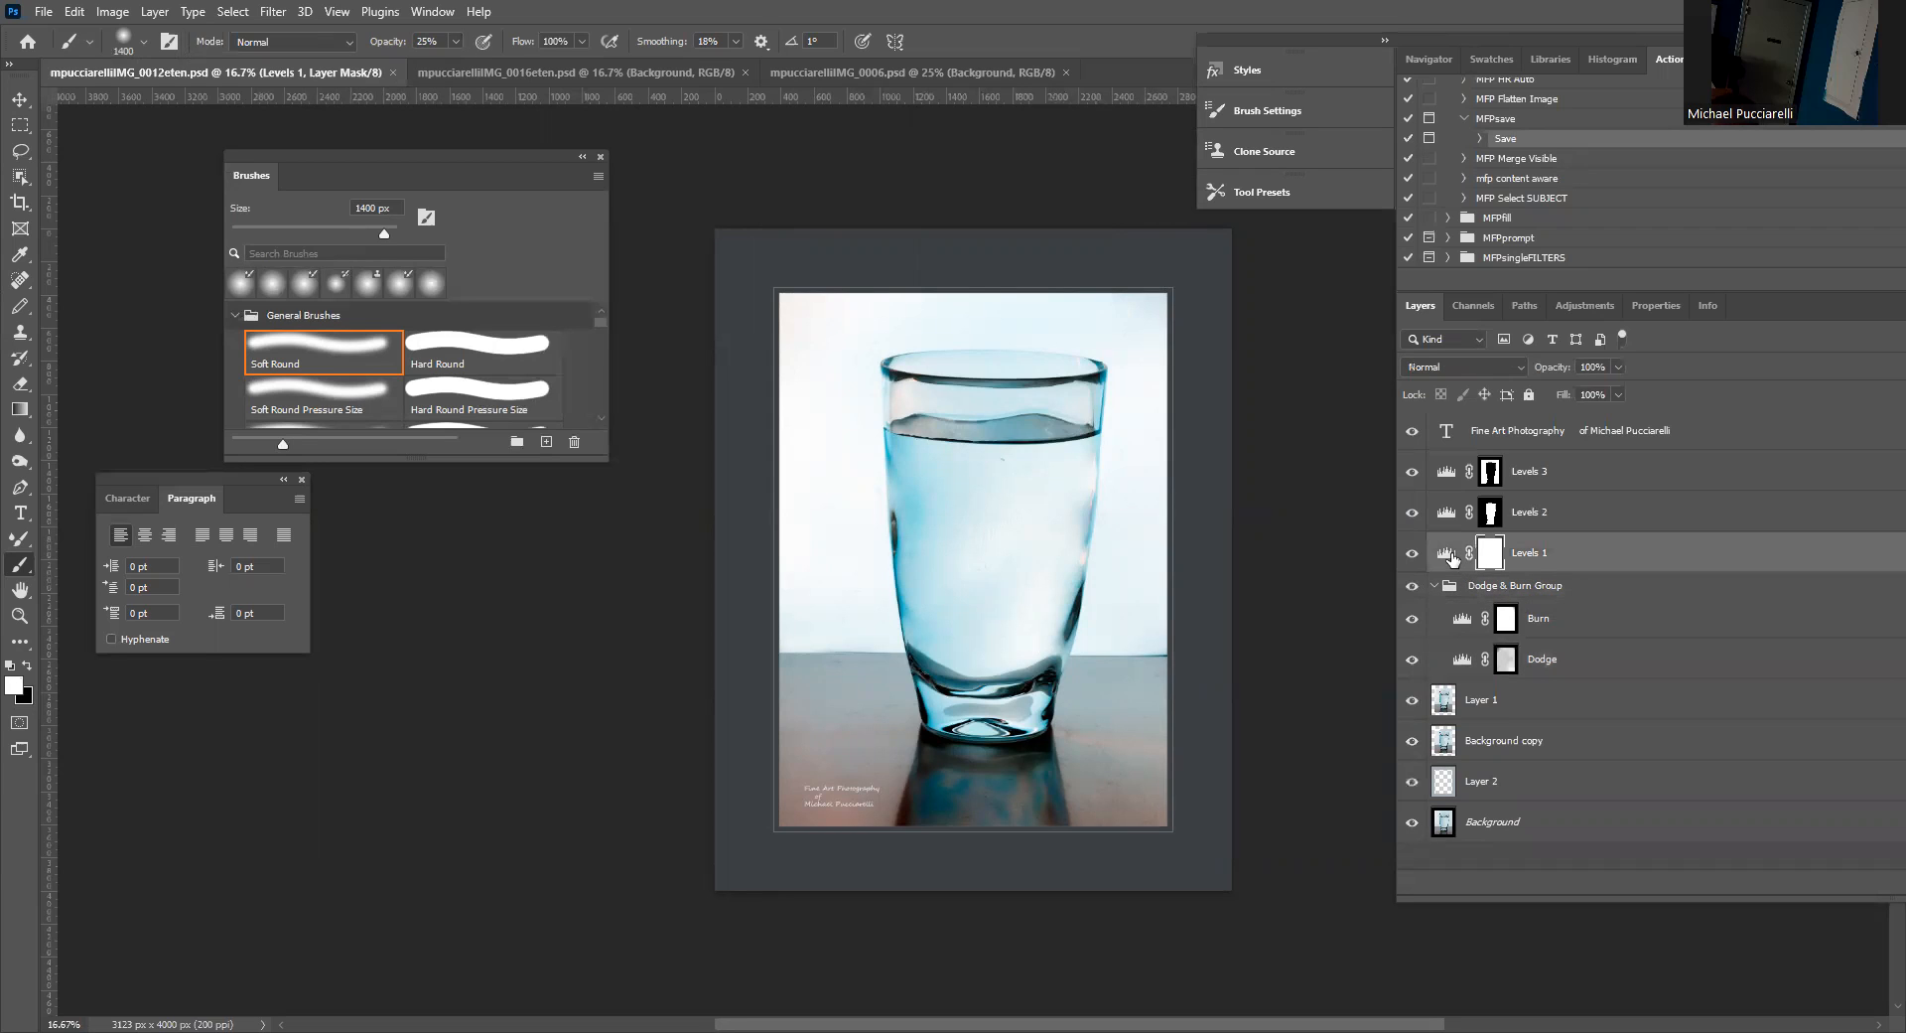
{"action": "double_click", "coordinate": [1452, 558]}
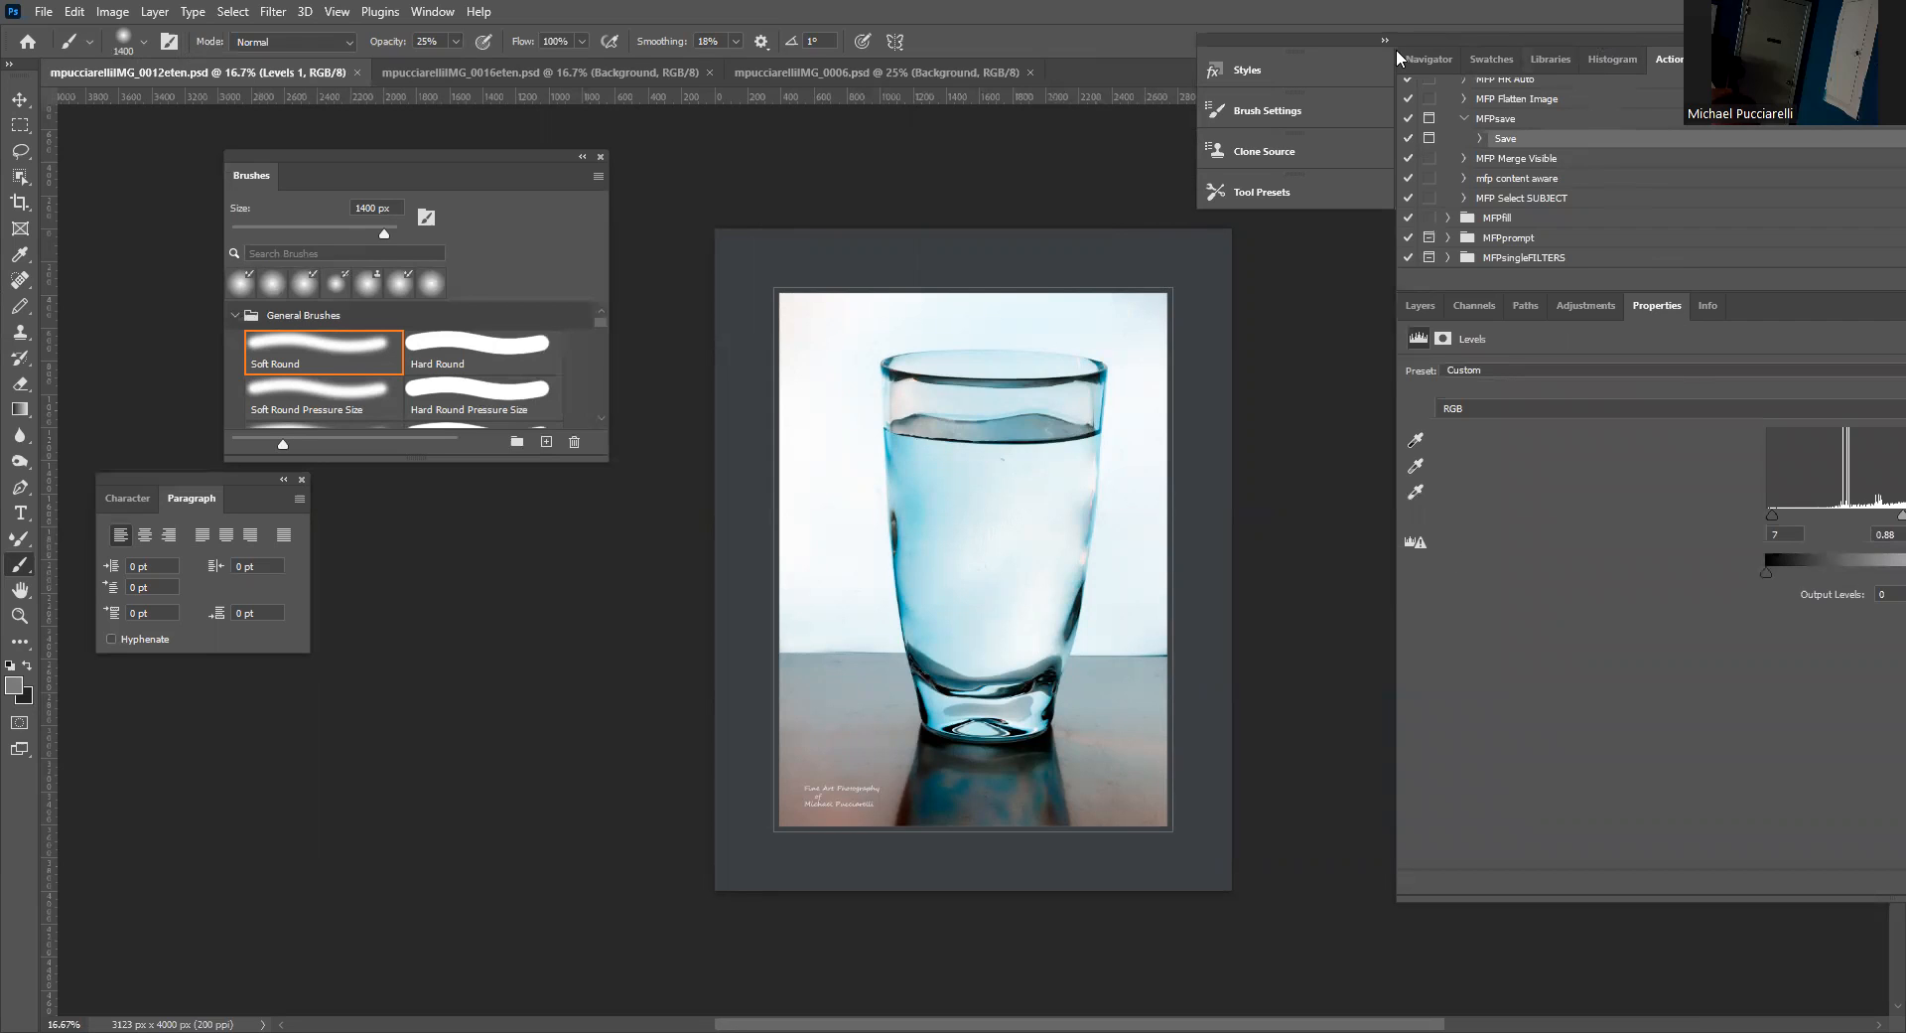
{"action": "left_click_drag", "start_coordinate": [1409, 40], "coordinate": [938, 130]}
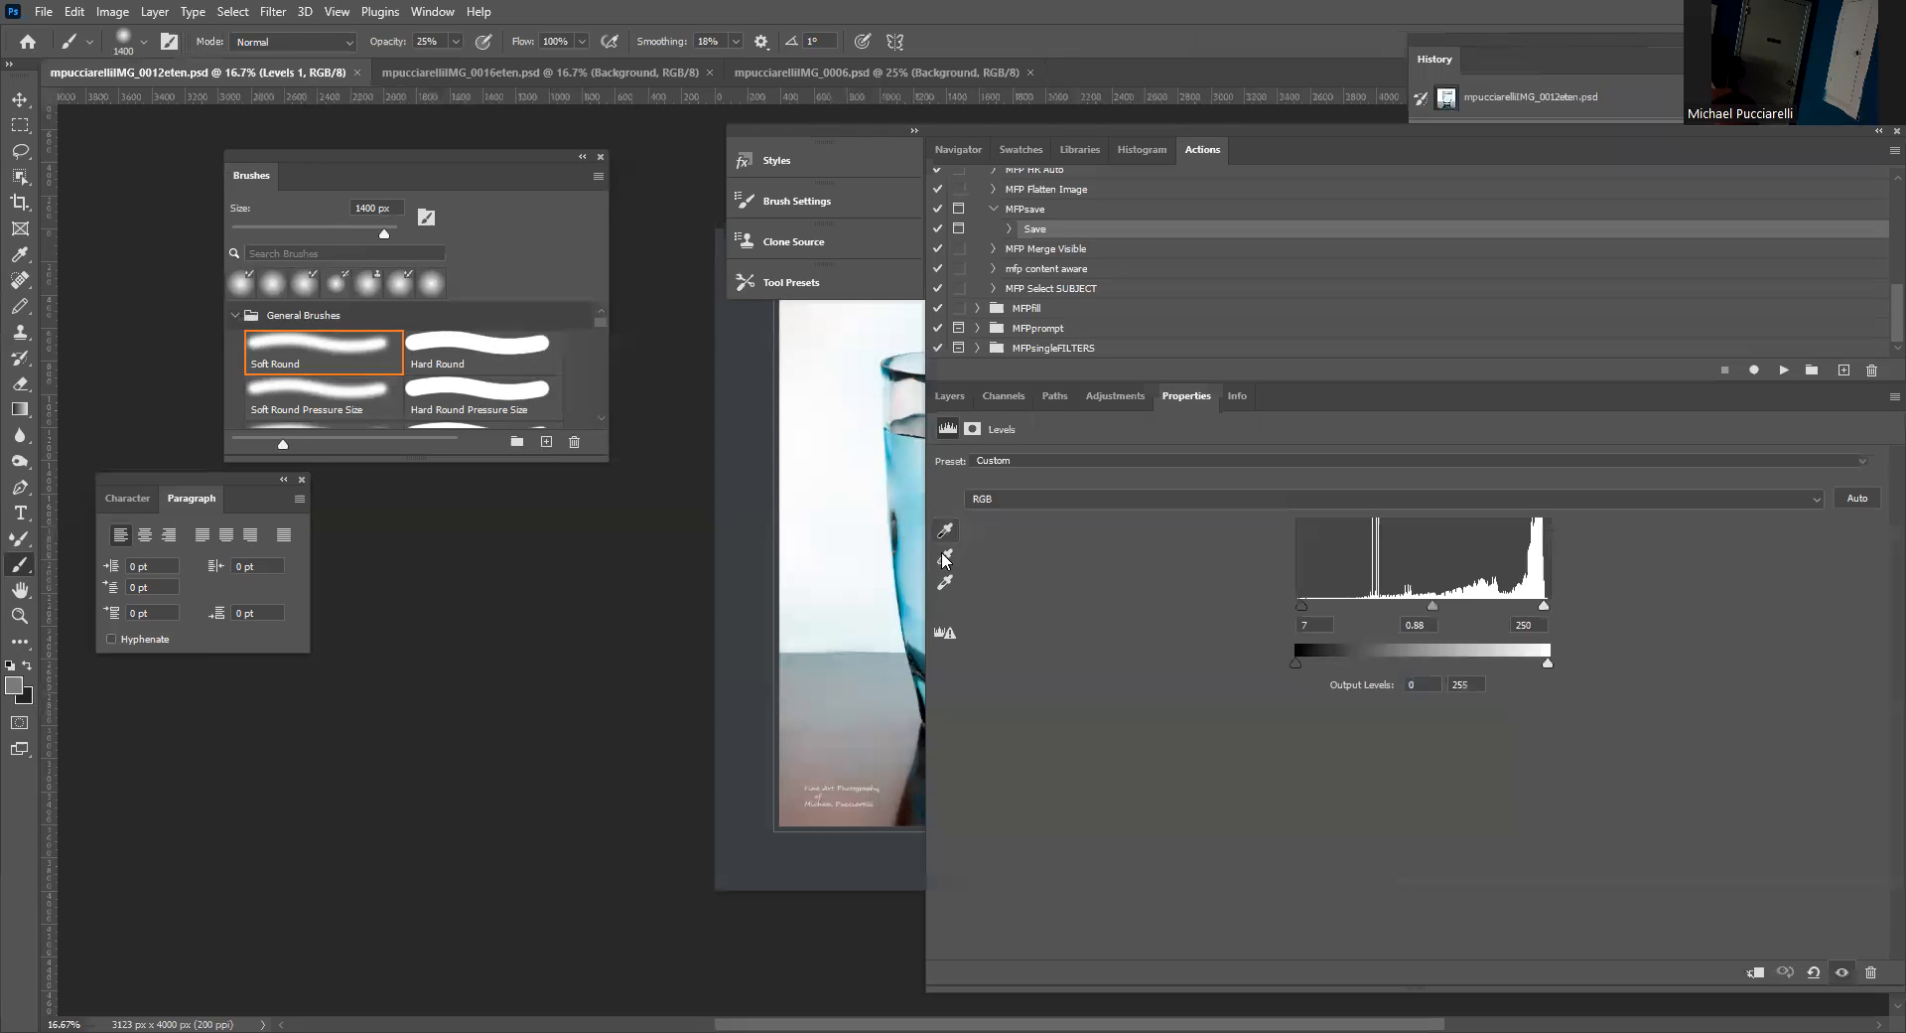
{"action": "left_click_drag", "start_coordinate": [925, 690], "coordinate": [949, 690]}
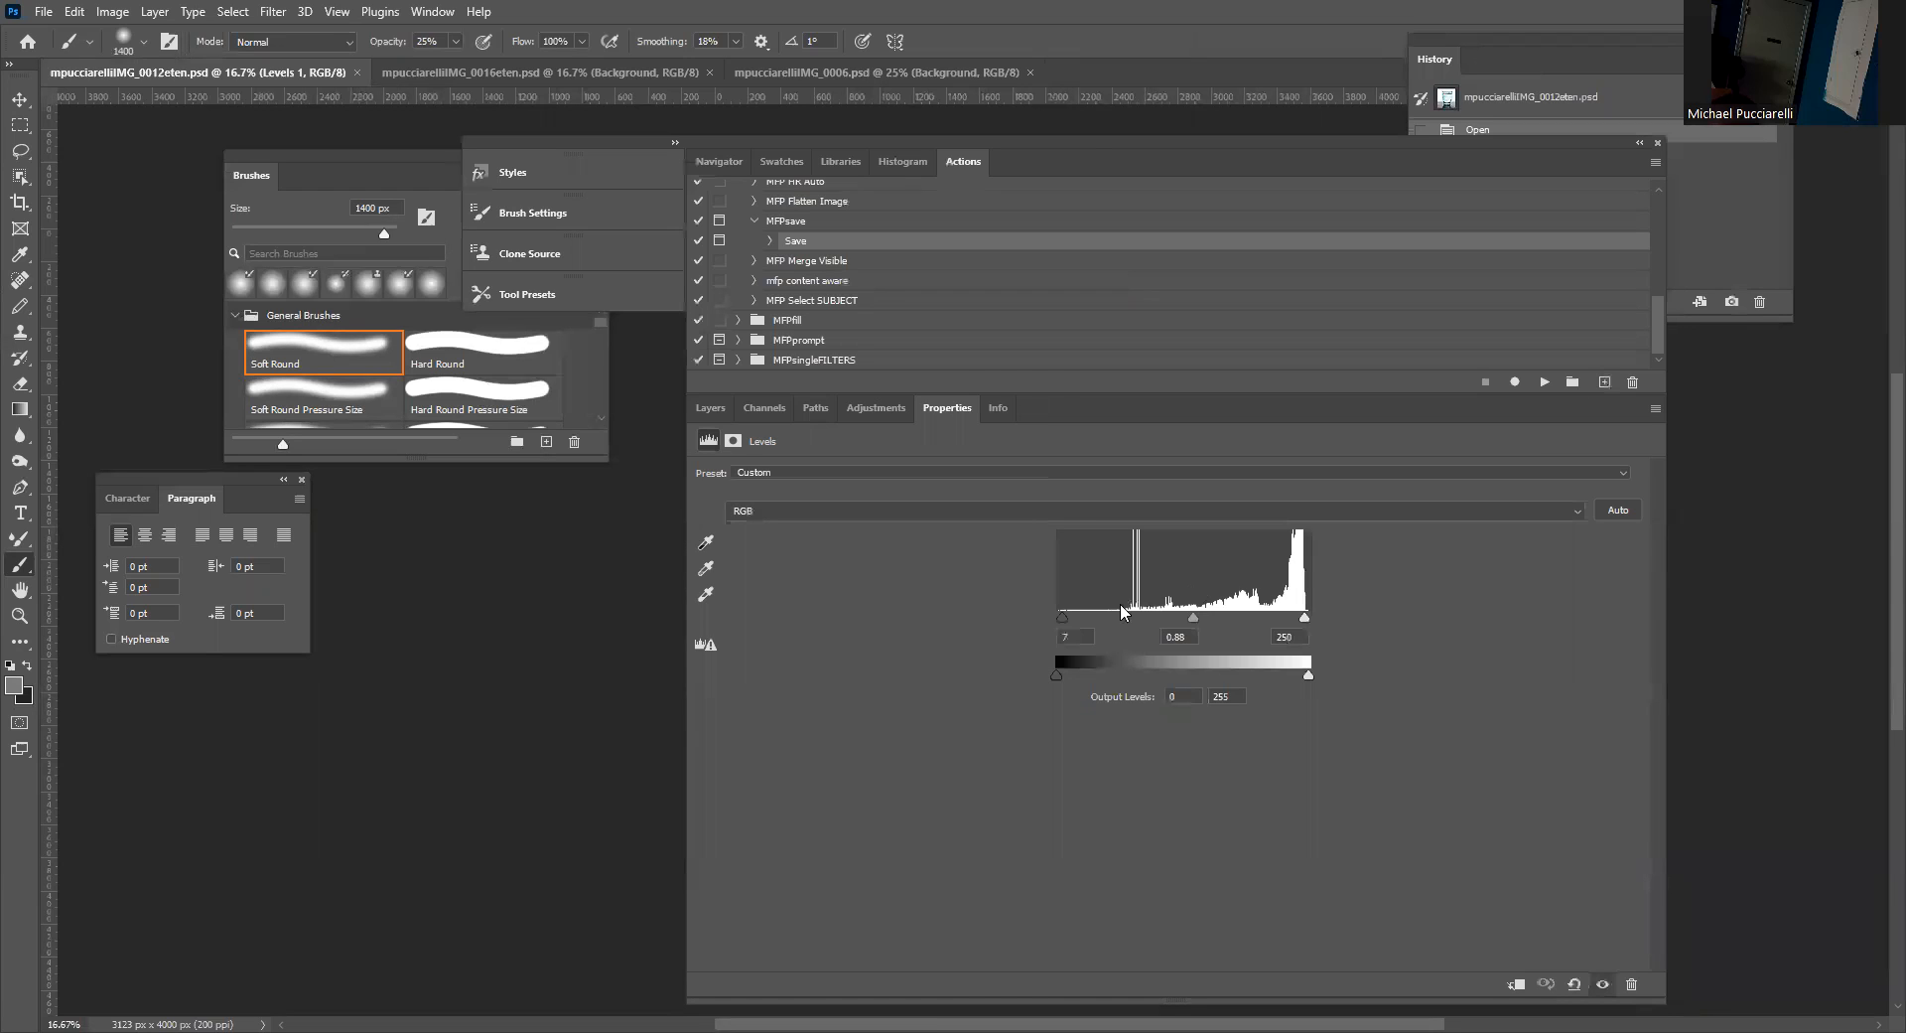
{"action": "left_click_drag", "start_coordinate": [1120, 603], "coordinate": [1120, 603]}
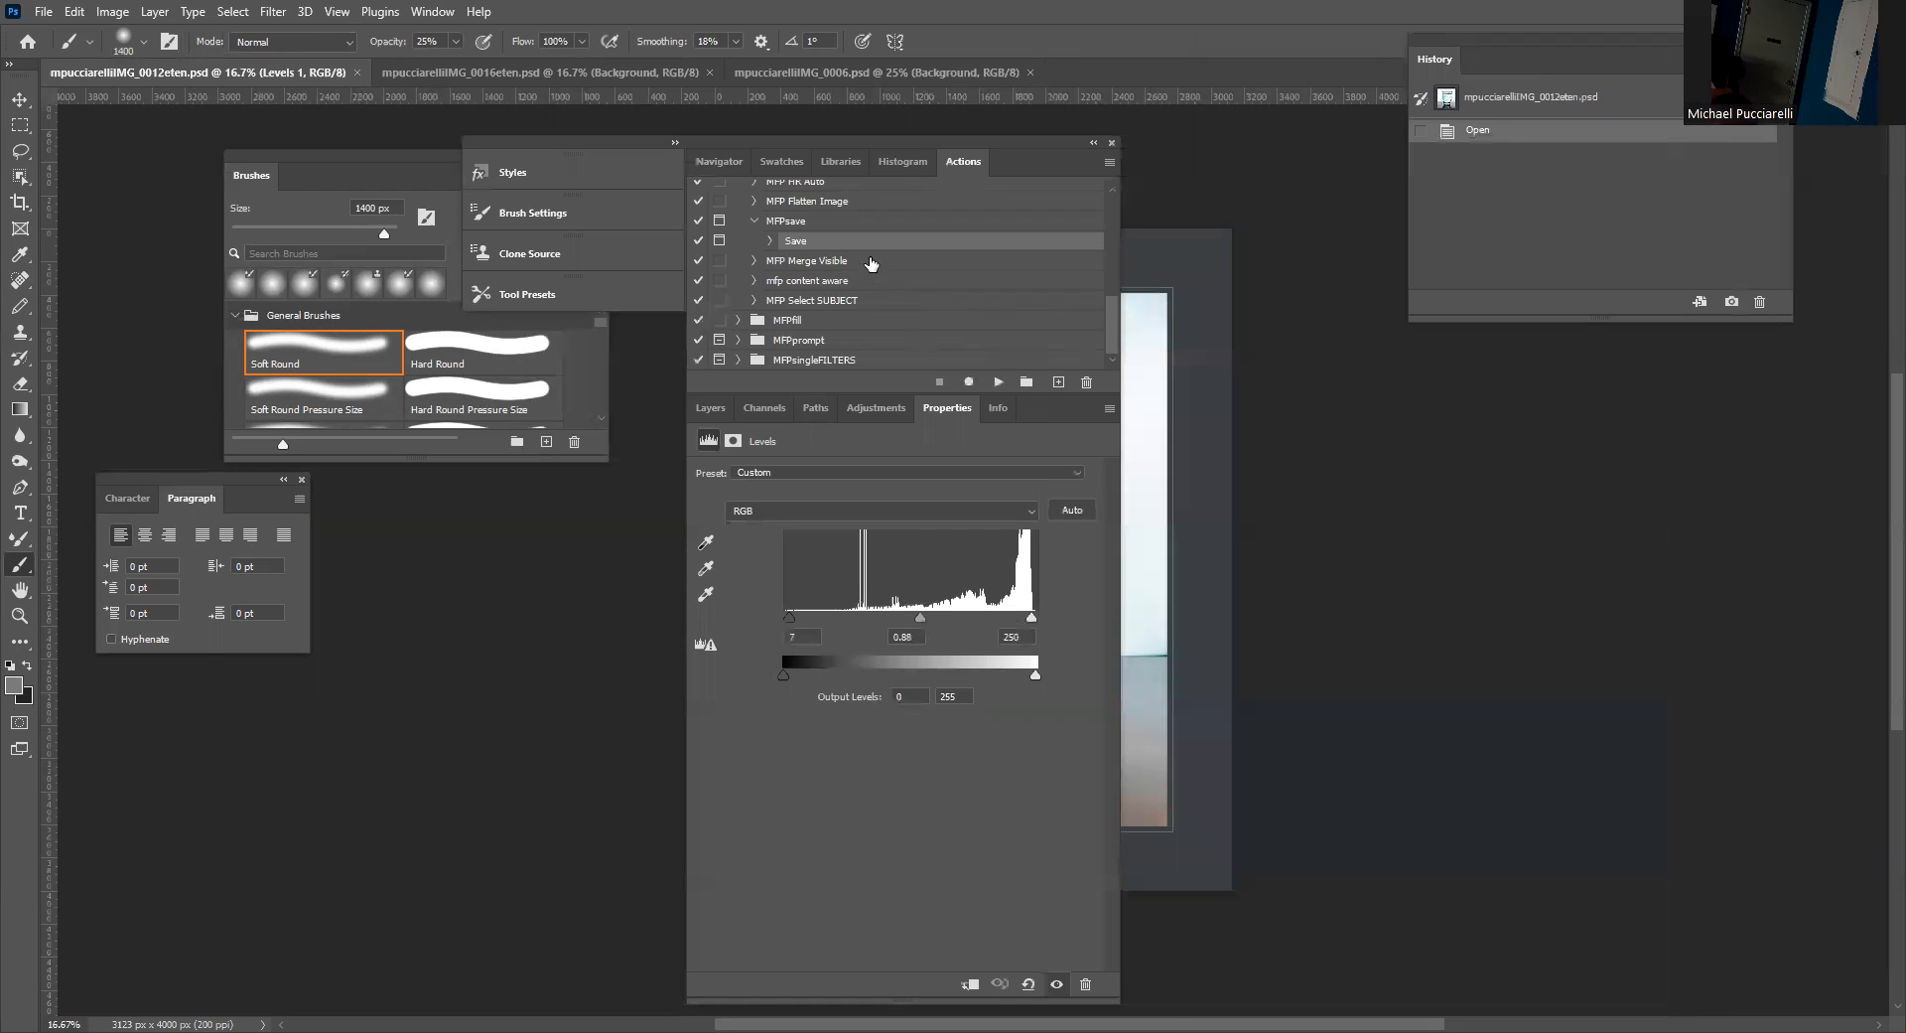
{"action": "left_click", "coordinate": [710, 407]}
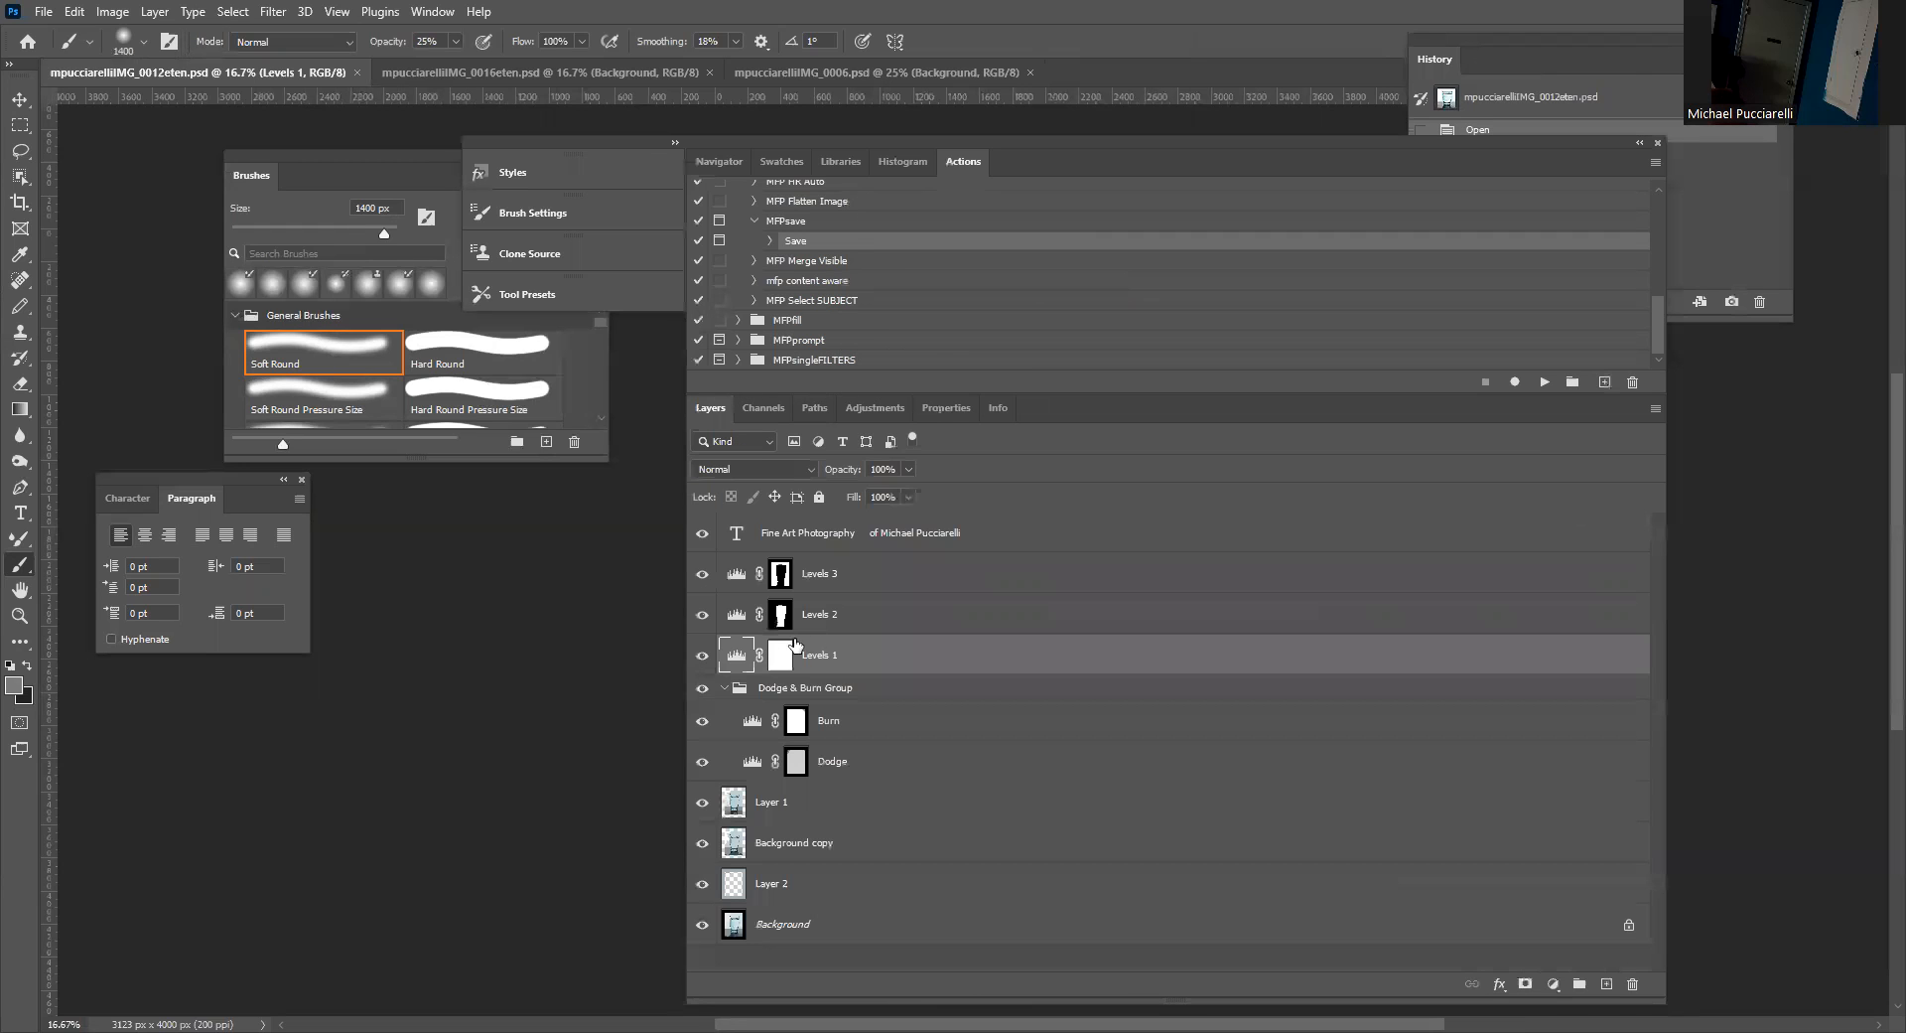
Set the Levels 1 adjustment's input levels to 5, 0.83 and 251, and its white output level to 254.
{"action": "double_click", "coordinate": [735, 655]}
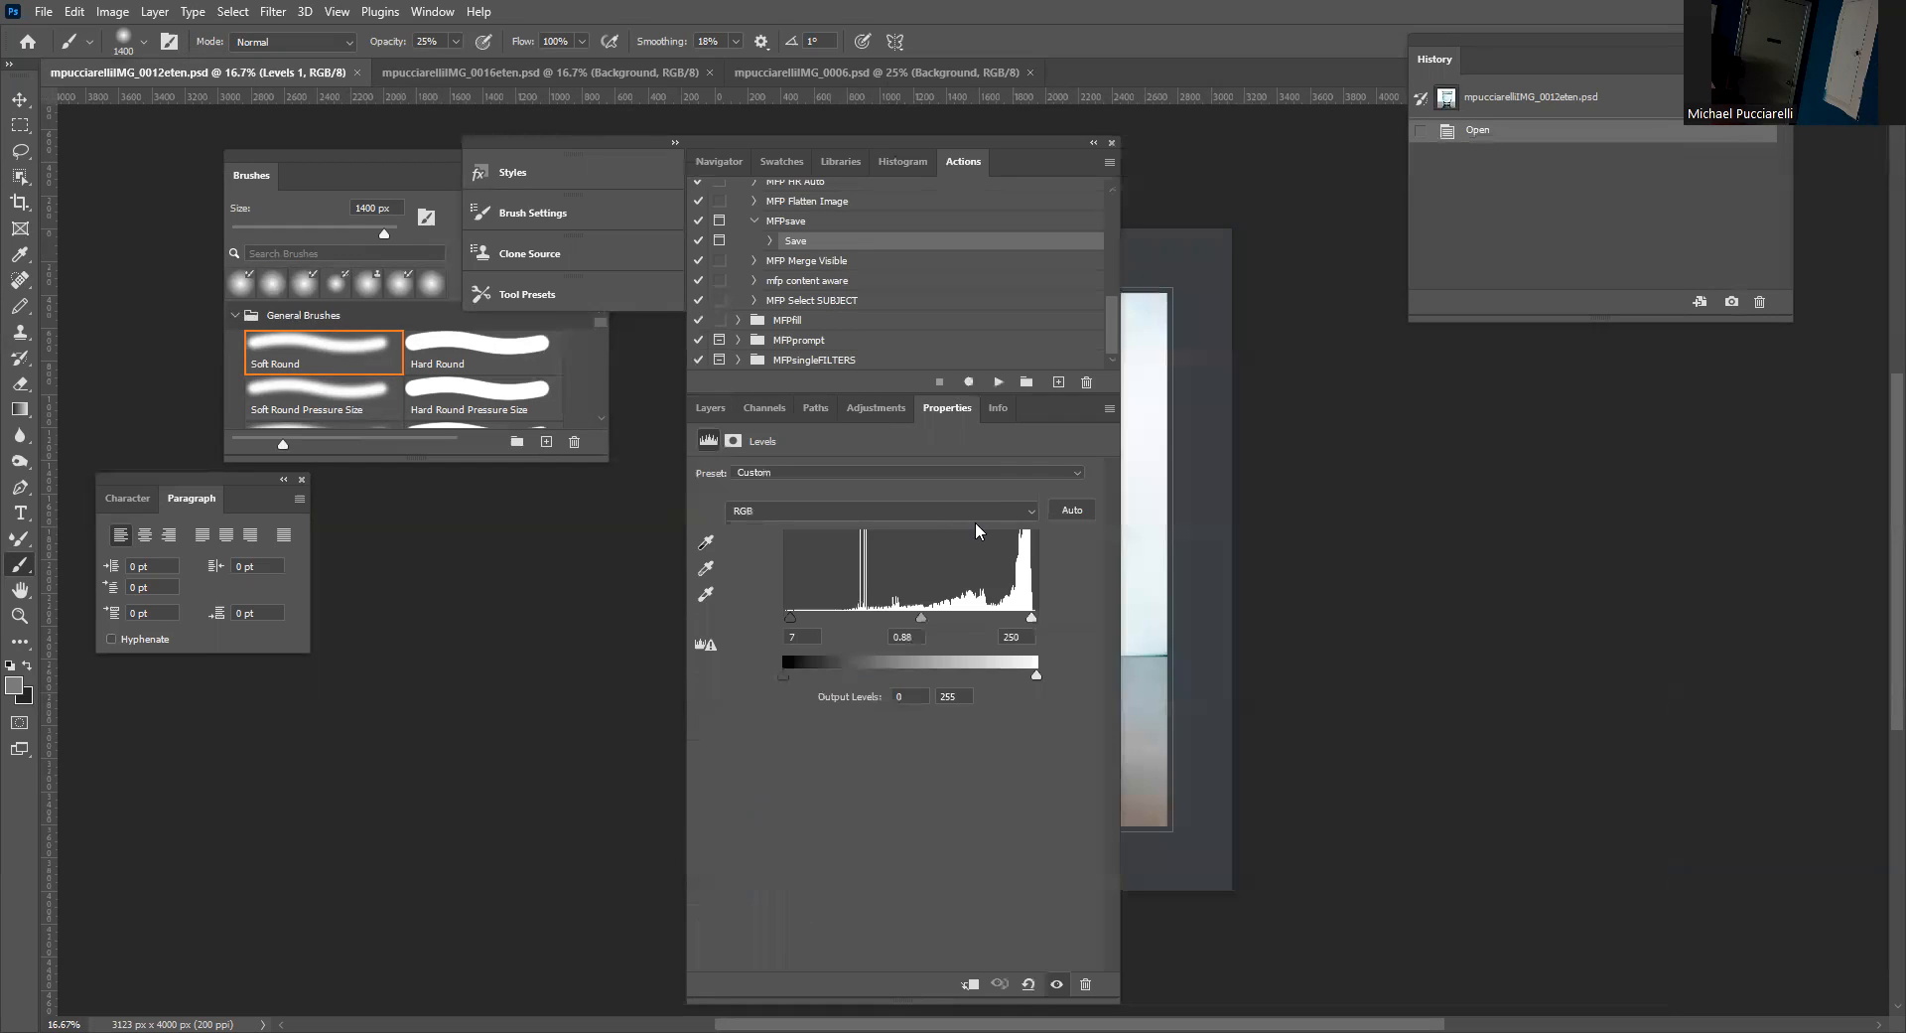
{"action": "left_click", "coordinate": [1063, 510]}
{"action": "left_click_drag", "start_coordinate": [937, 616], "coordinate": [933, 615]}
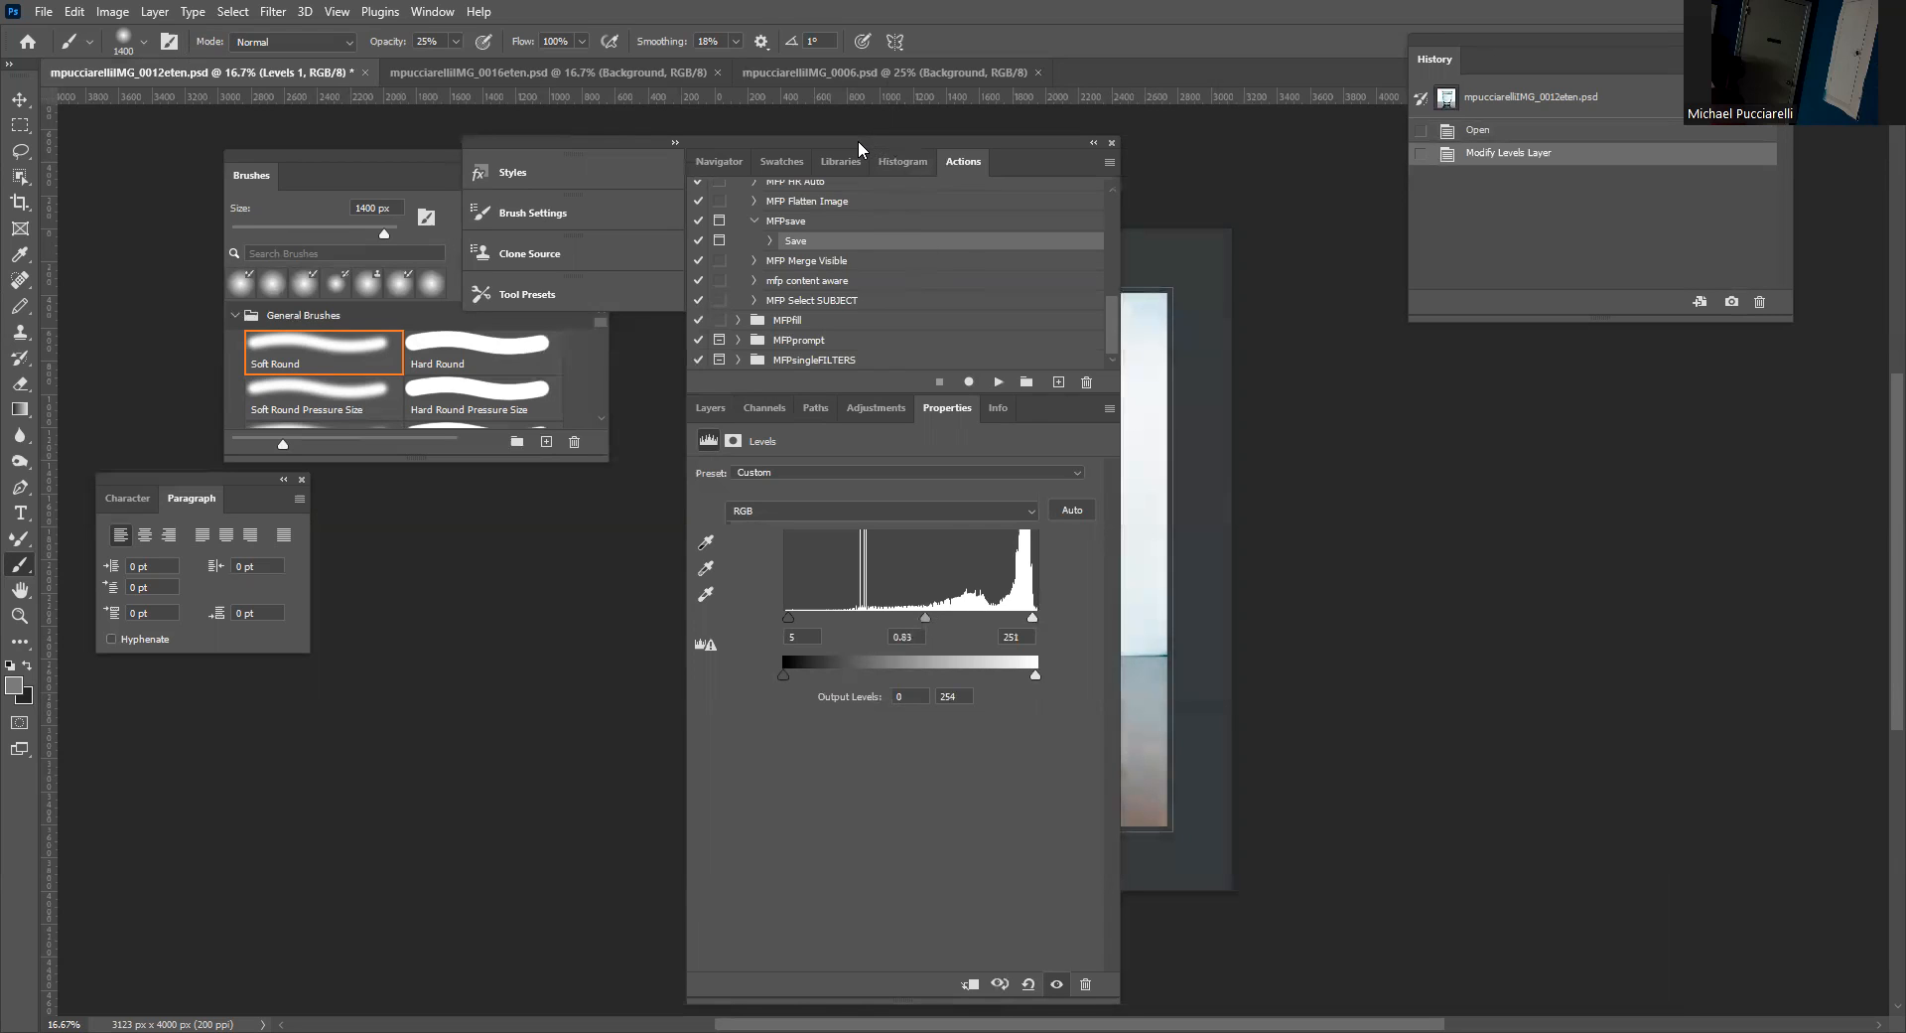
Move the panel group aside to uncover the glass image, and select the signature text layer in the layer list.
{"action": "left_click_drag", "start_coordinate": [1360, 151], "coordinate": [1344, 140]}
{"action": "left_click", "coordinate": [1205, 412]}
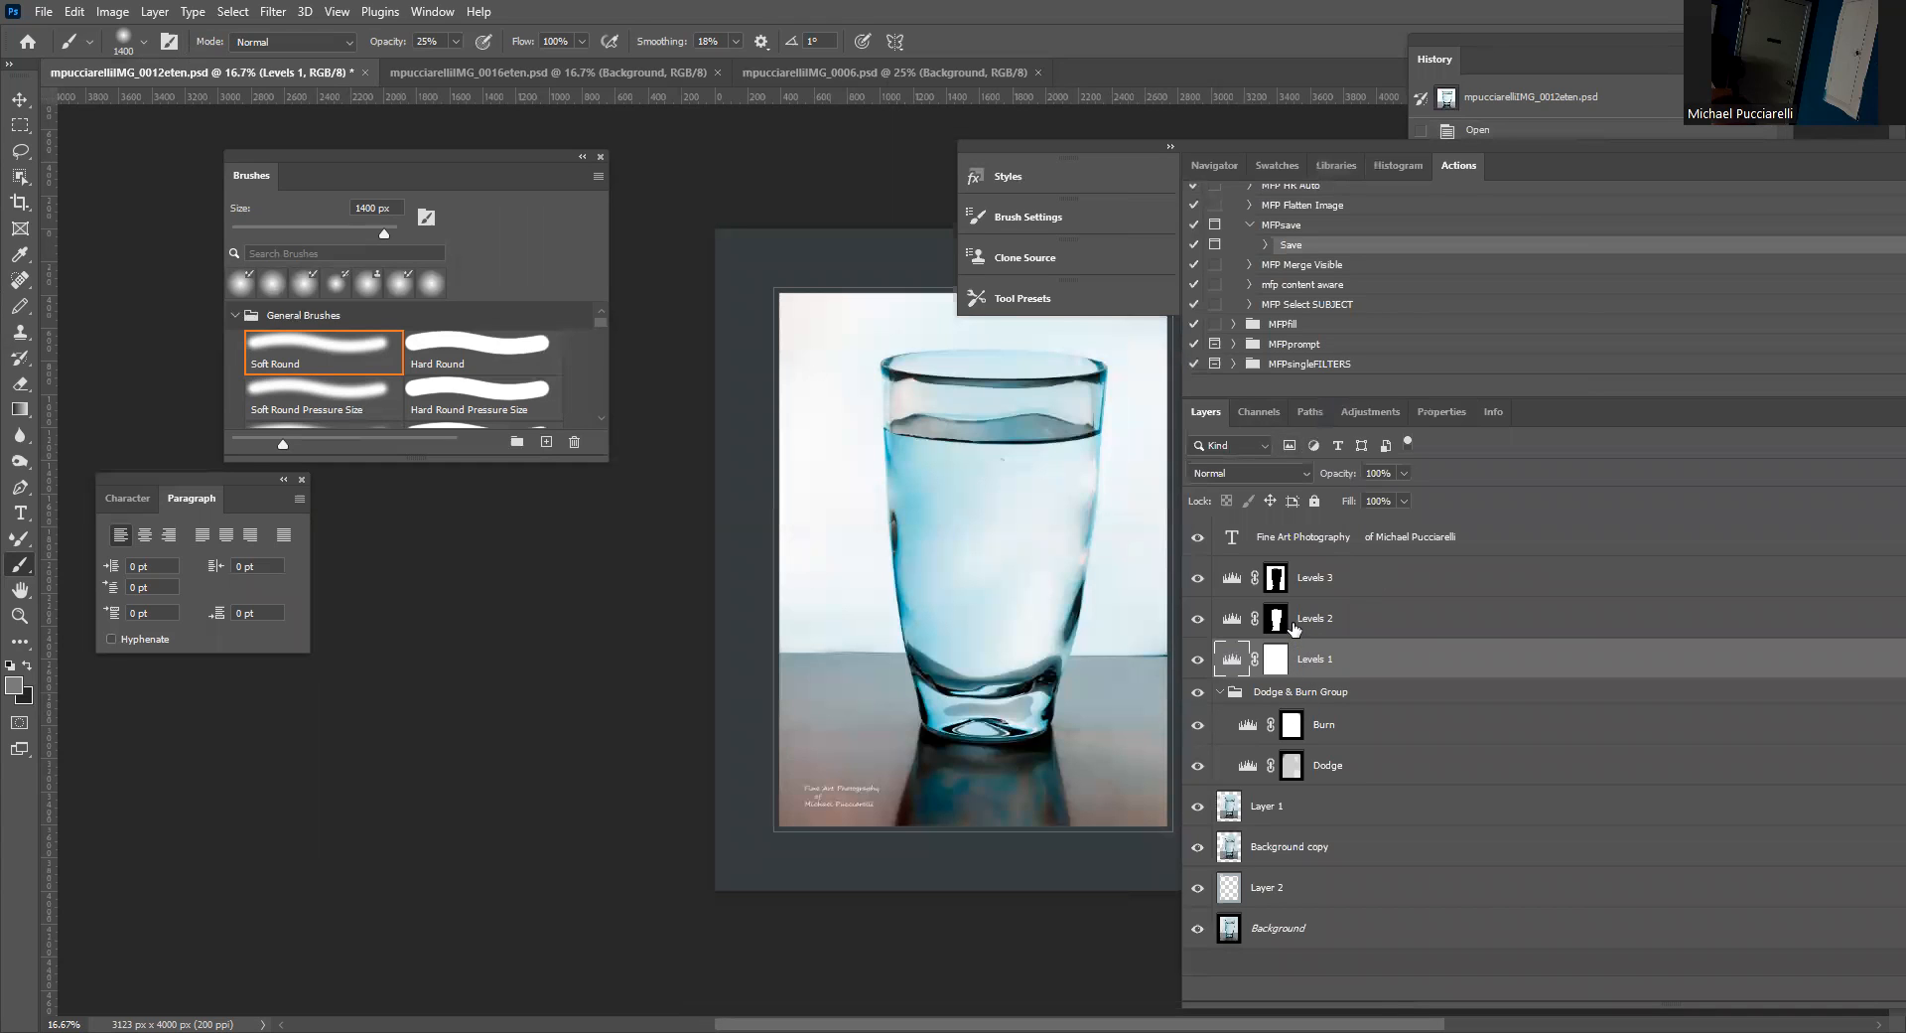
{"action": "left_click", "coordinate": [1292, 541]}
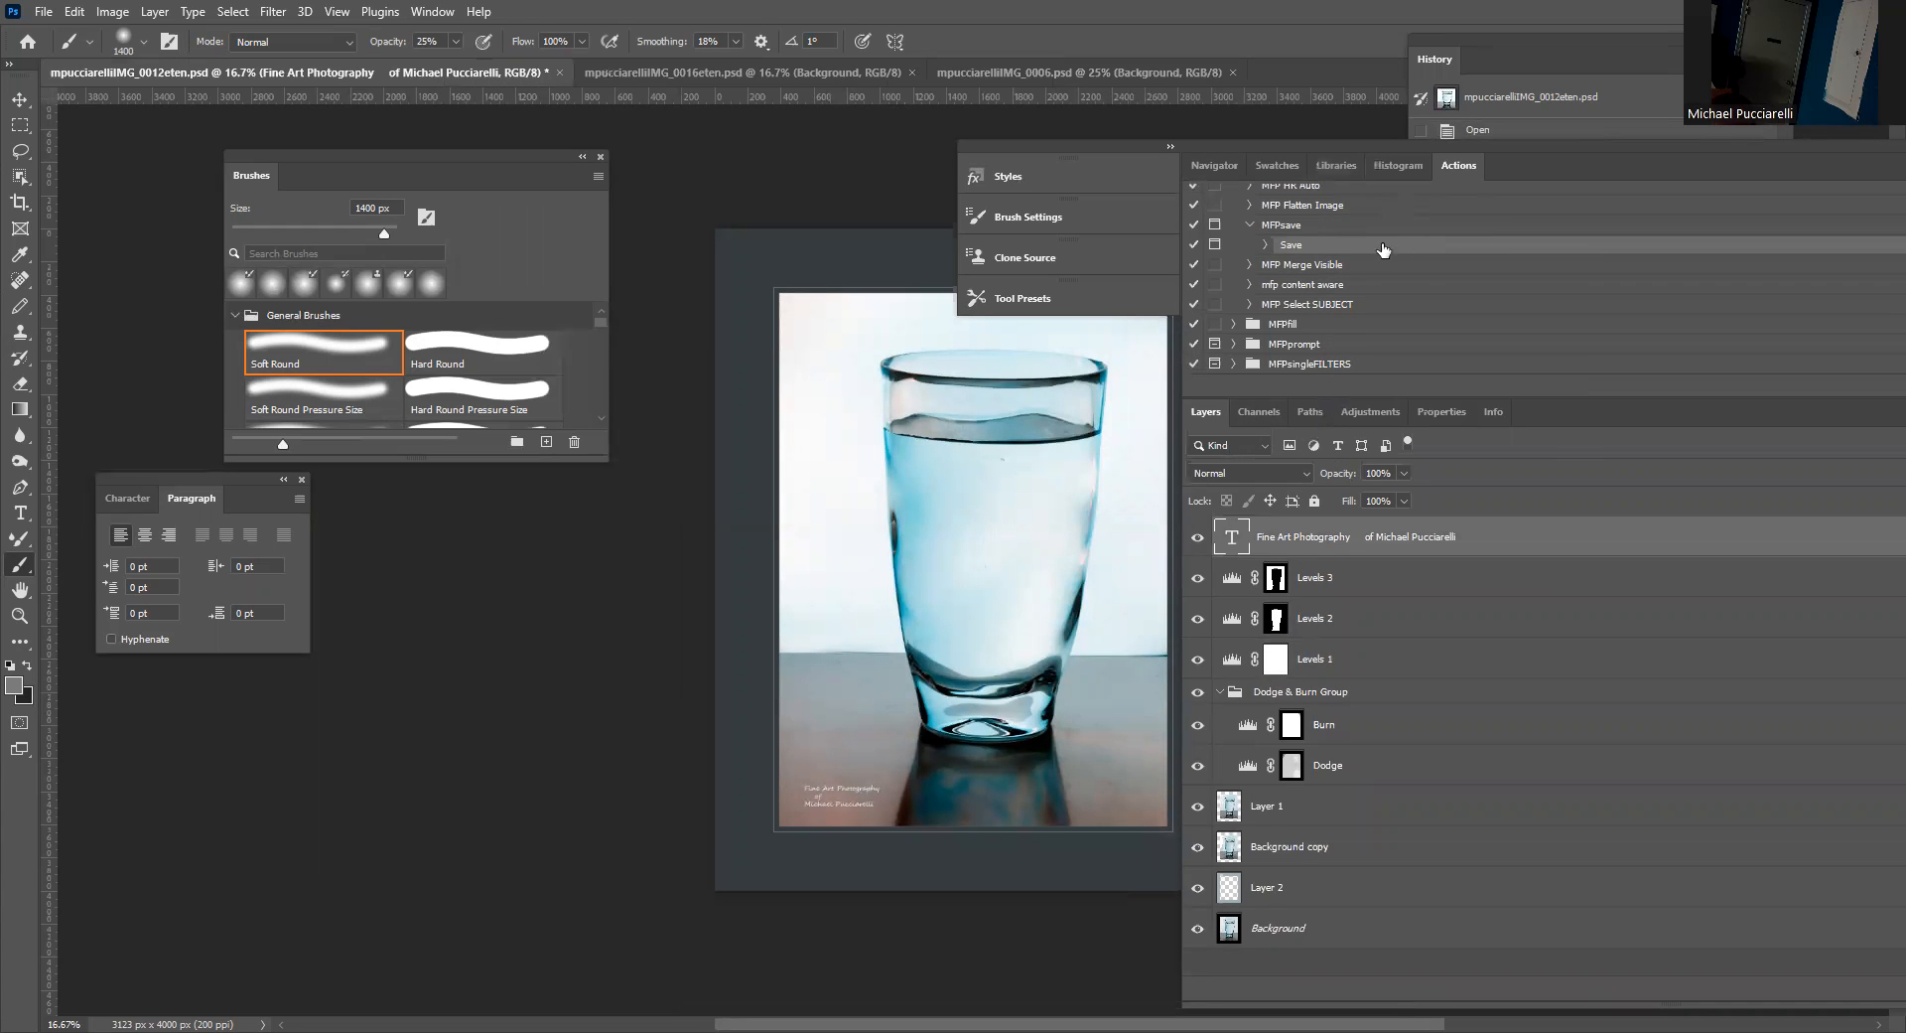
Collapse the MFPcommand action set, and expand the MFP filters set and its MFPdodgeburnSIGcombo action.
{"action": "scroll", "coordinate": [1351, 249], "scroll_direction": "up", "scroll_amount": 5}
{"action": "scroll", "coordinate": [1347, 249], "scroll_direction": "up", "scroll_amount": 3}
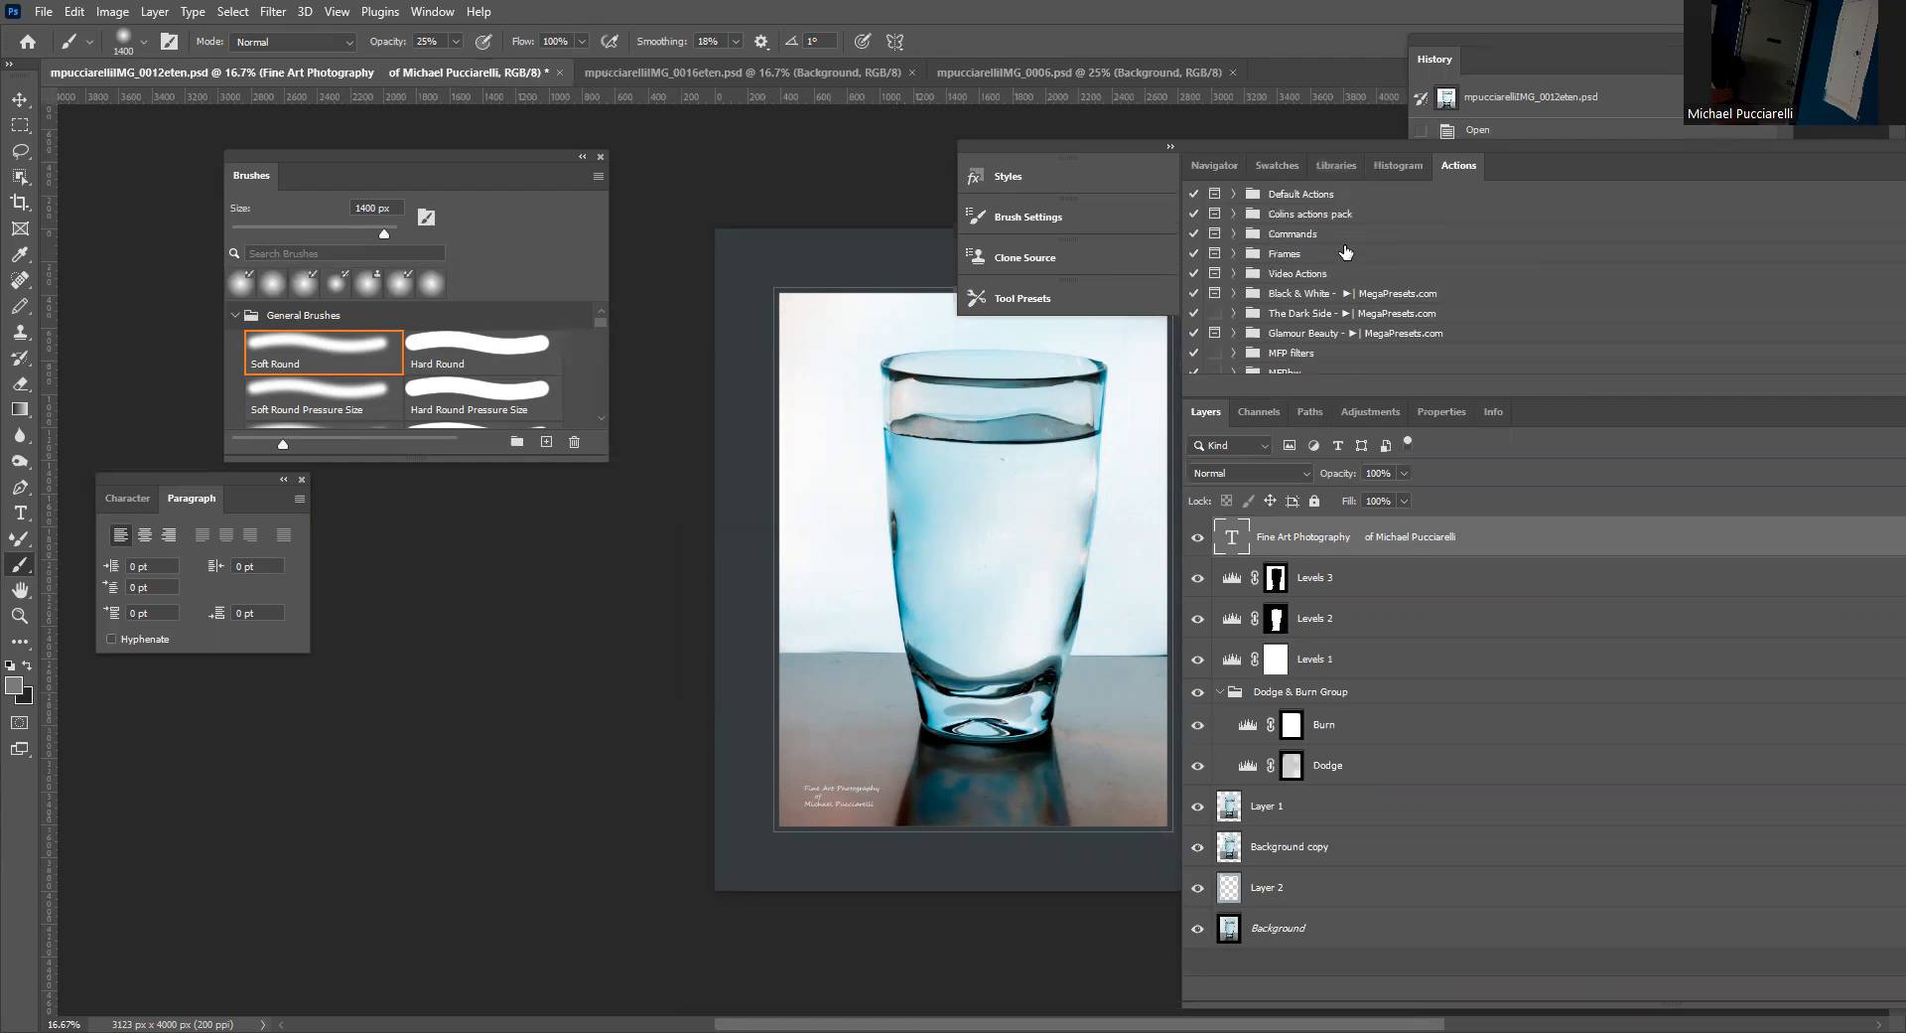
{"action": "scroll", "coordinate": [1346, 251], "scroll_direction": "down", "scroll_amount": 4}
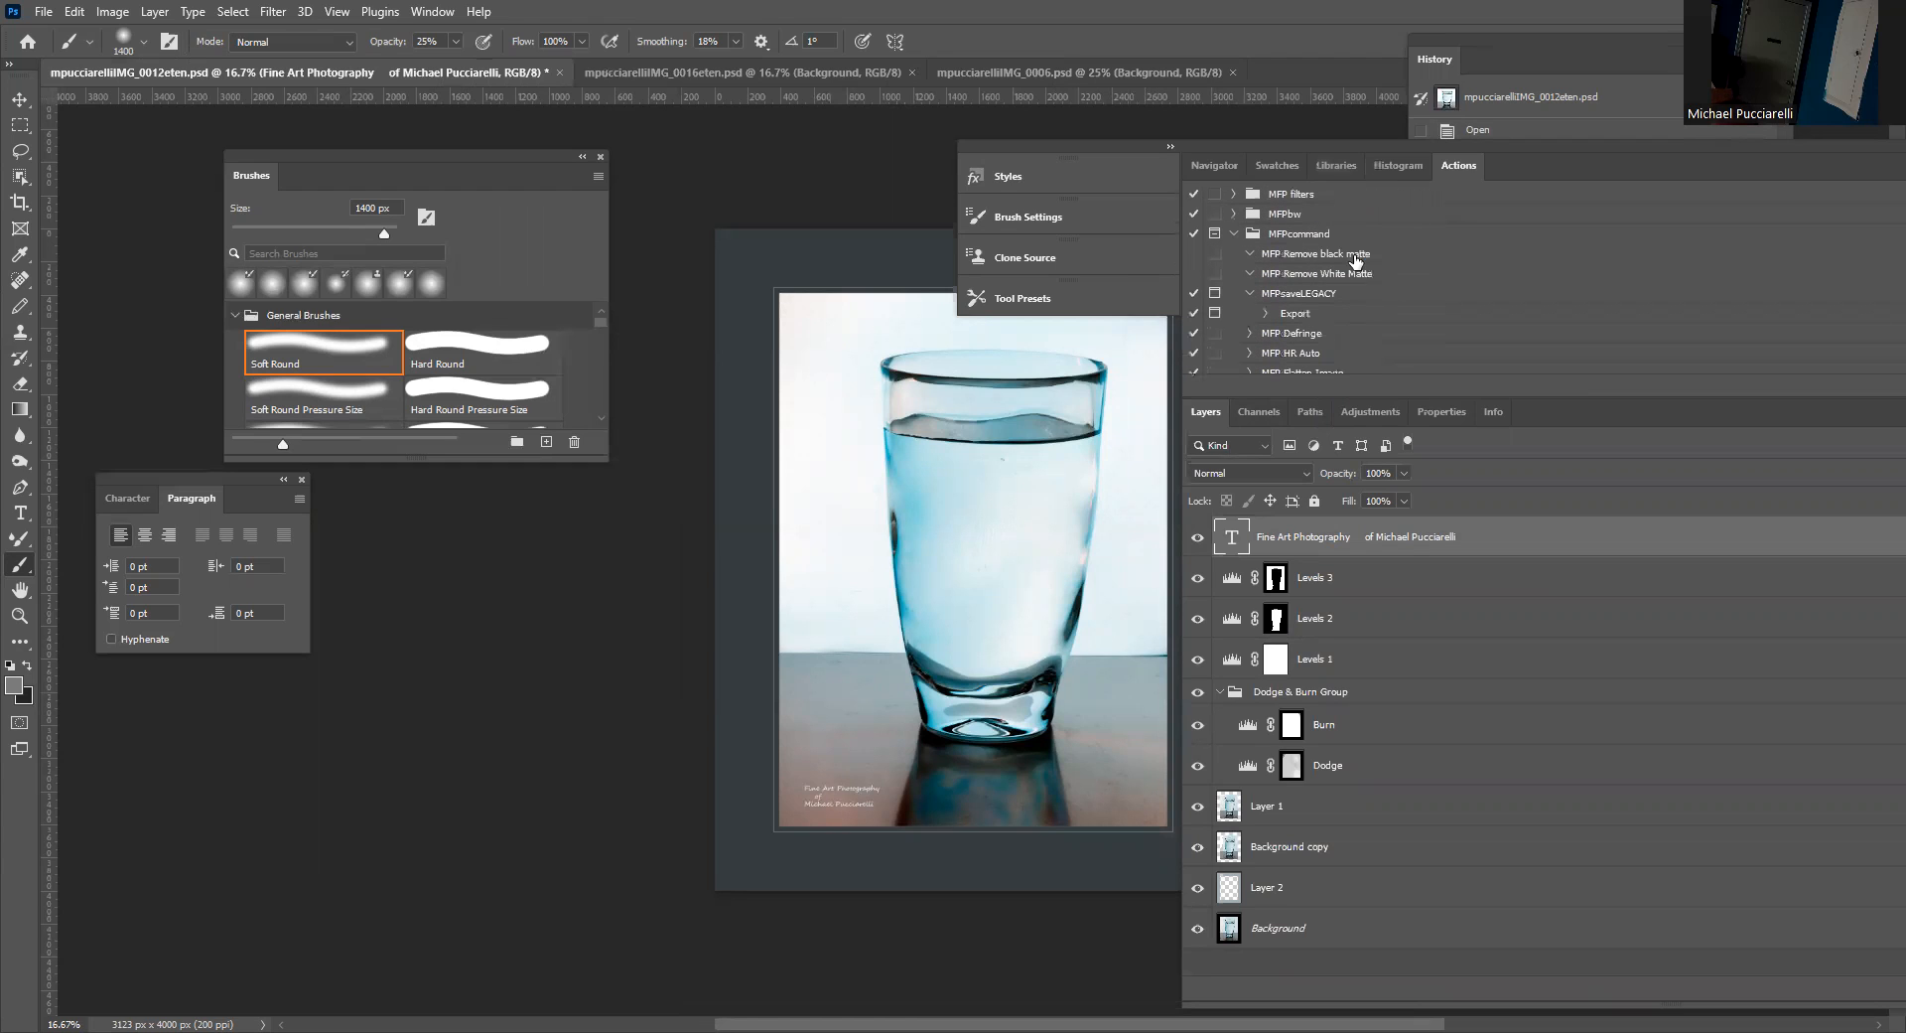
{"action": "left_click", "coordinate": [1233, 233]}
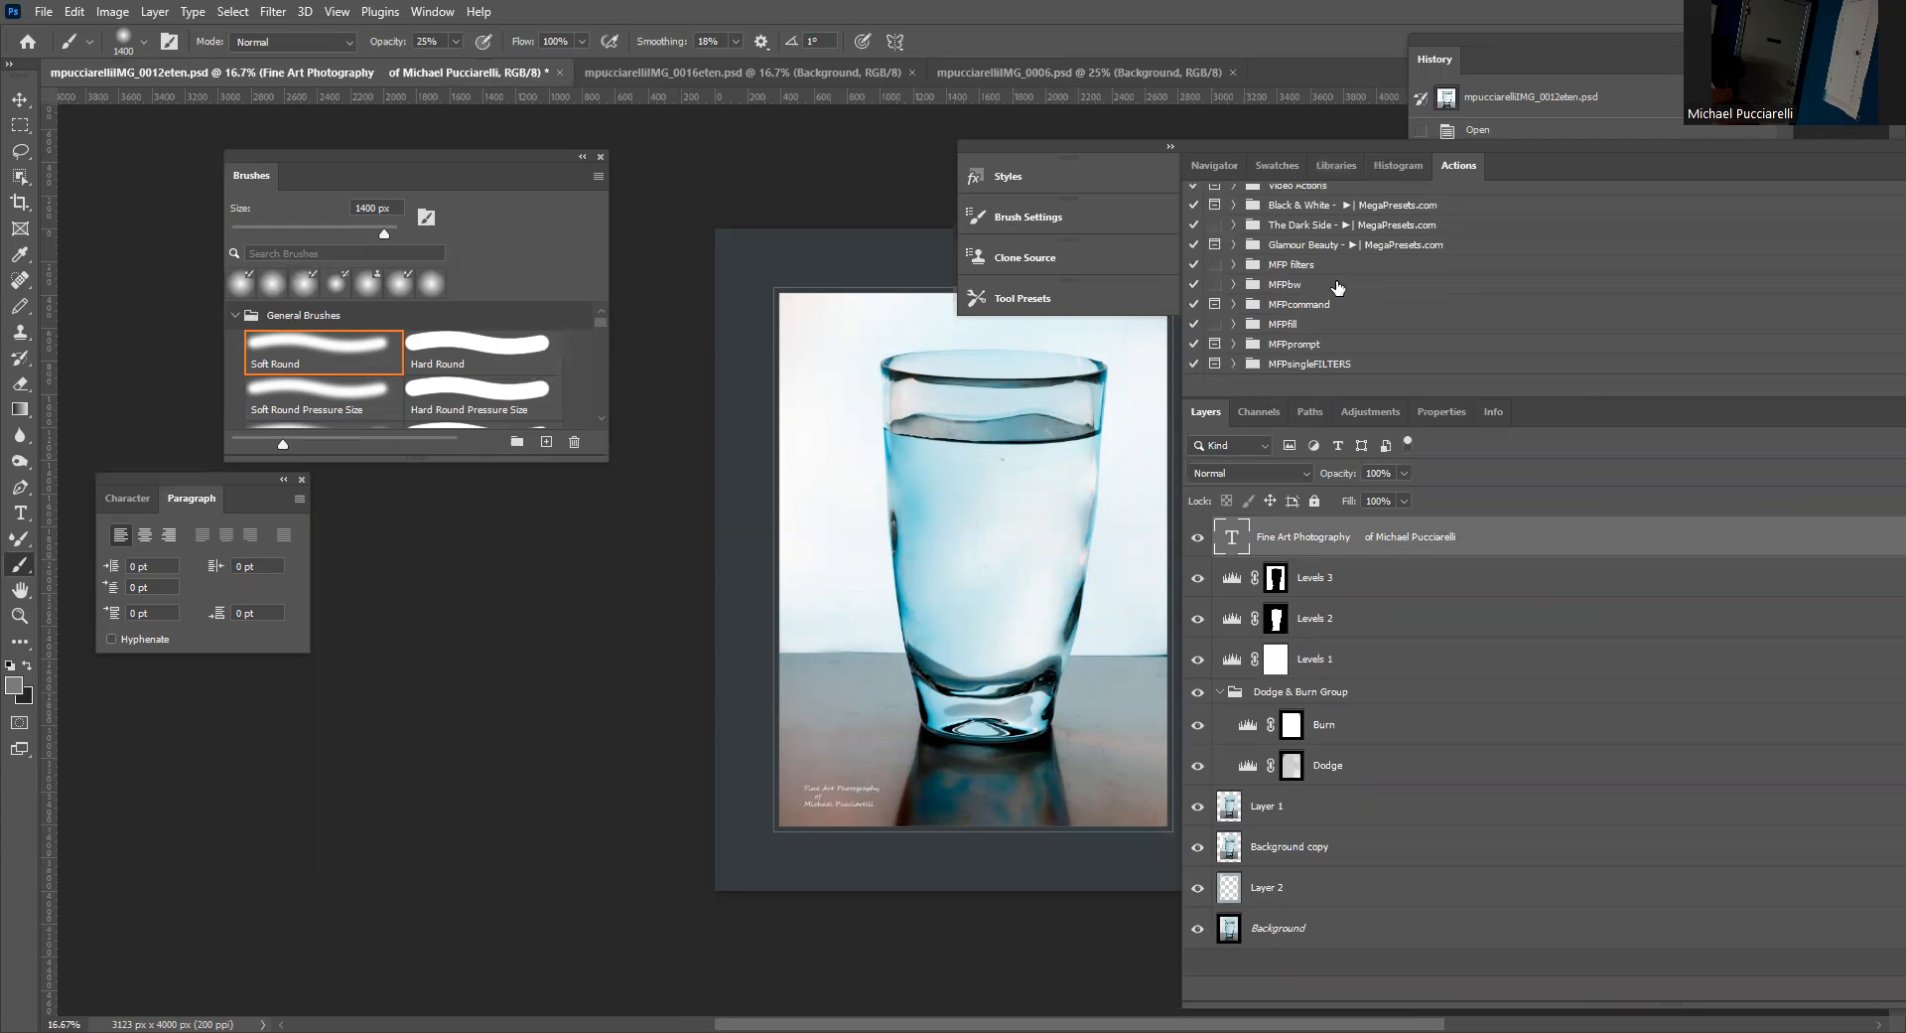
{"action": "left_click", "coordinate": [1233, 264]}
{"action": "scroll", "coordinate": [1343, 285], "scroll_direction": "down", "scroll_amount": 10}
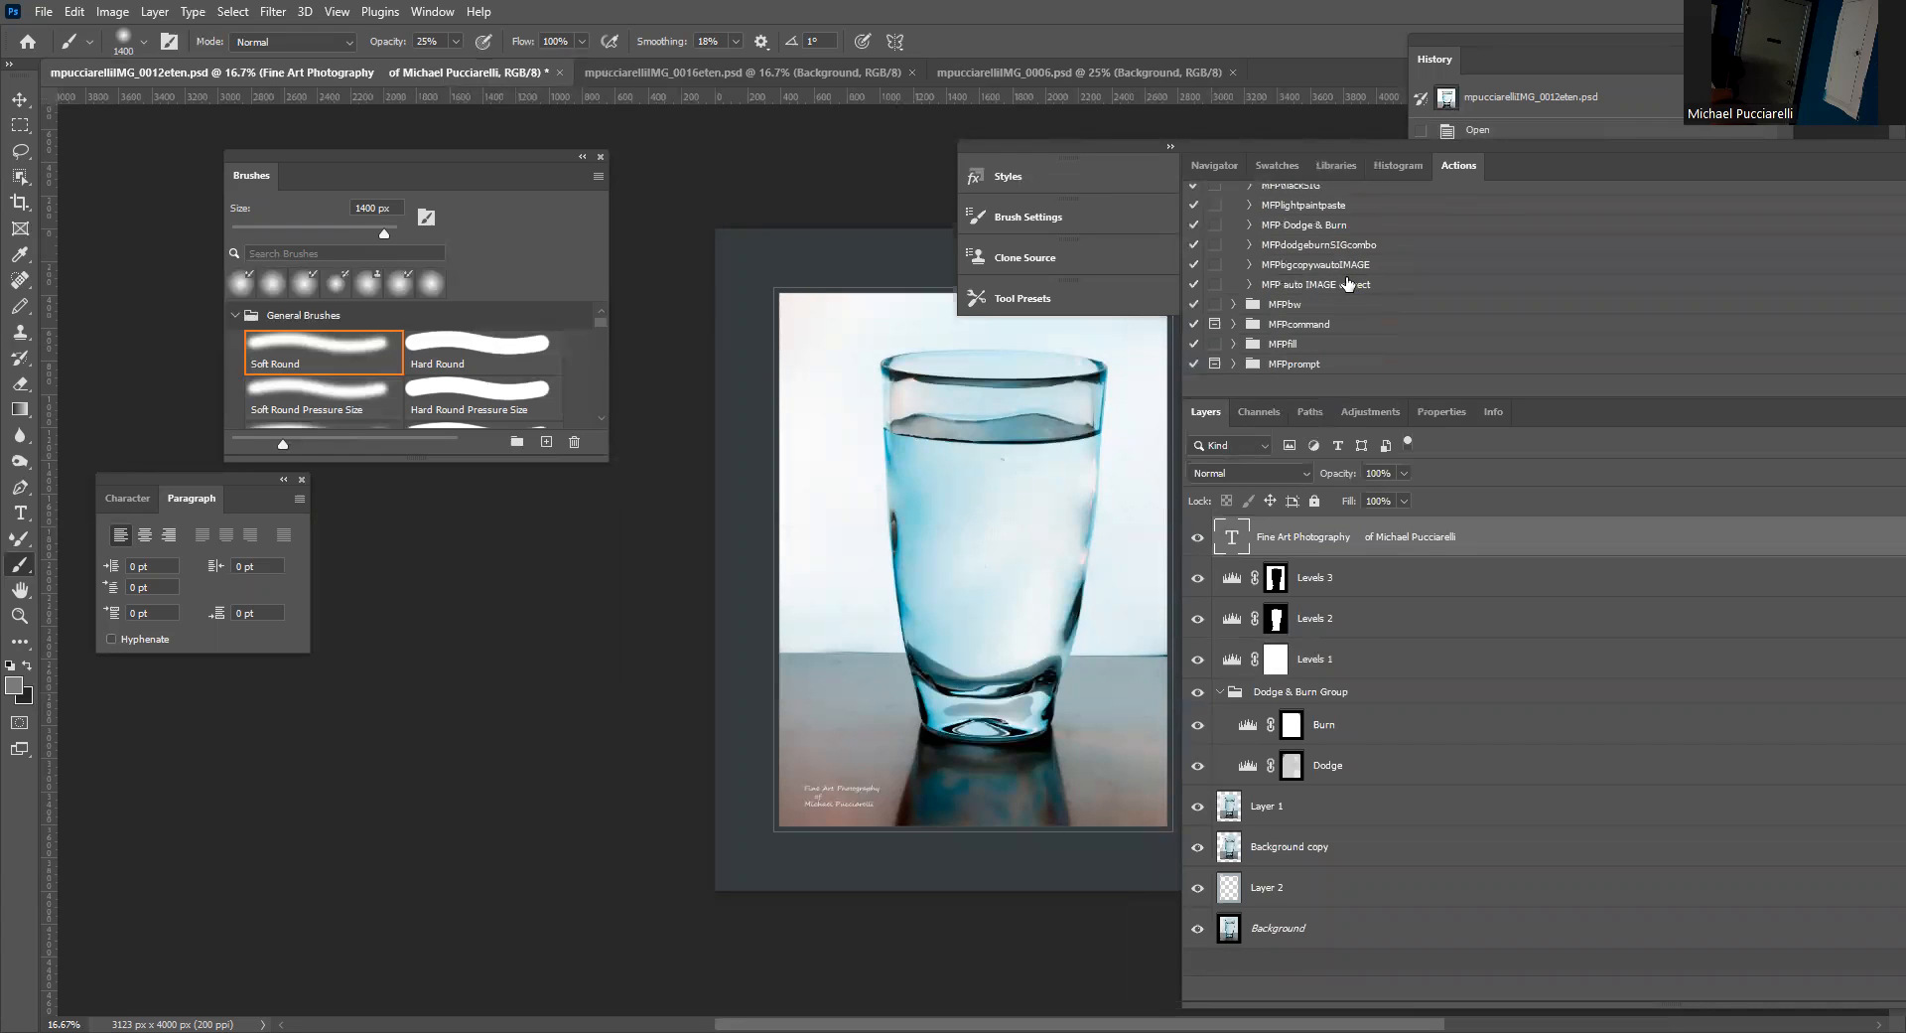
{"action": "left_click", "coordinate": [1249, 245]}
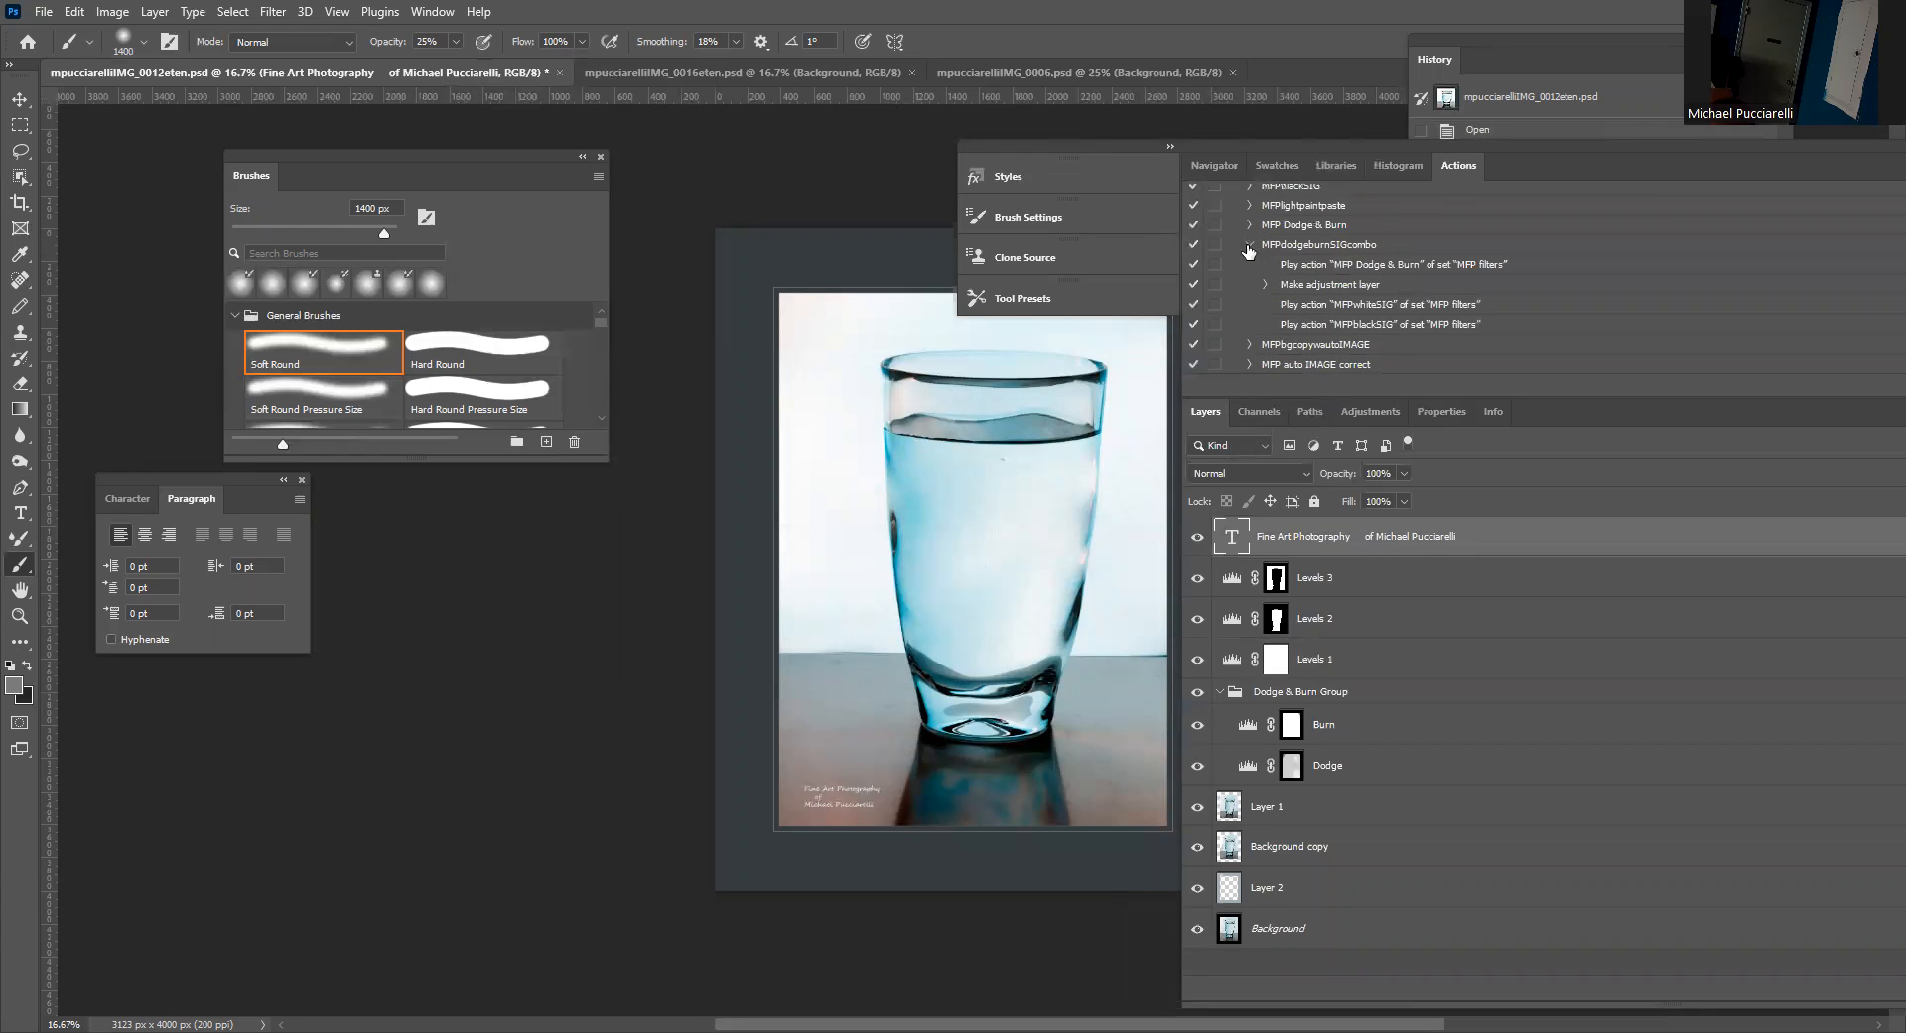
Go through the commands inside the MFPdodgeburnSIGcombo action, including its adjustment layer and the nested MFP Dodge & Burn, MFPwhiteSIG and MFPblackSIG actions.
{"action": "left_click", "coordinate": [1376, 266]}
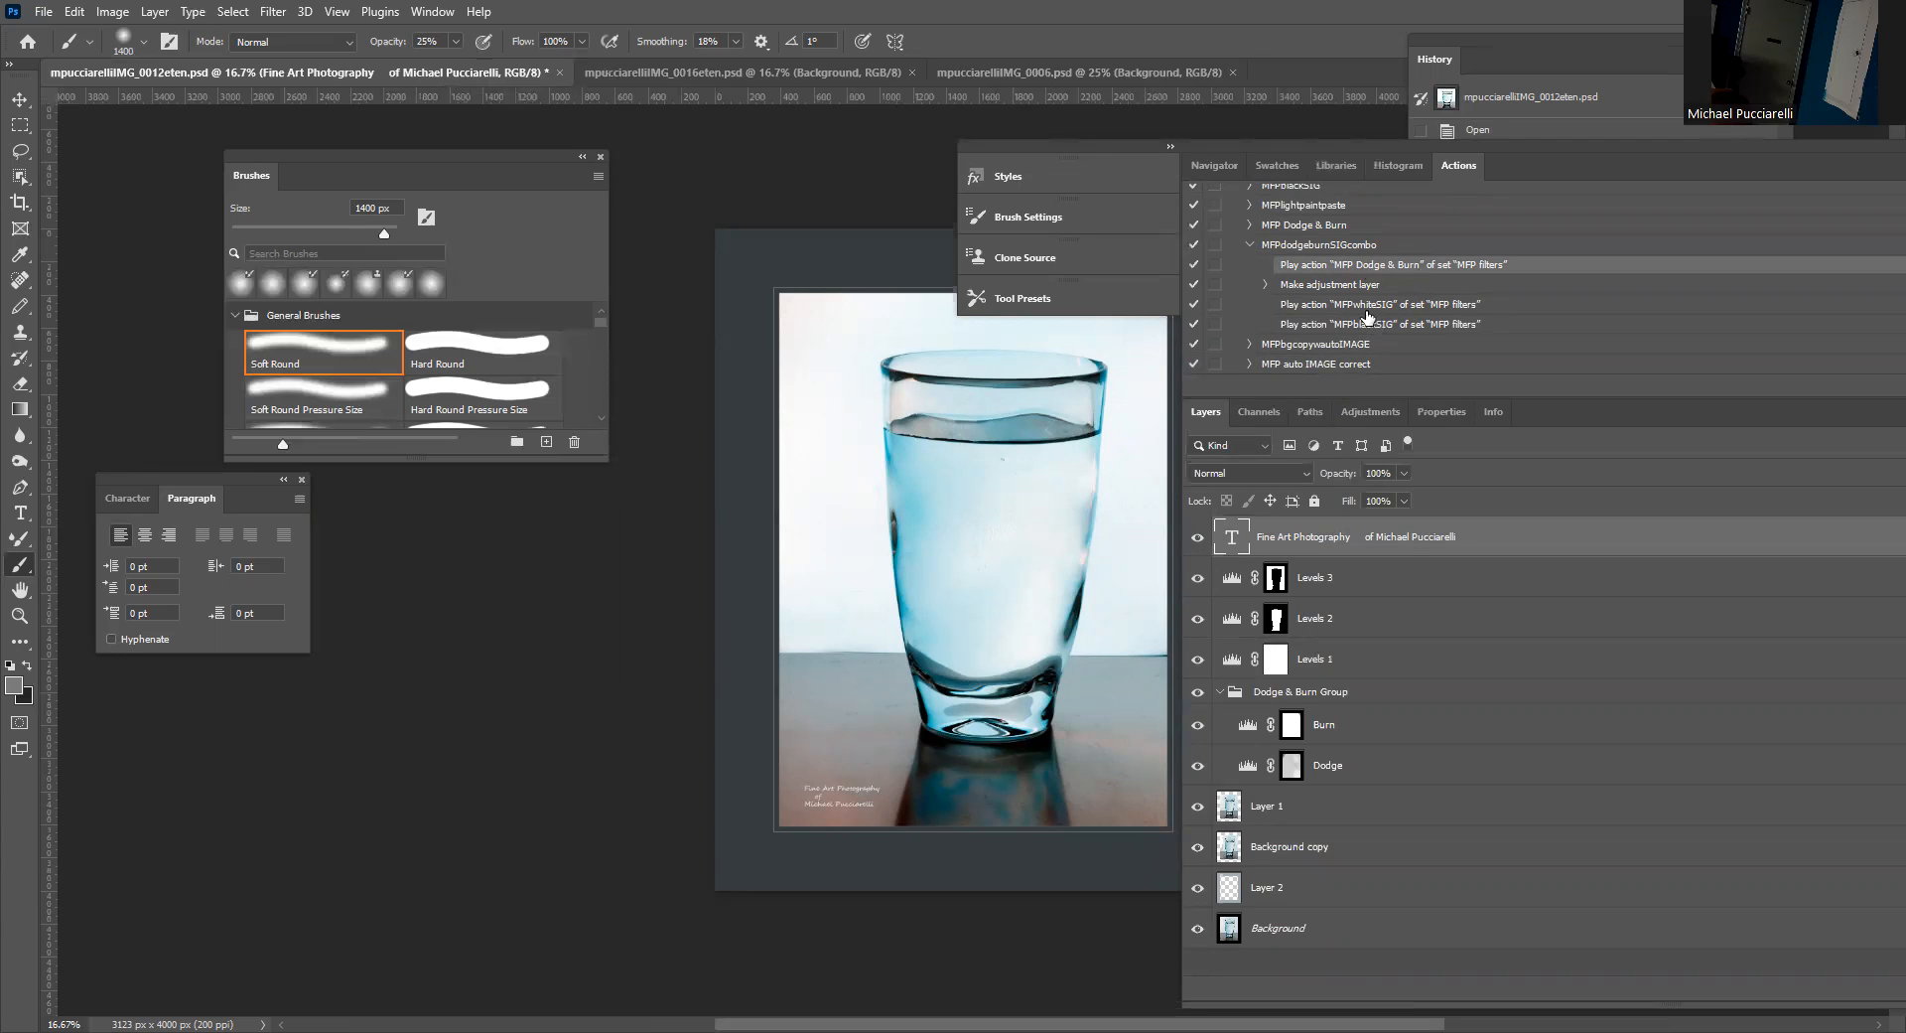
{"action": "left_click", "coordinate": [1331, 286]}
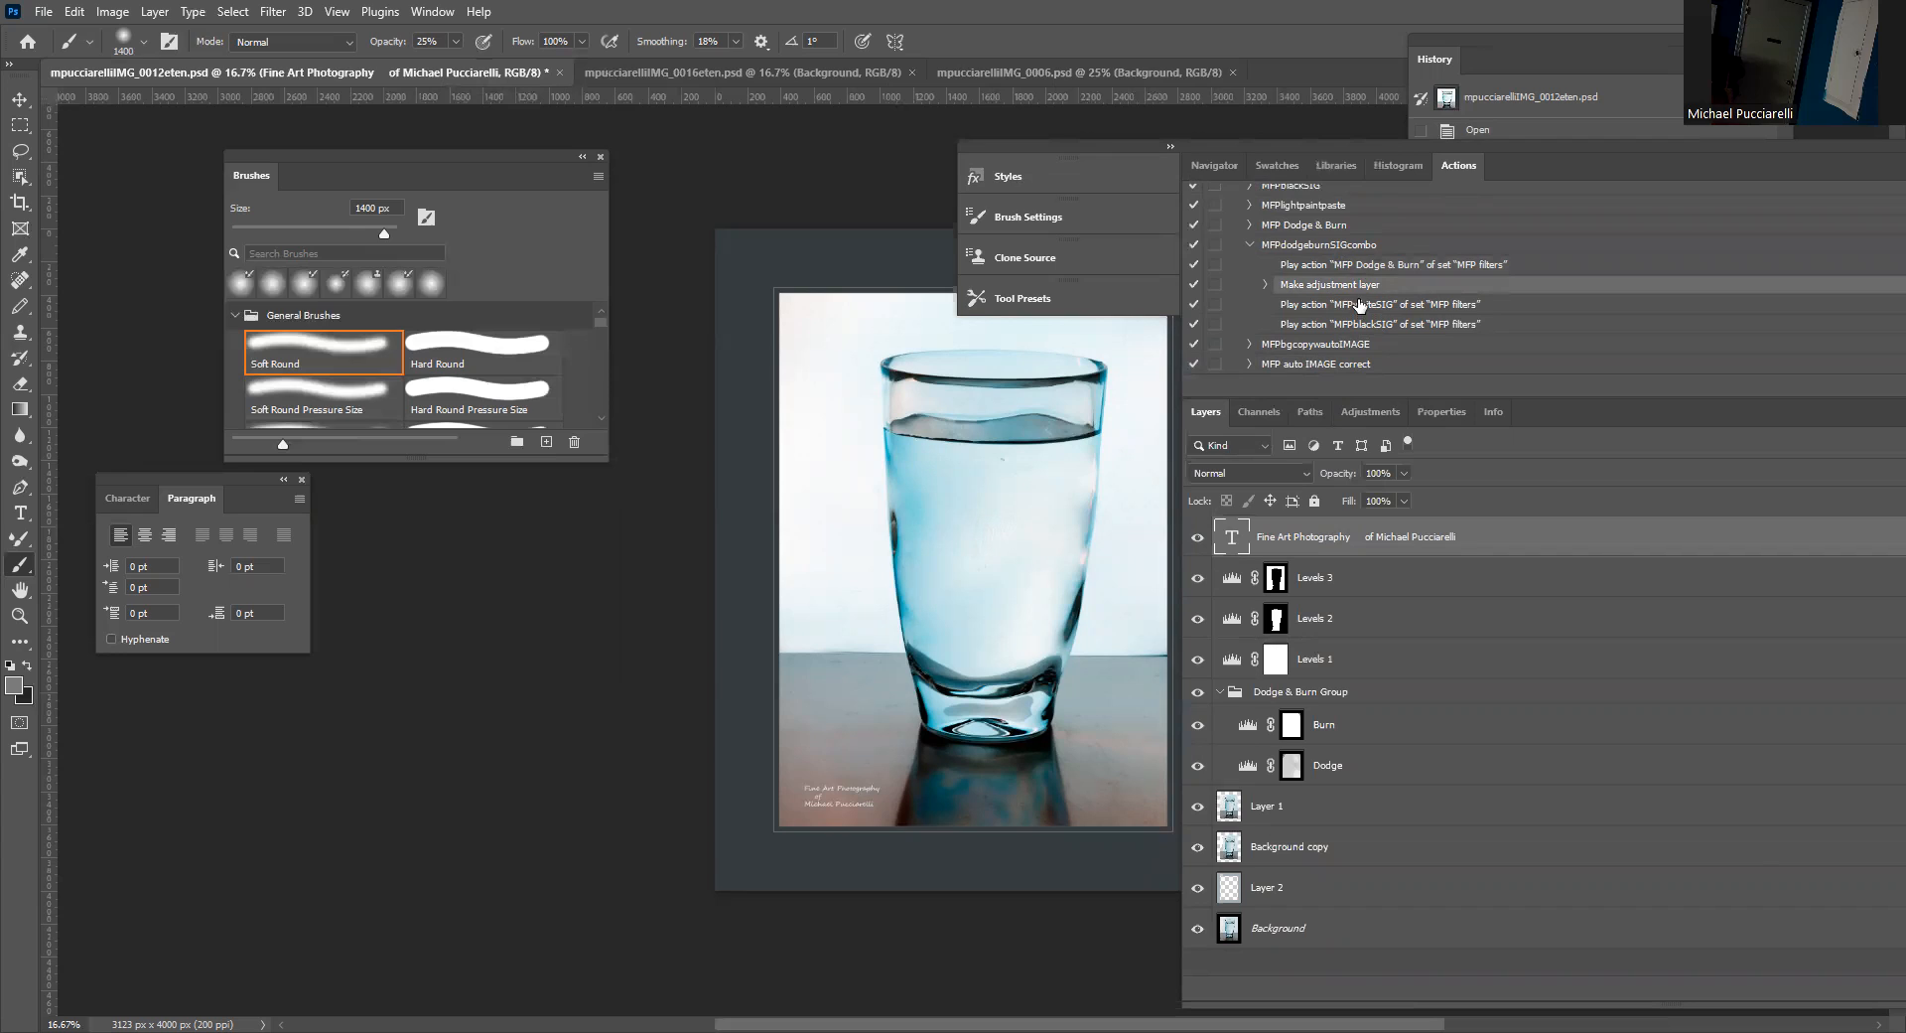
{"action": "left_click", "coordinate": [1355, 305]}
{"action": "left_click", "coordinate": [1348, 324]}
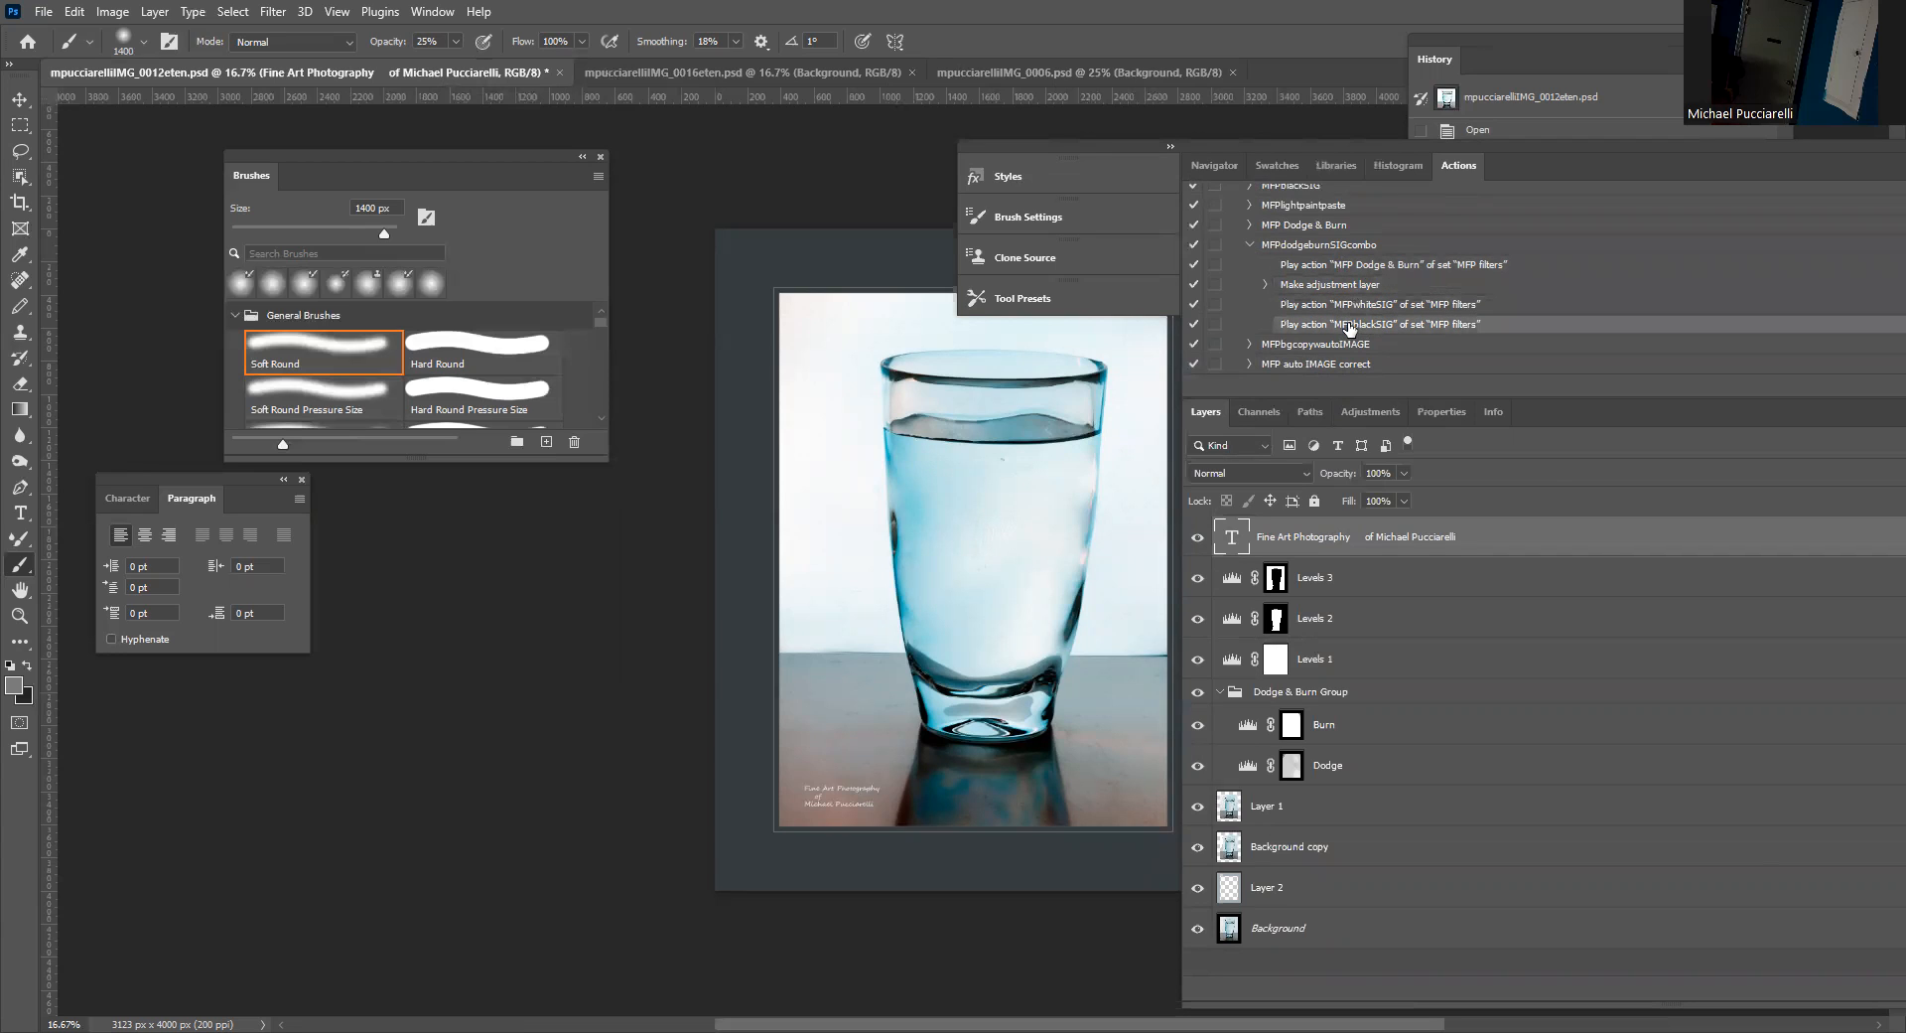
{"action": "left_click", "coordinate": [1364, 305]}
Point out the standalone MFPwhiteSIG and MFPblackSIG signature actions in the MFP filters set.
{"action": "scroll", "coordinate": [1347, 260], "scroll_direction": "up", "scroll_amount": 1}
{"action": "scroll", "coordinate": [1347, 260], "scroll_direction": "up", "scroll_amount": 1}
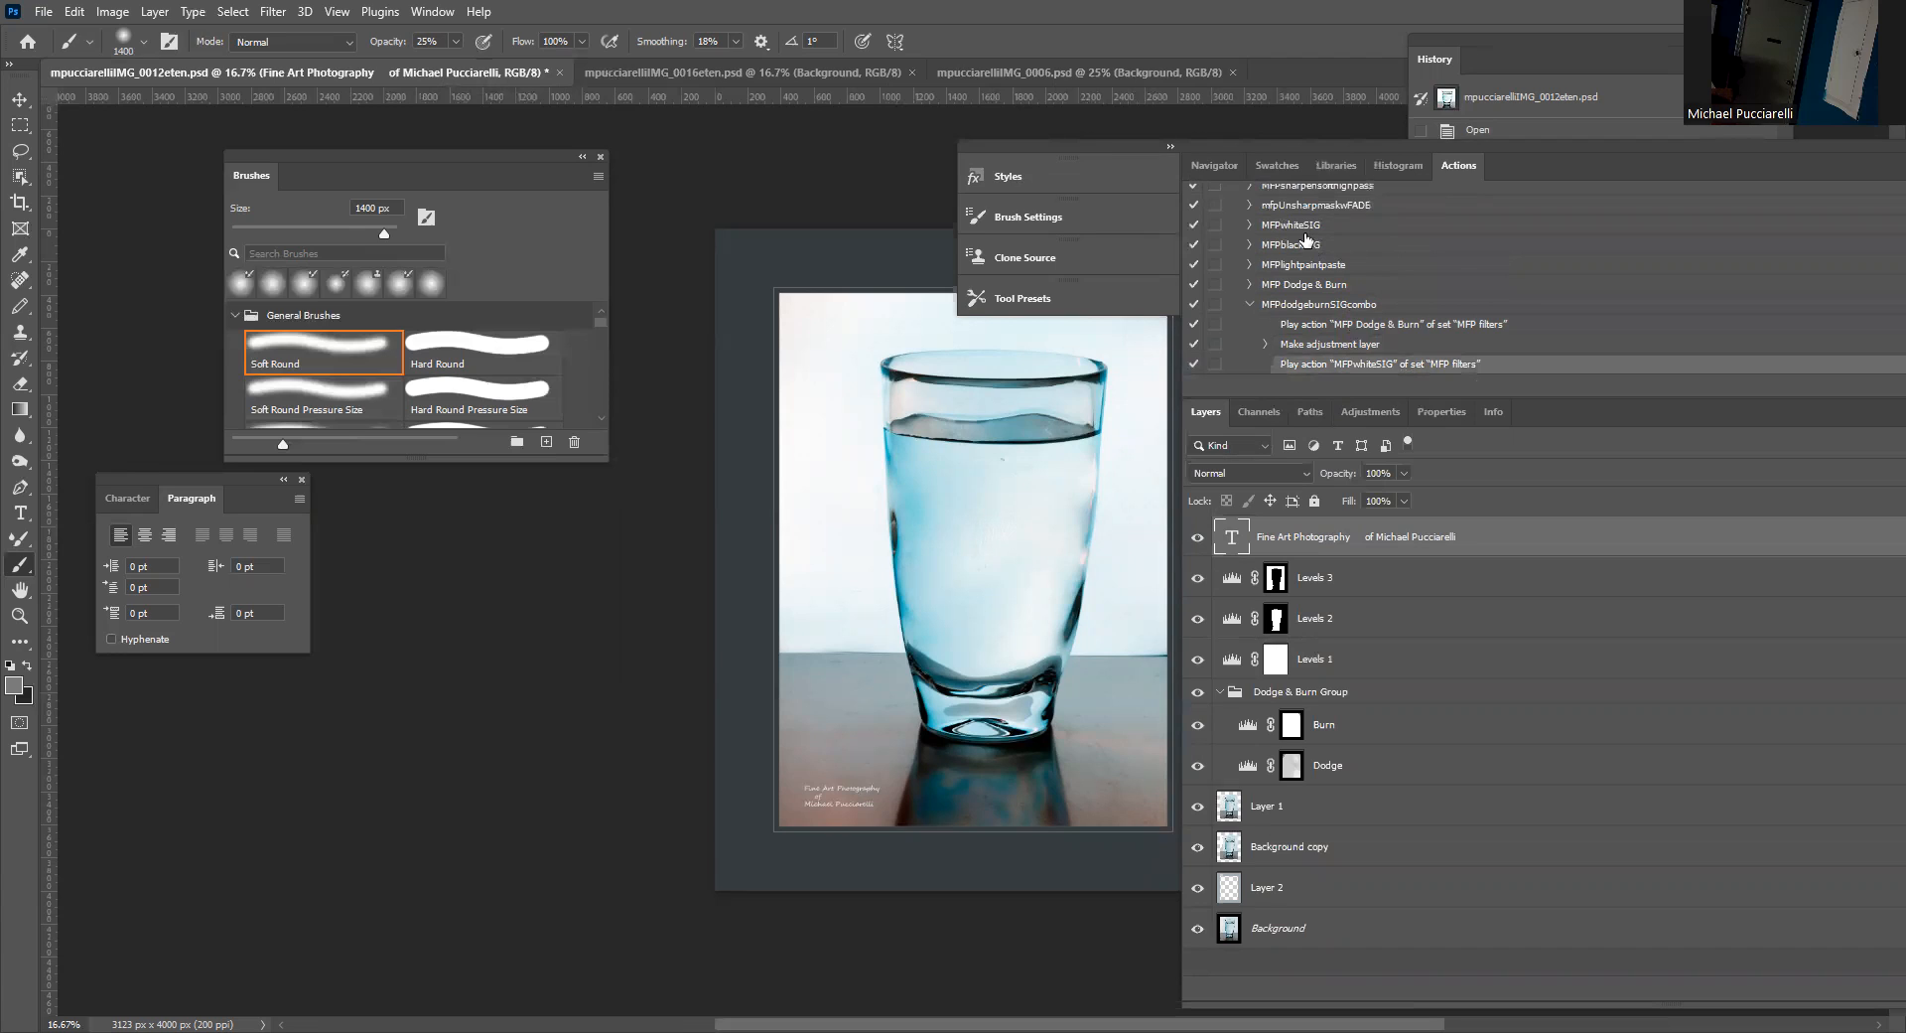
{"action": "left_click_drag", "start_coordinate": [1306, 229], "coordinate": [1387, 355]}
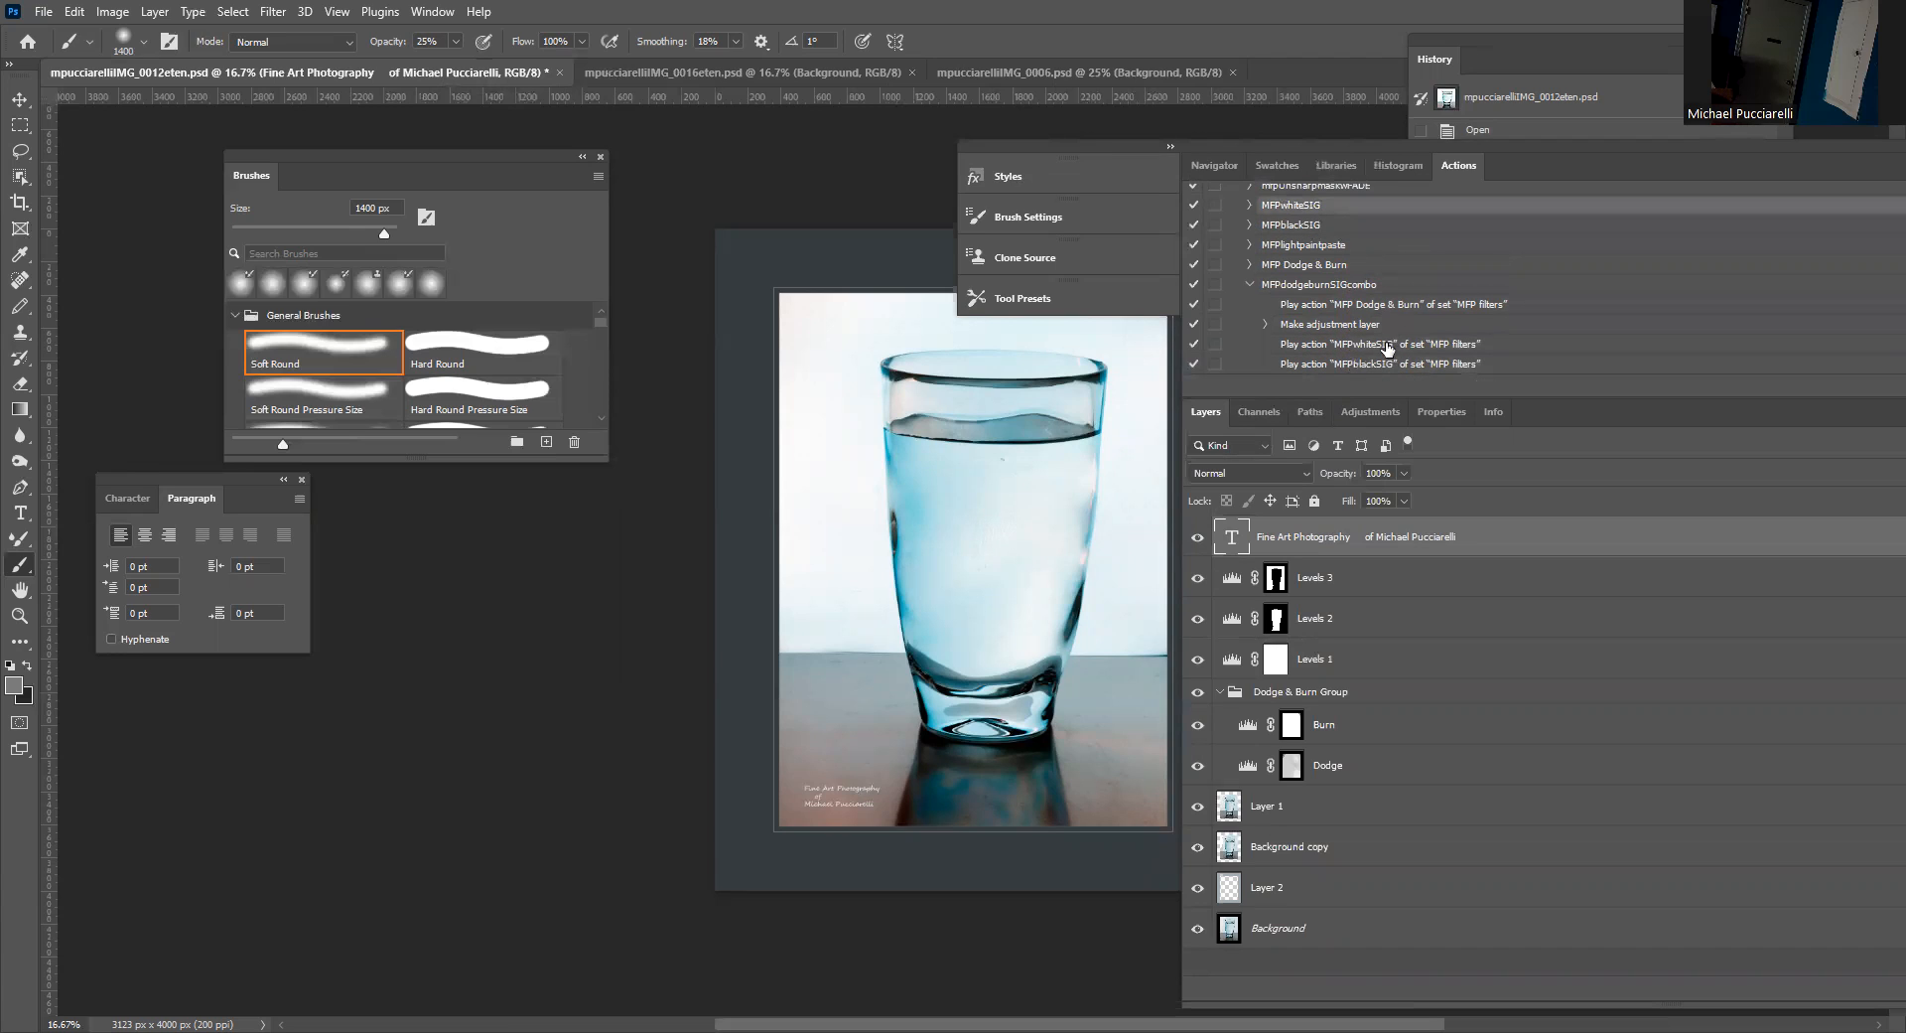
{"action": "scroll", "coordinate": [1345, 294], "scroll_direction": "up", "scroll_amount": 1}
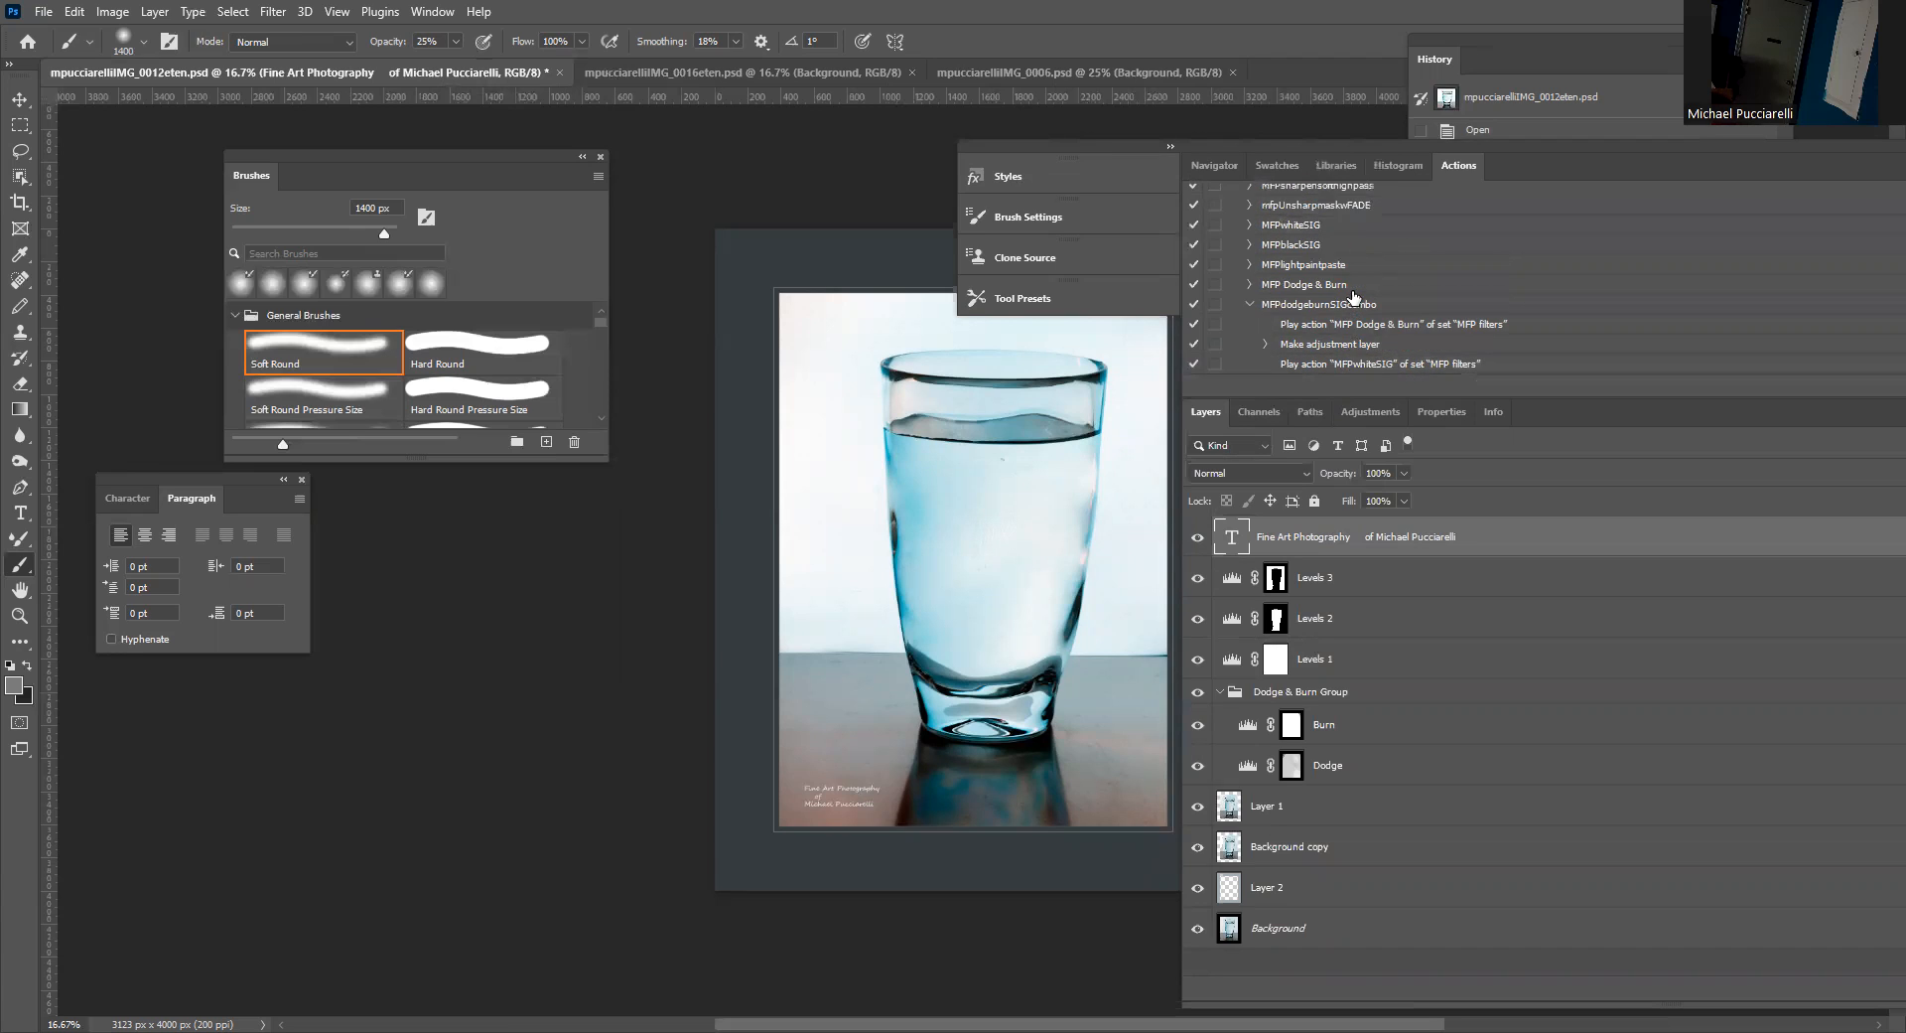
{"action": "left_click", "coordinate": [1304, 246]}
Narrow the floating panel group and move it beside the glass image.
{"action": "scroll", "coordinate": [1390, 301], "scroll_direction": "down", "scroll_amount": 1}
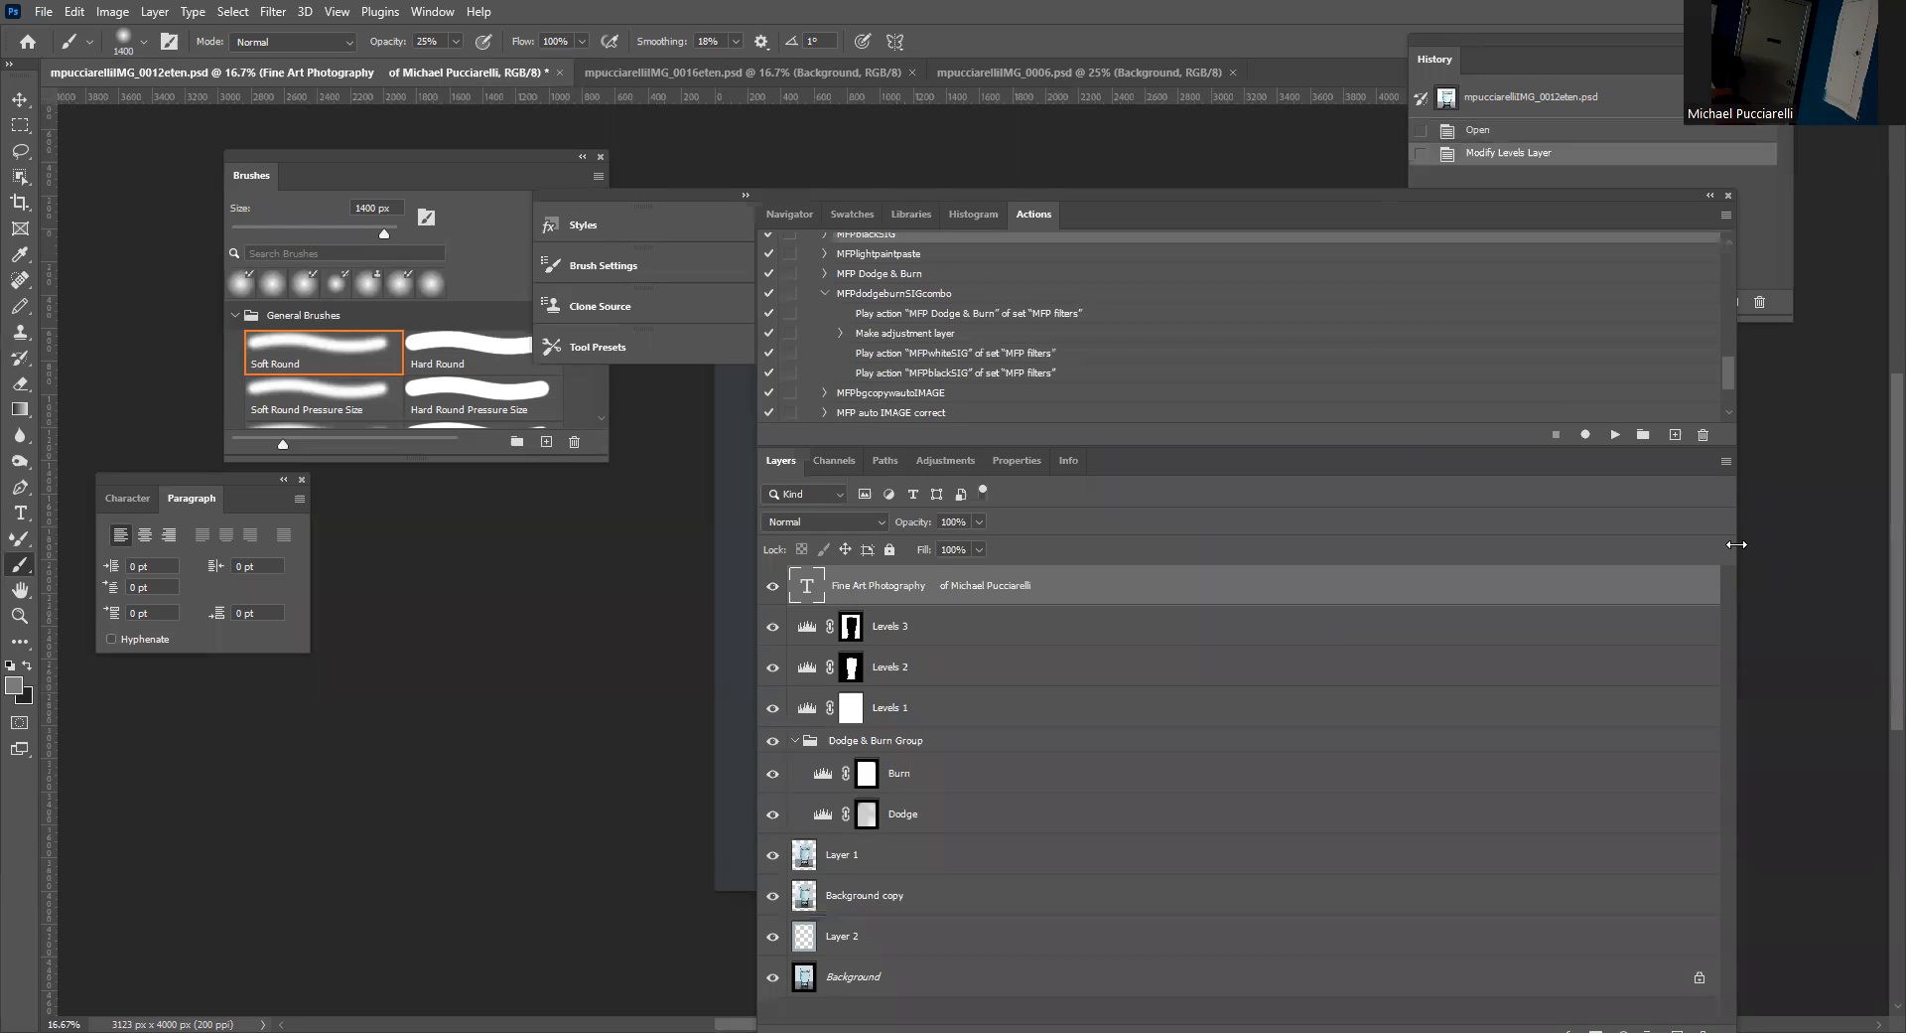
{"action": "left_click_drag", "start_coordinate": [1143, 554], "coordinate": [1111, 554]}
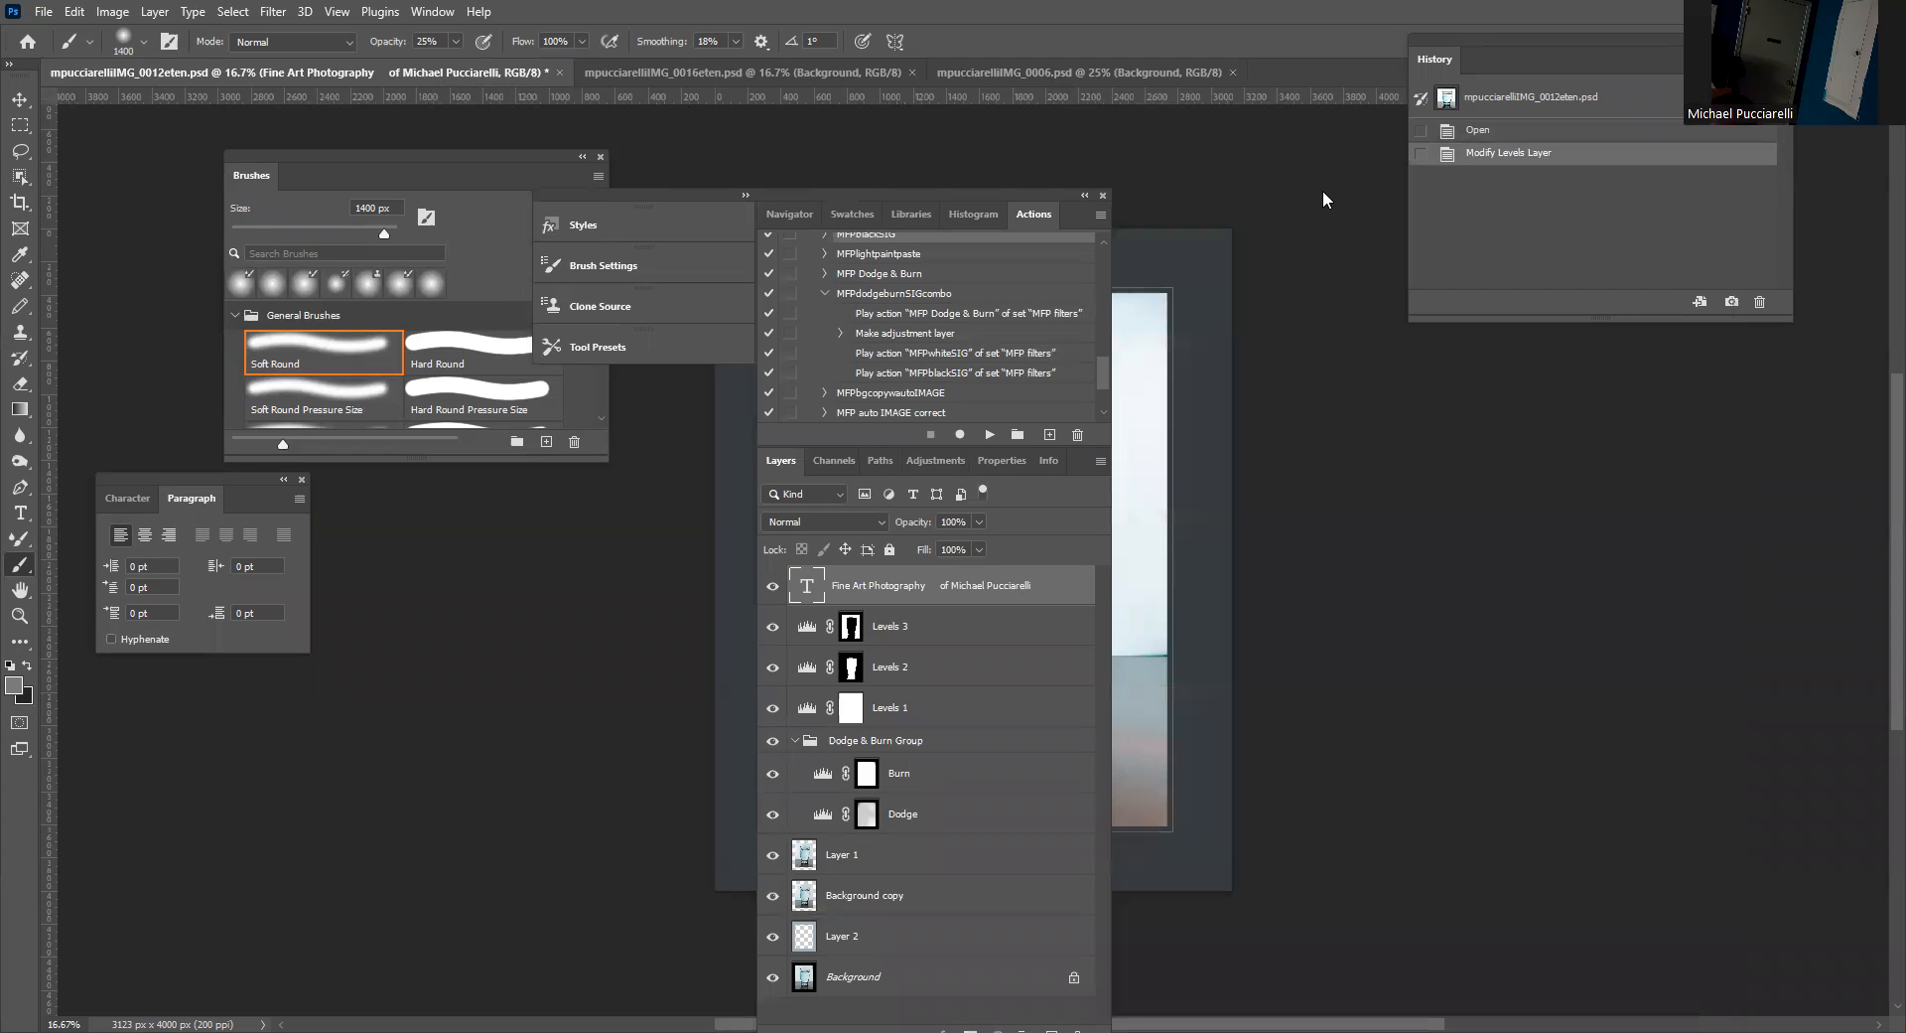
{"action": "left_click_drag", "start_coordinate": [1459, 145], "coordinate": [1428, 122]}
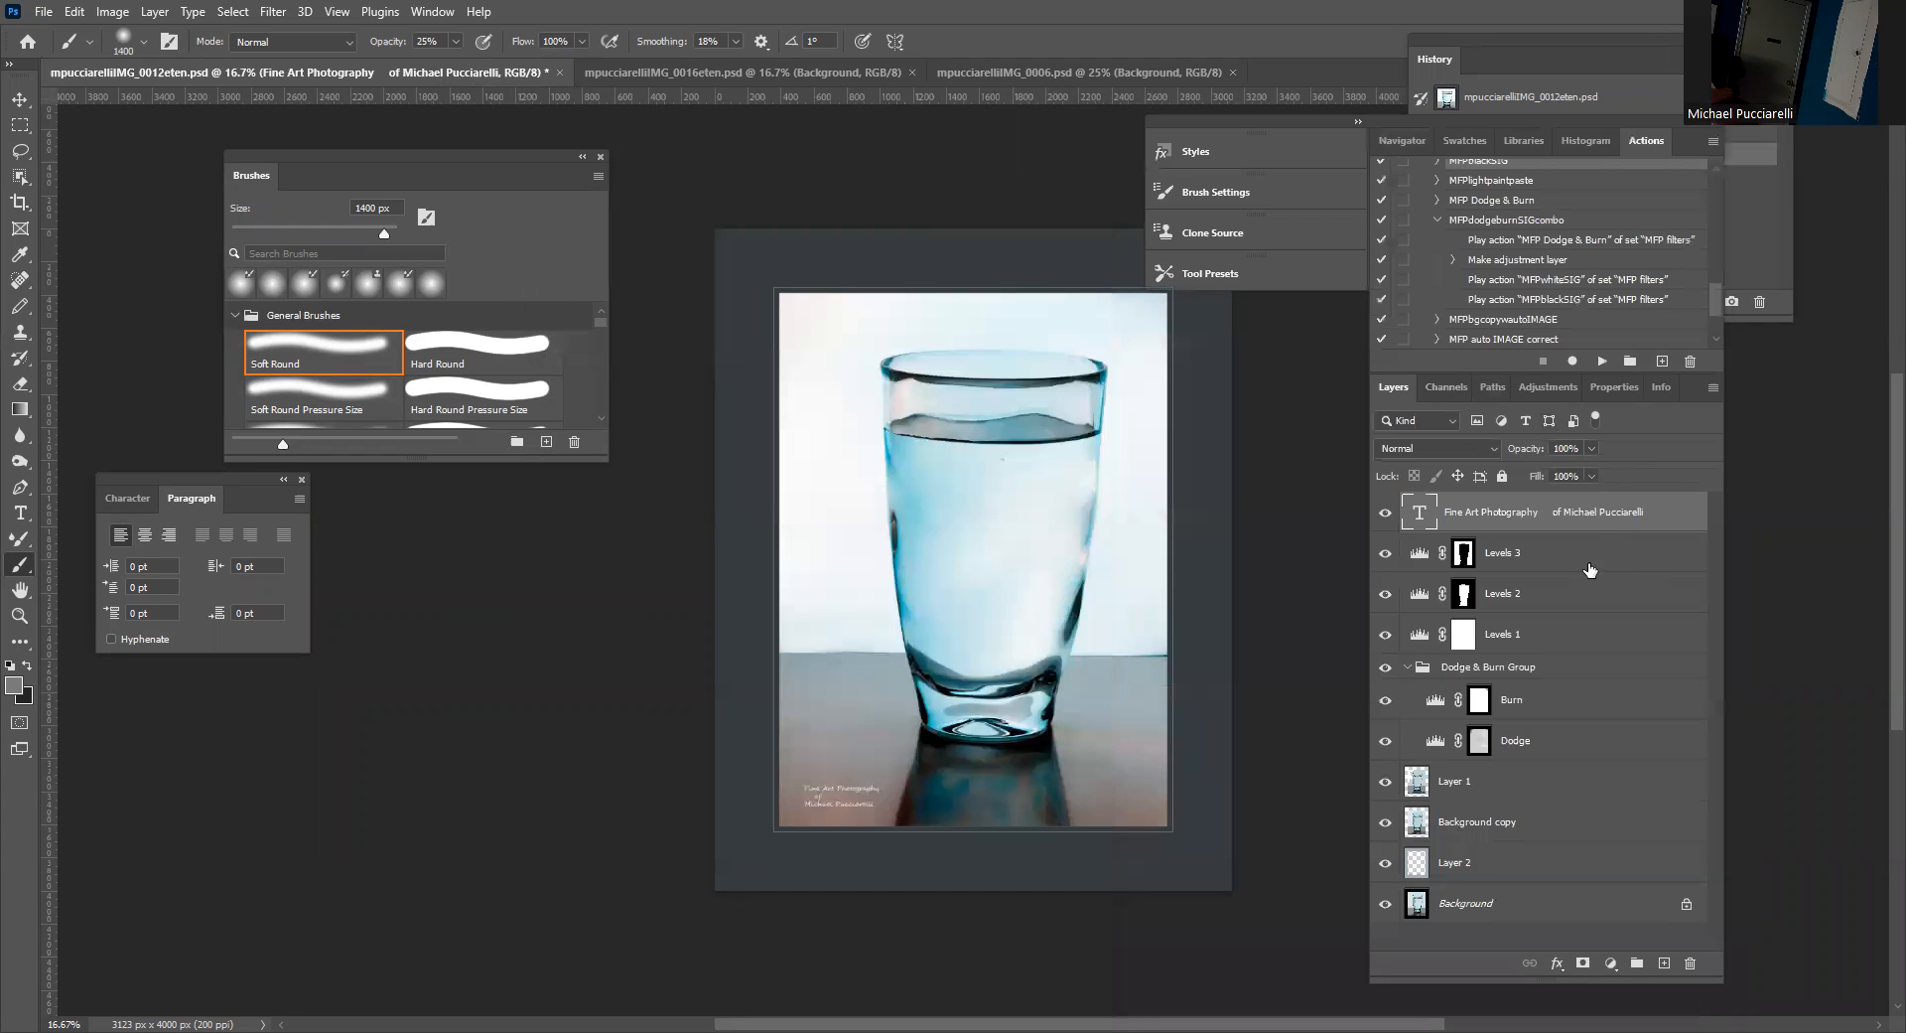
Load the Levels 3 layer's mask as a selection of the area around the glass, and deselect it.
{"action": "left_click", "coordinate": [1435, 558]}
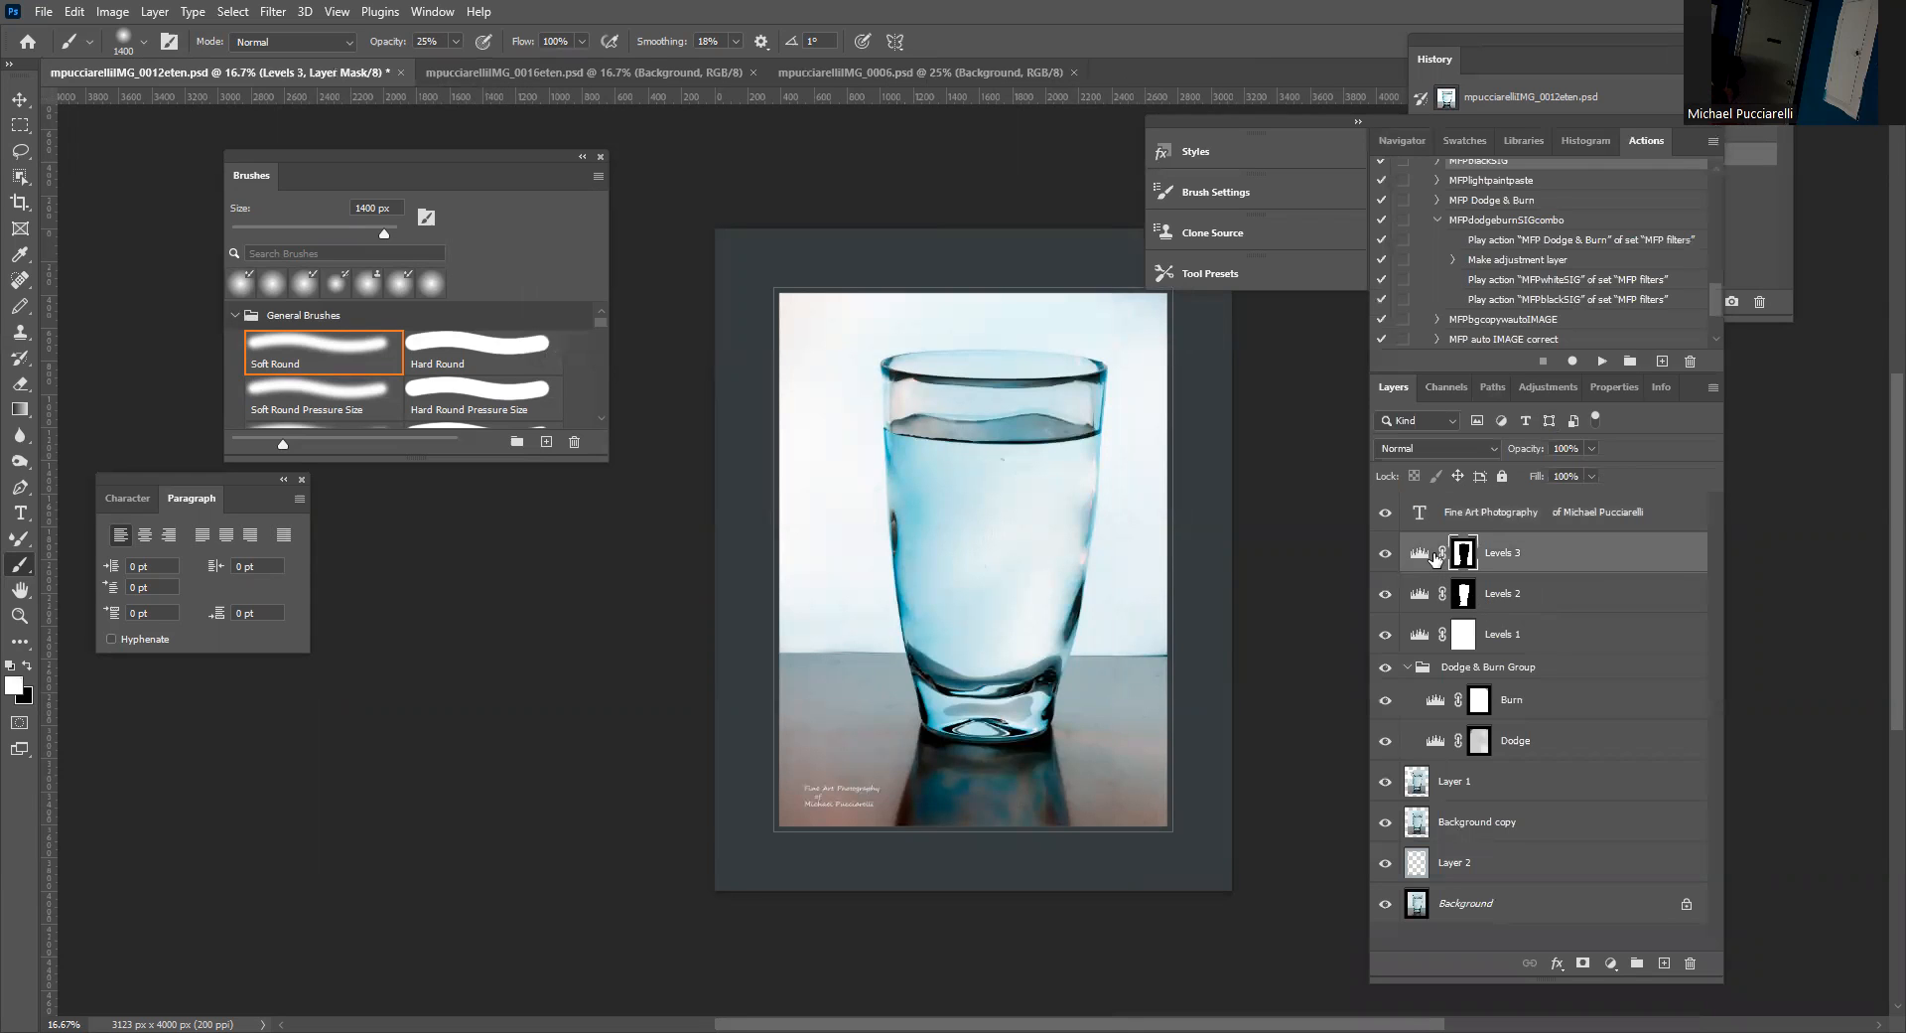
{"action": "left_click", "coordinate": [1421, 553]}
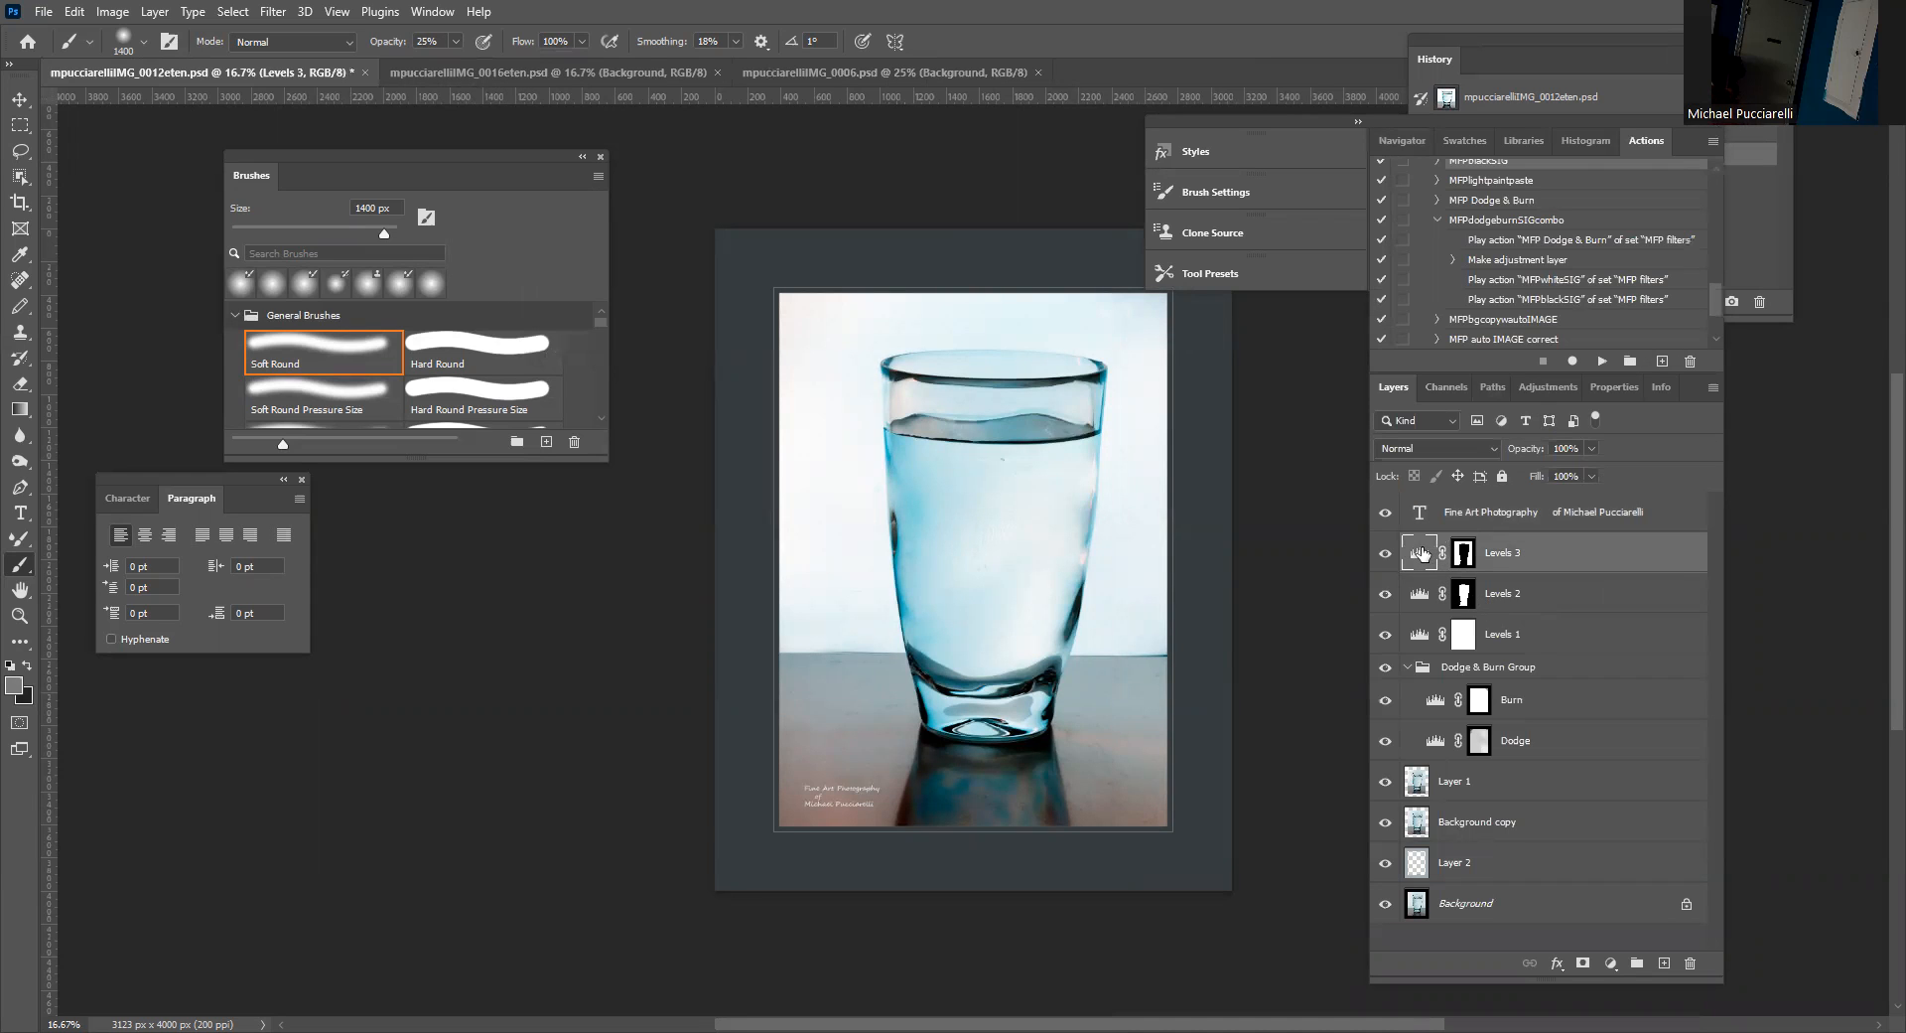
{"action": "left_click", "coordinate": [1422, 553], "text": "ctrl"}
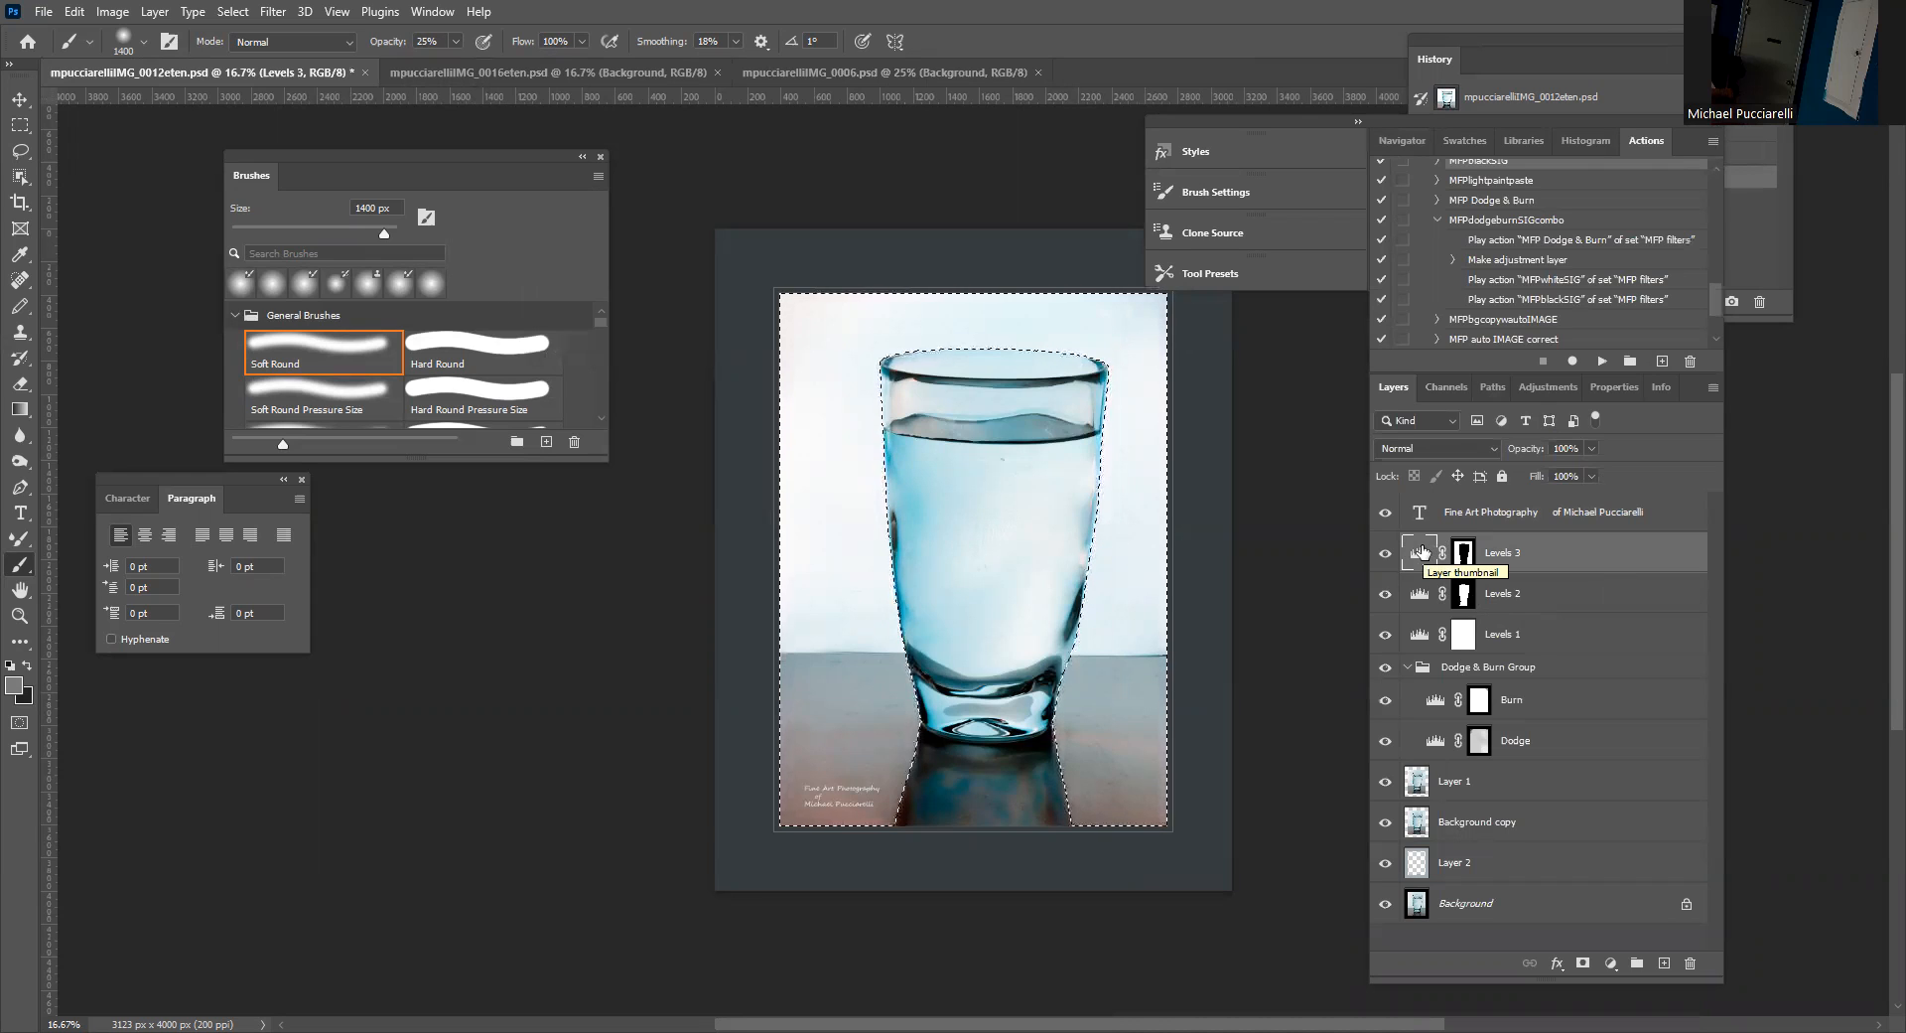
{"action": "key", "text": "ctrl+d"}
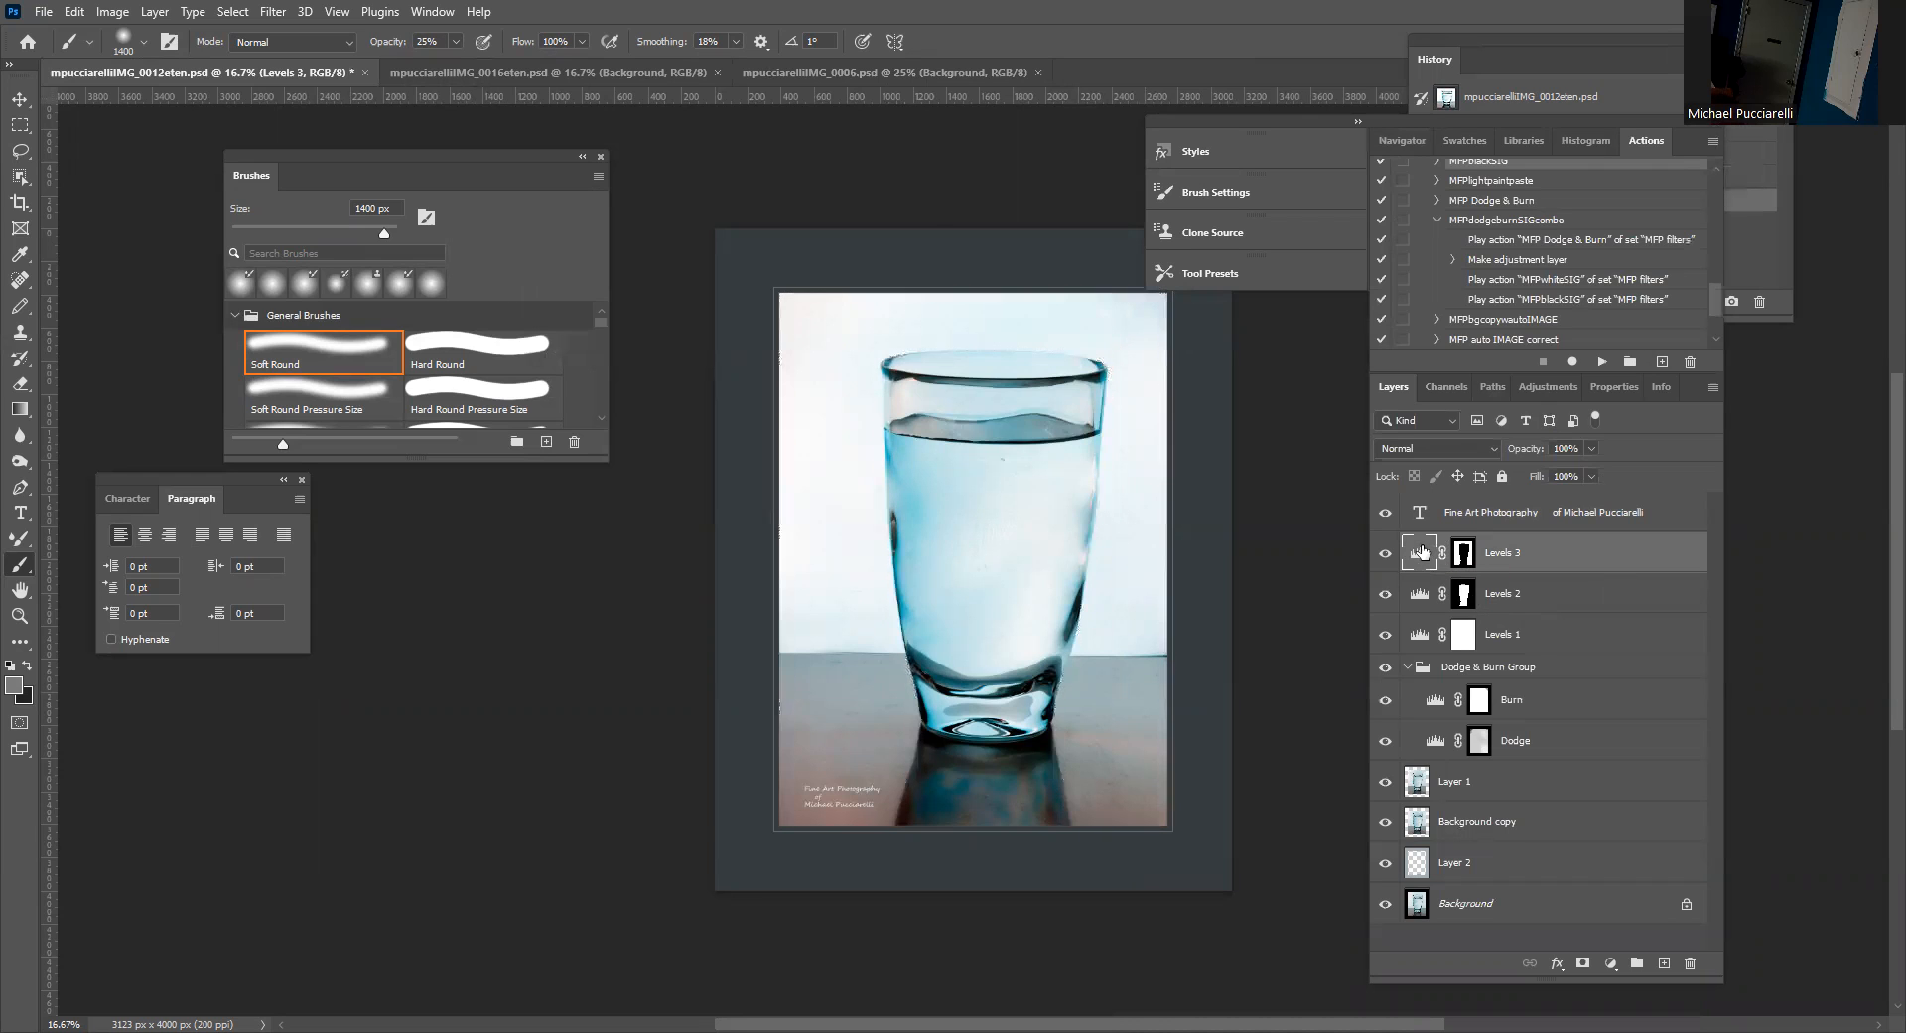
Load the Levels 2 layer's mask as a selection of the glass and its reflection.
{"action": "left_click", "coordinate": [1464, 600]}
{"action": "left_click", "coordinate": [1422, 595]}
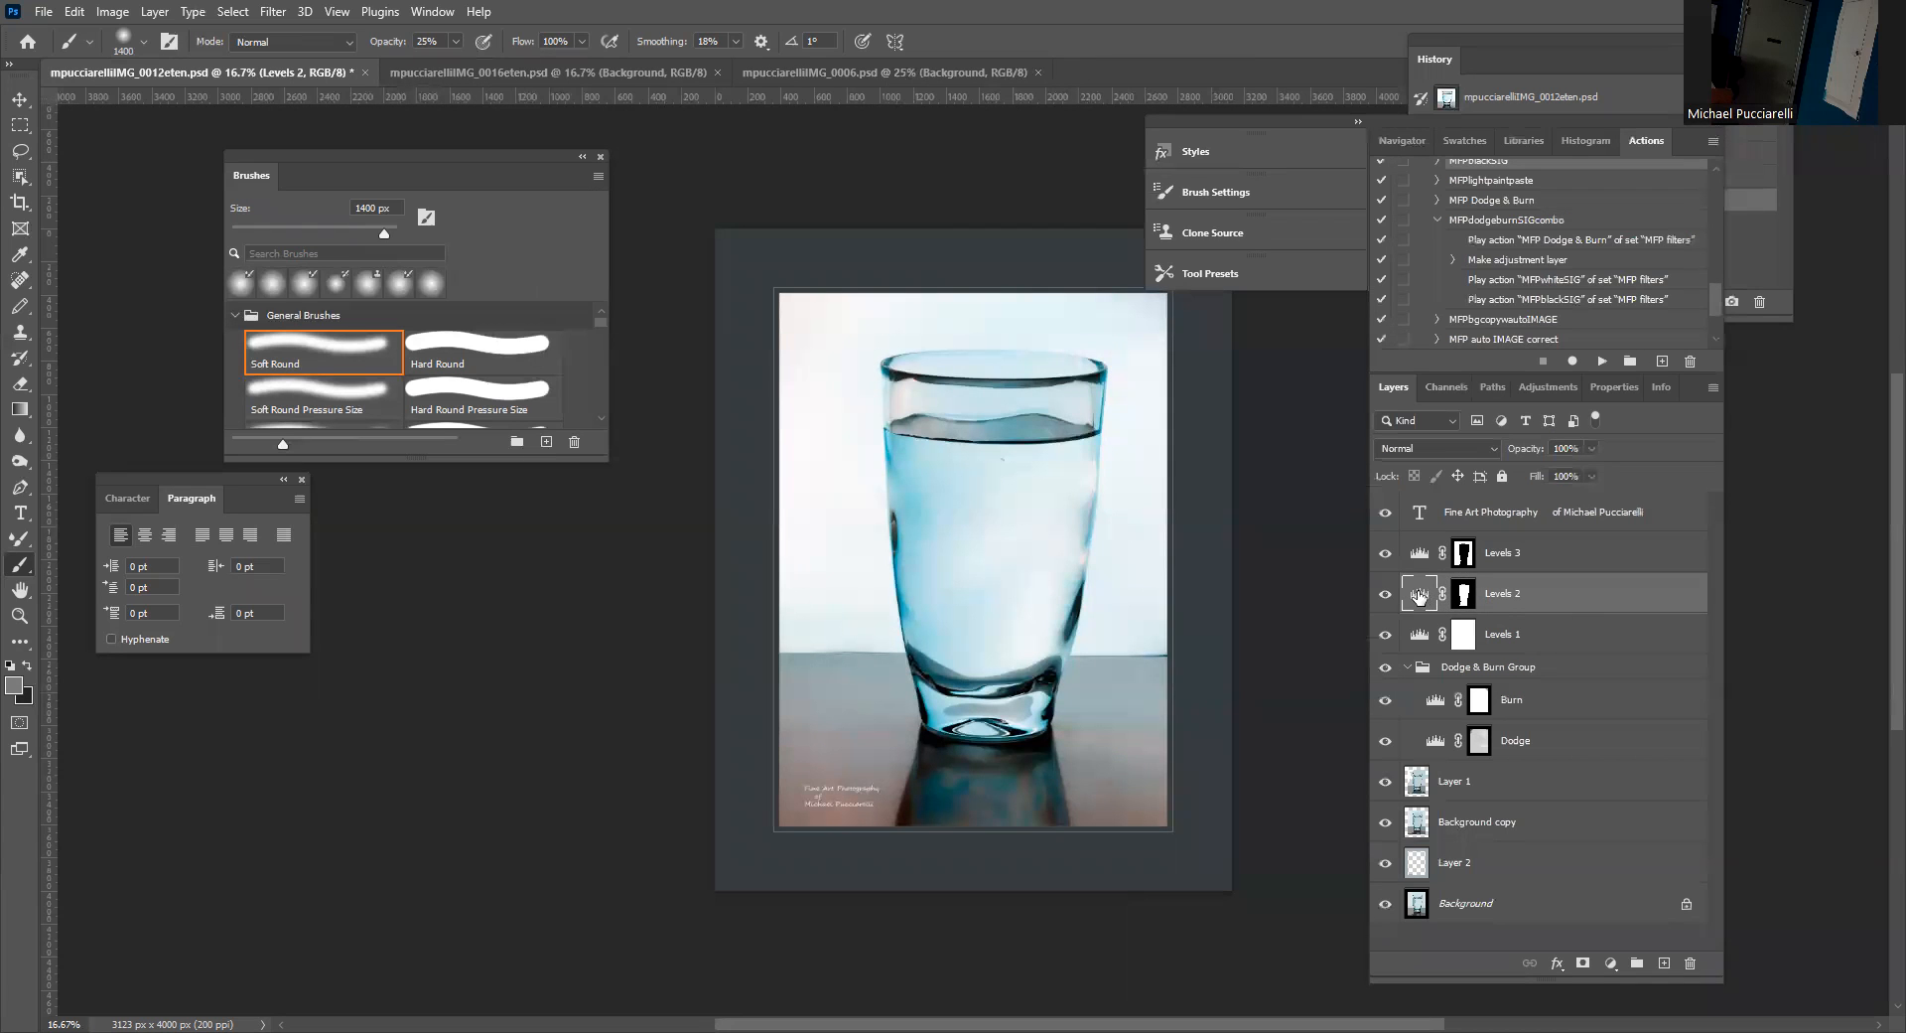
{"action": "left_click", "coordinate": [1420, 595], "text": "ctrl"}
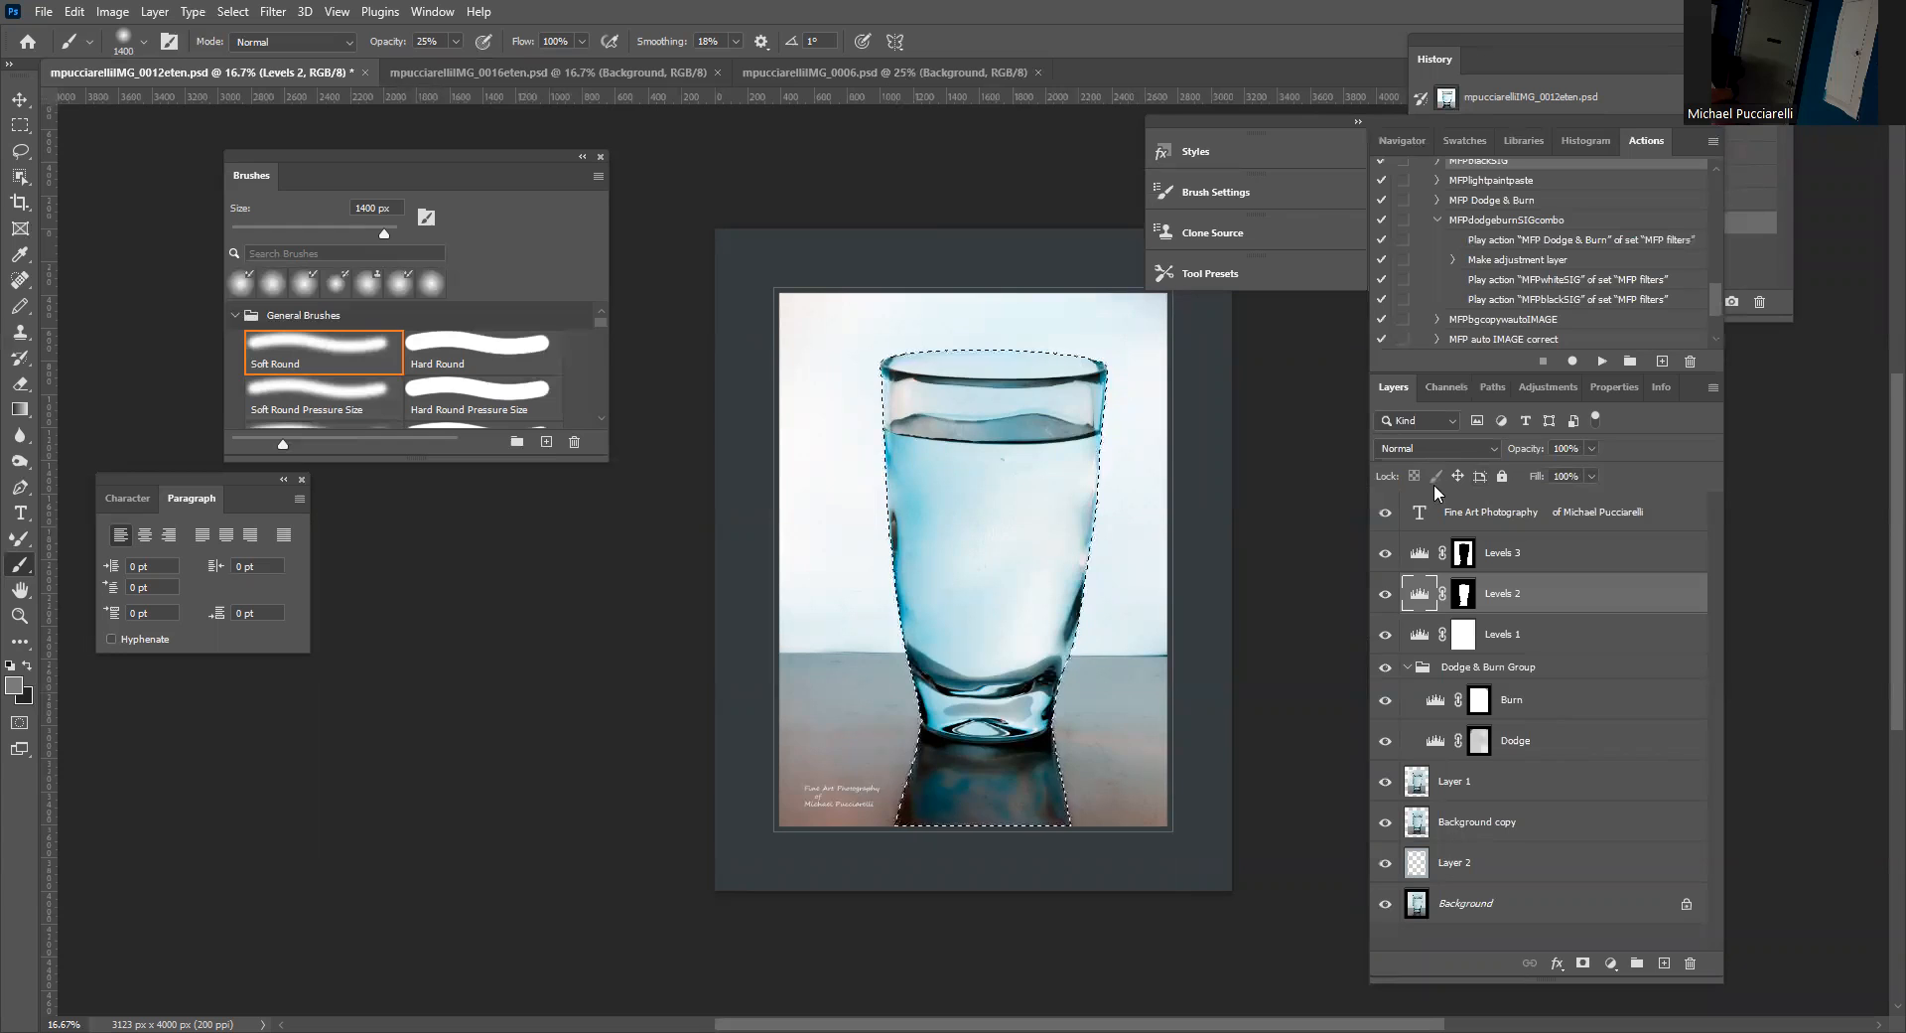
Brighten the glass and its reflection by shifting the midtones of the Levels 2 adjustment, and return to the layer list.
{"action": "double_click", "coordinate": [1423, 595]}
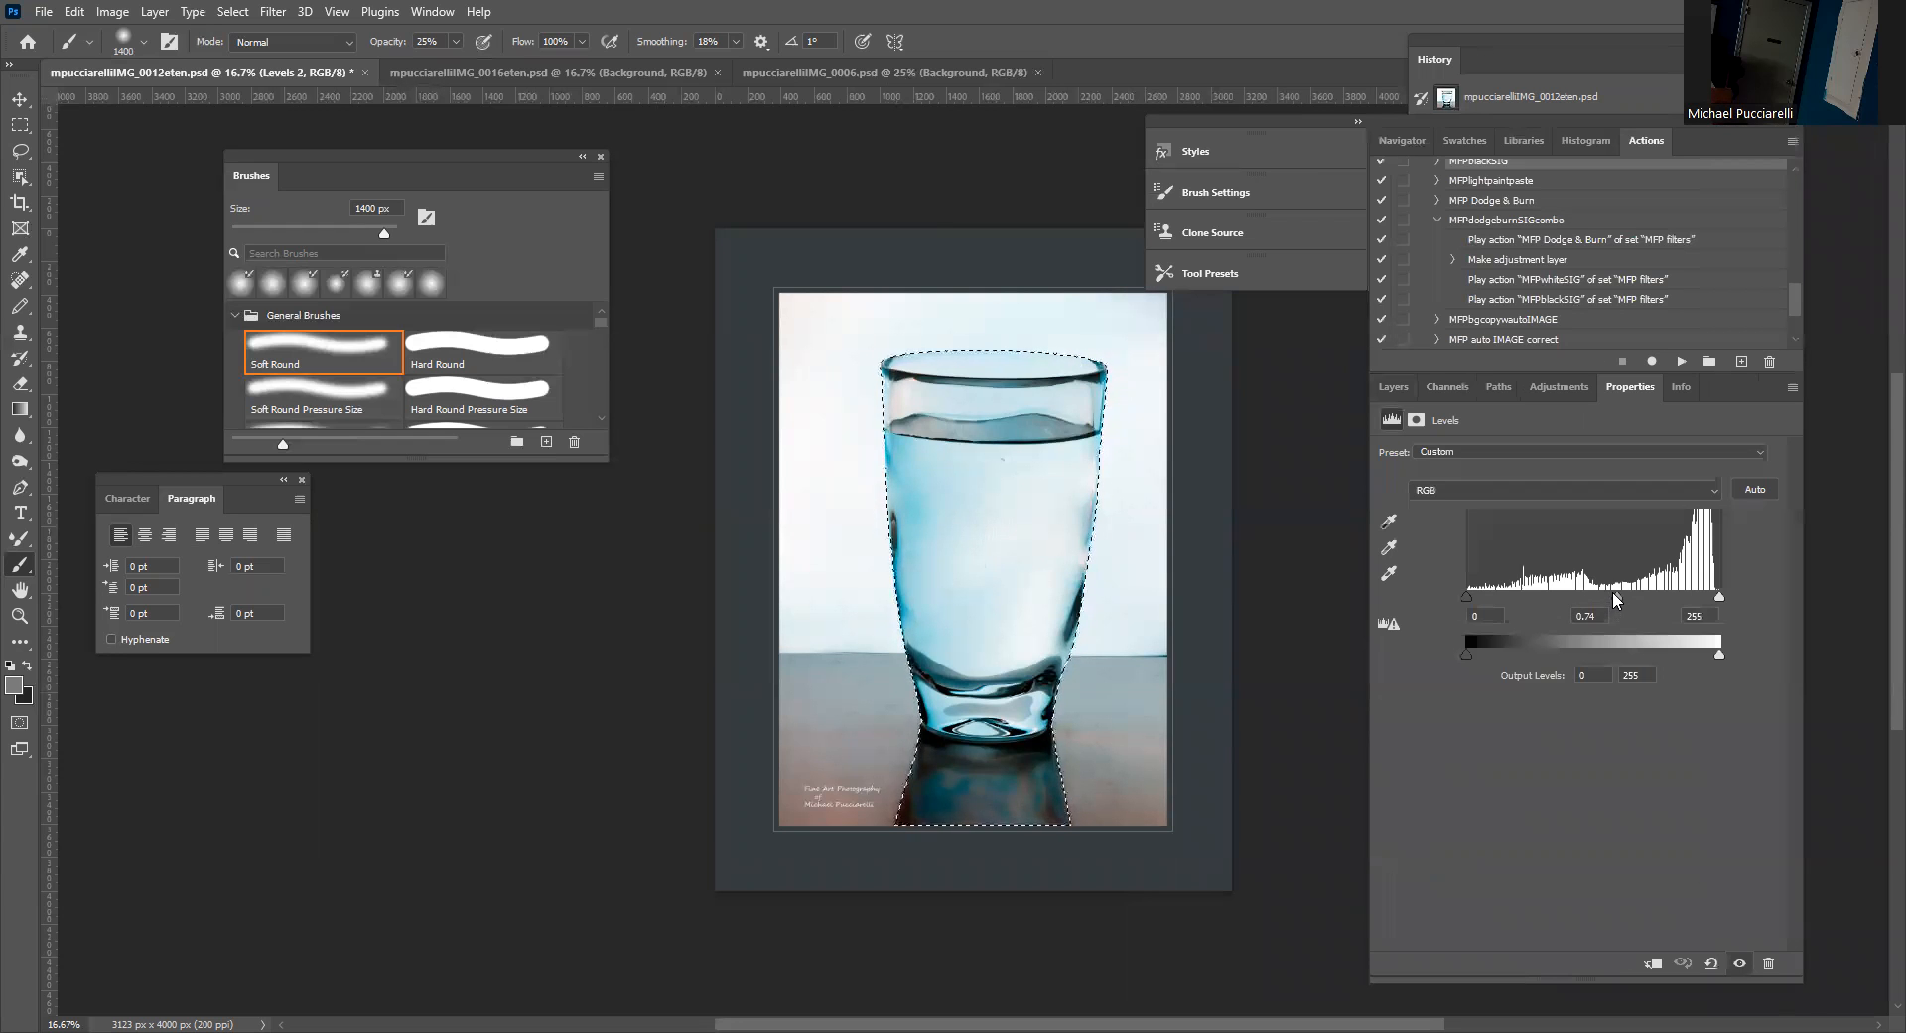
{"action": "left_click_drag", "start_coordinate": [1529, 598], "coordinate": [1582, 598]}
{"action": "left_click", "coordinate": [1392, 390]}
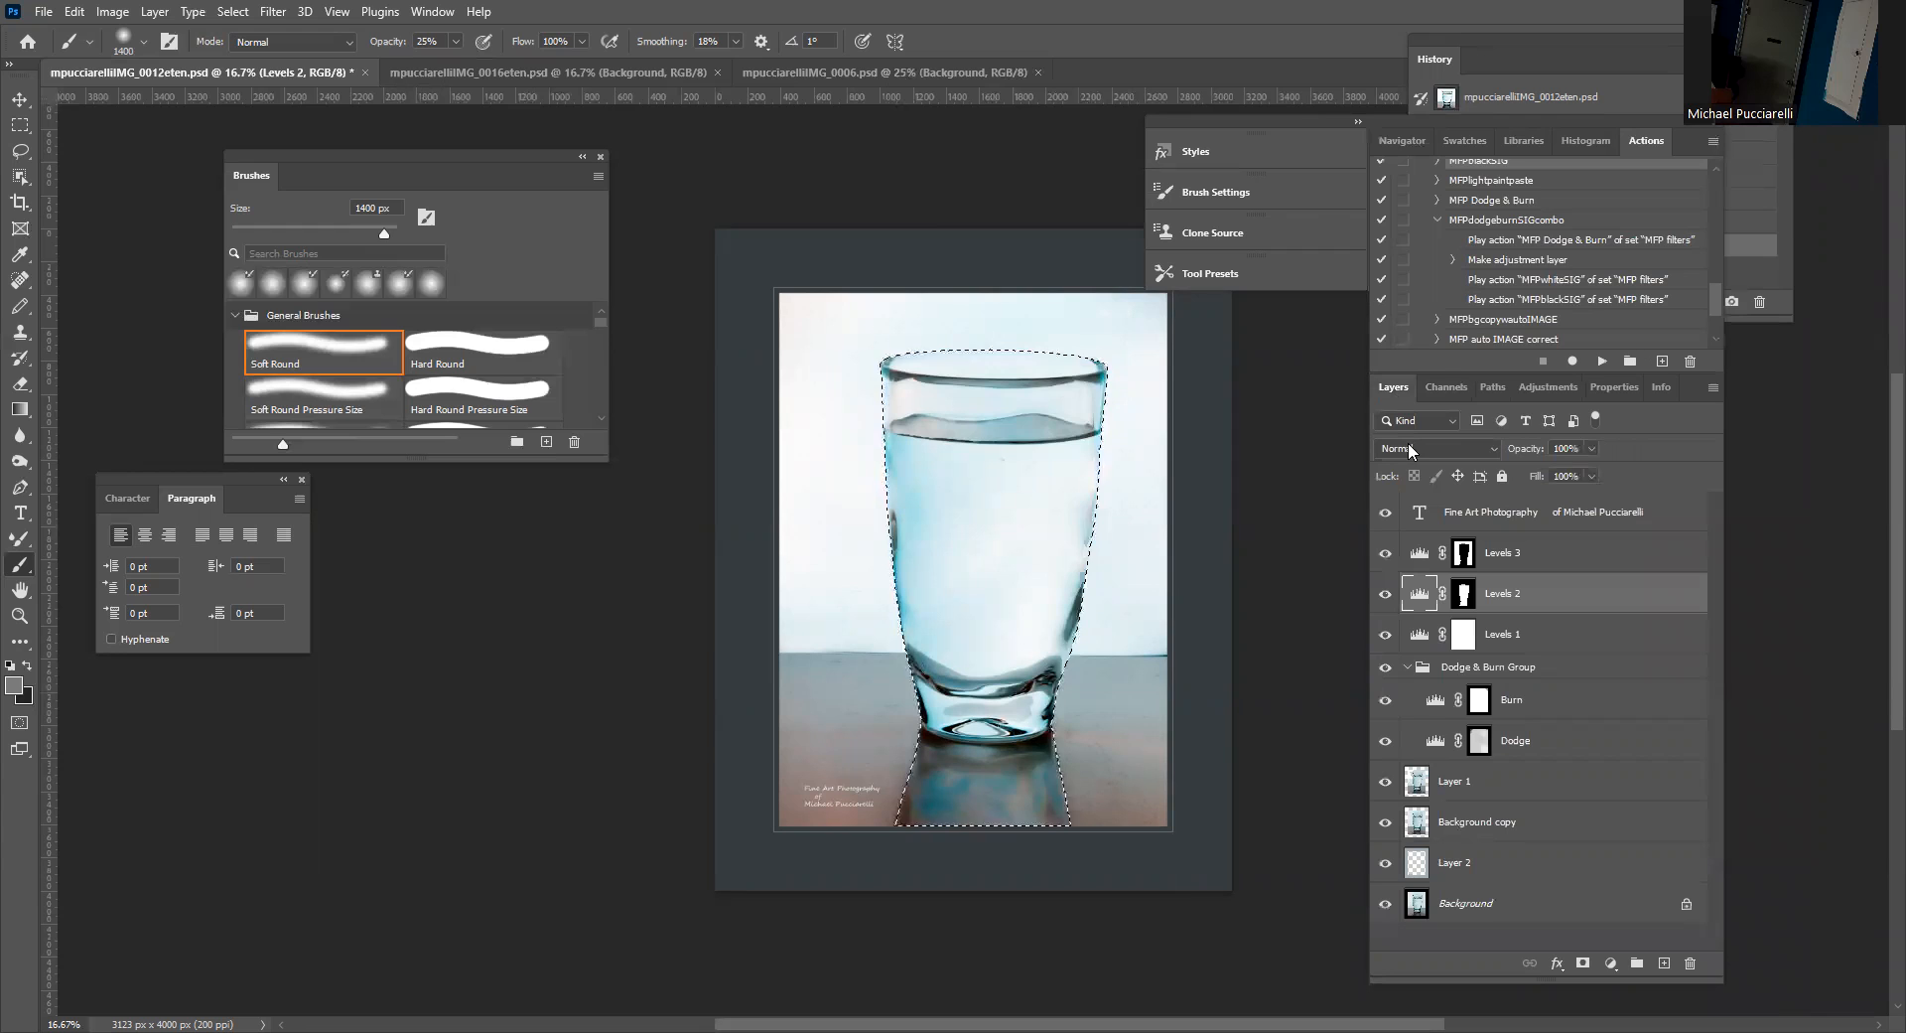
Invert the glass selection, and replace it with a selection of the surroundings loaded from the Levels 3 layer's mask.
{"action": "key", "text": "ctrl+shift+i"}
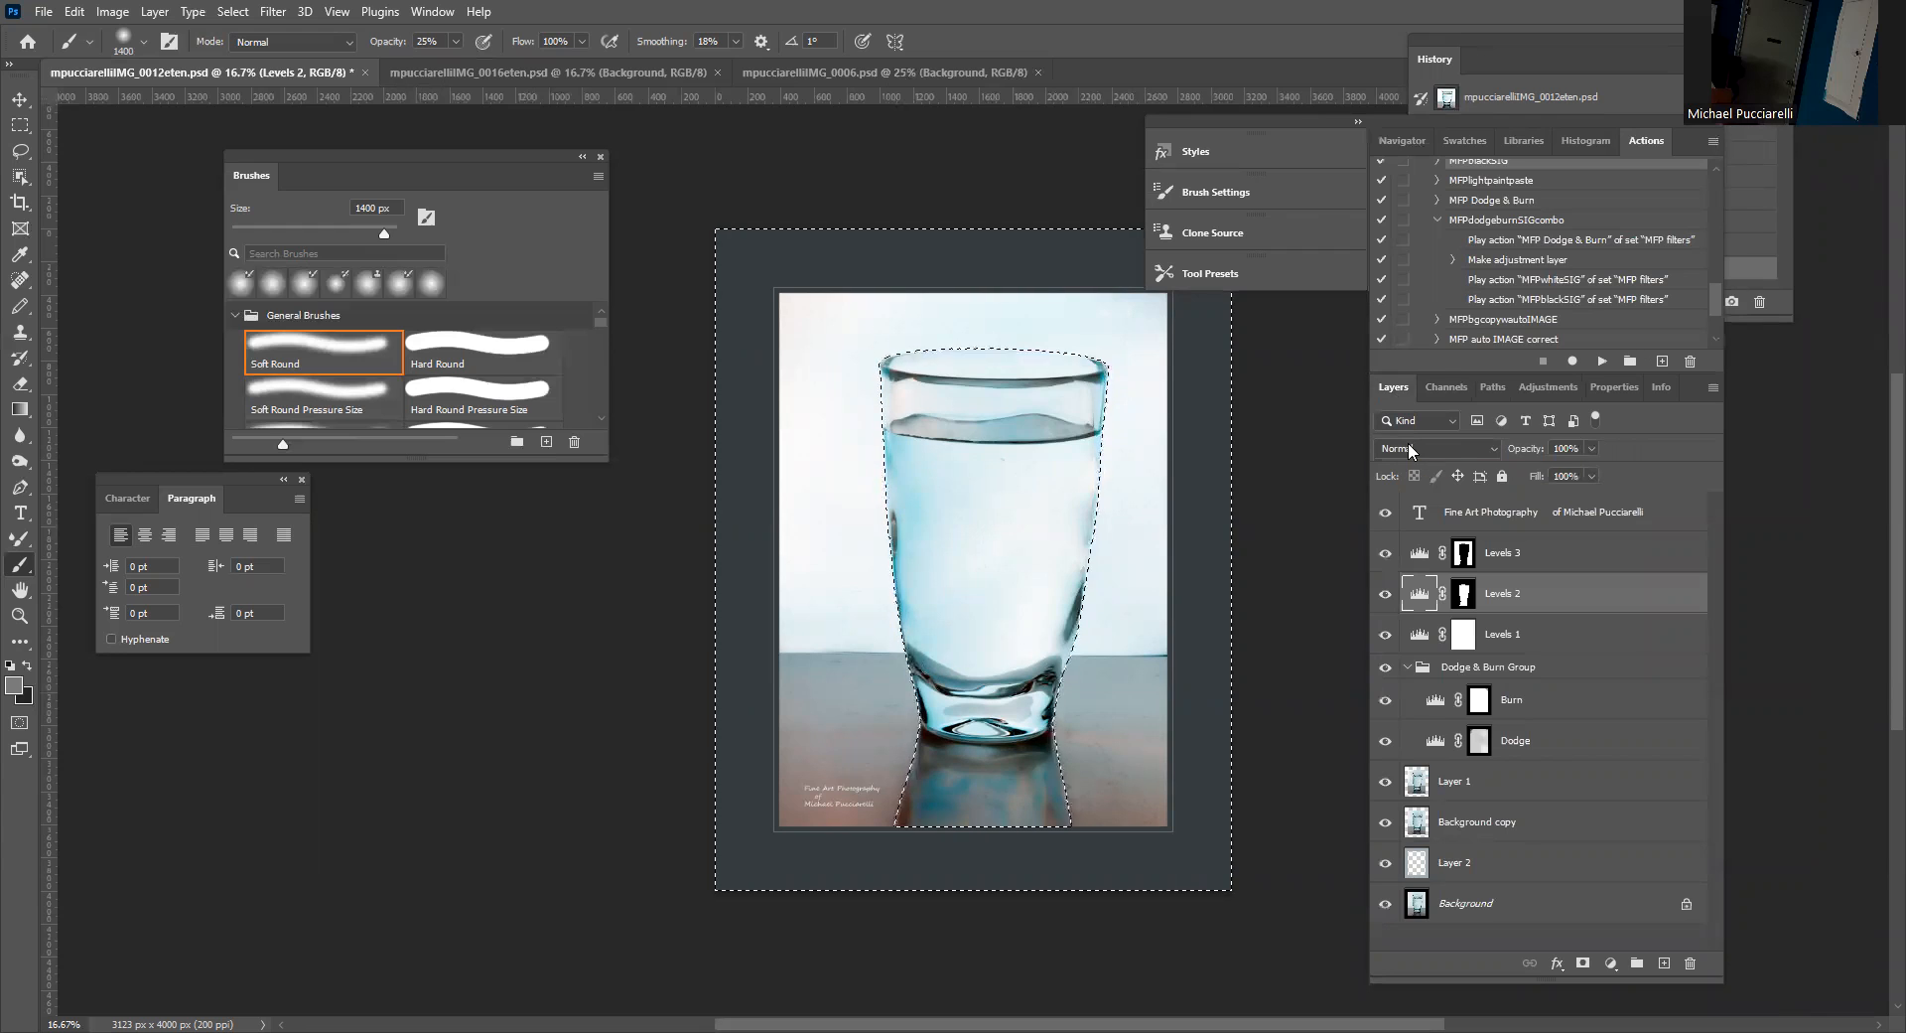
{"action": "left_click", "coordinate": [1421, 558]}
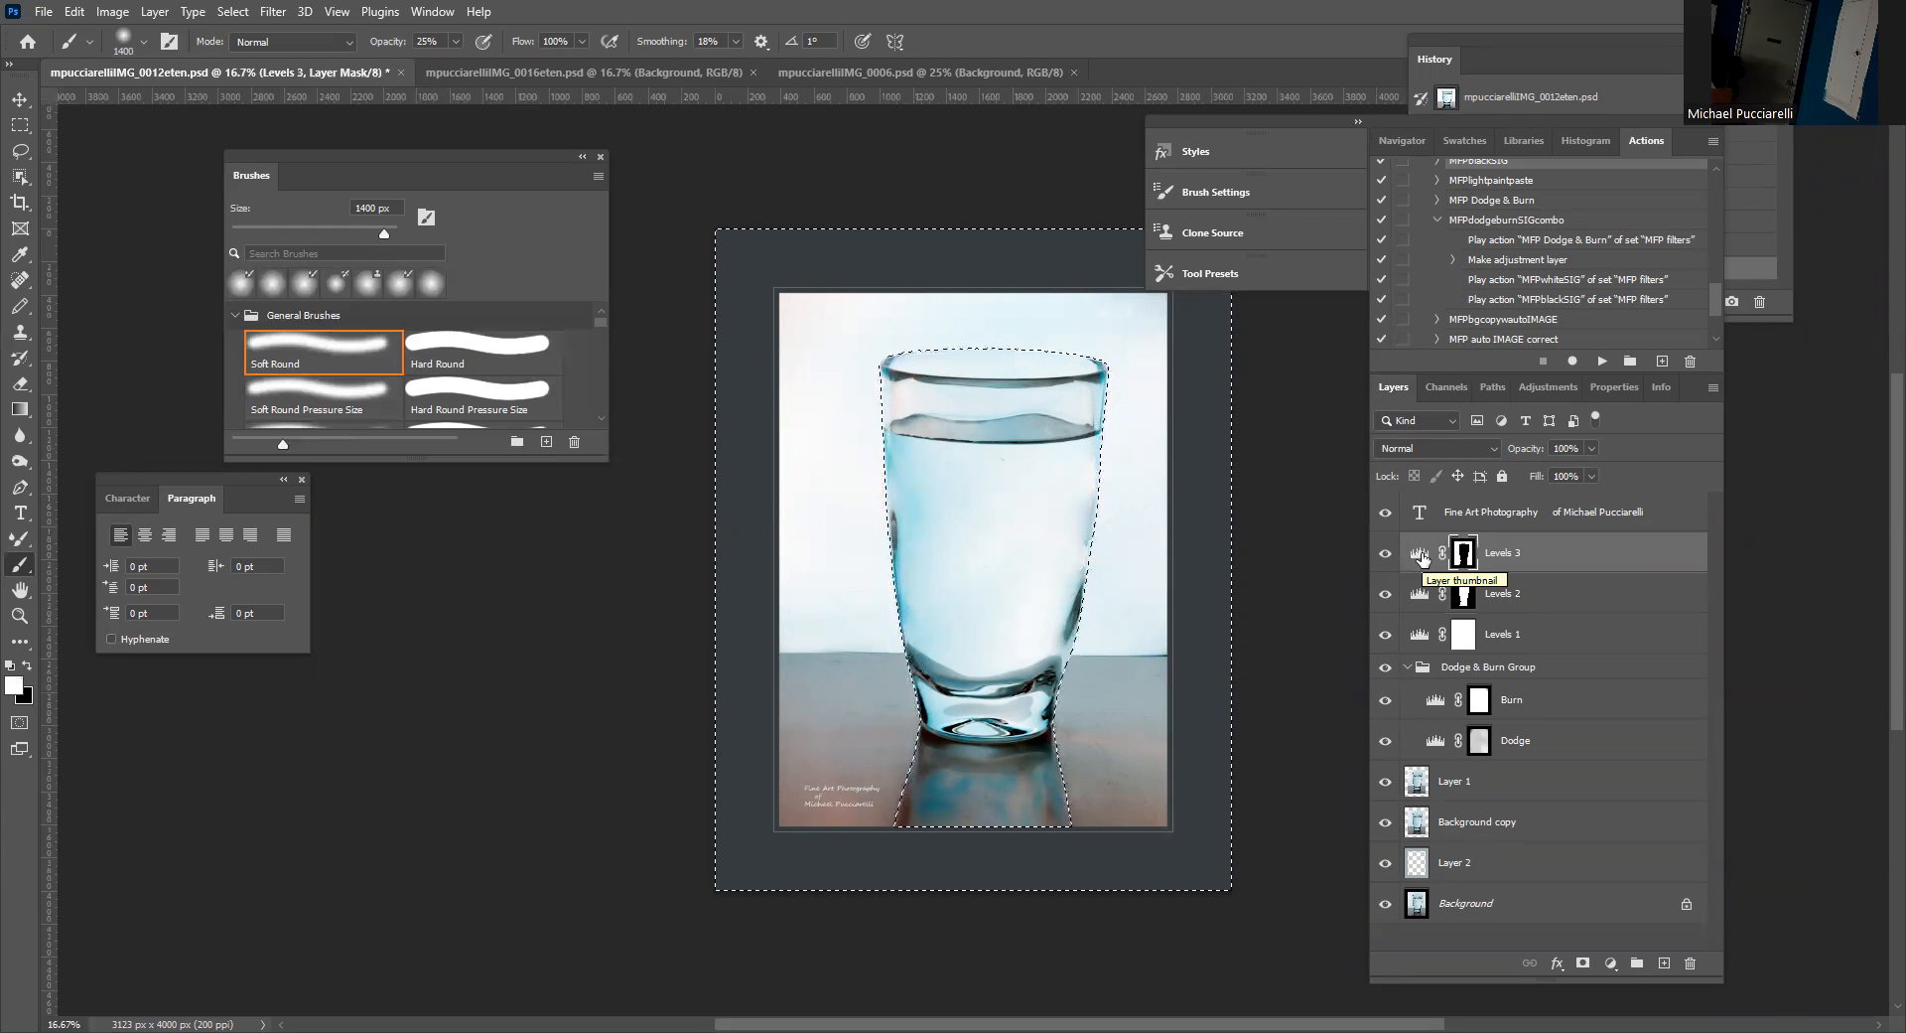
{"action": "key", "text": "ctrl+d"}
{"action": "left_click", "coordinate": [1420, 556]}
{"action": "left_click", "coordinate": [1420, 556], "text": "ctrl"}
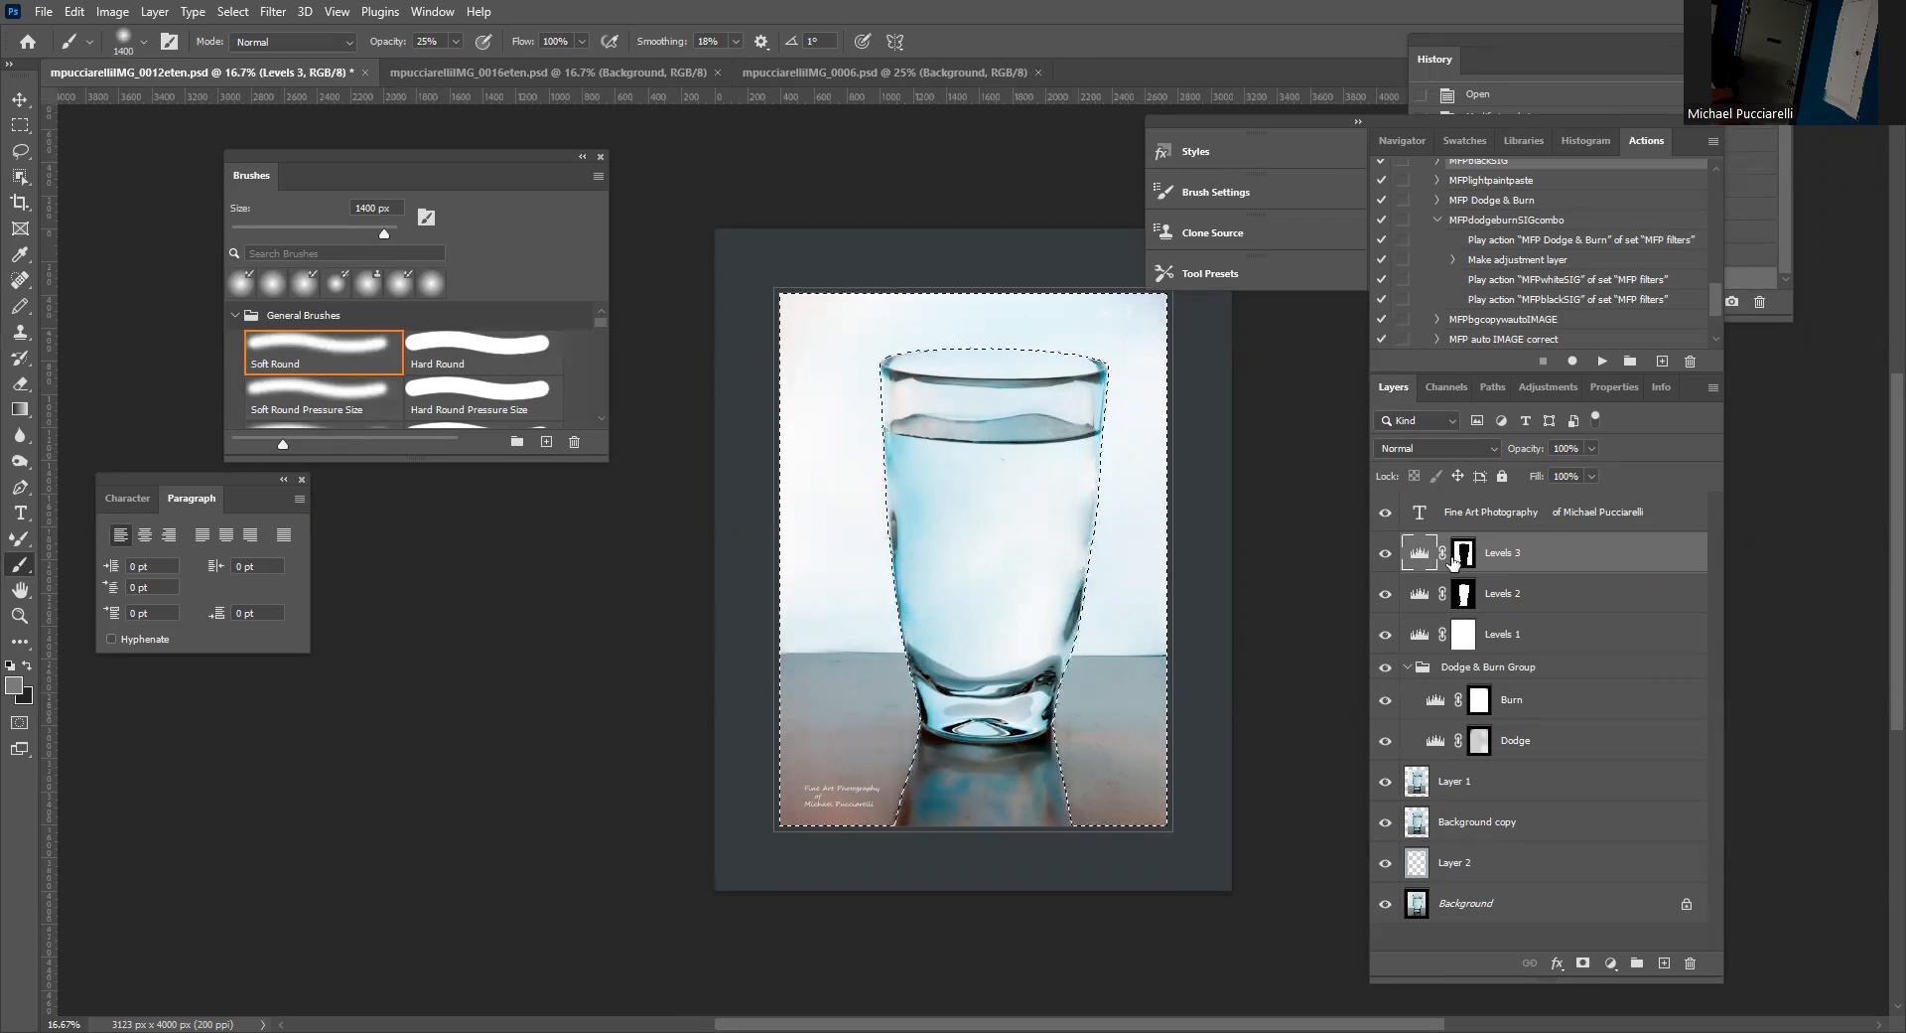
Darken the area around the glass by setting the Levels 3 midtones to 0.33, and return to the layer list.
{"action": "double_click", "coordinate": [1426, 556]}
{"action": "left_click_drag", "start_coordinate": [1593, 596], "coordinate": [1668, 600]}
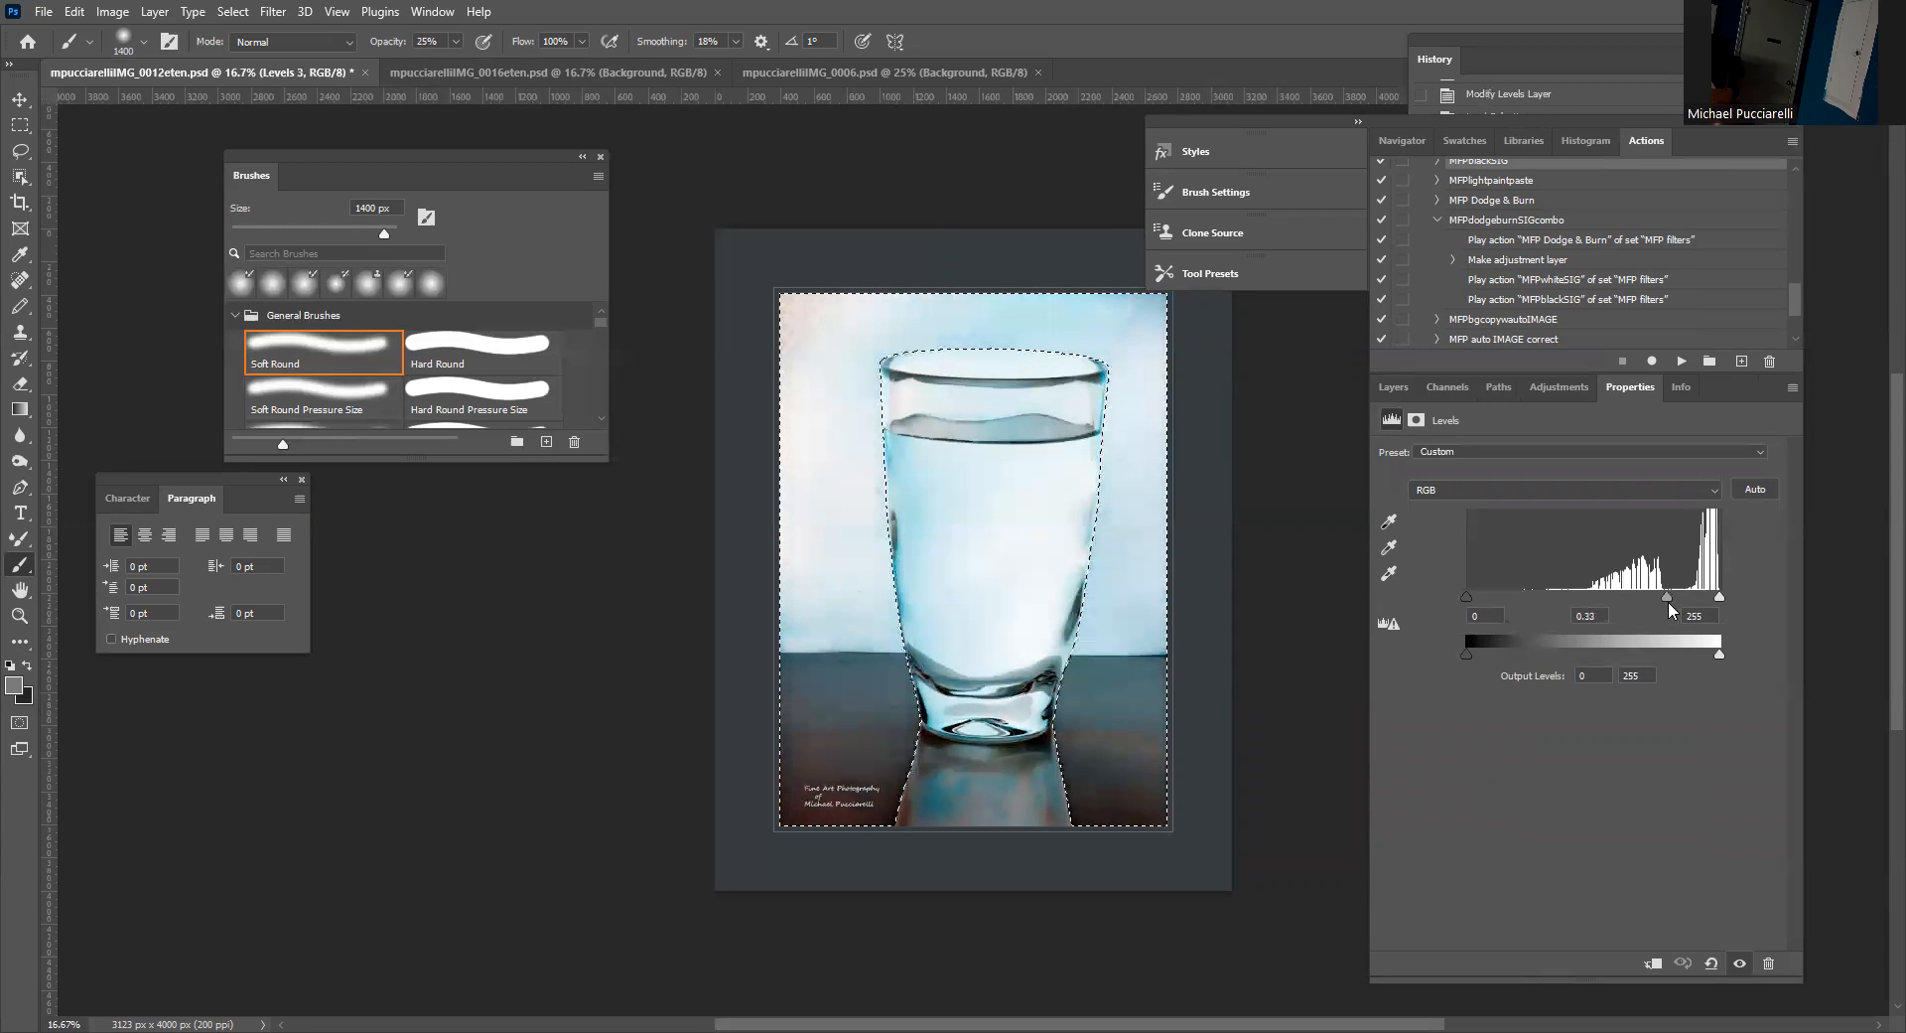
{"action": "left_click", "coordinate": [1390, 386]}
{"action": "scroll", "coordinate": [1519, 557], "scroll_direction": "down", "scroll_amount": 3}
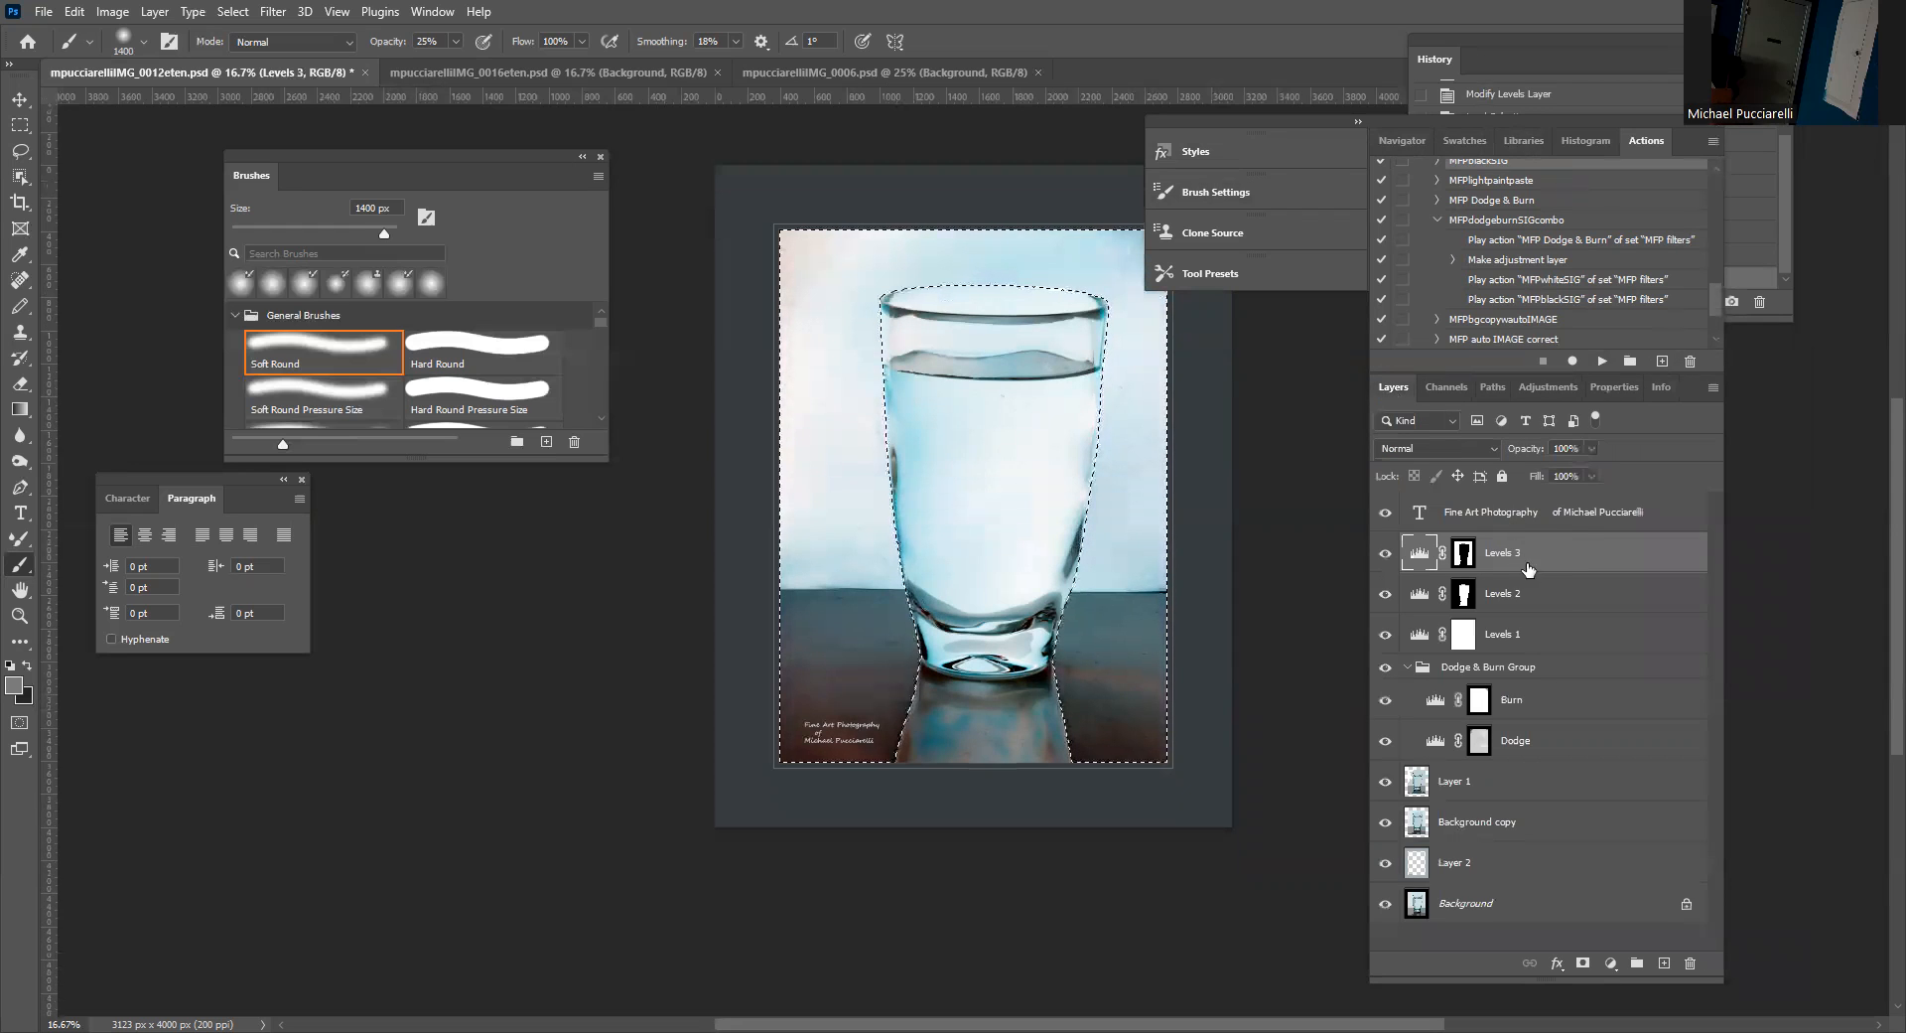
Make the Background layer active and deselect the area around the glass.
{"action": "left_click", "coordinate": [1425, 901]}
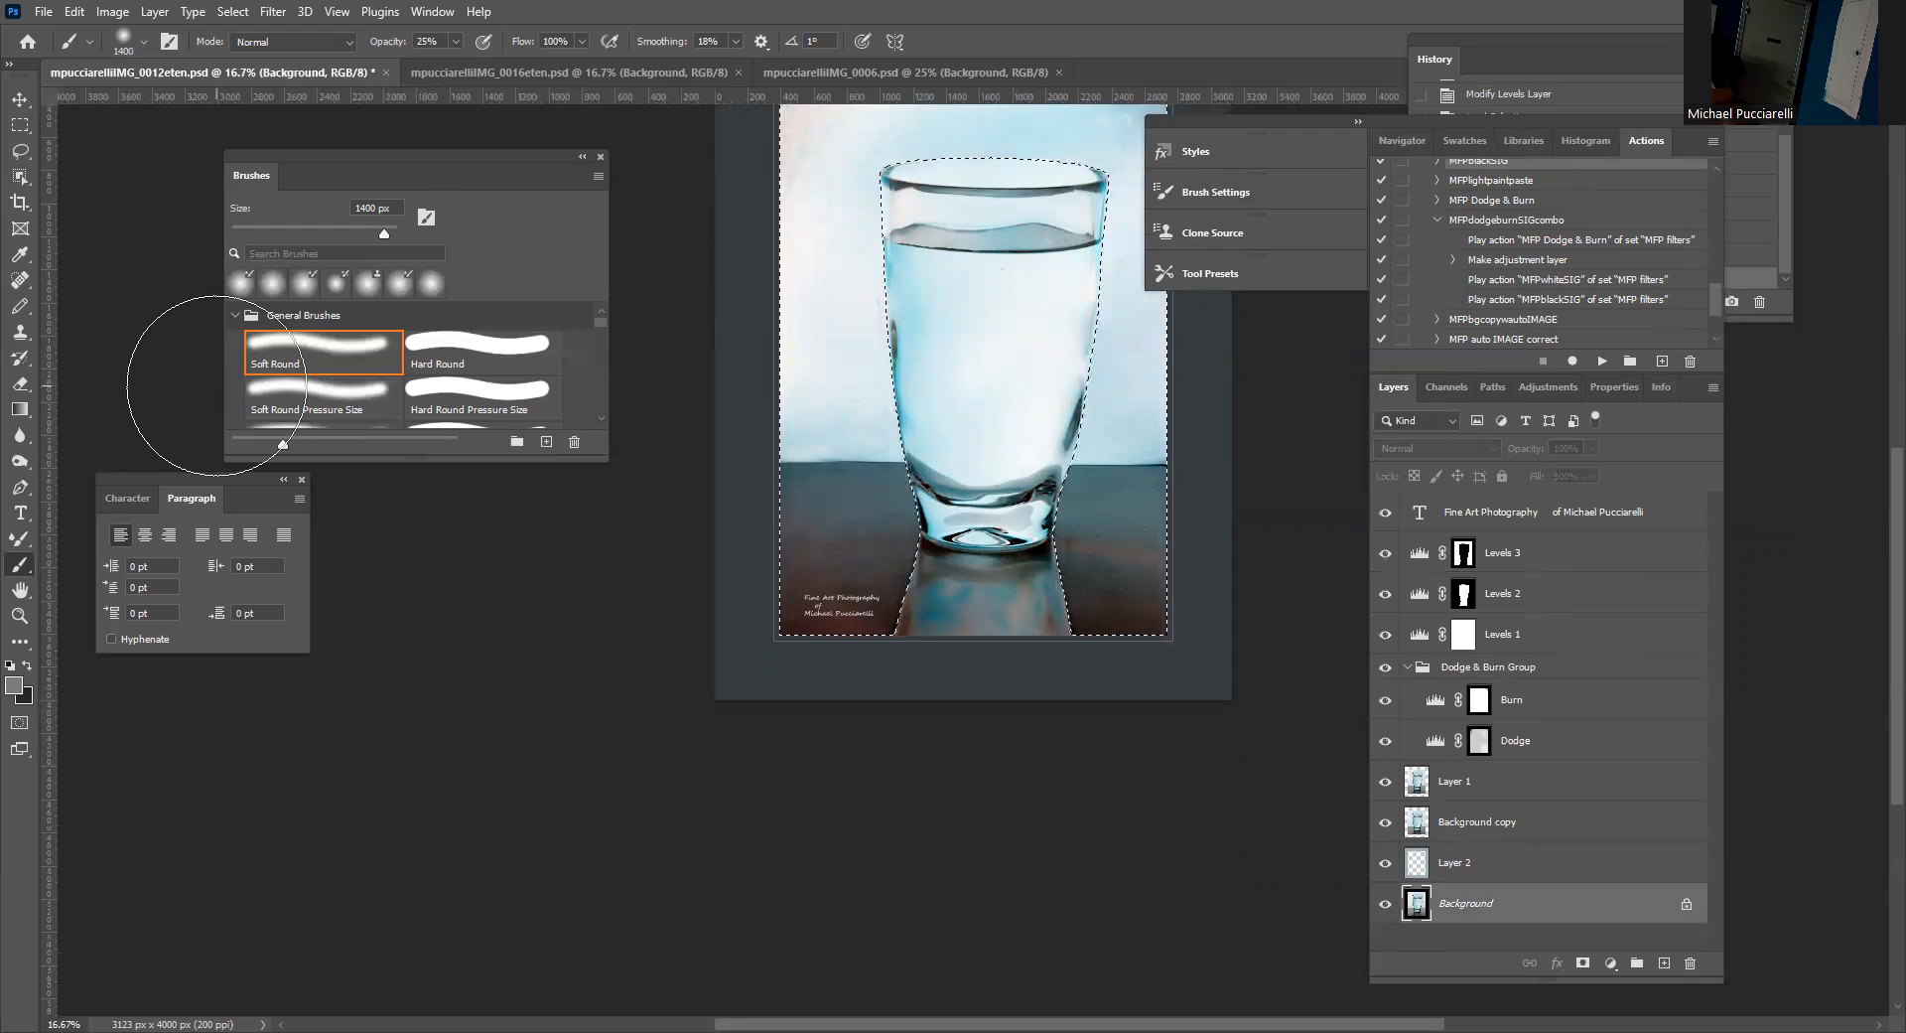
{"action": "right_click", "coordinate": [20, 538]}
{"action": "left_click", "coordinate": [109, 538]}
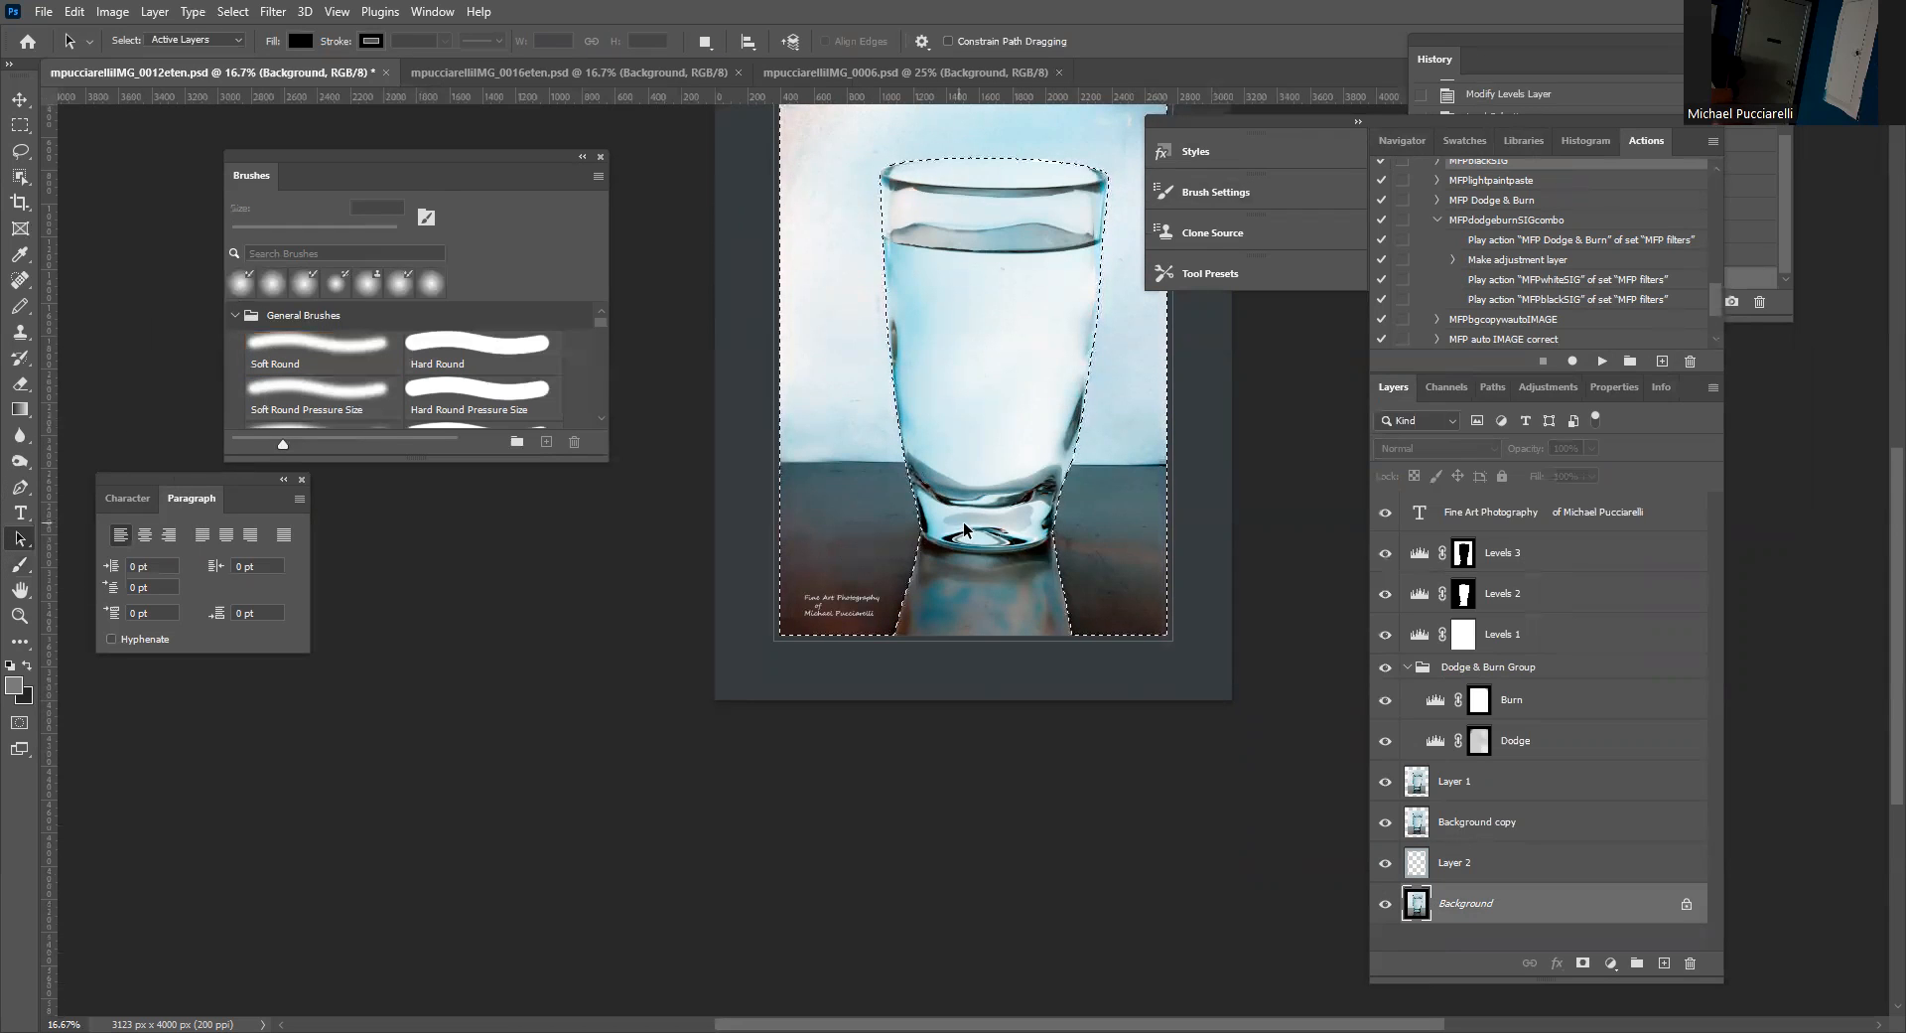
{"action": "key", "text": "ctrl+d"}
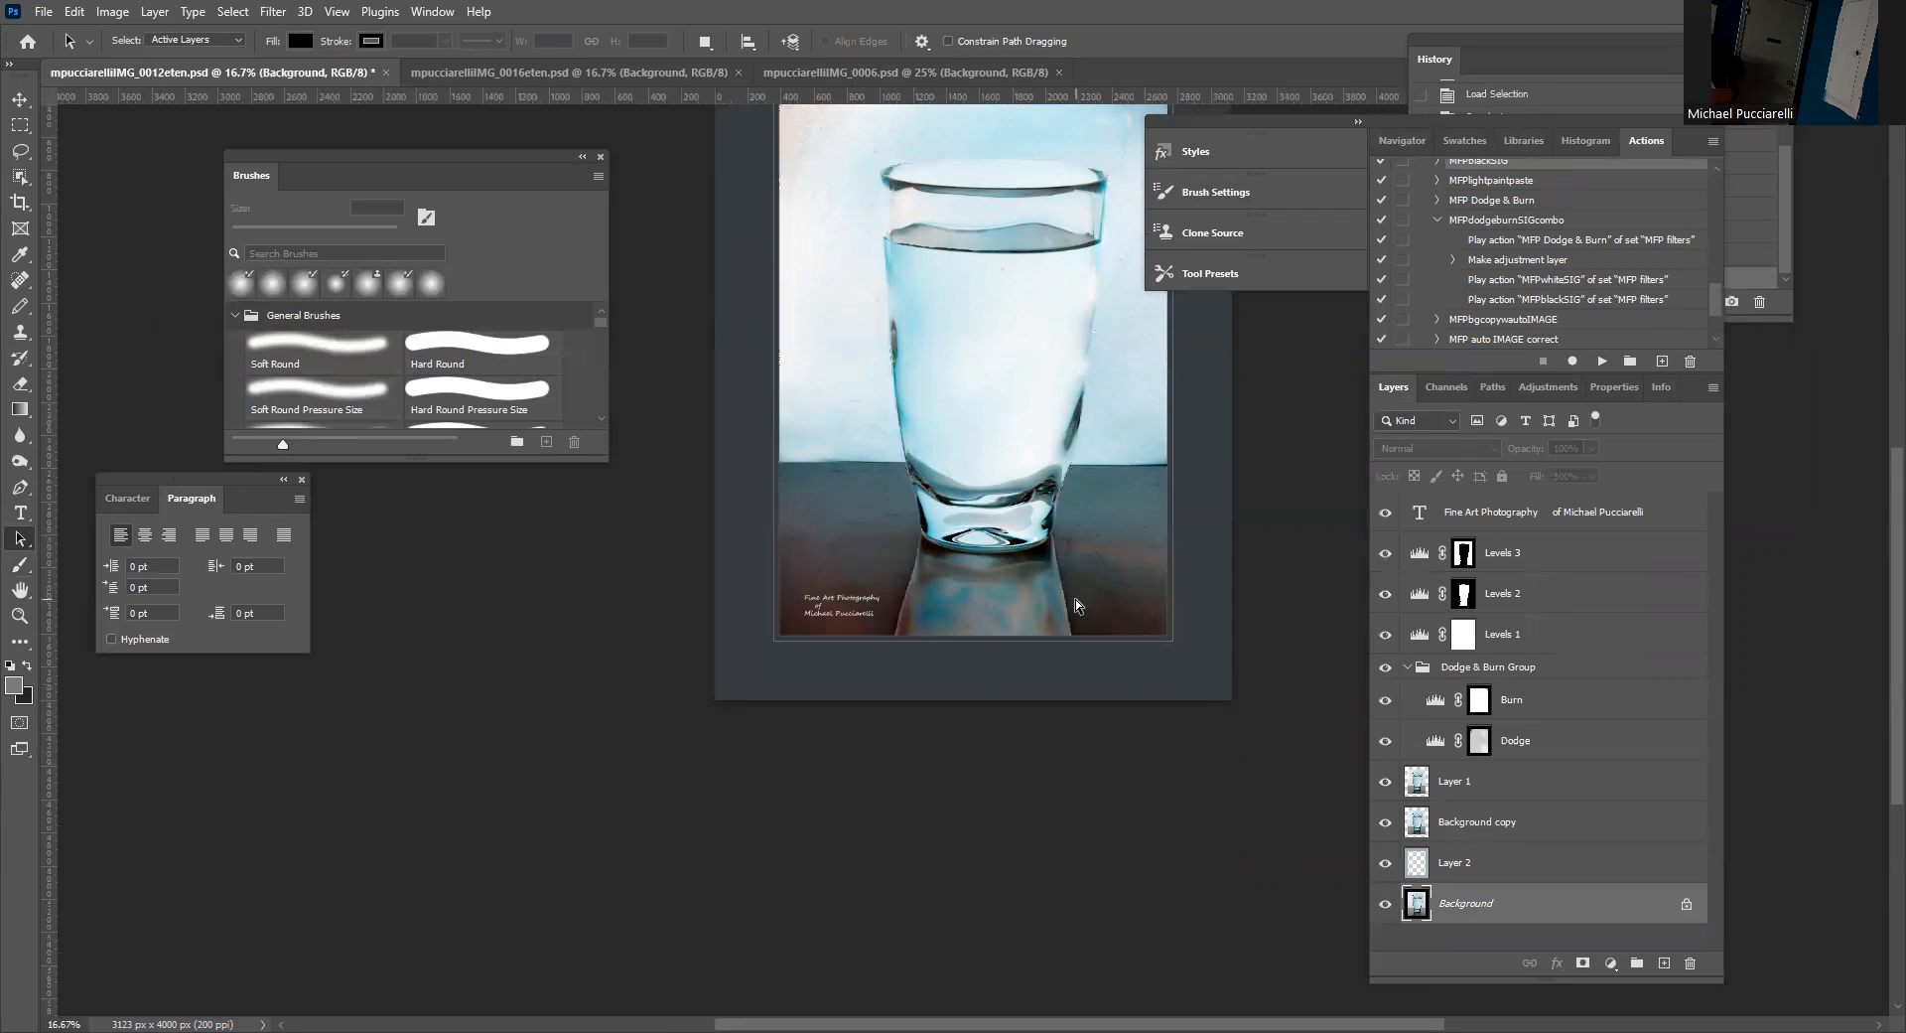
Return to the Brush tool and reduce the brush size to 200 px.
{"action": "left_click", "coordinate": [19, 566]}
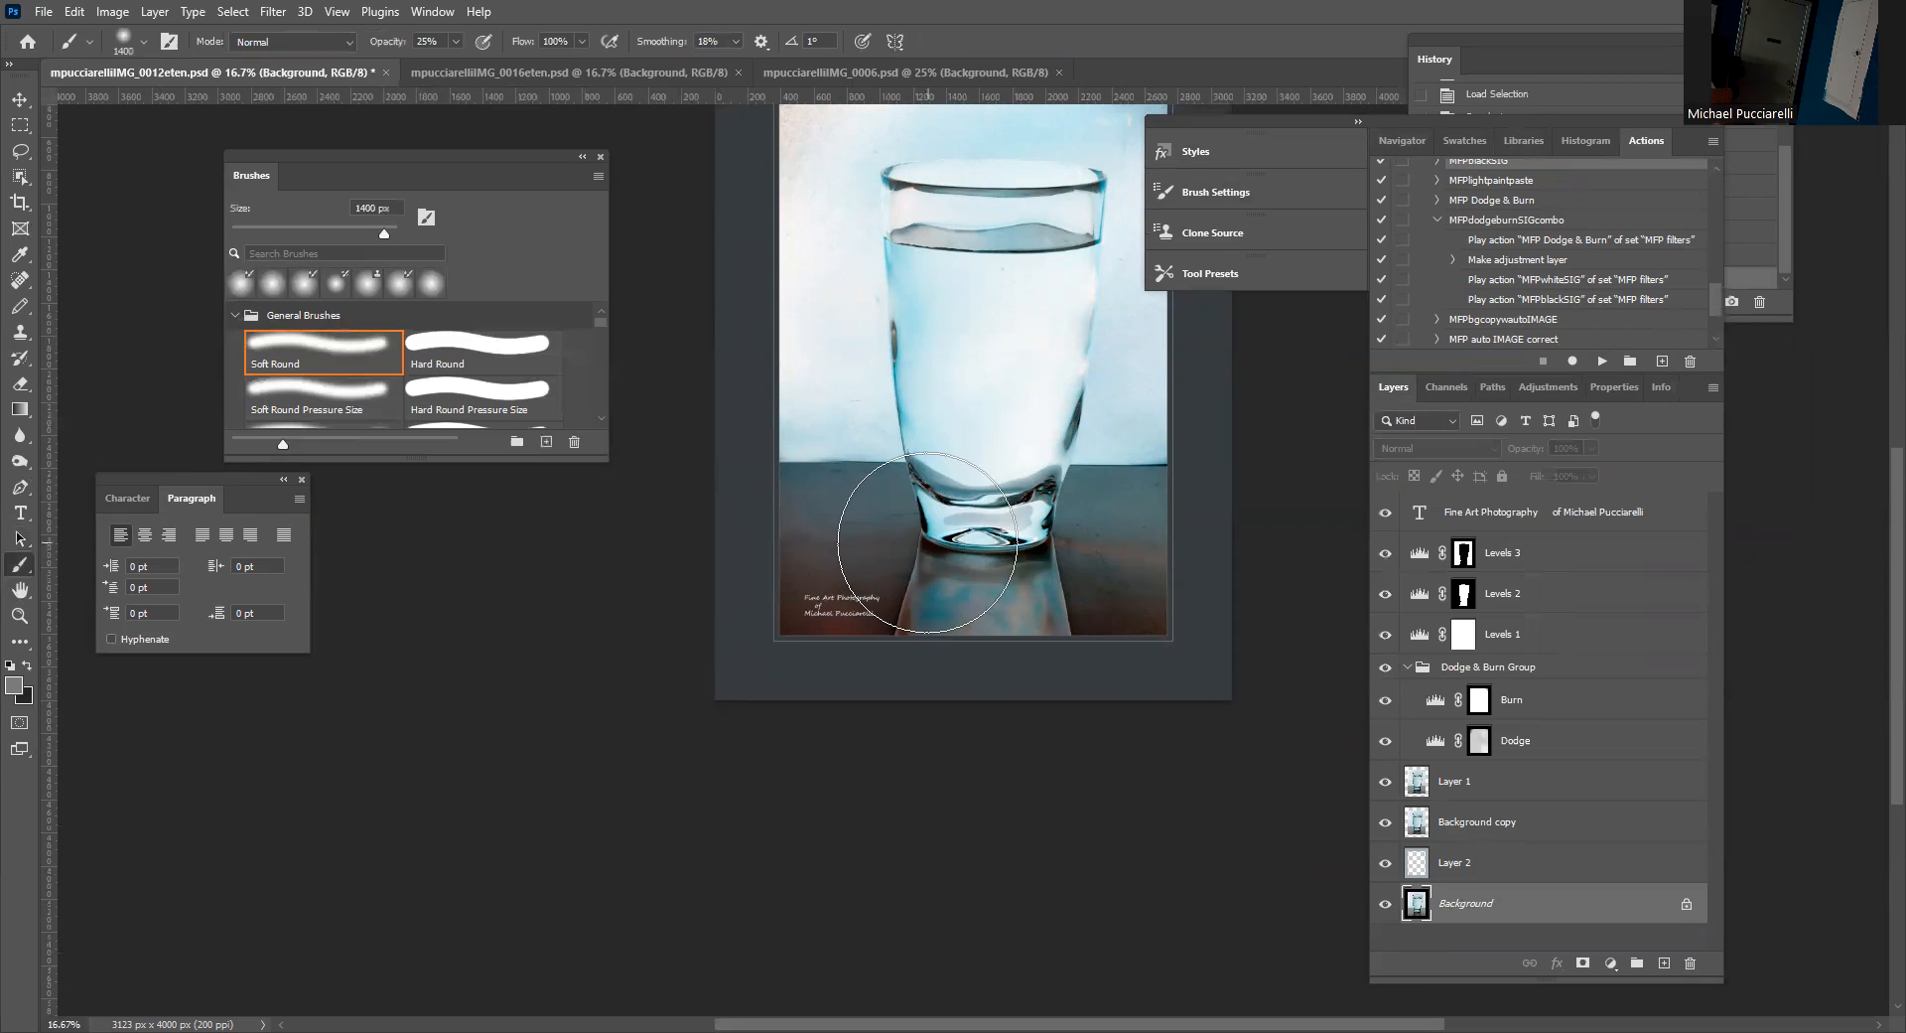
{"action": "key", "text": "bracketleft"}
{"action": "key", "text": "bracketleft"}
{"action": "key", "text": "bracketleft"}
{"action": "key", "text": "bracketleft"}
{"action": "key", "text": "bracketleft"}
{"action": "key", "text": "bracketleft"}
{"action": "key", "text": "bracketleft"}
{"action": "key", "text": "bracketleft"}
{"action": "key", "text": "bracketleft"}
{"action": "key", "text": "bracketleft"}
{"action": "key", "text": "bracketleft"}
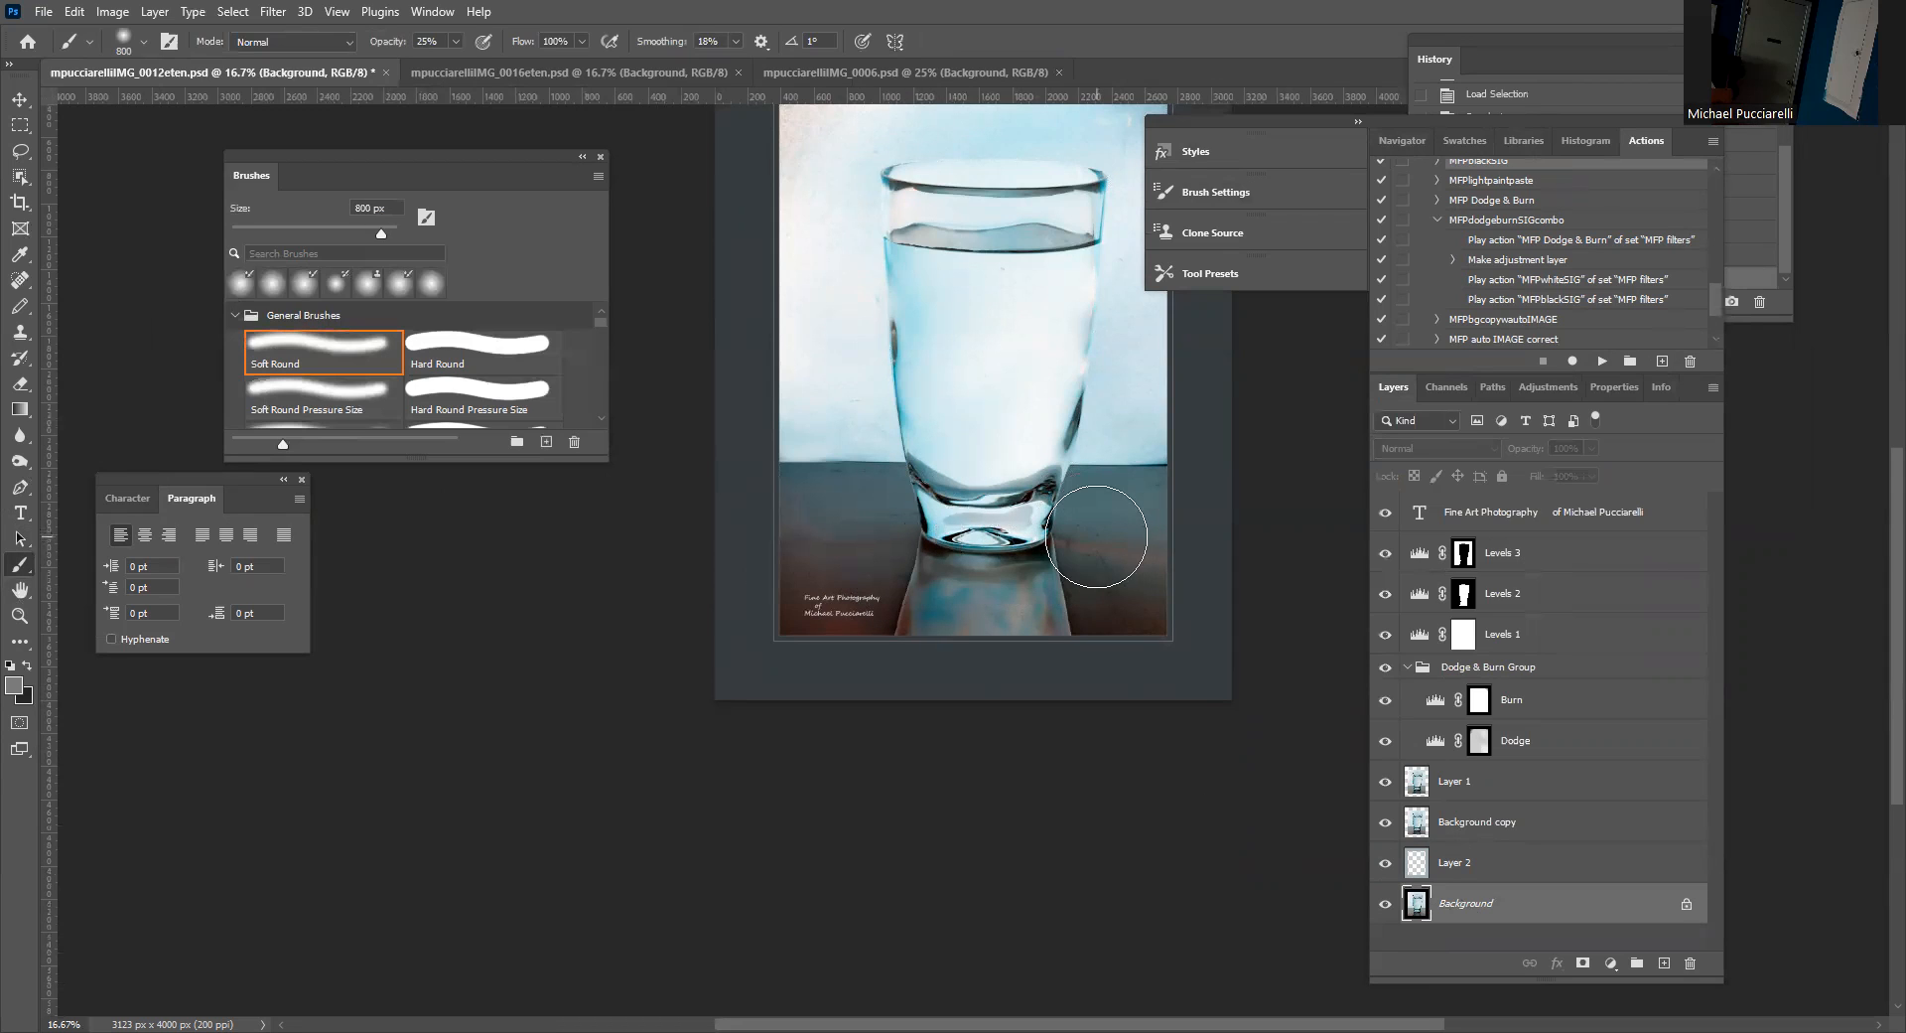
{"action": "key", "text": "bracketleft"}
{"action": "key", "text": "bracketleft"}
{"action": "key", "text": "ctrl+d"}
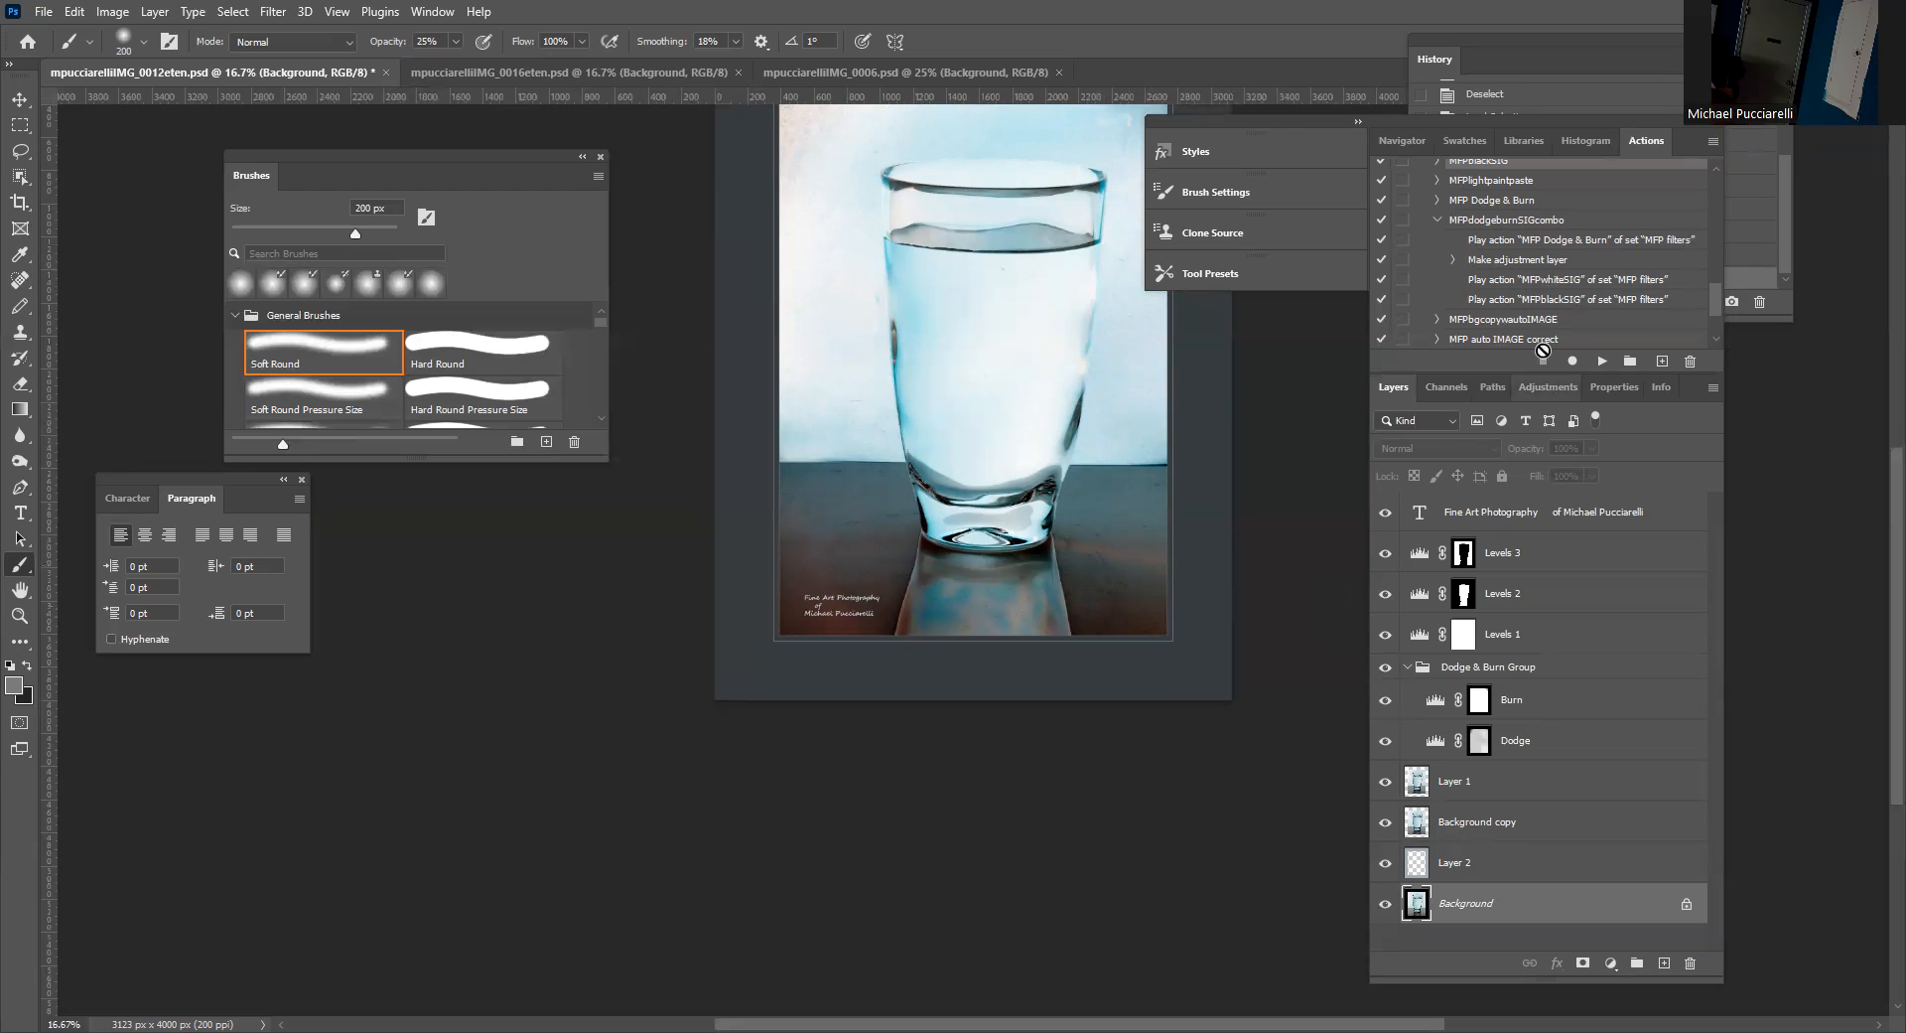
Rearrange the floating palettes to make the action list taller, and collapse the MFP filters action set.
{"action": "left_click_drag", "start_coordinate": [1416, 116], "coordinate": [1174, 74]}
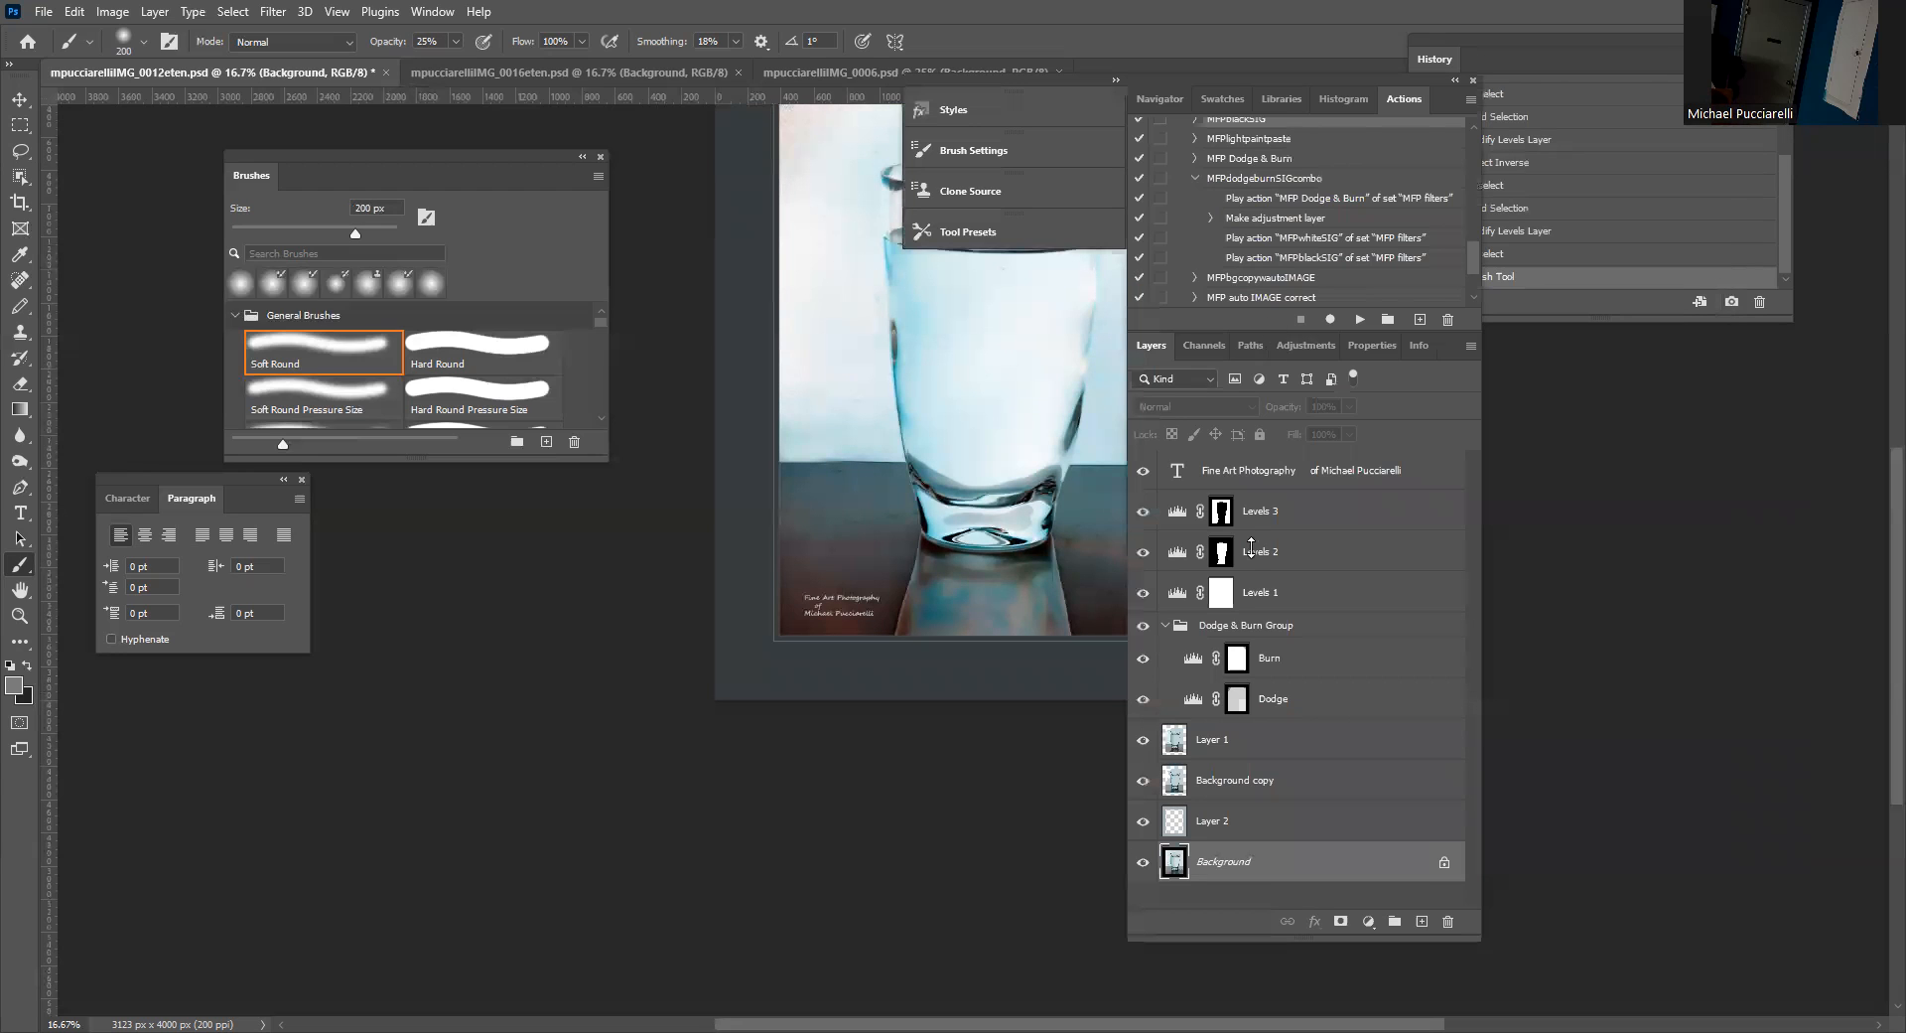
{"action": "left_click_drag", "start_coordinate": [1251, 544], "coordinate": [1254, 546]}
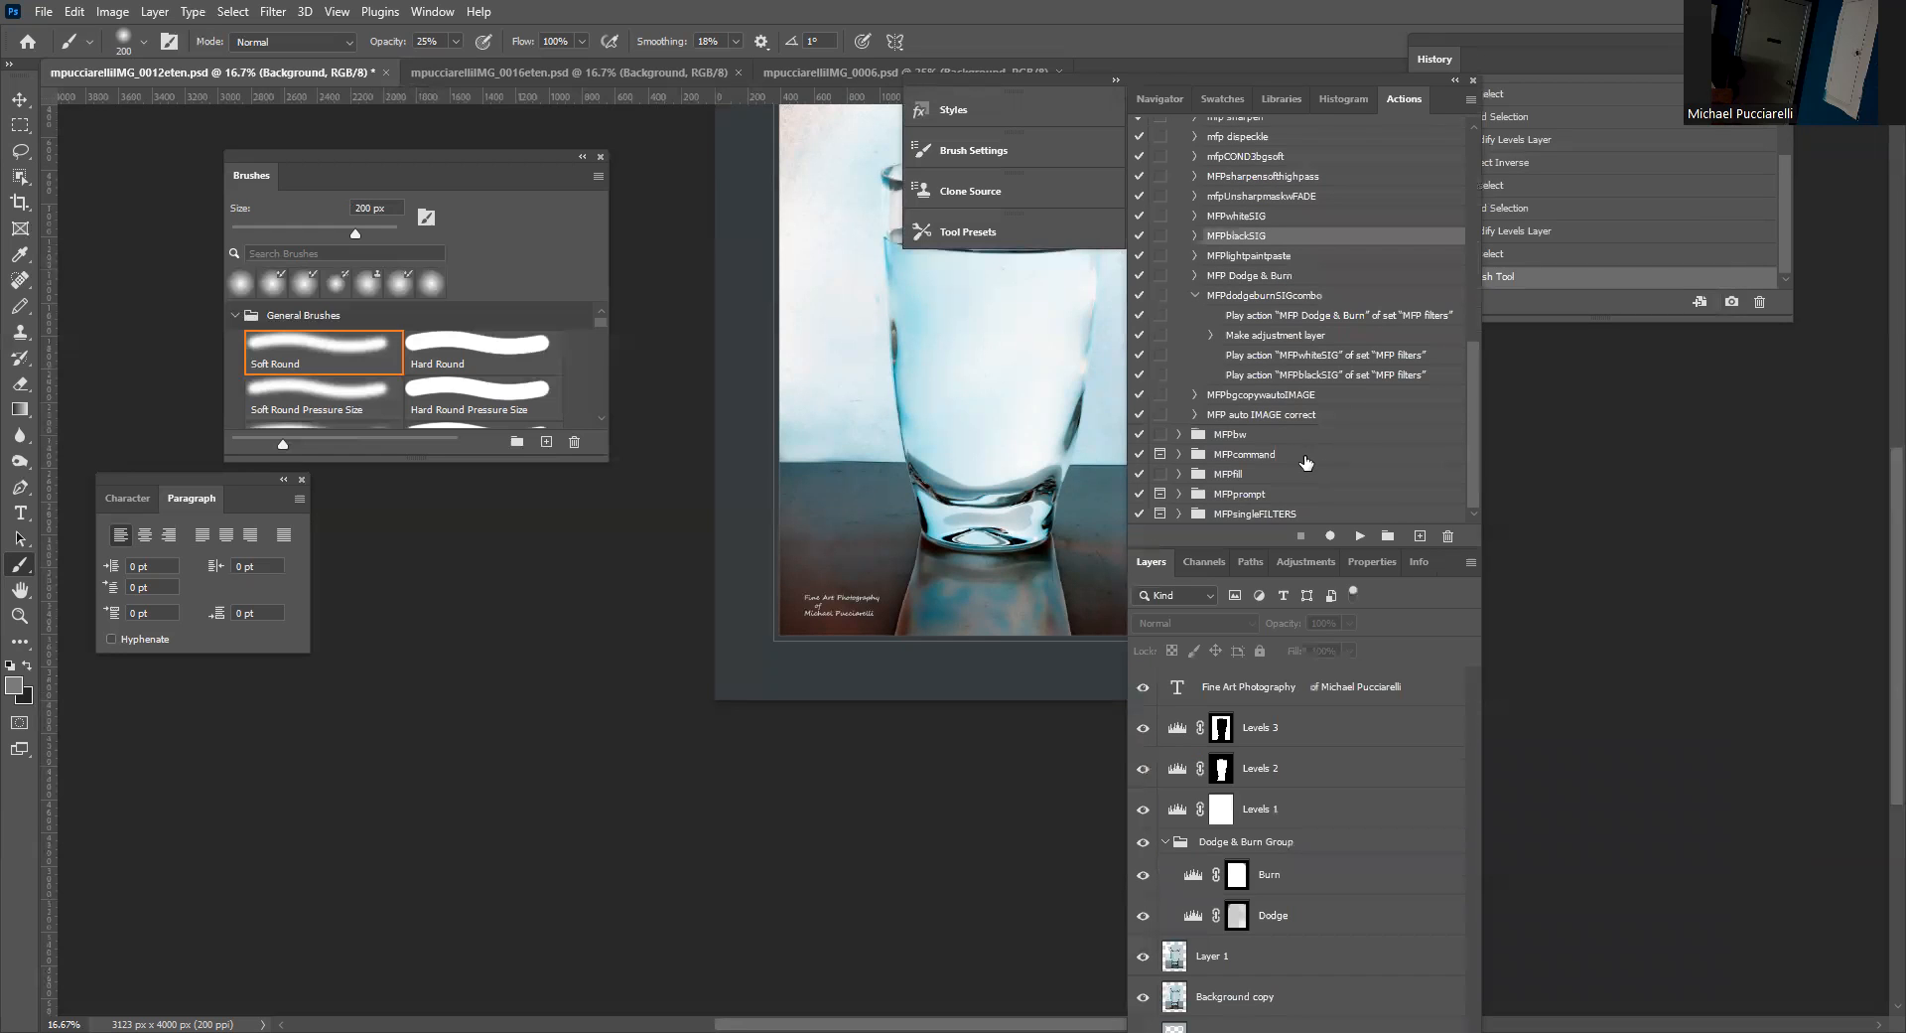
{"action": "scroll", "coordinate": [1305, 456], "scroll_direction": "up", "scroll_amount": 3}
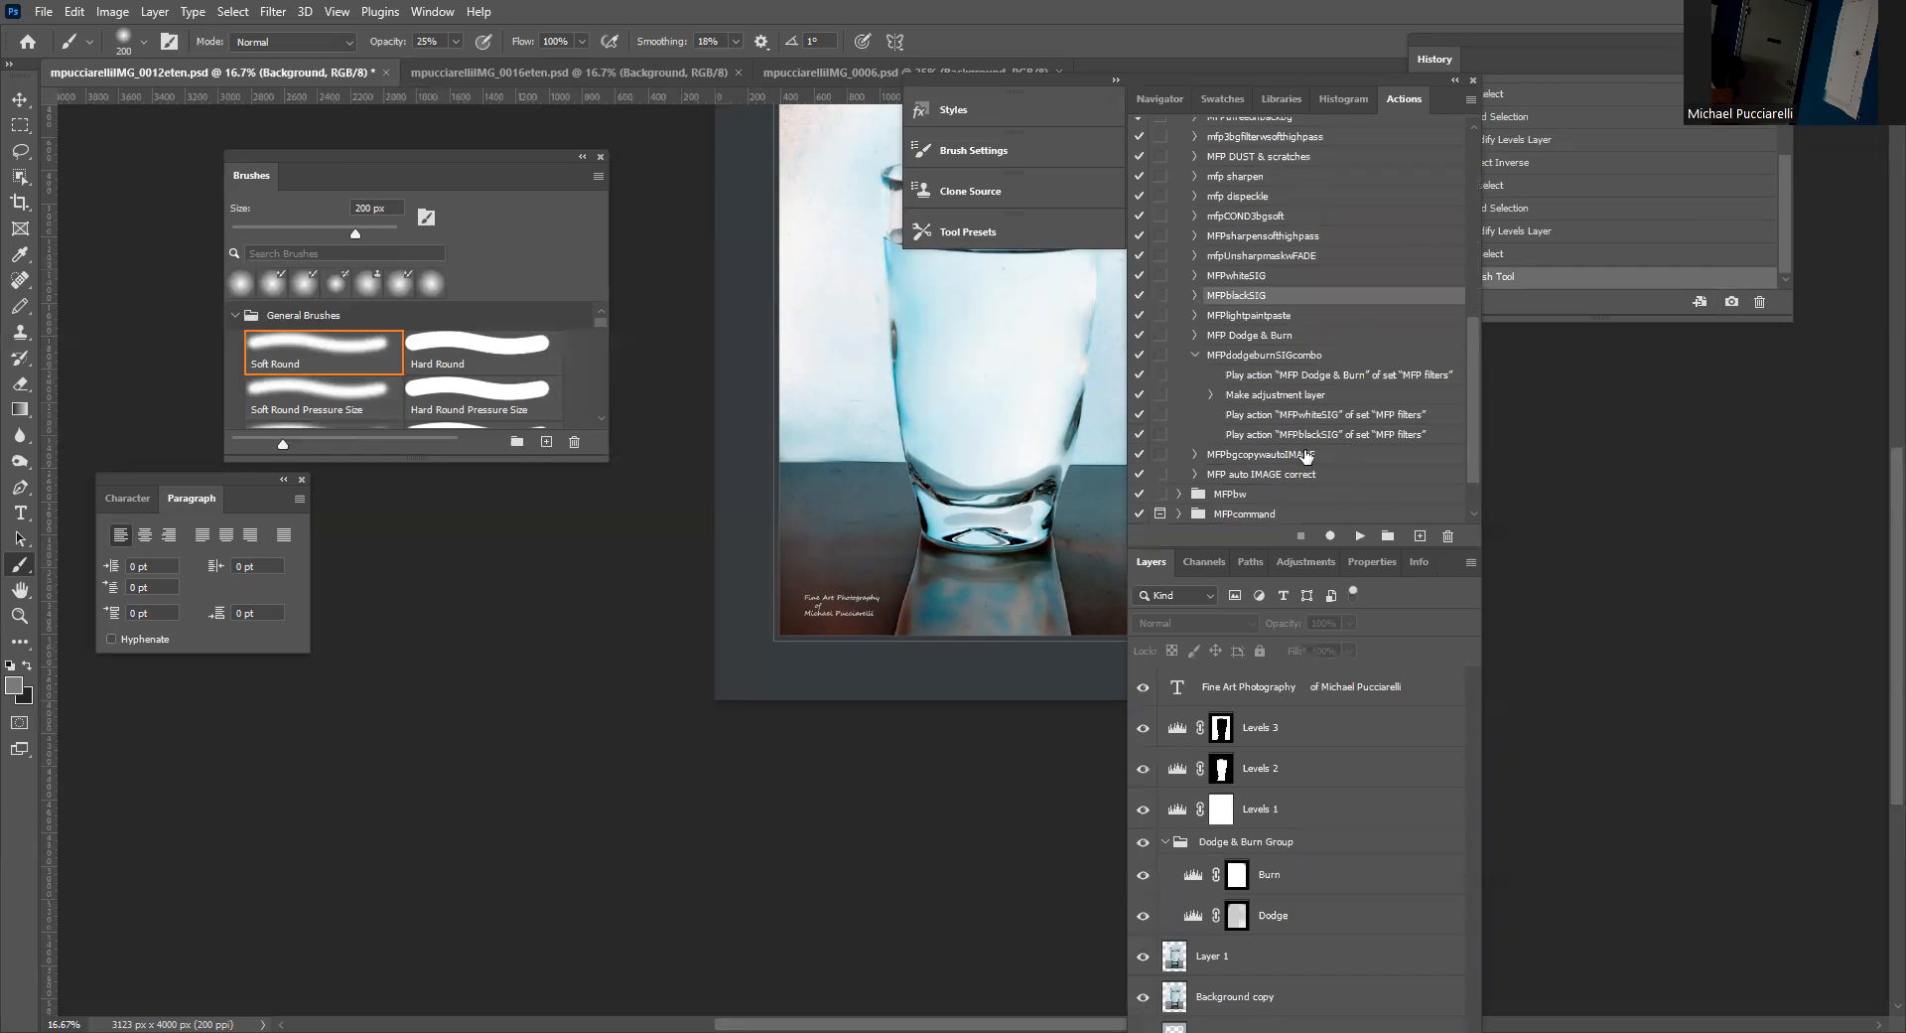
{"action": "scroll", "coordinate": [1306, 456], "scroll_direction": "up", "scroll_amount": 8}
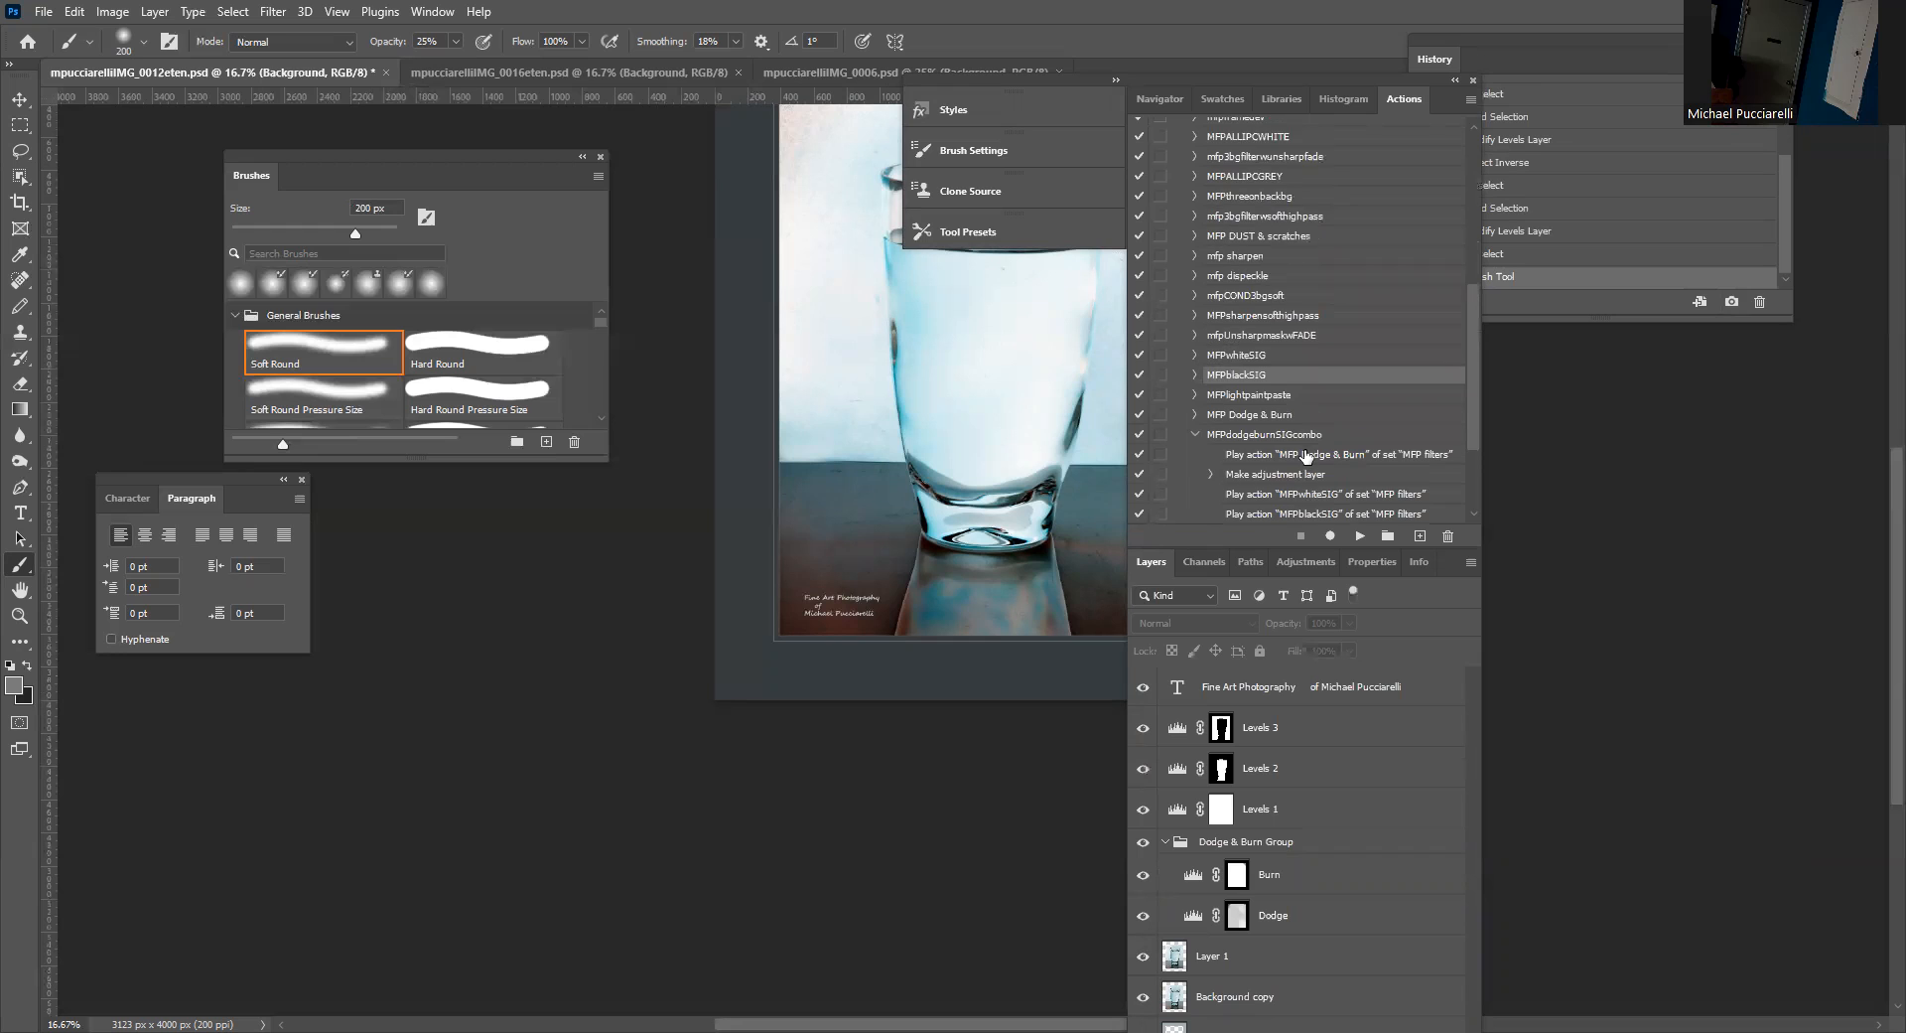
{"action": "scroll", "coordinate": [1306, 456], "scroll_direction": "up", "scroll_amount": 6}
{"action": "scroll", "coordinate": [1306, 456], "scroll_direction": "up", "scroll_amount": 4}
{"action": "left_click", "coordinate": [1177, 204]}
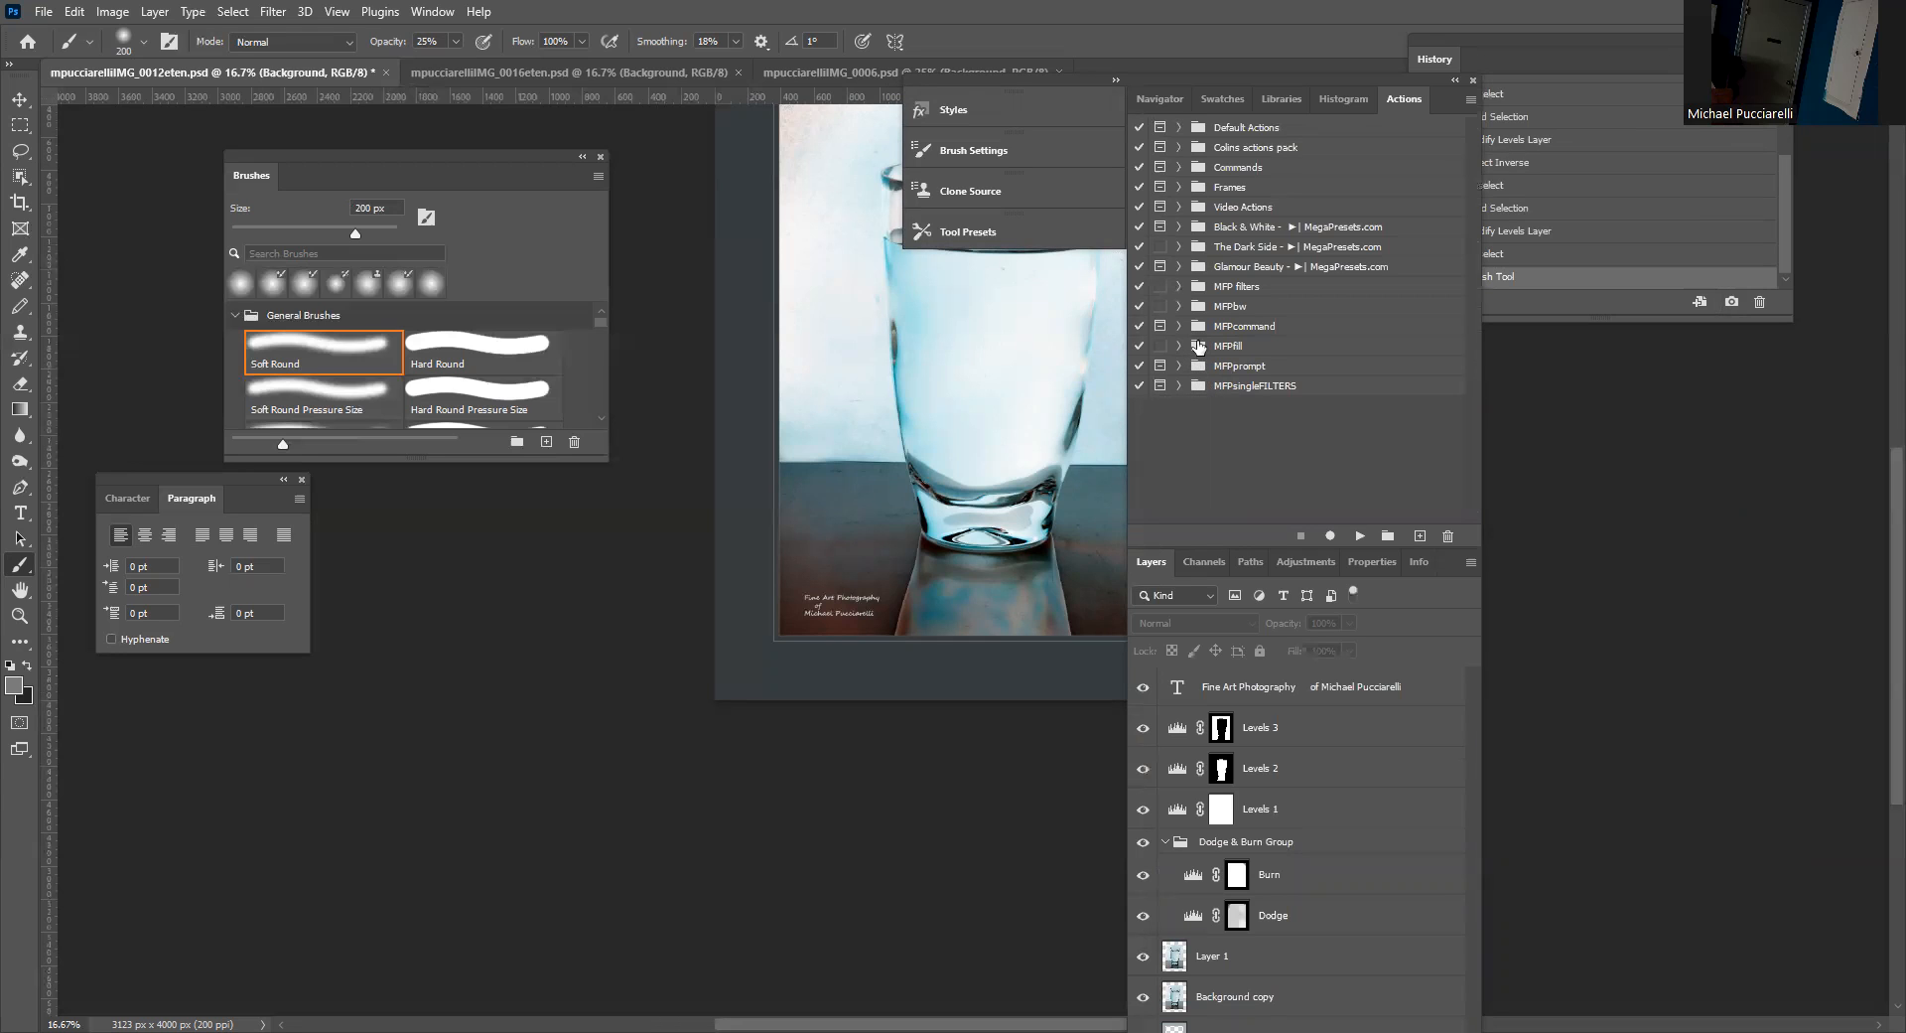
Examine the actions stored in the MFP filters set, and collapse the set again.
{"action": "left_click", "coordinate": [1180, 287]}
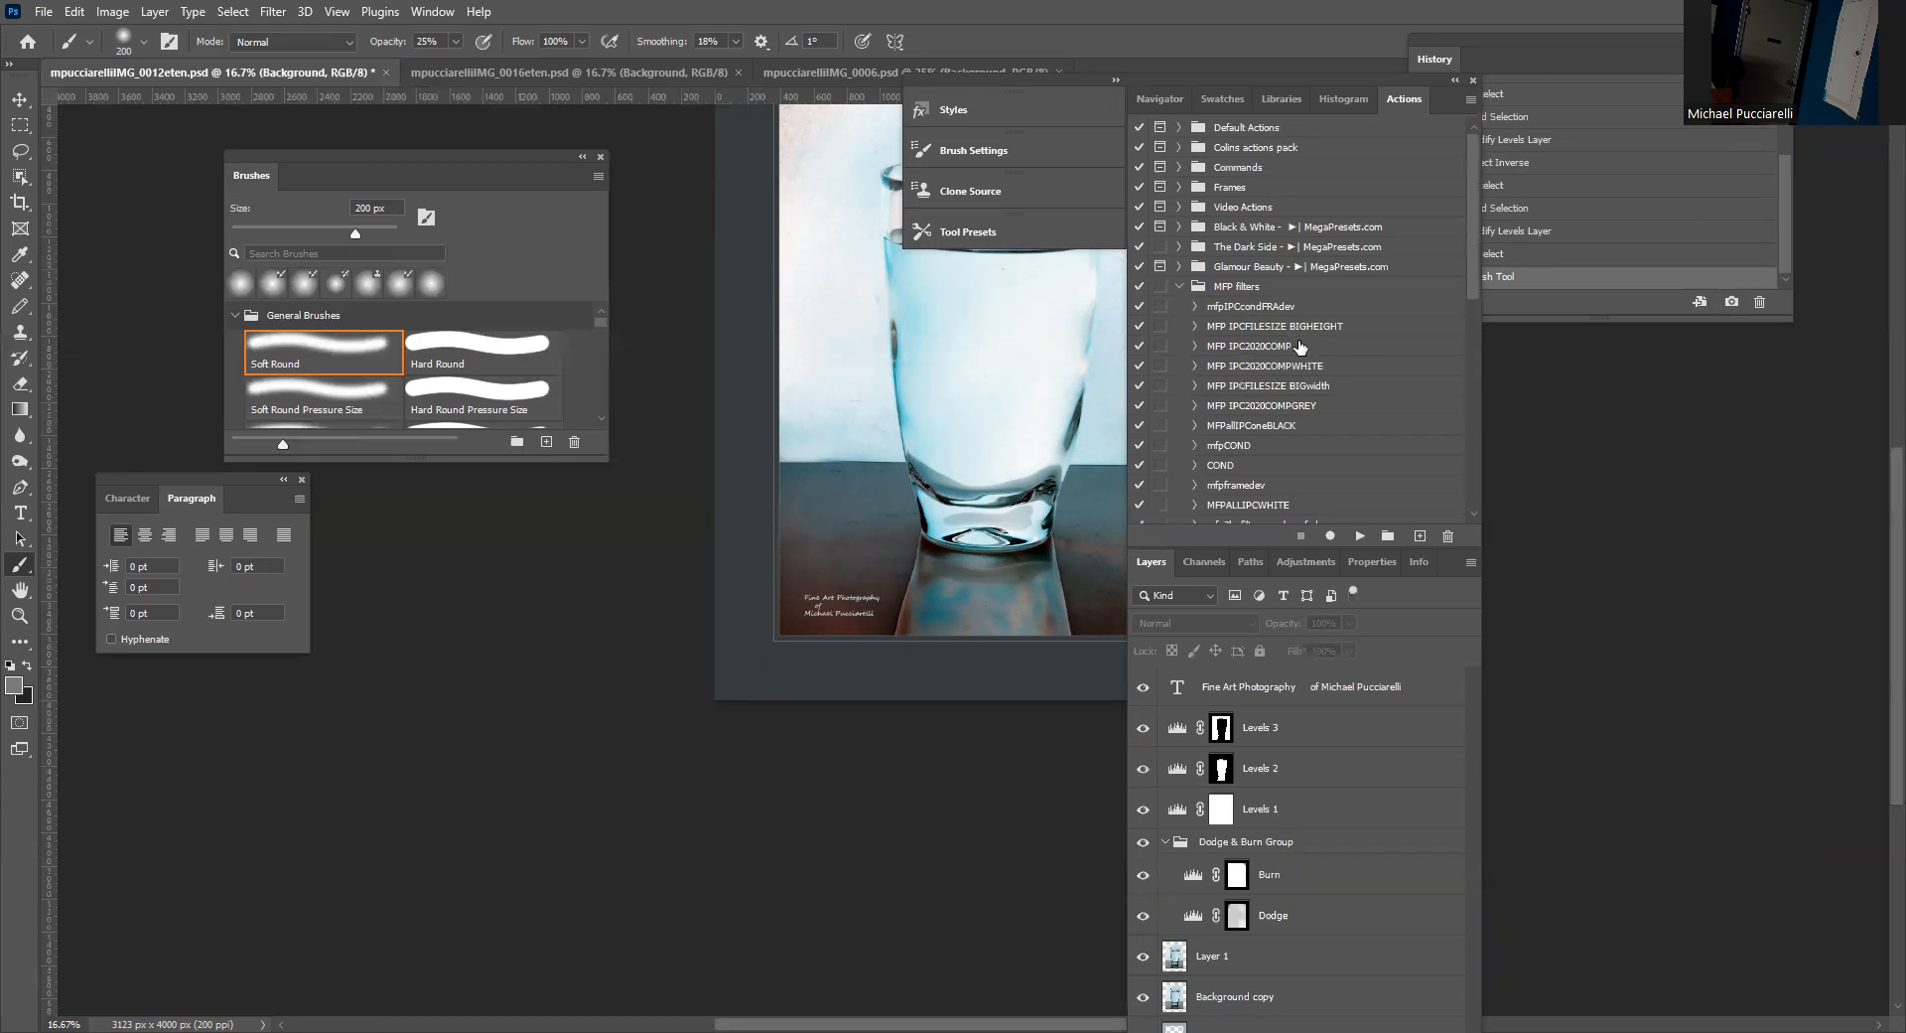
{"action": "scroll", "coordinate": [1340, 352], "scroll_direction": "down", "scroll_amount": 4}
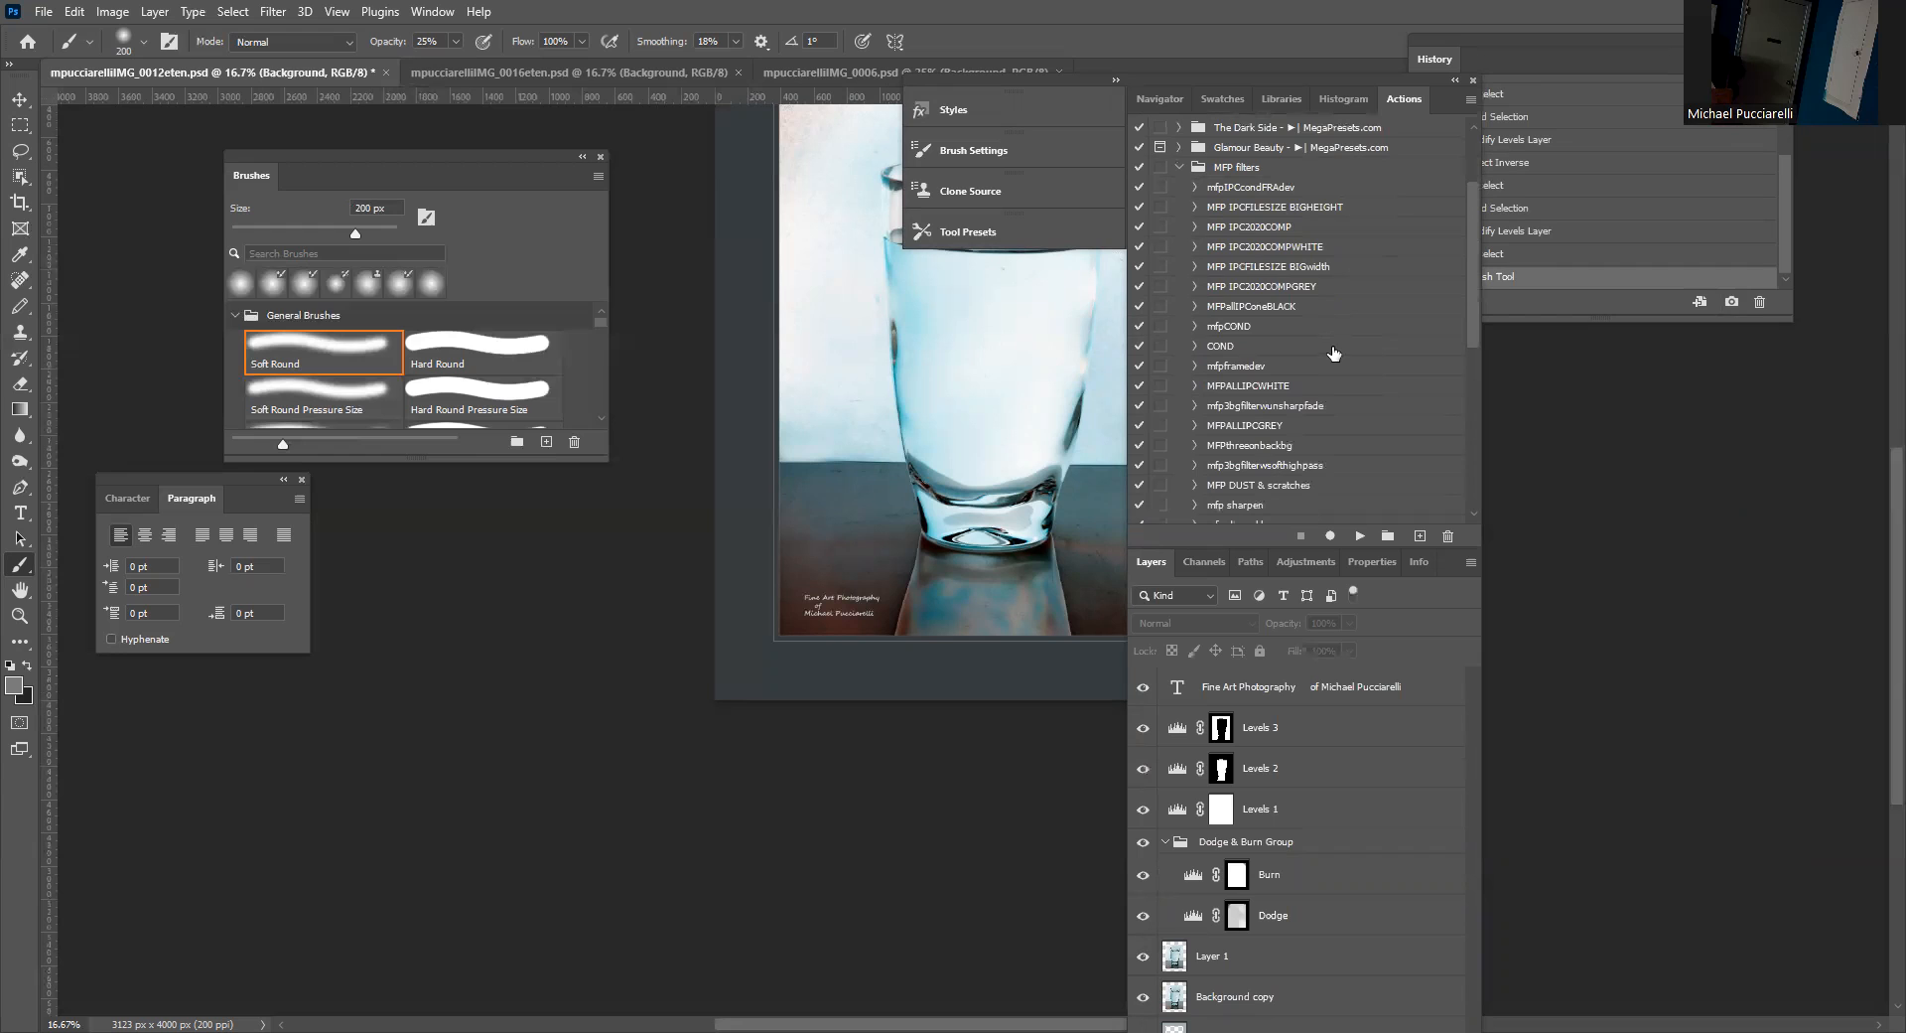
{"action": "scroll", "coordinate": [1332, 349], "scroll_direction": "down", "scroll_amount": 3}
{"action": "scroll", "coordinate": [1326, 348], "scroll_direction": "down", "scroll_amount": 5}
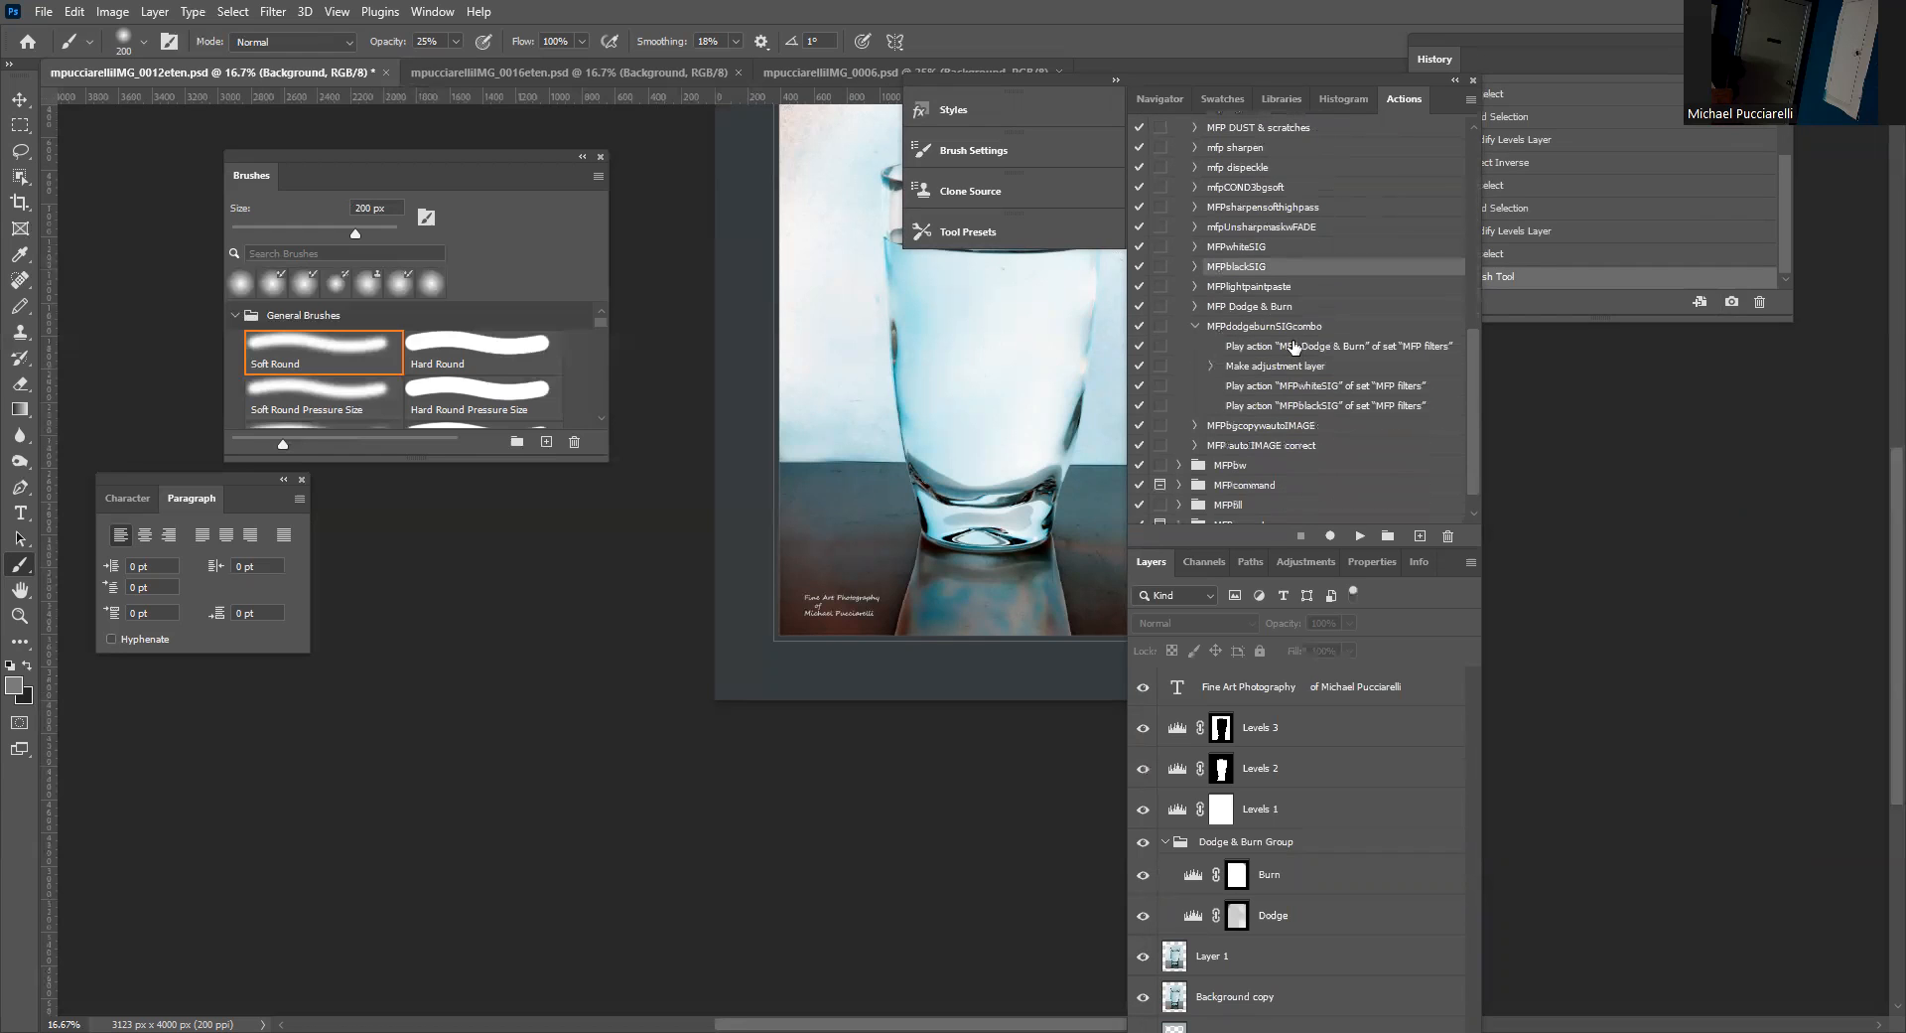
{"action": "scroll", "coordinate": [1304, 386], "scroll_direction": "up", "scroll_amount": 3}
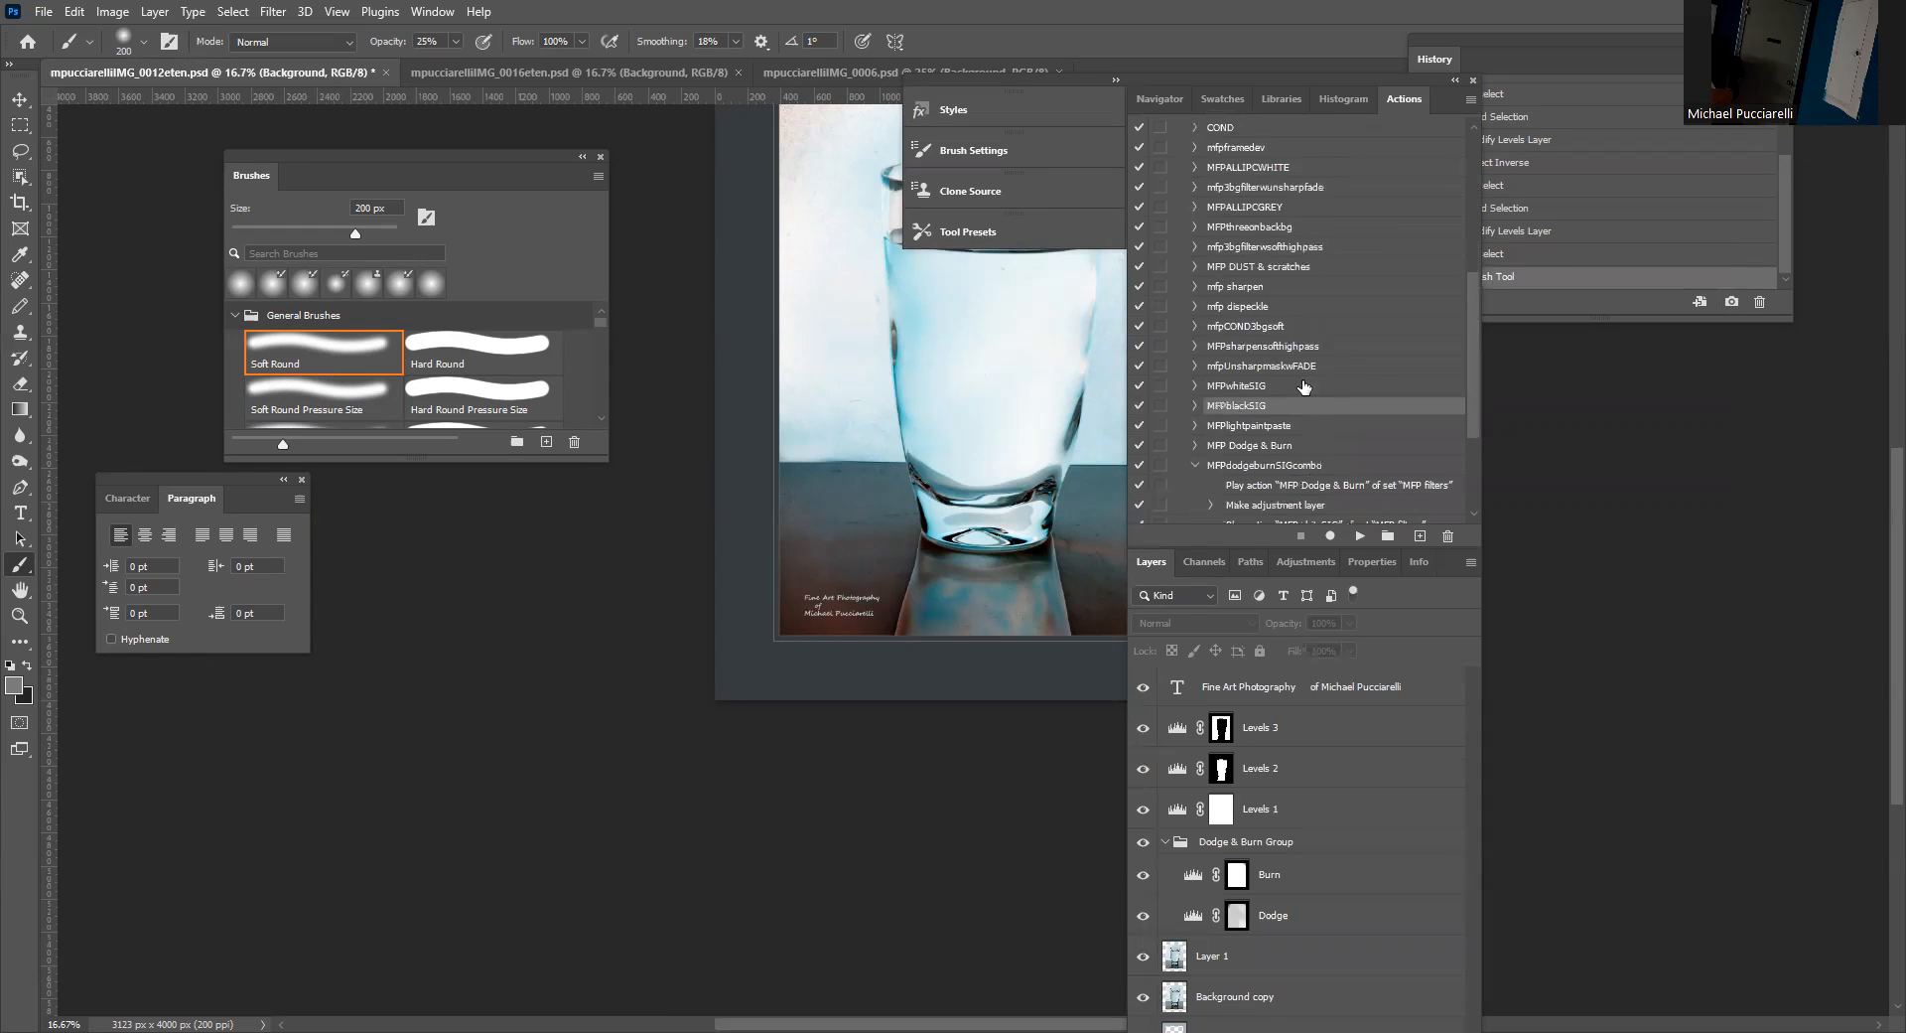
{"action": "scroll", "coordinate": [1236, 289], "scroll_direction": "up", "scroll_amount": 5}
{"action": "scroll", "coordinate": [1231, 278], "scroll_direction": "up", "scroll_amount": 2}
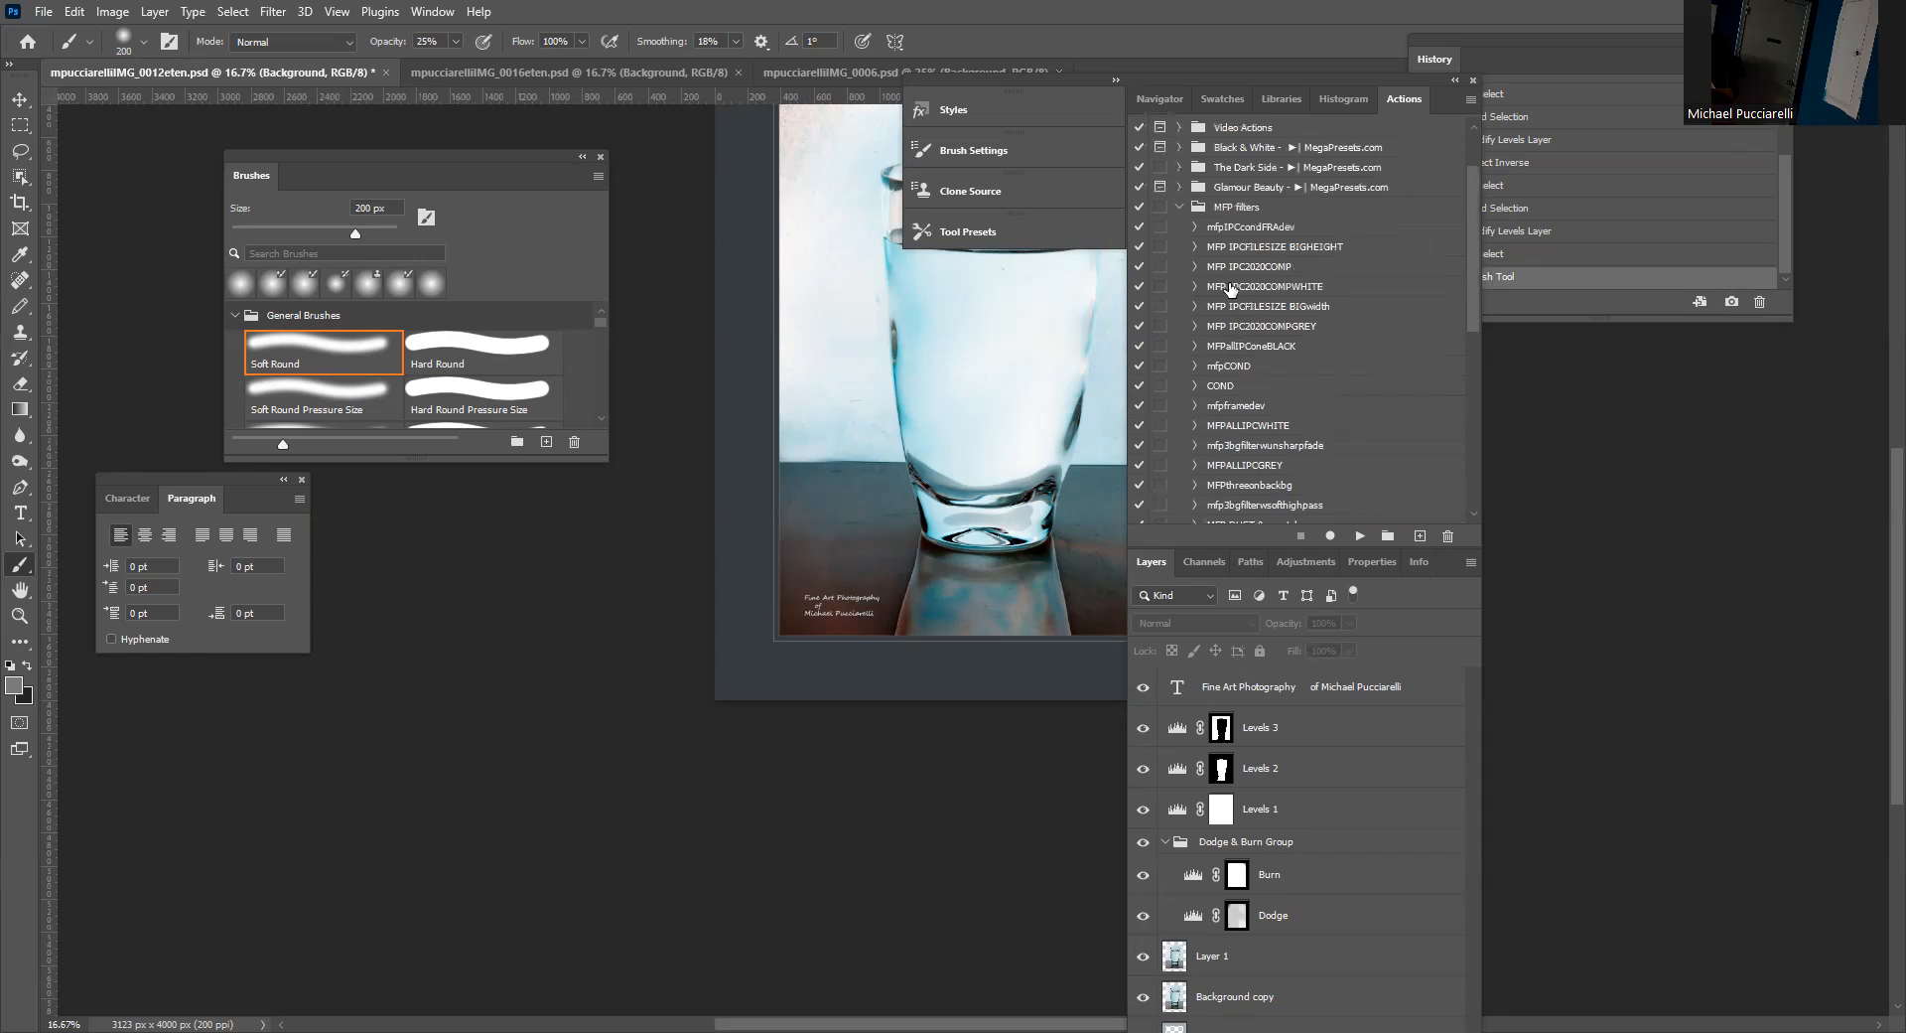
{"action": "left_click", "coordinate": [1181, 206]}
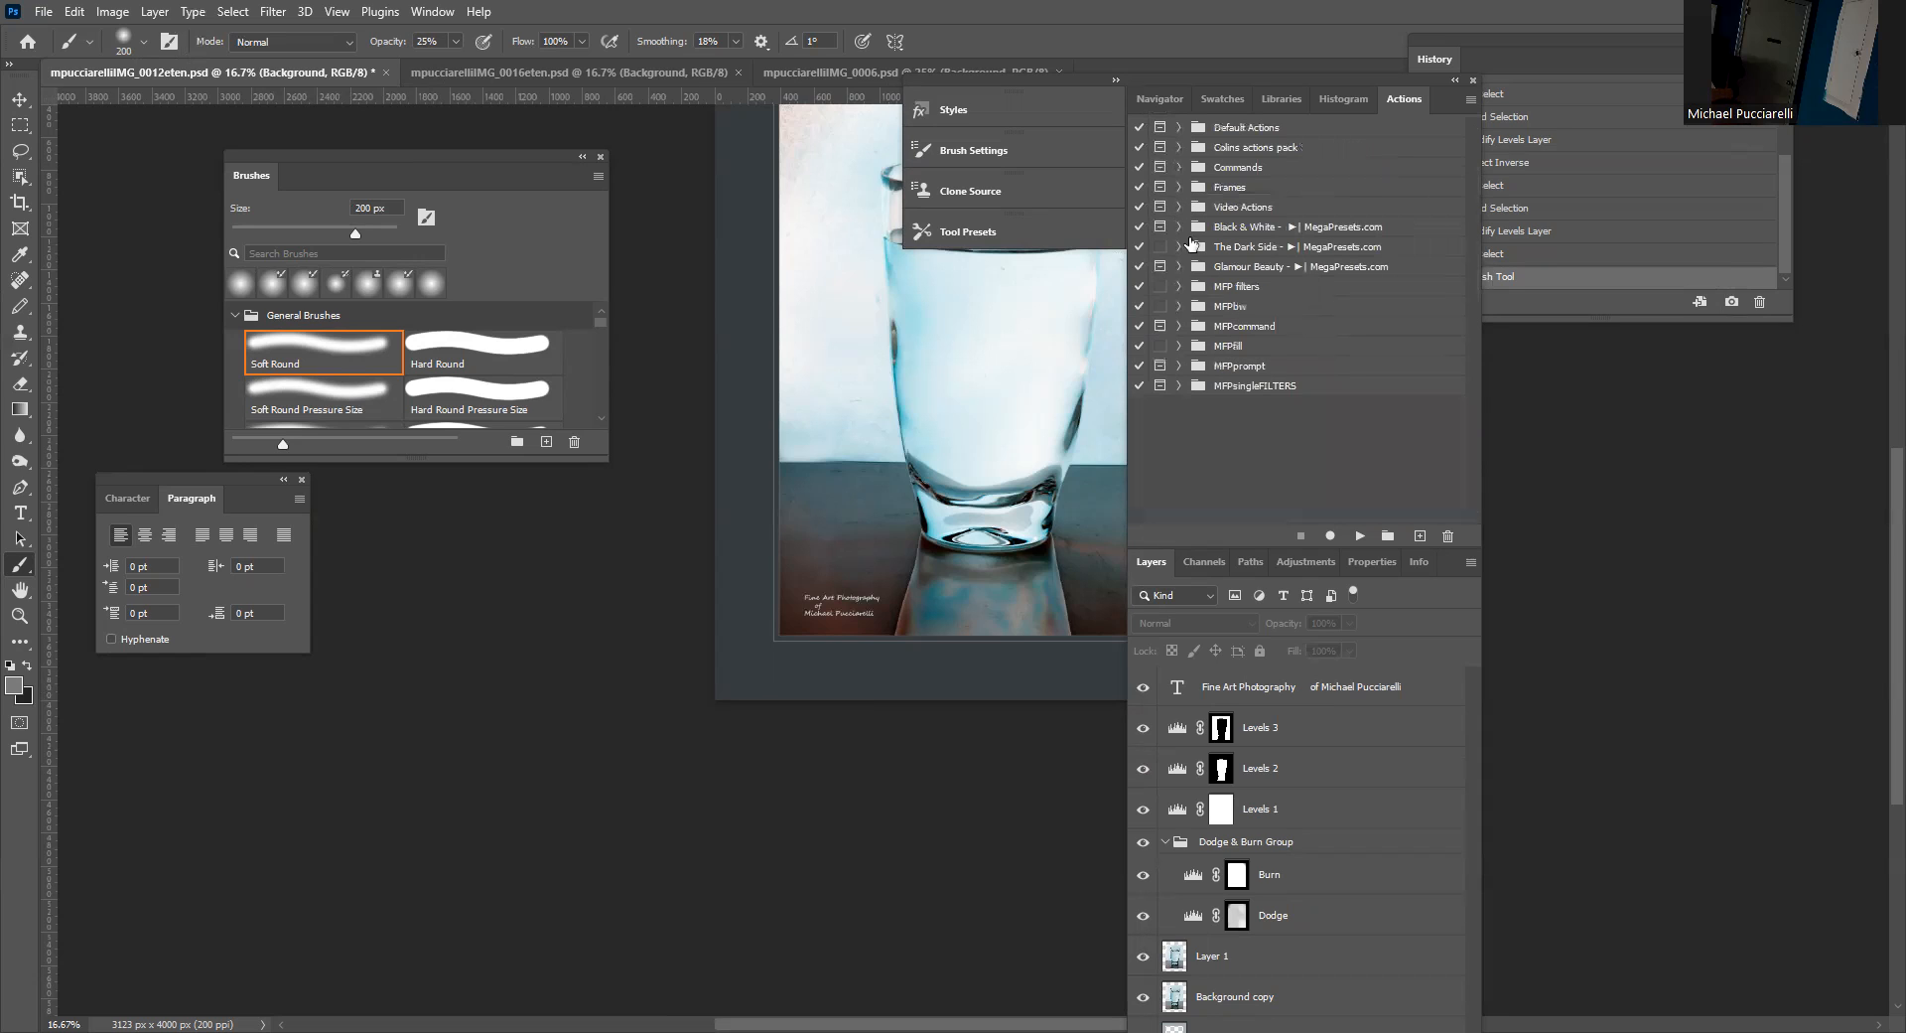
Run the MFP Freq Separation 16Bit action from the MFPsingleFILTERS set with a Gaussian Blur radius of 30.4 pixels.
{"action": "left_click", "coordinate": [1179, 386]}
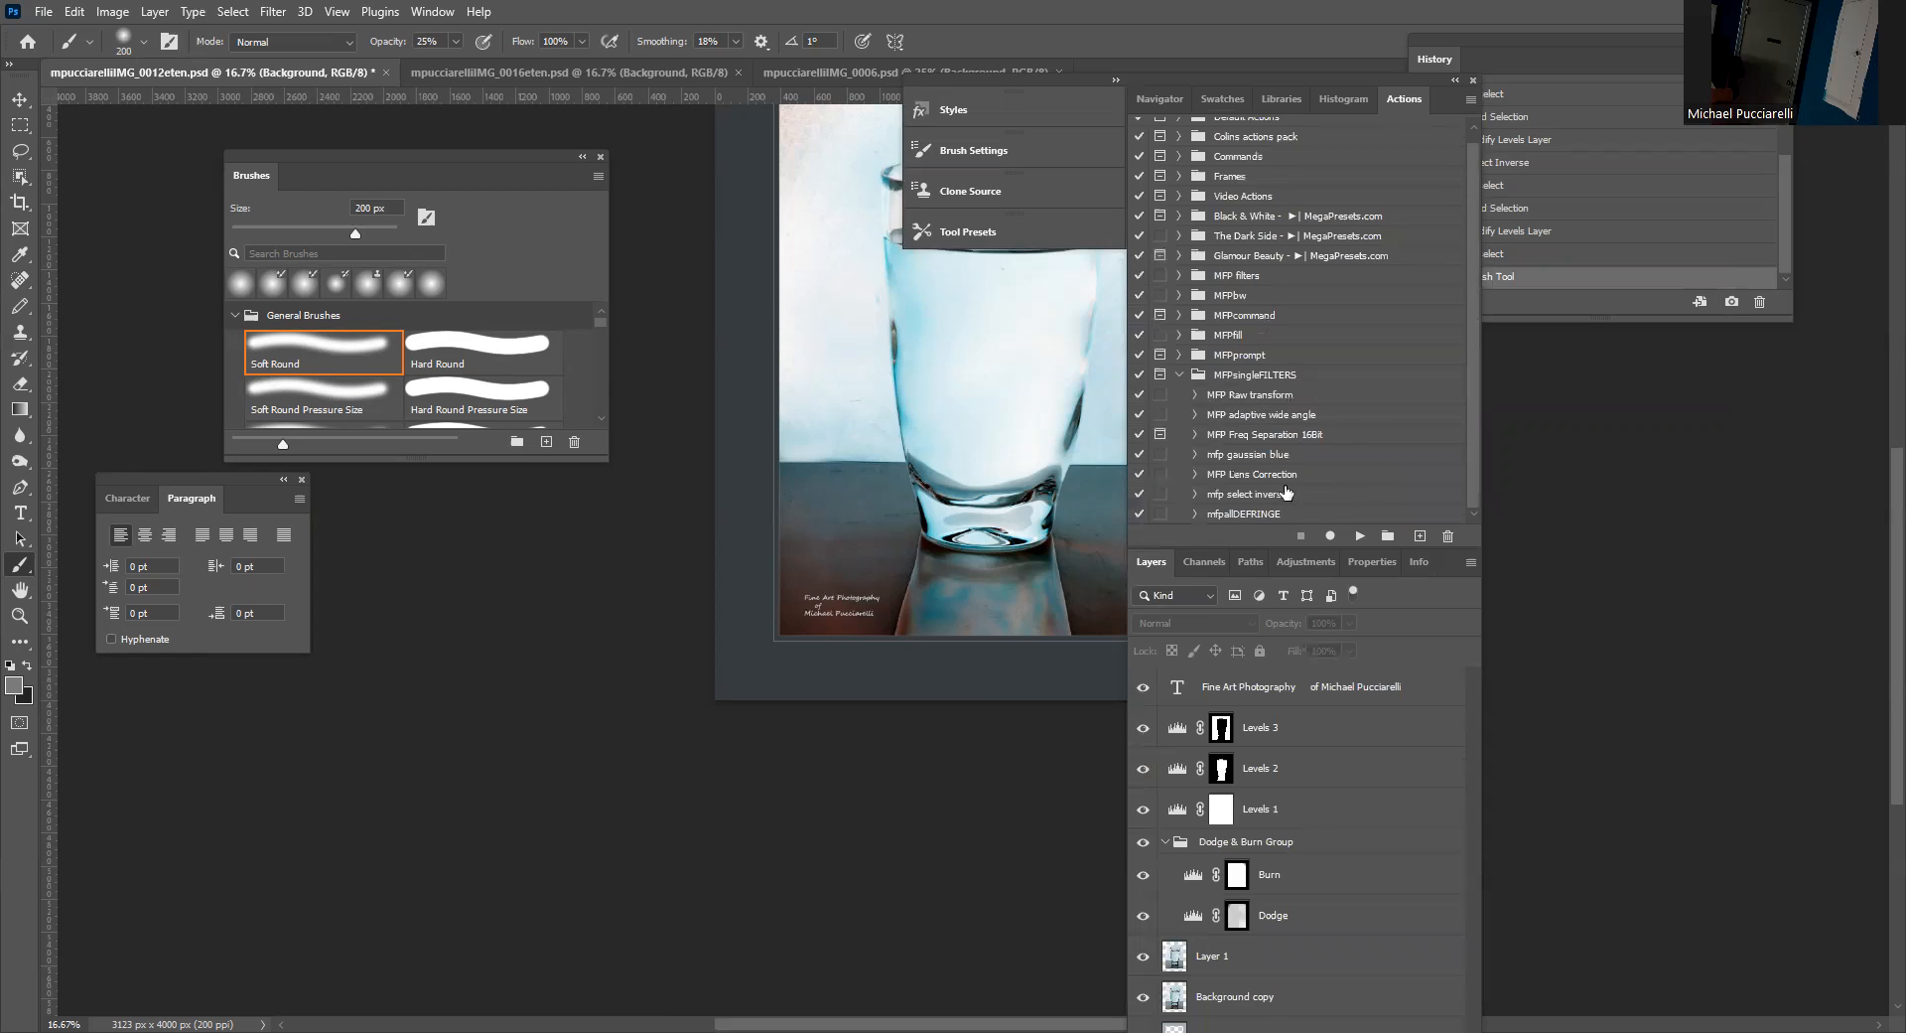
{"action": "left_click", "coordinate": [1271, 437]}
{"action": "left_click", "coordinate": [1360, 536]}
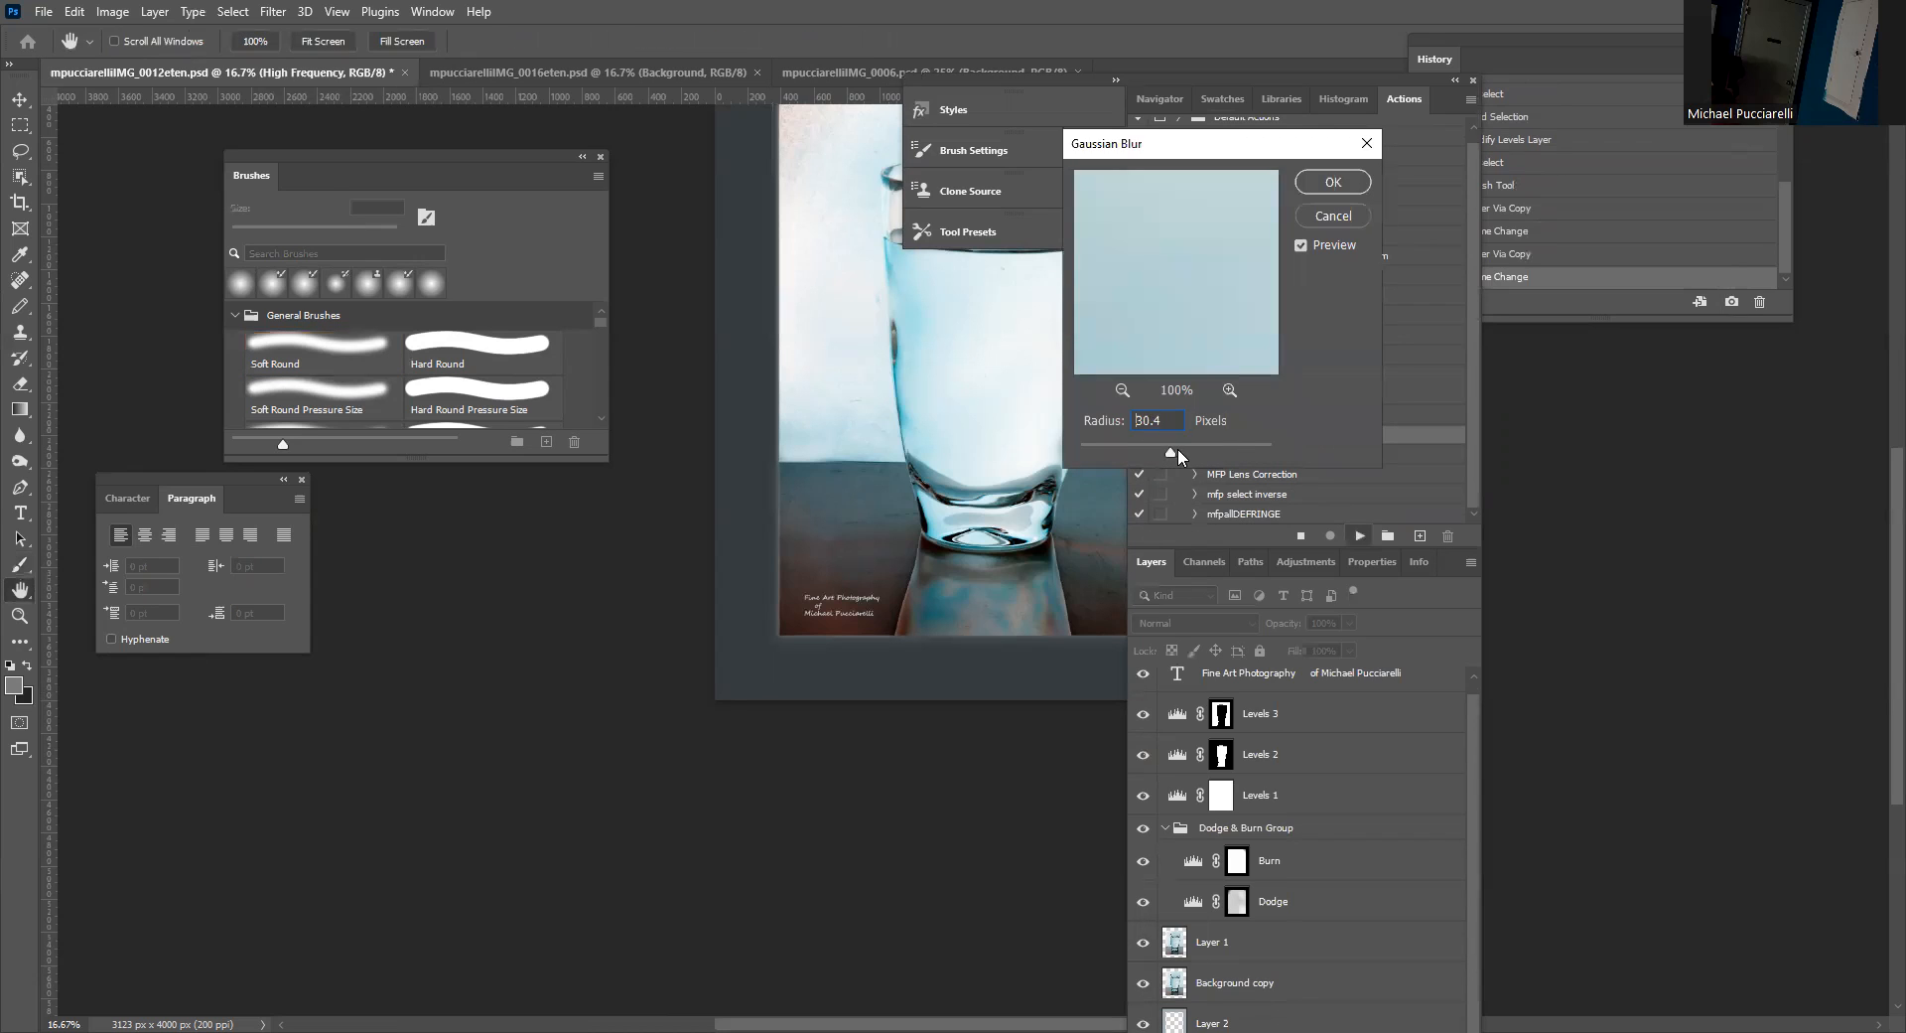
{"action": "left_click", "coordinate": [1332, 182]}
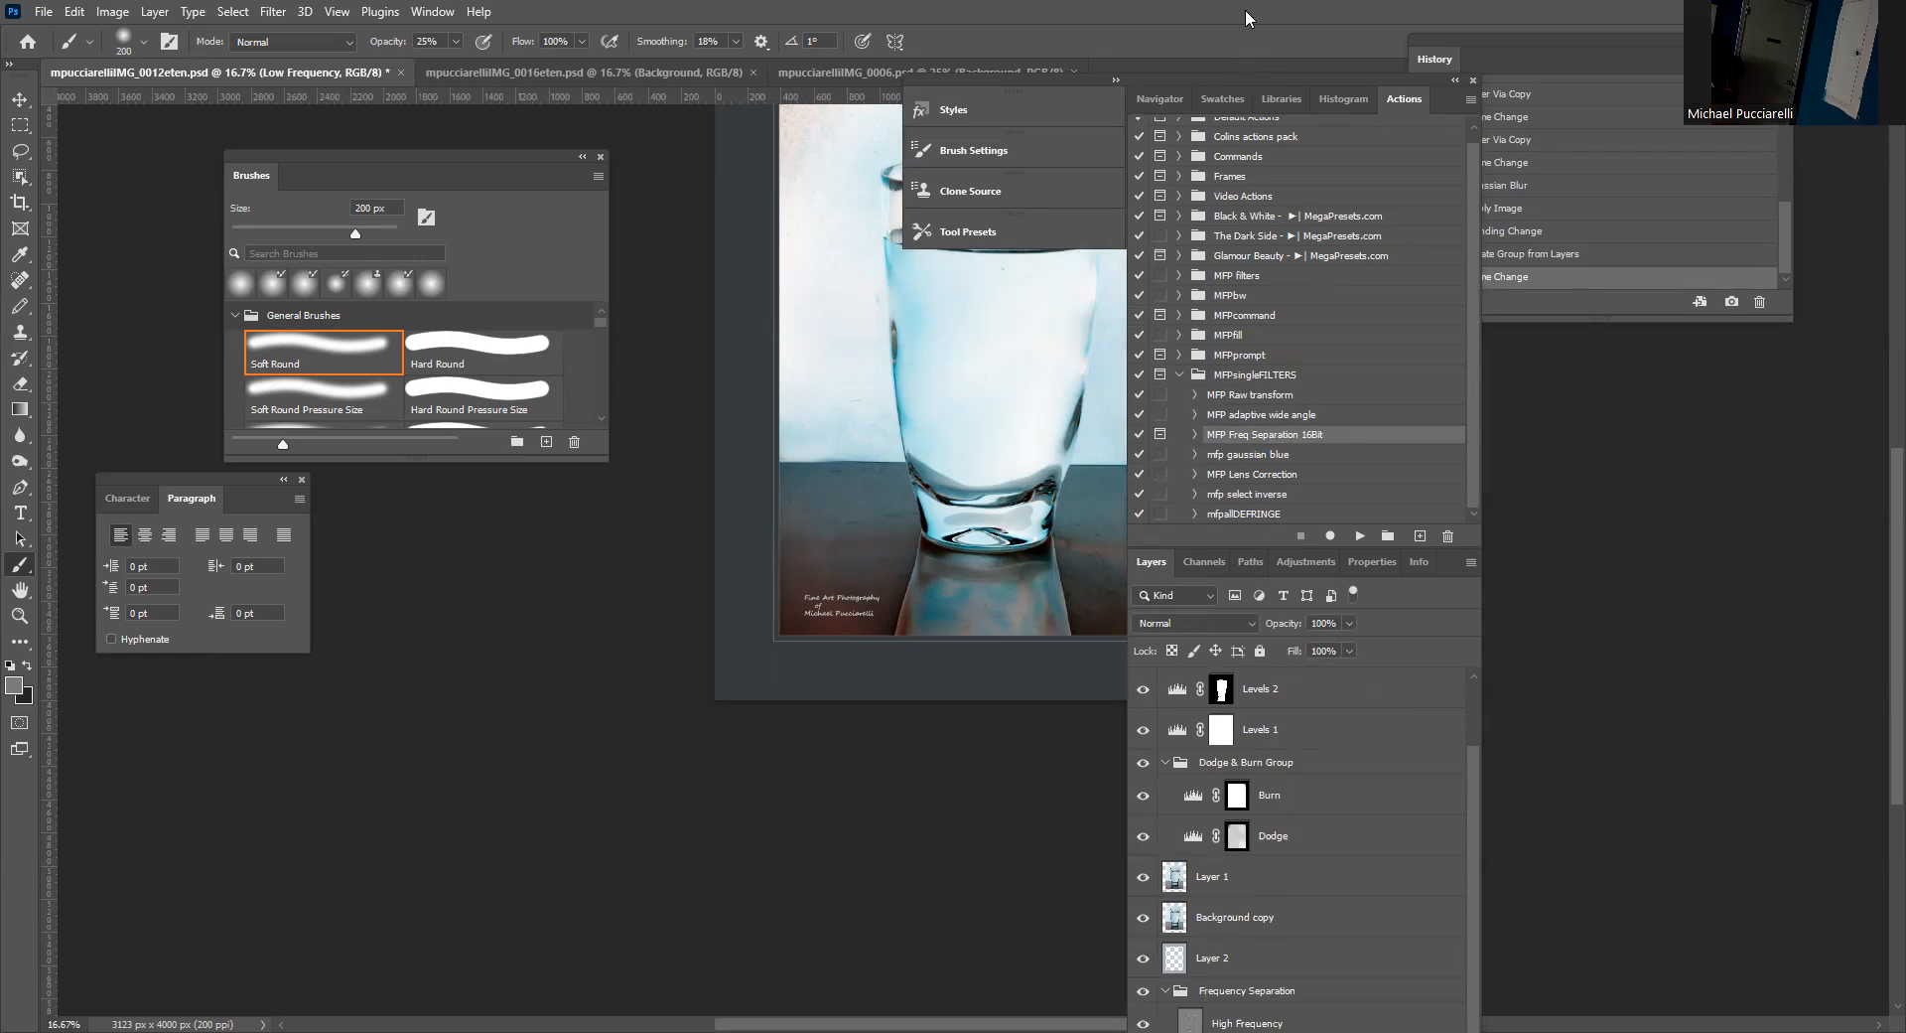
Make room for the layer list and examine the High Frequency and Low Frequency layers in the Frequency Separation group.
{"action": "left_click_drag", "start_coordinate": [1243, 83], "coordinate": [1246, 11]}
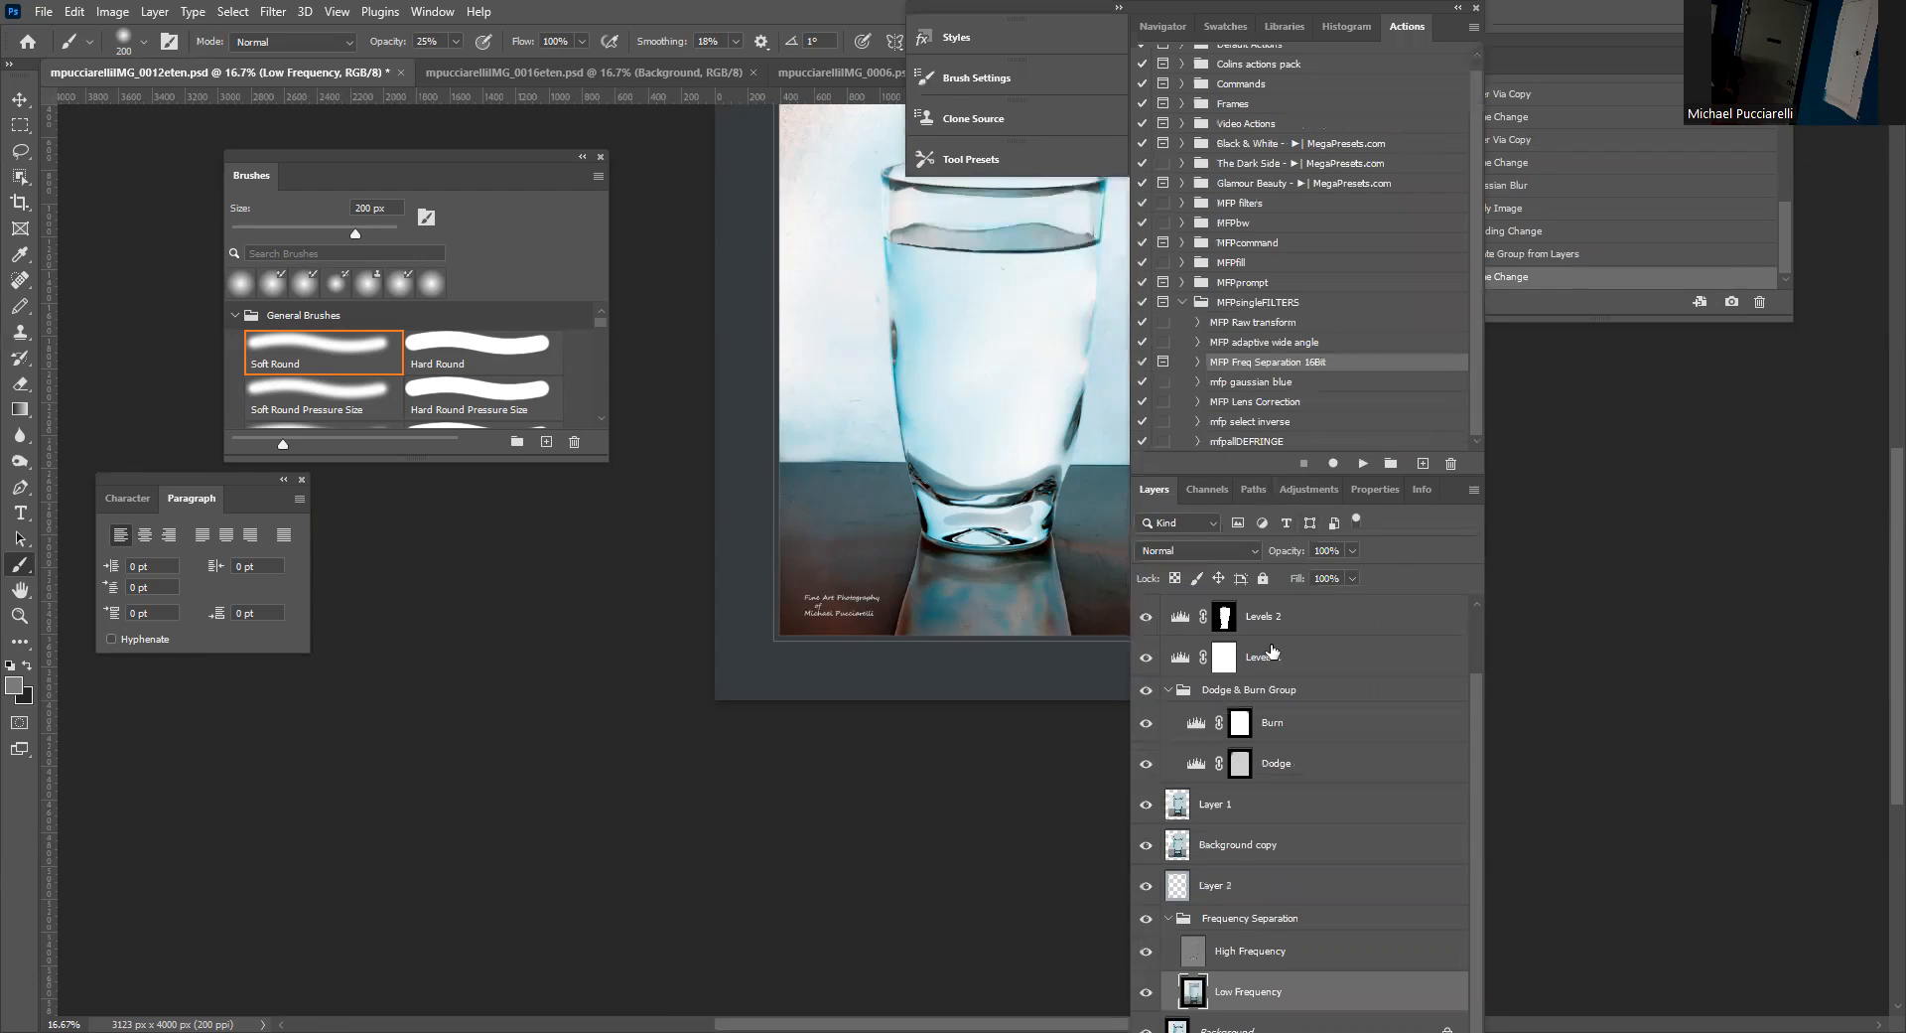
{"action": "left_click", "coordinate": [1185, 800]}
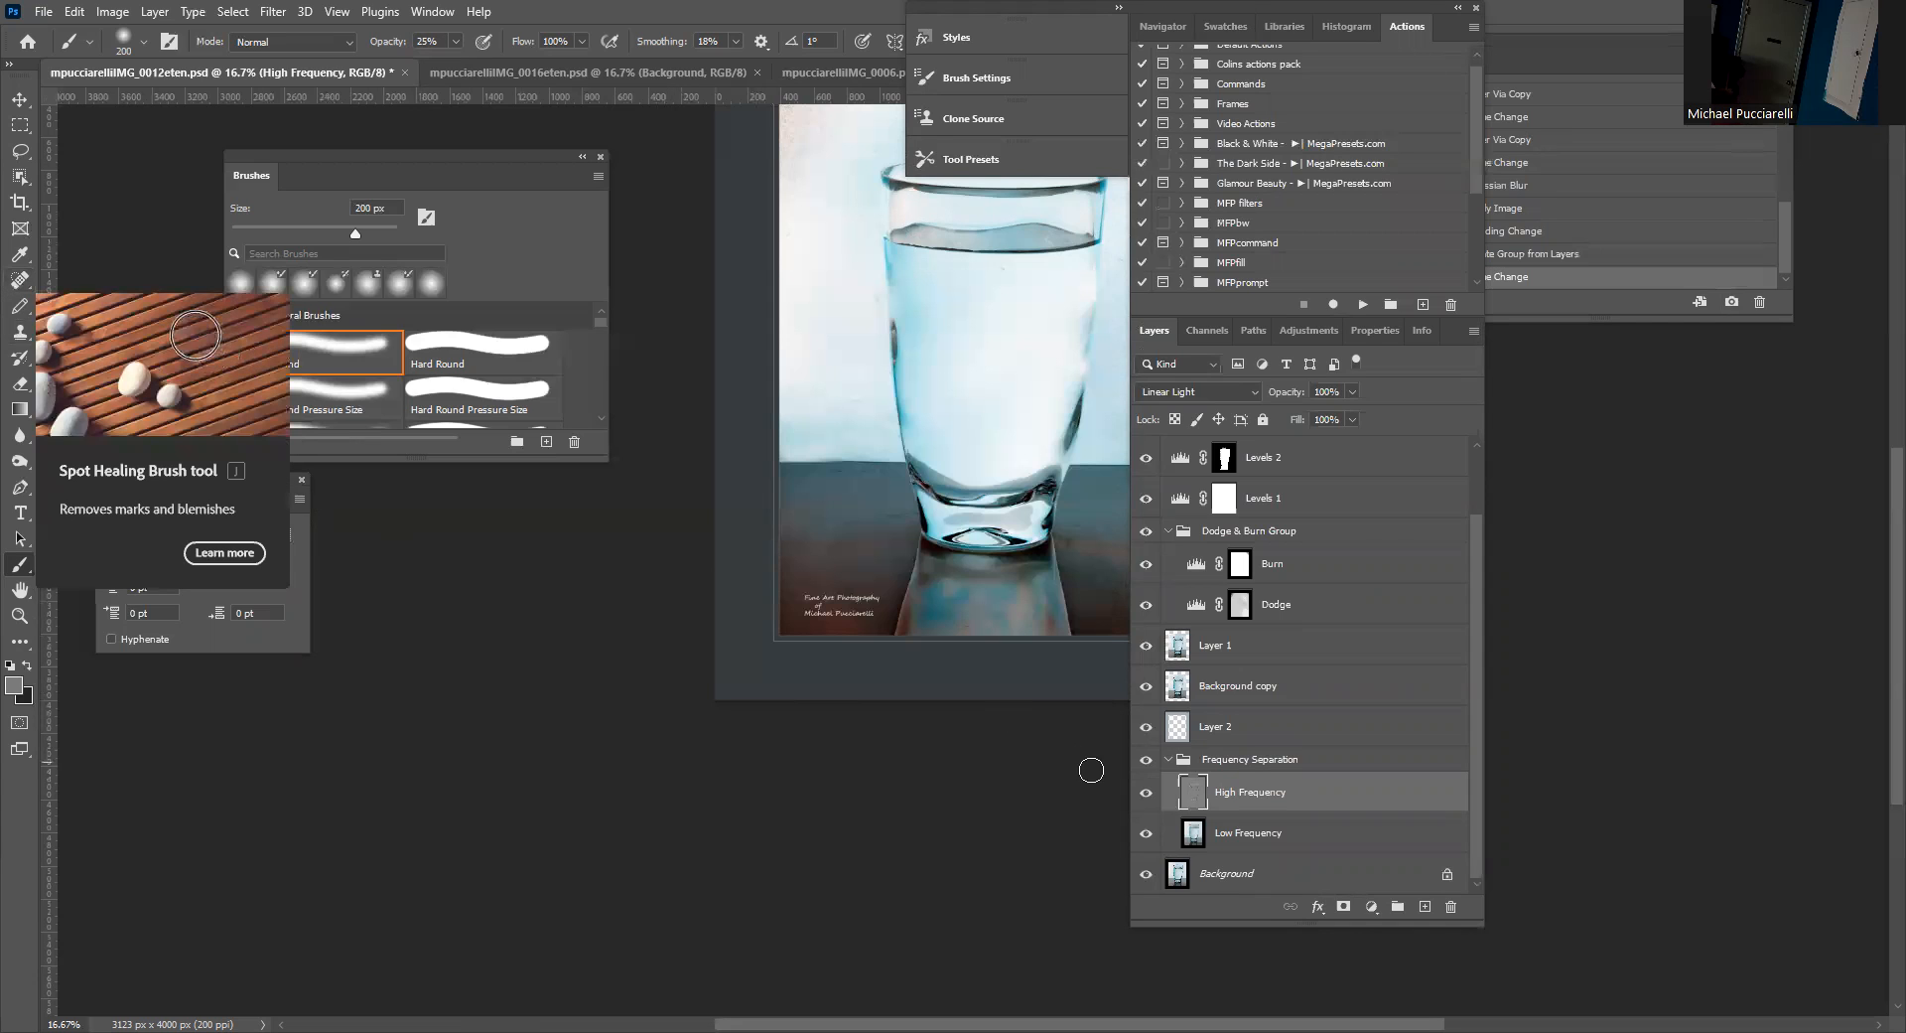
{"action": "left_click", "coordinate": [1194, 835]}
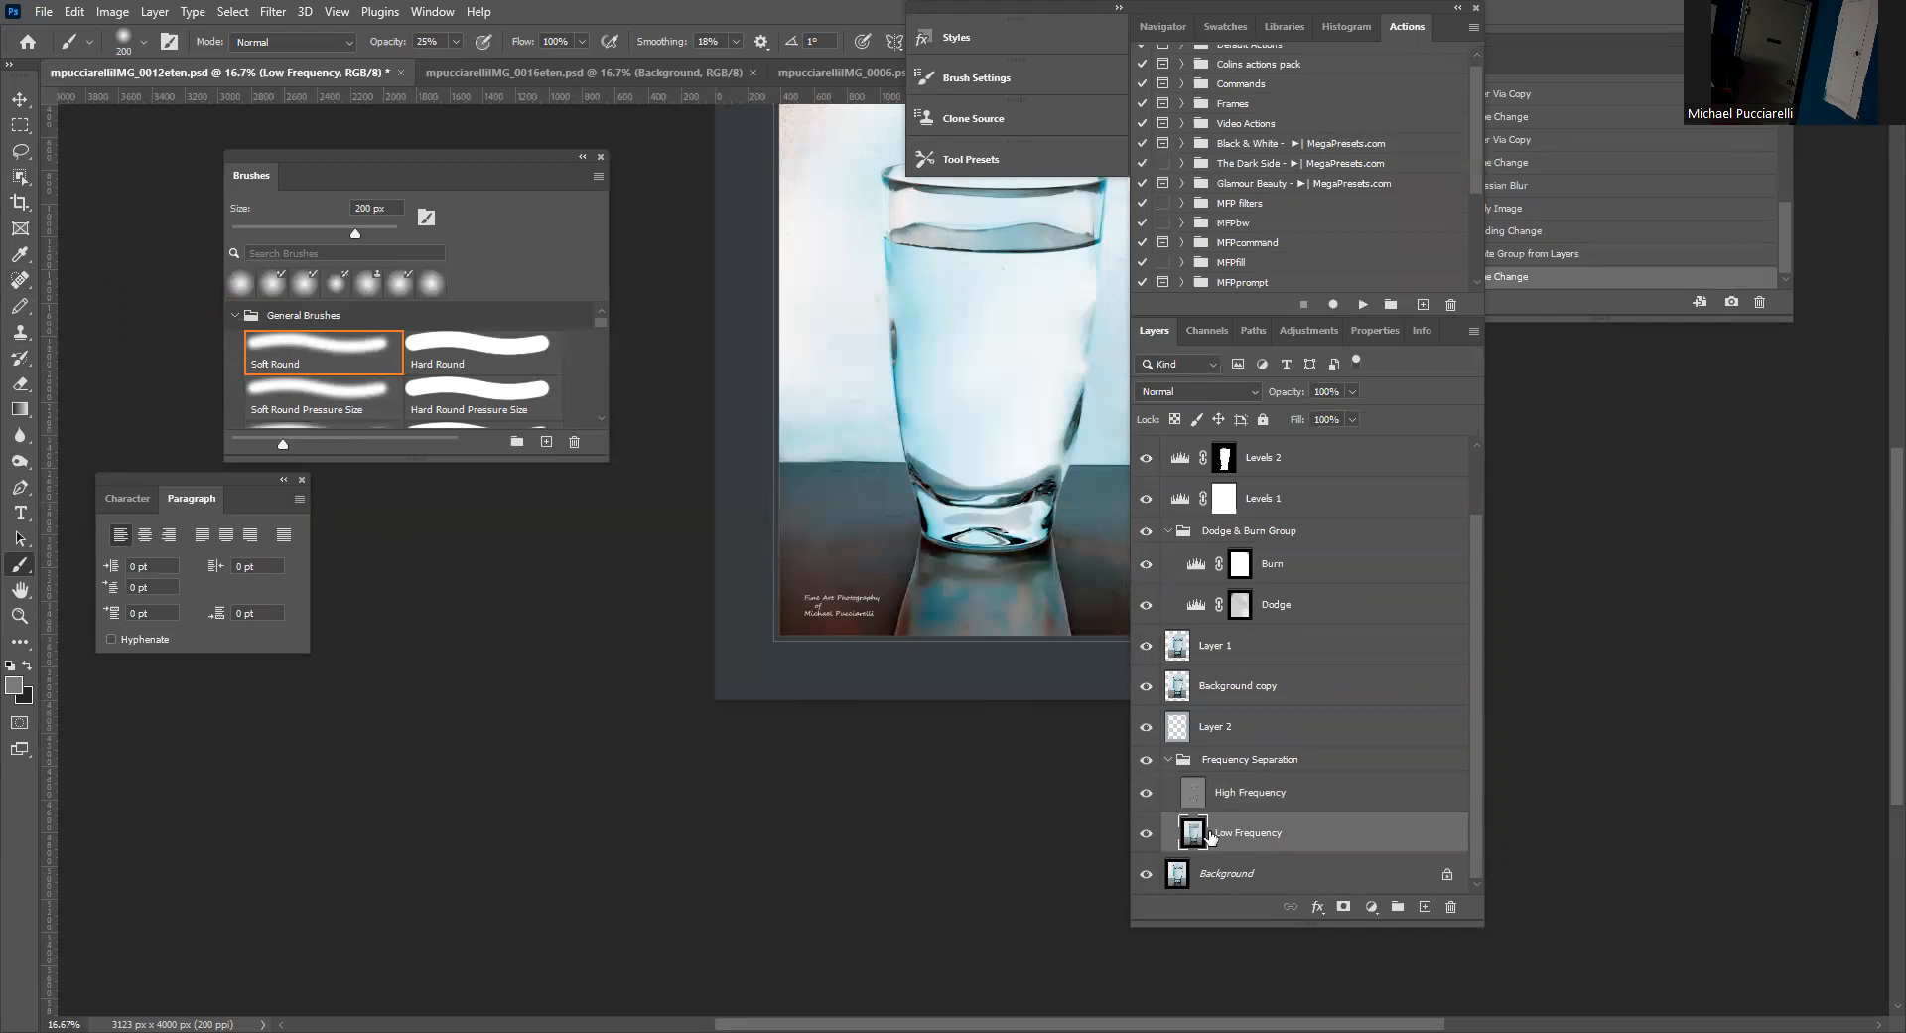
{"action": "left_click", "coordinate": [1192, 792]}
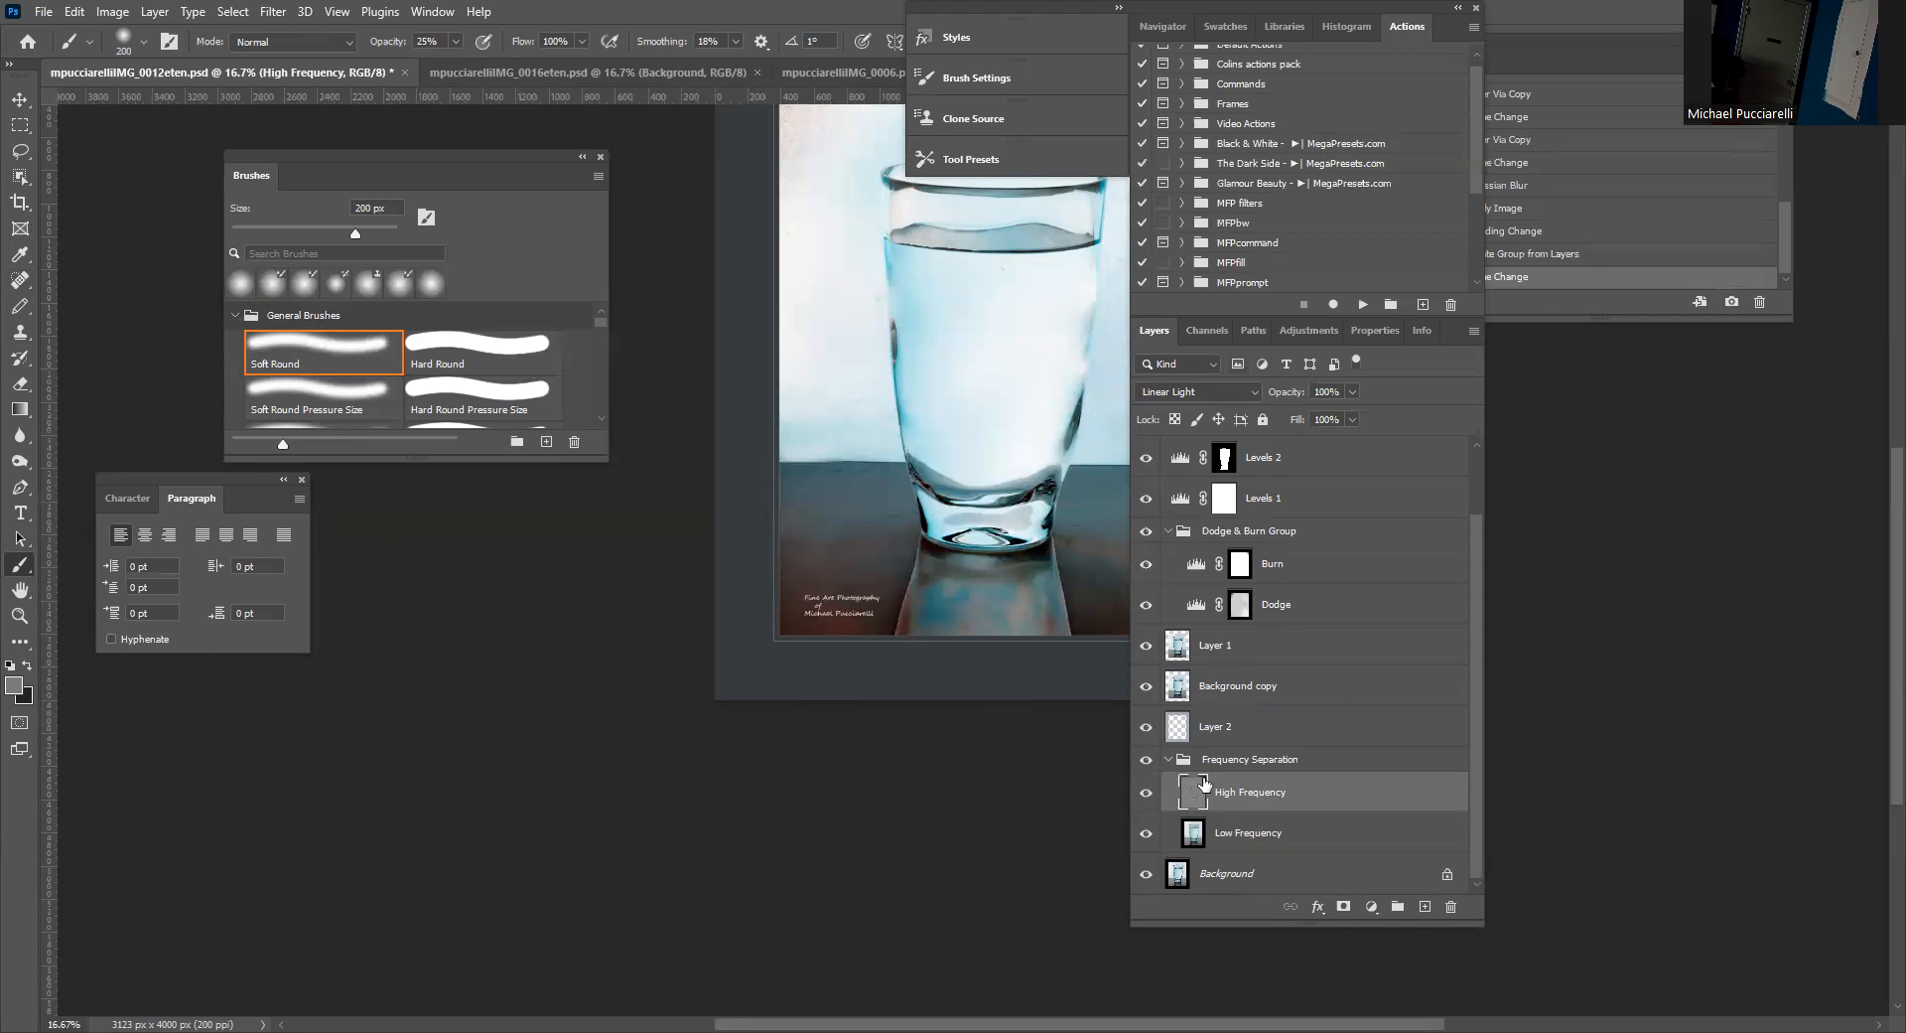
{"action": "left_click", "coordinate": [1201, 836]}
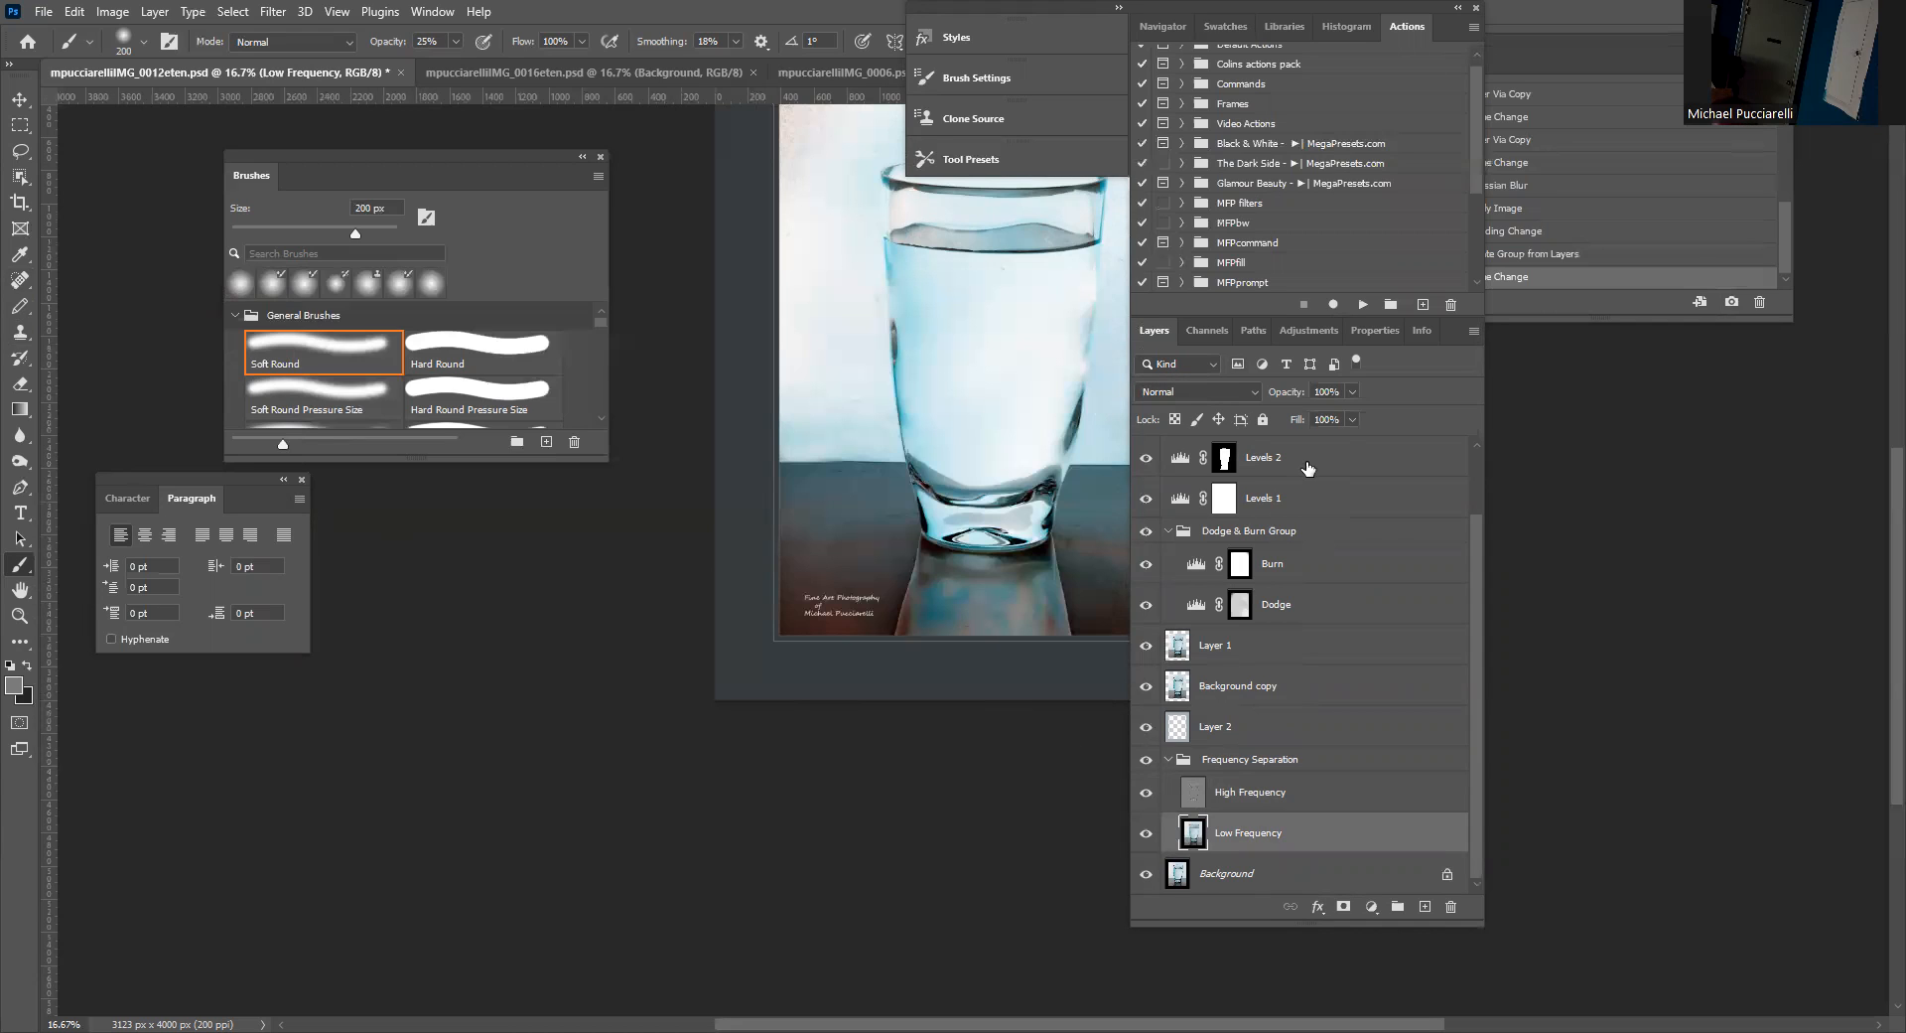
{"action": "scroll", "coordinate": [1292, 449], "scroll_direction": "up", "scroll_amount": 2}
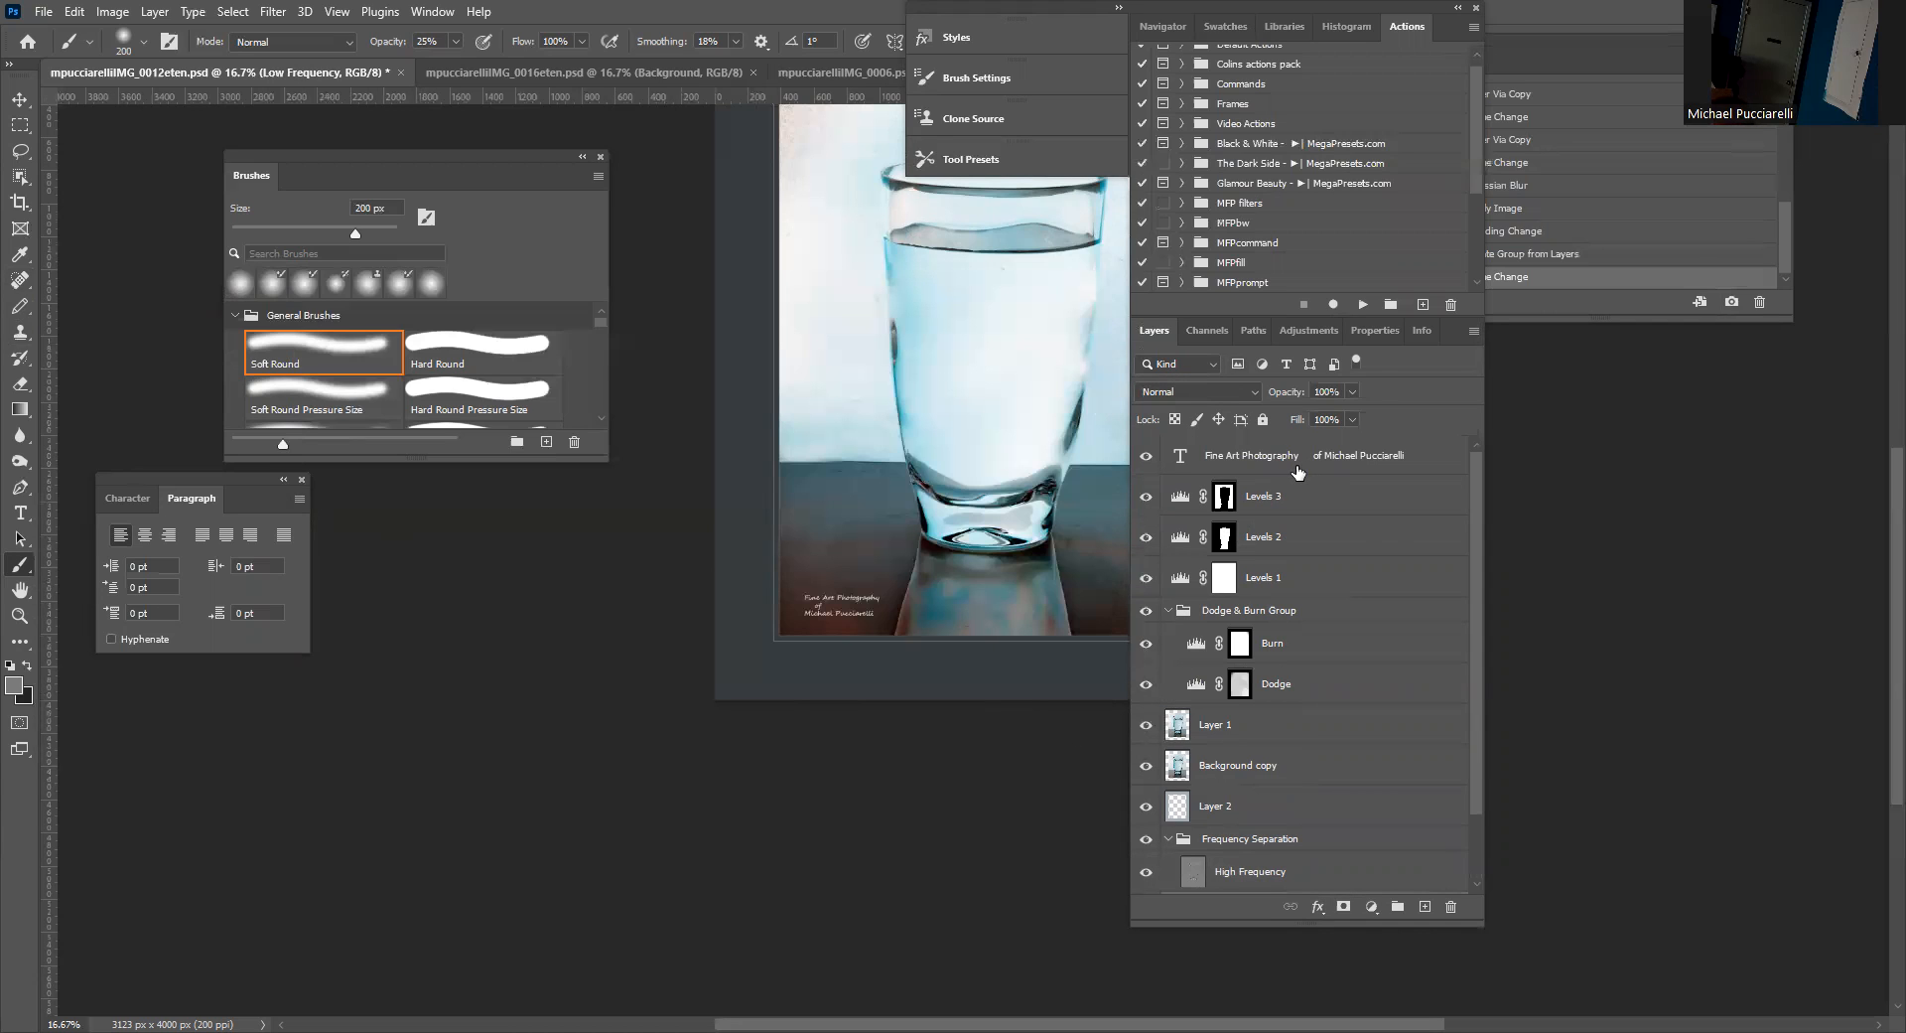
{"action": "scroll", "coordinate": [1301, 469], "scroll_direction": "down", "scroll_amount": 2}
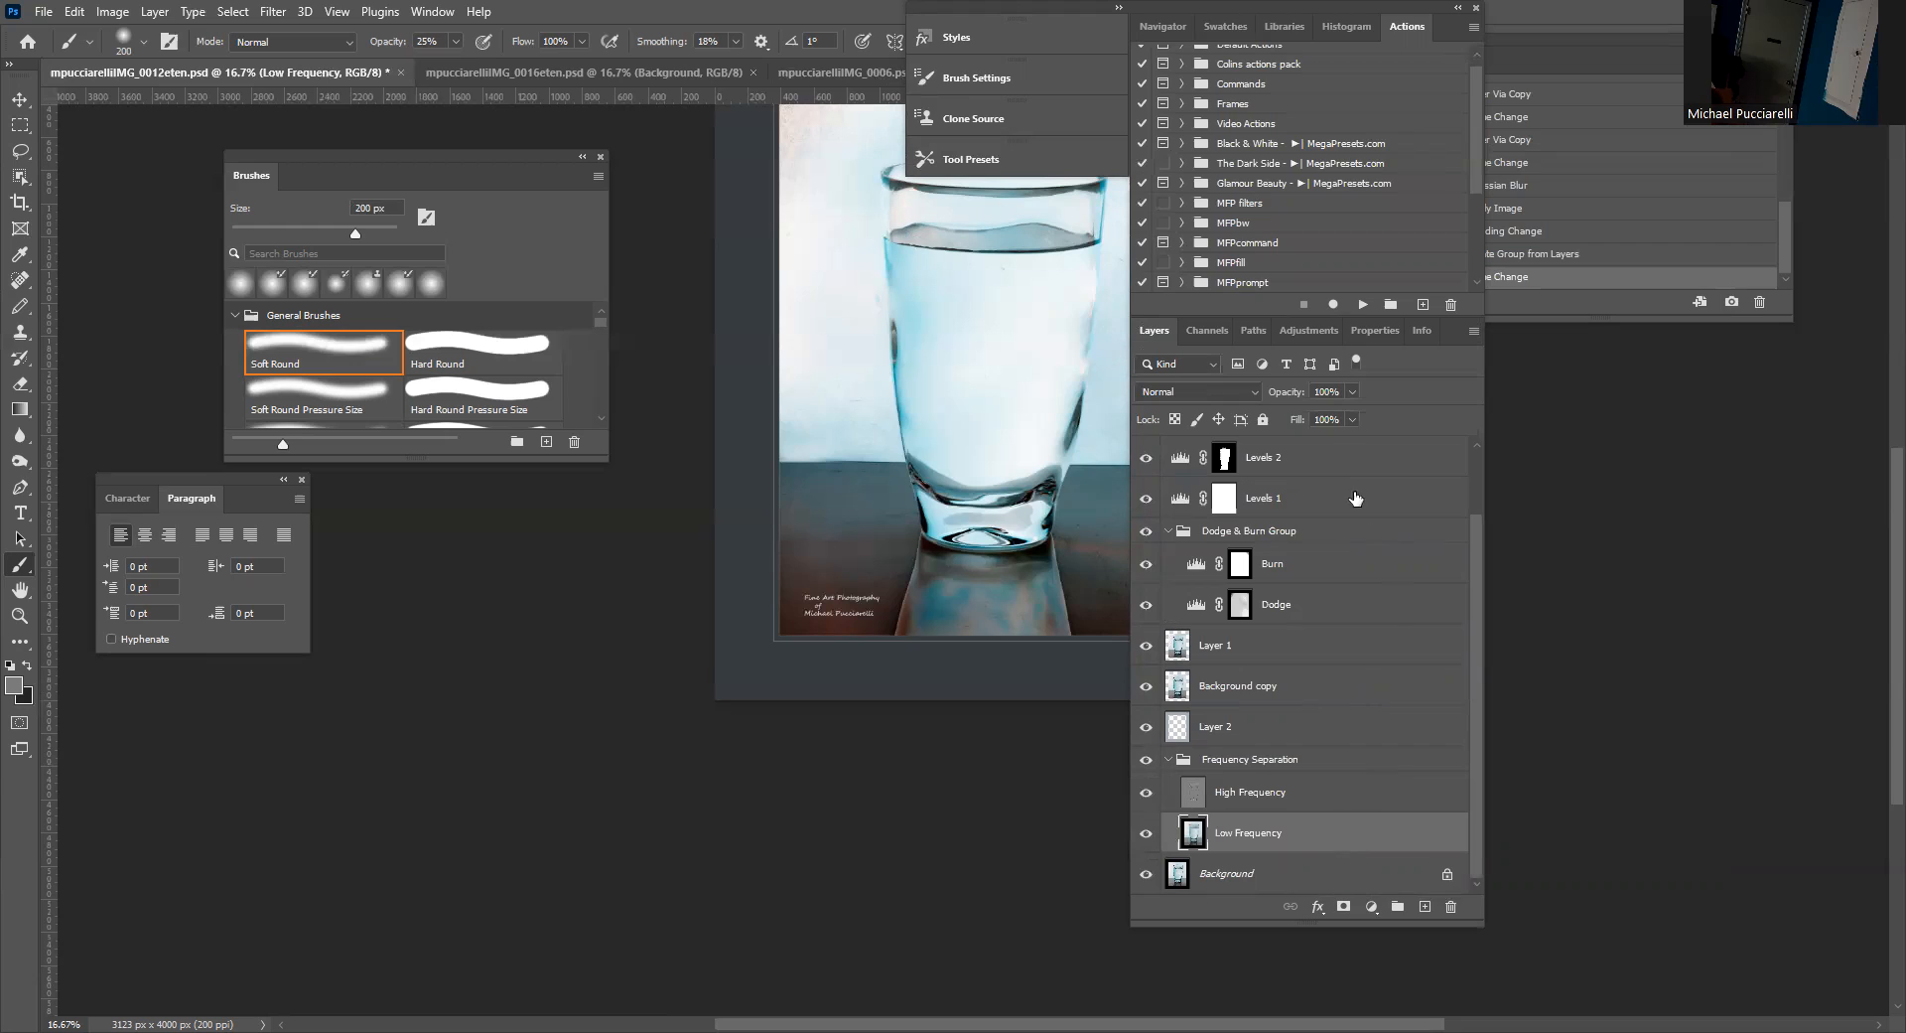
Run the MFPsaveLEGACY action from the MFPcommand set and inspect the JPEG preview in Save for Web.
{"action": "scroll", "coordinate": [1291, 134], "scroll_direction": "down", "scroll_amount": 5}
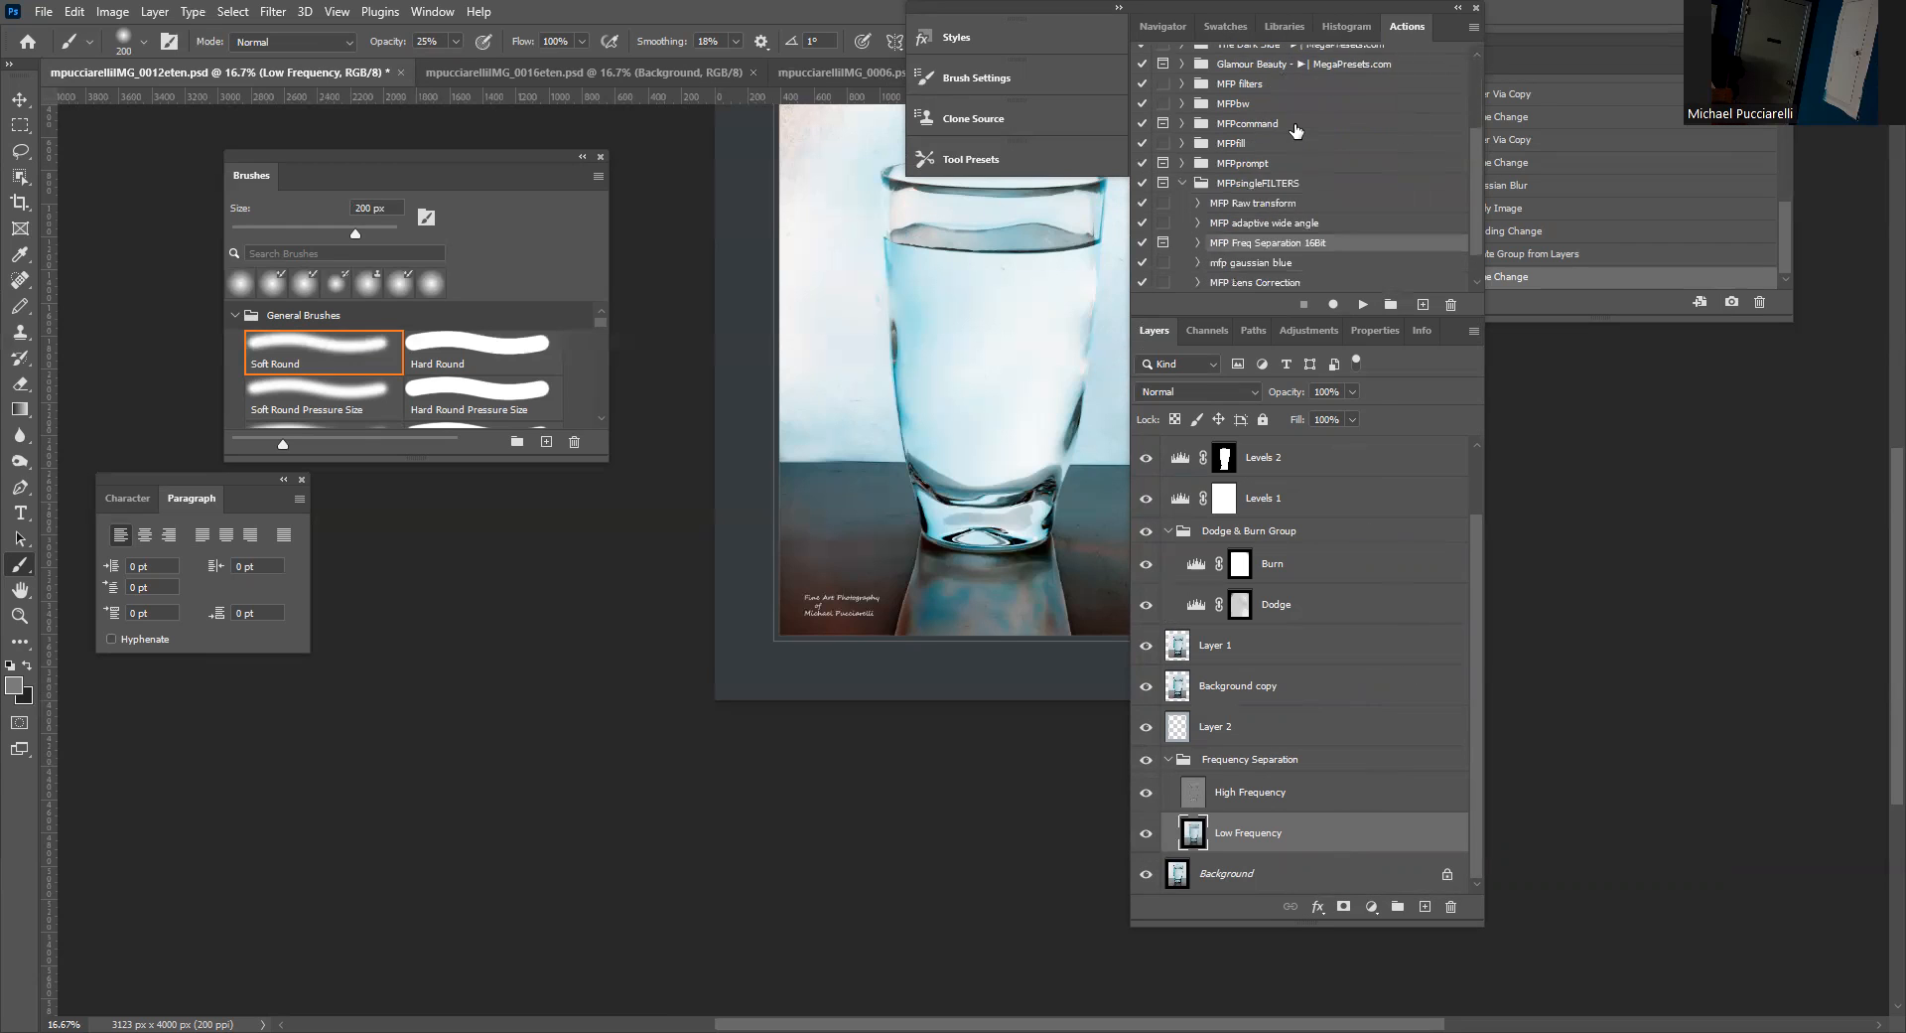
{"action": "left_click", "coordinate": [1183, 145]}
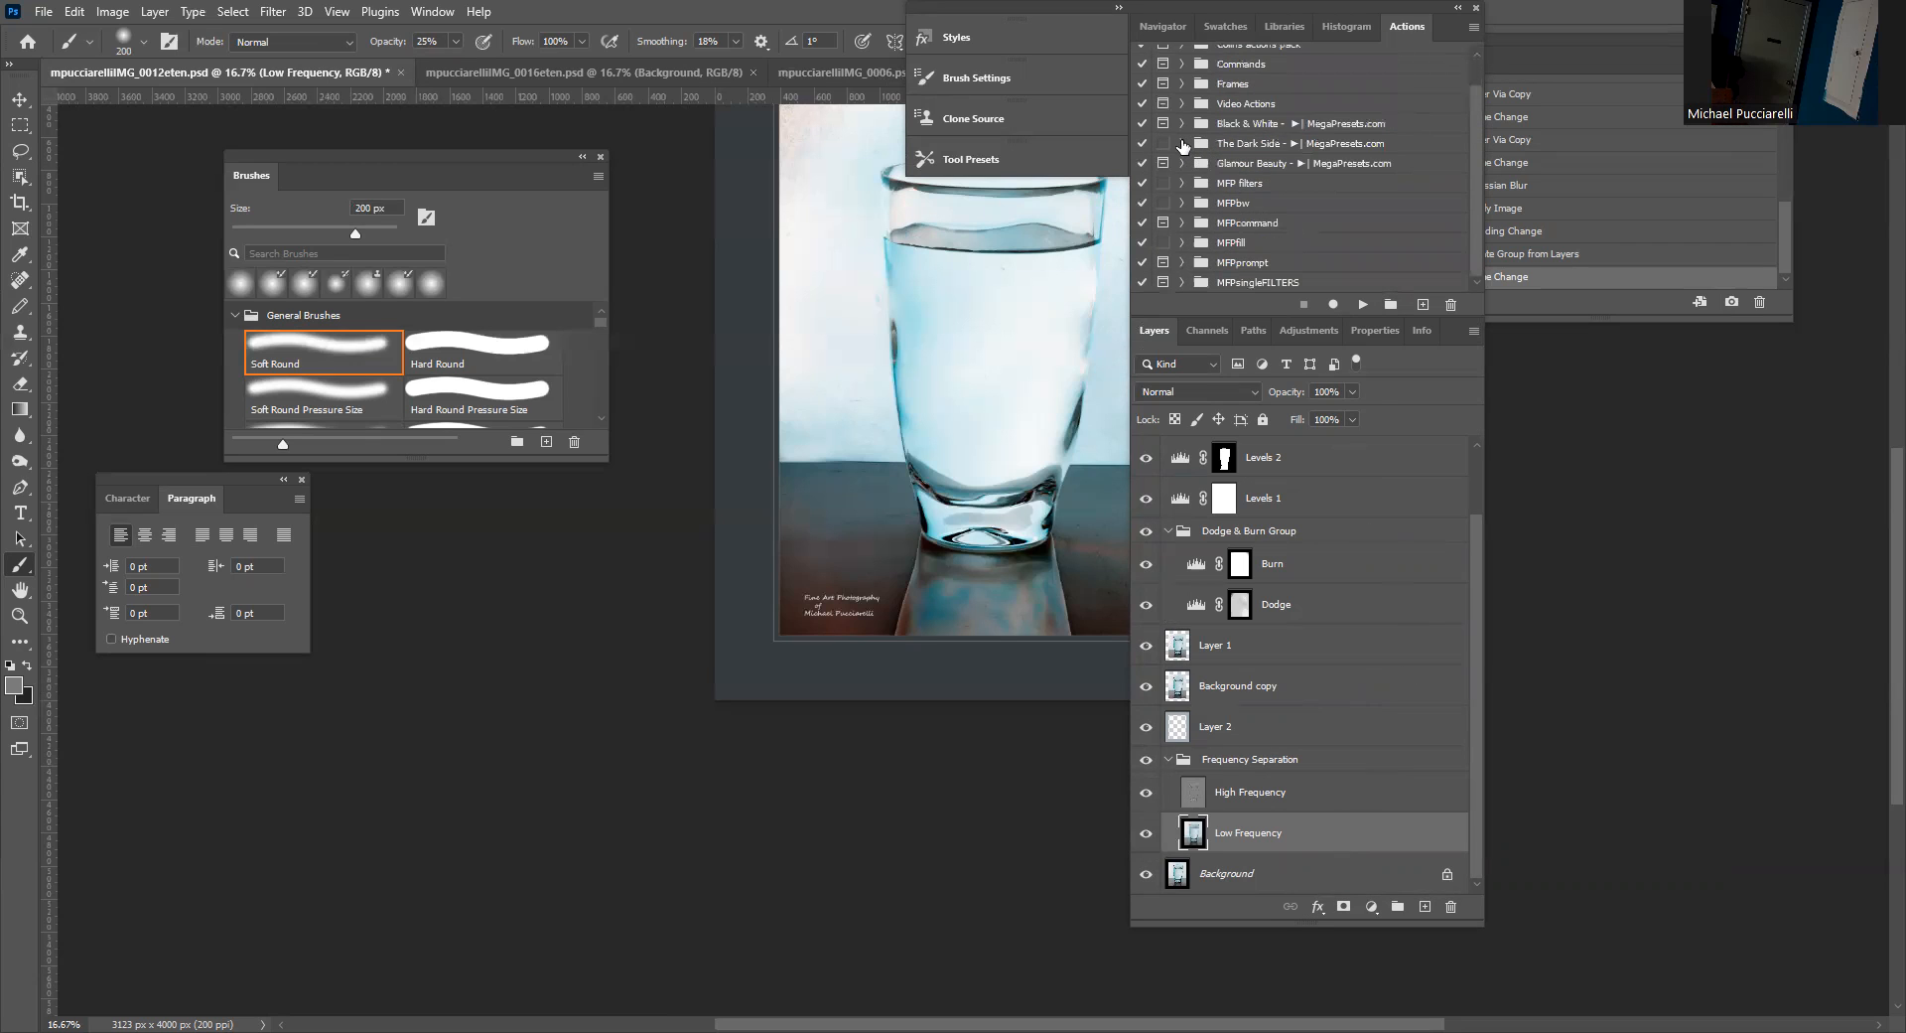
{"action": "left_click", "coordinate": [1181, 222]}
{"action": "left_click", "coordinate": [1249, 204]}
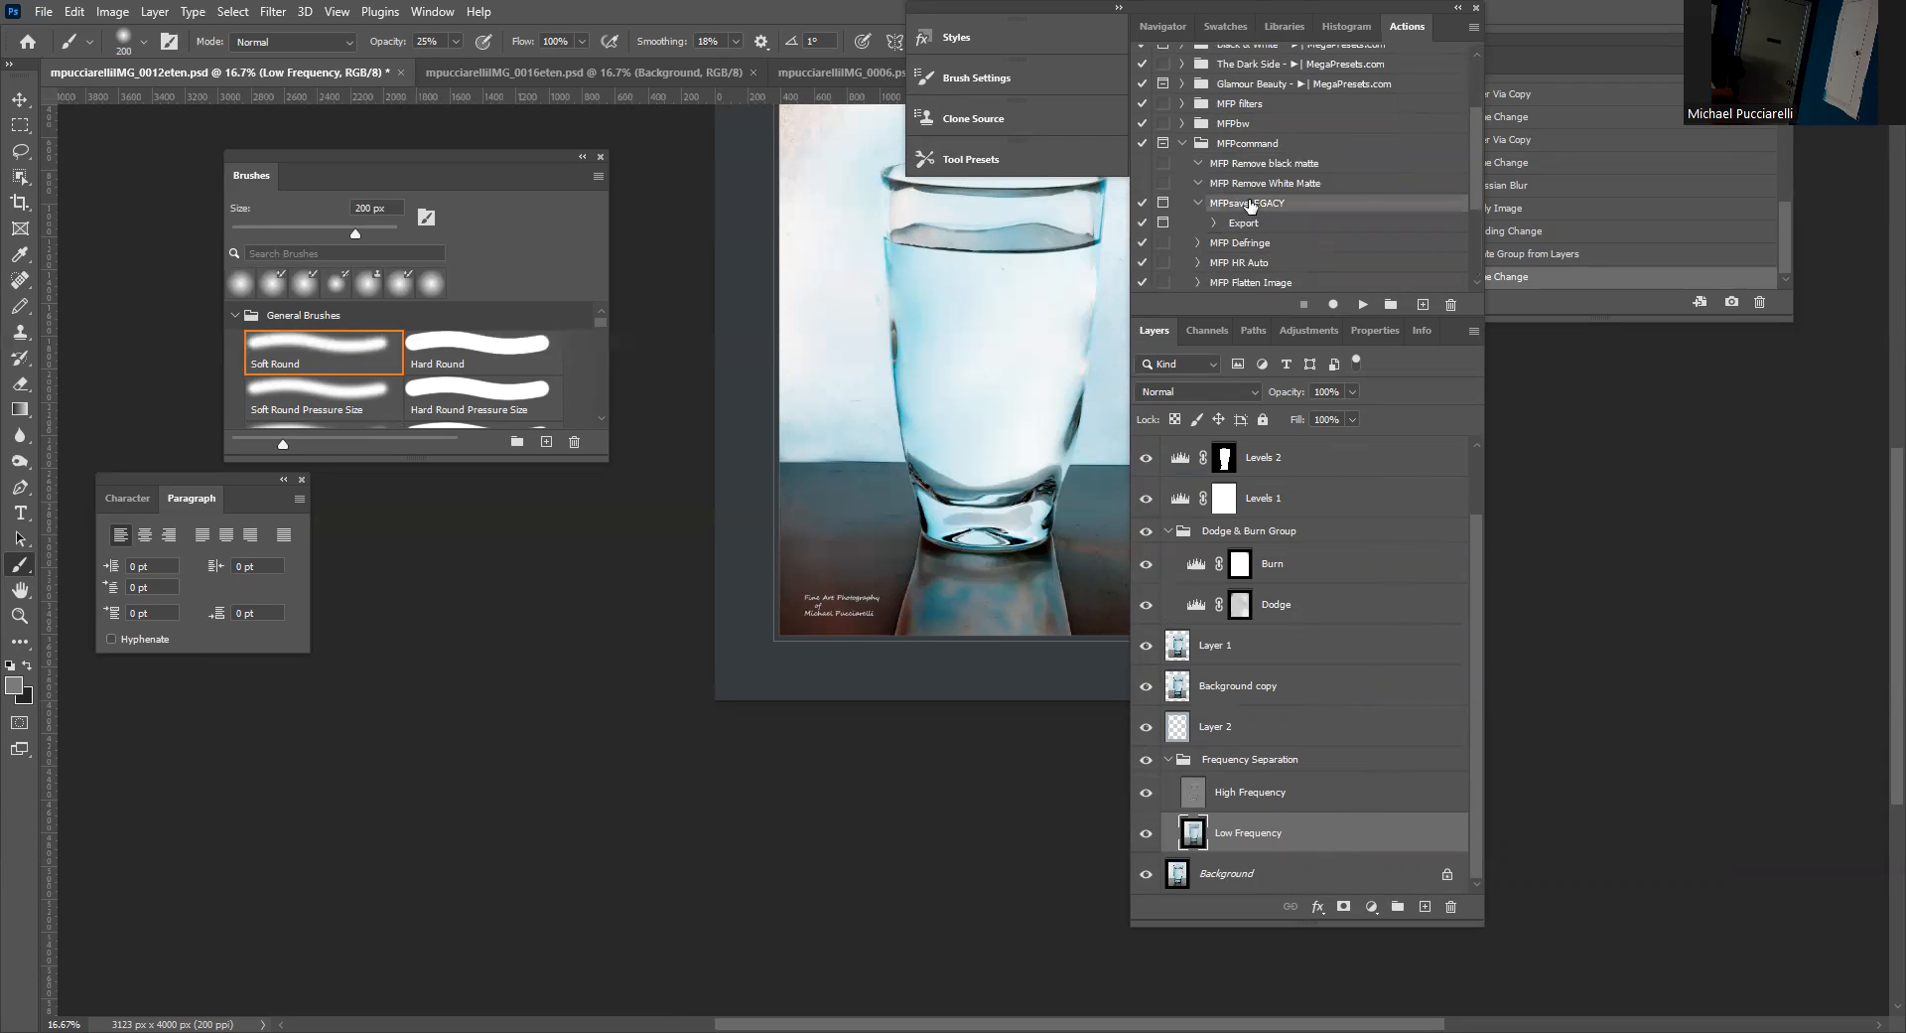
{"action": "left_click", "coordinate": [1360, 303]}
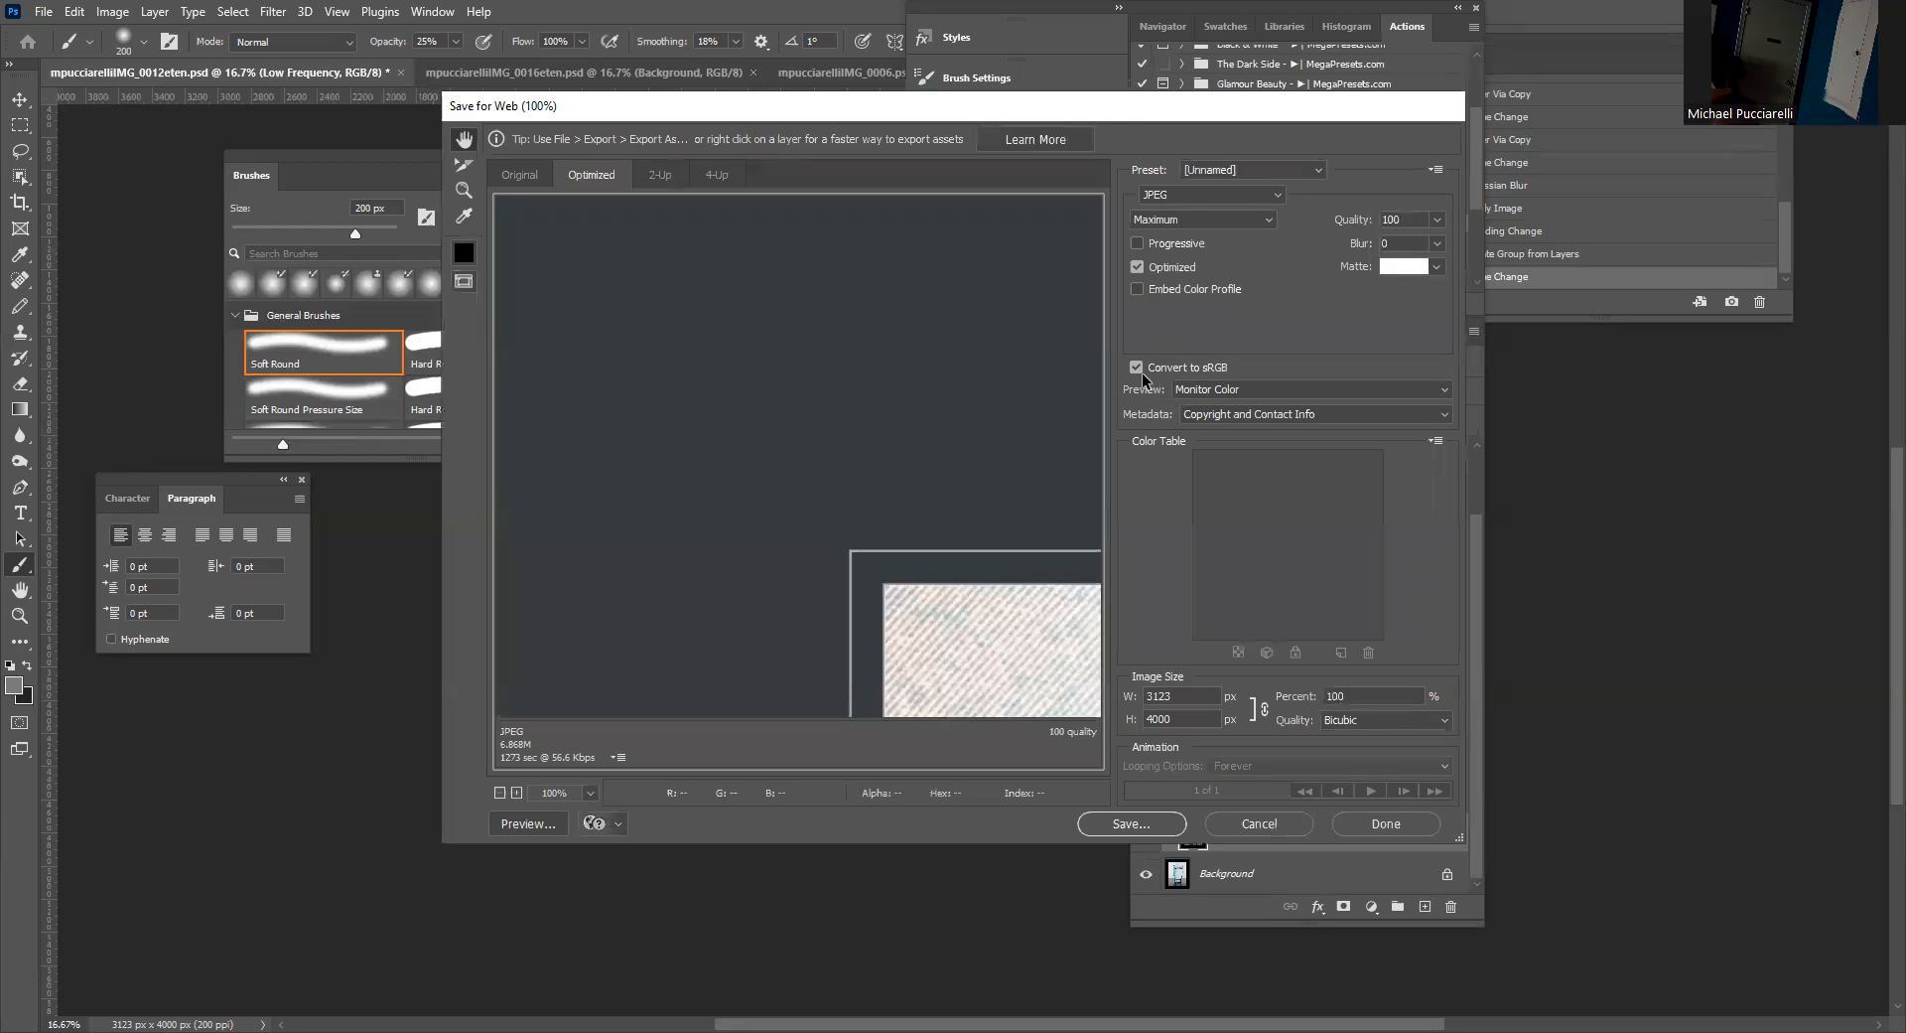
{"action": "scroll", "coordinate": [1072, 461], "scroll_direction": "down", "scroll_amount": 3}
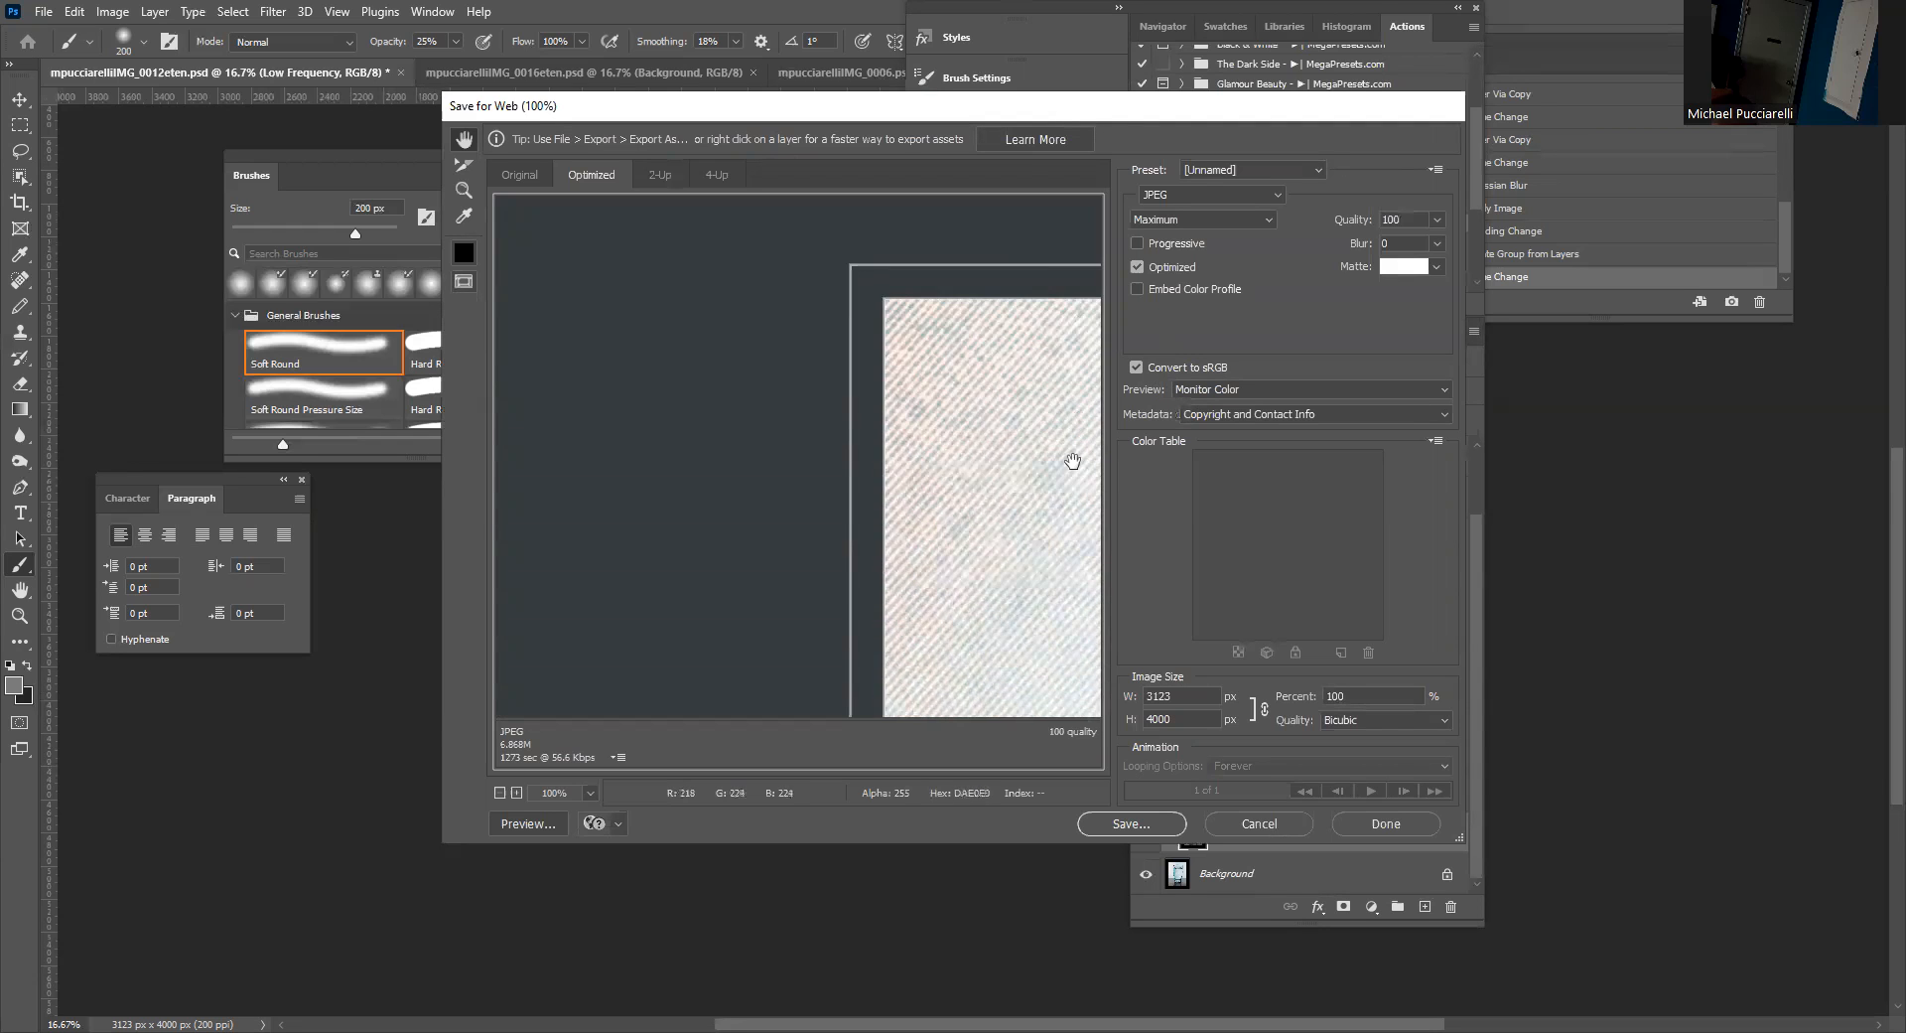
{"action": "scroll", "coordinate": [1072, 461], "scroll_direction": "down", "scroll_amount": 2}
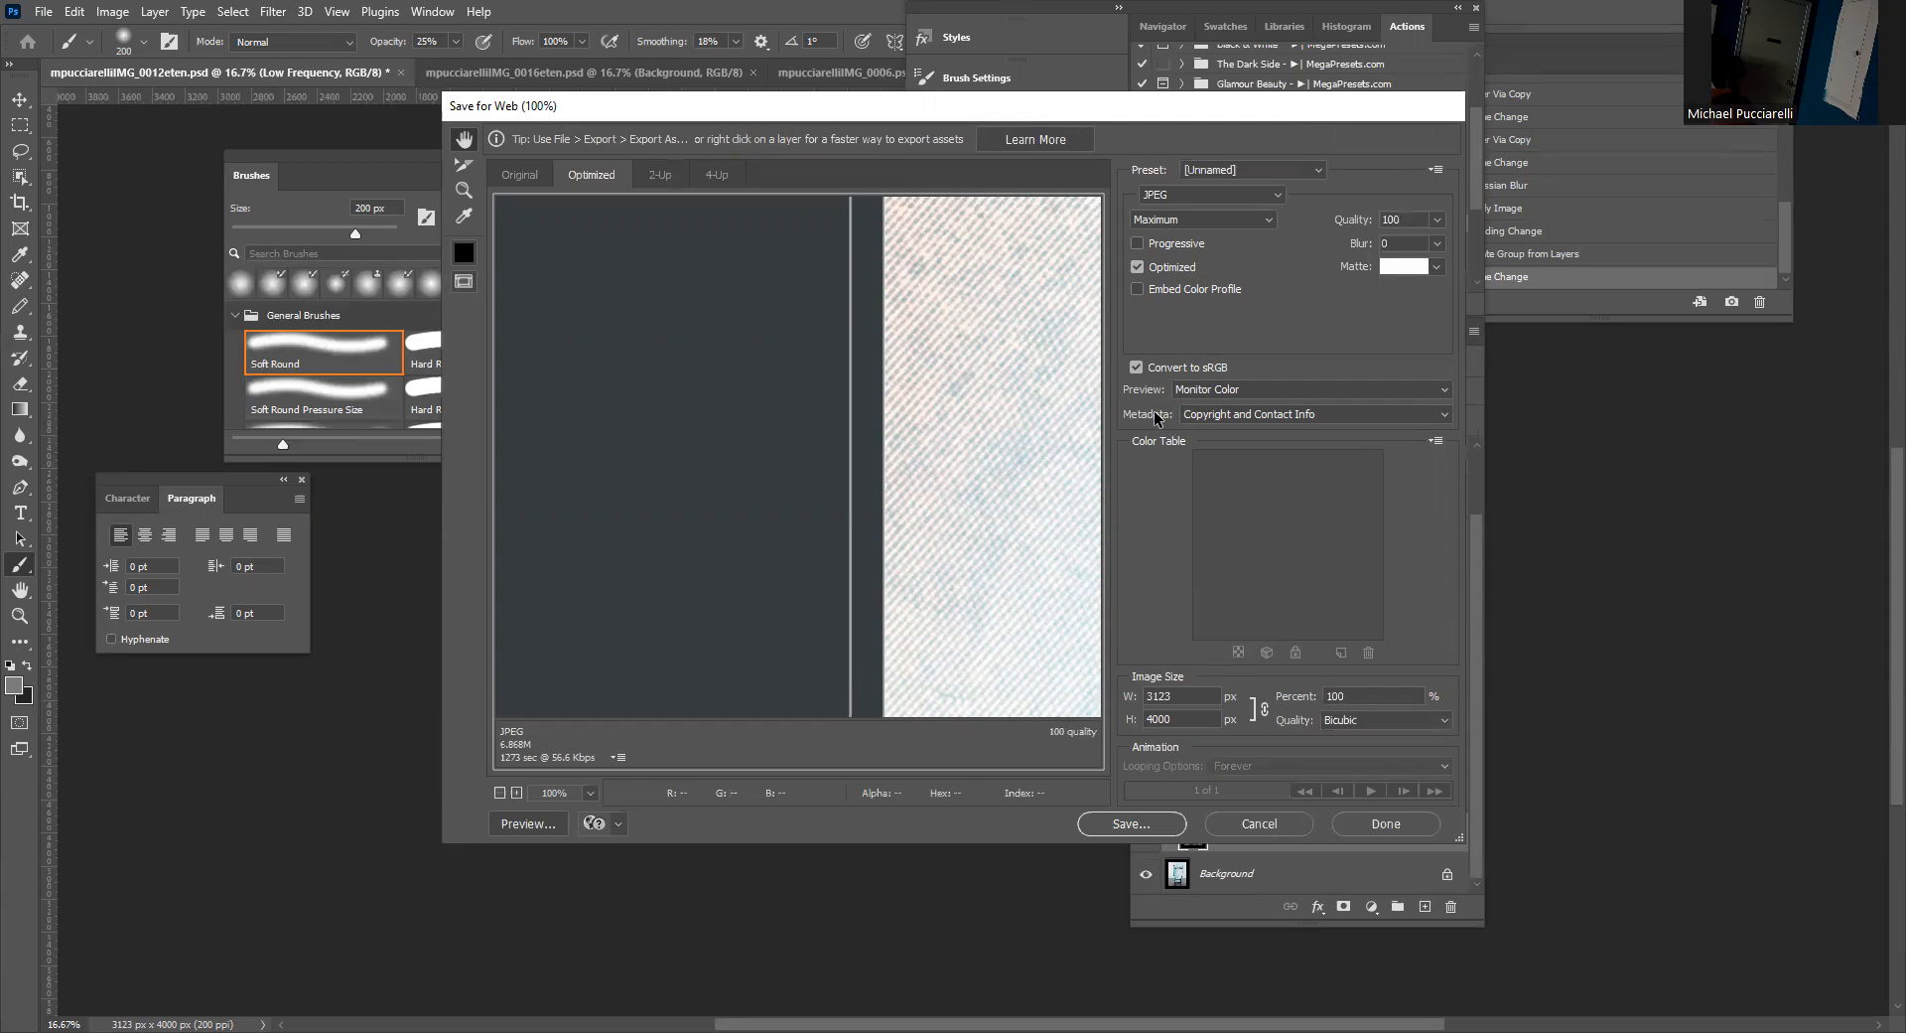
Cancel the Save for Web export, select the Frequency Separation group, and revert the water glass image to its saved version.
{"action": "left_click", "coordinate": [1277, 824]}
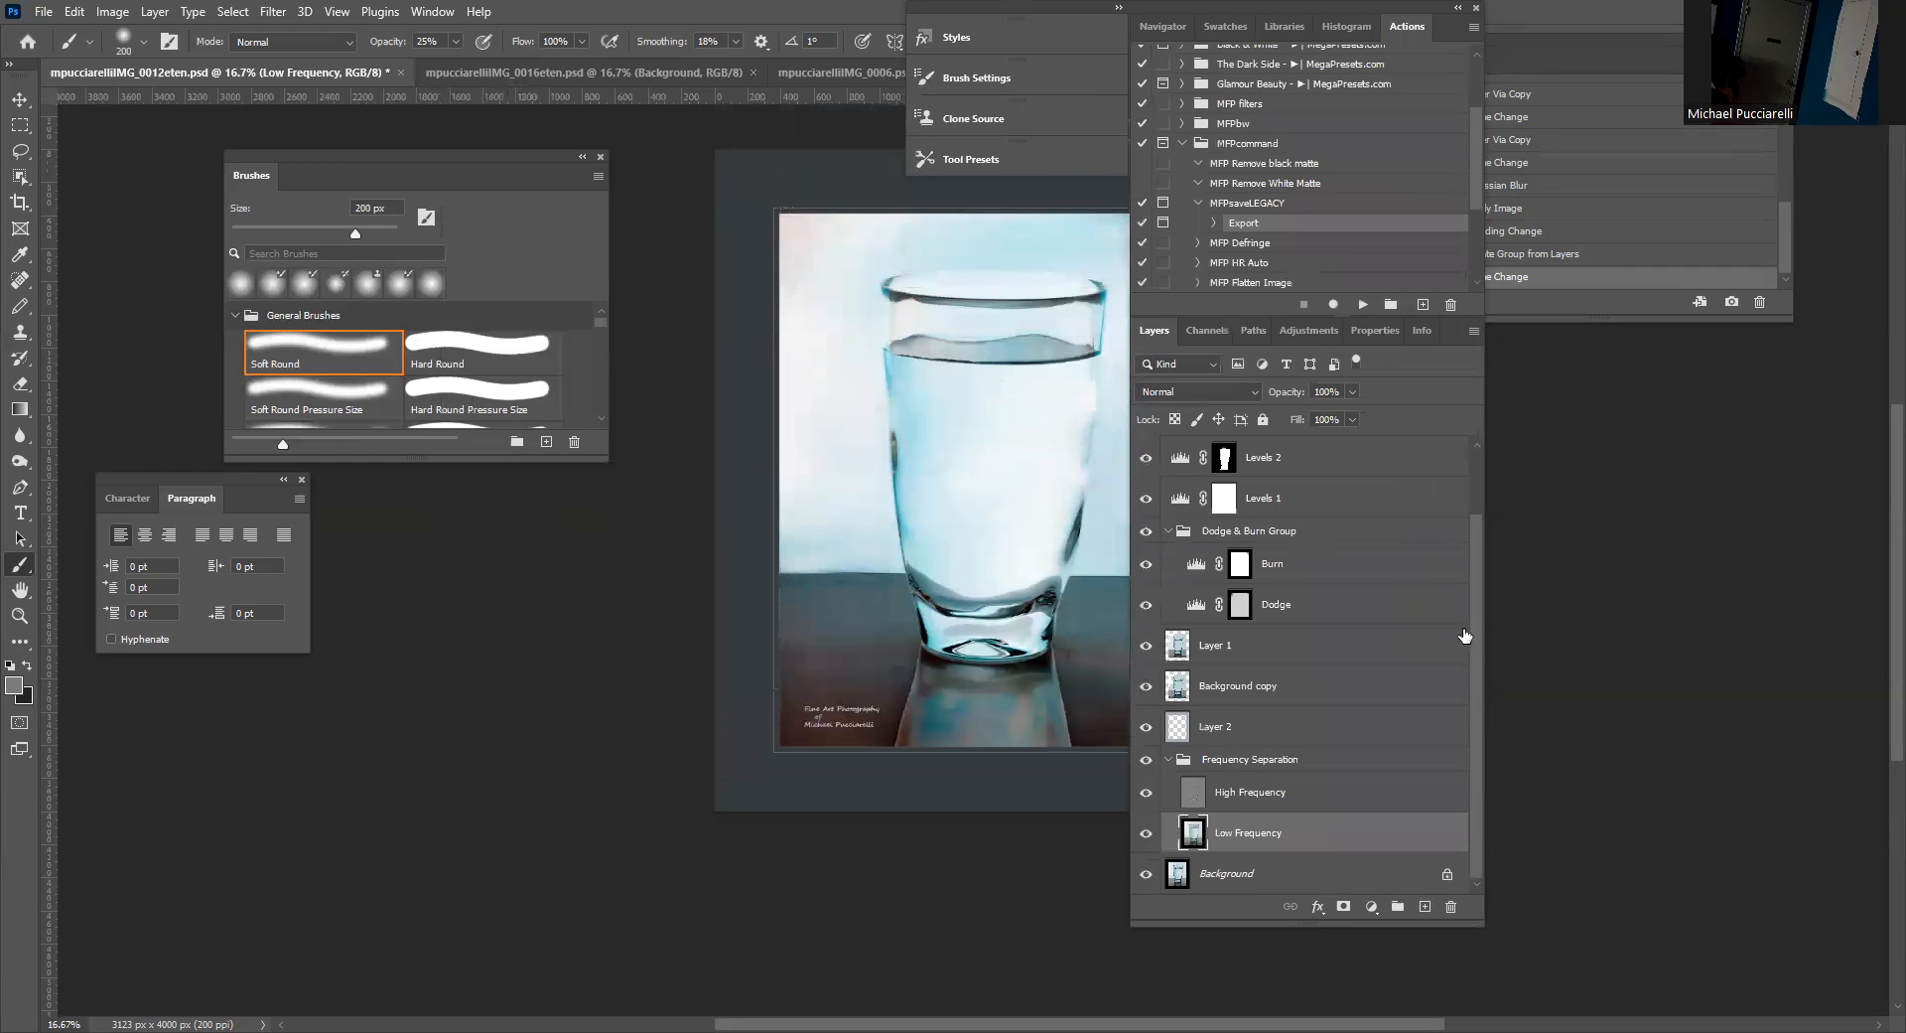
{"action": "scroll", "coordinate": [1368, 526], "scroll_direction": "up", "scroll_amount": 2}
{"action": "scroll", "coordinate": [1333, 599], "scroll_direction": "down", "scroll_amount": 2}
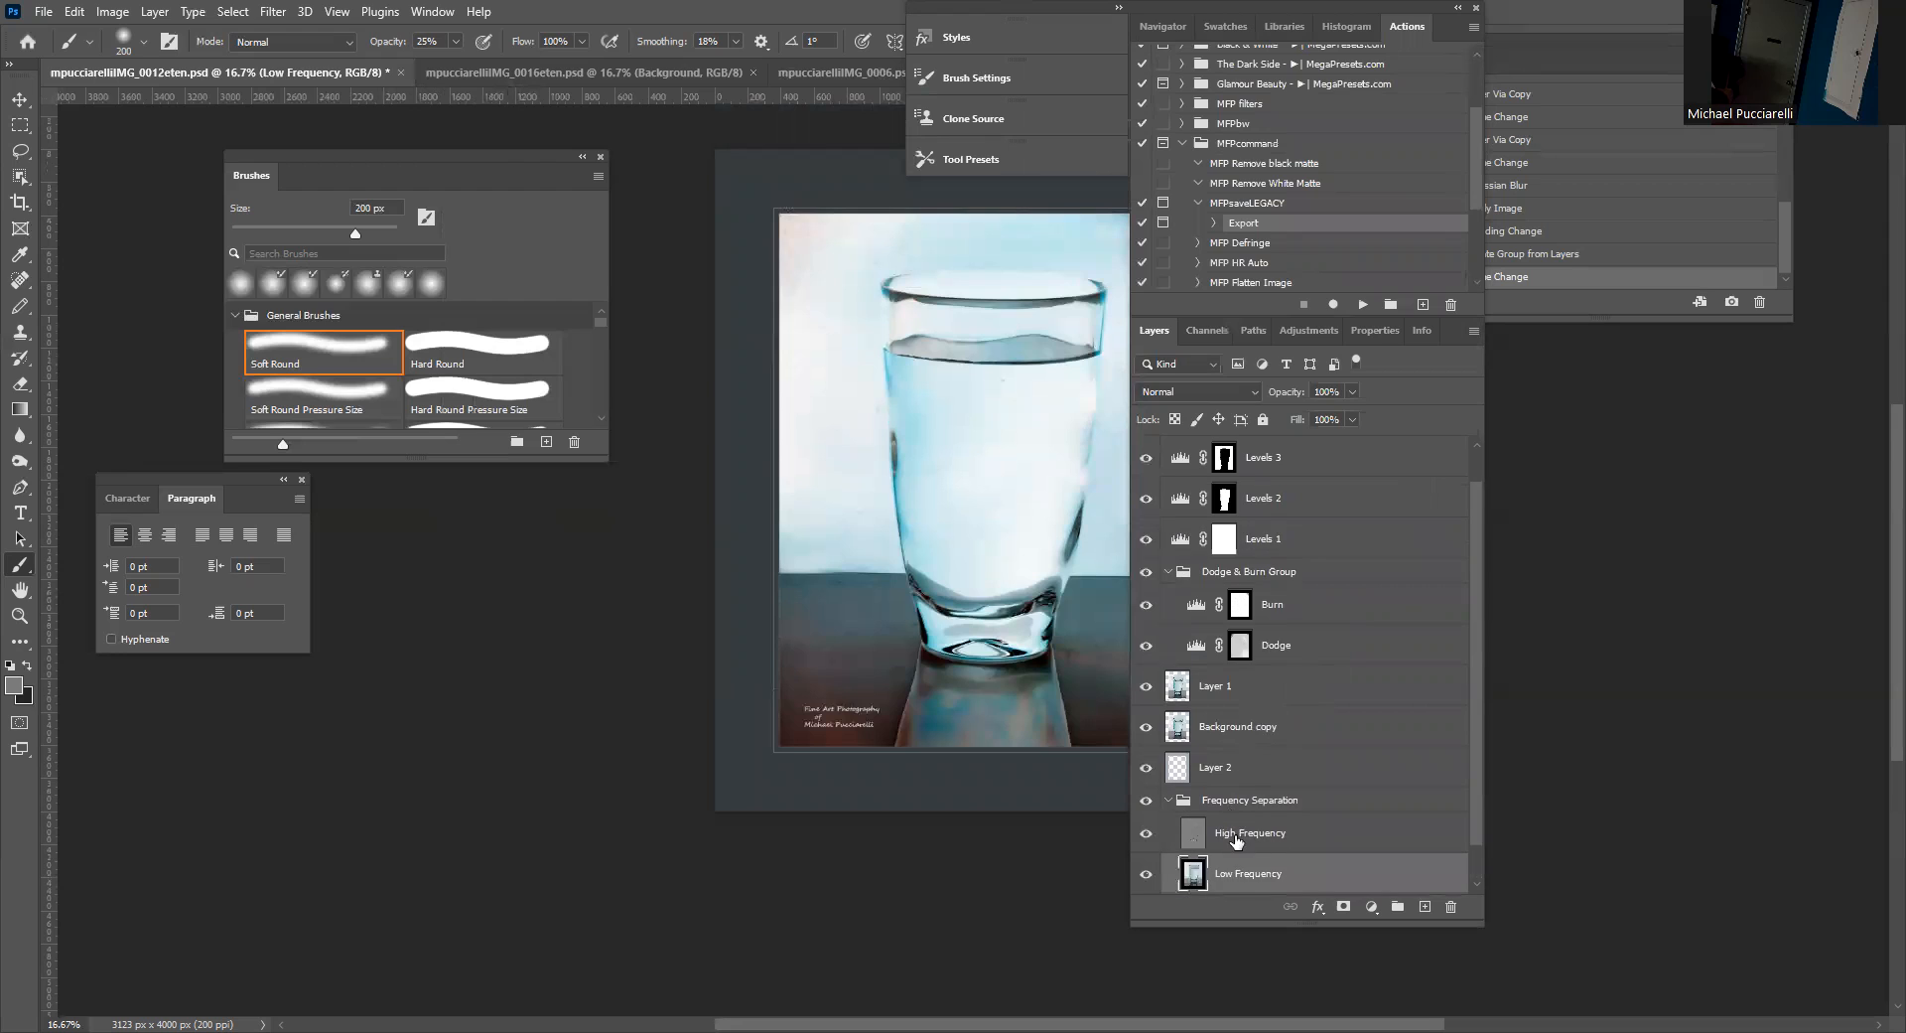
{"action": "left_click", "coordinate": [1211, 764]}
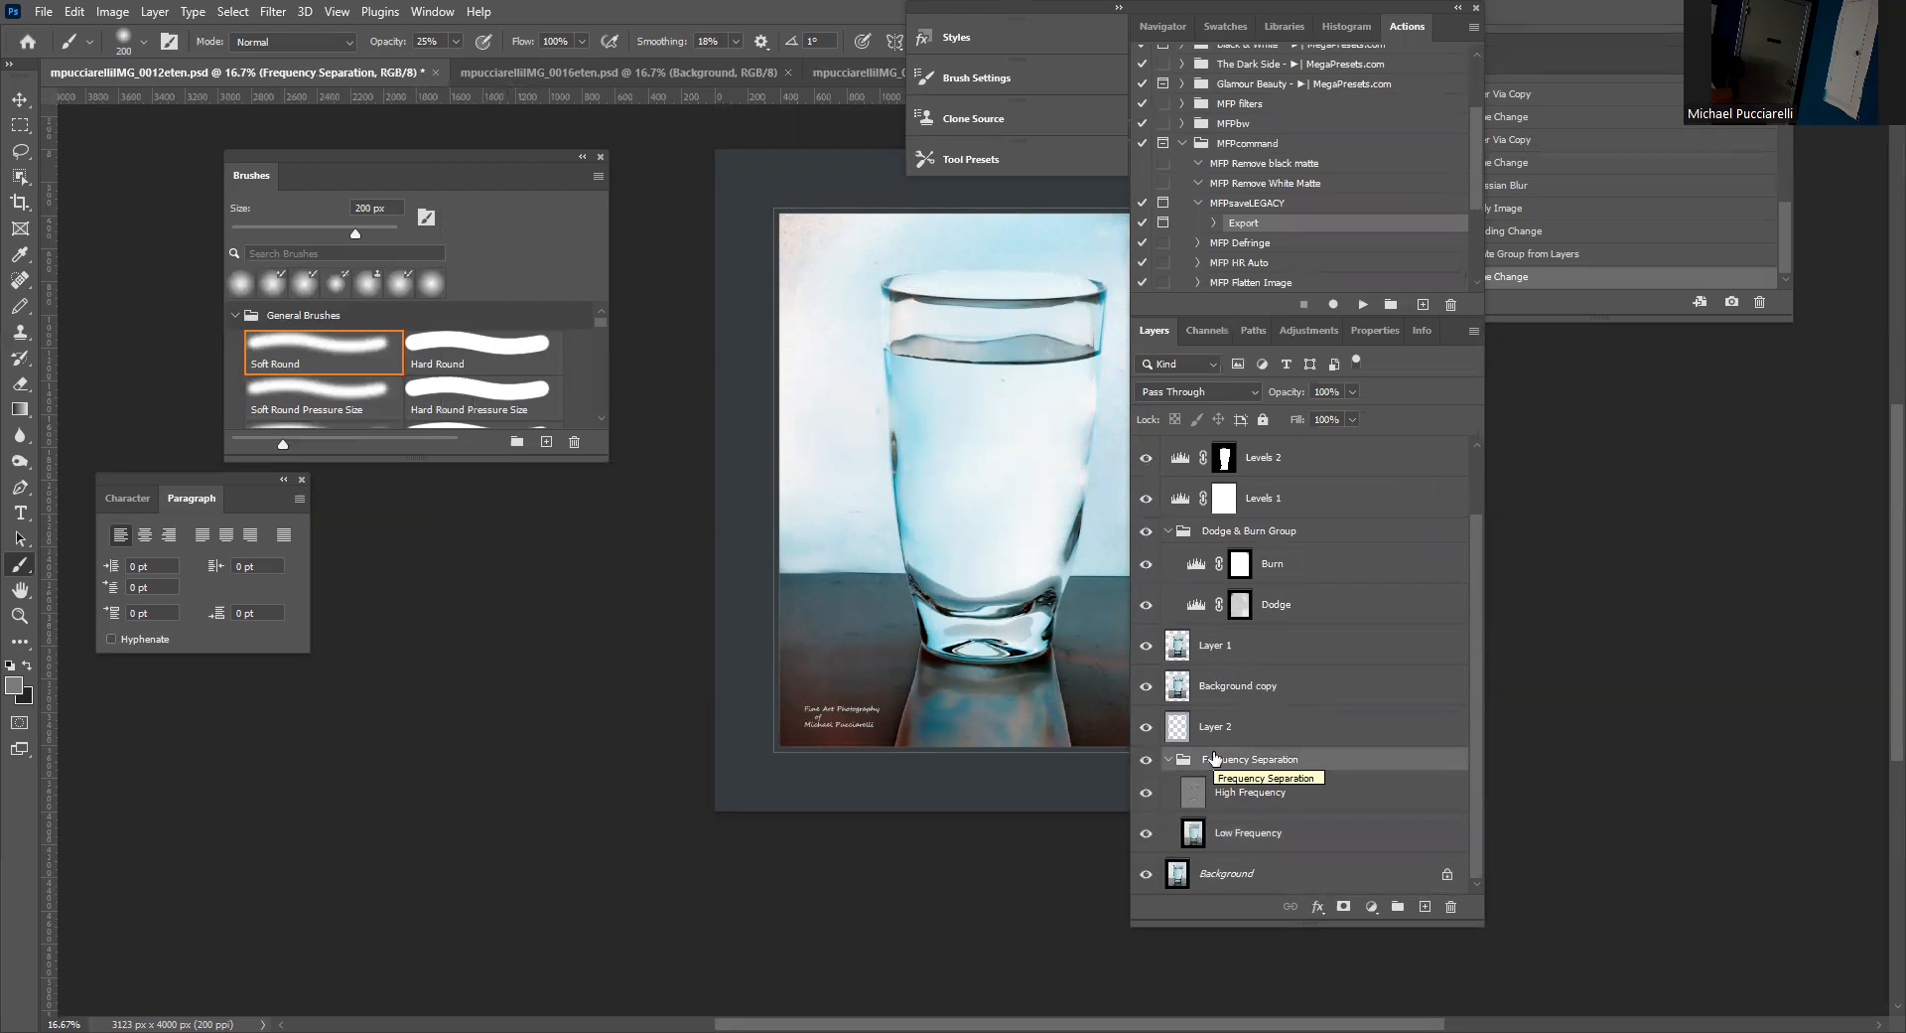
{"action": "key", "text": "F12"}
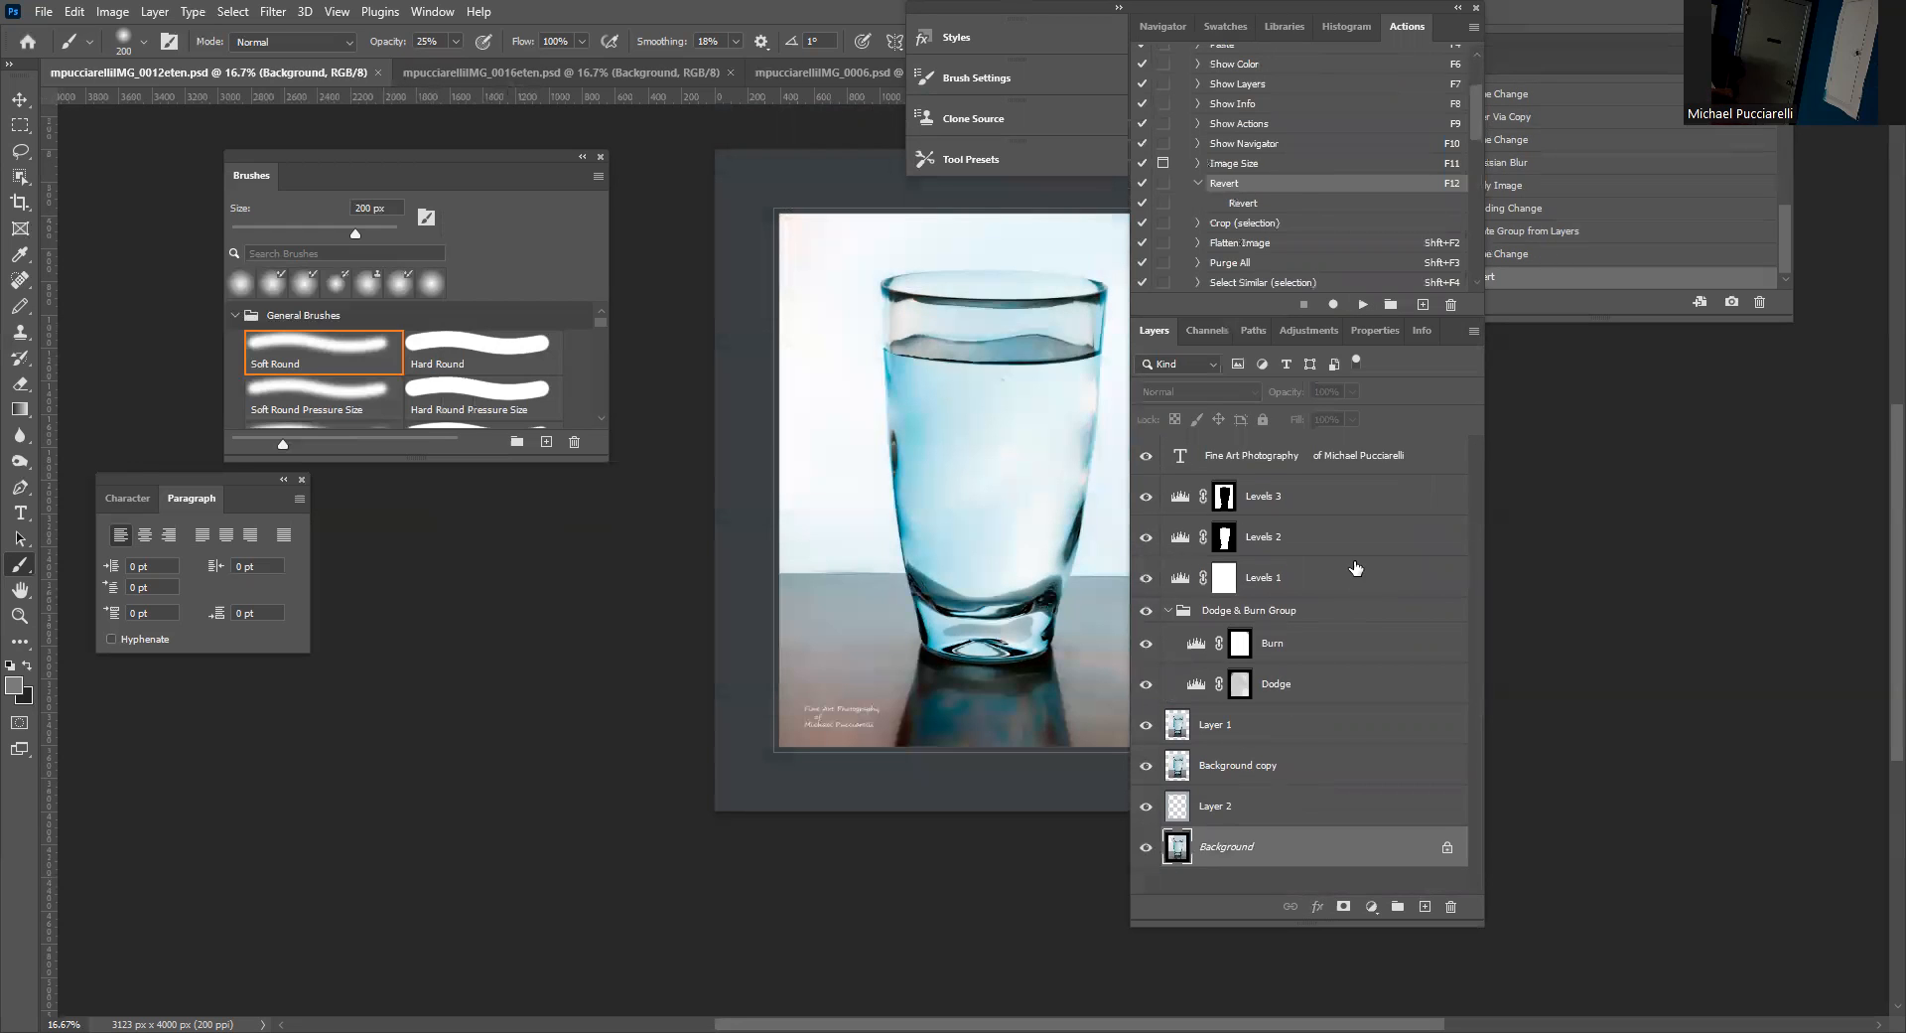
Examine the actions stored in the MFPcommand set, and collapse the set again.
{"action": "scroll", "coordinate": [1278, 147], "scroll_direction": "down", "scroll_amount": 4}
{"action": "scroll", "coordinate": [1276, 159], "scroll_direction": "down", "scroll_amount": 10}
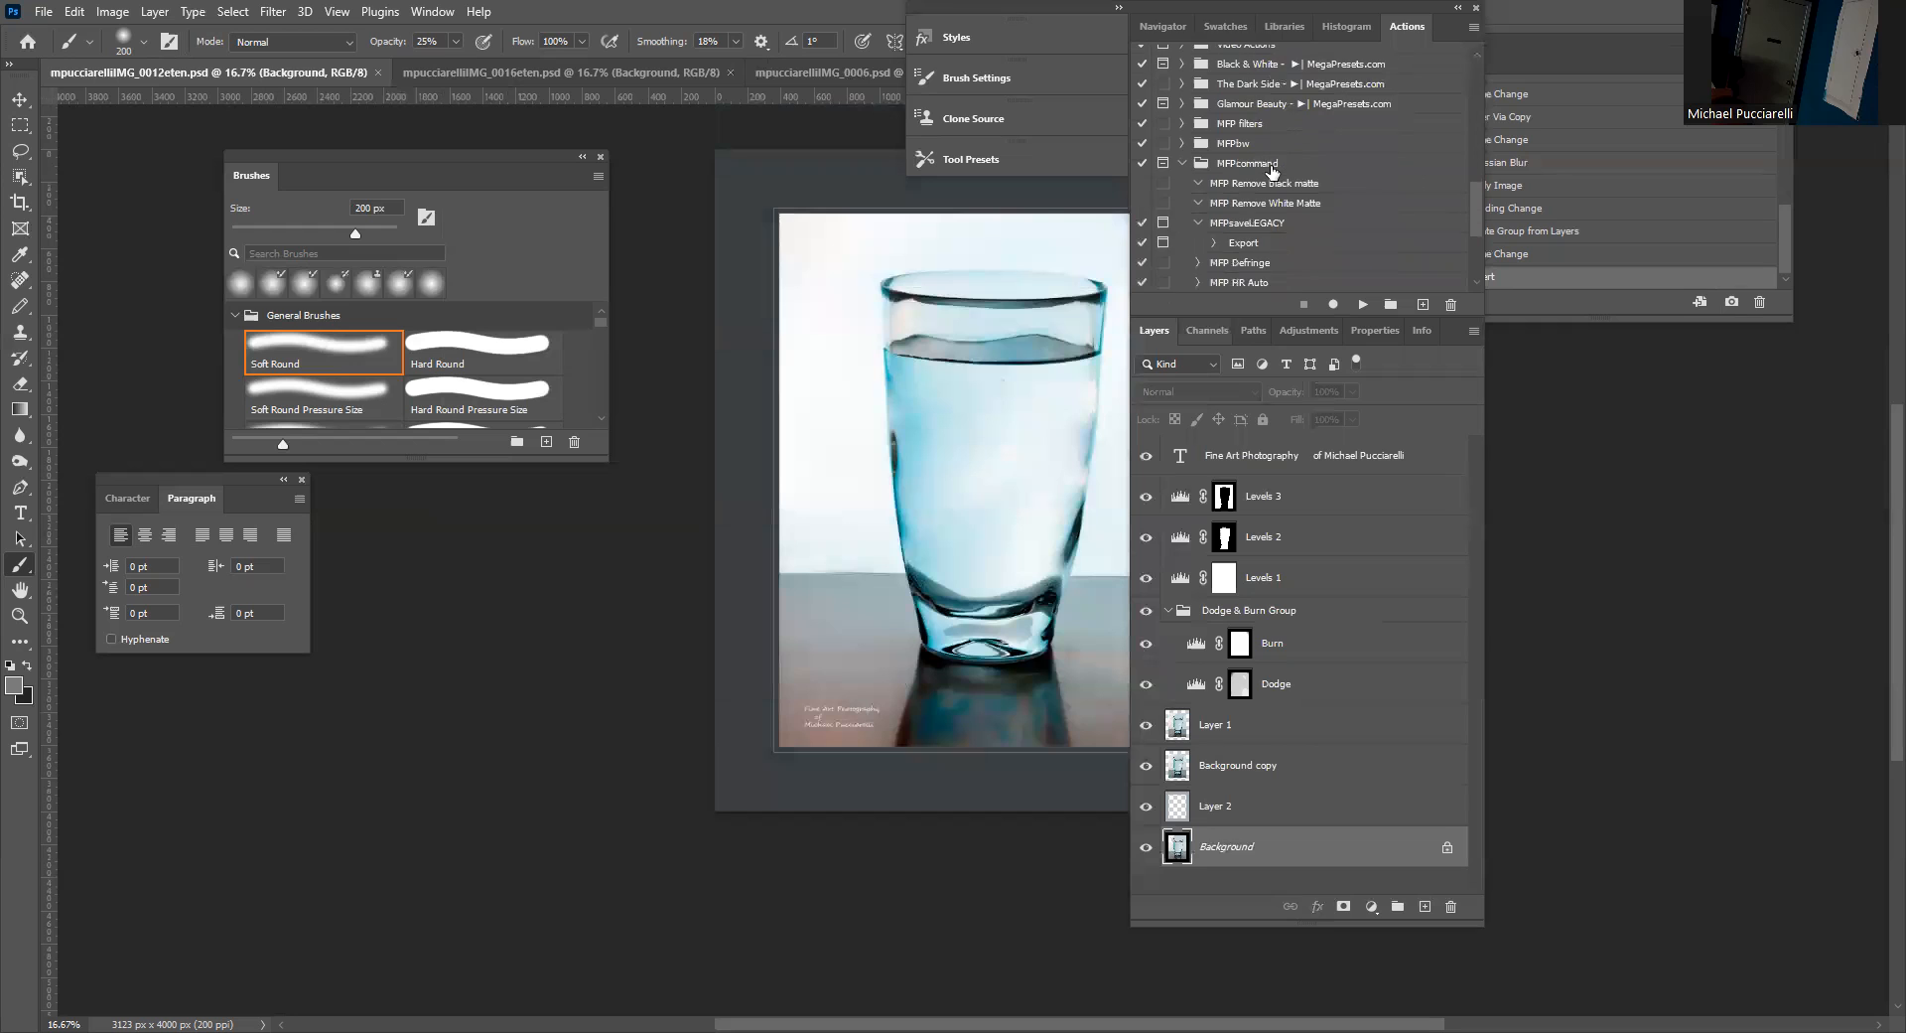
{"action": "scroll", "coordinate": [1273, 171], "scroll_direction": "down", "scroll_amount": 7}
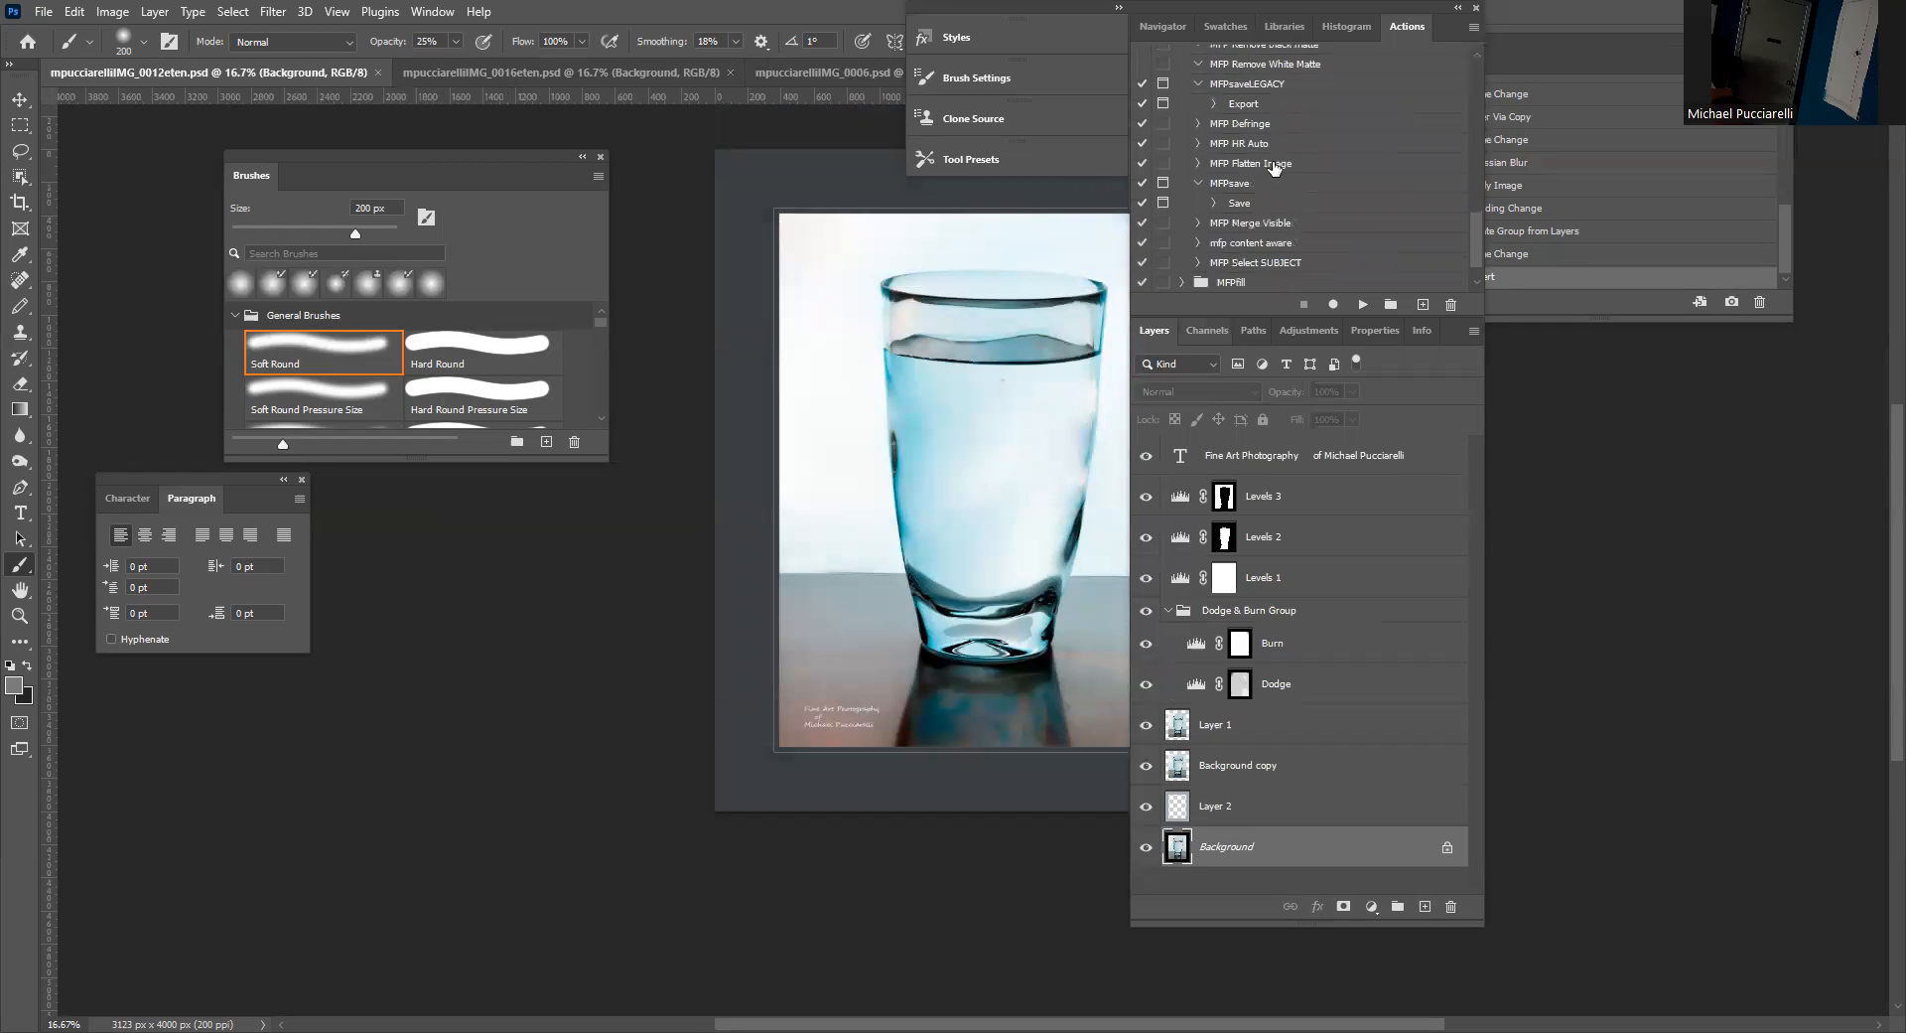
{"action": "scroll", "coordinate": [1275, 169], "scroll_direction": "down", "scroll_amount": 2}
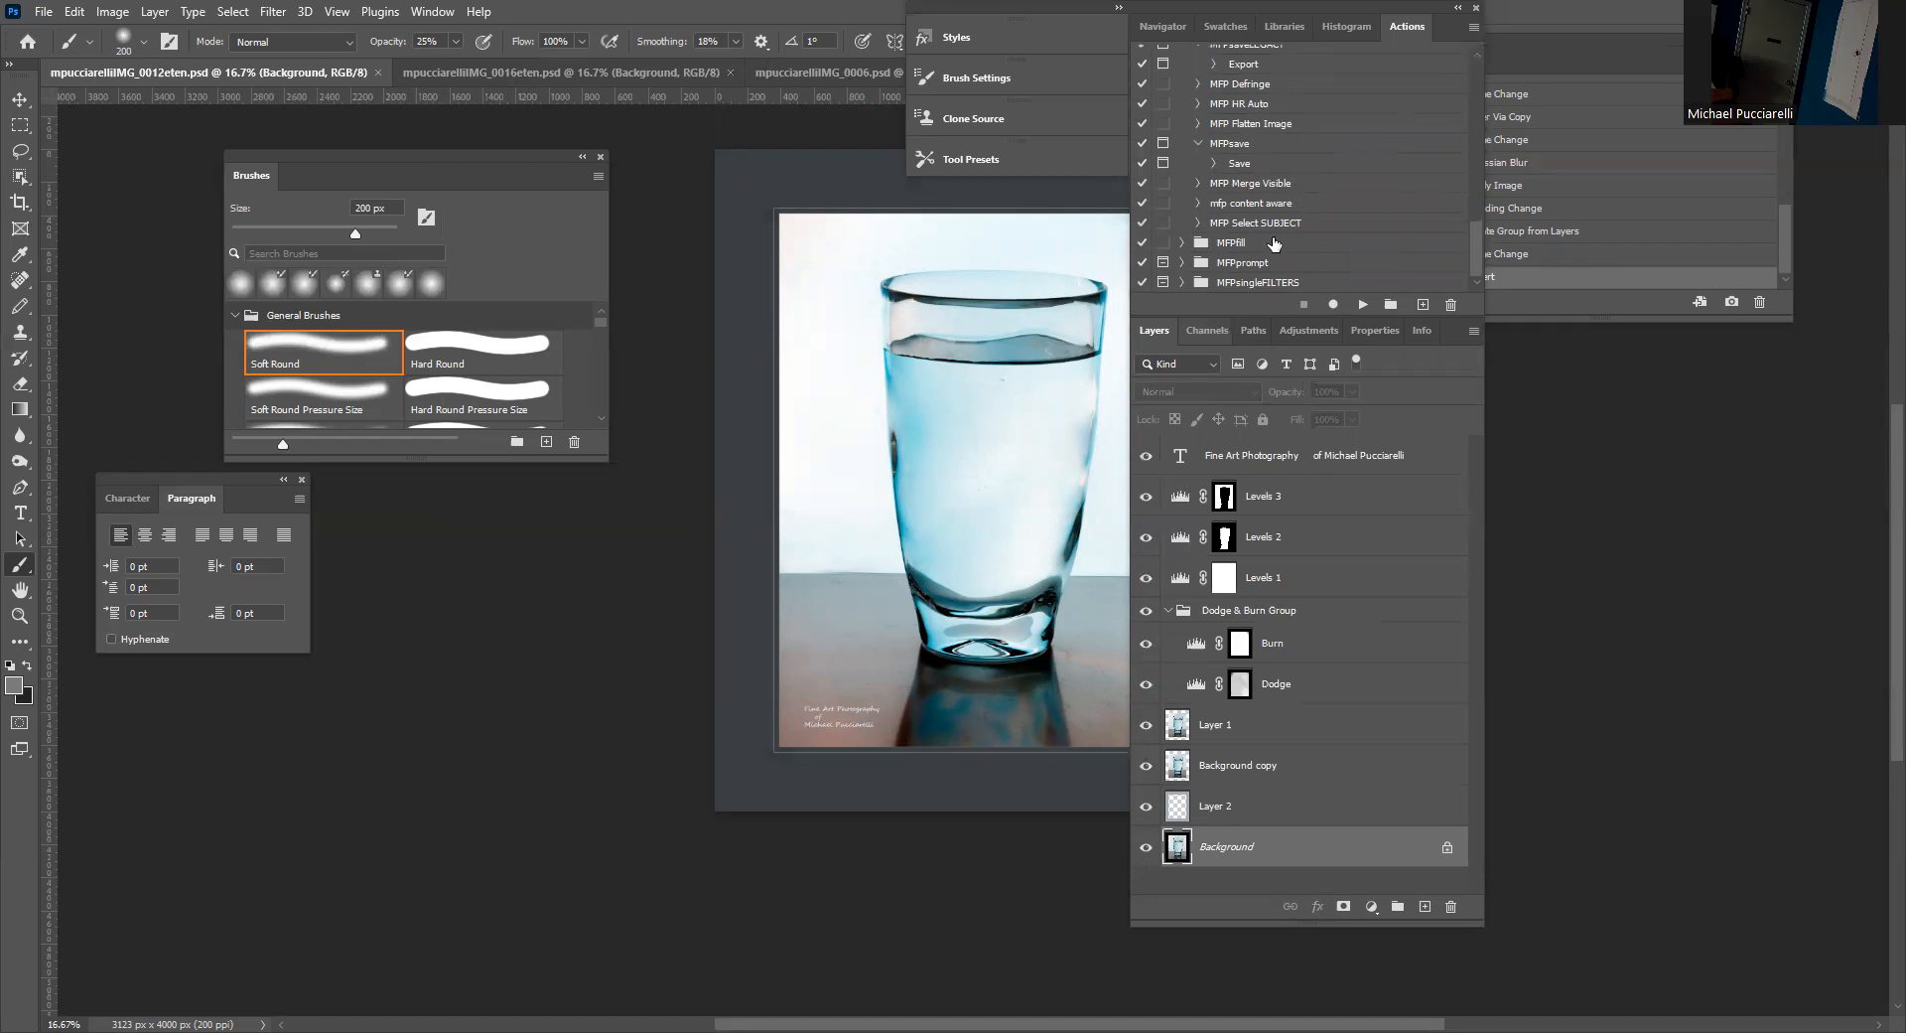
{"action": "scroll", "coordinate": [1265, 236], "scroll_direction": "up", "scroll_amount": 8}
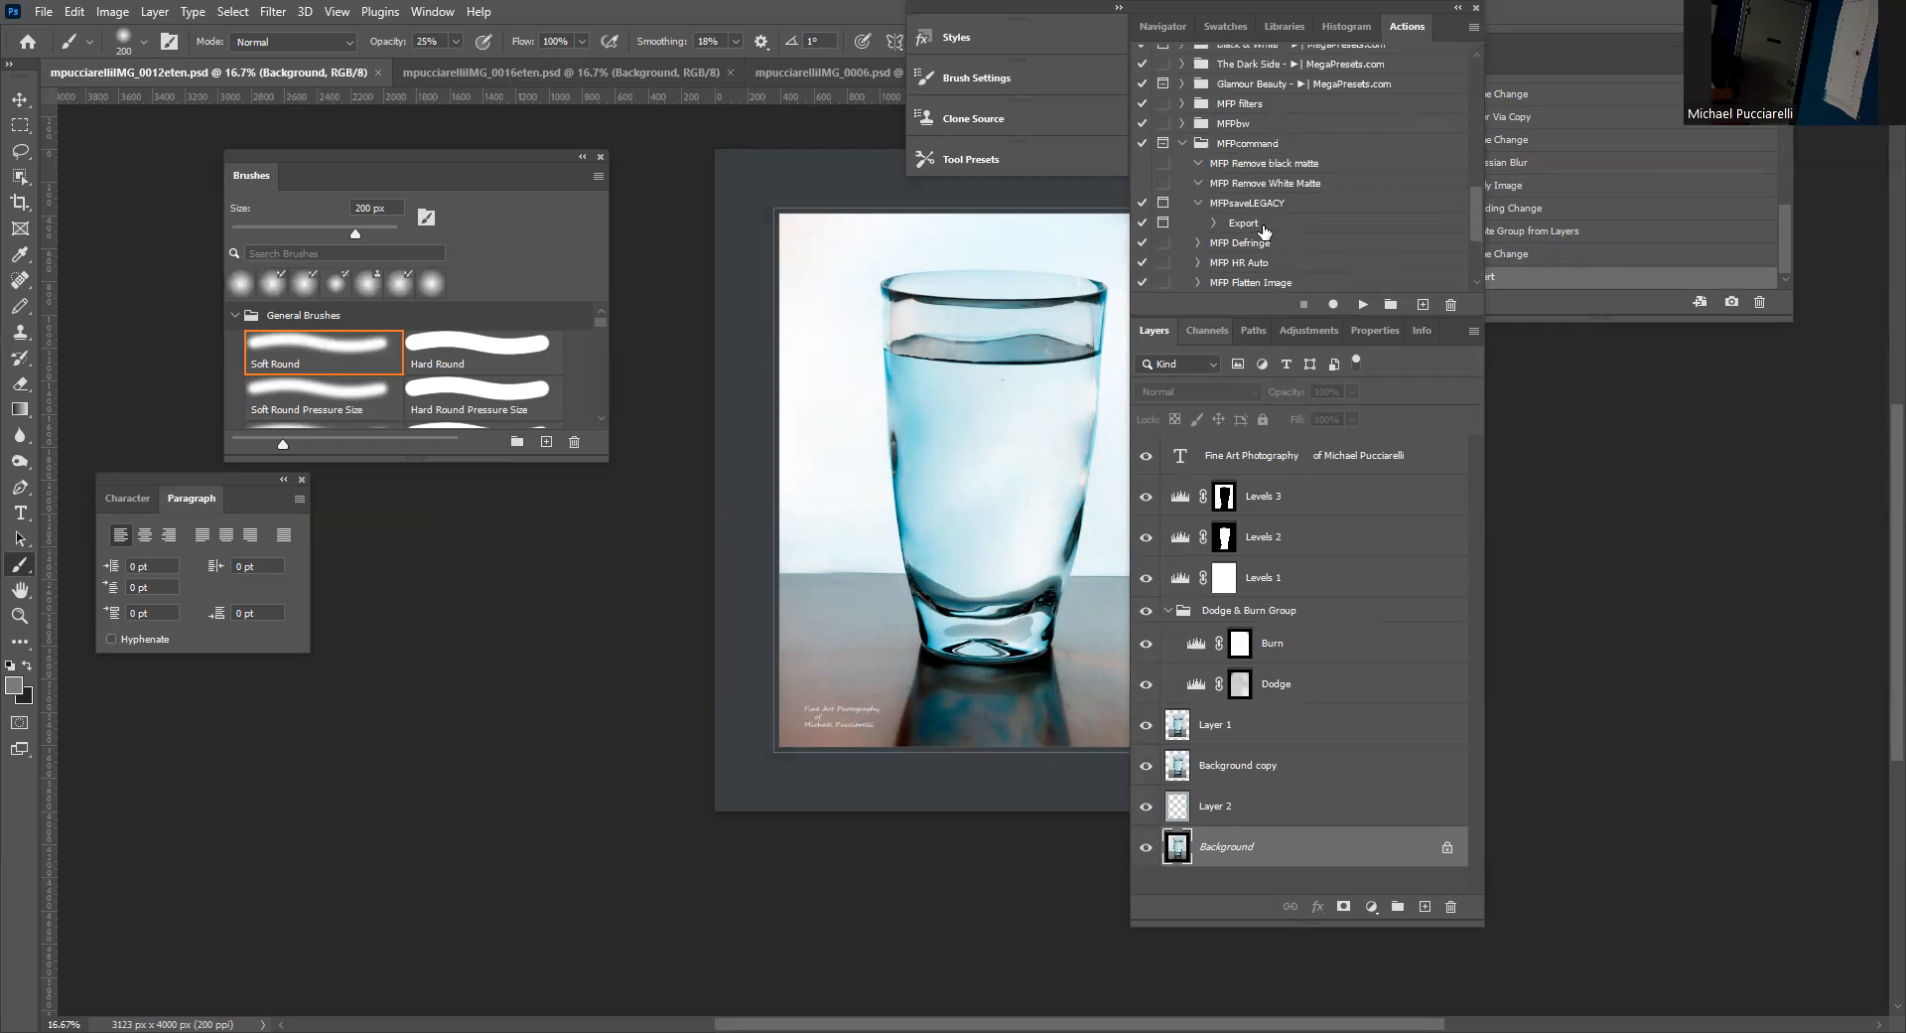
{"action": "left_click", "coordinate": [1182, 144]}
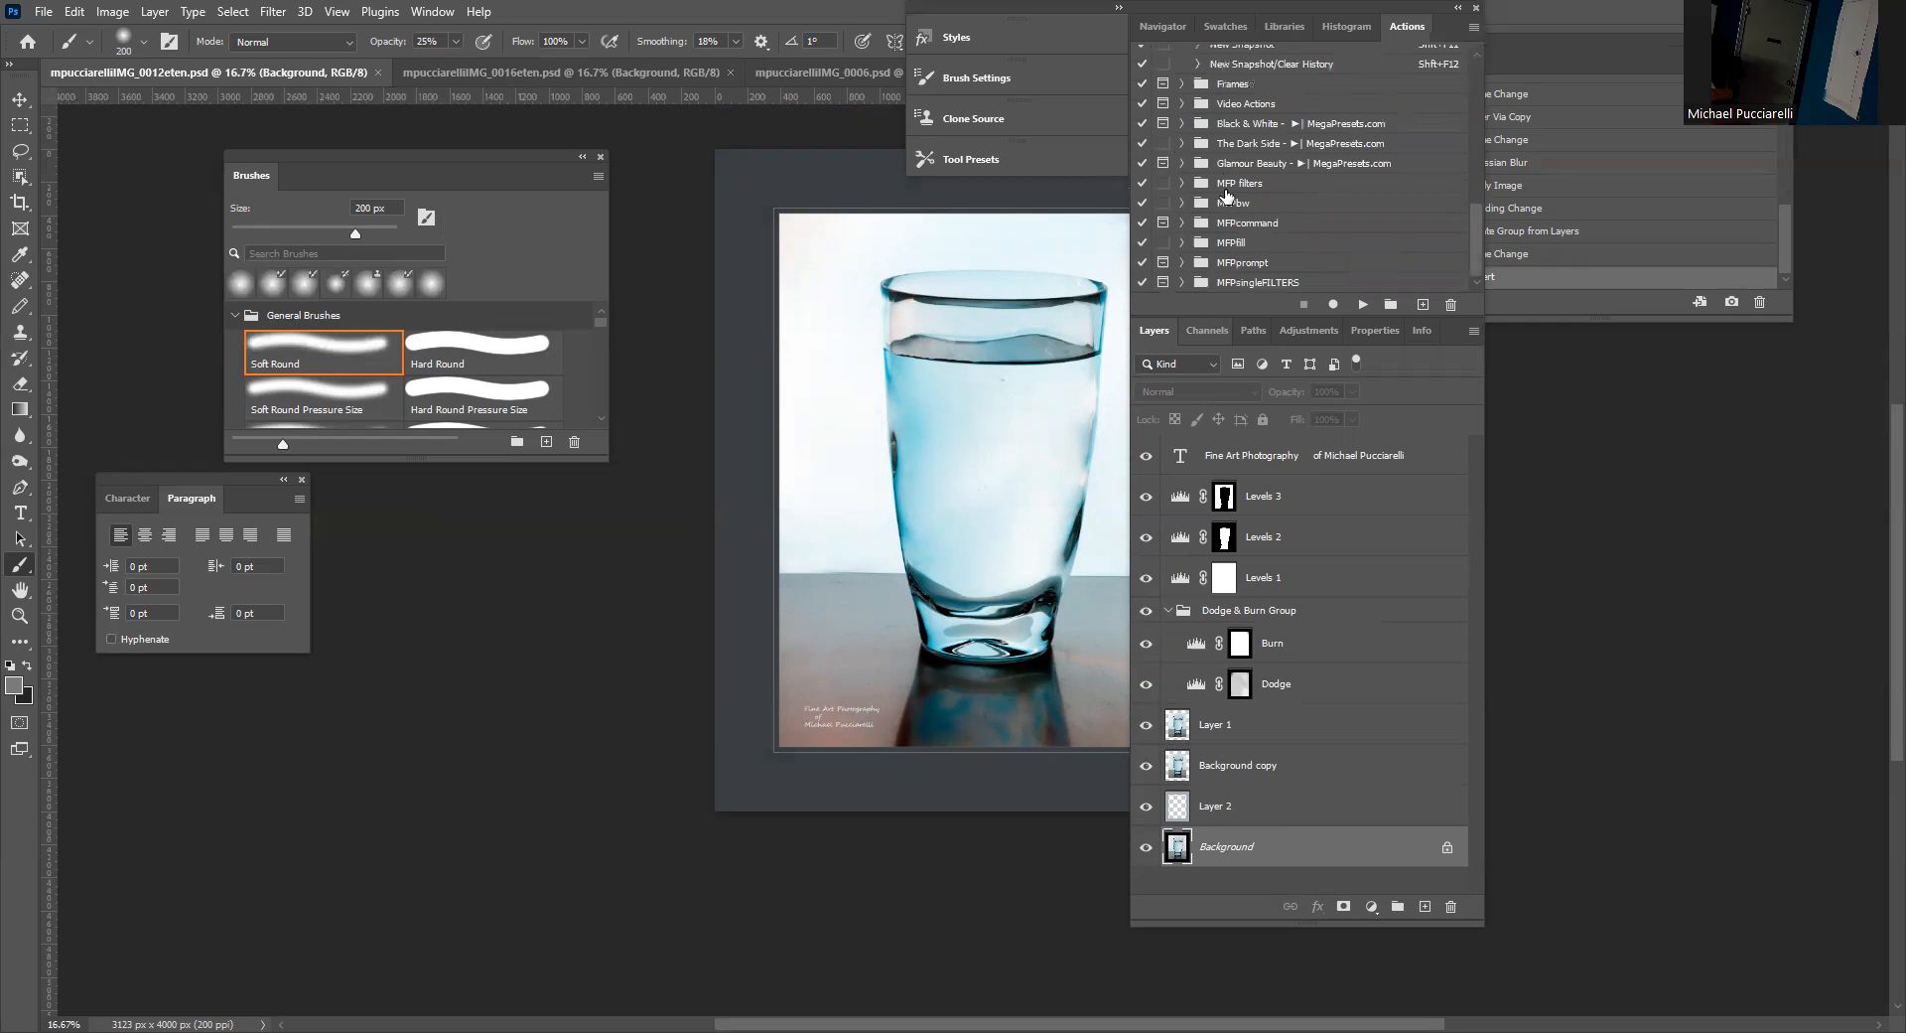
Expand the MFP filters set and examine the mfpframedev and mfpCOND actions that mfpIPCcondFRAdev plays.
{"action": "left_click", "coordinate": [1180, 184]}
{"action": "left_click", "coordinate": [1238, 205]}
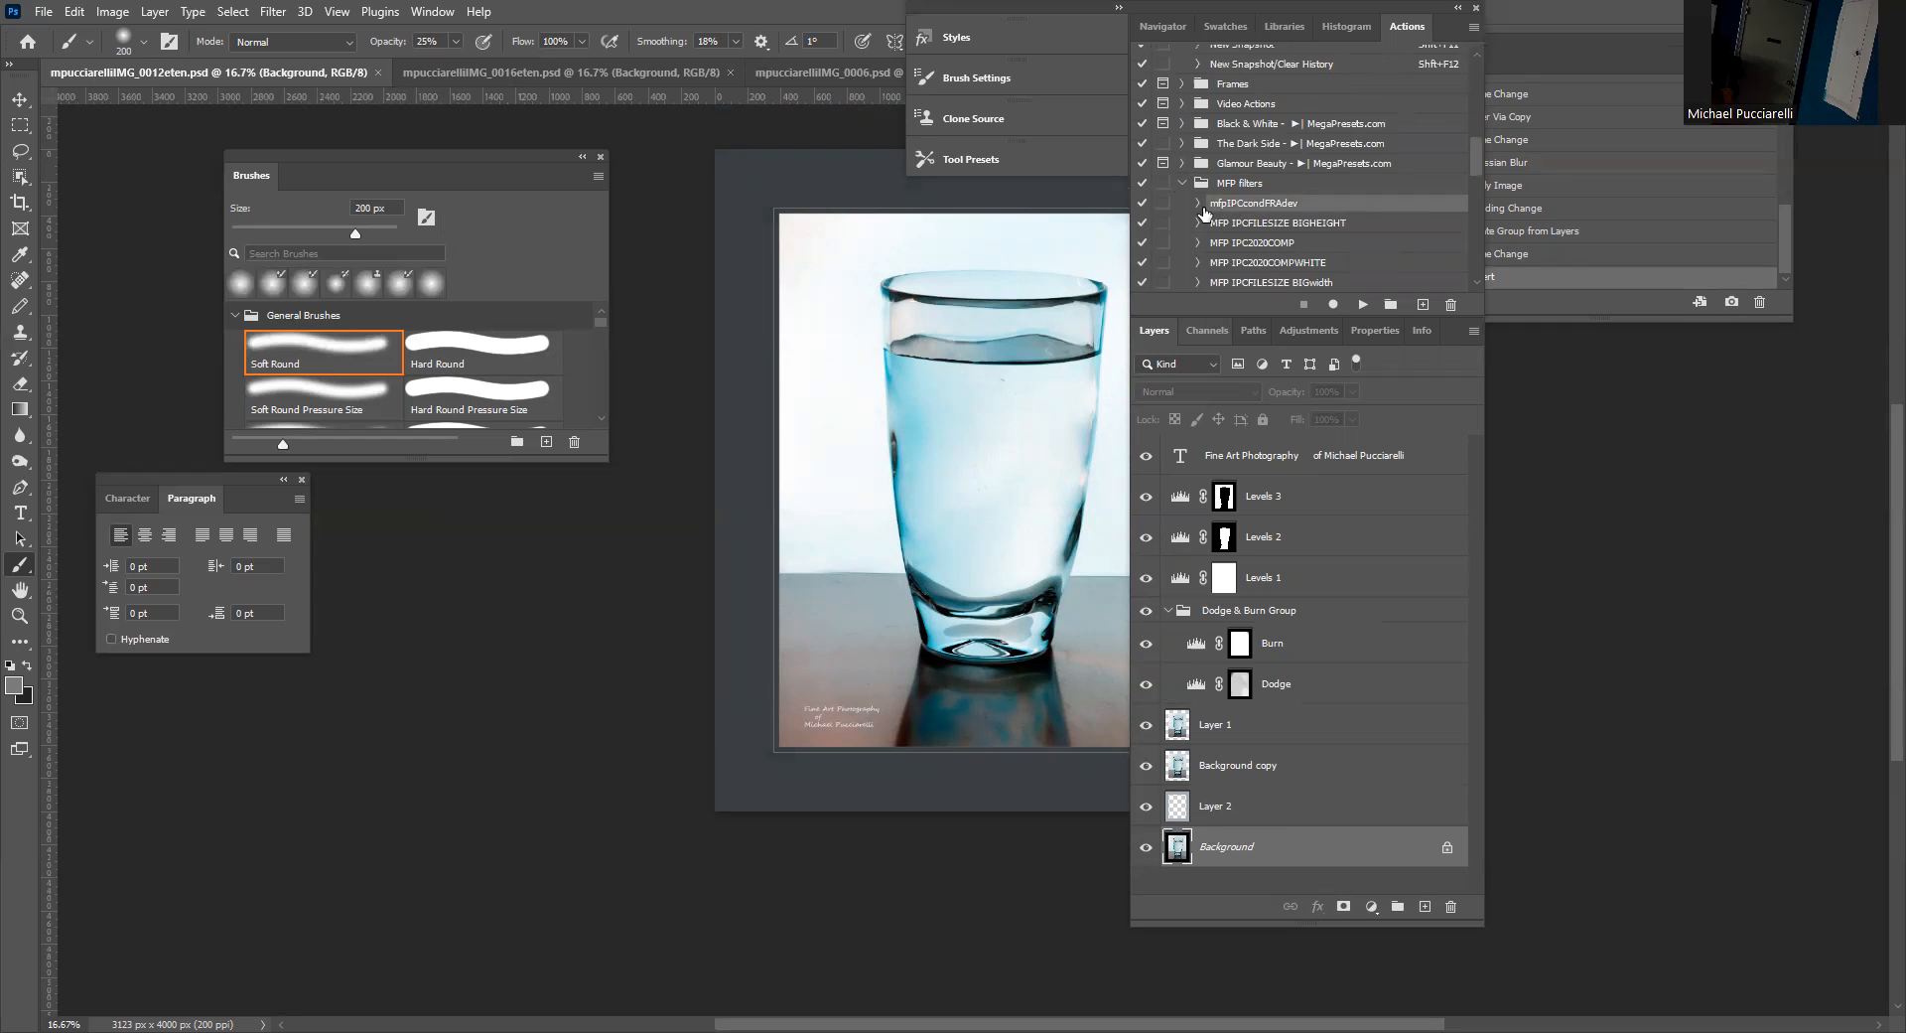
{"action": "left_click", "coordinate": [1198, 203]}
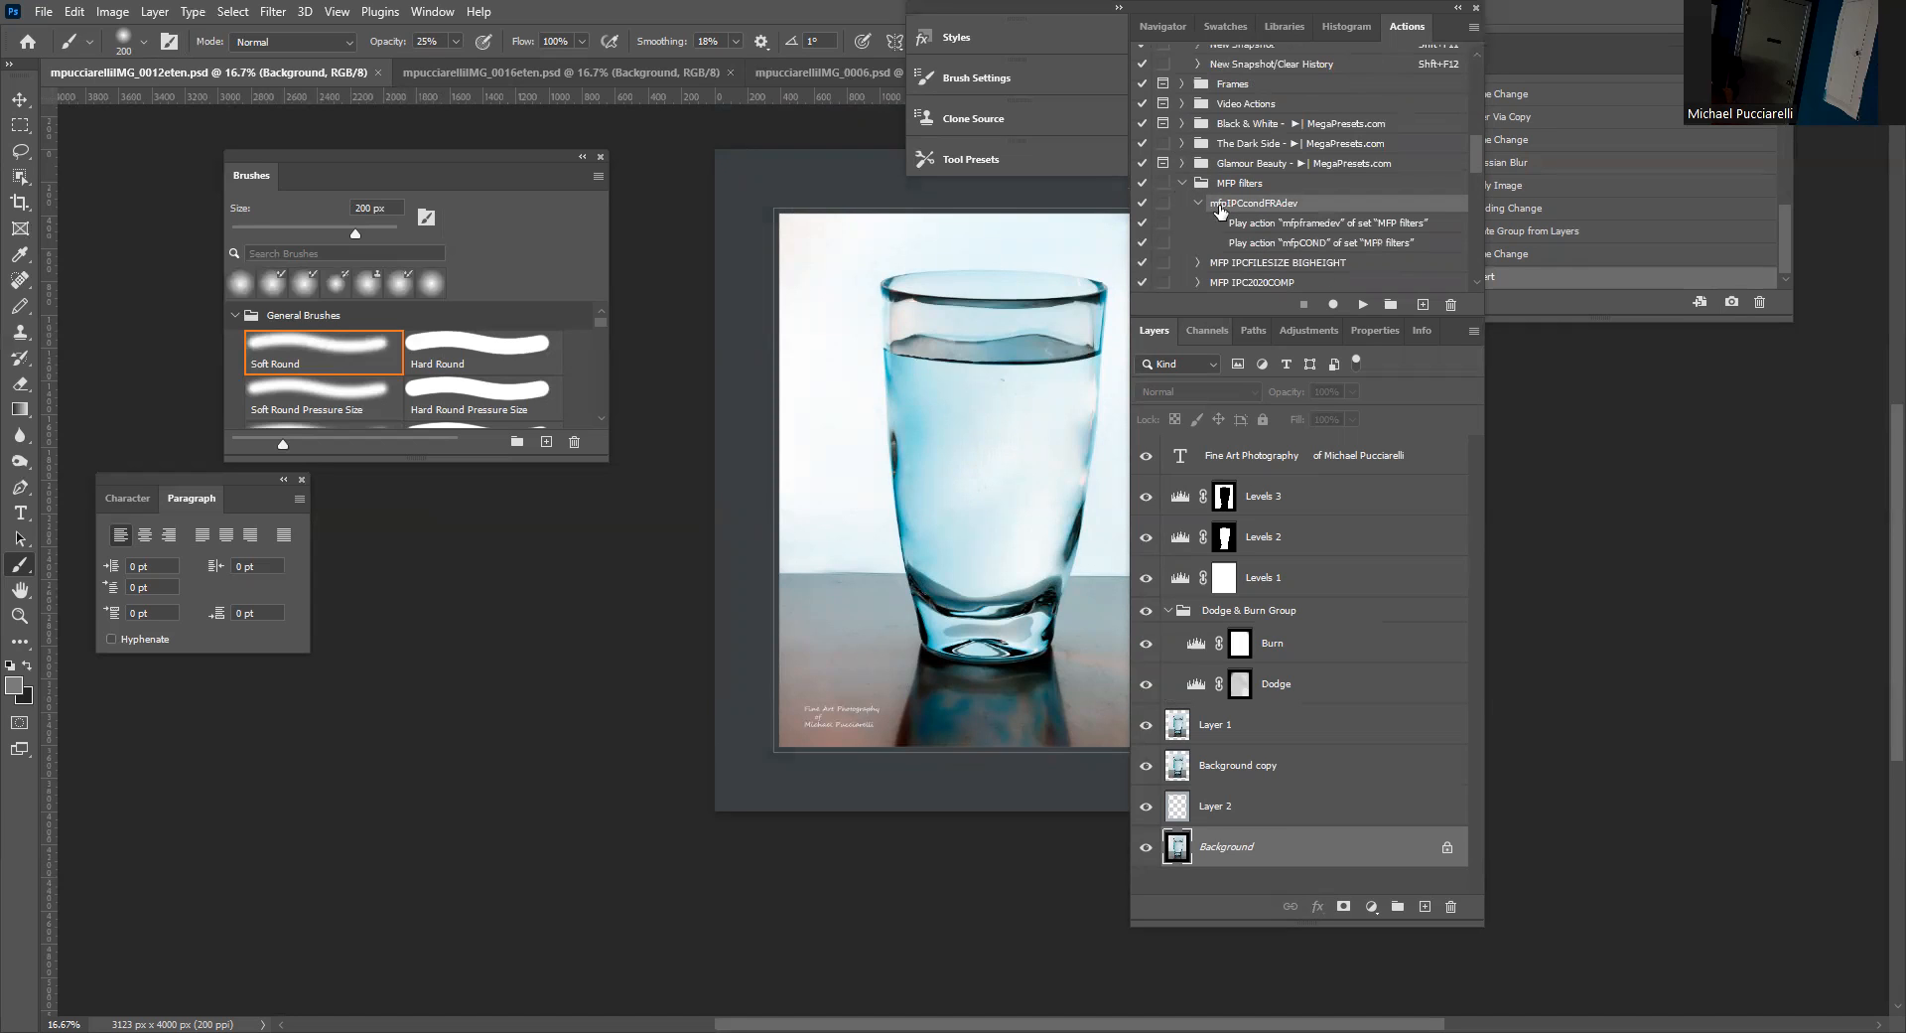
{"action": "left_click", "coordinate": [1319, 223]}
{"action": "left_click", "coordinate": [1297, 243]}
{"action": "scroll", "coordinate": [1281, 253], "scroll_direction": "down", "scroll_amount": 2}
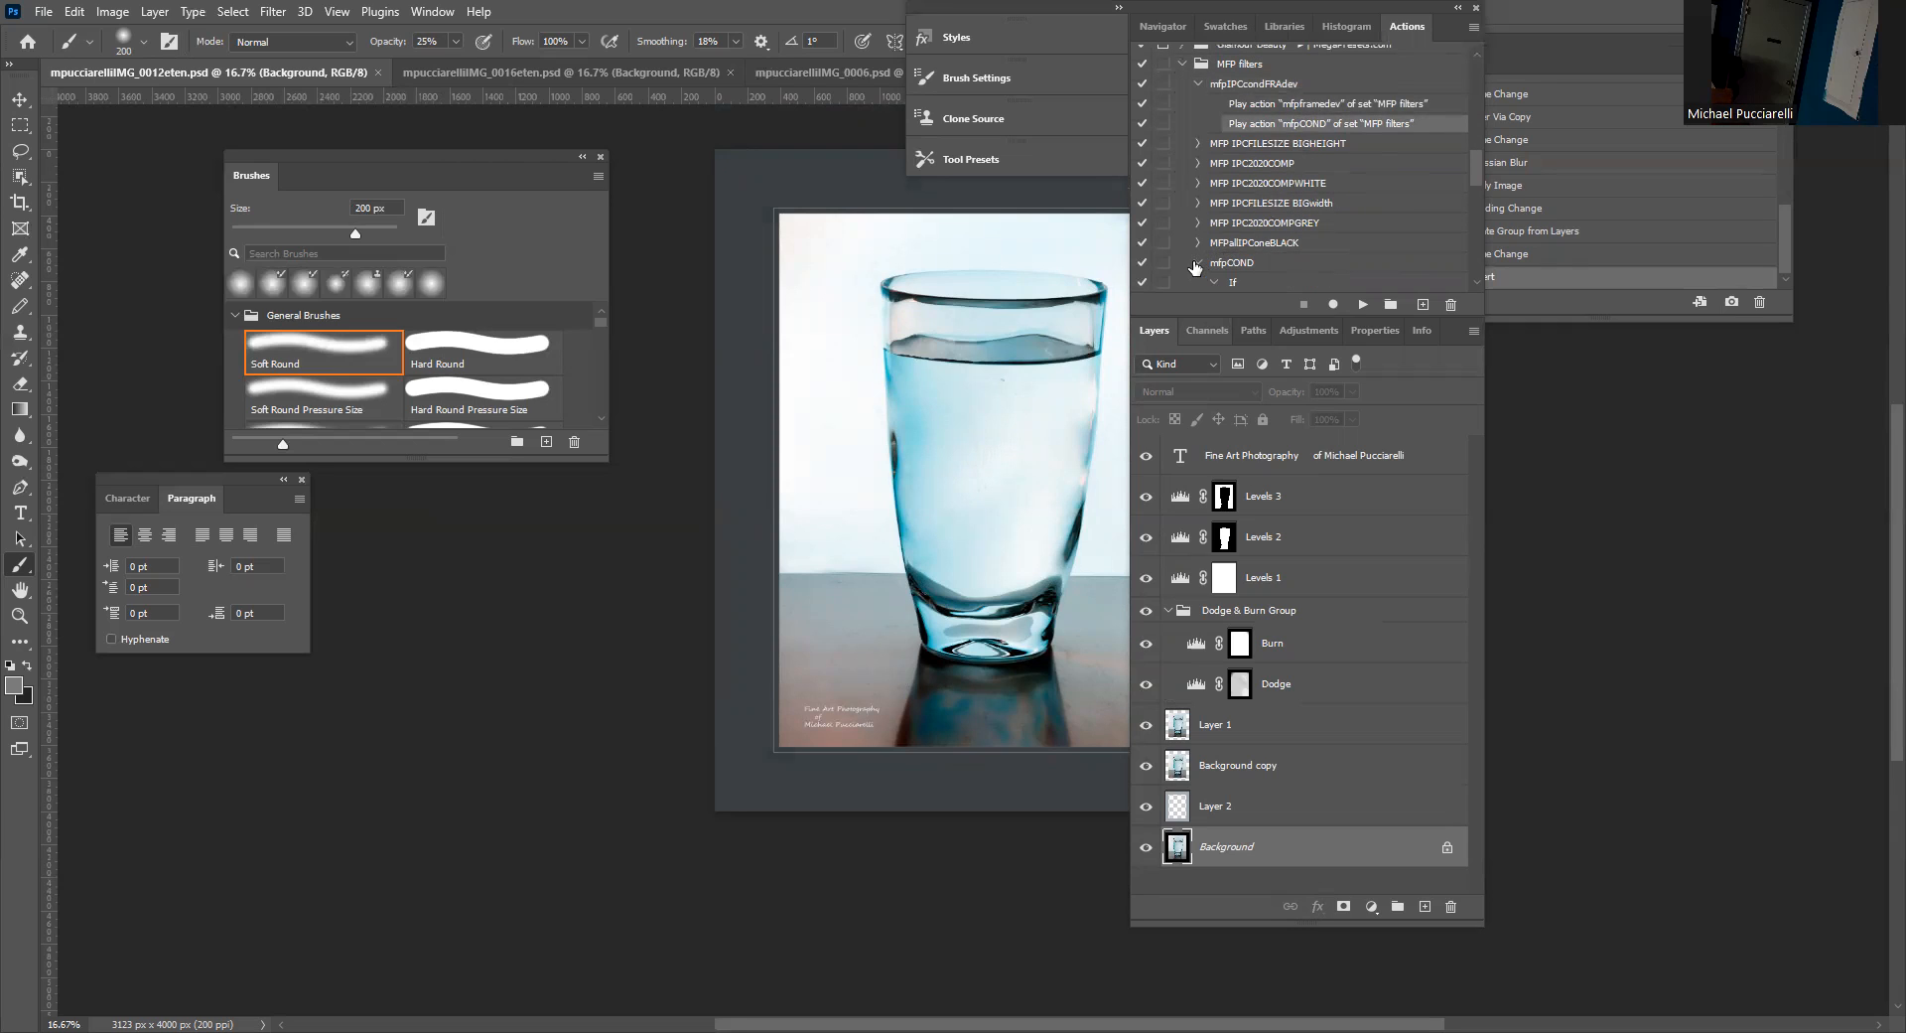
Examine the landscape condition and its two alternative actions in mfpCOND, and collapse that action.
{"action": "left_click", "coordinate": [1202, 263]}
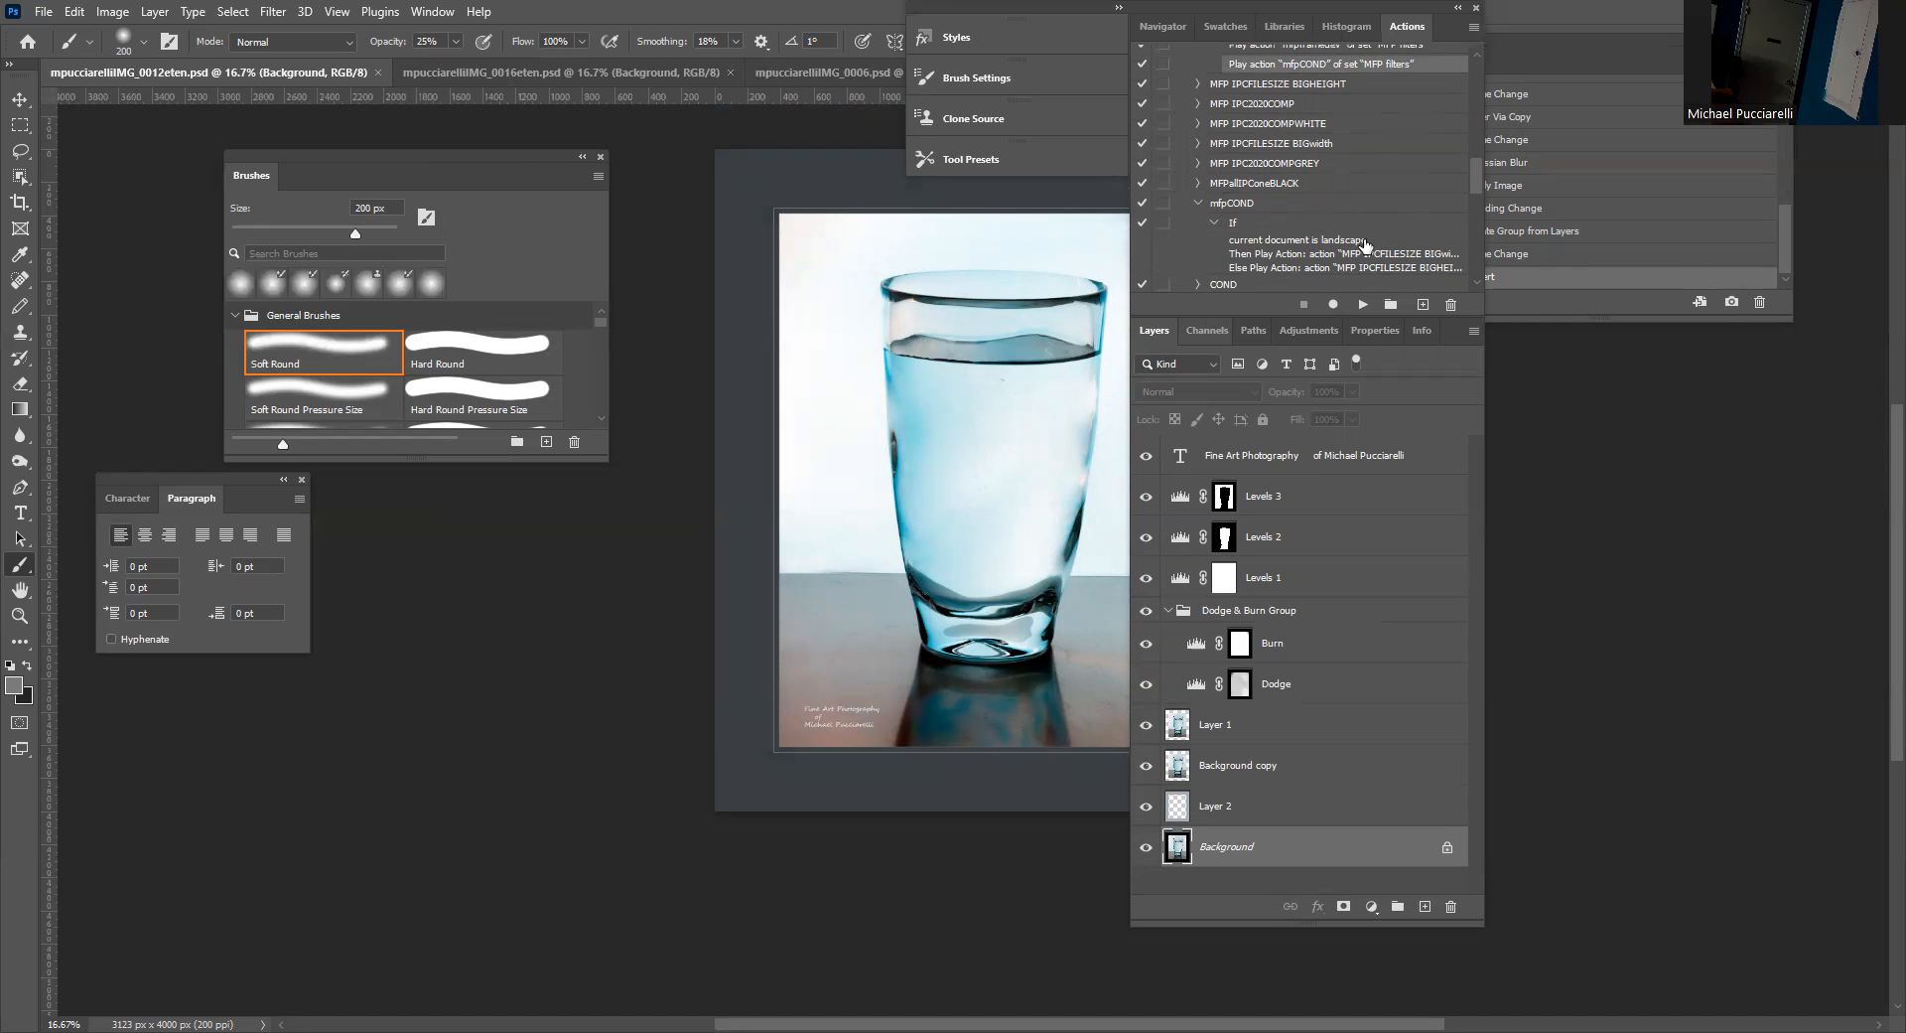
{"action": "scroll", "coordinate": [1366, 247], "scroll_direction": "down", "scroll_amount": 1}
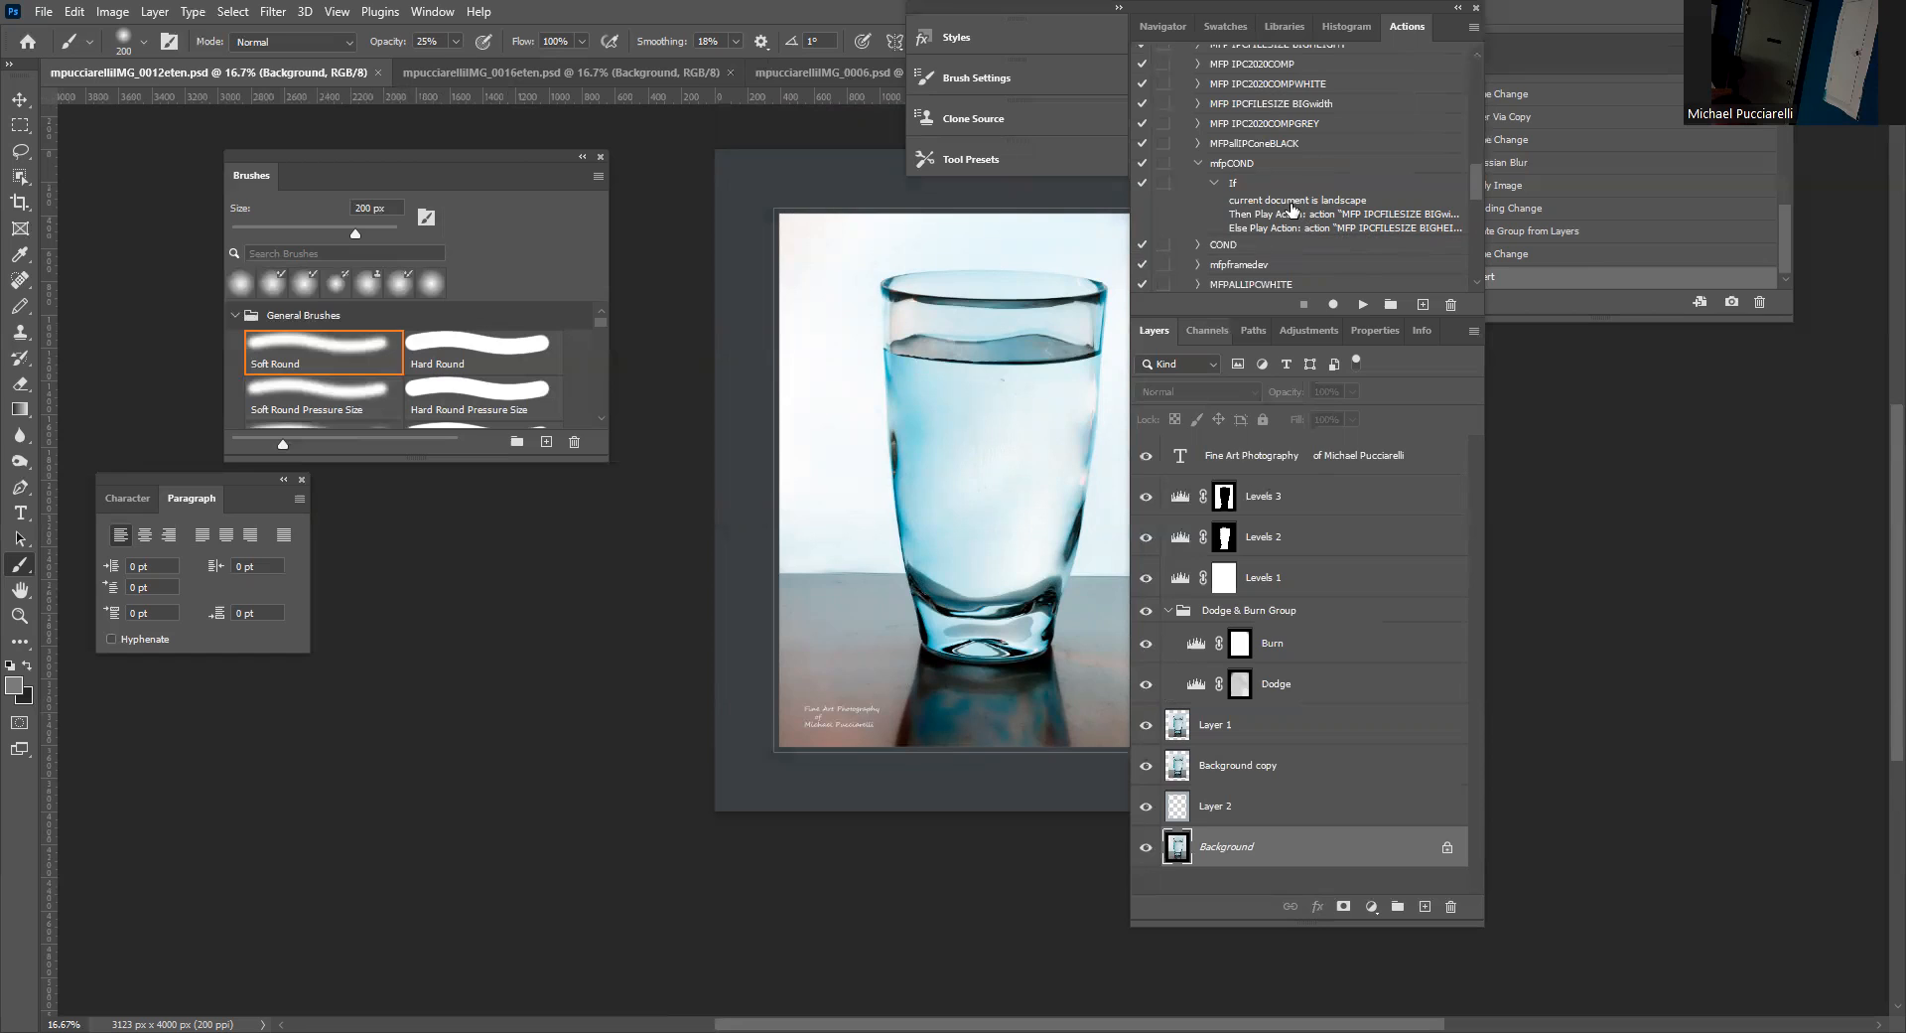
{"action": "left_click", "coordinate": [1195, 163]}
{"action": "scroll", "coordinate": [1241, 161], "scroll_direction": "up", "scroll_amount": 3}
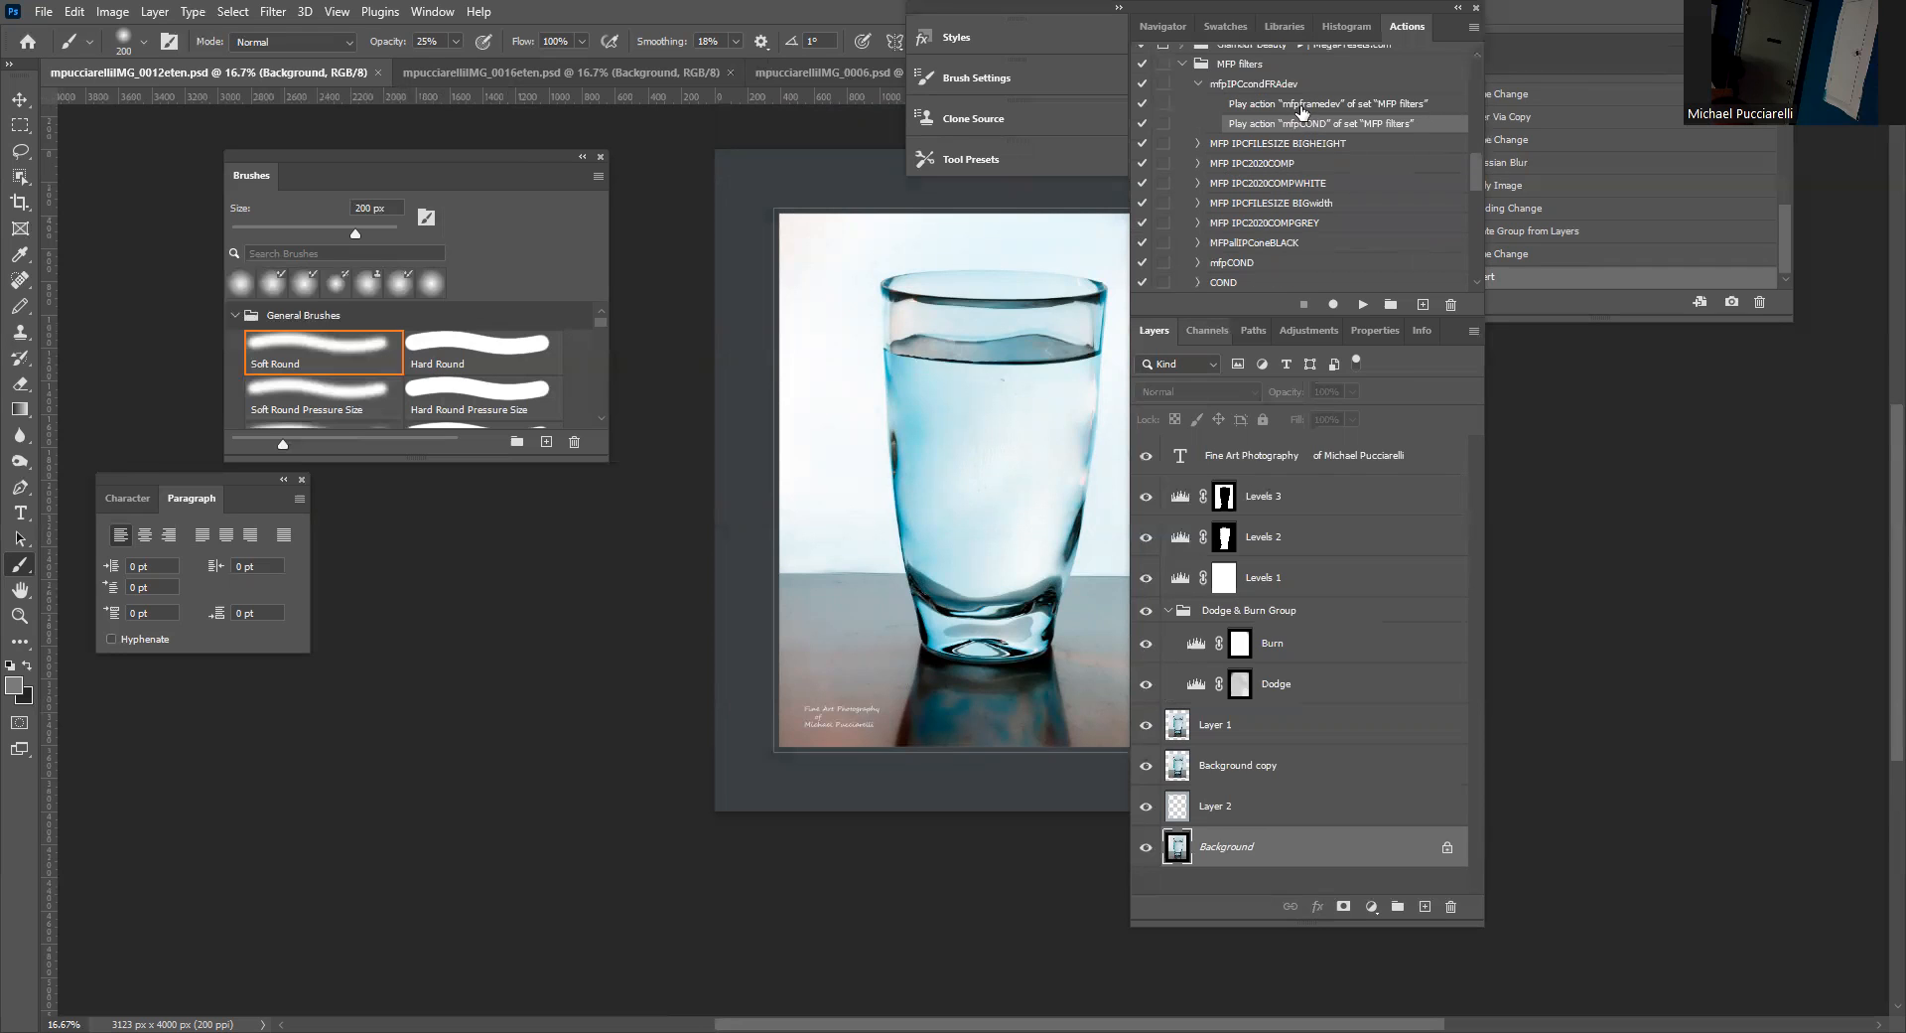
Review the remaining actions in the MFP filters set, inspect the recorded commands of mfpframedev, and collapse it.
{"action": "scroll", "coordinate": [1336, 174], "scroll_direction": "down", "scroll_amount": 3}
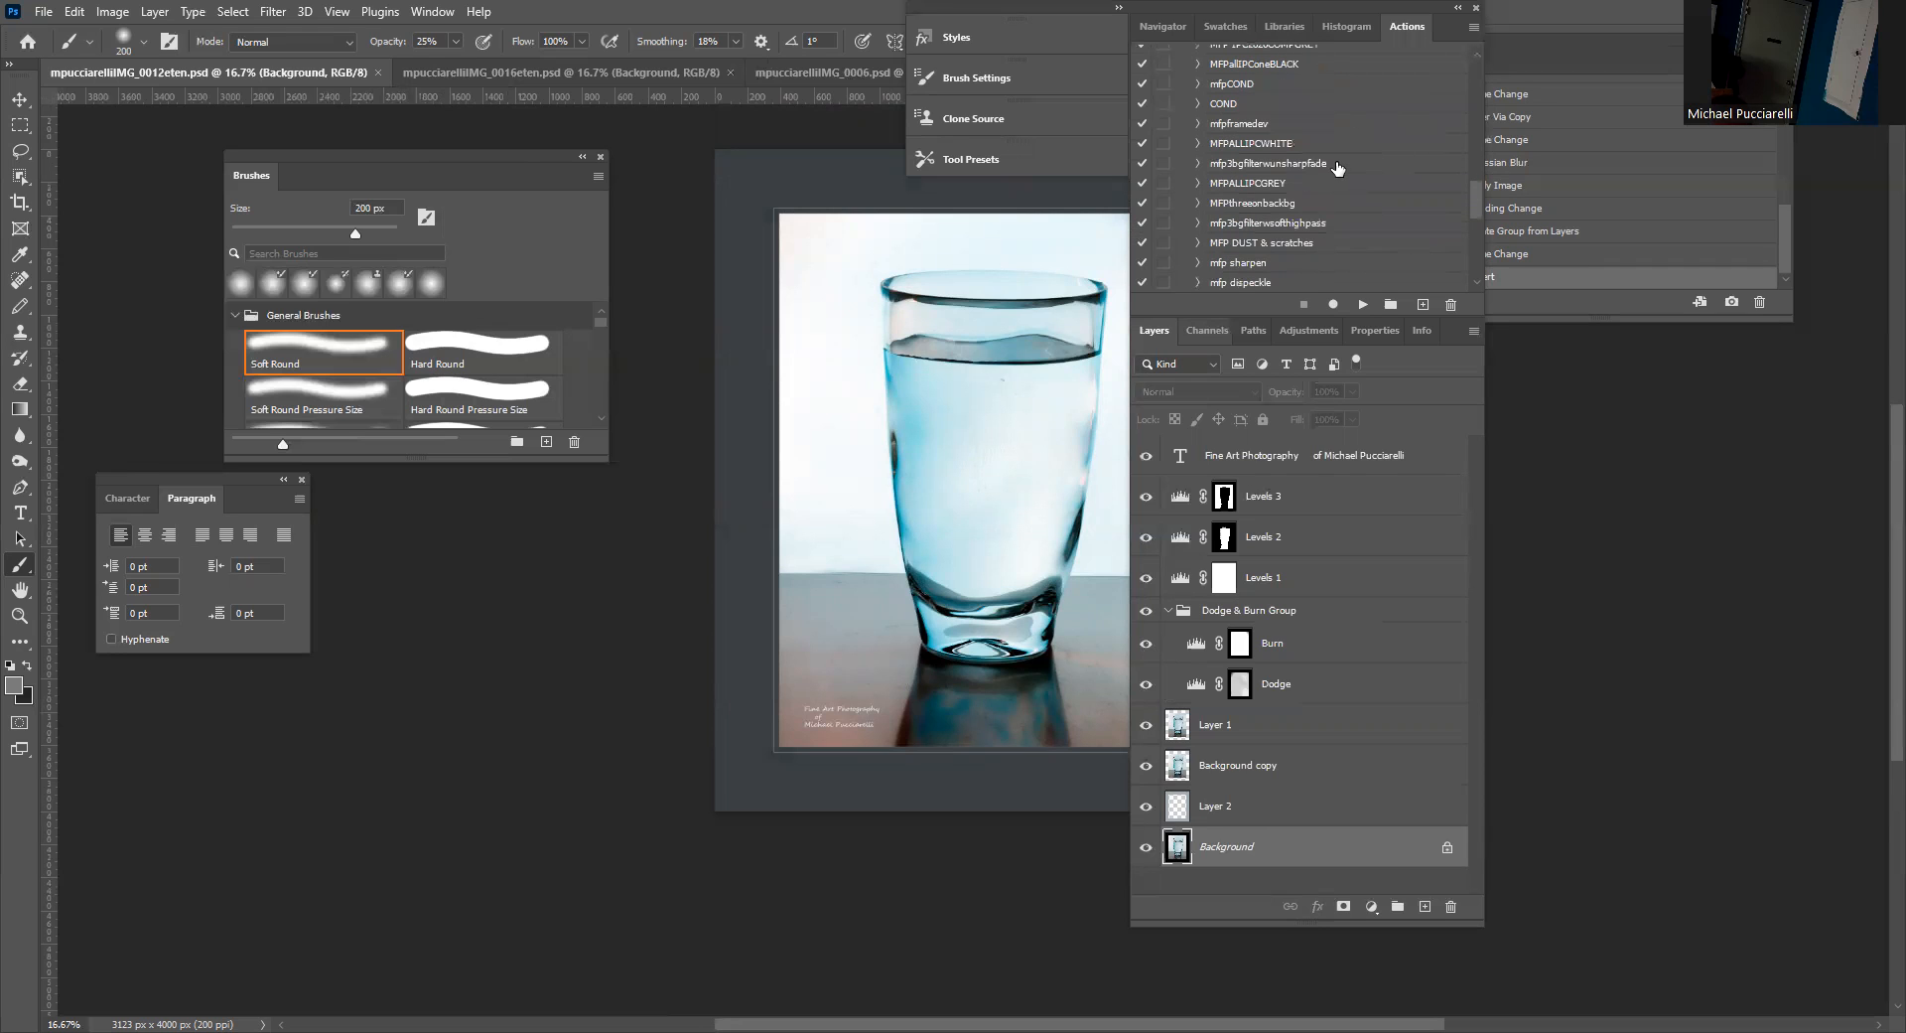
{"action": "scroll", "coordinate": [1339, 164], "scroll_direction": "down", "scroll_amount": 4}
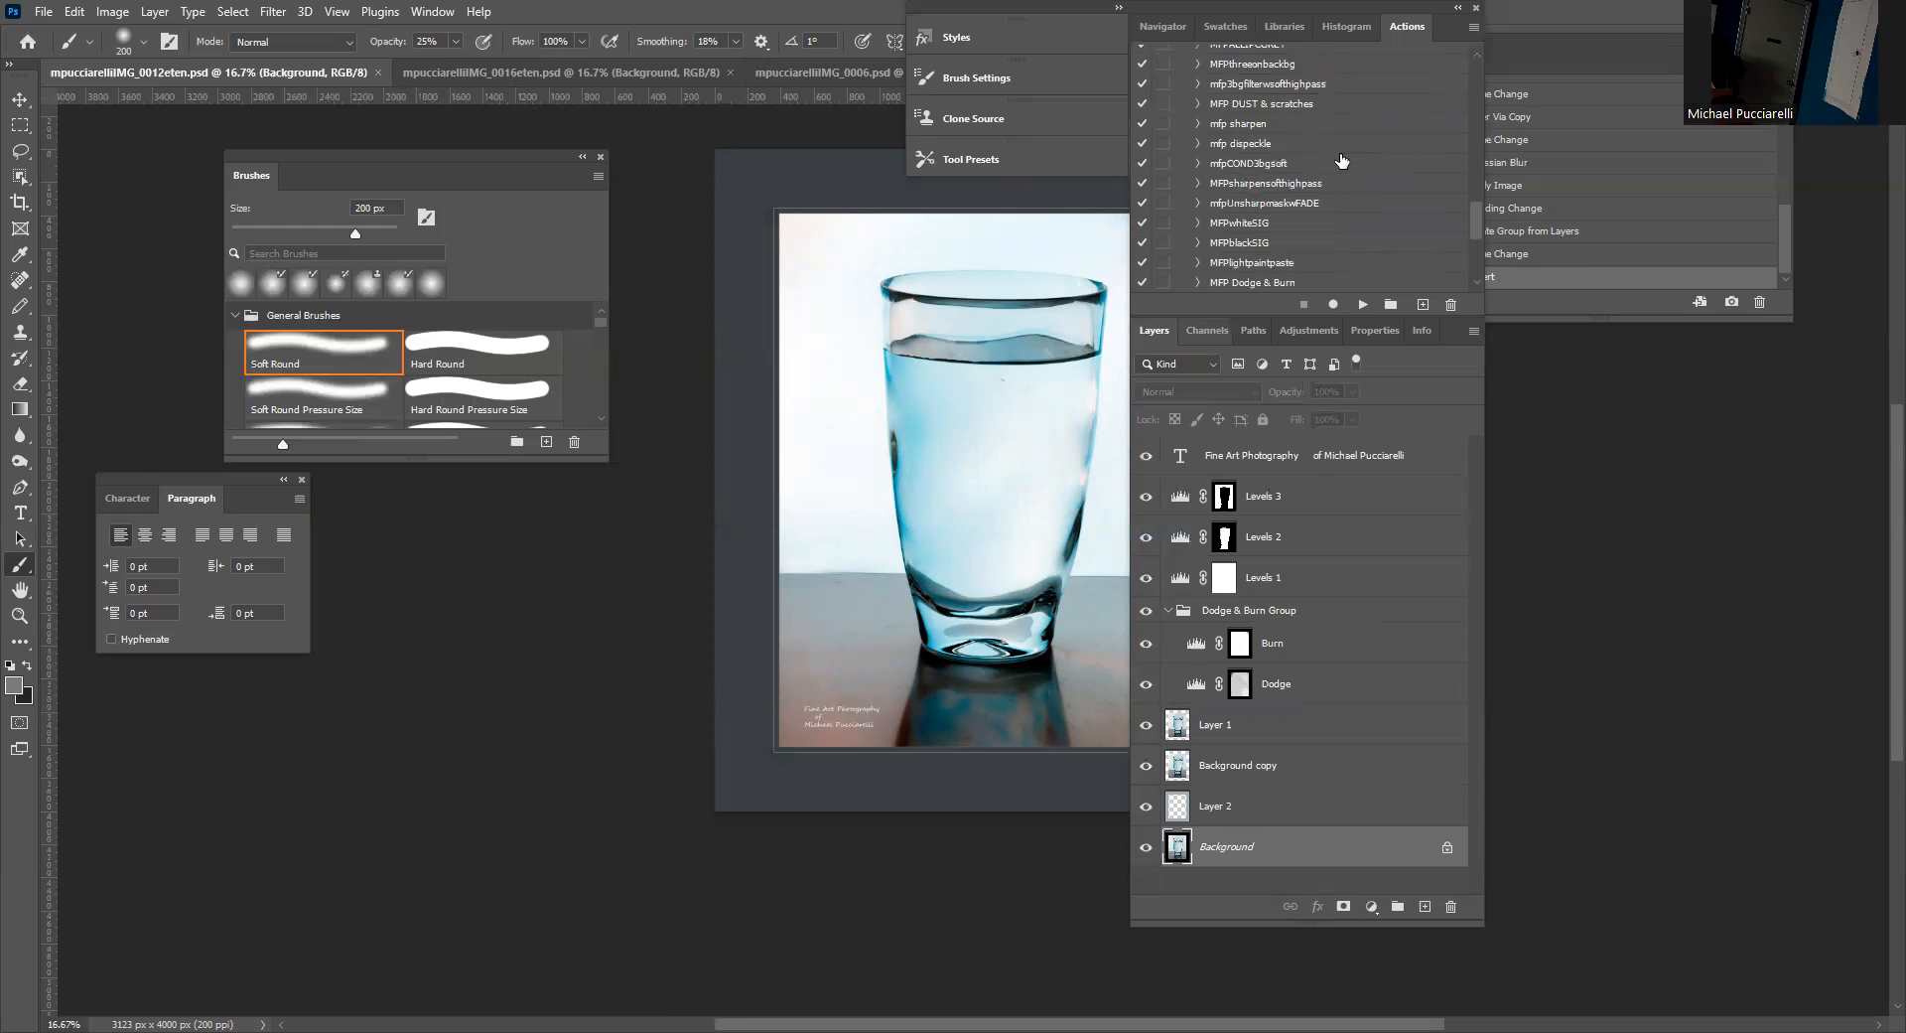
{"action": "scroll", "coordinate": [1341, 161], "scroll_direction": "down", "scroll_amount": 1}
{"action": "scroll", "coordinate": [1341, 160], "scroll_direction": "down", "scroll_amount": 2}
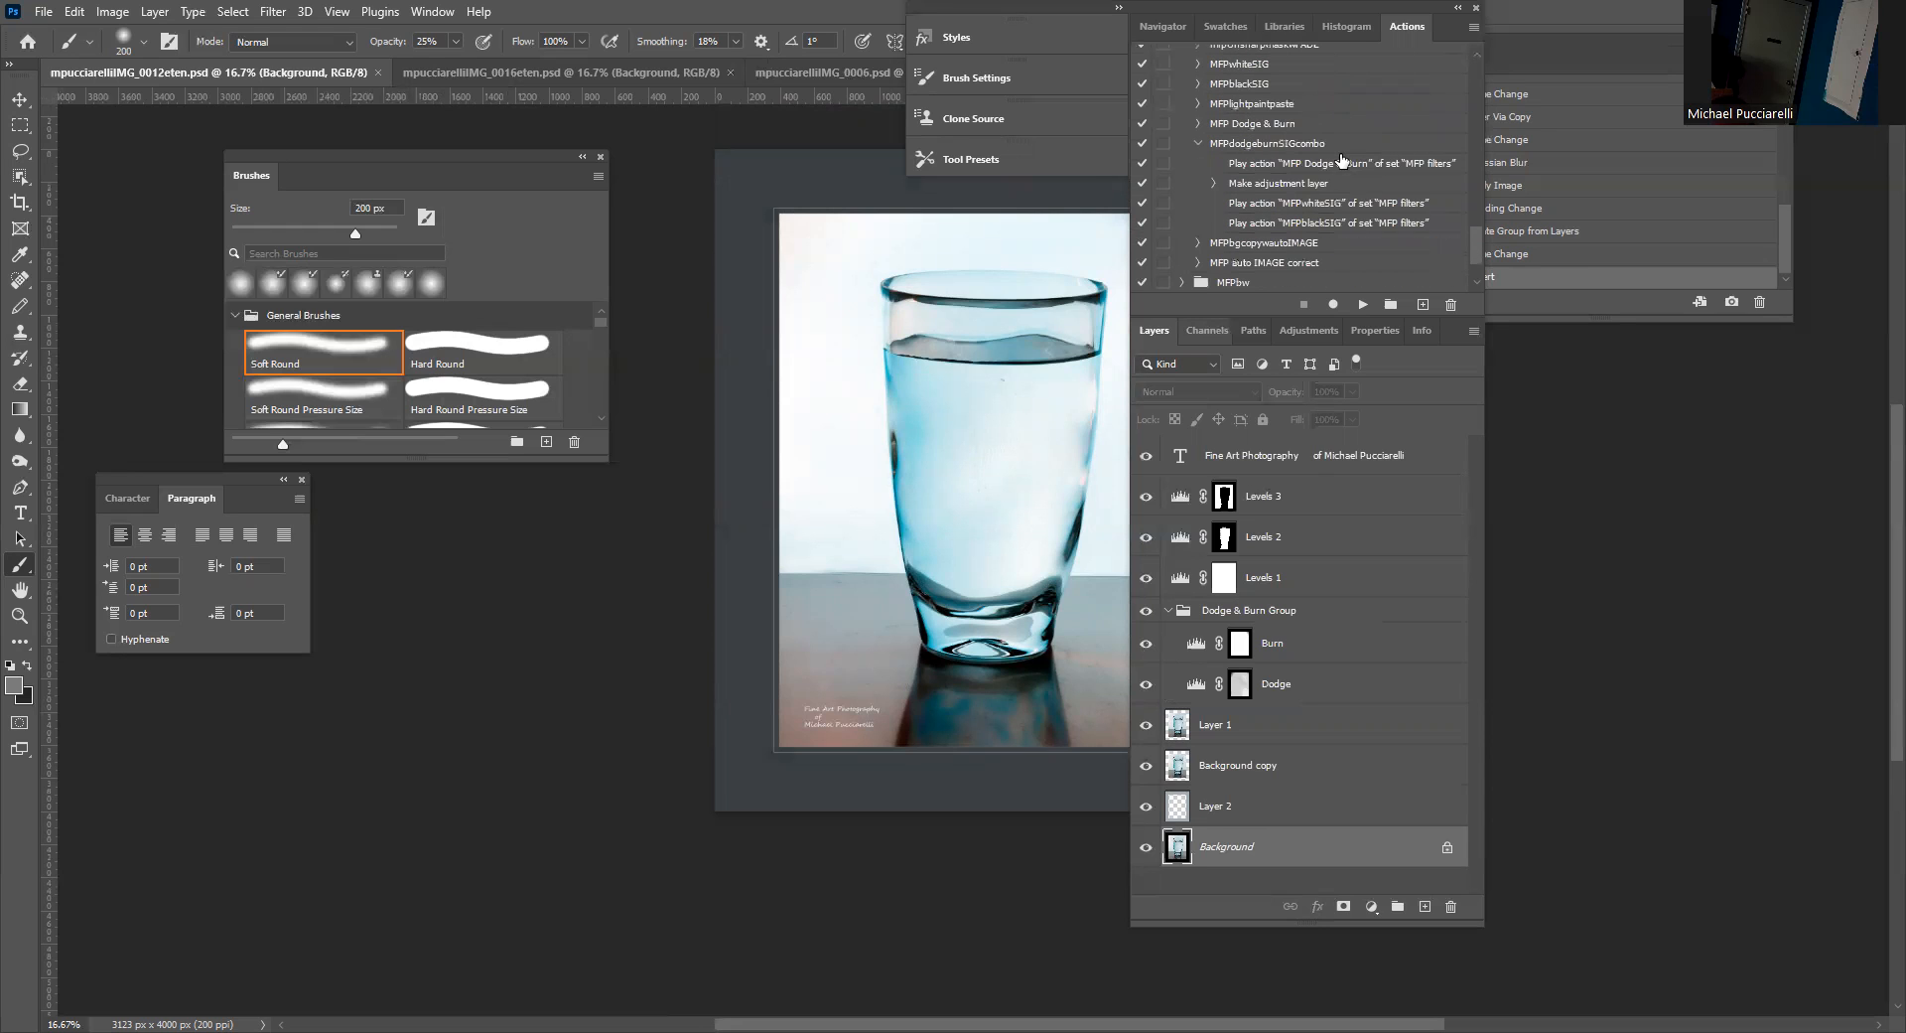
{"action": "scroll", "coordinate": [1342, 162], "scroll_direction": "up", "scroll_amount": 4}
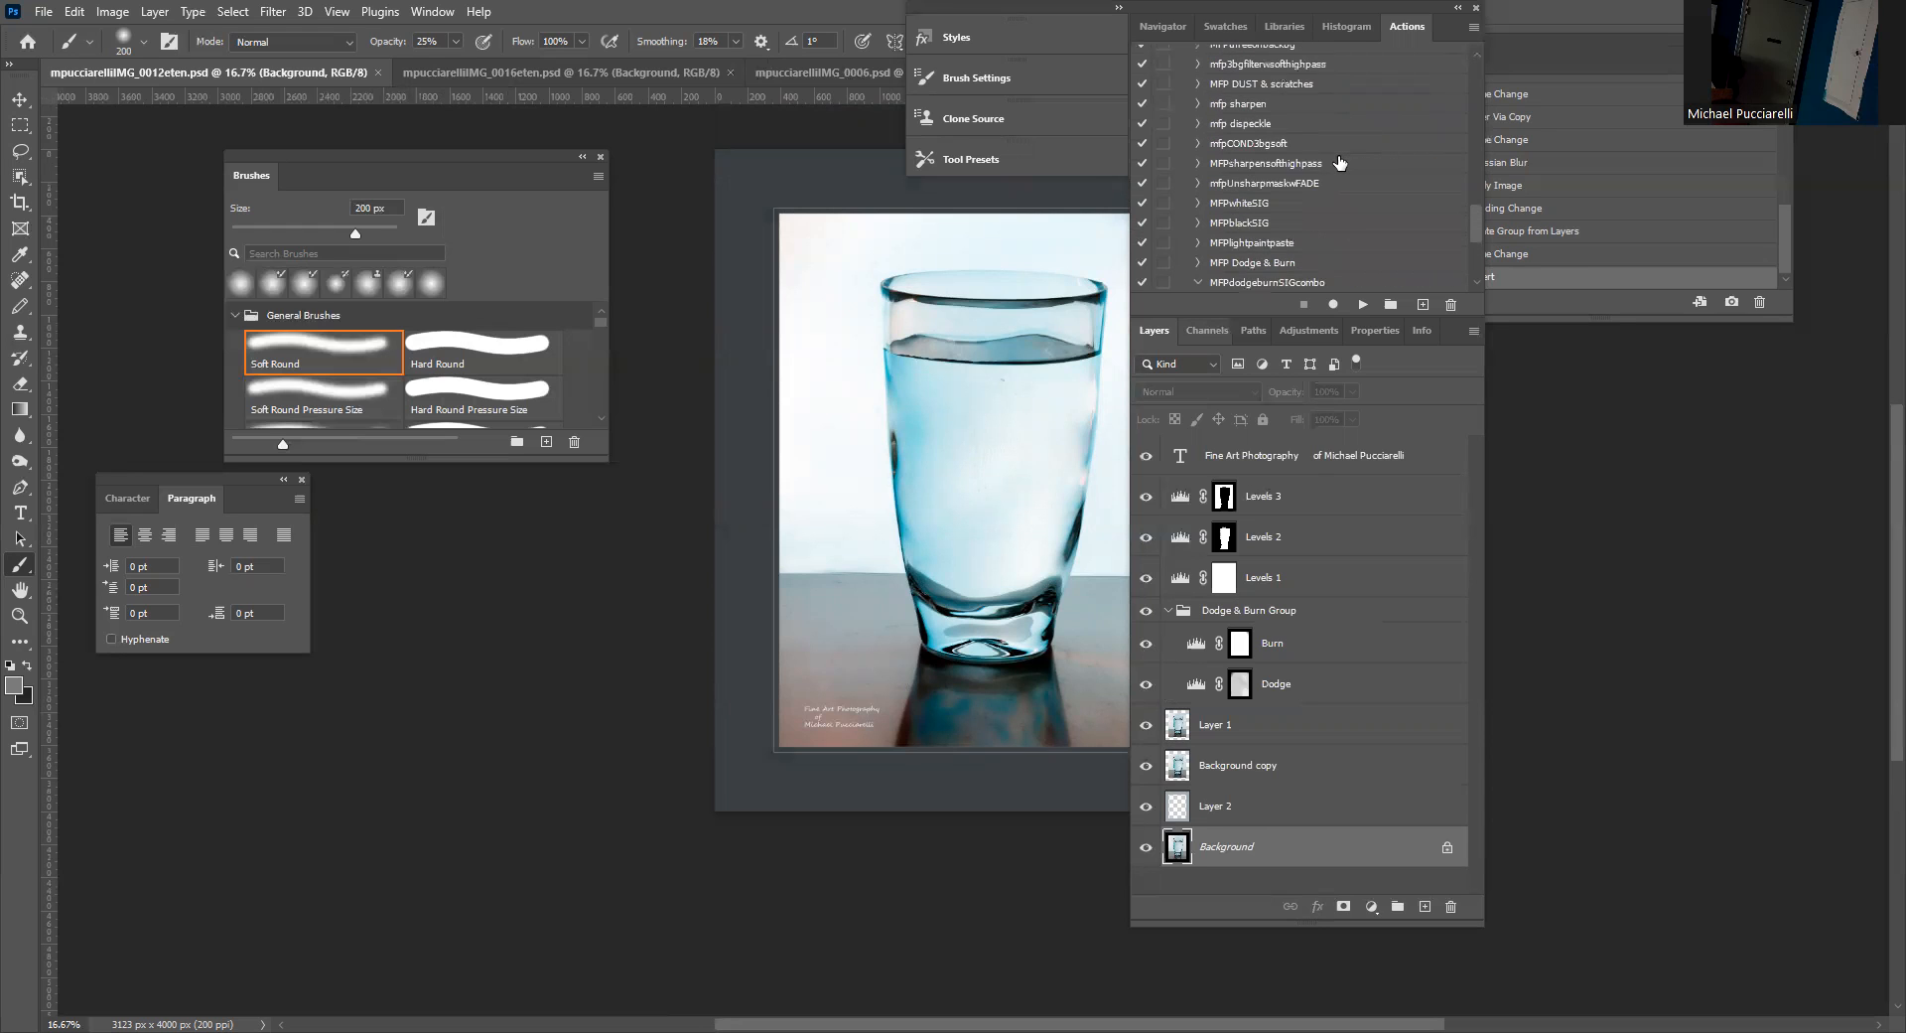
{"action": "scroll", "coordinate": [1341, 162], "scroll_direction": "up", "scroll_amount": 3}
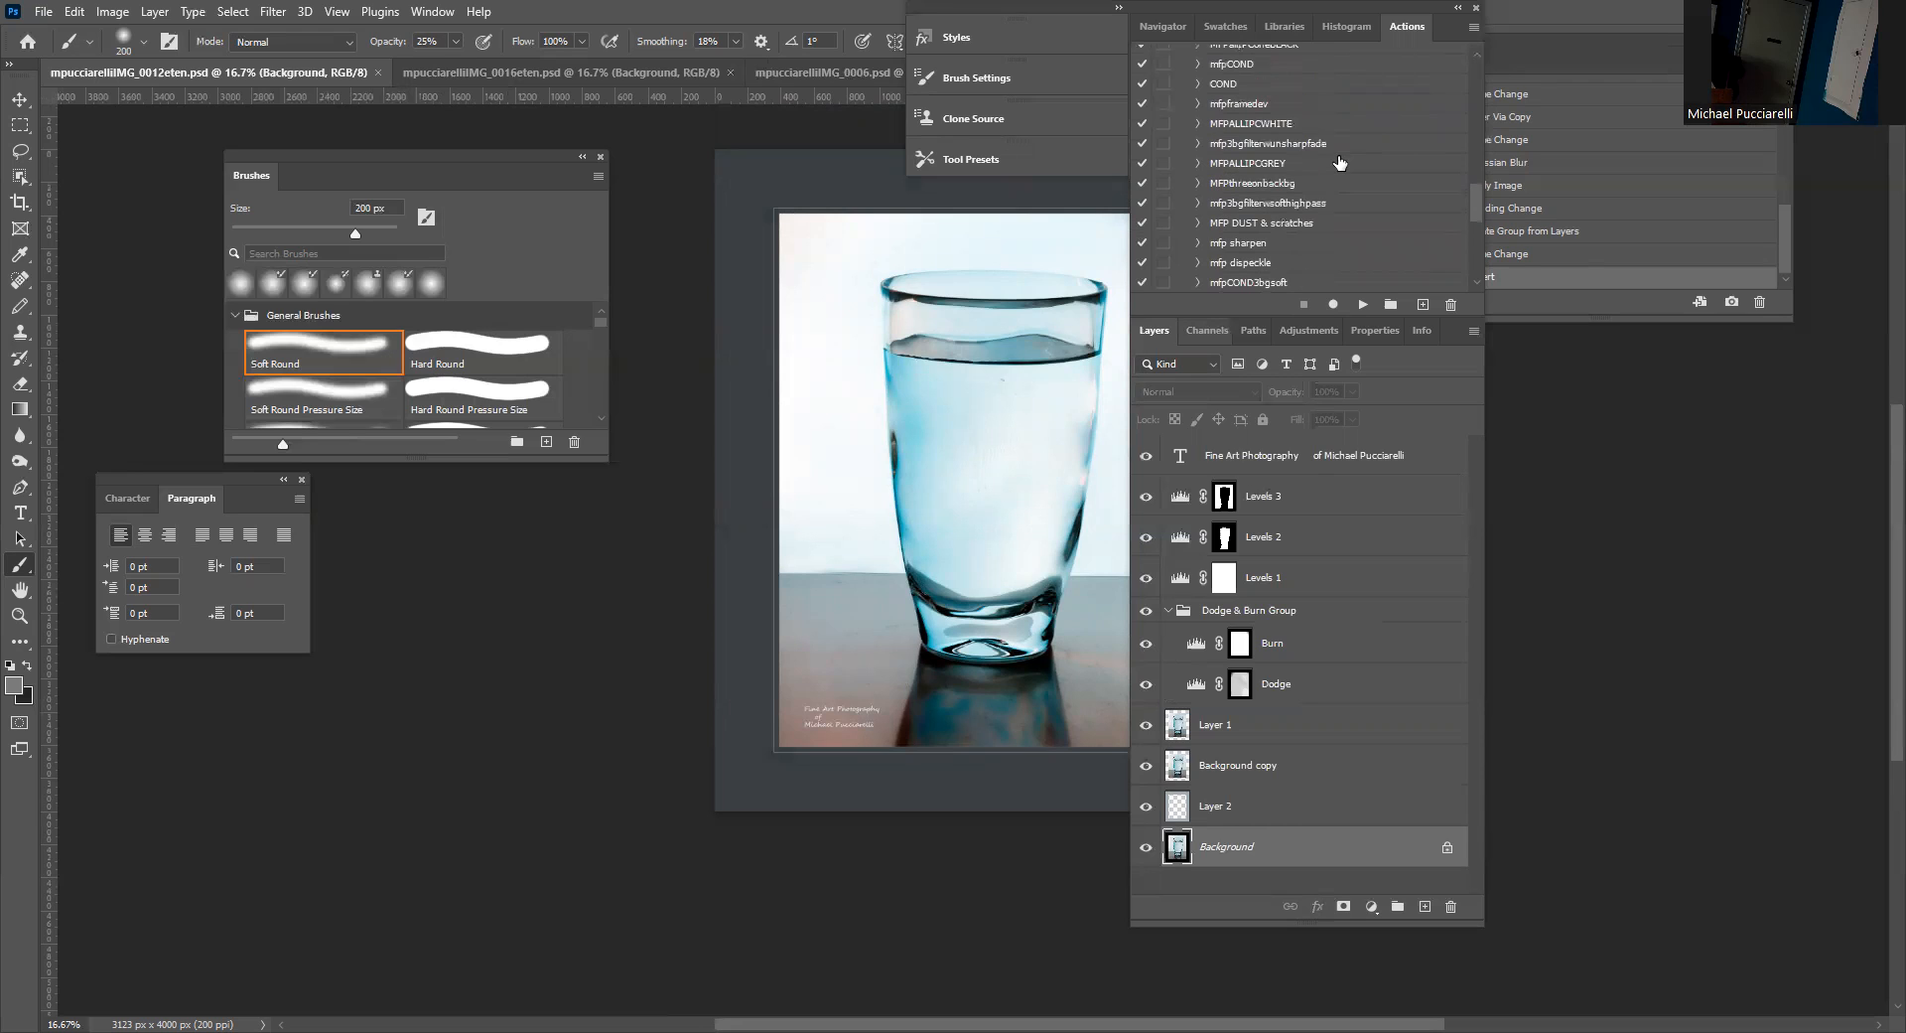
{"action": "left_click", "coordinate": [1250, 106]}
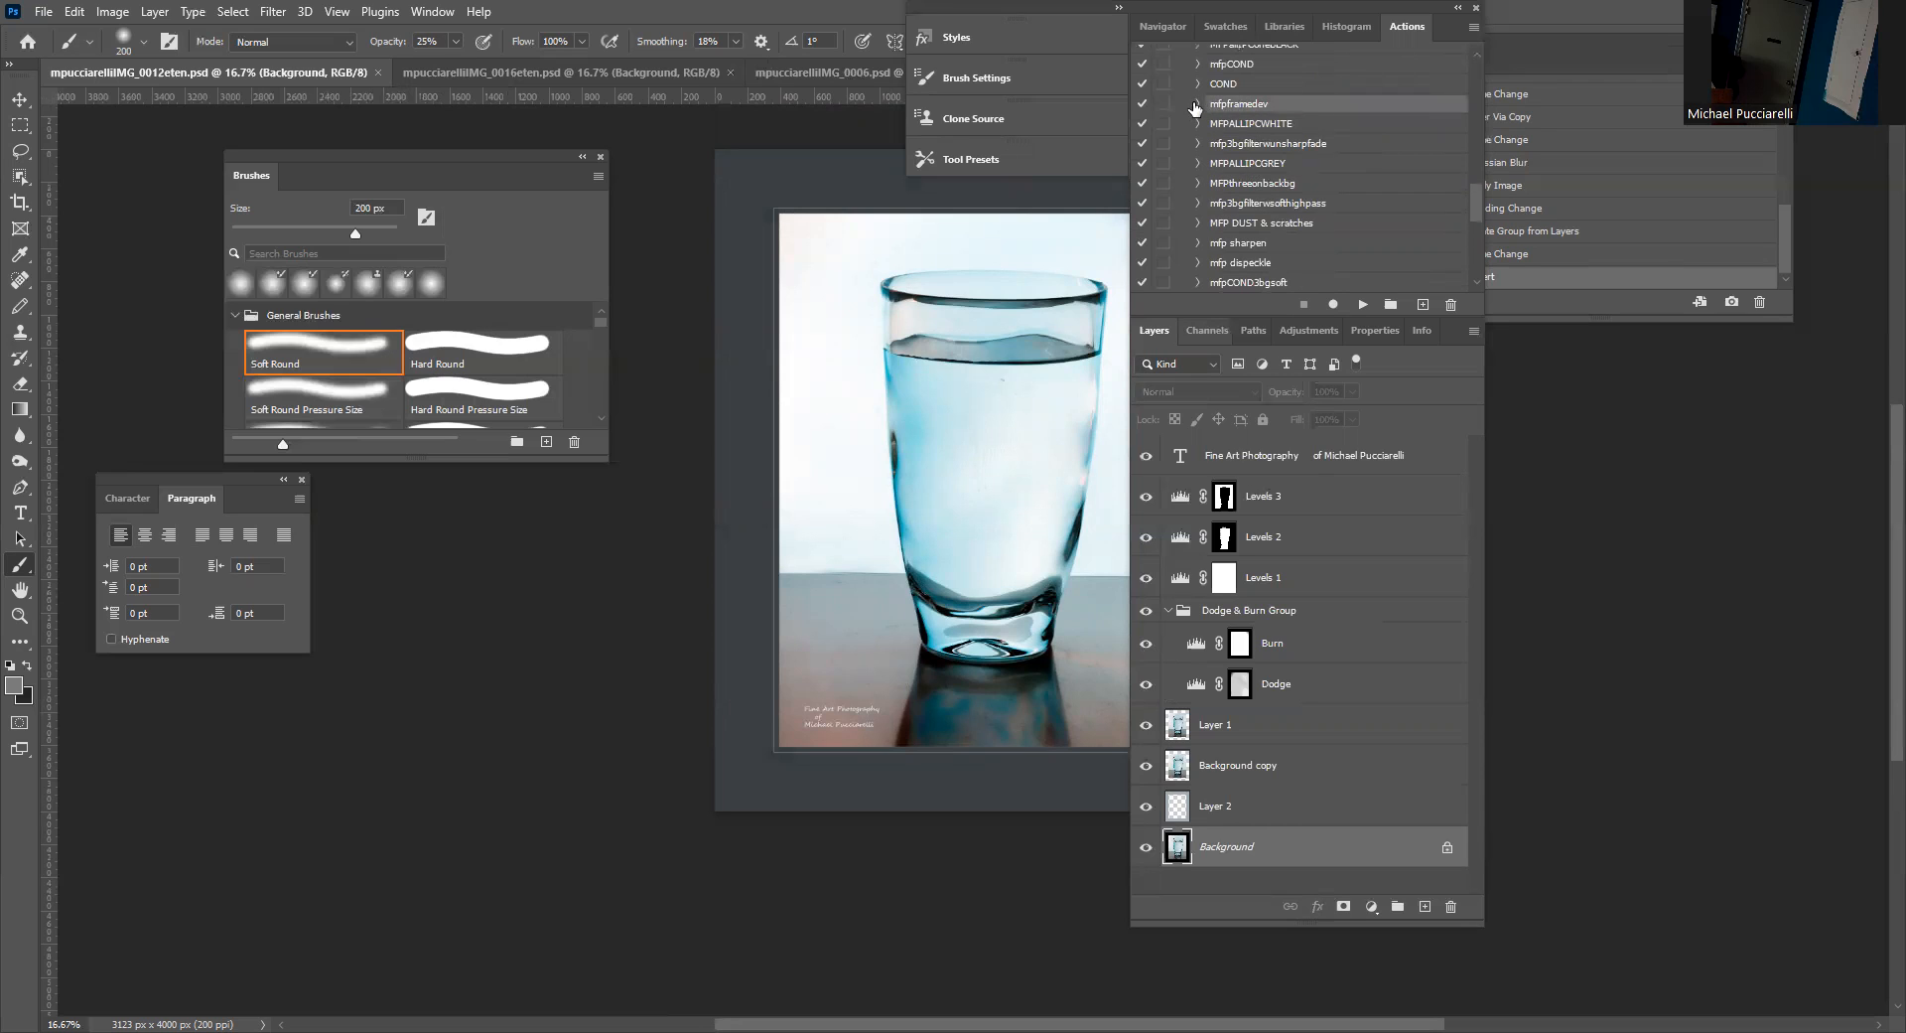
{"action": "left_click", "coordinate": [1196, 105]}
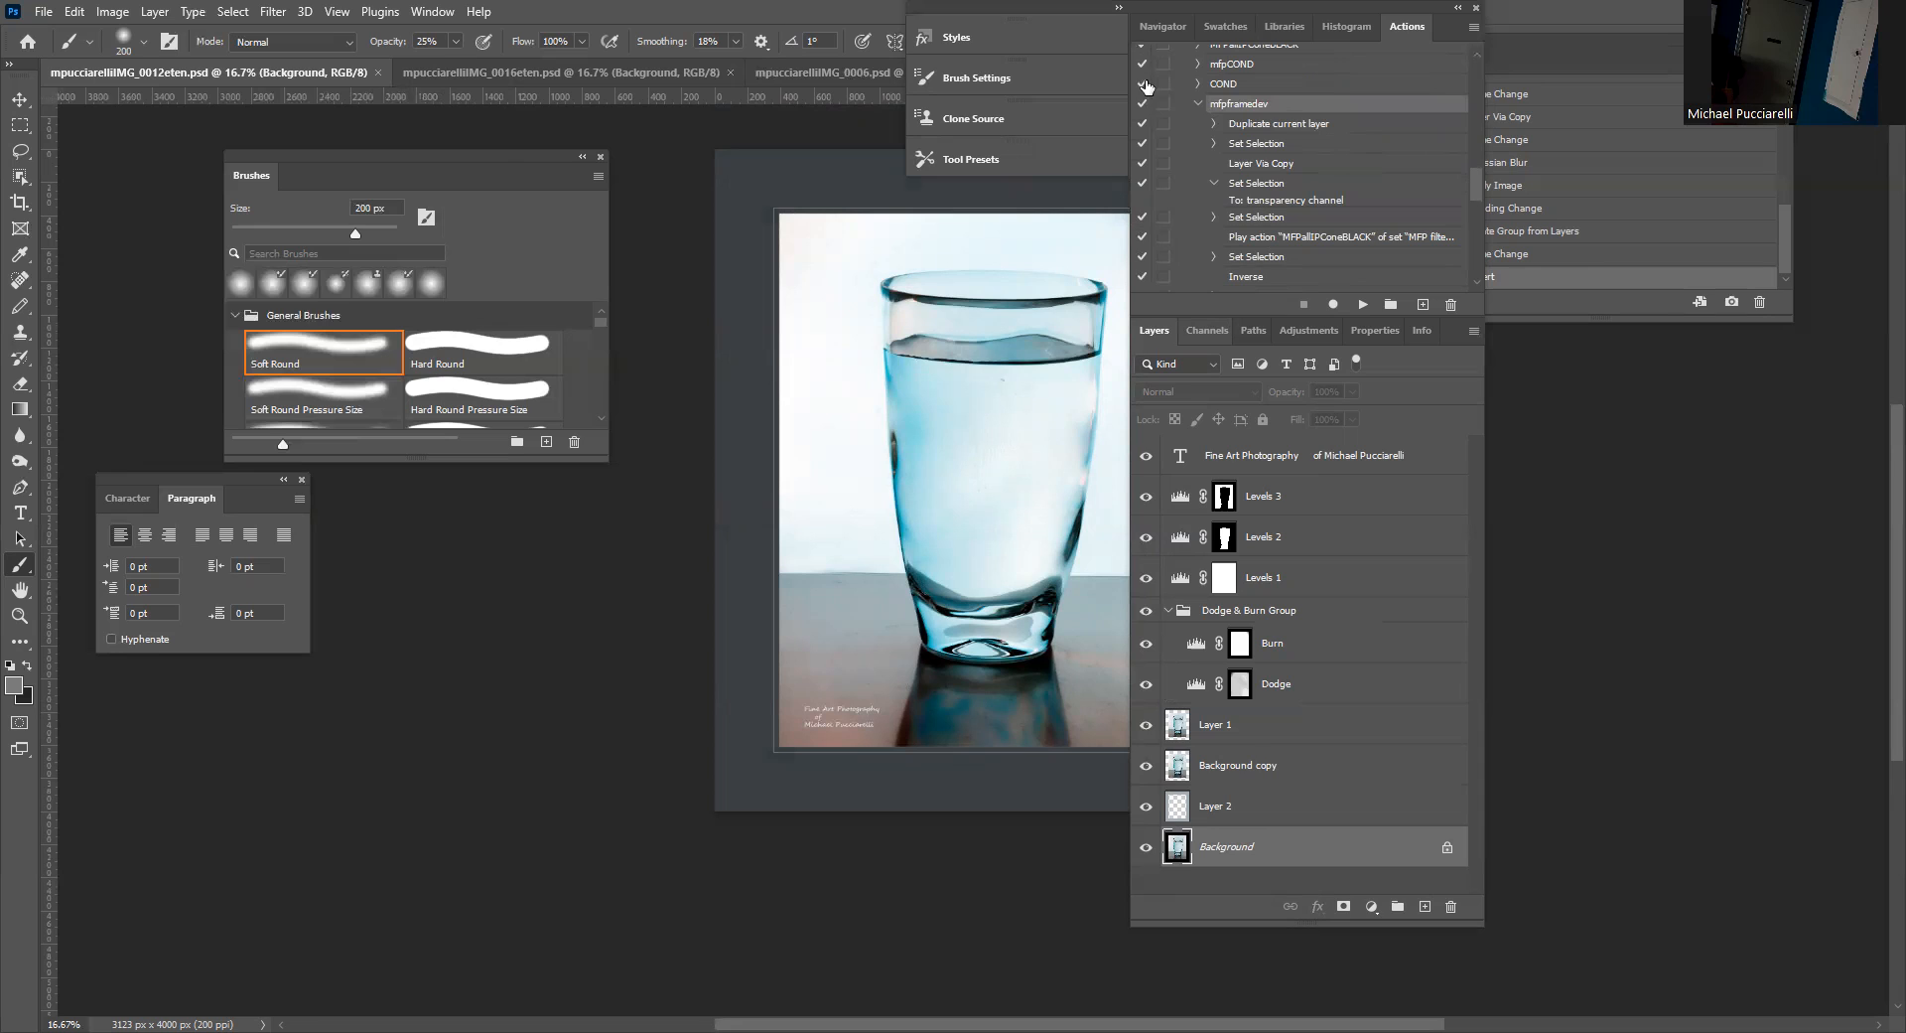
{"action": "left_click", "coordinate": [1197, 104]}
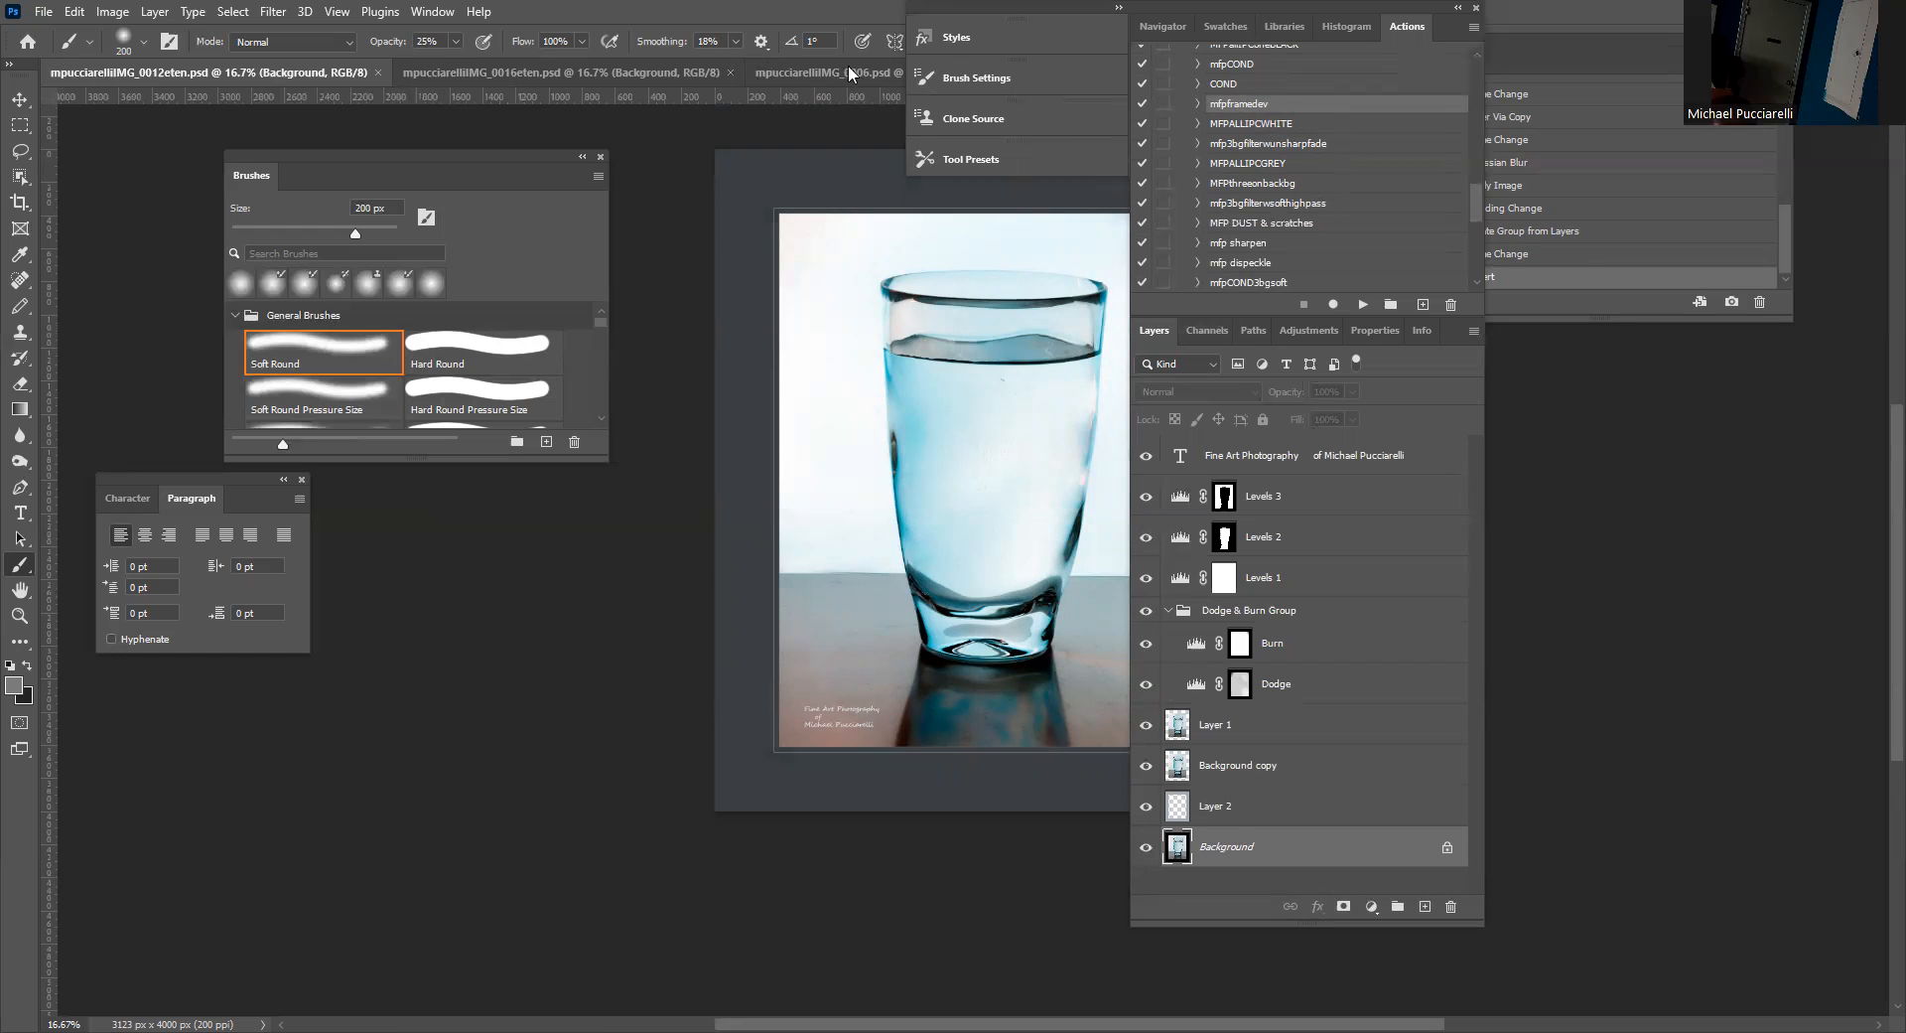
View the bottle image, switch to the camera lens image, and collapse the MFP filters set.
{"action": "left_click", "coordinate": [609, 73]}
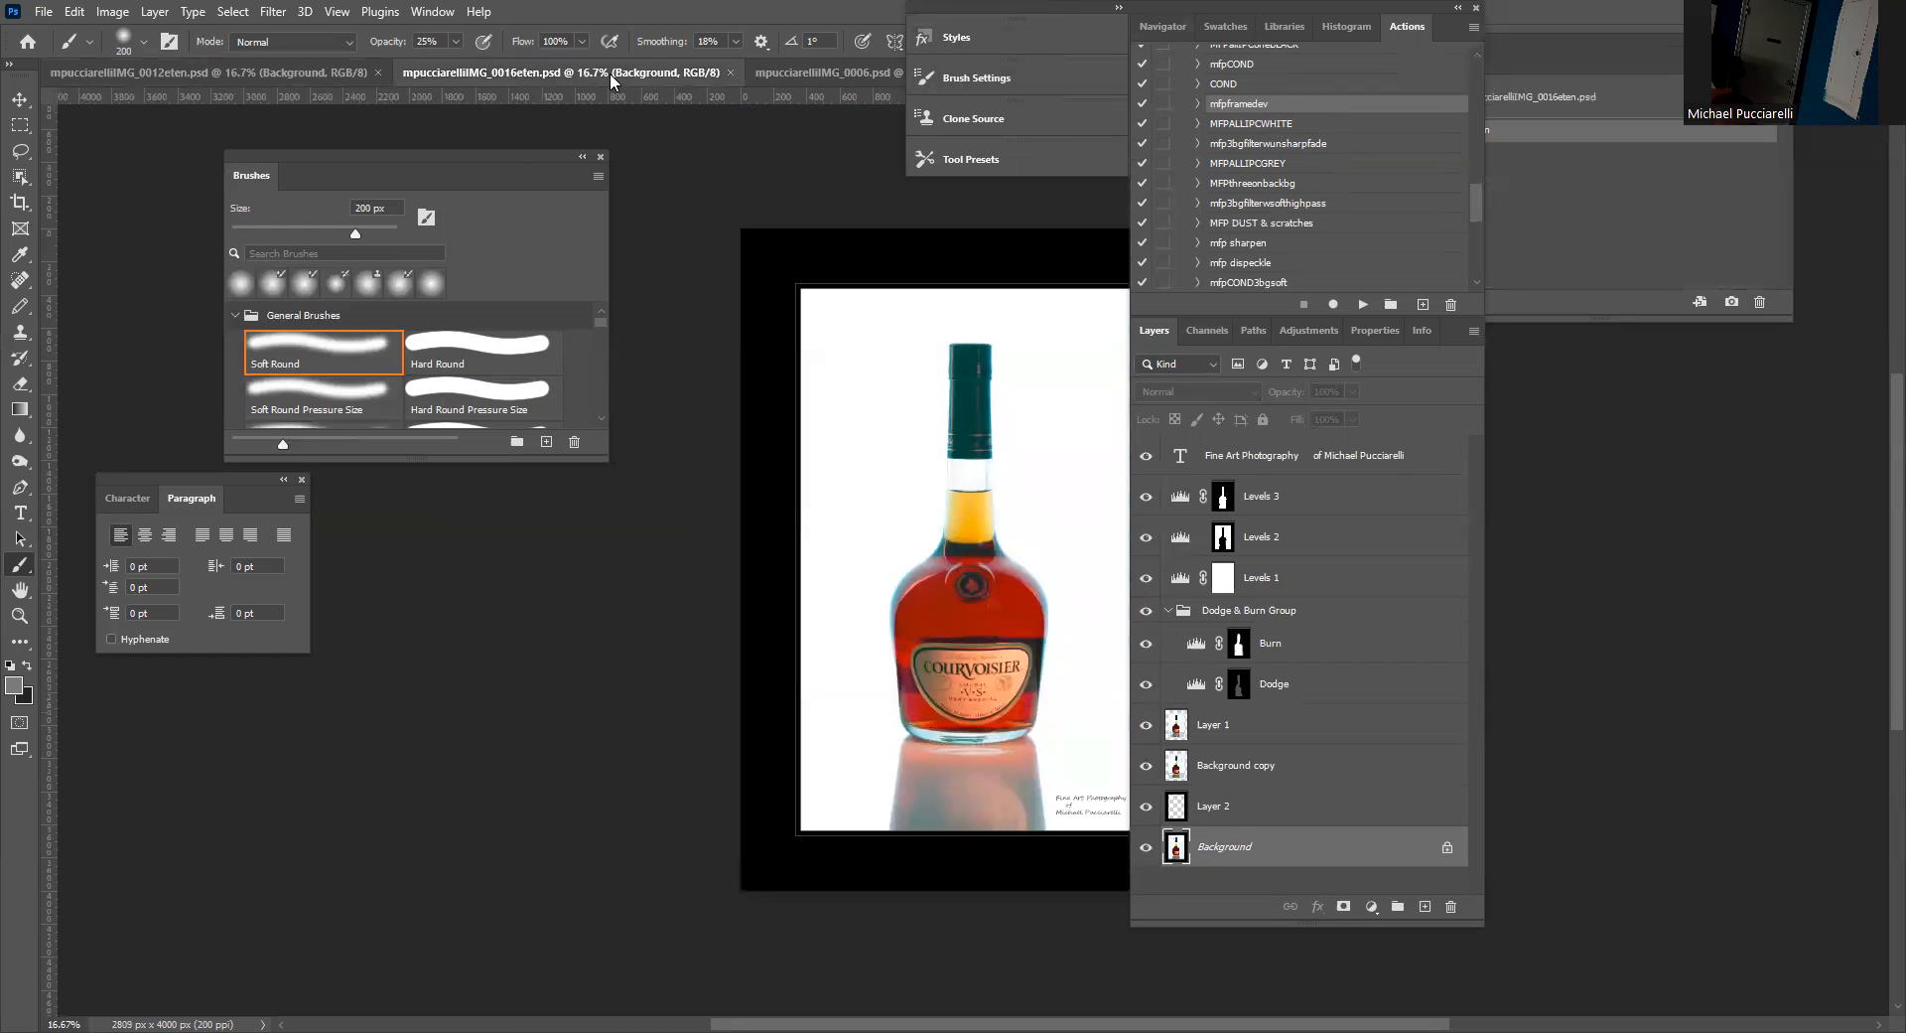
{"action": "left_click", "coordinate": [772, 71]}
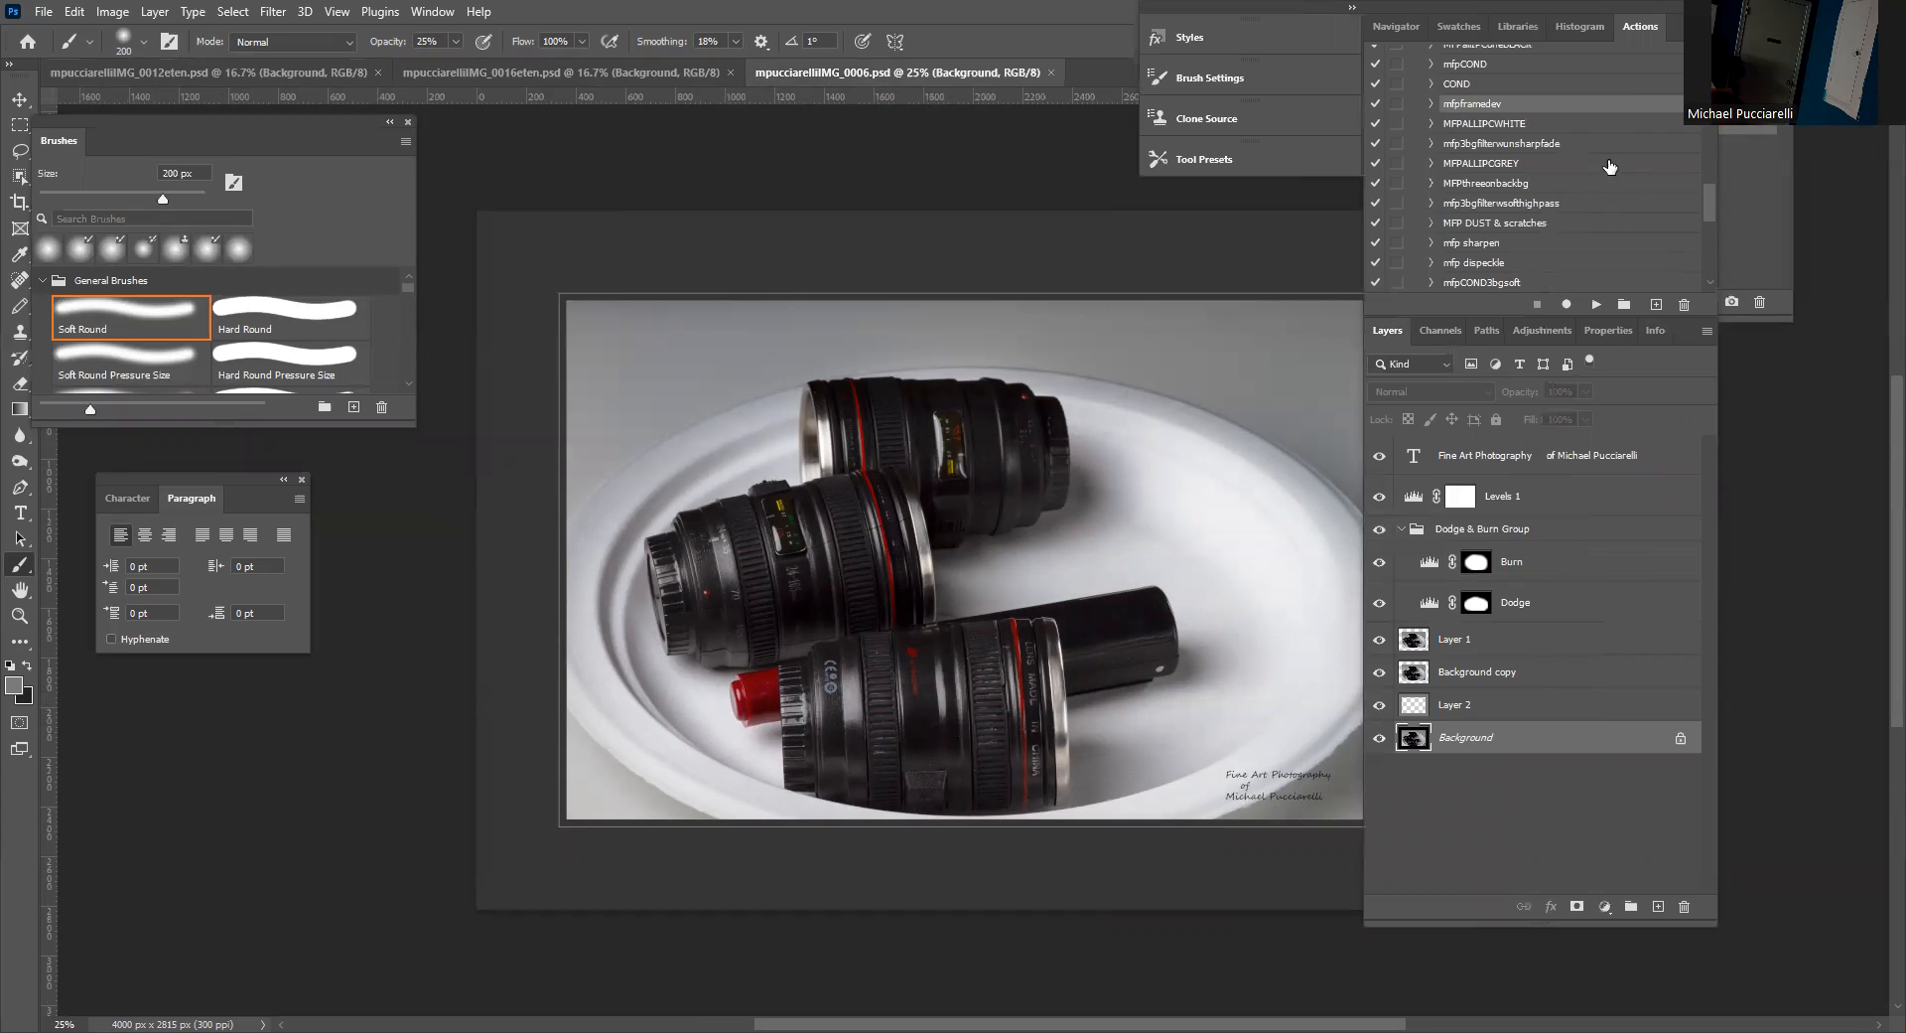
{"action": "scroll", "coordinate": [1574, 179], "scroll_direction": "up", "scroll_amount": 5}
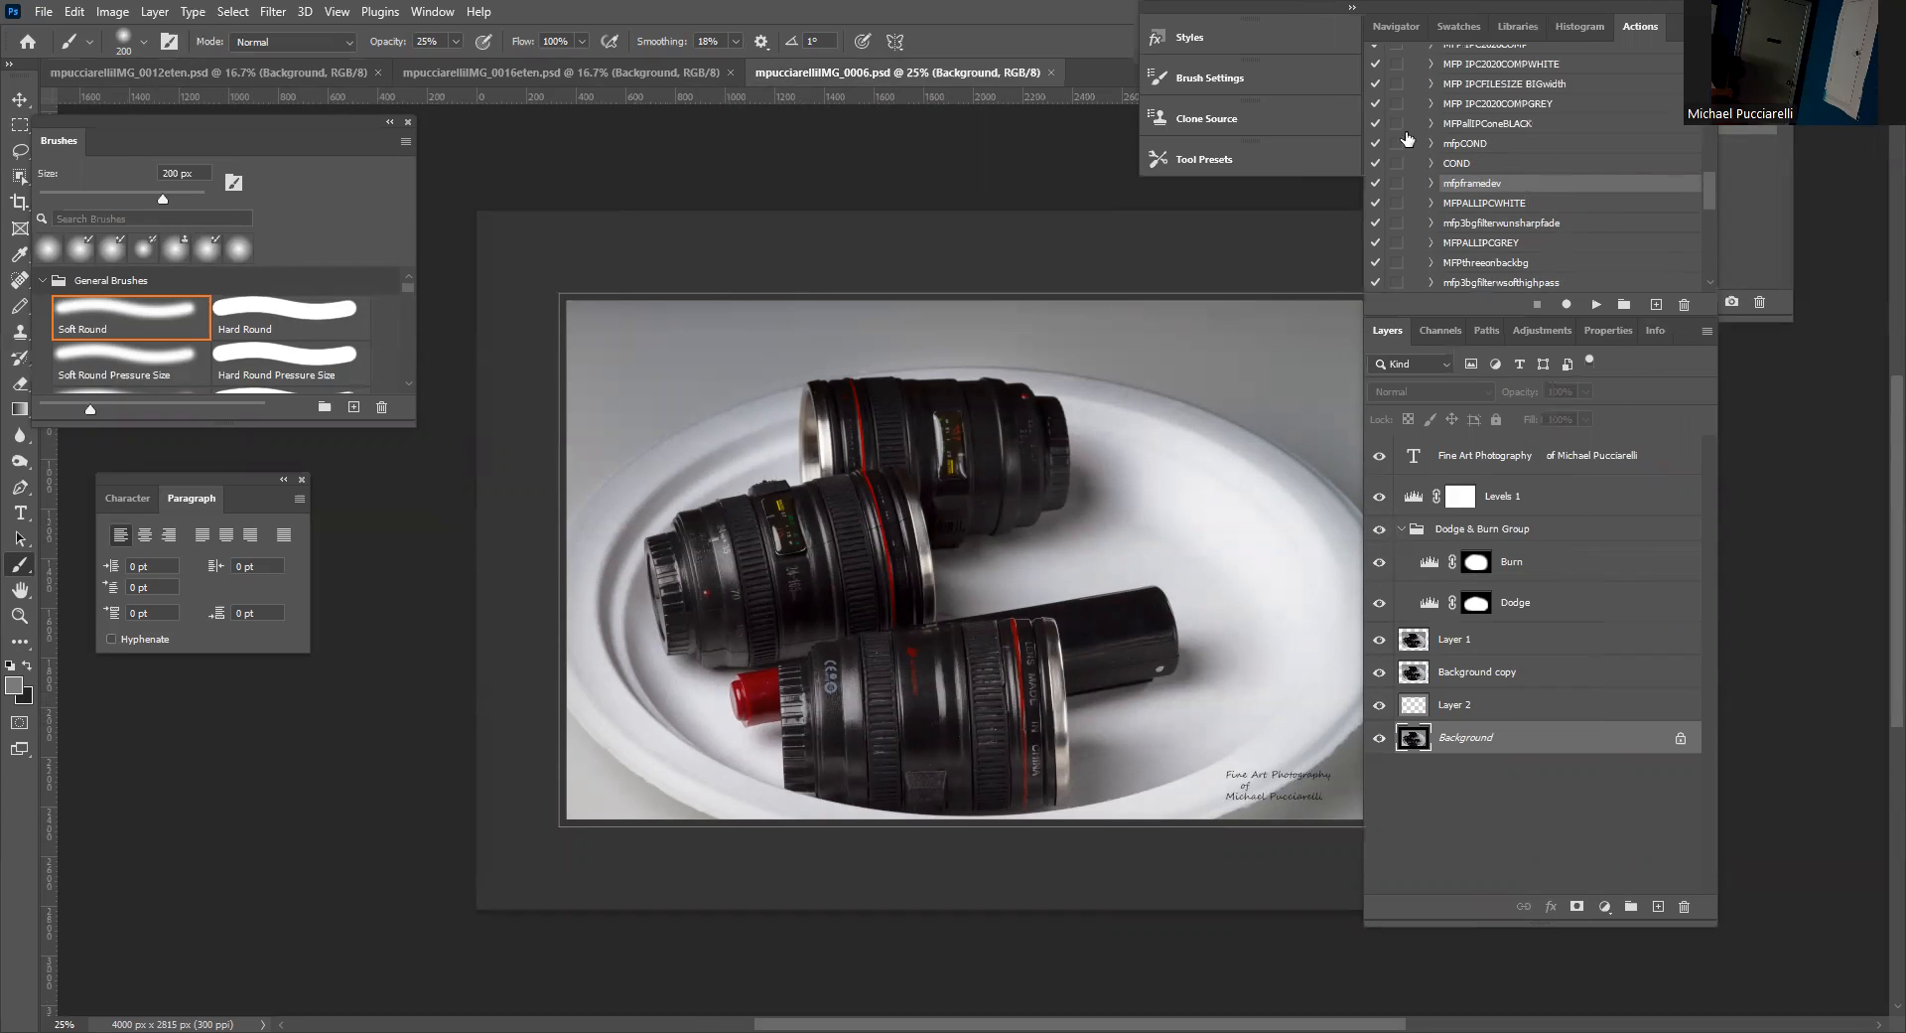
{"action": "left_click", "coordinate": [1430, 84]}
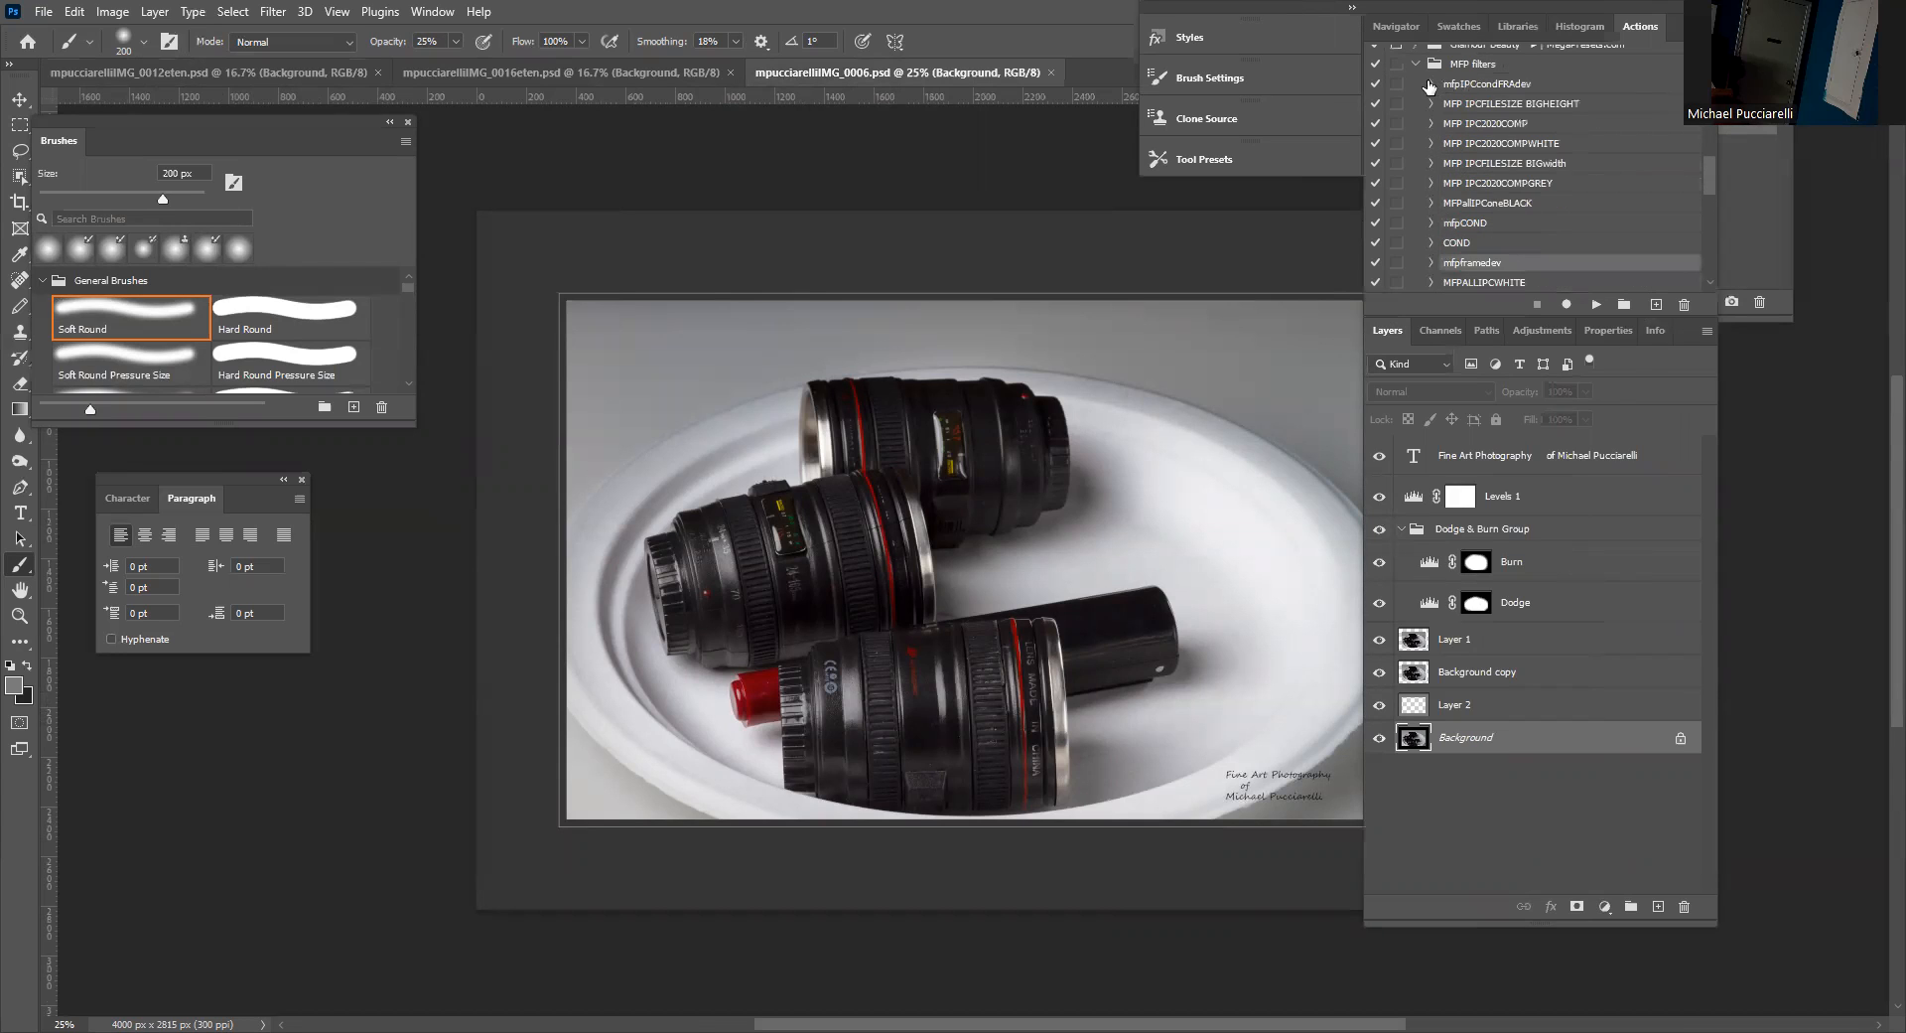
{"action": "left_click", "coordinate": [1416, 65]}
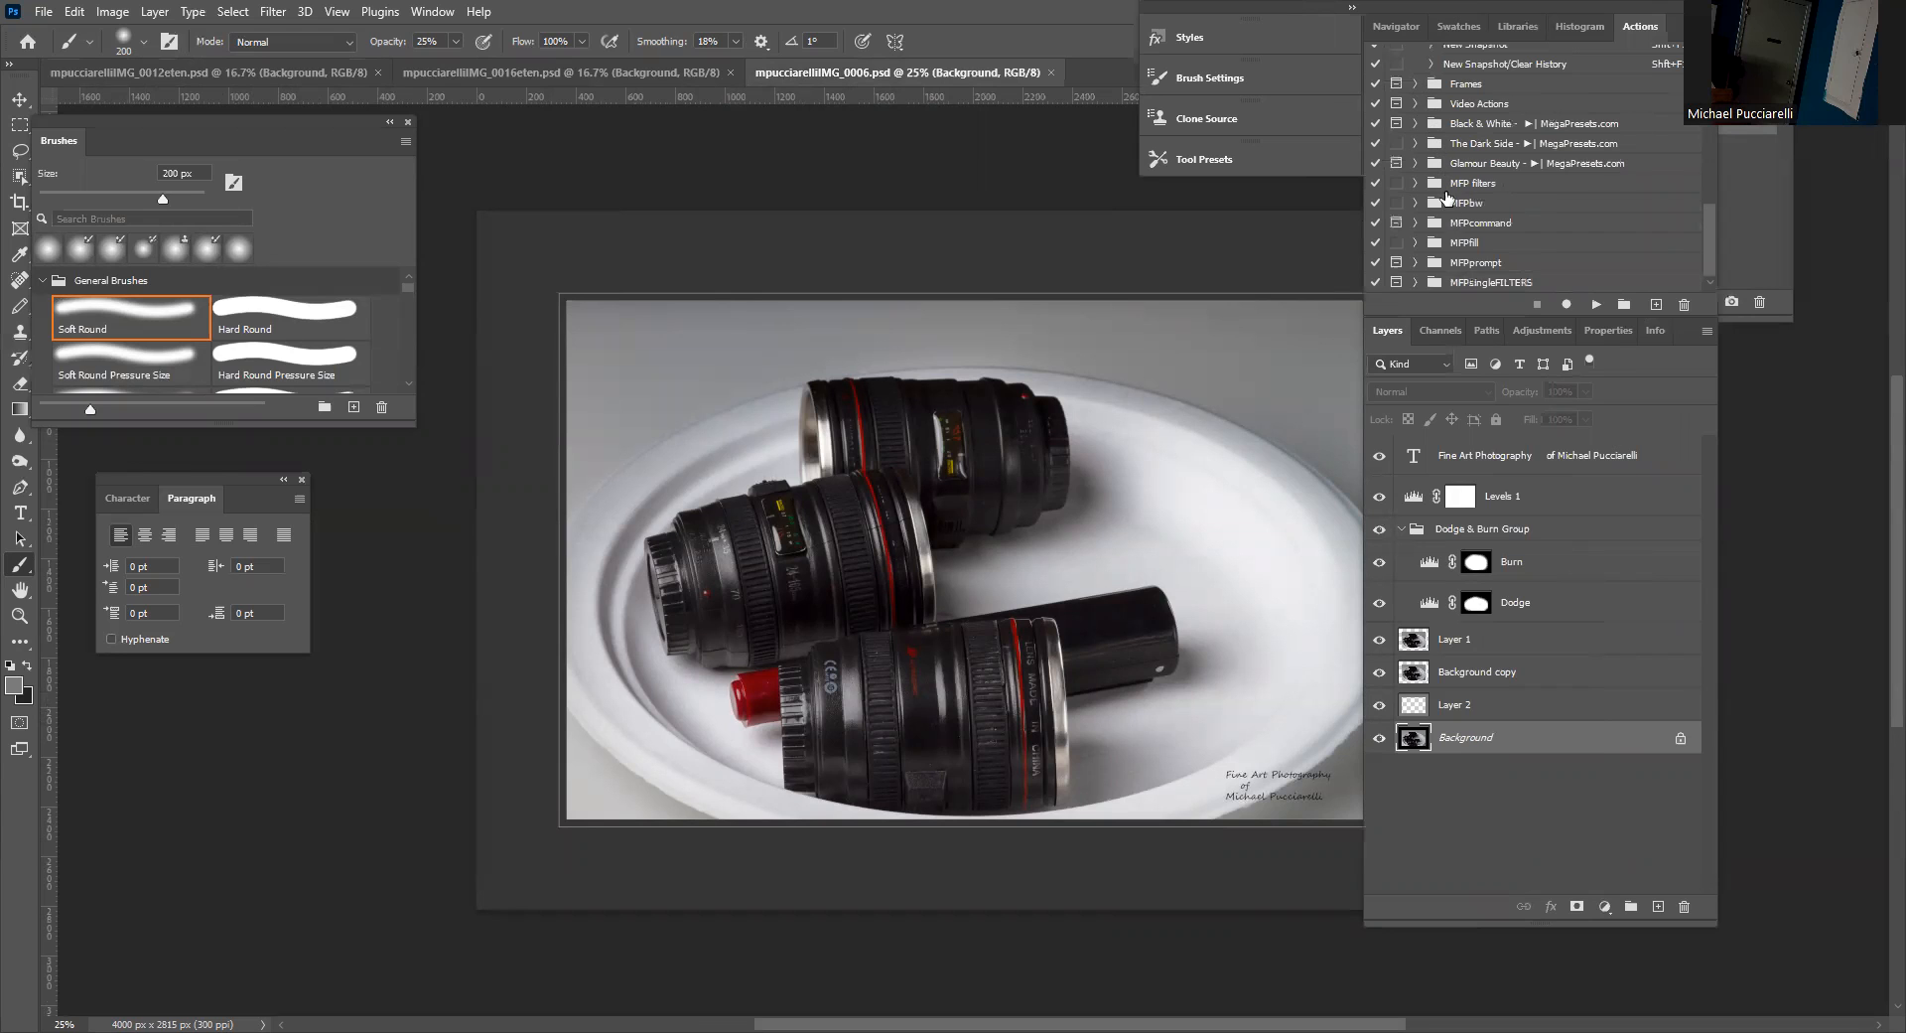
Run the MFPsave action from the MFPcommand set, choose saving on the computer, and dismiss the Save As dialog without saving.
{"action": "left_click", "coordinate": [1417, 223]}
{"action": "scroll", "coordinate": [1419, 231], "scroll_direction": "down", "scroll_amount": 2}
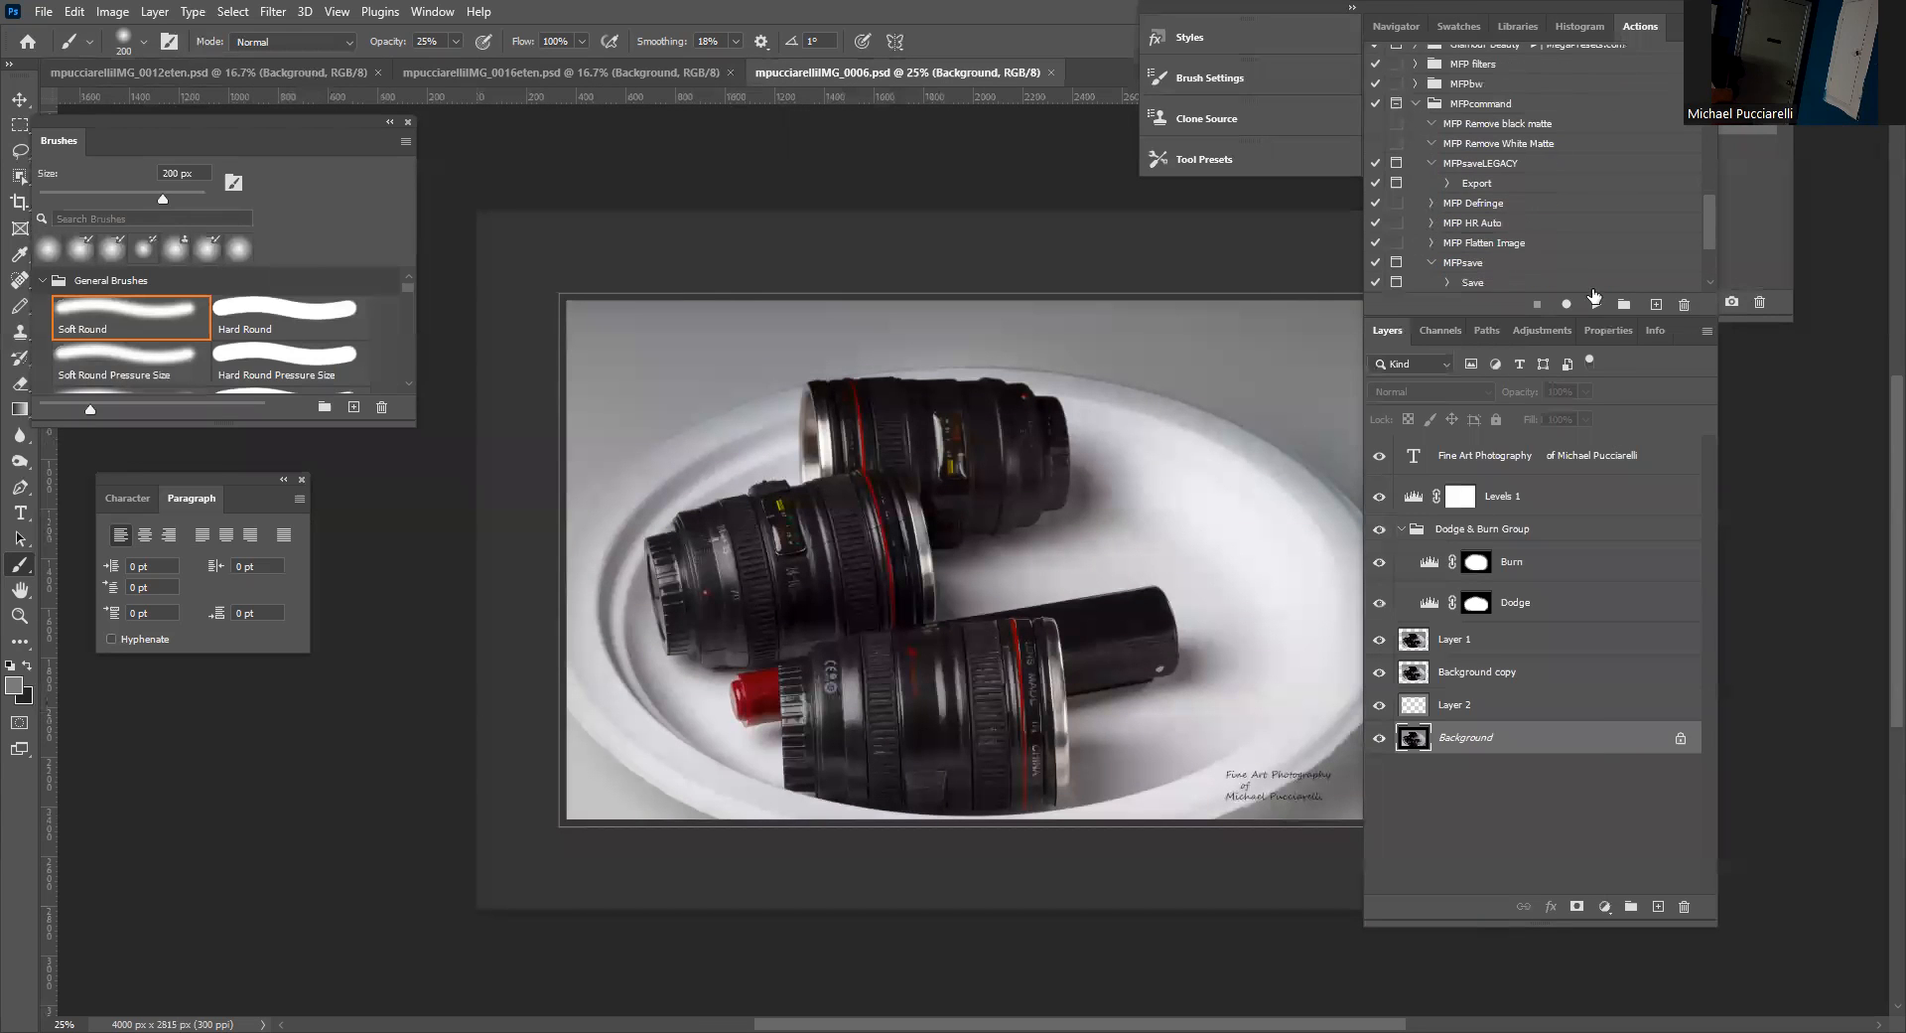
{"action": "left_click", "coordinate": [1475, 263]}
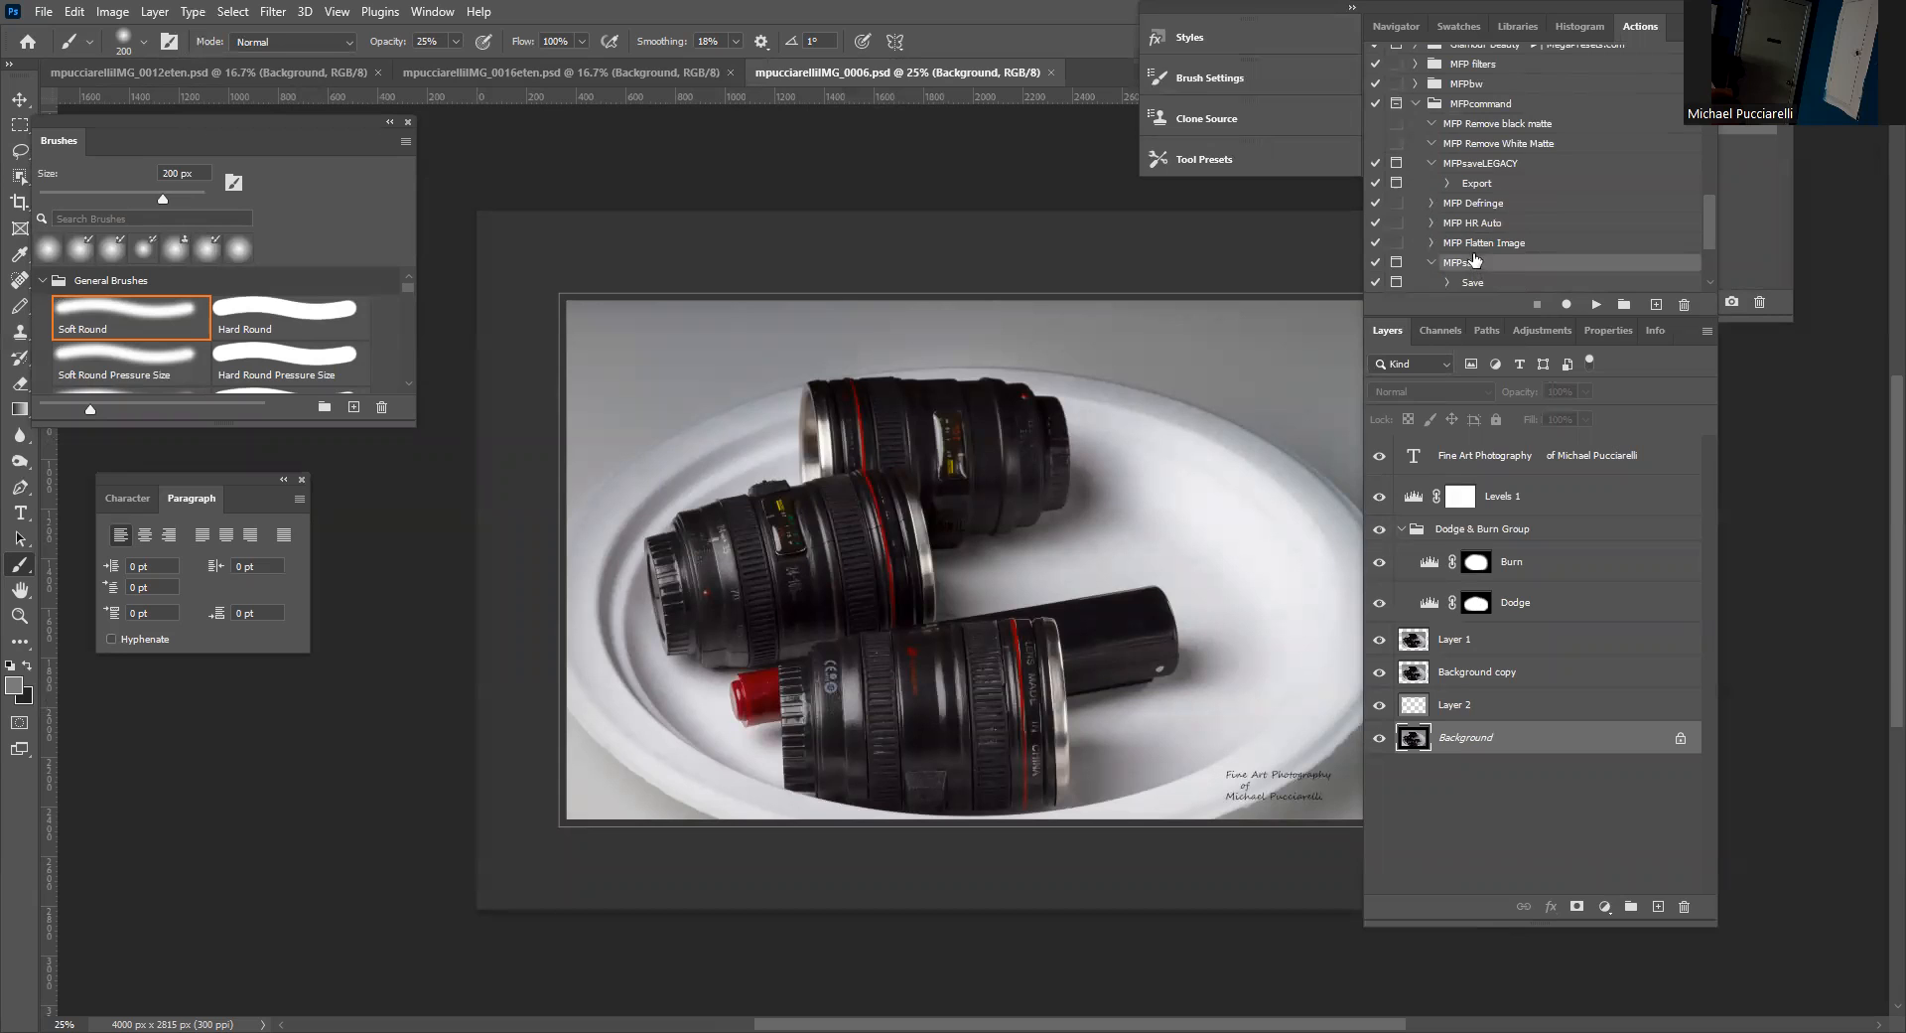
{"action": "left_click", "coordinate": [1596, 304]}
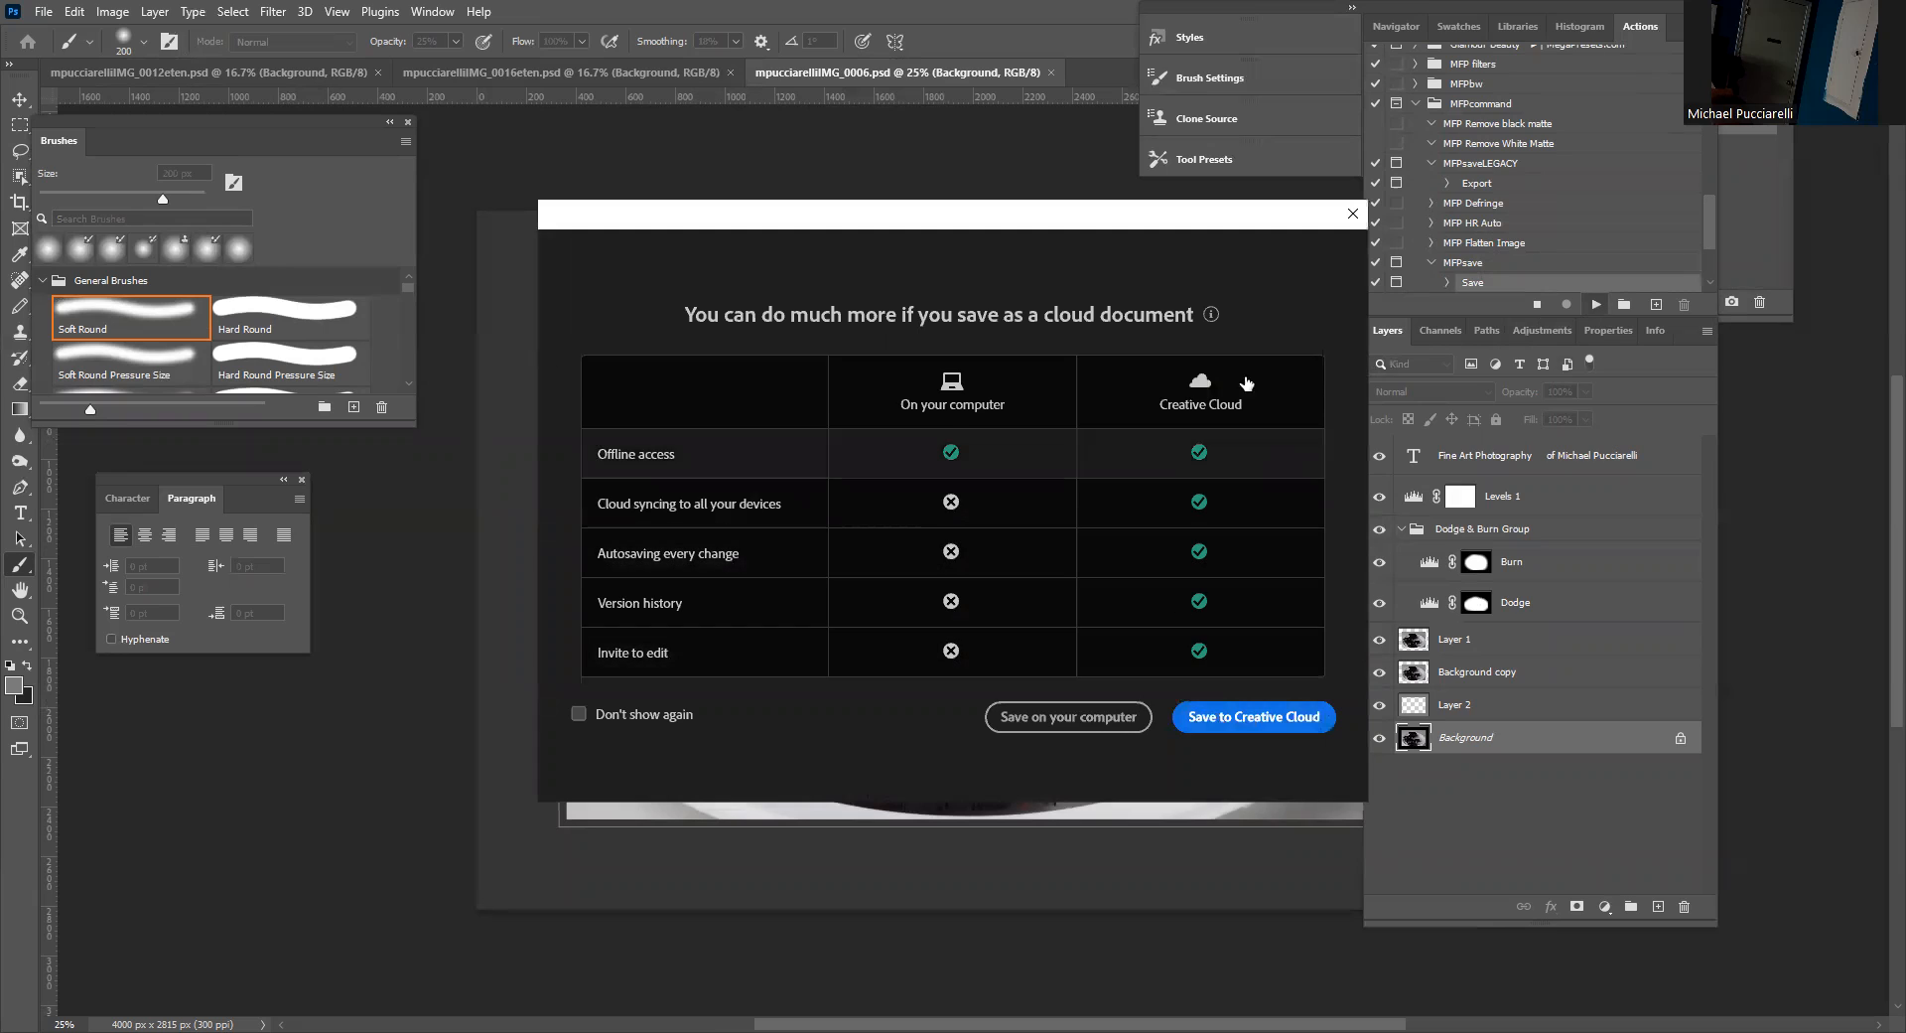
{"action": "left_click", "coordinate": [1067, 724]}
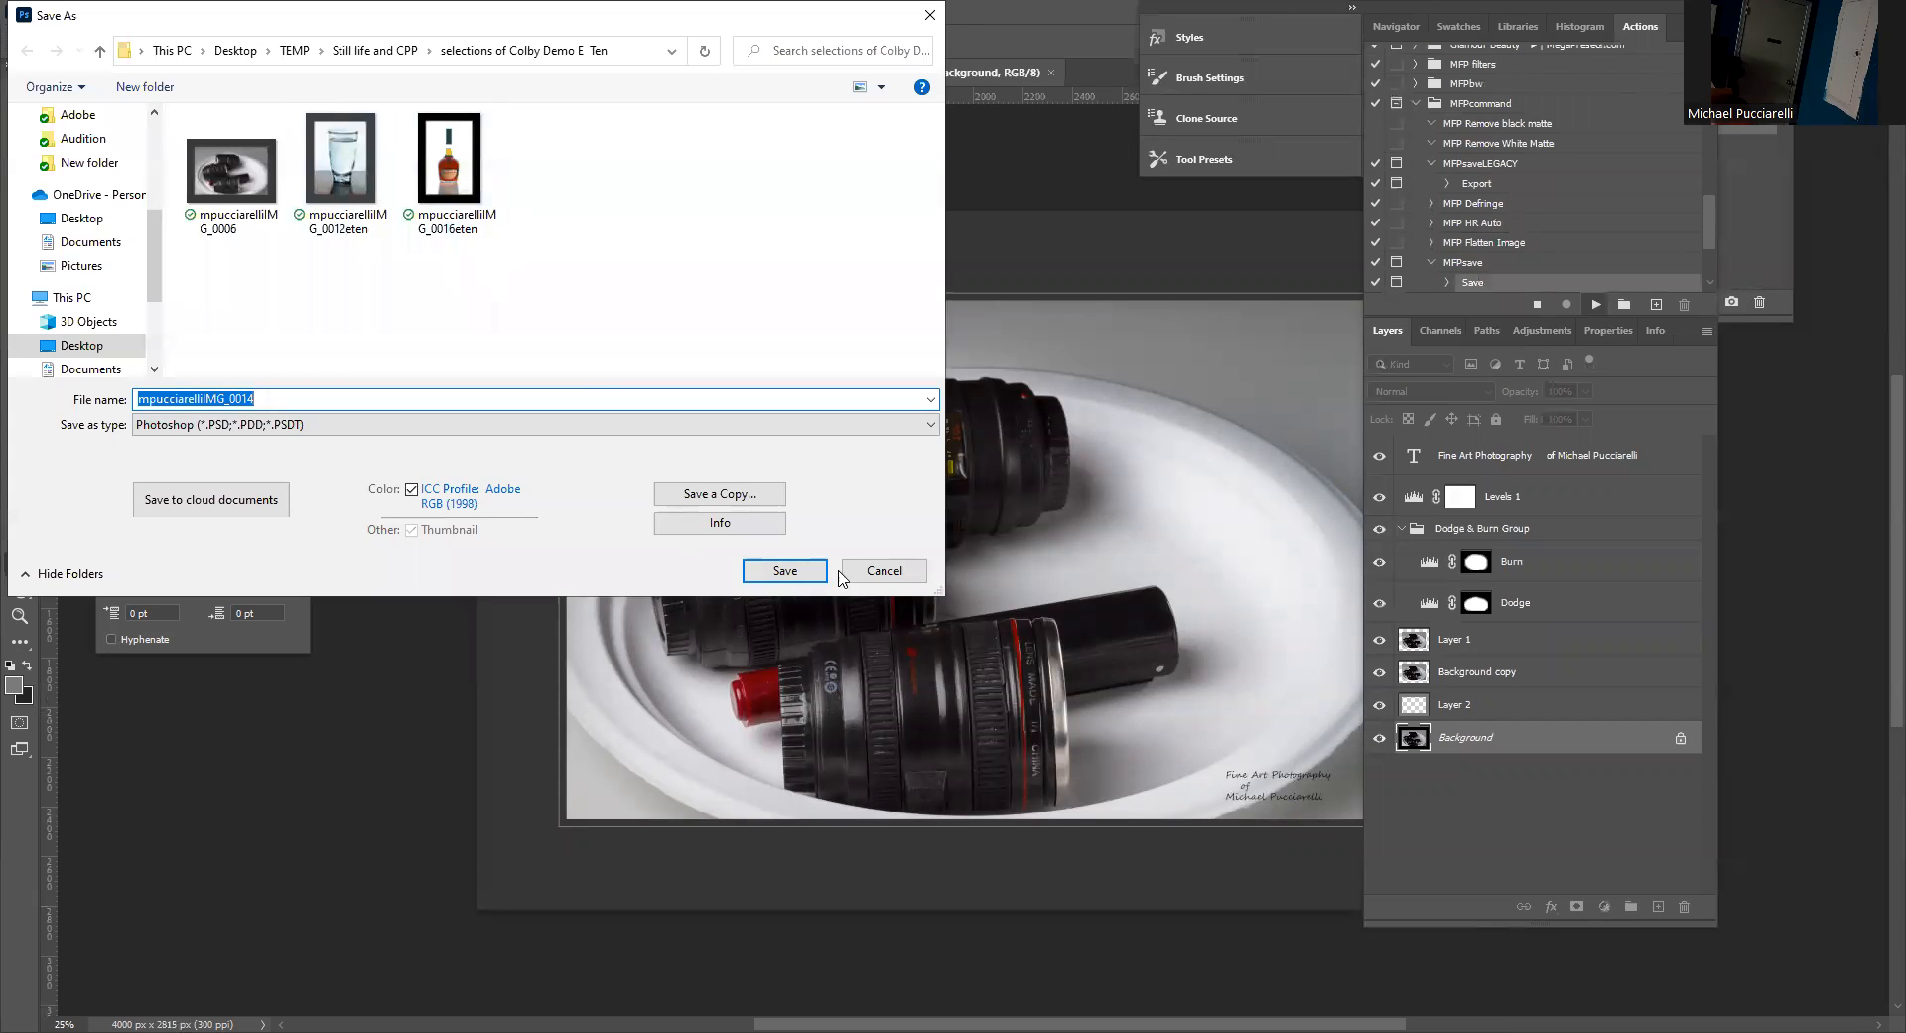
{"action": "left_click", "coordinate": [874, 573]}
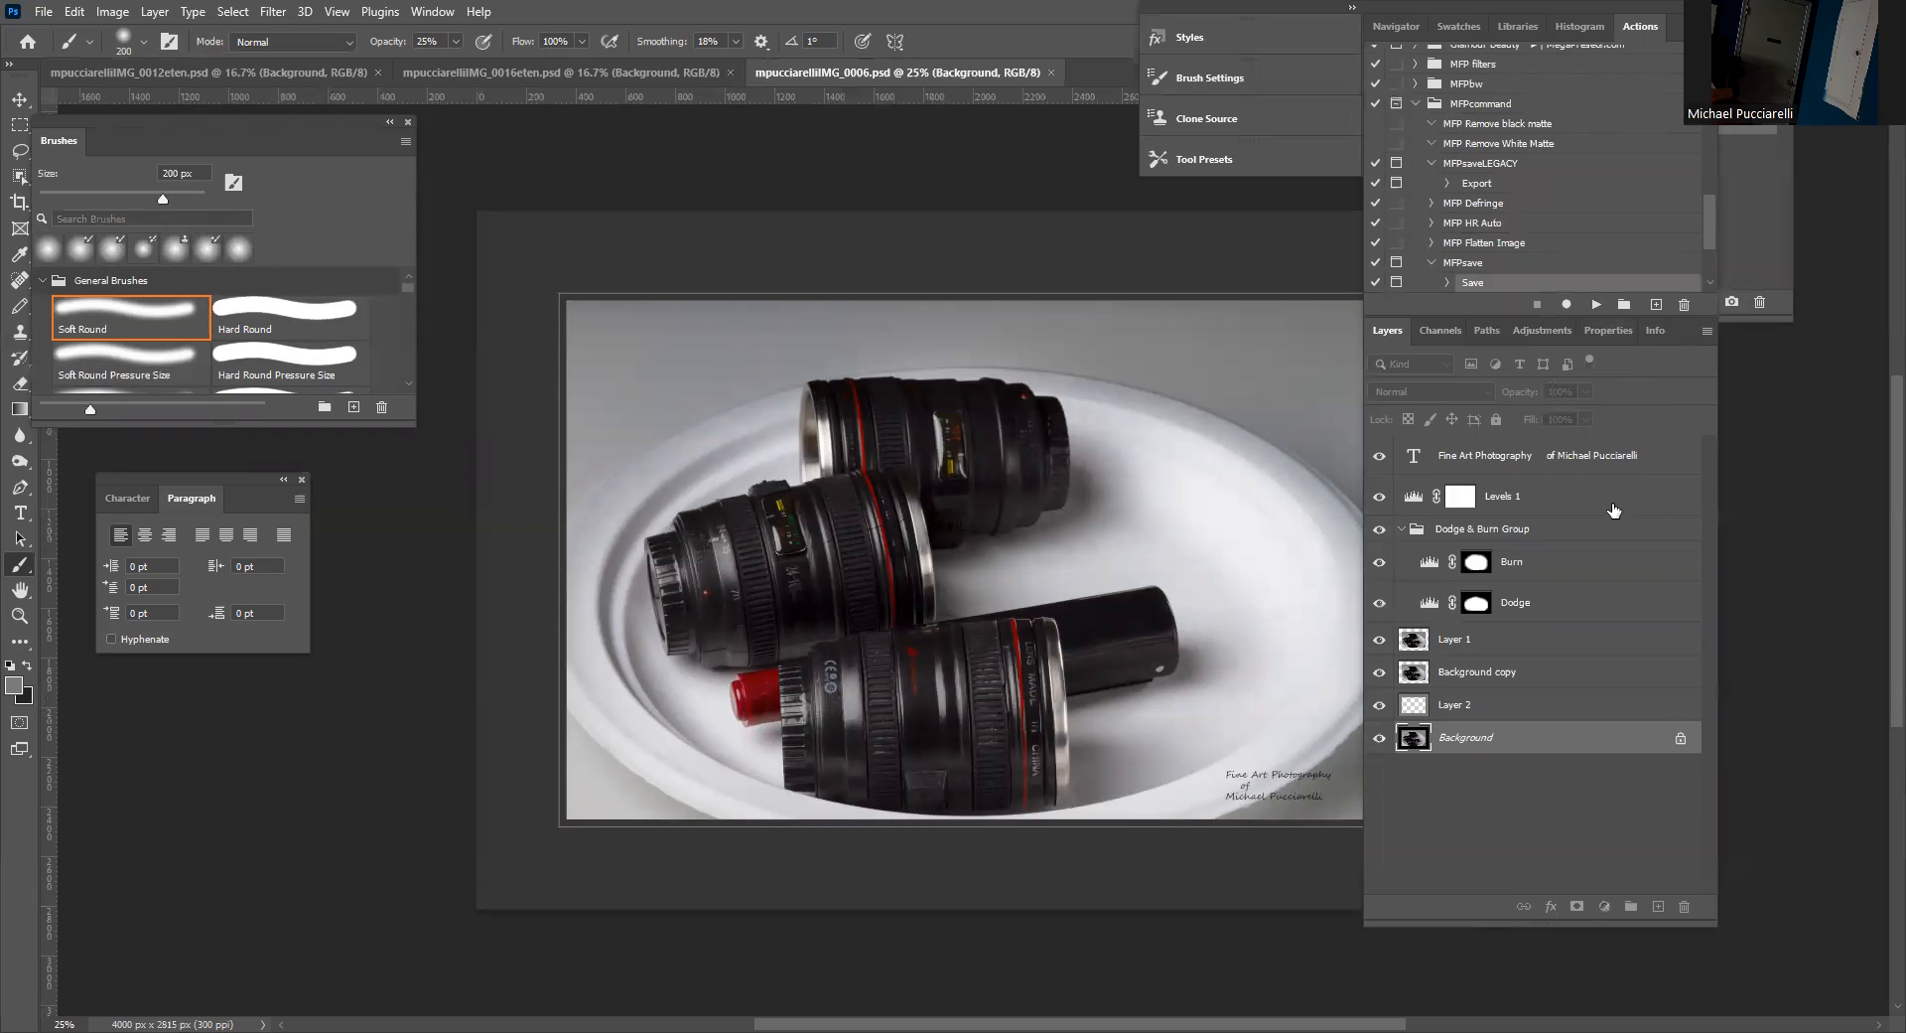
Examine the Dodge & Burn Group of the camera lens image, including its Burn and Dodge layer masks.
{"action": "left_click", "coordinate": [1484, 532]}
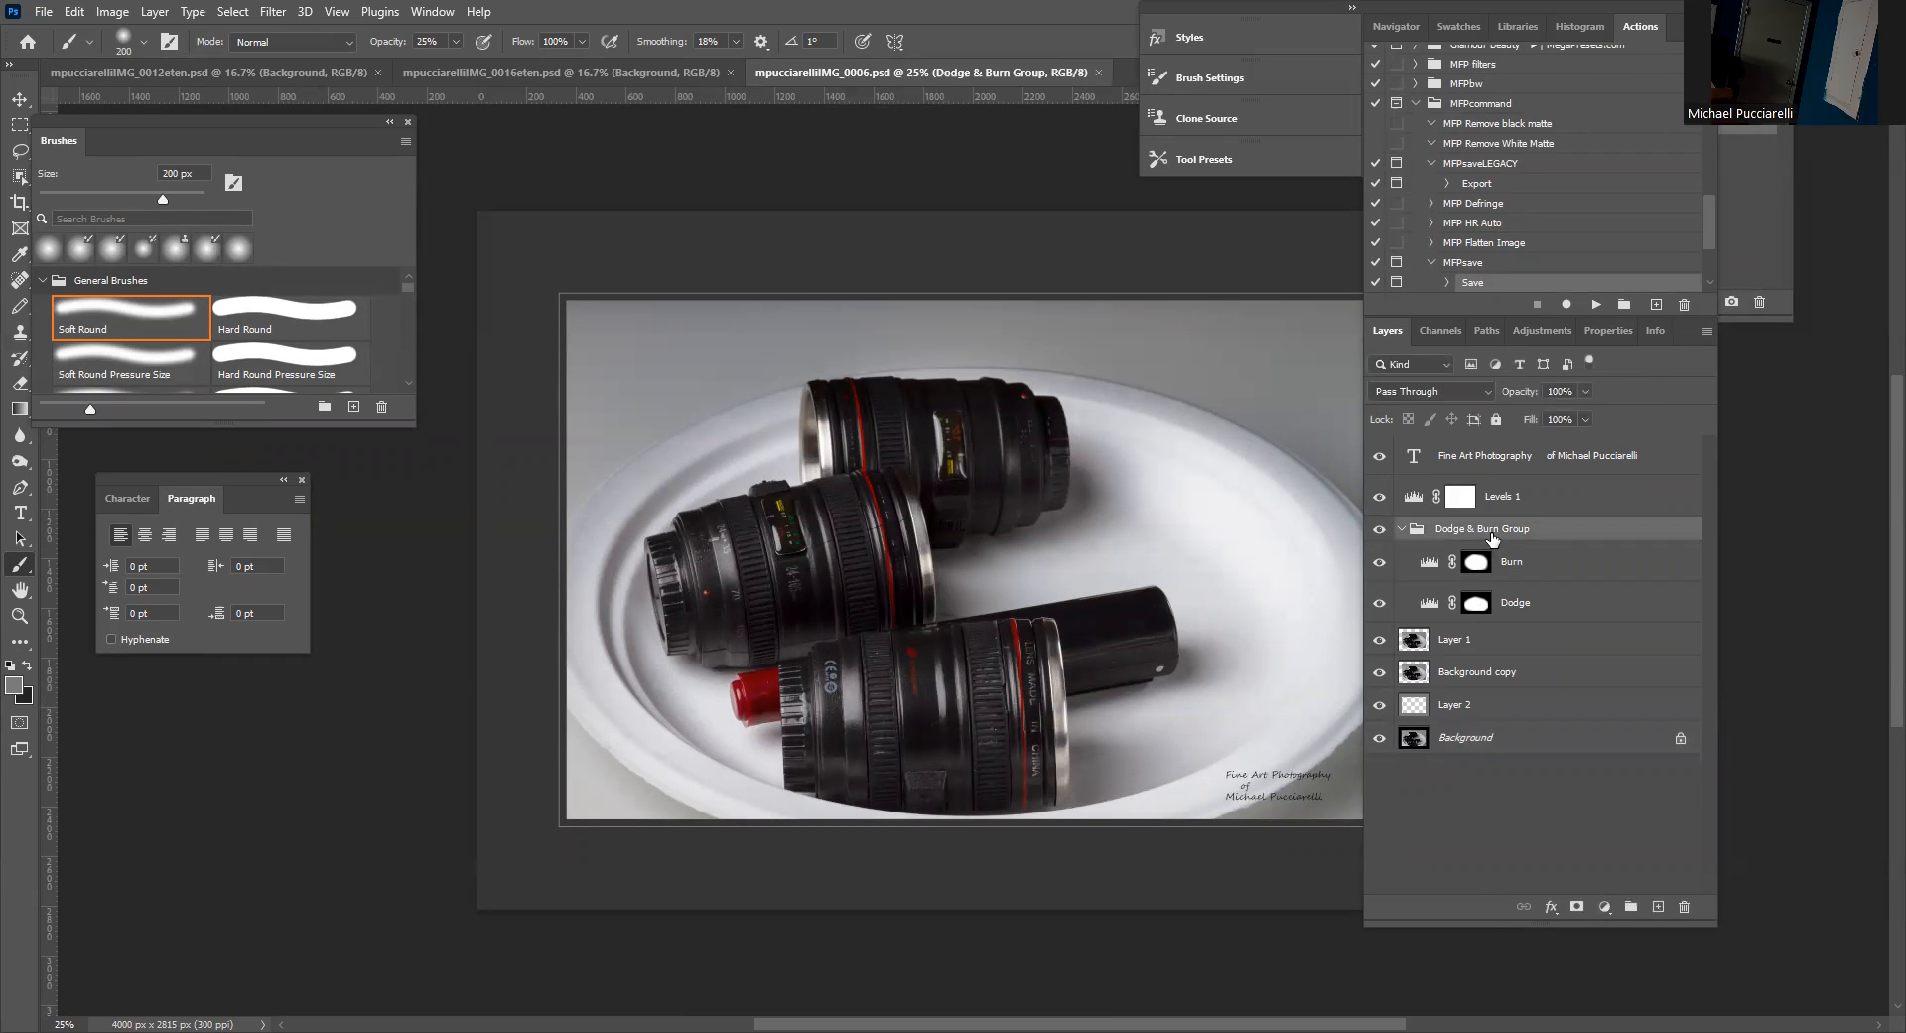
{"action": "left_click", "coordinate": [1476, 564]}
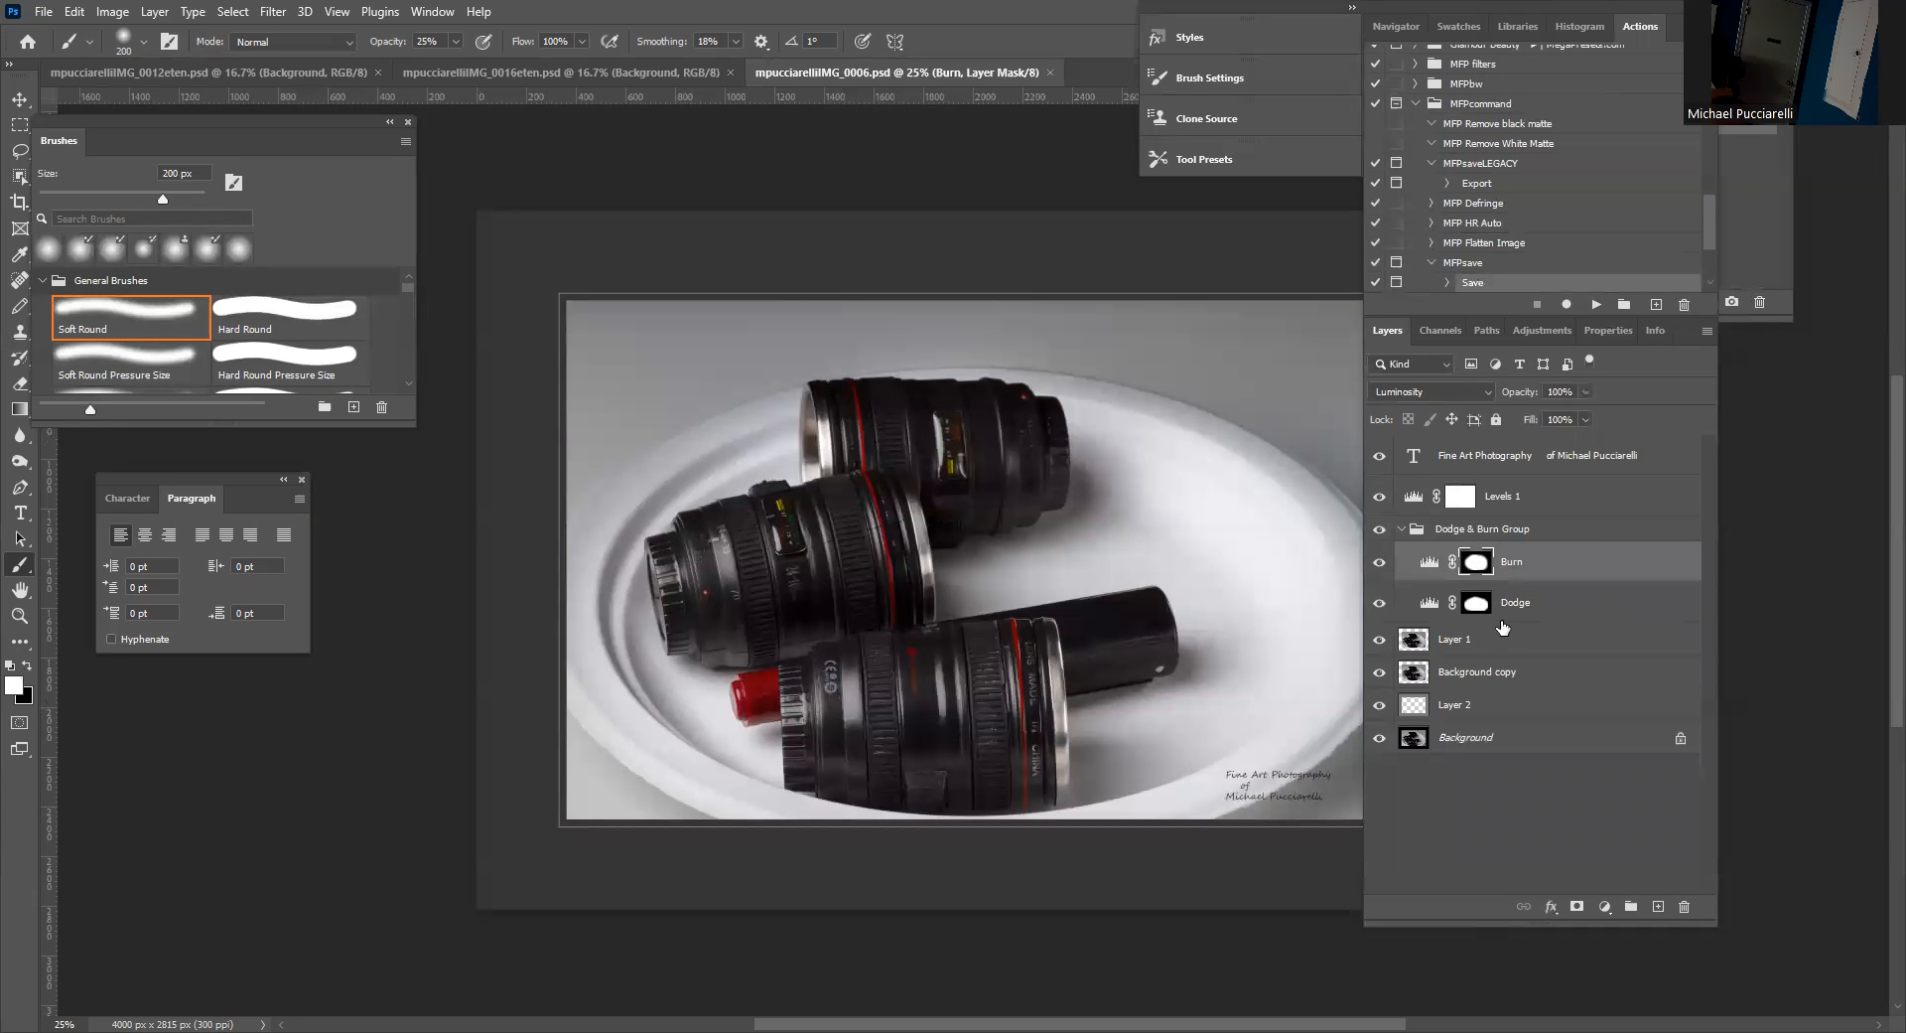
{"action": "left_click", "coordinate": [1476, 603]}
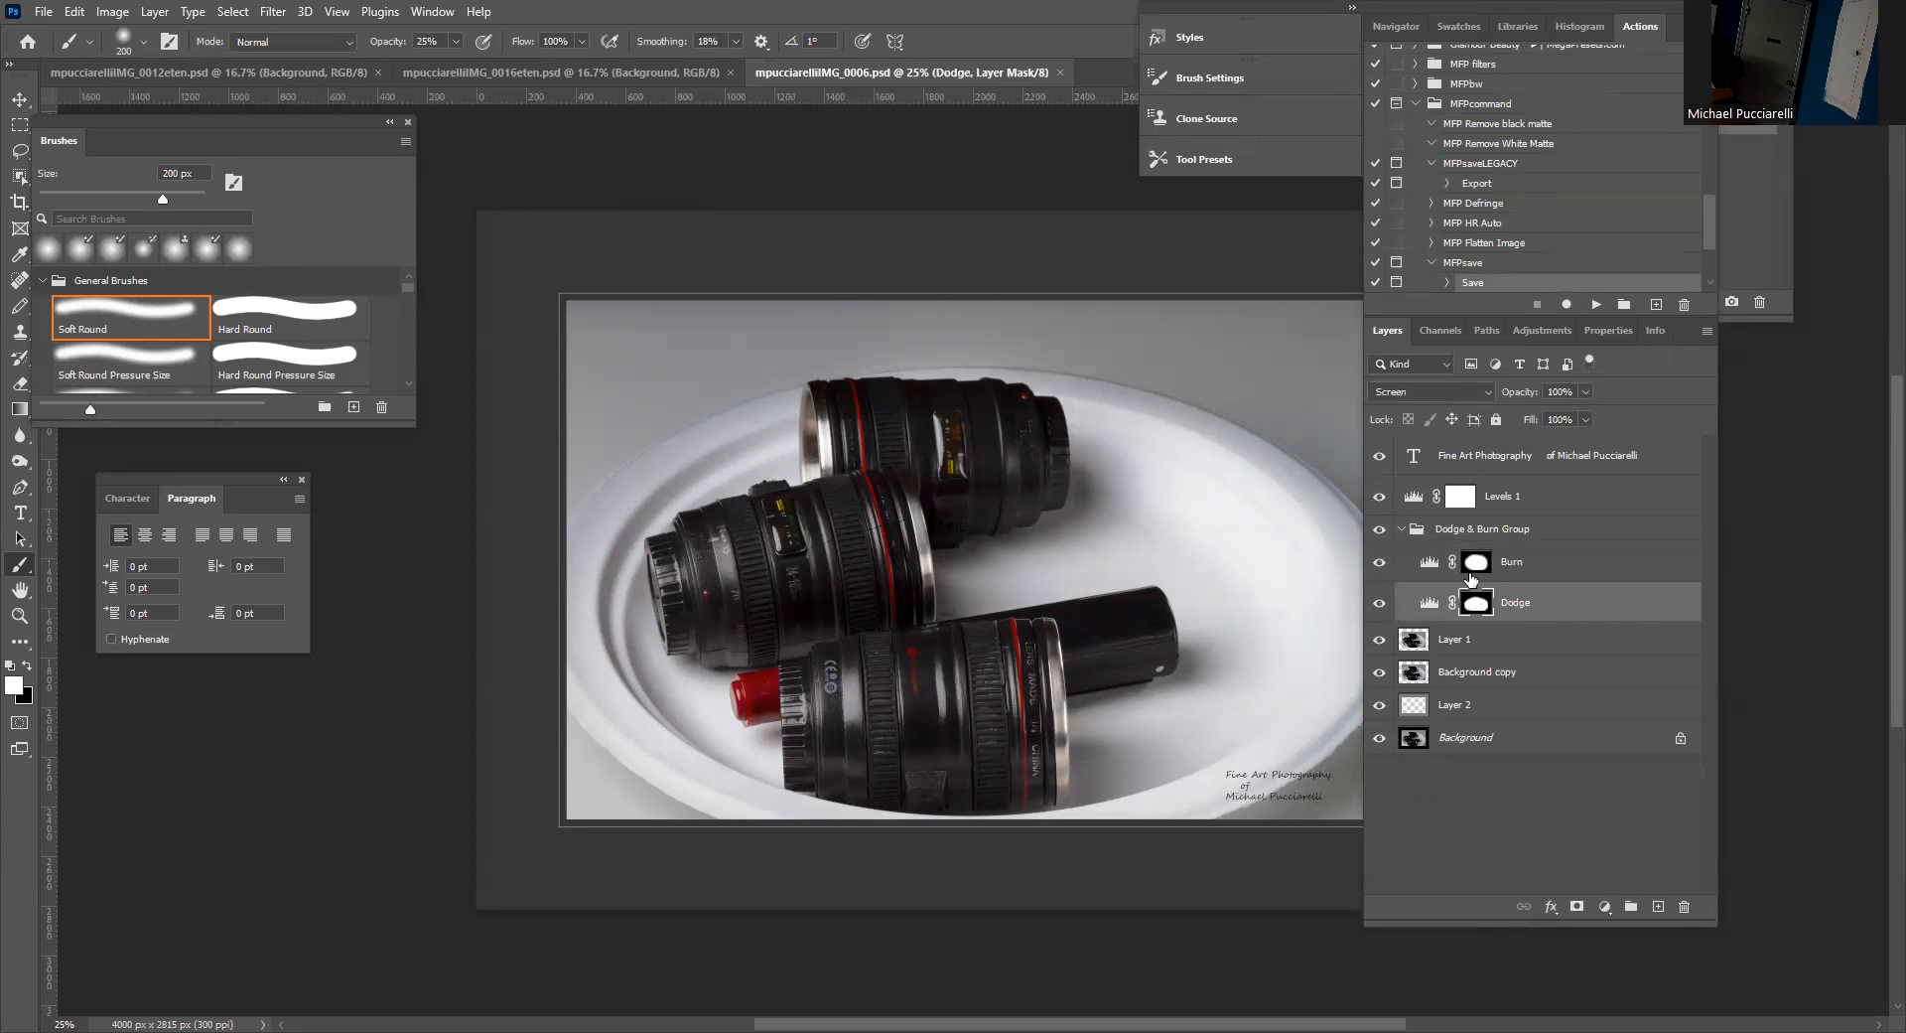
Set the midtone of the lens image's Levels 1 adjustment to 0.94 and select the signature text layer.
{"action": "left_click", "coordinate": [1415, 498]}
{"action": "left_click", "coordinate": [1415, 497]}
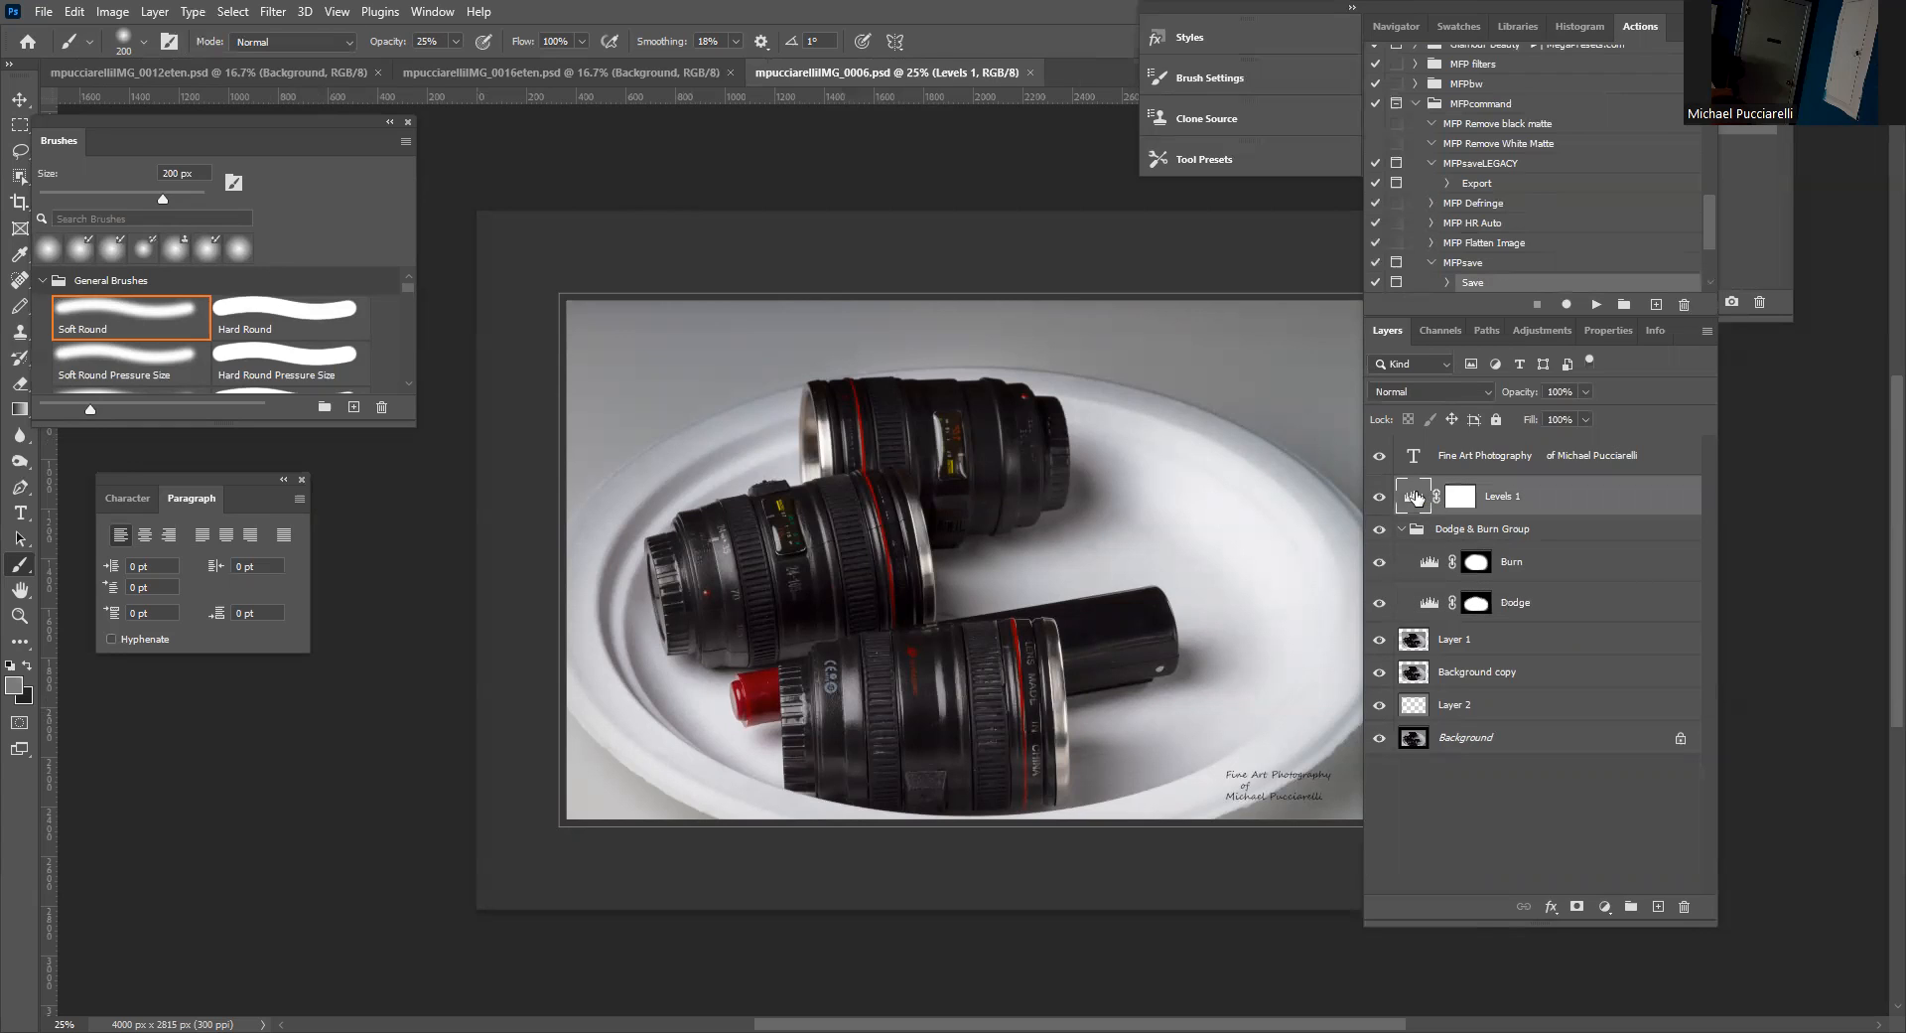
{"action": "double_click", "coordinate": [1415, 496]}
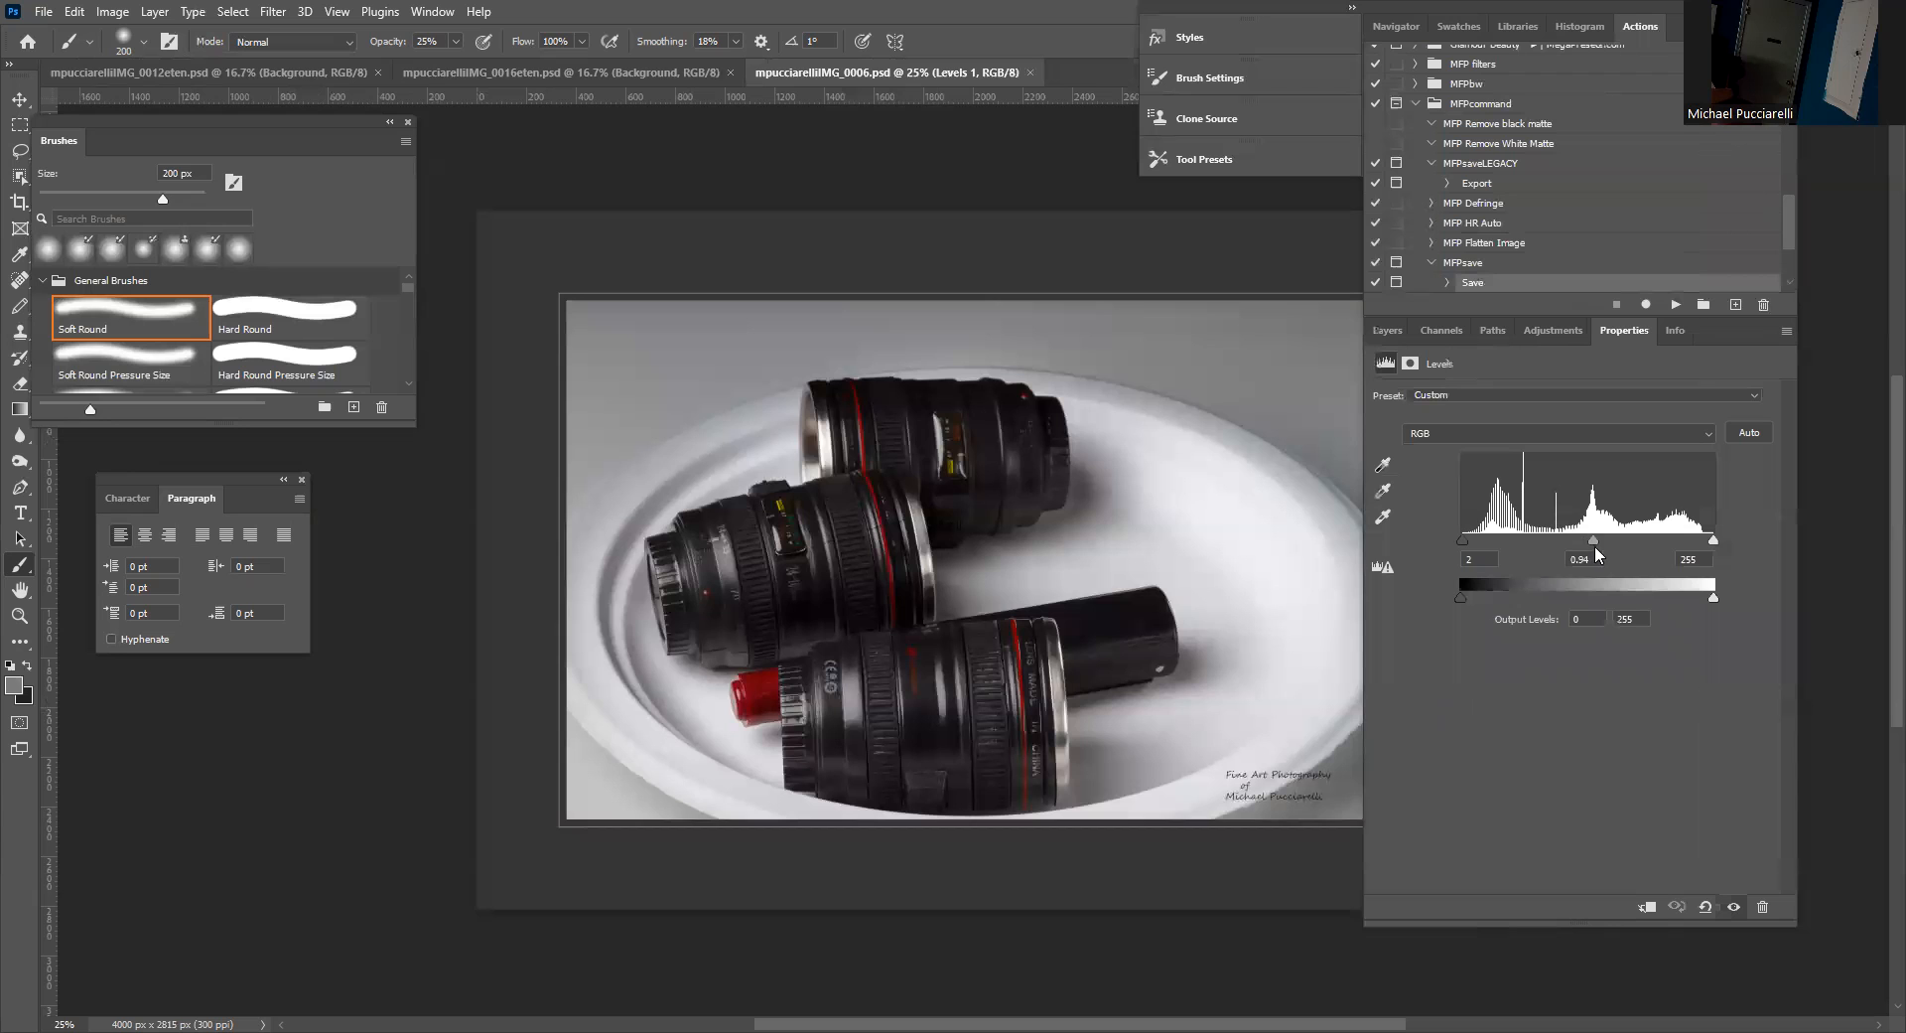
{"action": "mouse_move", "coordinate": [1595, 536]}
{"action": "left_mouse_down"}
{"action": "mouse_move", "coordinate": [1622, 533]}
{"action": "mouse_move", "coordinate": [1593, 537]}
{"action": "left_mouse_up"}
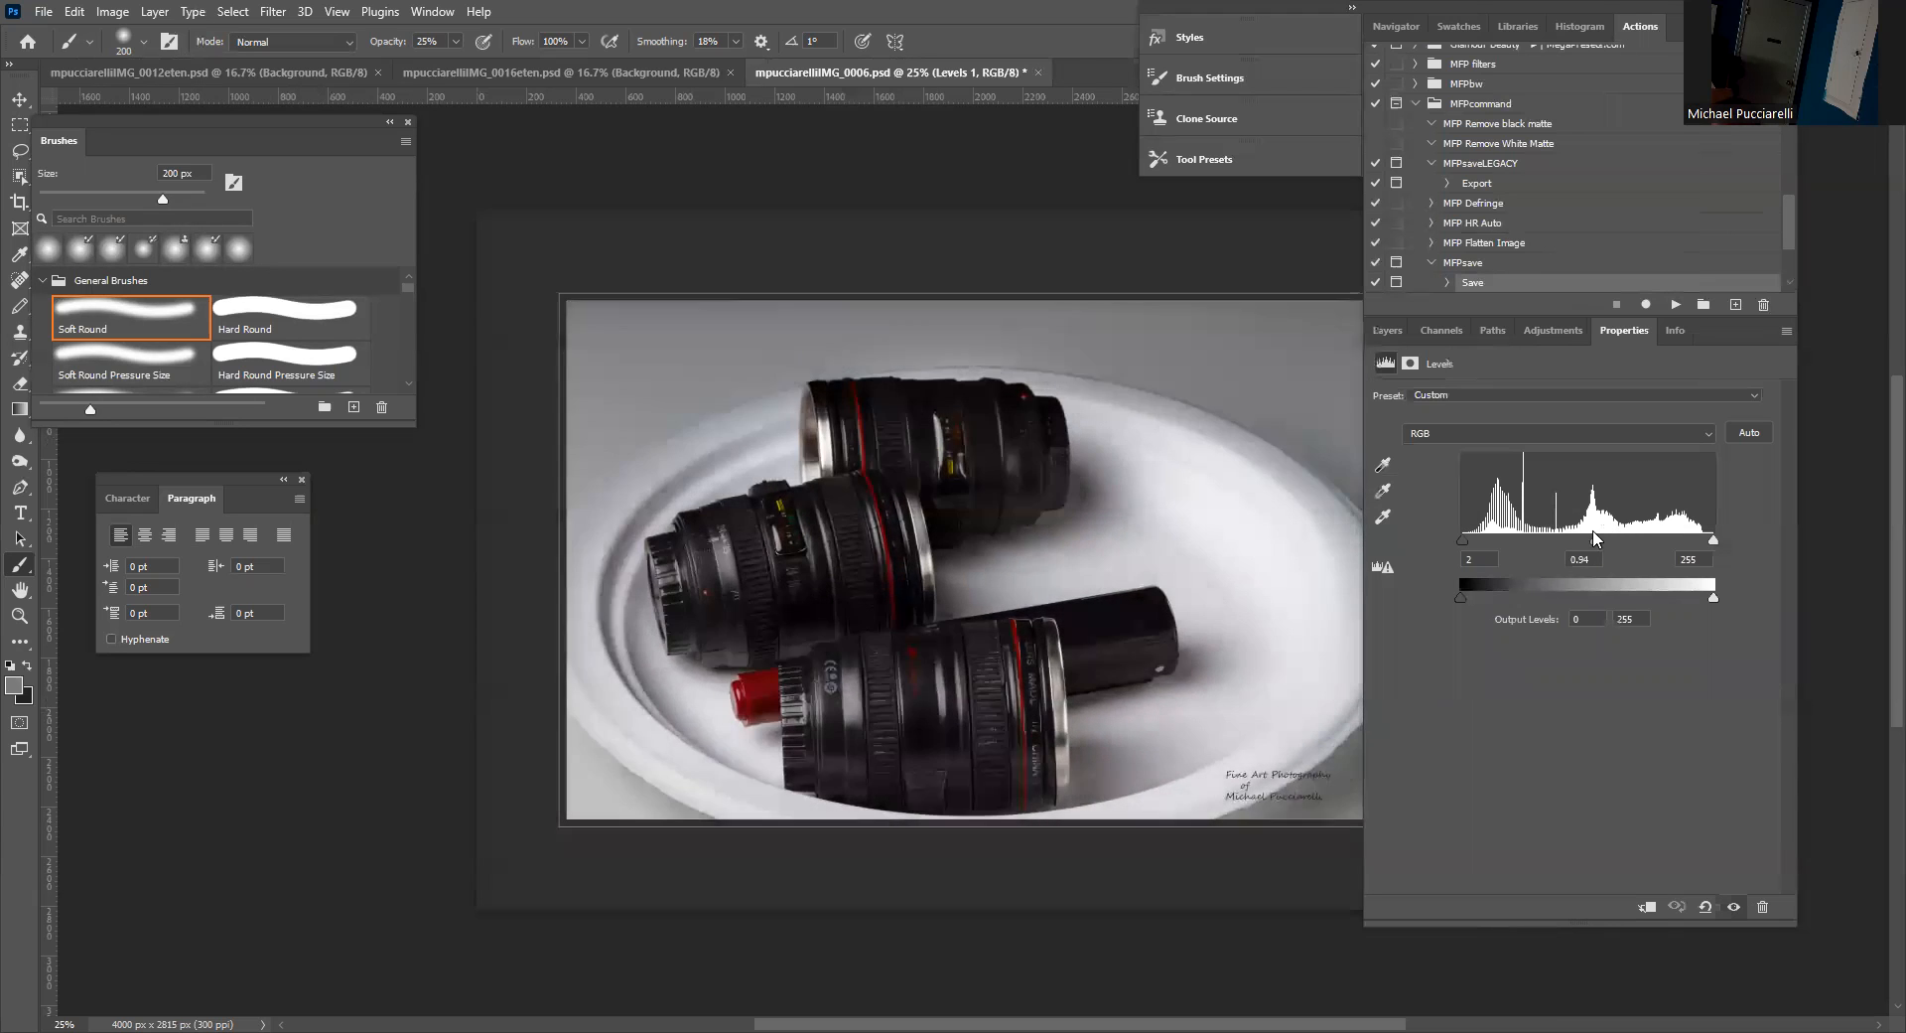
{"action": "left_click", "coordinate": [1386, 331]}
{"action": "left_click", "coordinate": [1457, 459]}
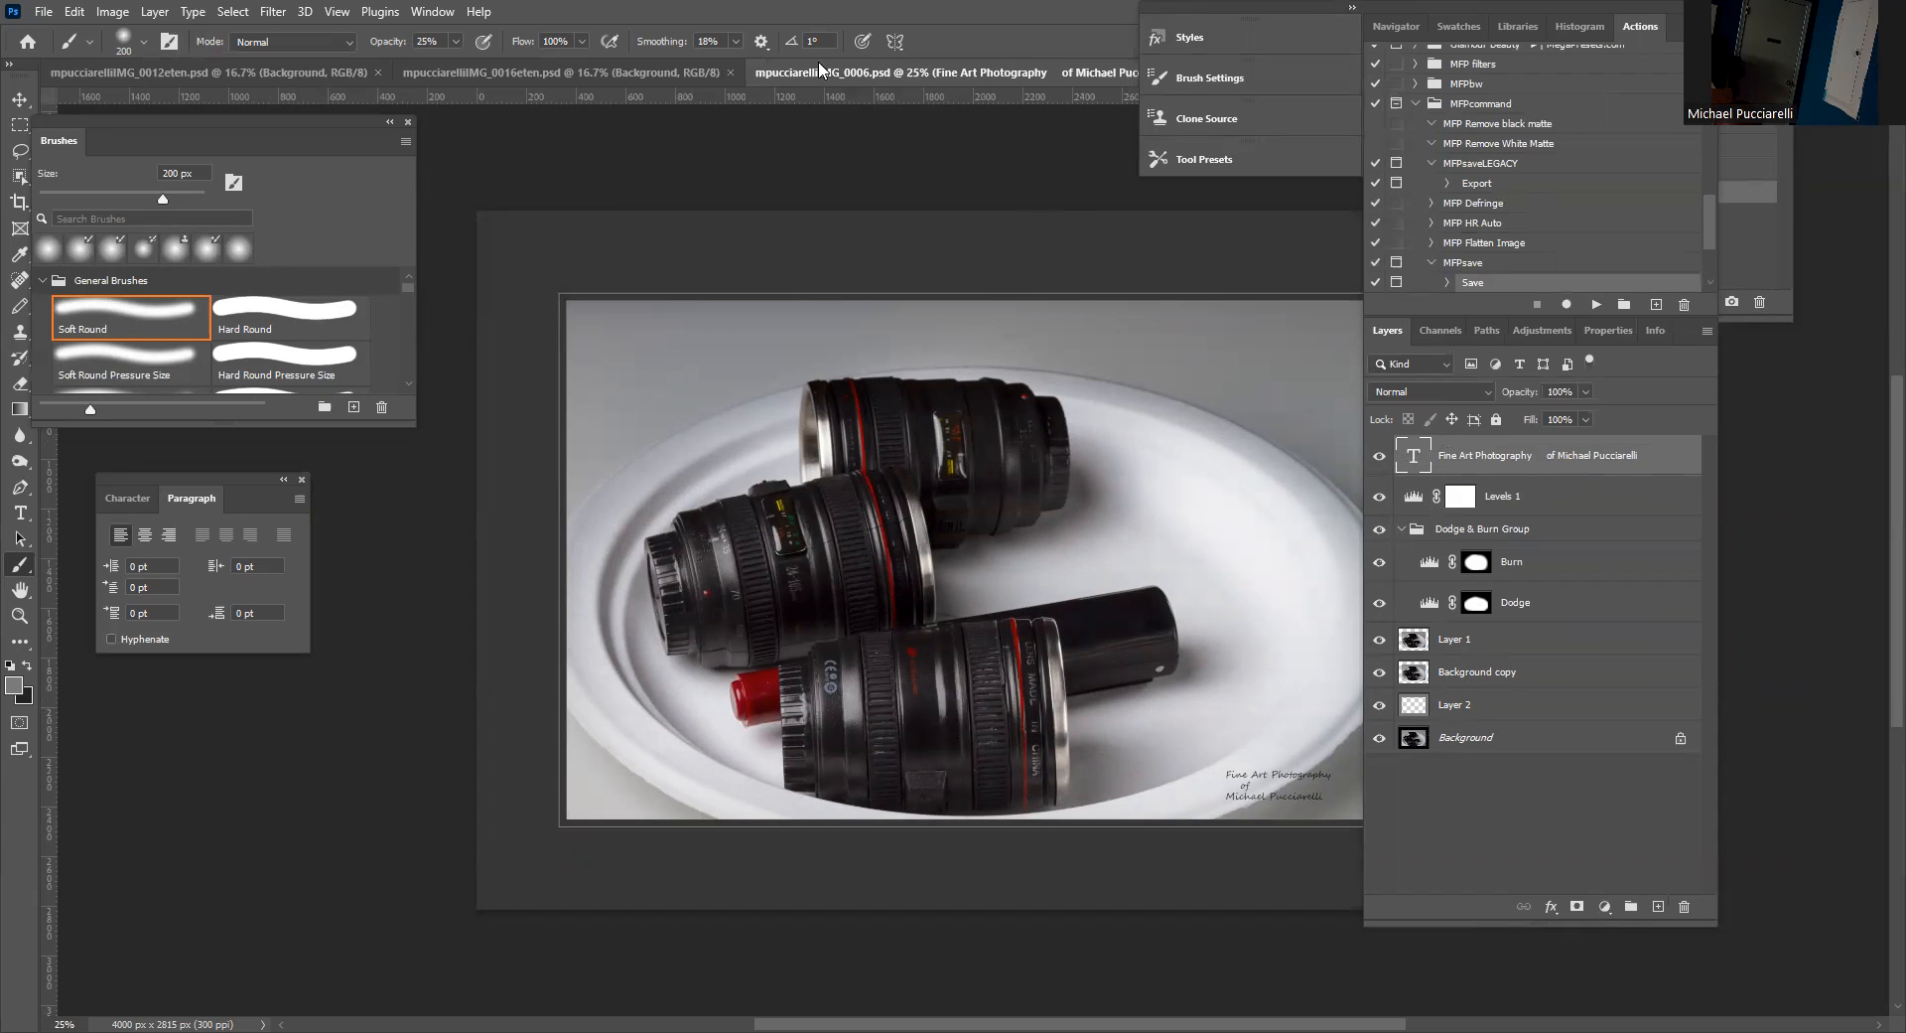
Switch to the bottle image, select the MFPsave action, and examine the Burn and Dodge masks in the Dodge & Burn Group.
{"action": "left_click", "coordinate": [664, 69]}
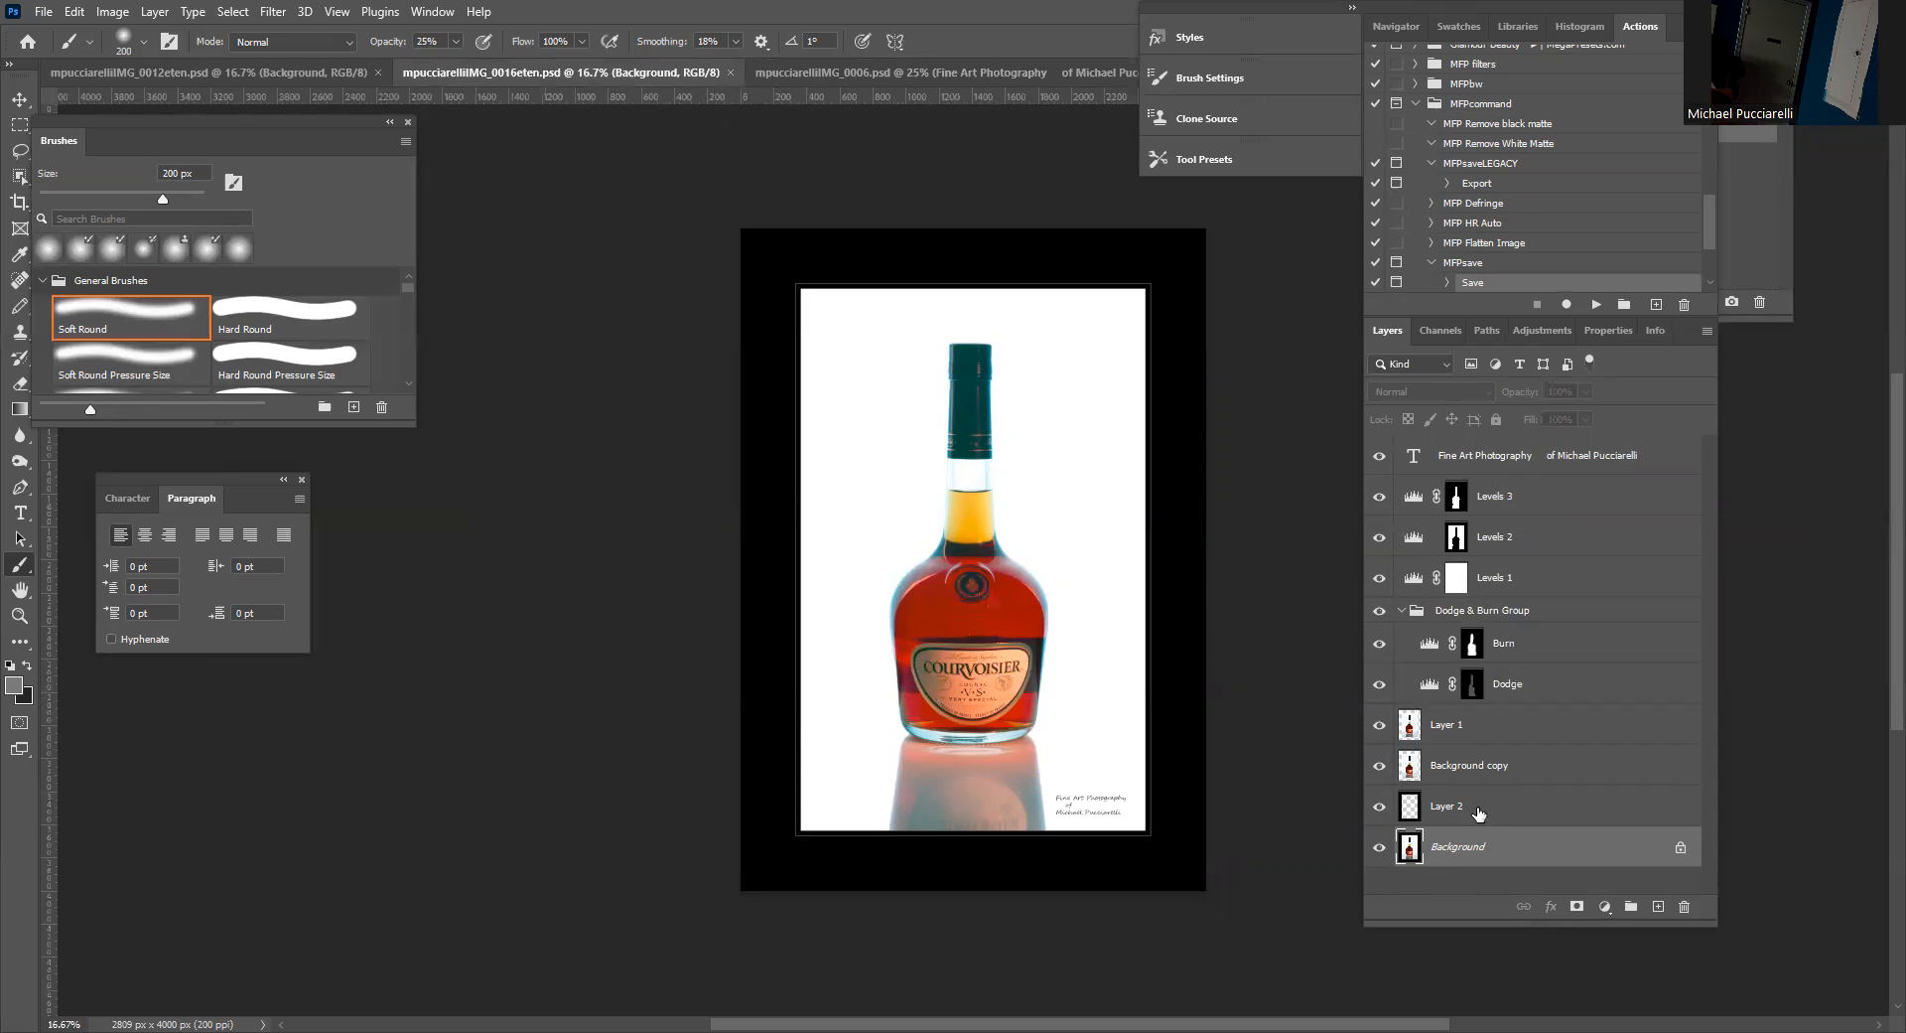
{"action": "left_click", "coordinate": [1455, 264]}
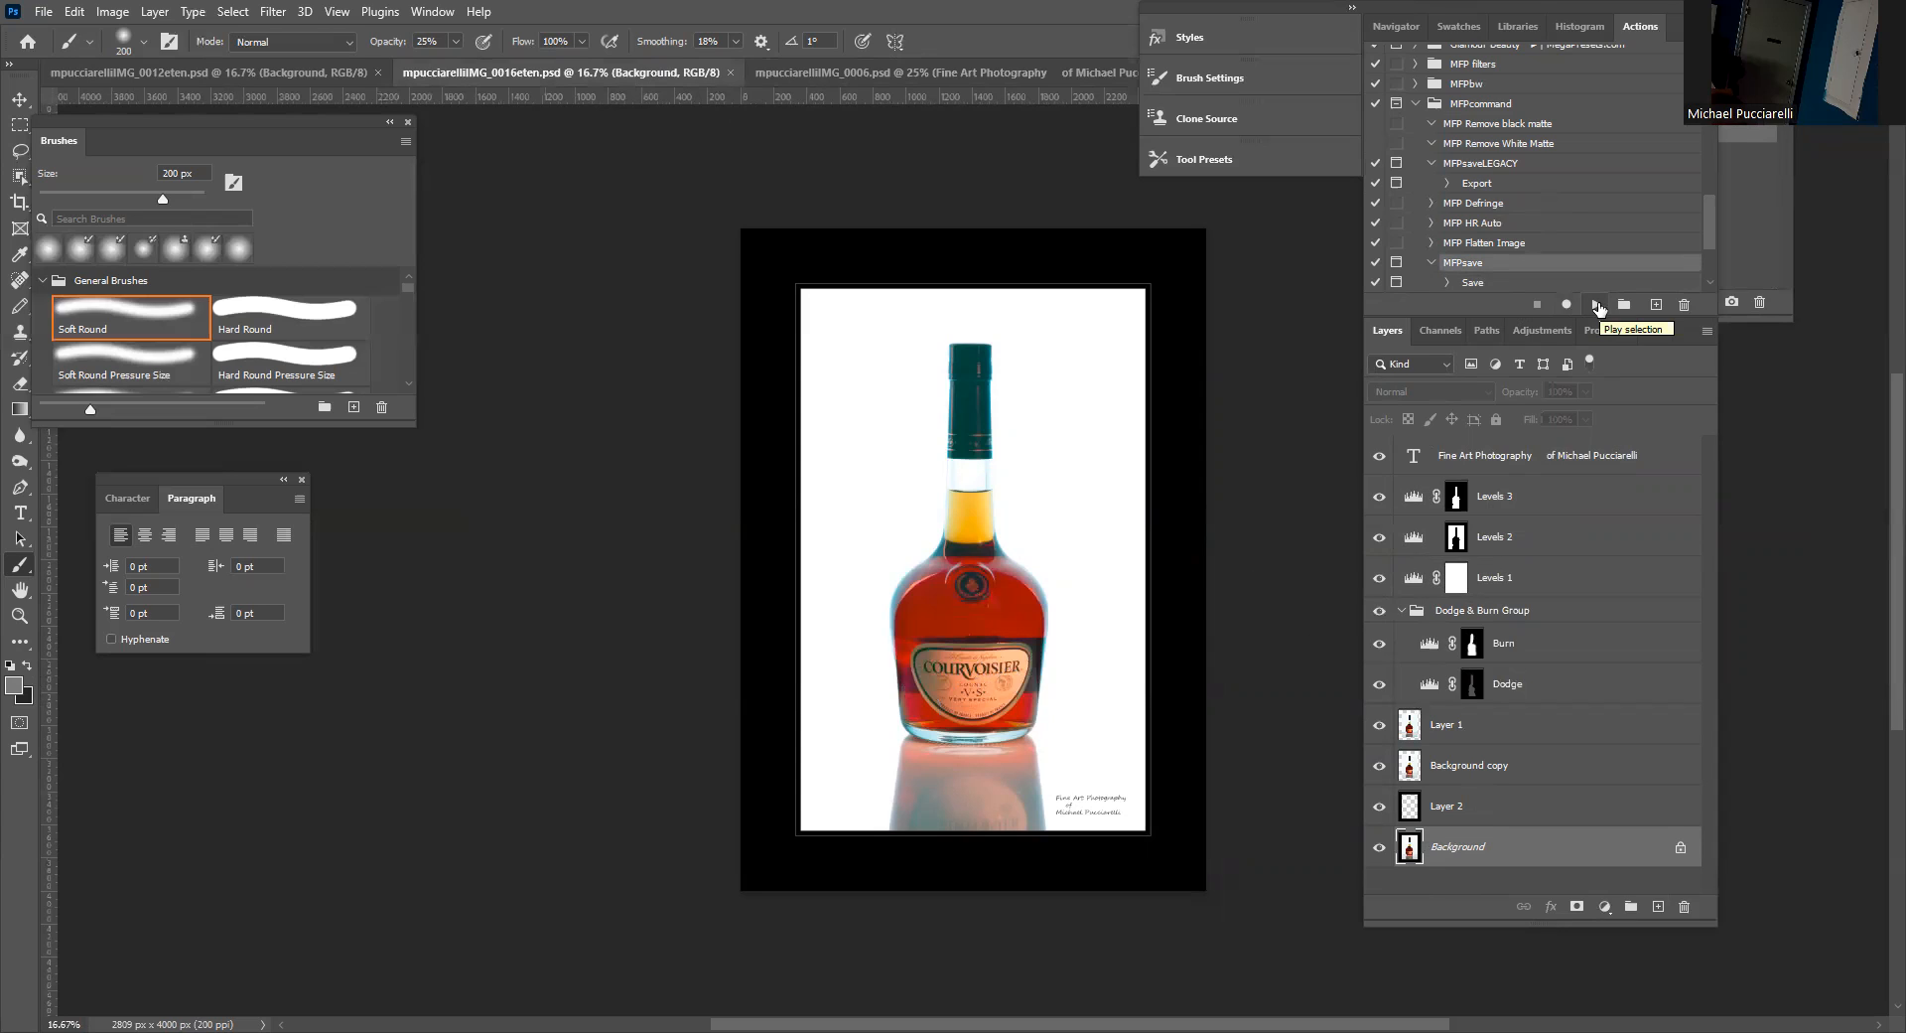
{"action": "left_click", "coordinate": [1493, 613]}
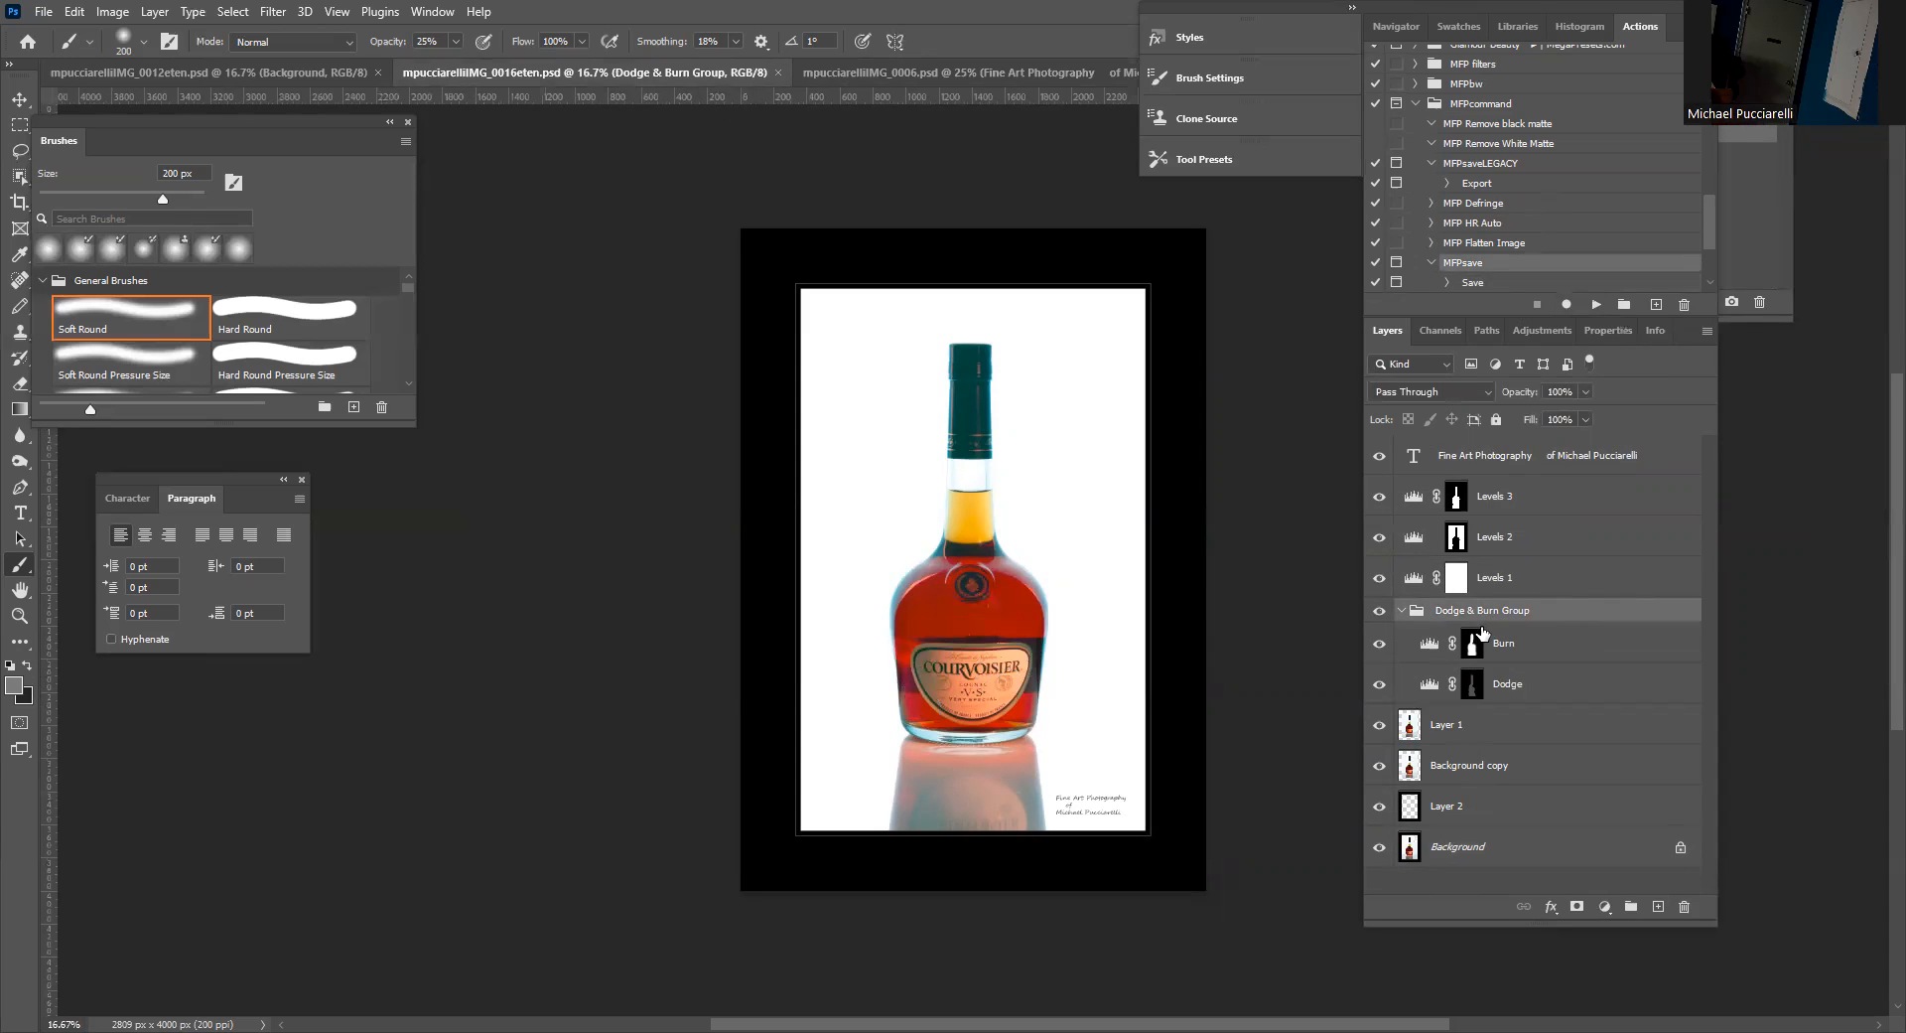
{"action": "left_click", "coordinate": [1471, 643]}
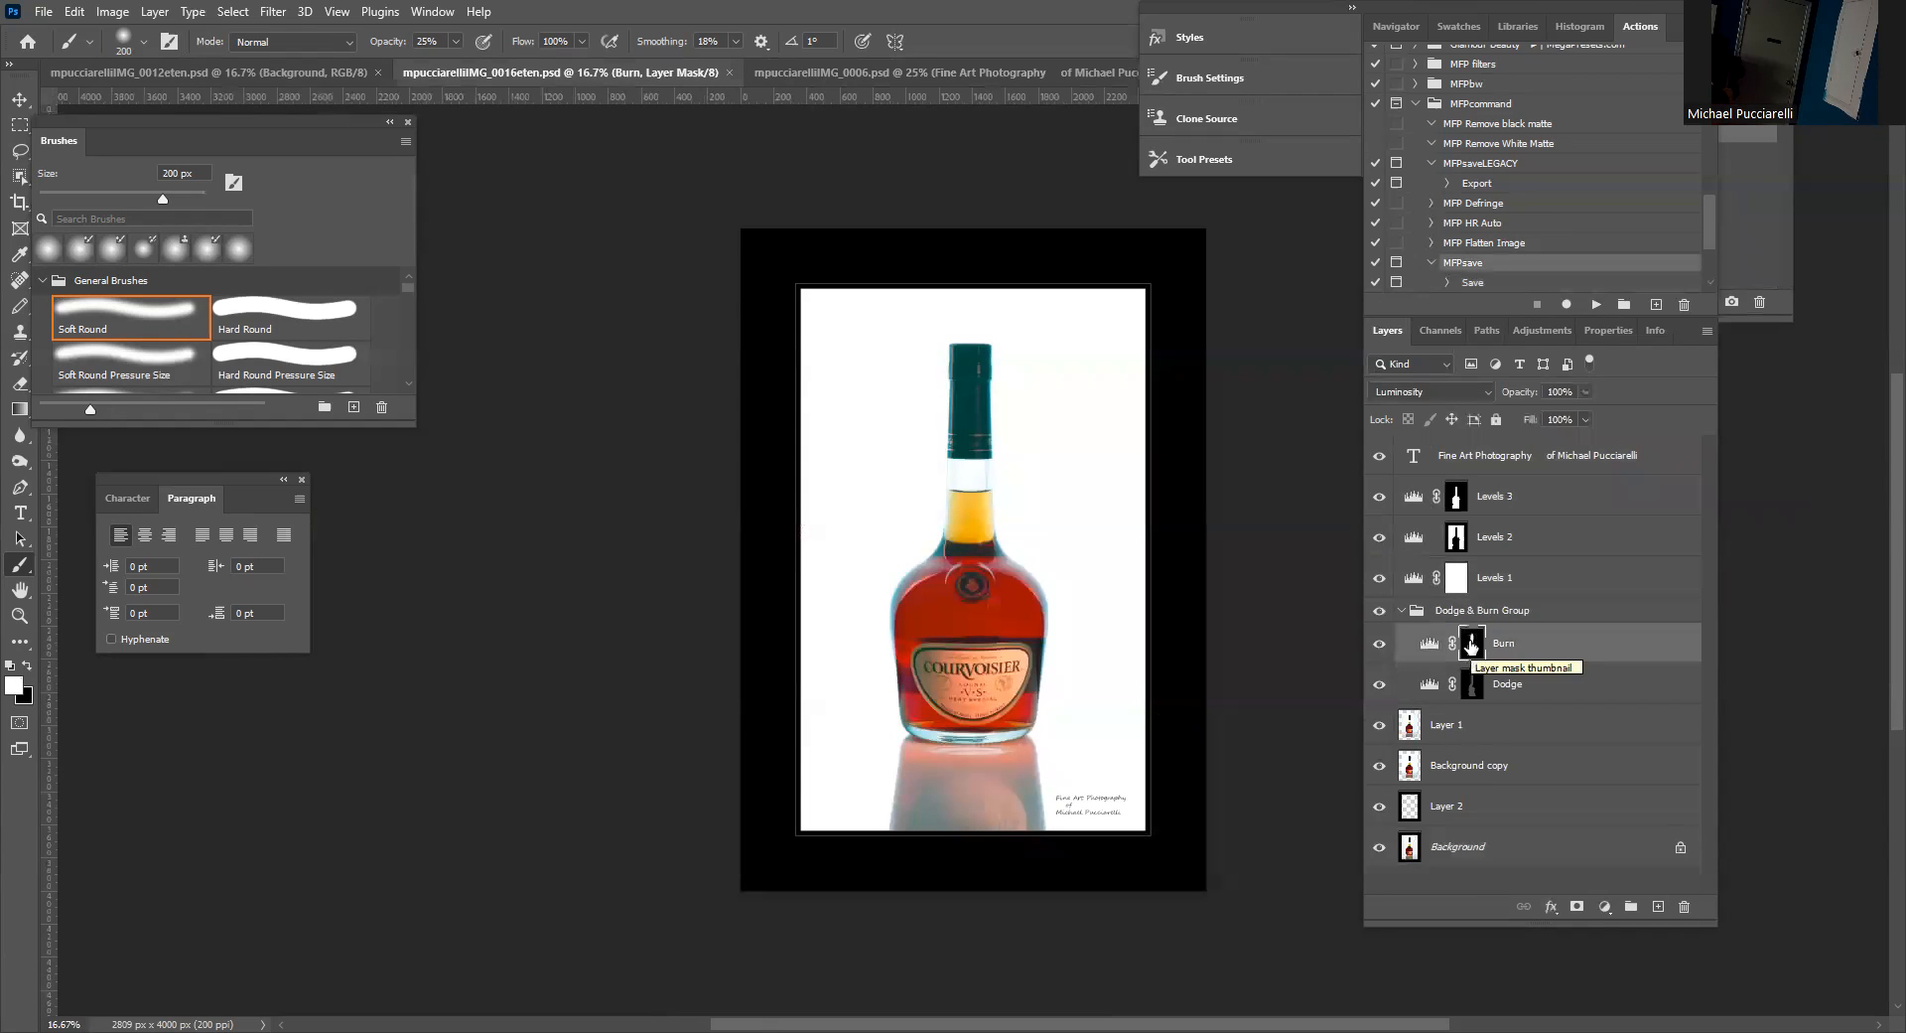
{"action": "left_click", "coordinate": [1476, 685]}
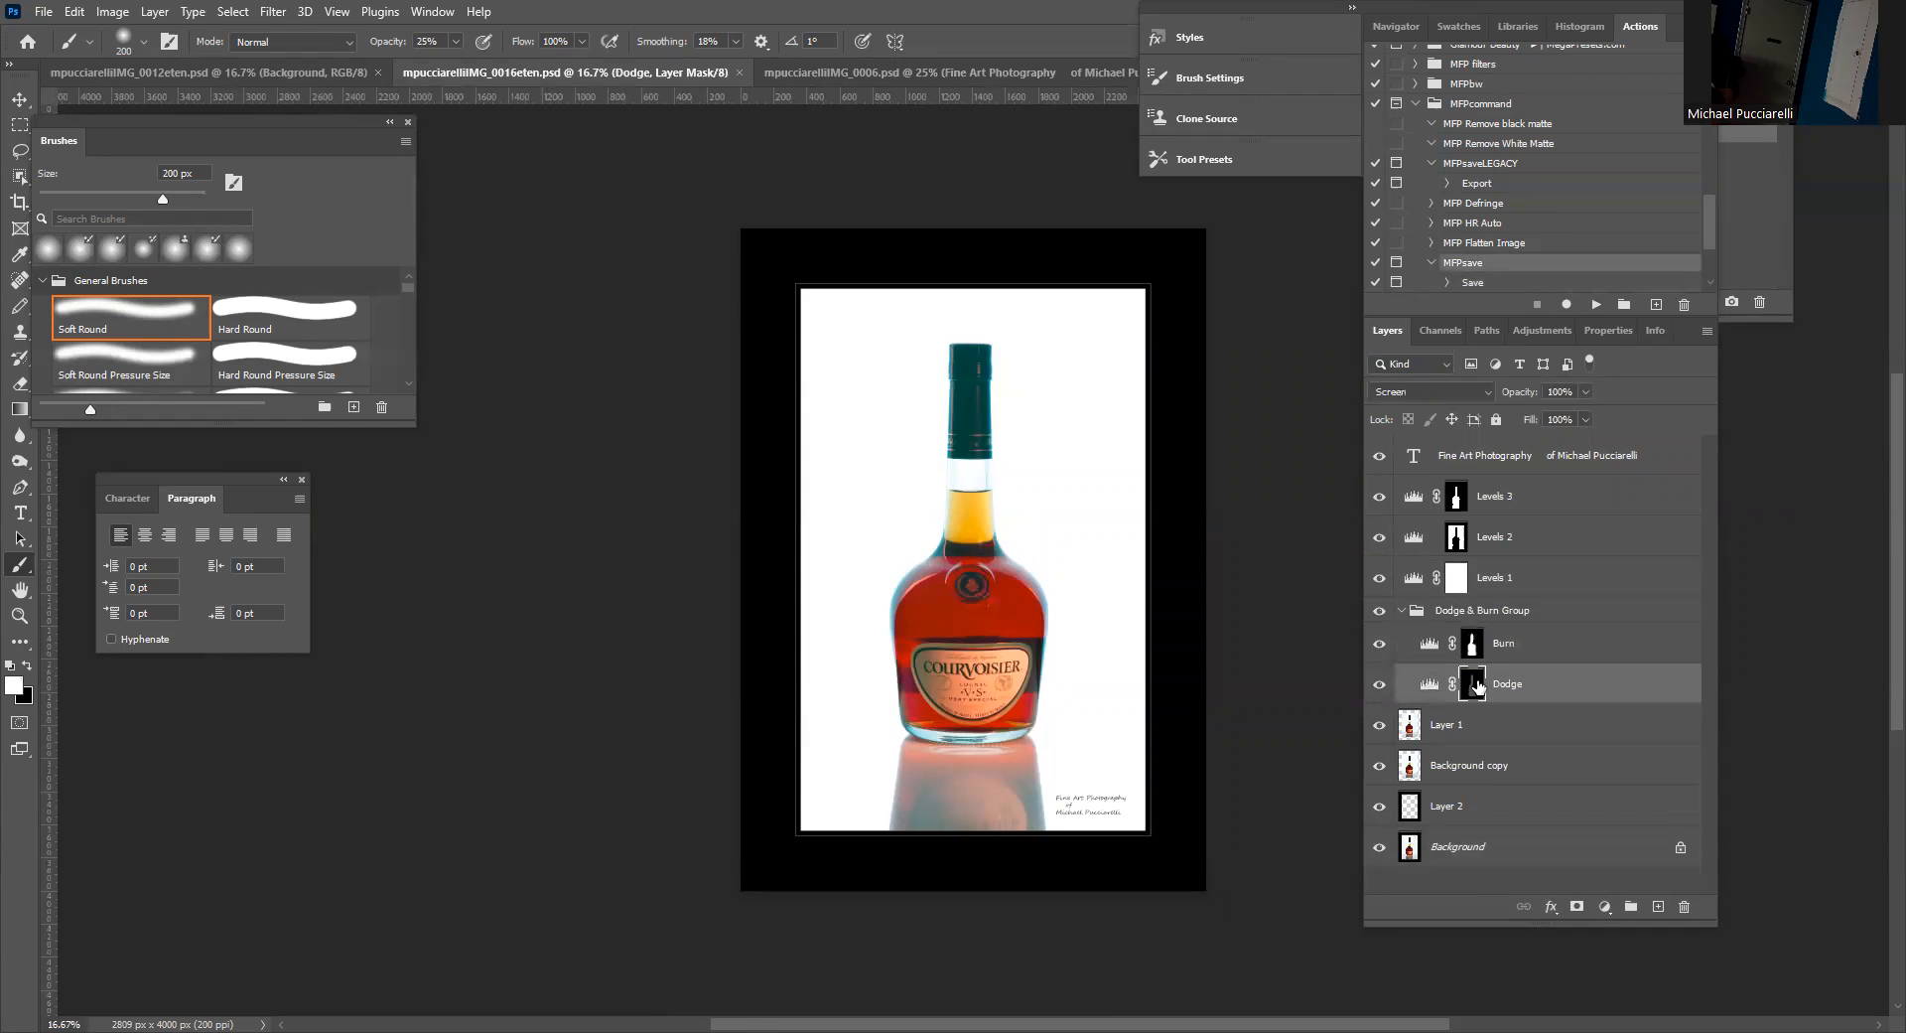
Select the Burn layer's mask and set the brush opacity to 100%.
{"action": "left_click", "coordinate": [1473, 644]}
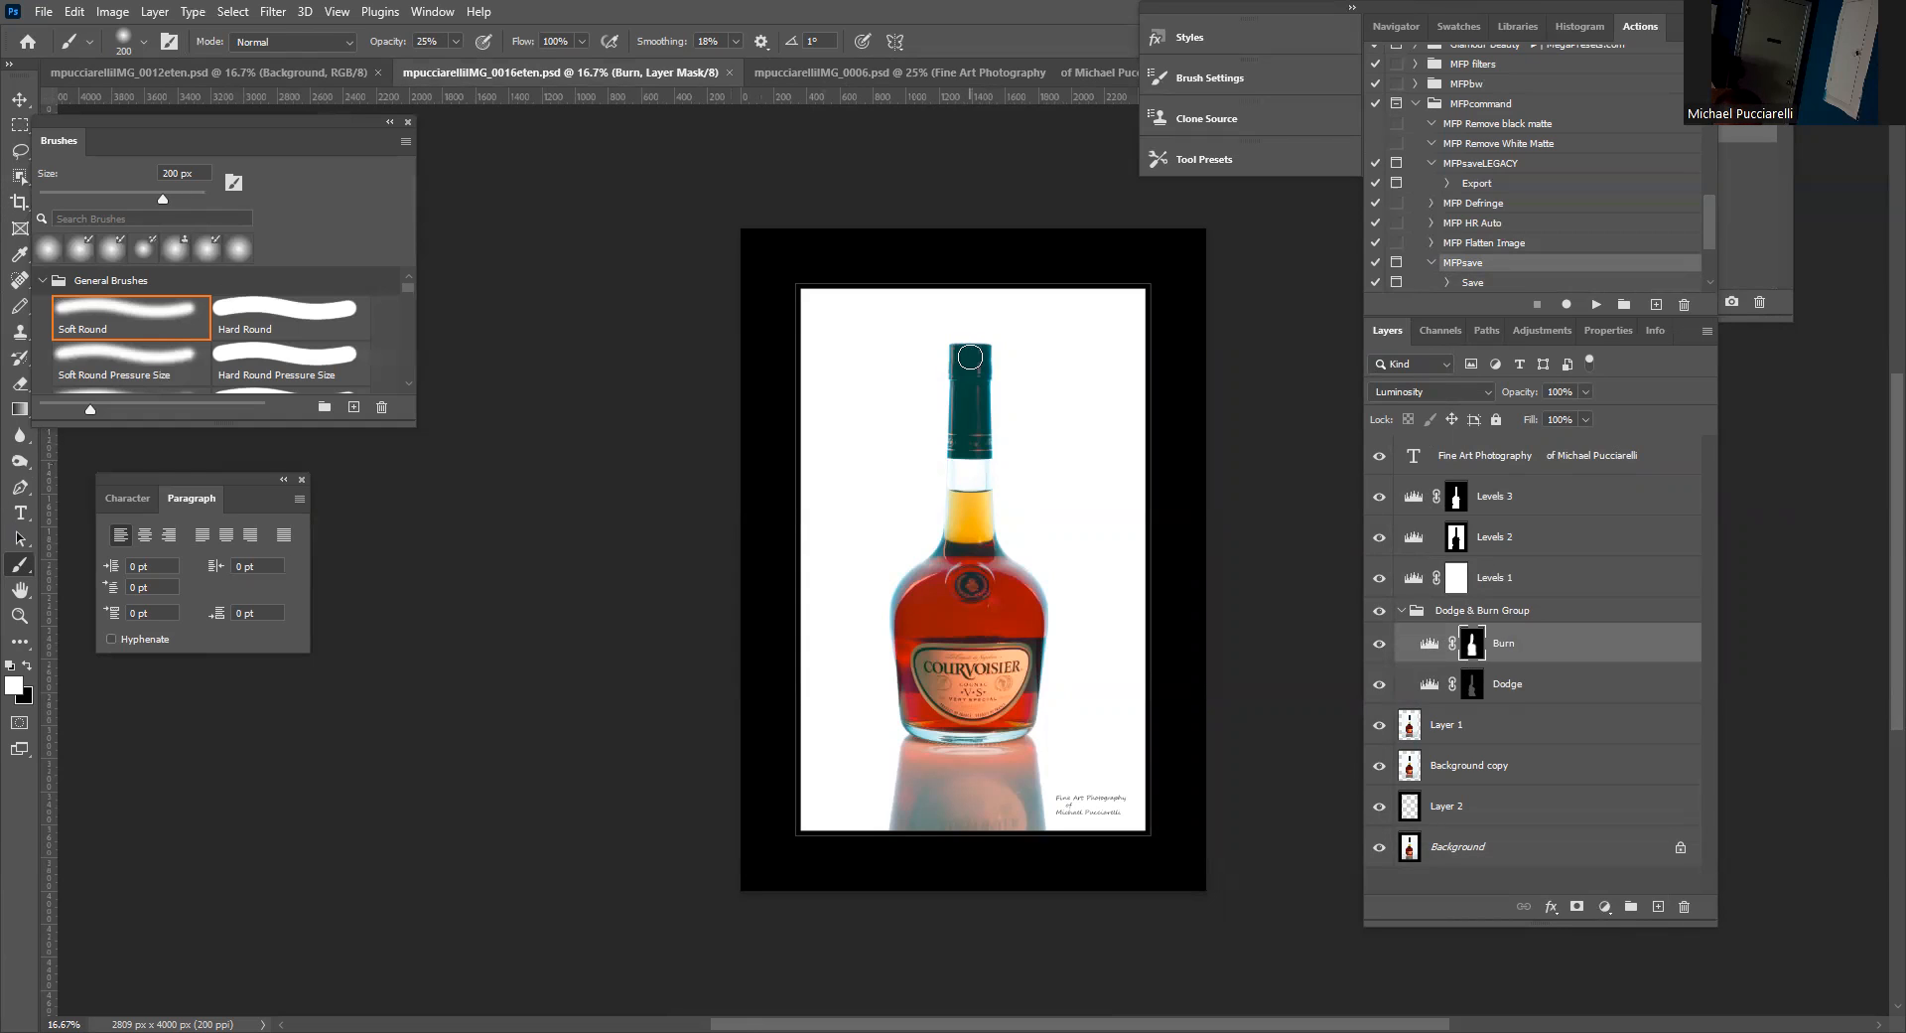
{"action": "left_click", "coordinate": [456, 41]}
{"action": "left_click_drag", "start_coordinate": [456, 64], "coordinate": [598, 64]}
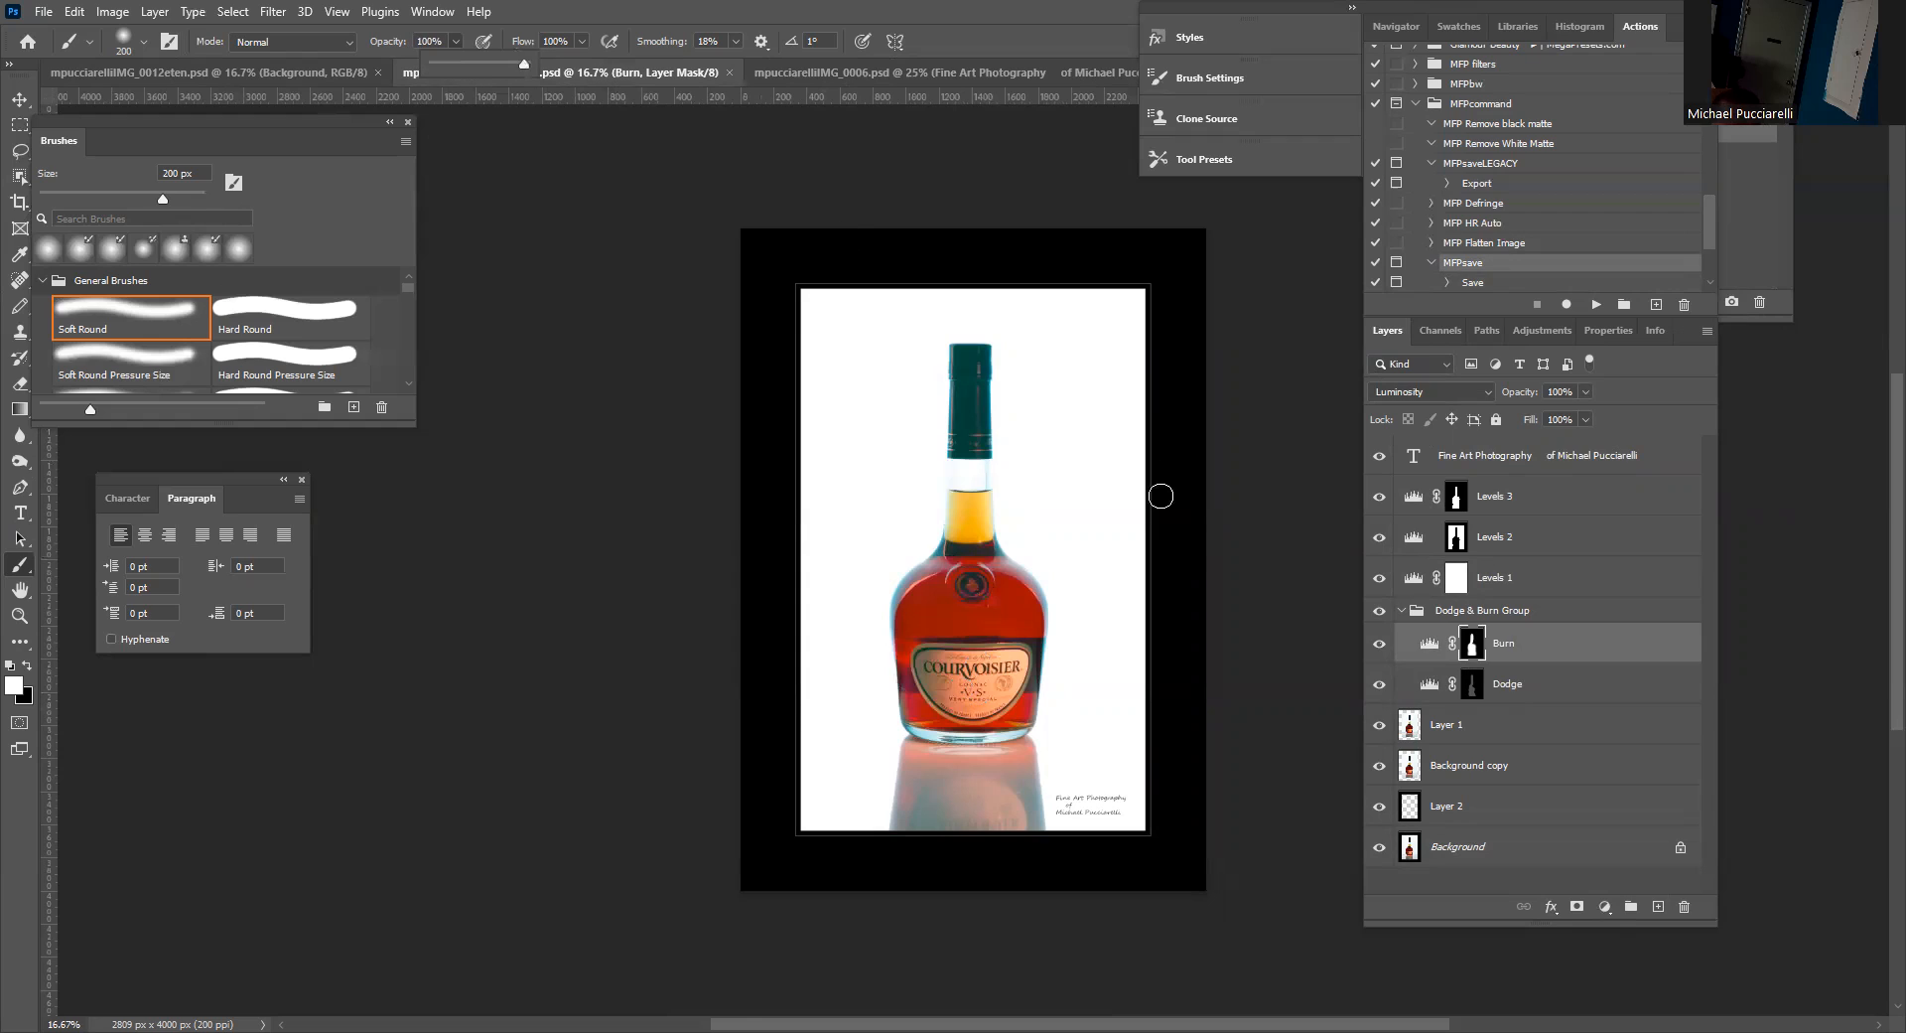
Set the brush opacity to 27% and paint over the bottle's label area on the Dodge layer's mask.
{"action": "left_click", "coordinate": [1470, 687]}
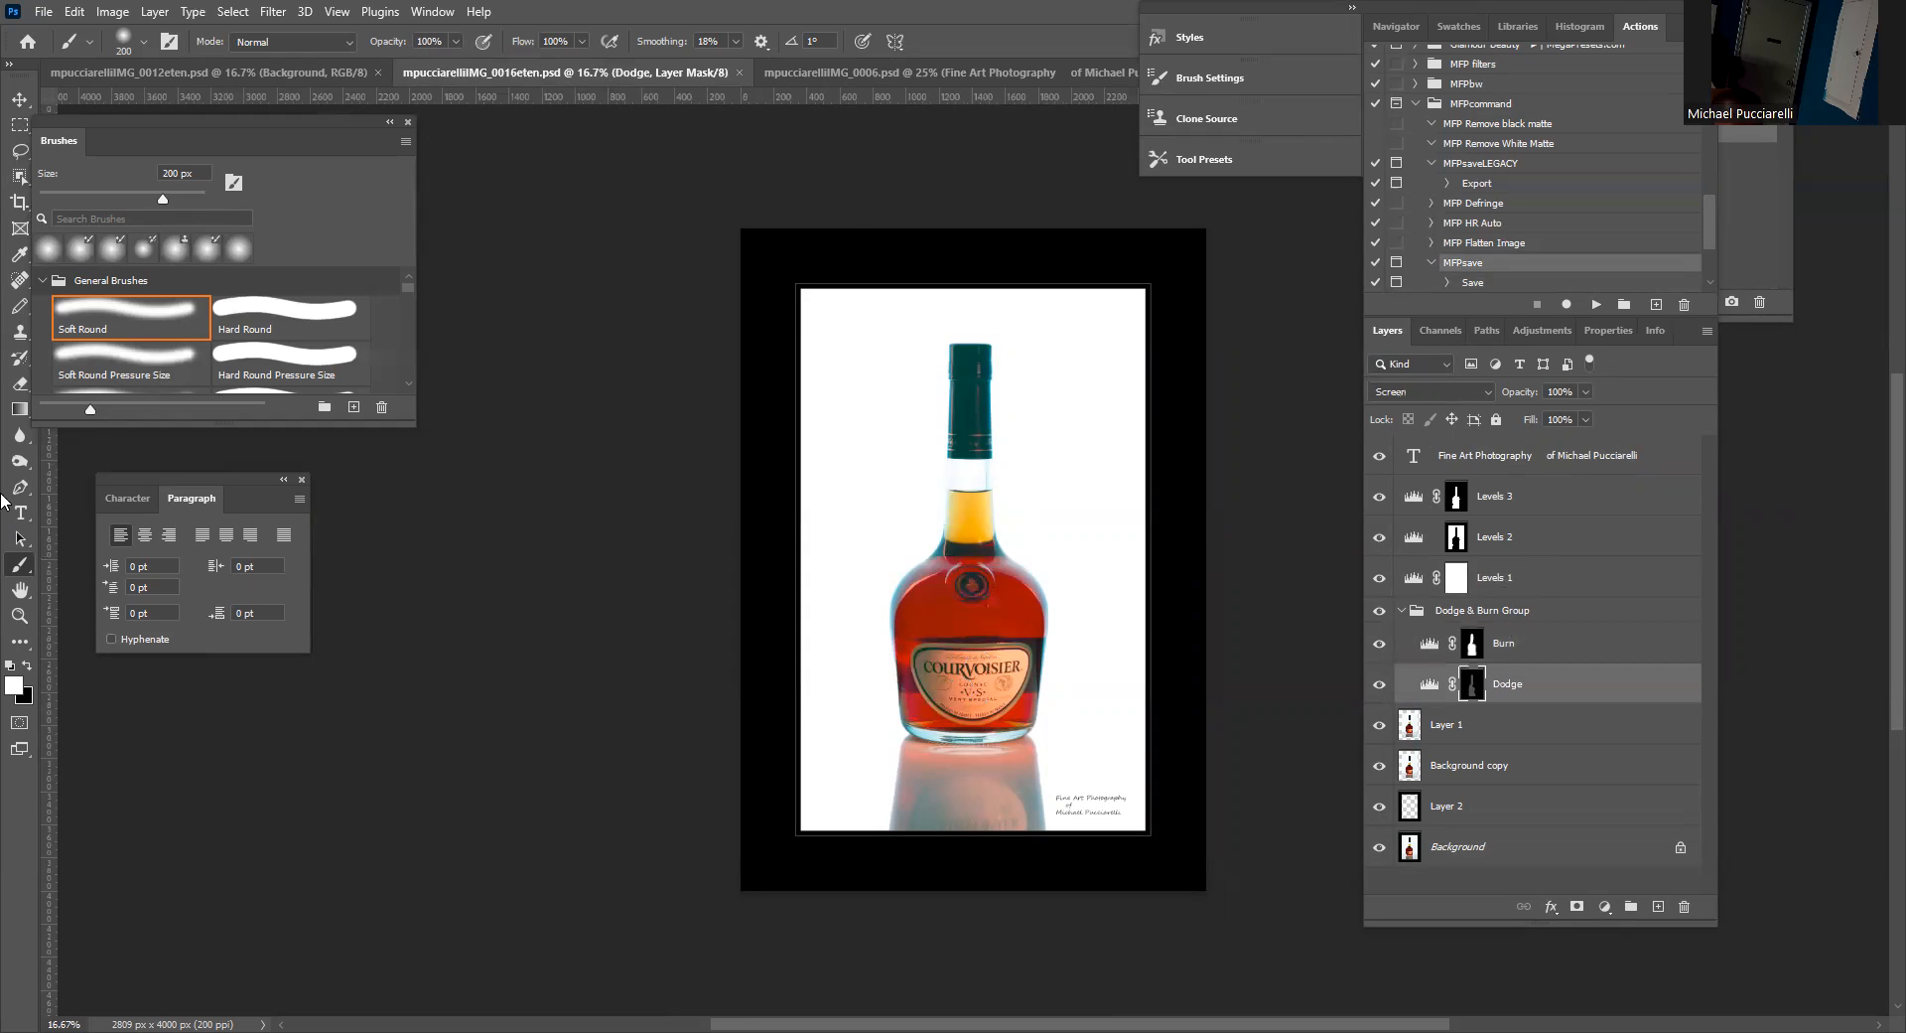
{"action": "left_click", "coordinate": [457, 42]}
{"action": "left_click", "coordinate": [950, 684]}
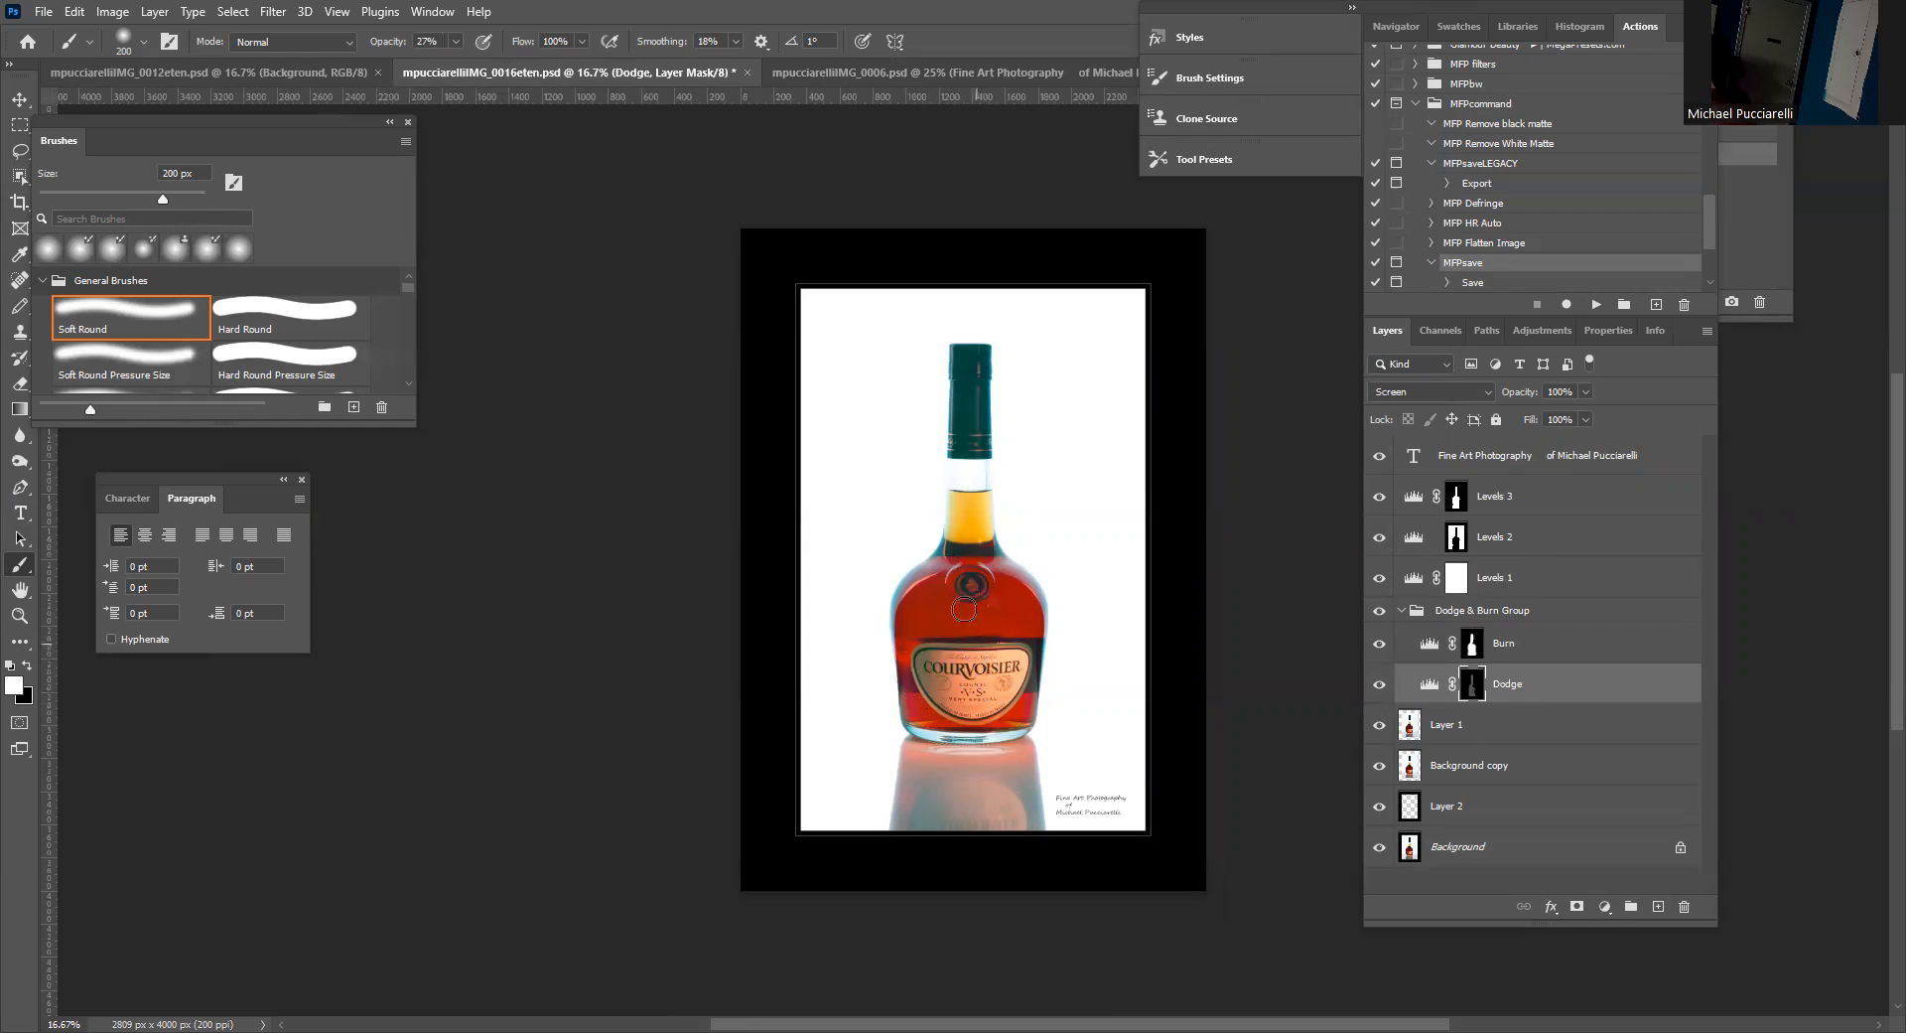
Set the midtone of the bottle image's Levels 1 adjustment to 1.15.
{"action": "left_click", "coordinate": [1423, 581]}
{"action": "left_click", "coordinate": [1418, 577]}
{"action": "double_click", "coordinate": [1418, 577]}
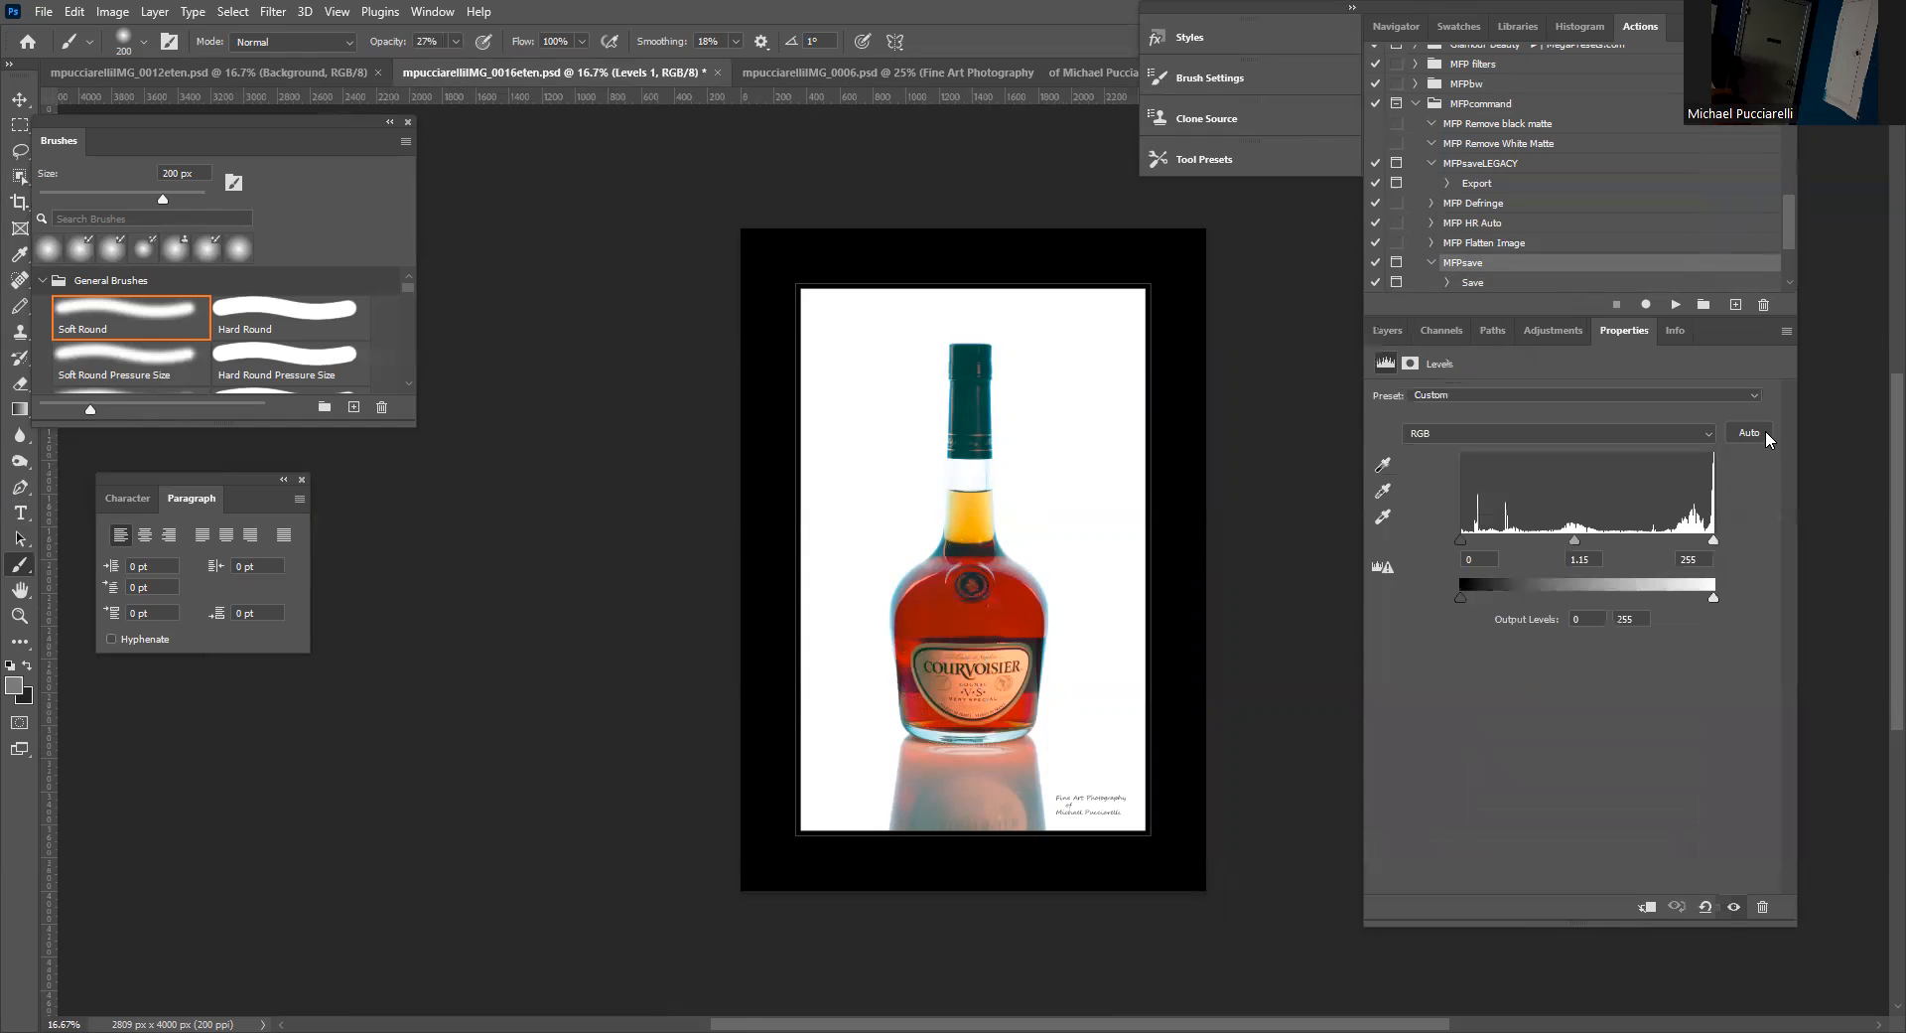
{"action": "left_click", "coordinate": [1389, 330]}
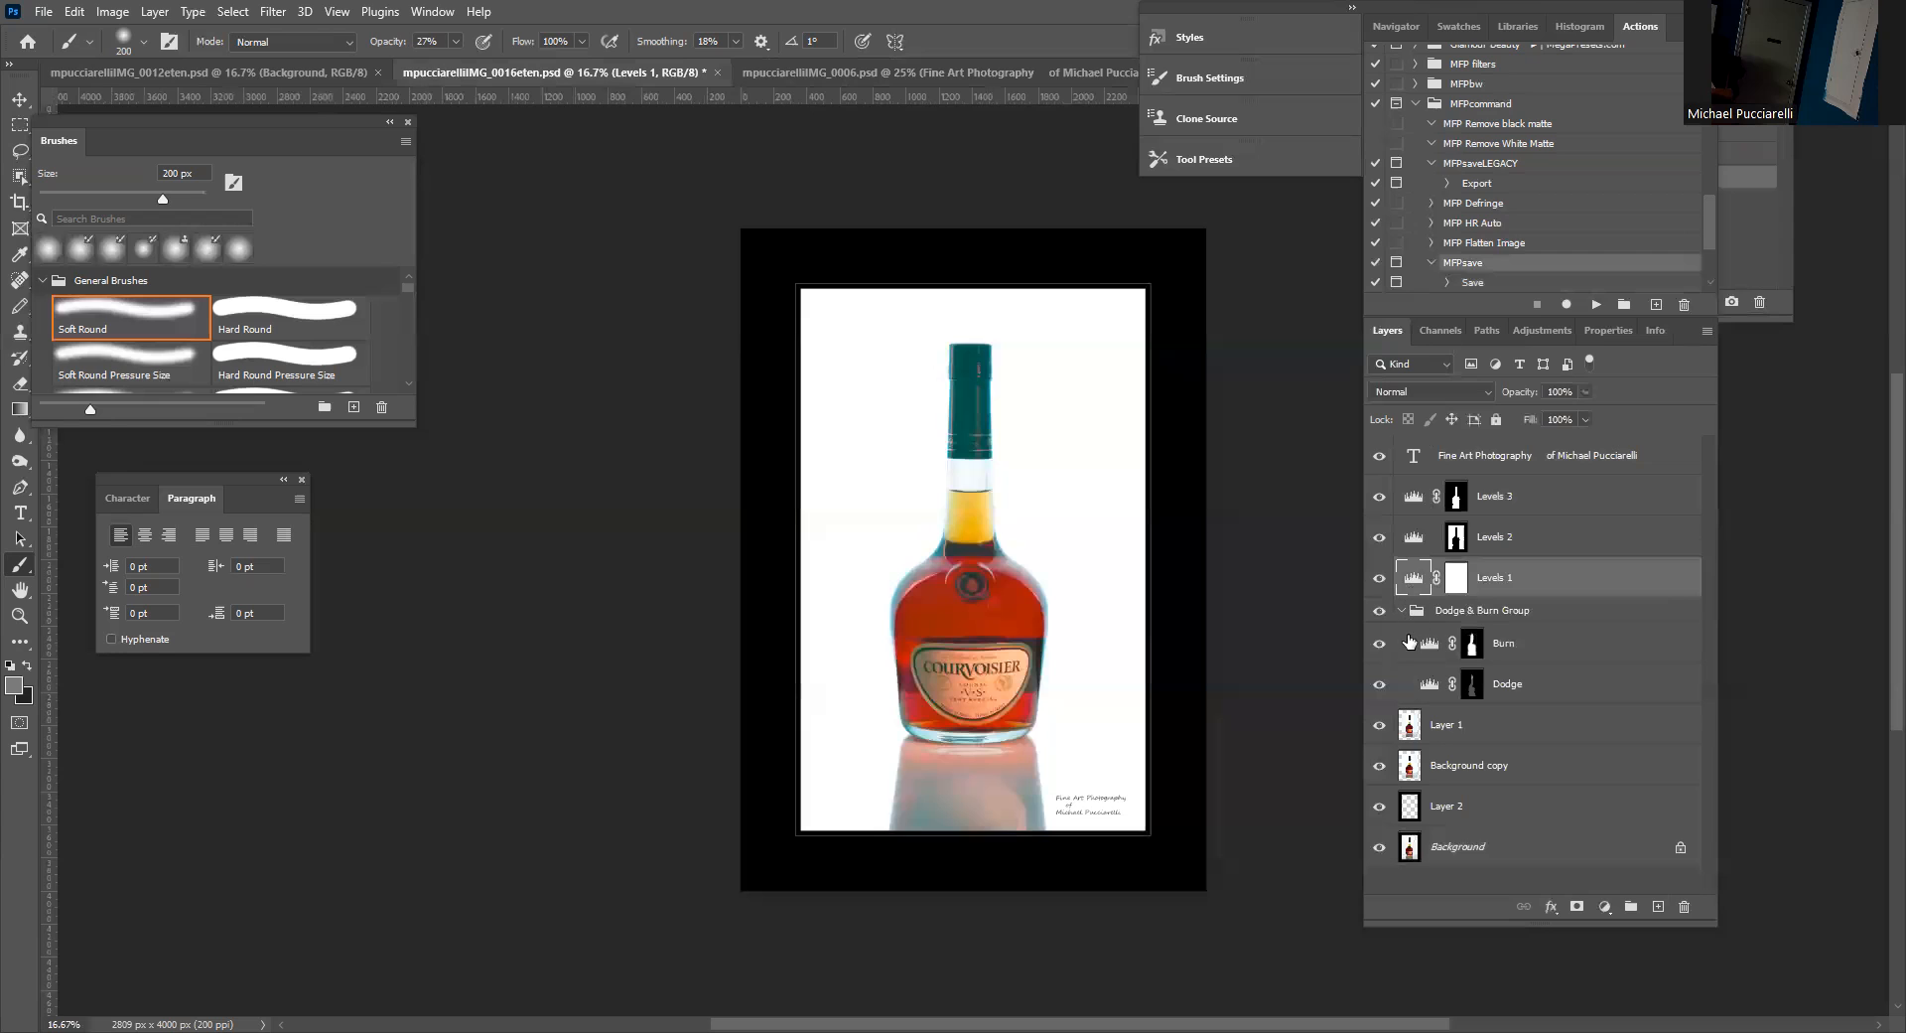
Check the Levels 2 layer, select Levels 3, and load the bottle-shaped mask of Levels 3 as a selection.
{"action": "left_click", "coordinate": [1410, 538]}
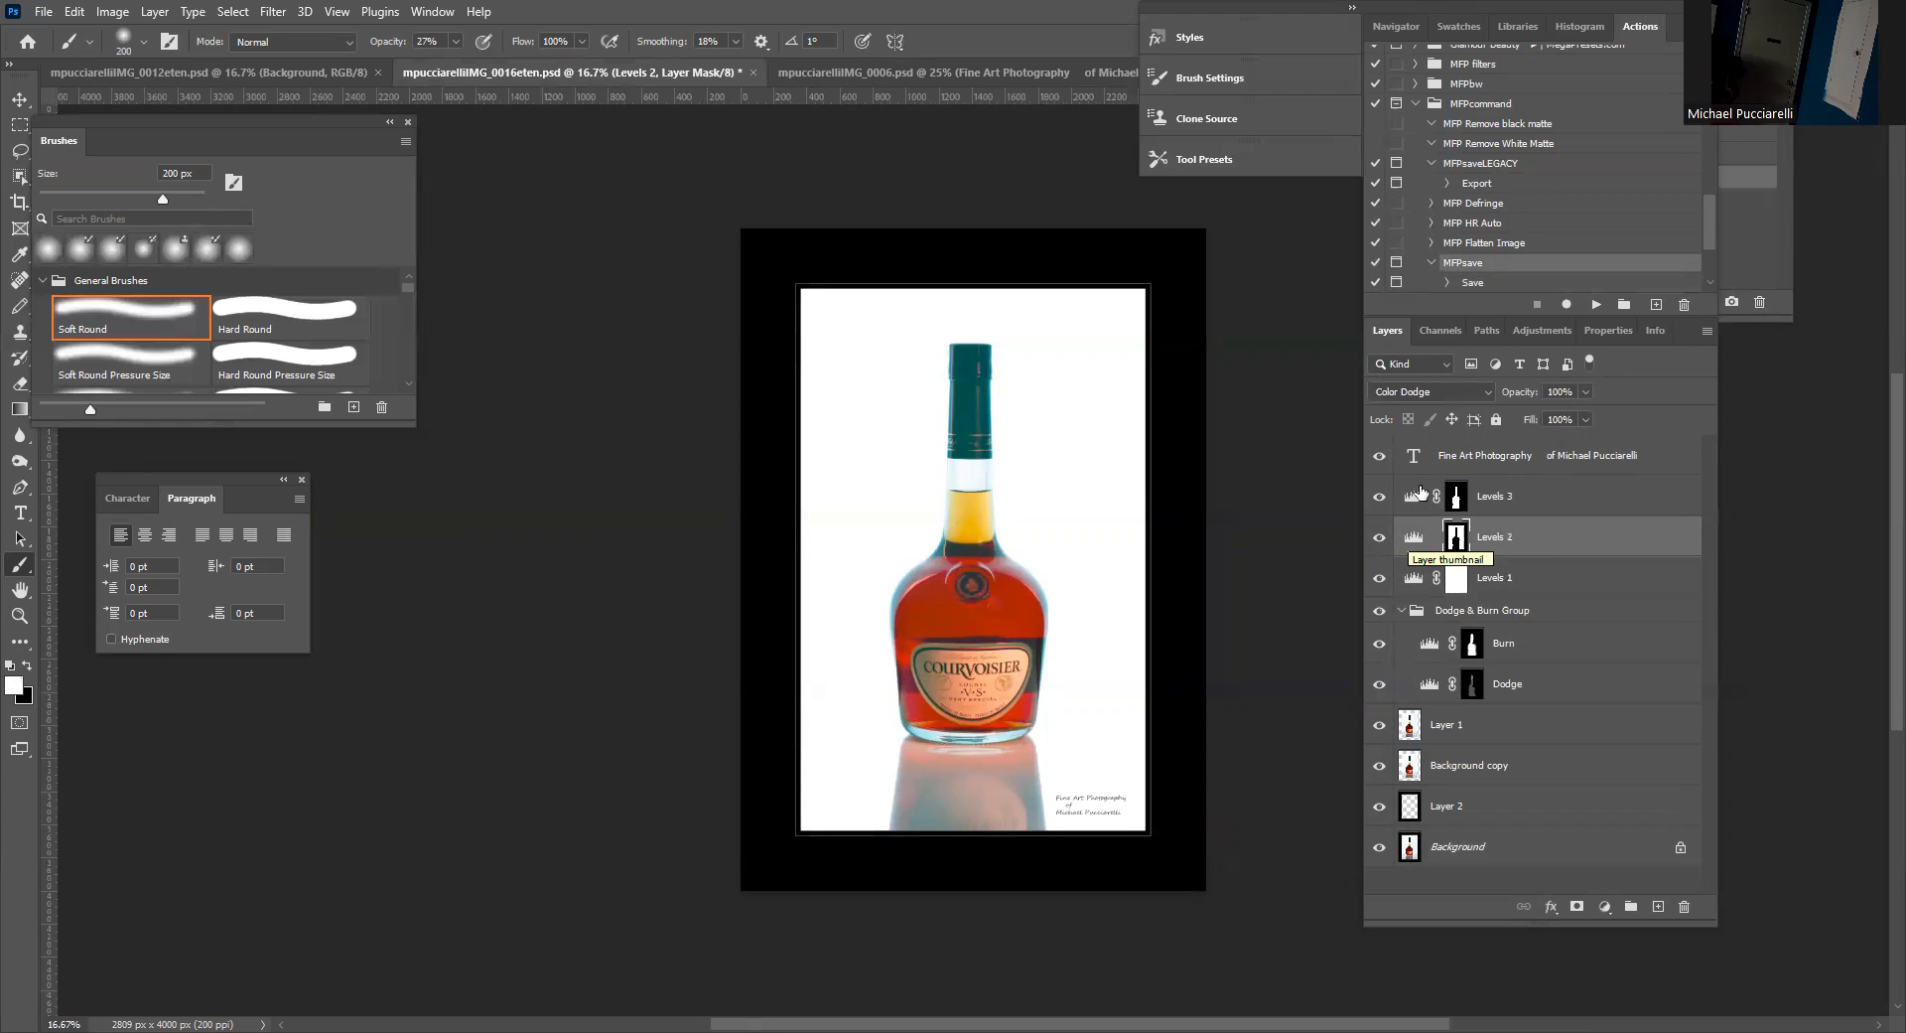
{"action": "left_click", "coordinate": [1418, 496]}
{"action": "left_click", "coordinate": [1418, 496]}
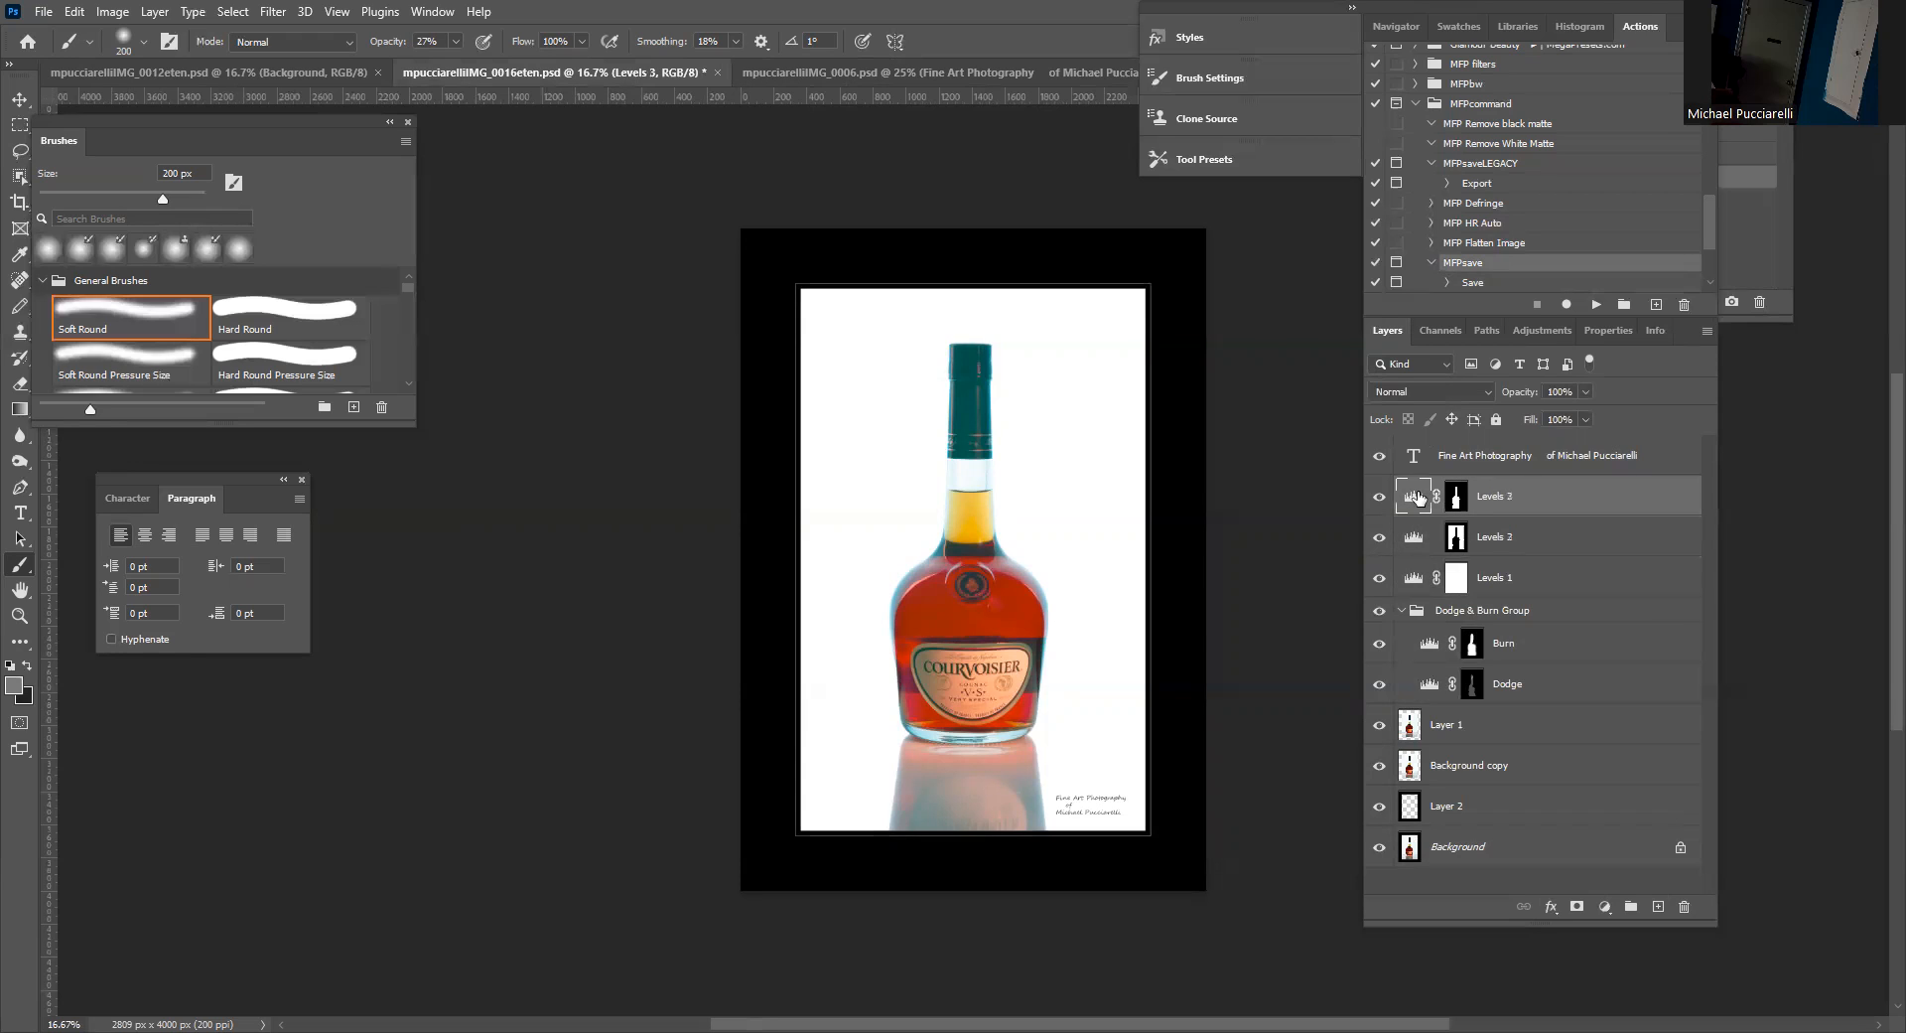
{"action": "left_click", "coordinate": [1420, 497], "text": "ctrl"}
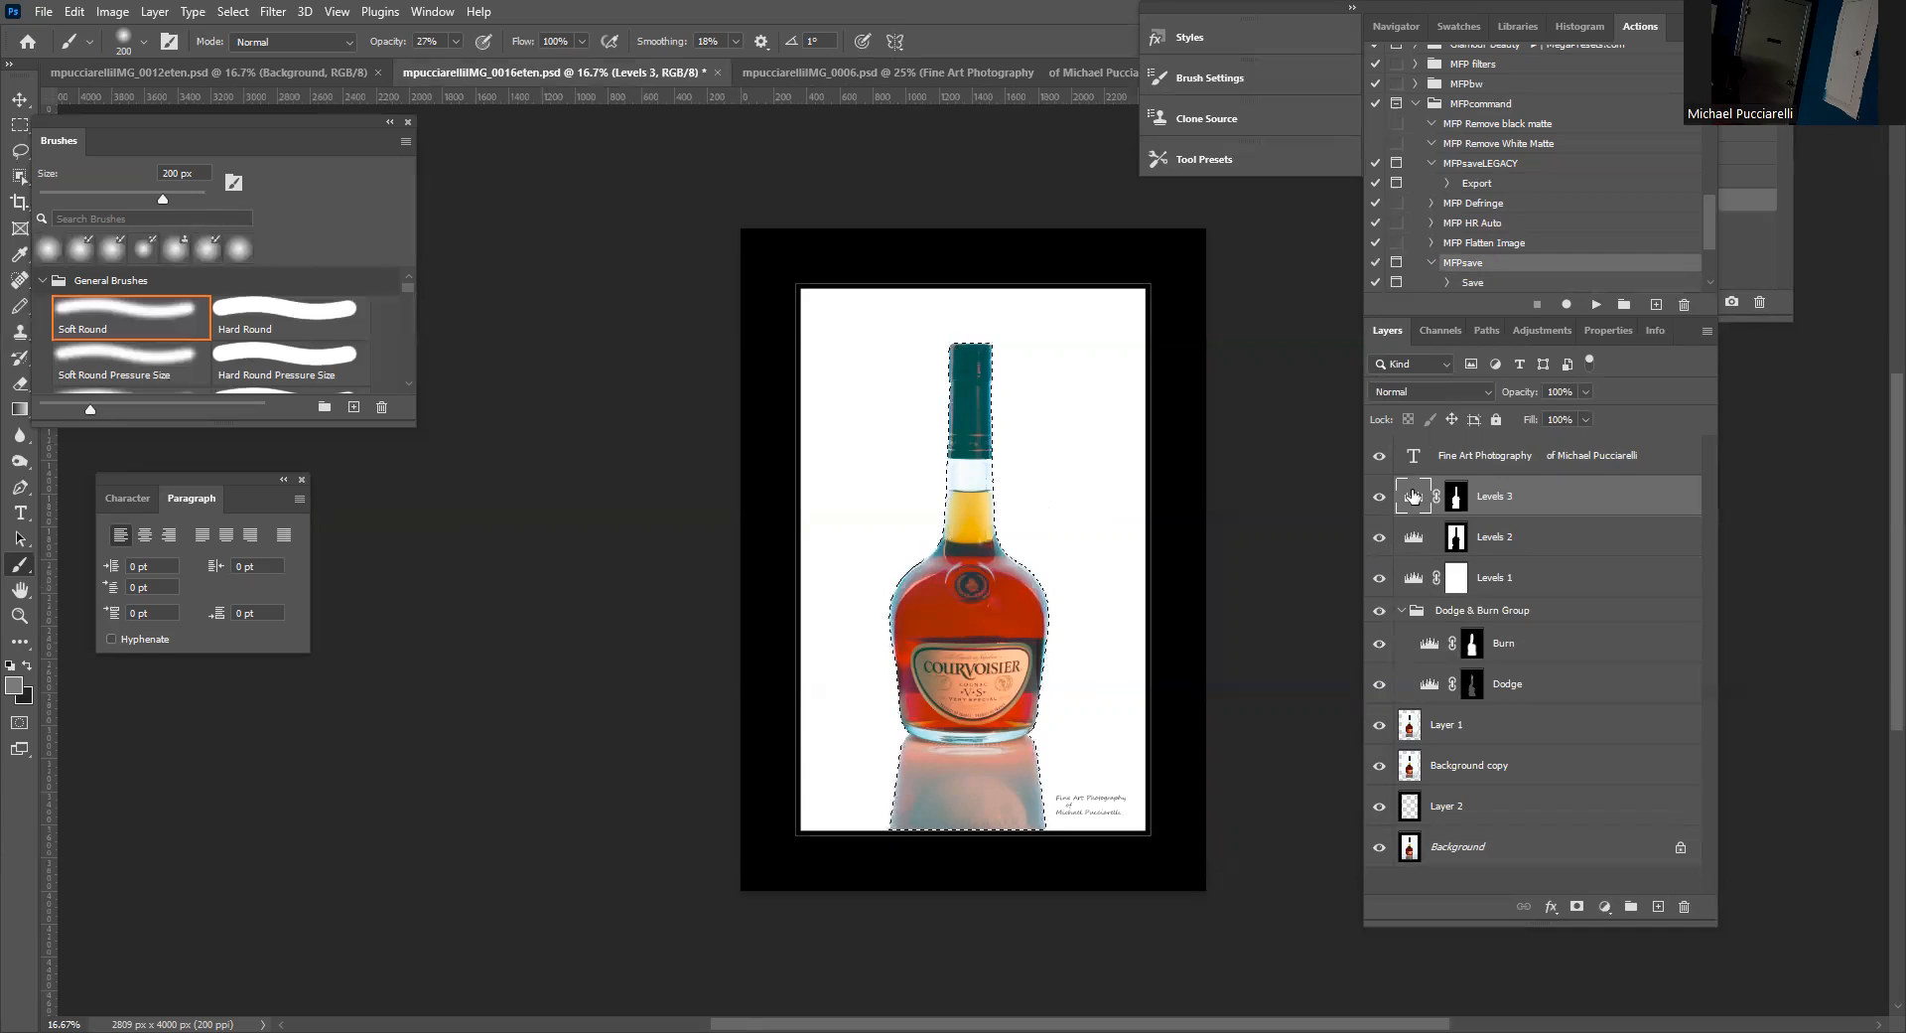
Set the Levels 3 midtone to 0.93 and invert the bottle selection.
{"action": "left_click", "coordinate": [1608, 330]}
{"action": "mouse_move", "coordinate": [1587, 540]}
{"action": "left_mouse_down"}
{"action": "mouse_move", "coordinate": [1631, 537]}
{"action": "mouse_move", "coordinate": [1594, 540]}
{"action": "left_mouse_up"}
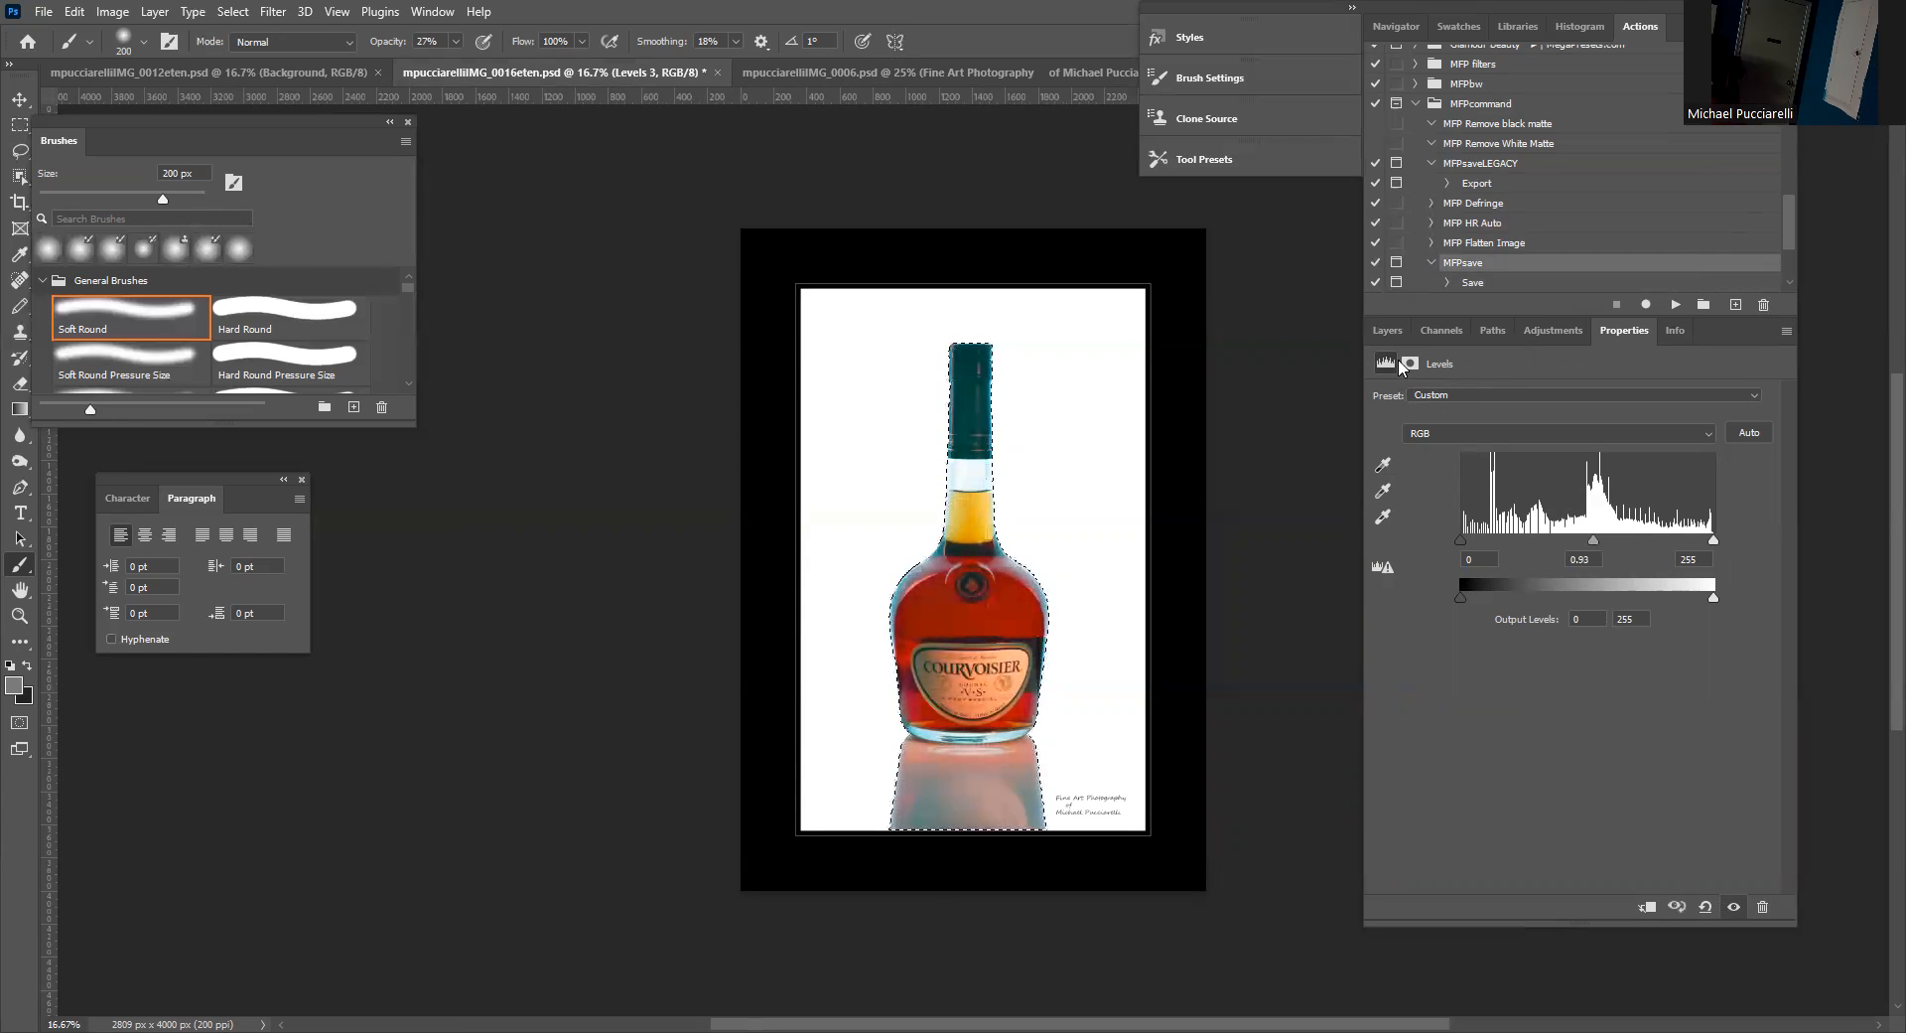
{"action": "left_click", "coordinate": [1387, 329]}
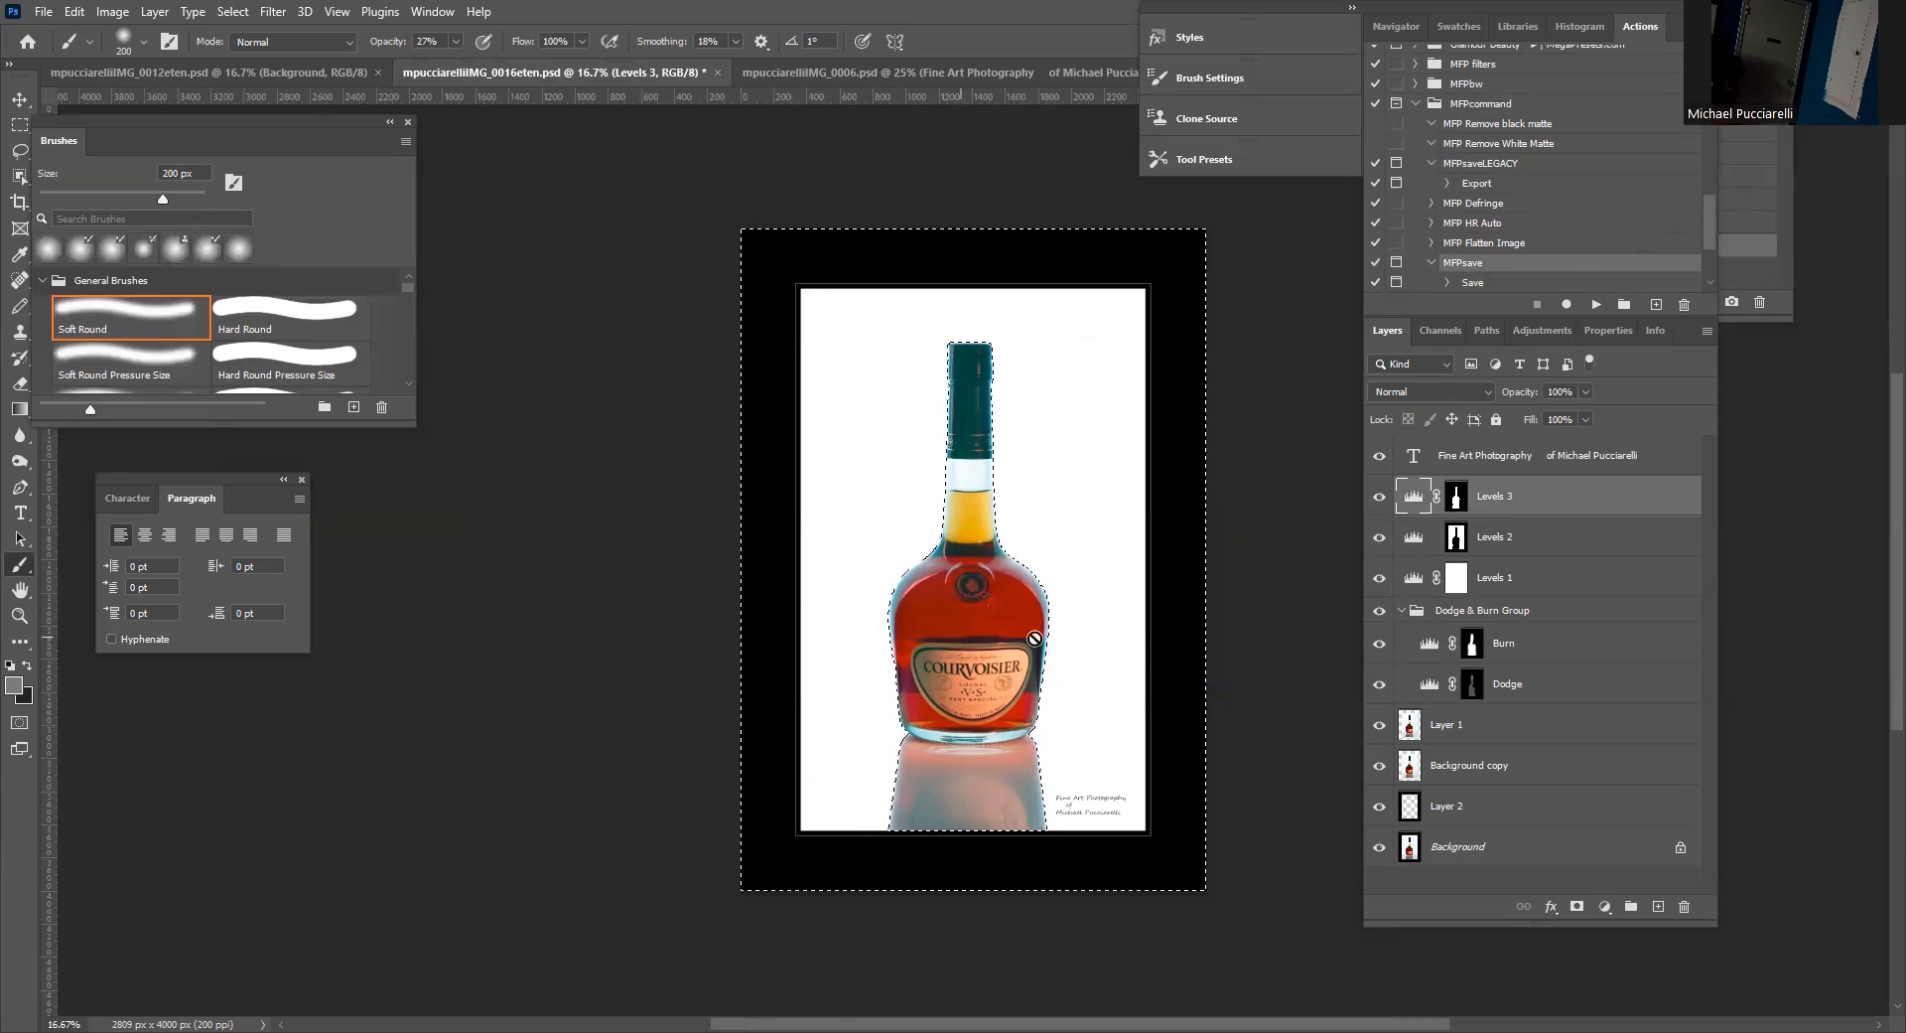
Darken the bottle by setting the Levels 3 midtone to 0.60.
{"action": "double_click", "coordinate": [1420, 497]}
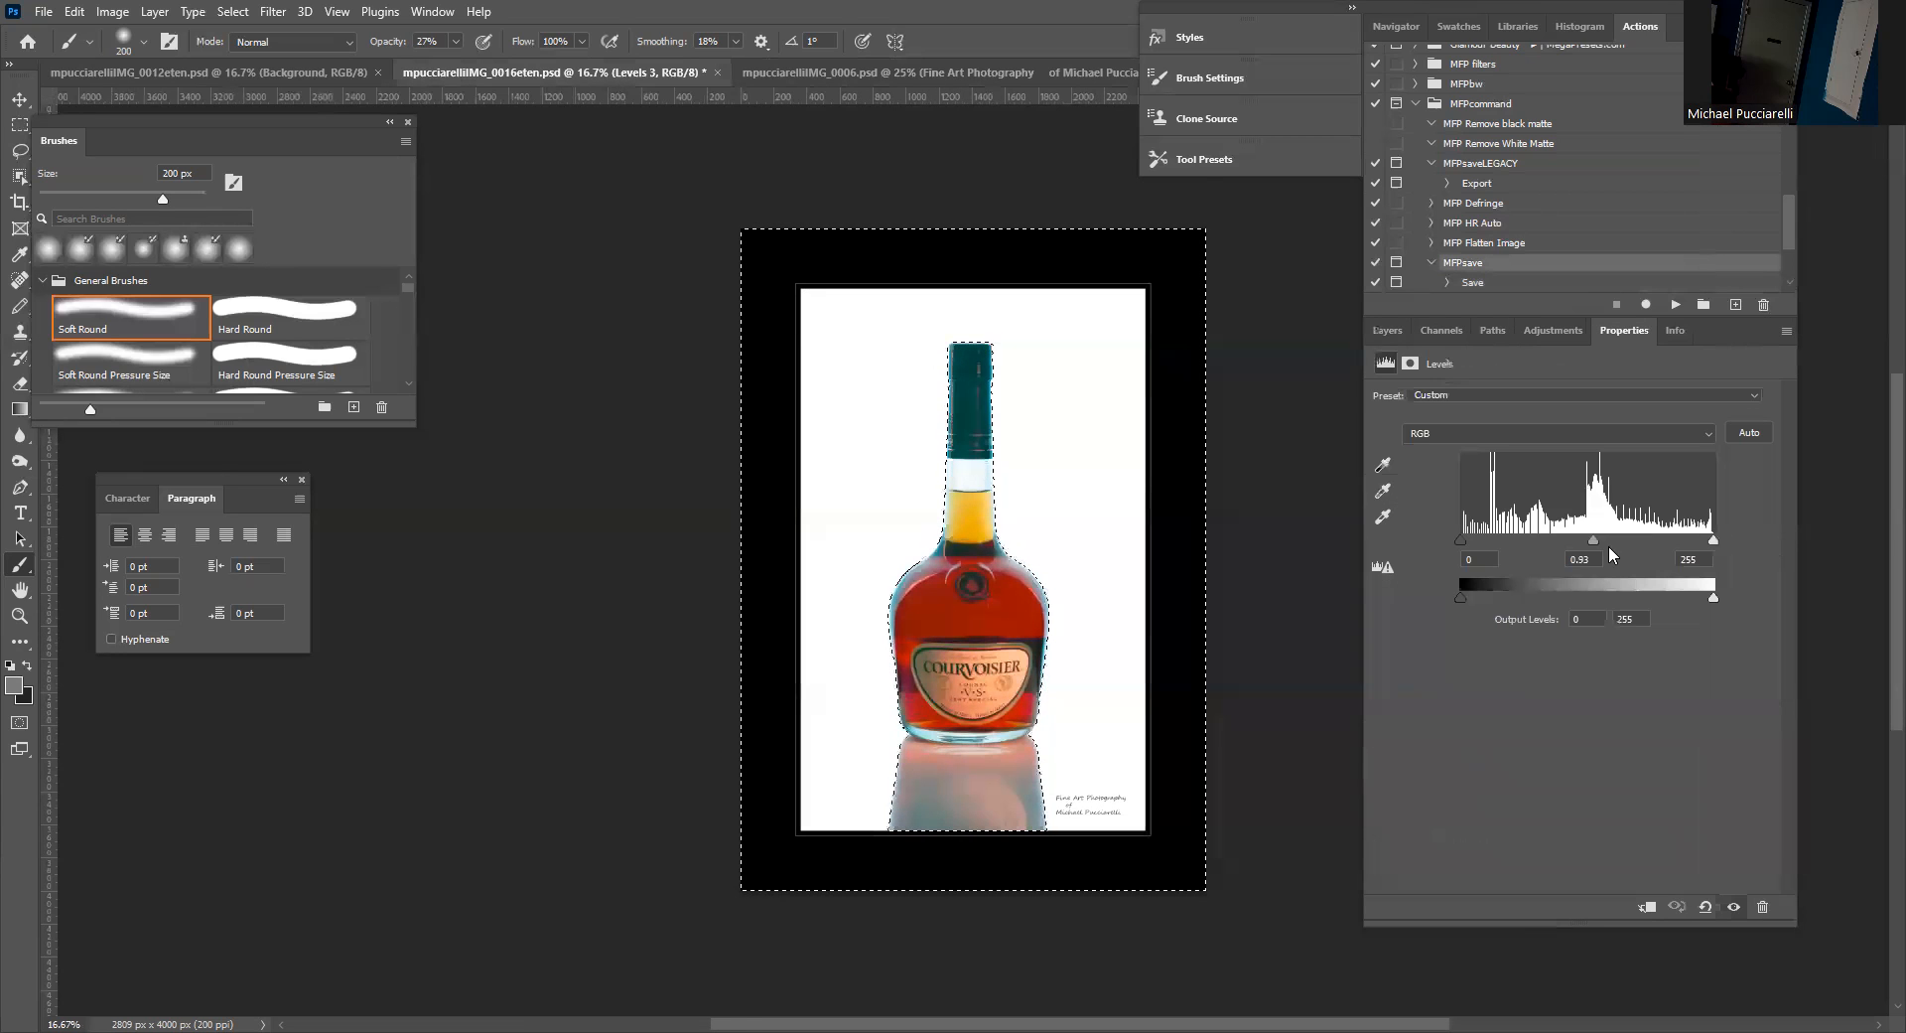
{"action": "mouse_move", "coordinate": [1660, 536]}
{"action": "left_mouse_down"}
{"action": "mouse_move", "coordinate": [1678, 538]}
{"action": "mouse_move", "coordinate": [1629, 538]}
{"action": "left_mouse_up"}
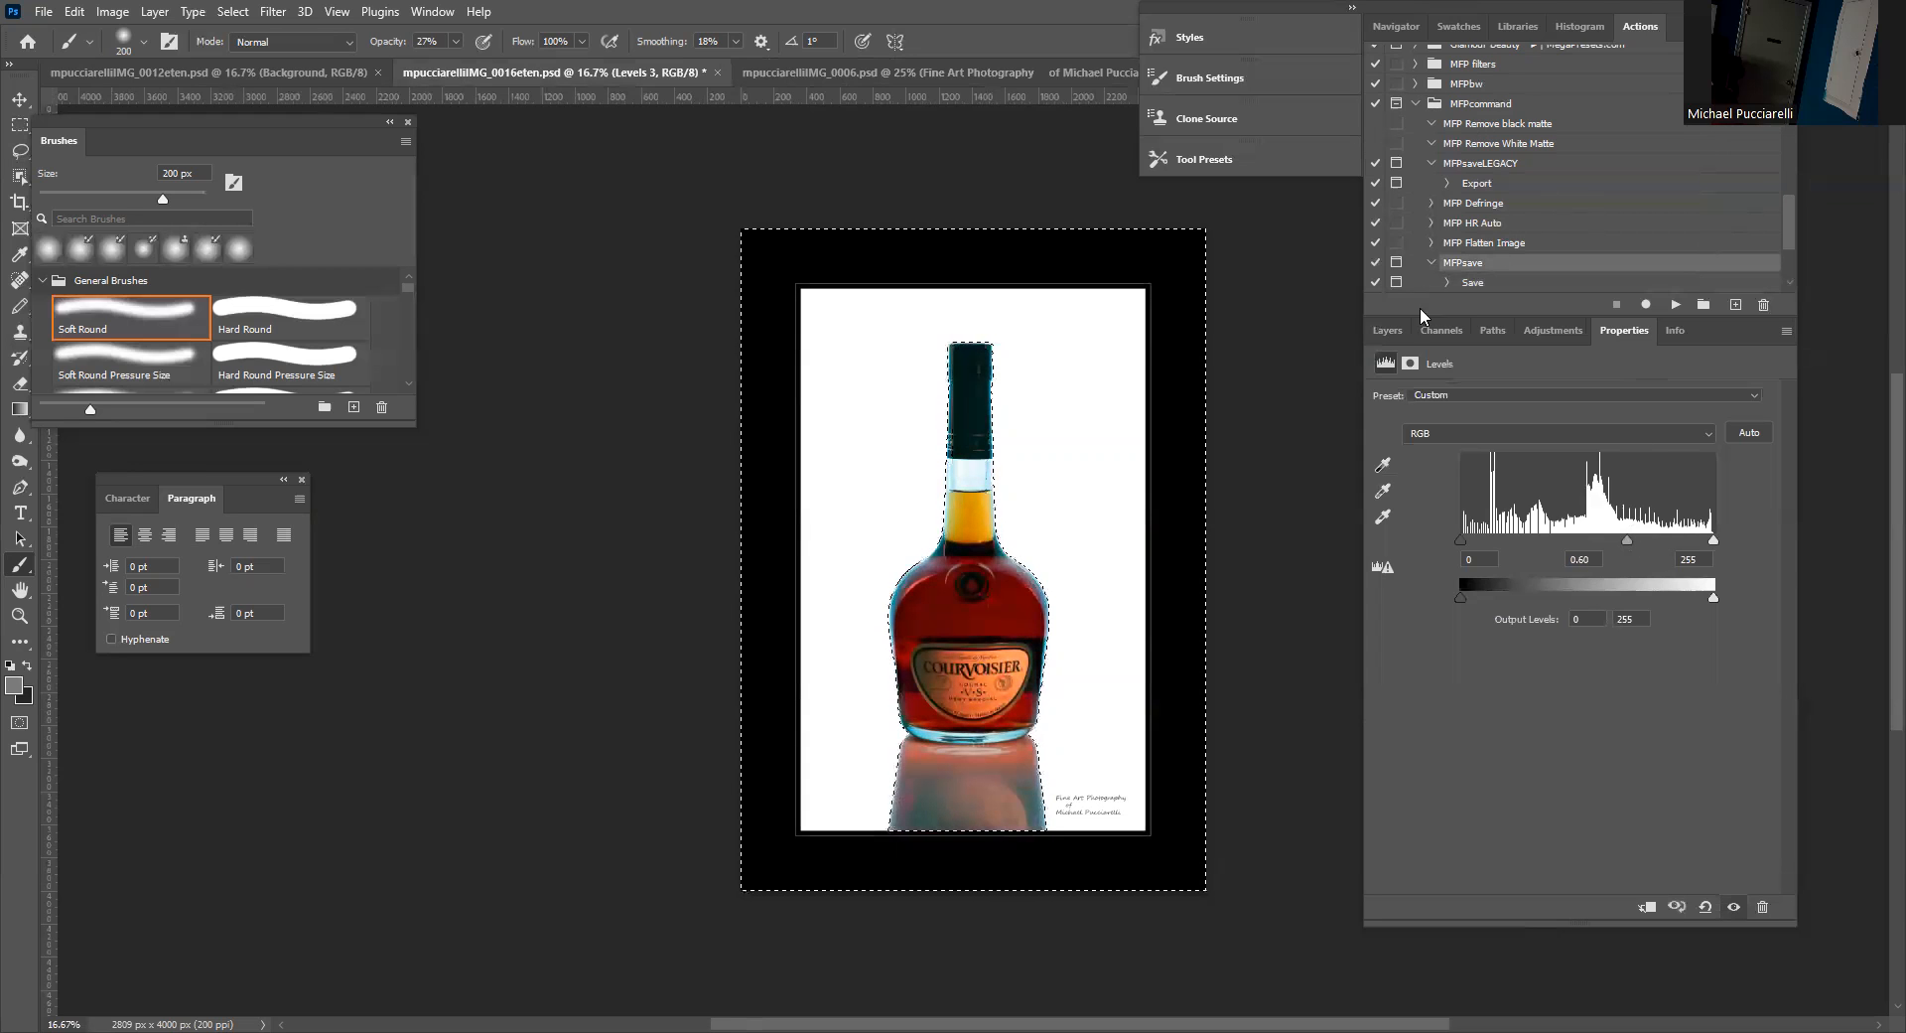
{"action": "left_click", "coordinate": [1386, 331]}
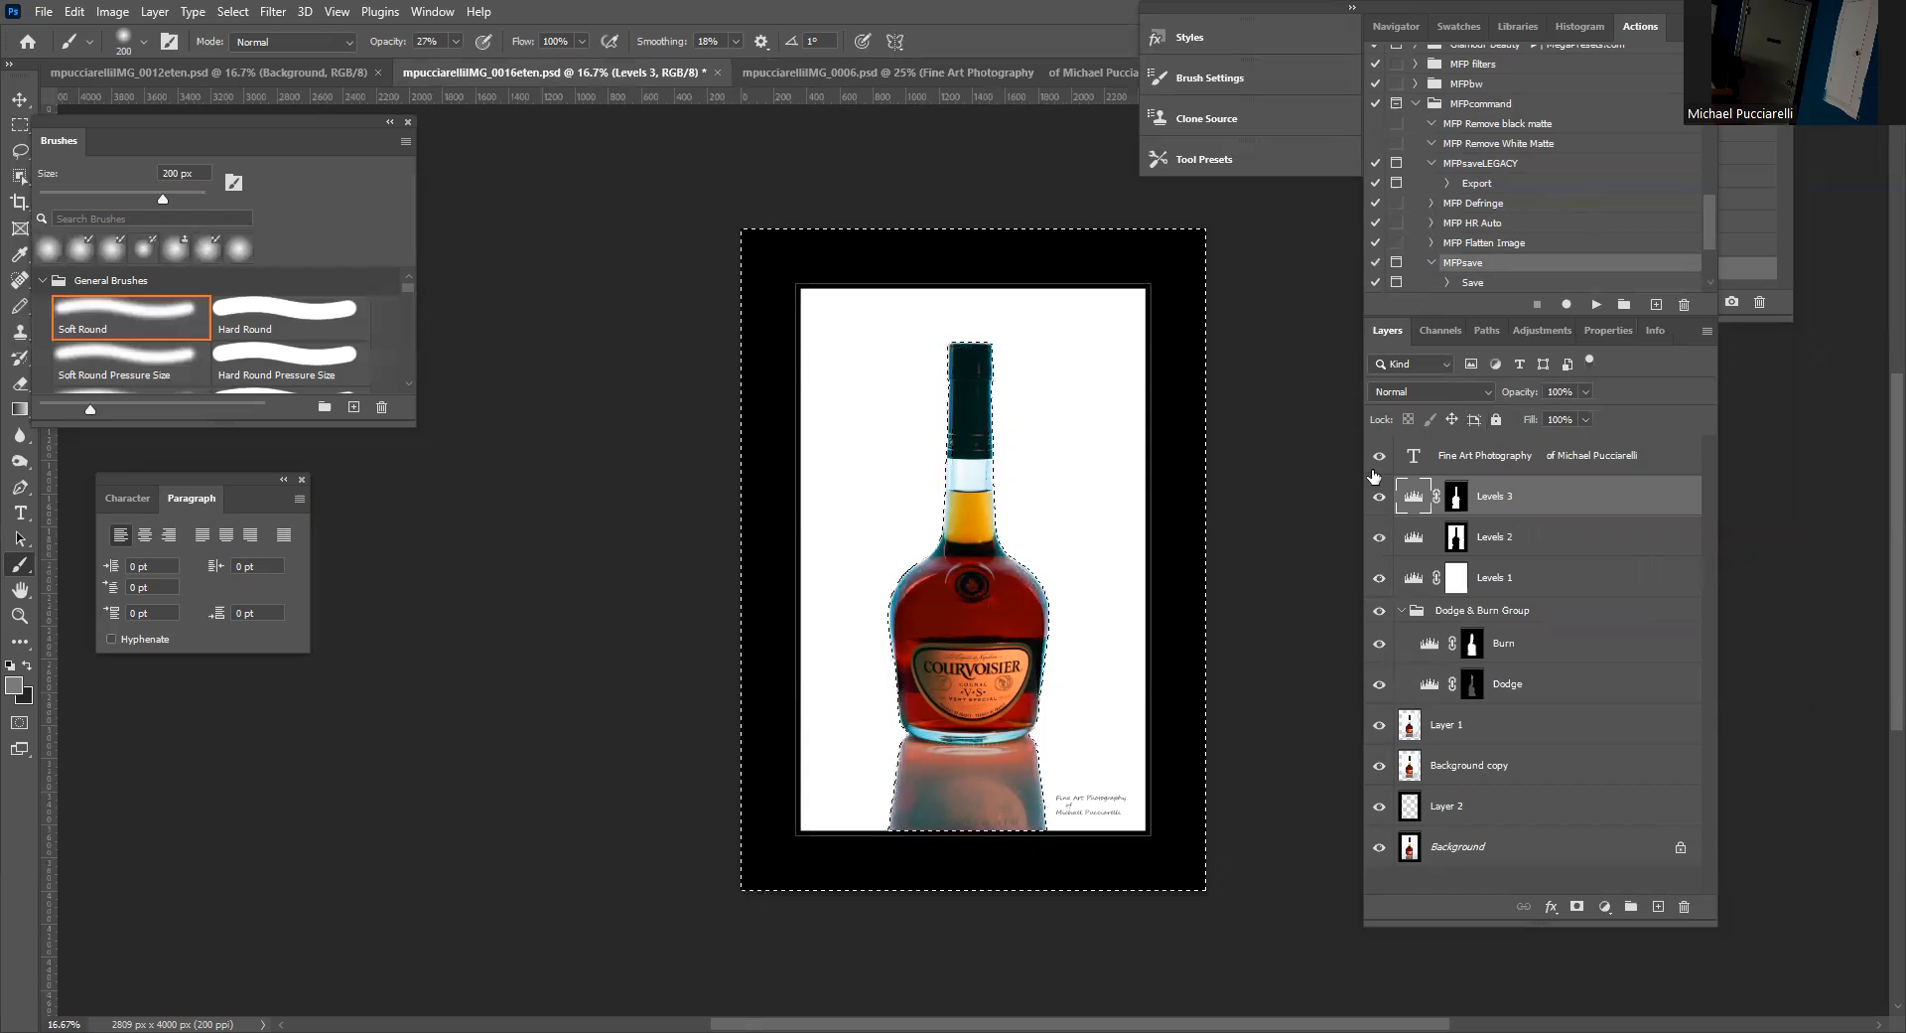
Set the midtone of the Levels 2 adjustment around the bottle to 0.16.
{"action": "left_click", "coordinate": [1410, 537]}
{"action": "double_click", "coordinate": [1410, 537]}
{"action": "left_click_drag", "start_coordinate": [1628, 540], "coordinate": [1675, 539]}
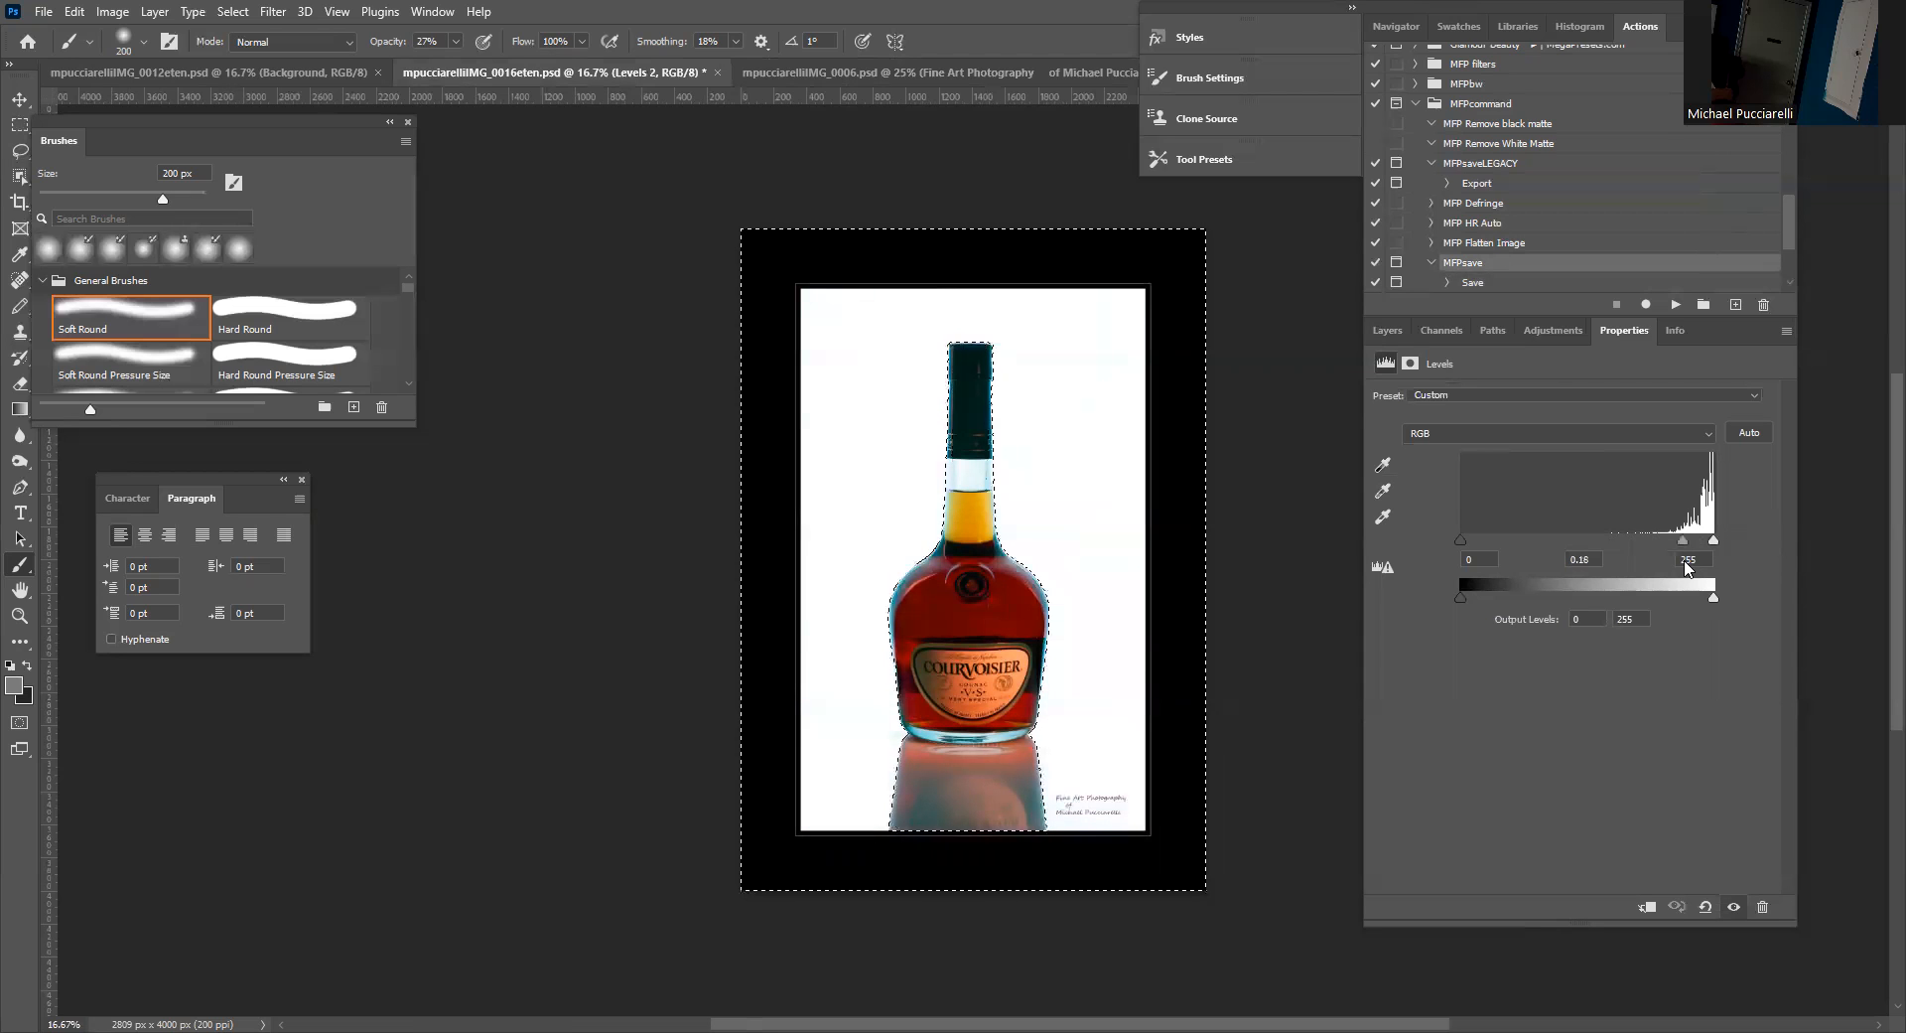
{"action": "left_click", "coordinate": [1386, 332]}
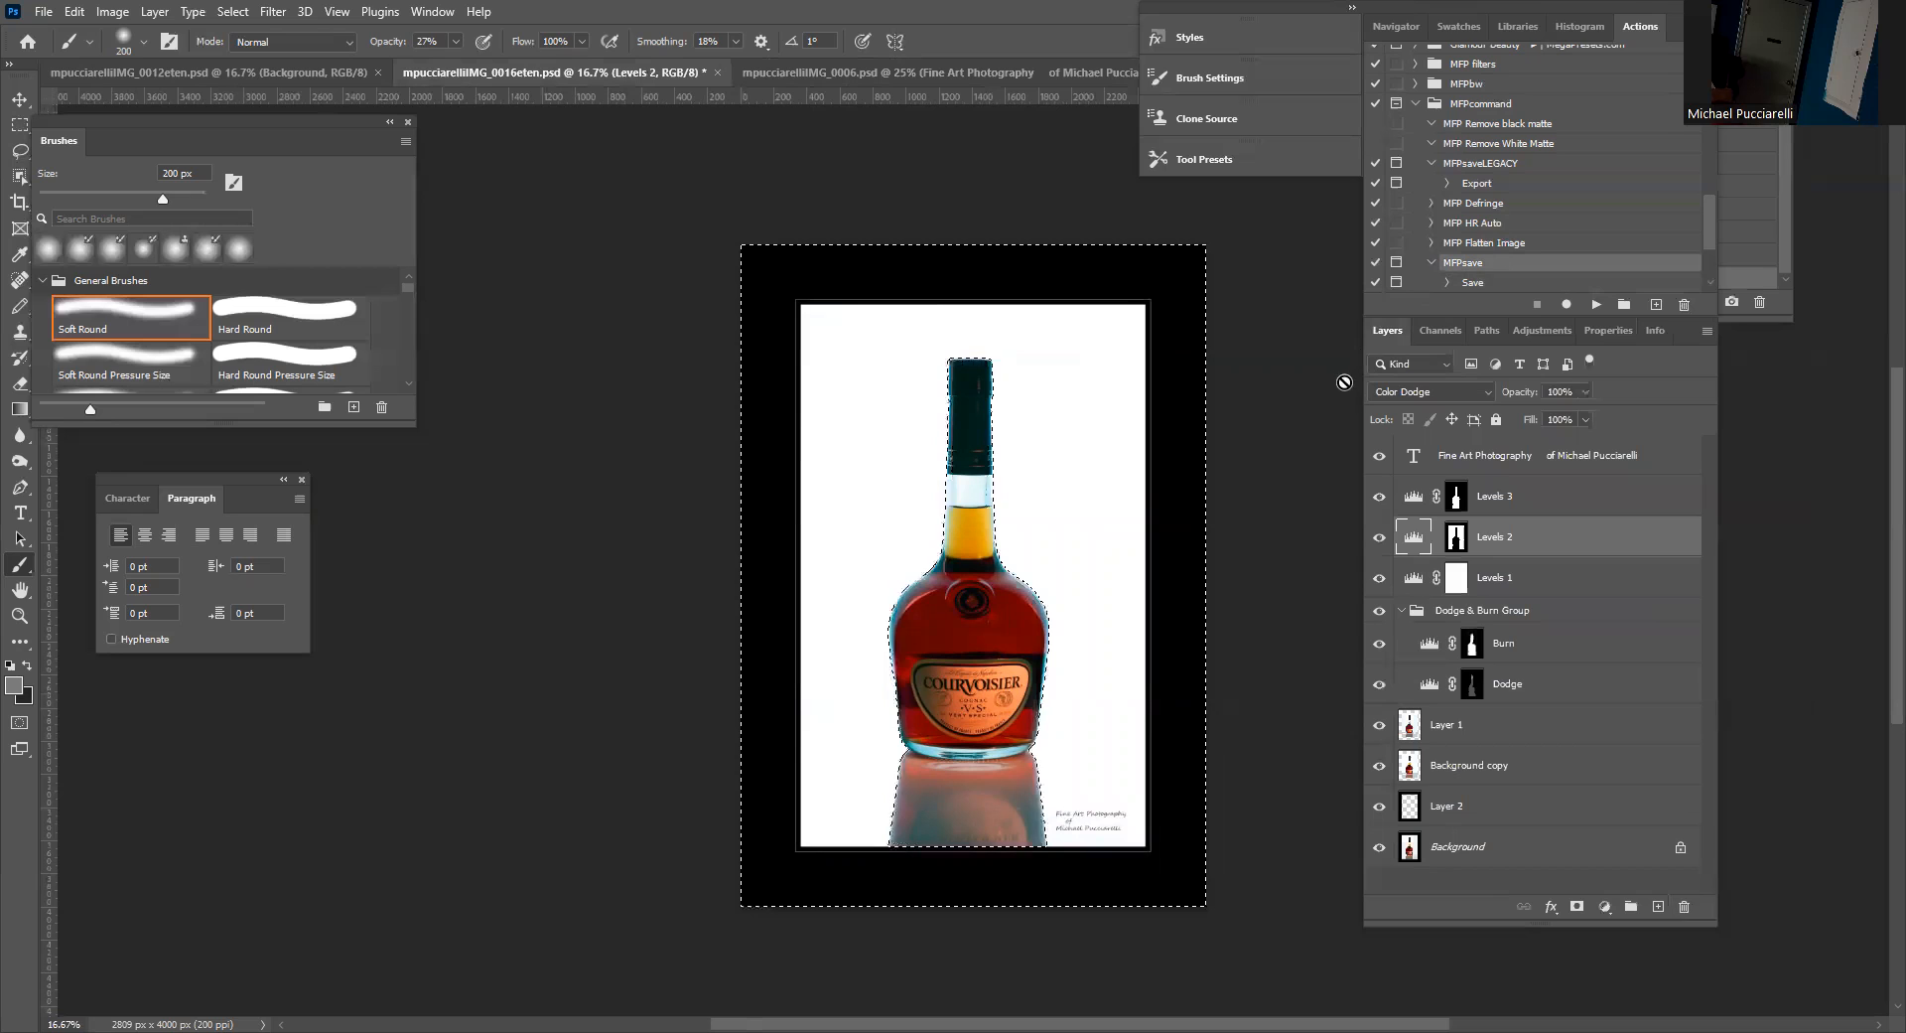
{"action": "scroll", "coordinate": [1335, 359], "scroll_direction": "up", "scroll_amount": 1}
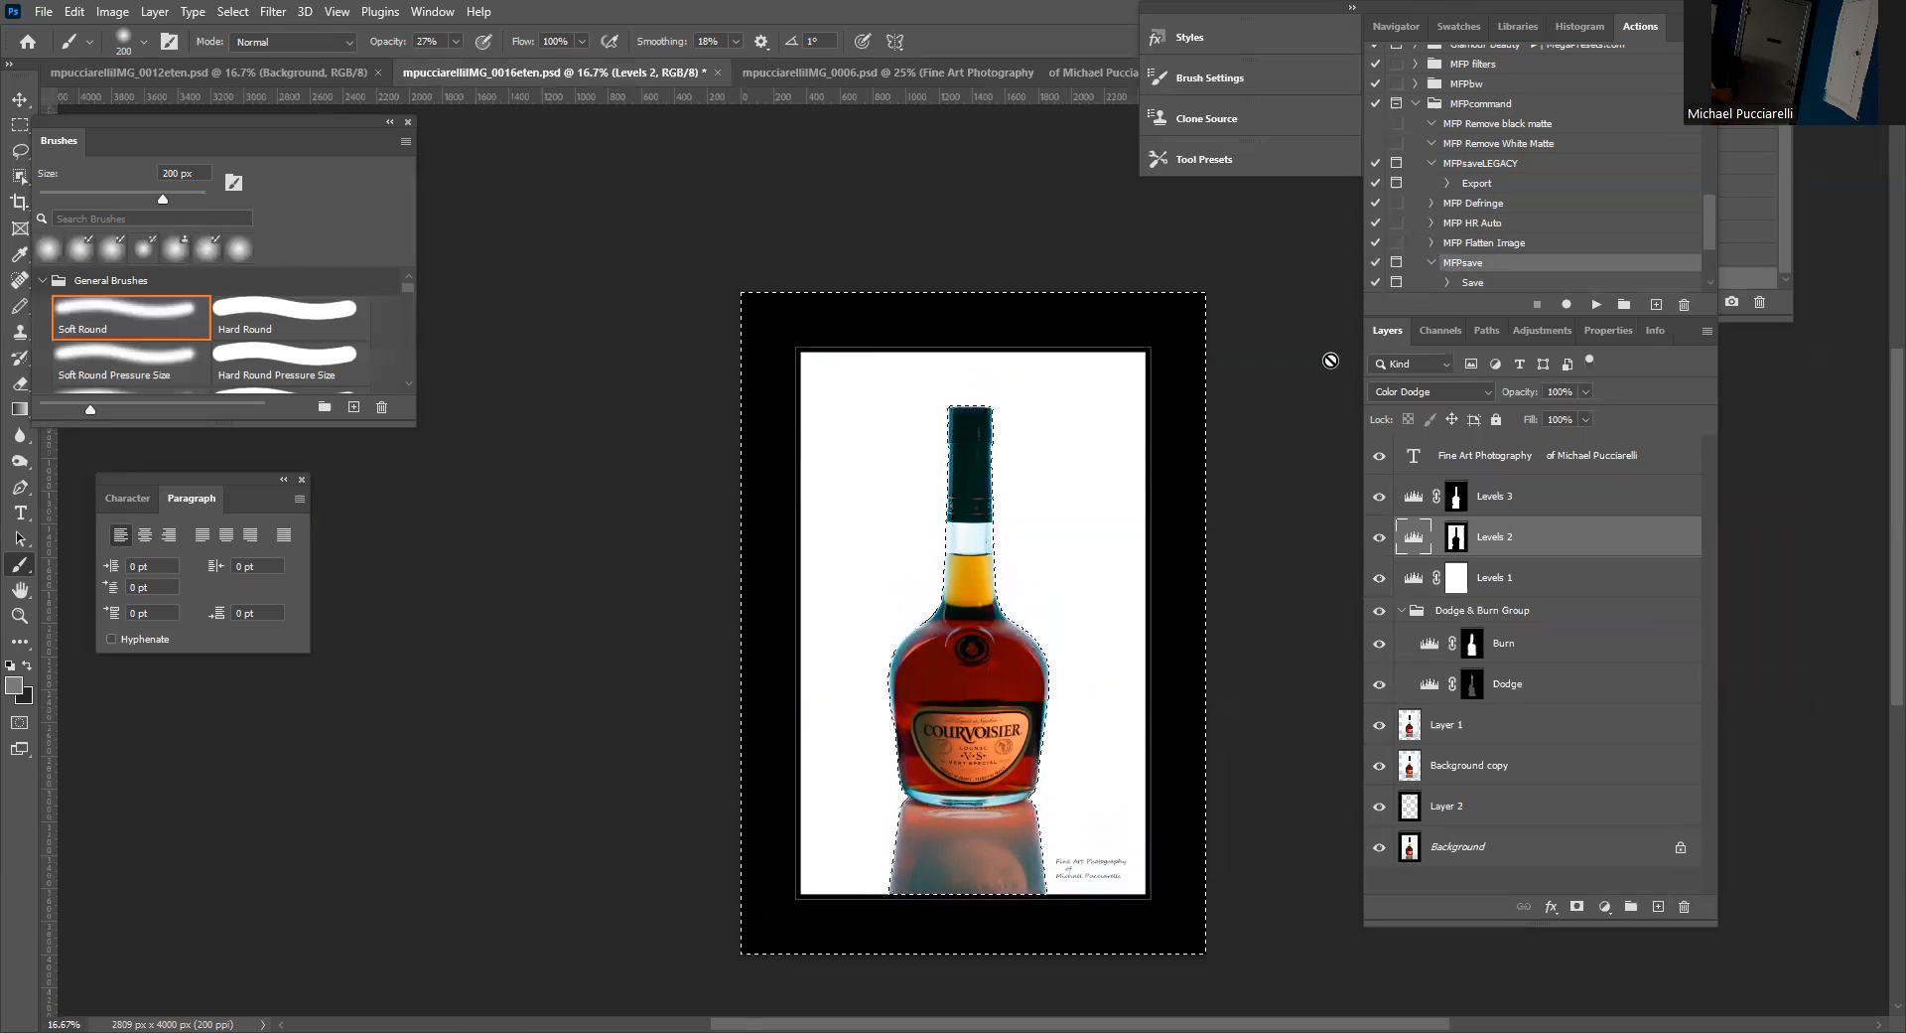
{"action": "scroll", "coordinate": [1331, 360], "scroll_direction": "down", "scroll_amount": 1}
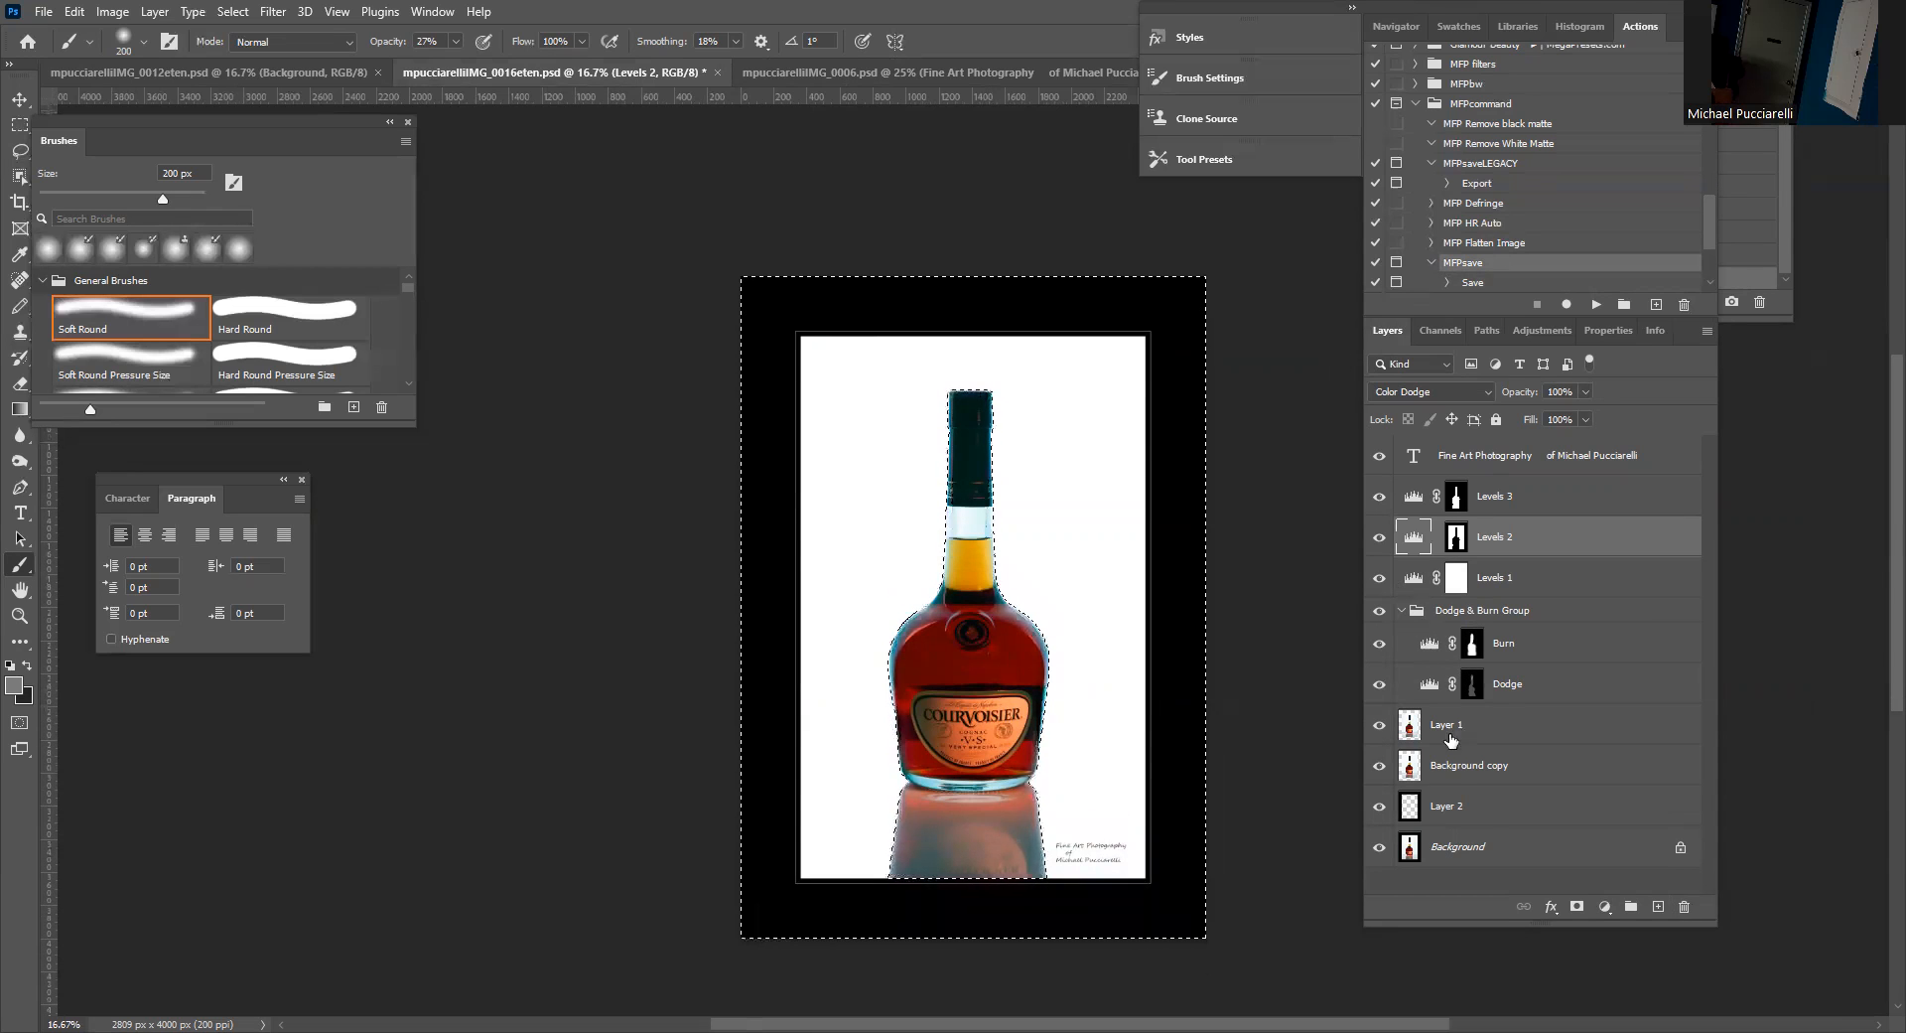
Select the Background layer and expand the MFP filters action set.
{"action": "left_click", "coordinate": [1500, 851]}
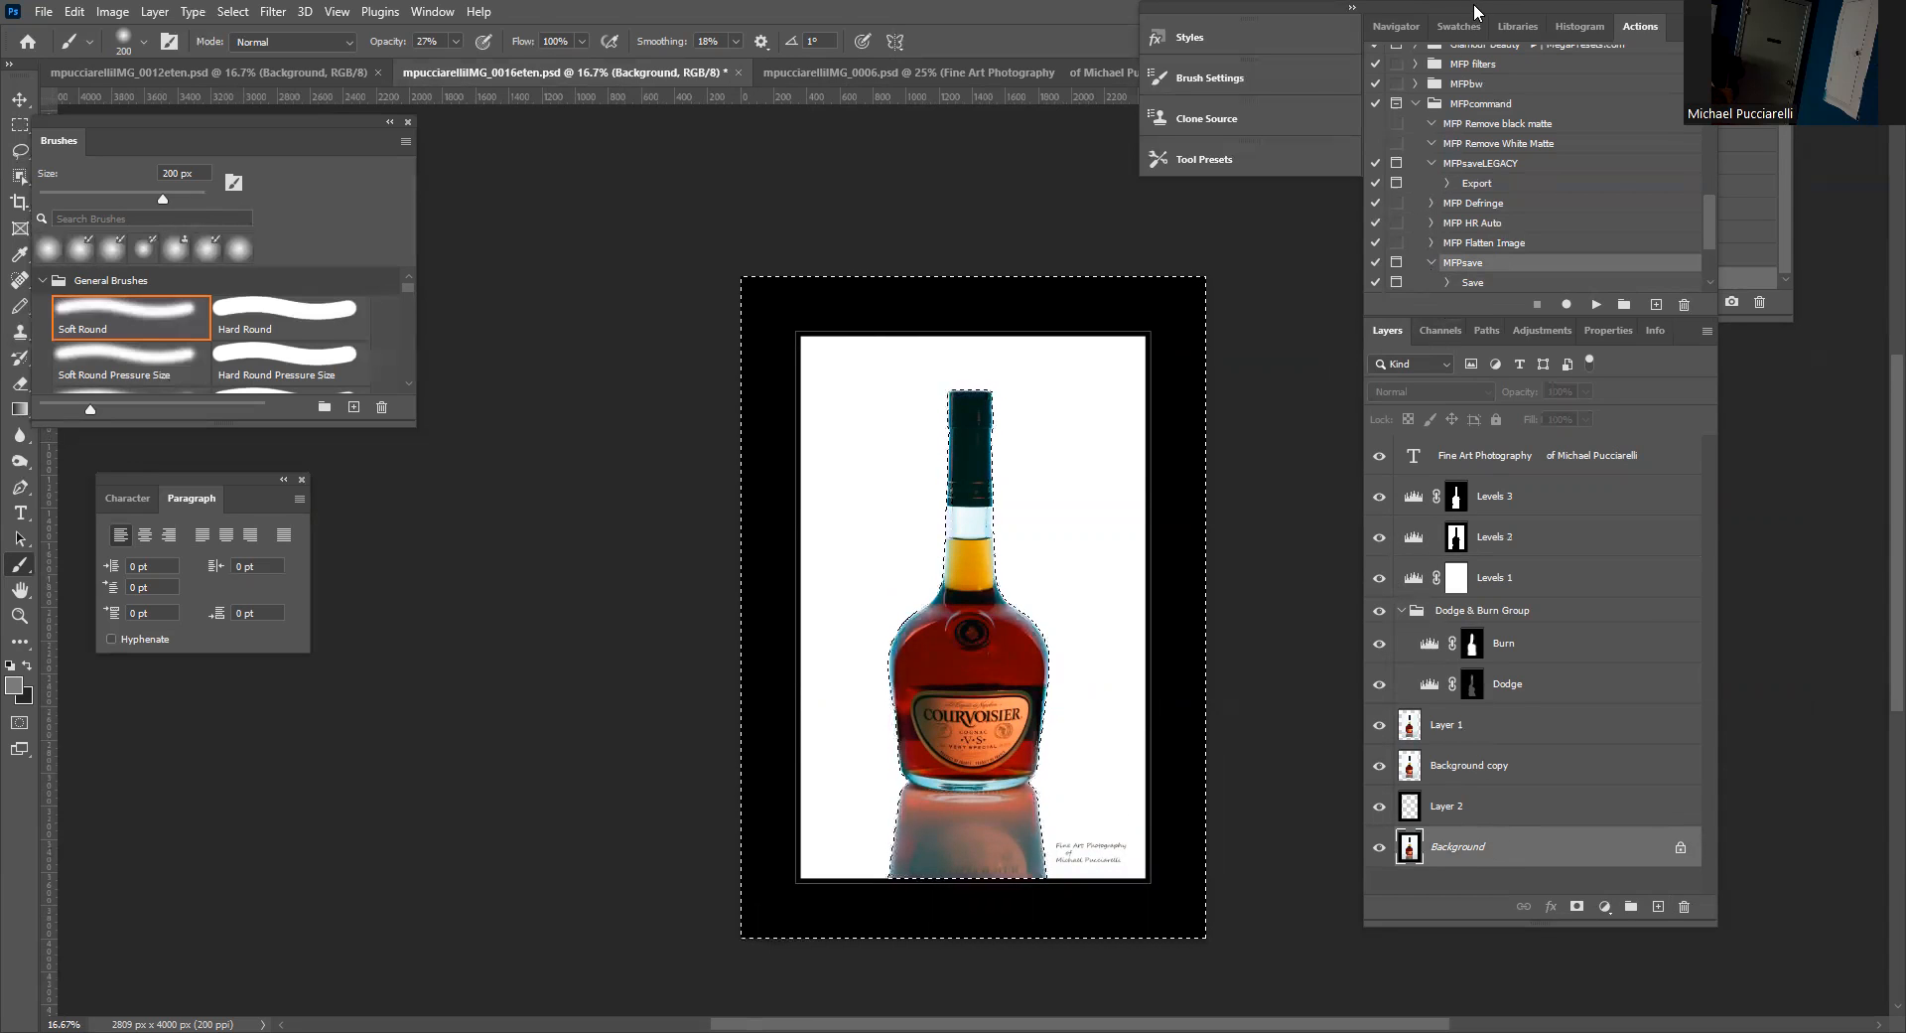
{"action": "scroll", "coordinate": [1599, 184], "scroll_direction": "down", "scroll_amount": 3}
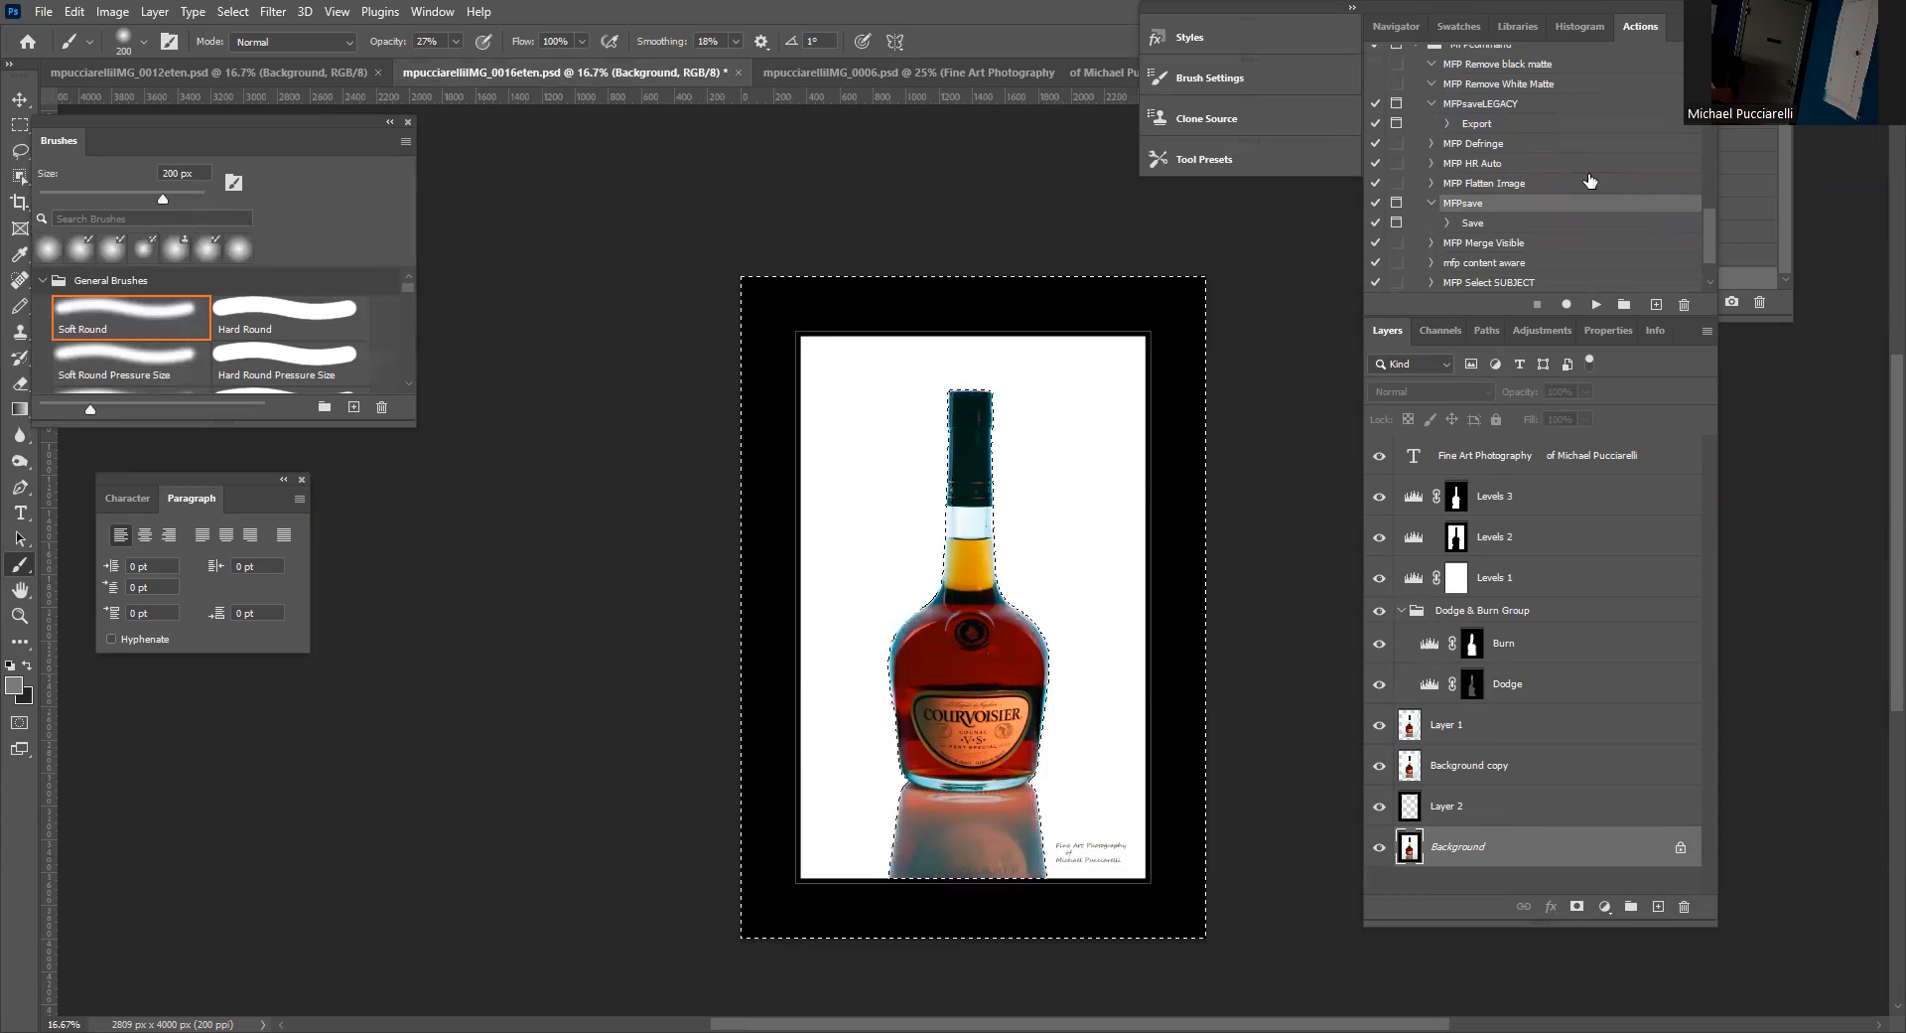
{"action": "scroll", "coordinate": [1590, 181], "scroll_direction": "up", "scroll_amount": 5}
{"action": "scroll", "coordinate": [1417, 144], "scroll_direction": "up", "scroll_amount": 4}
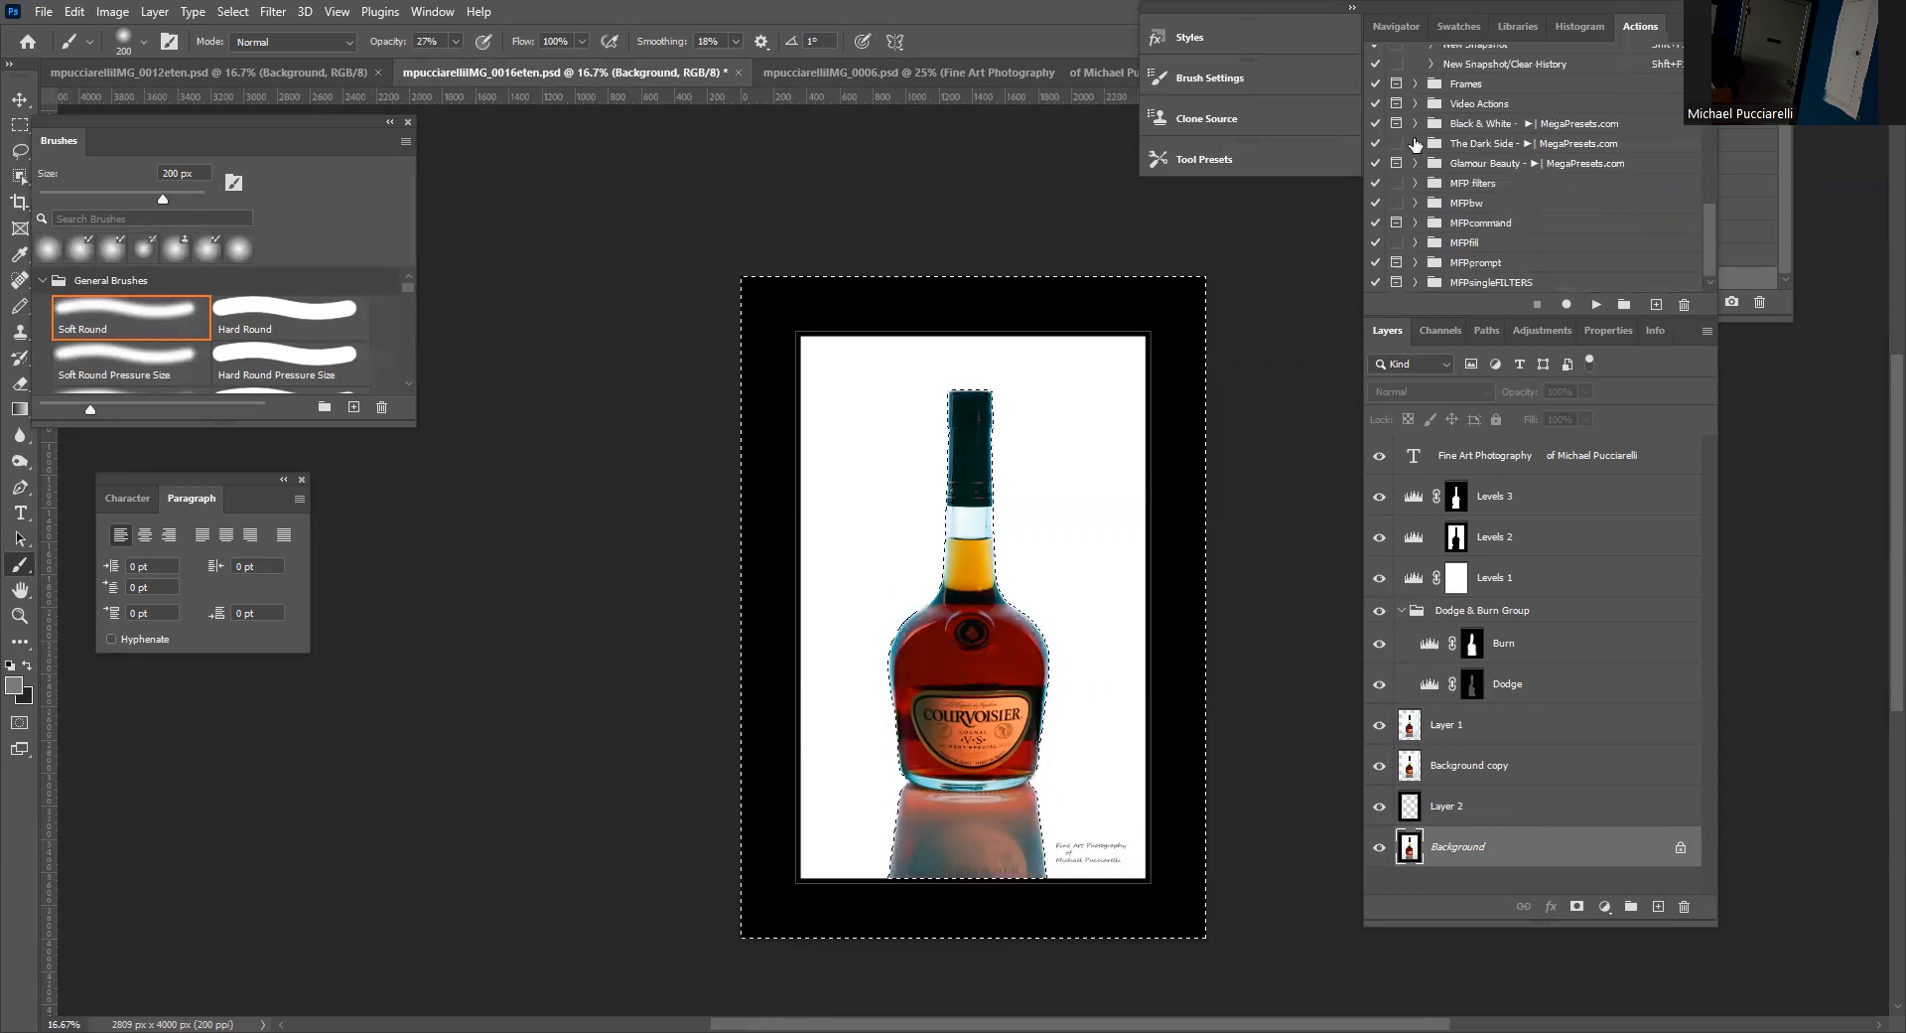
{"action": "left_click", "coordinate": [1414, 183]}
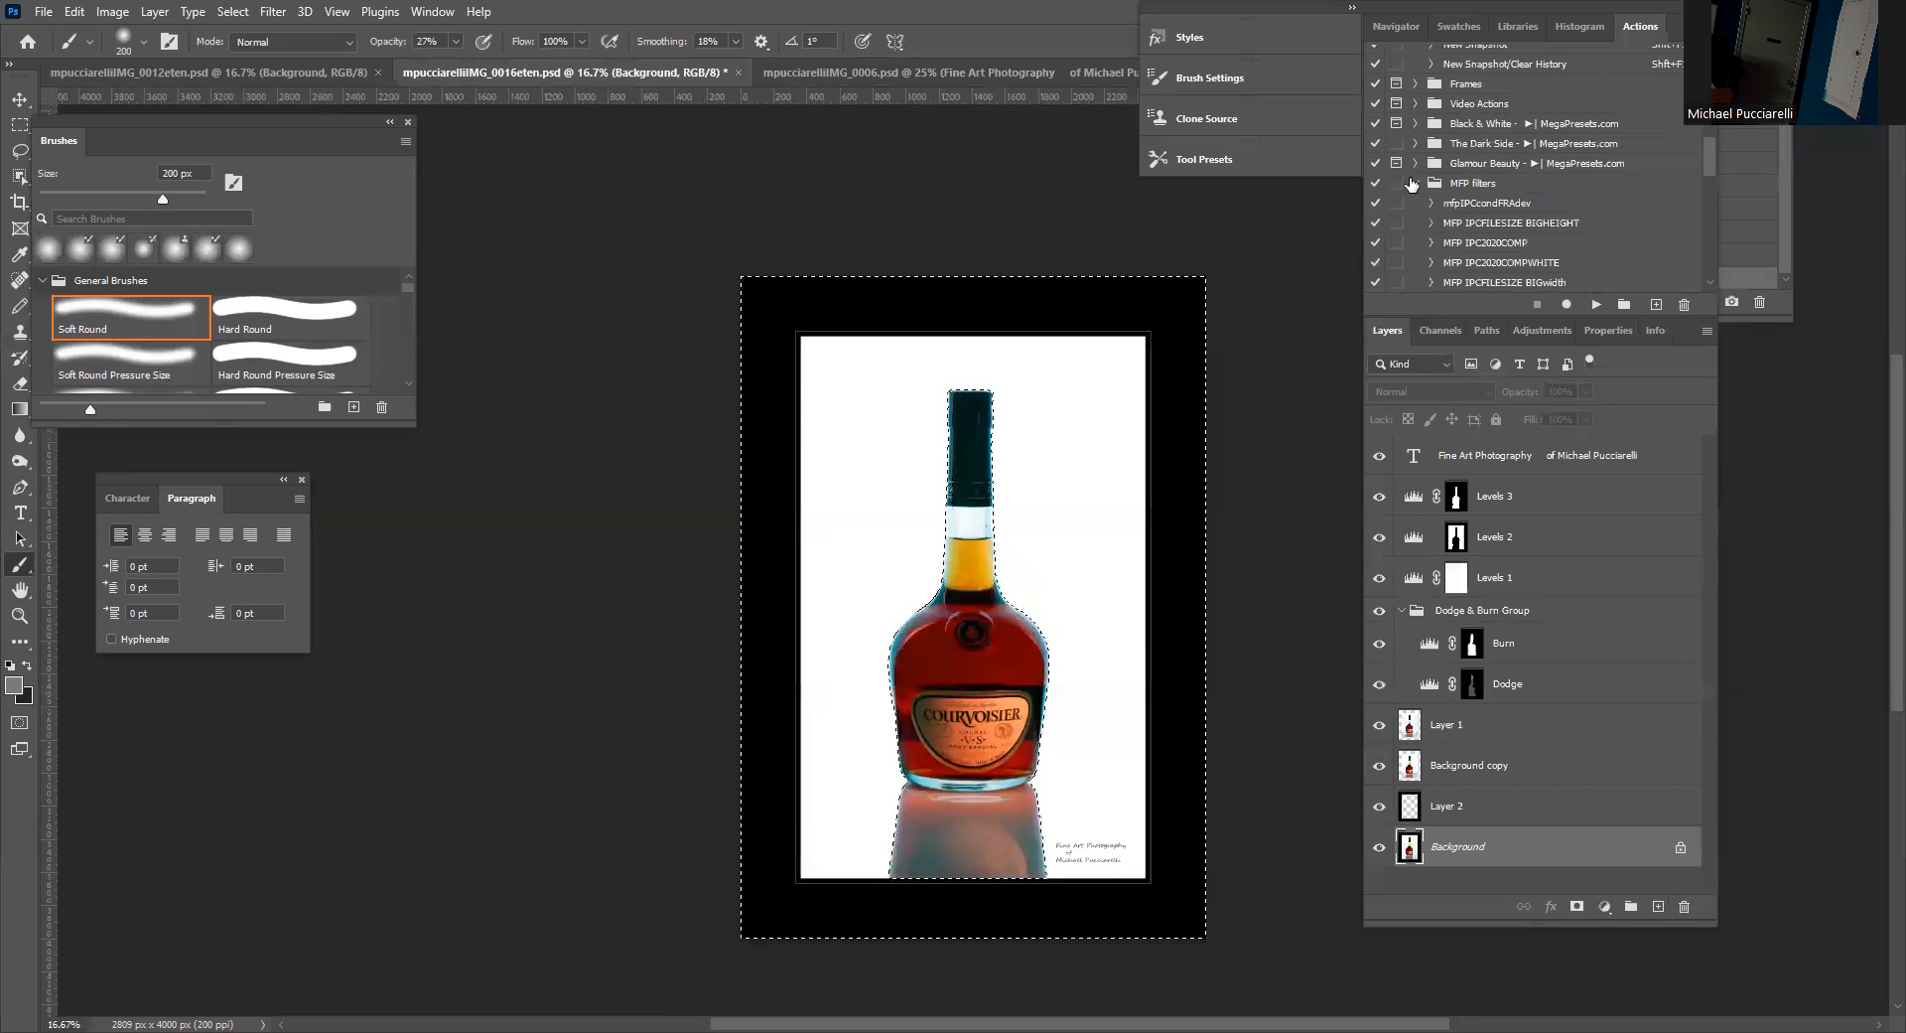
Examine the nested actions inside MFPthreeonbackbg and mfp3bgfilterwsofthighpass in the MFP filters set.
{"action": "scroll", "coordinate": [1484, 226], "scroll_direction": "down", "scroll_amount": 6}
{"action": "scroll", "coordinate": [1486, 223], "scroll_direction": "down", "scroll_amount": 5}
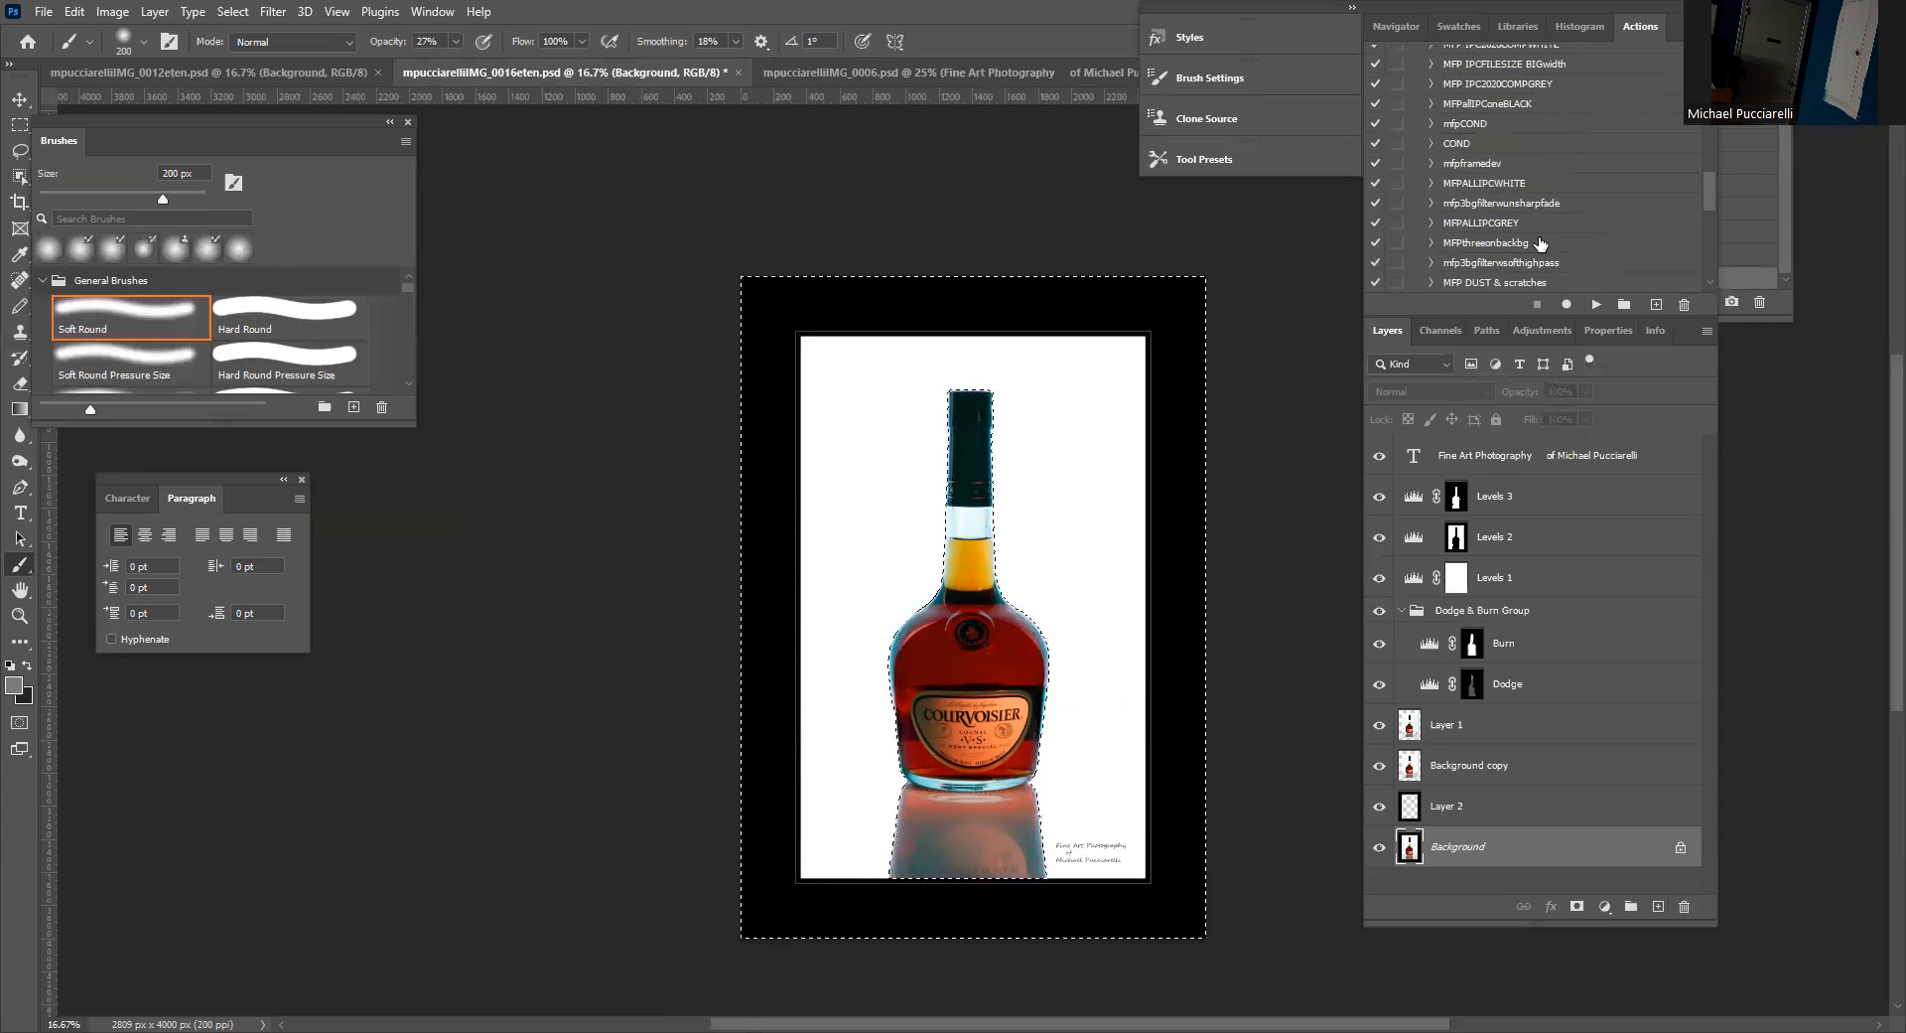
{"action": "left_click", "coordinate": [1432, 243]}
{"action": "scroll", "coordinate": [1436, 244], "scroll_direction": "down", "scroll_amount": 2}
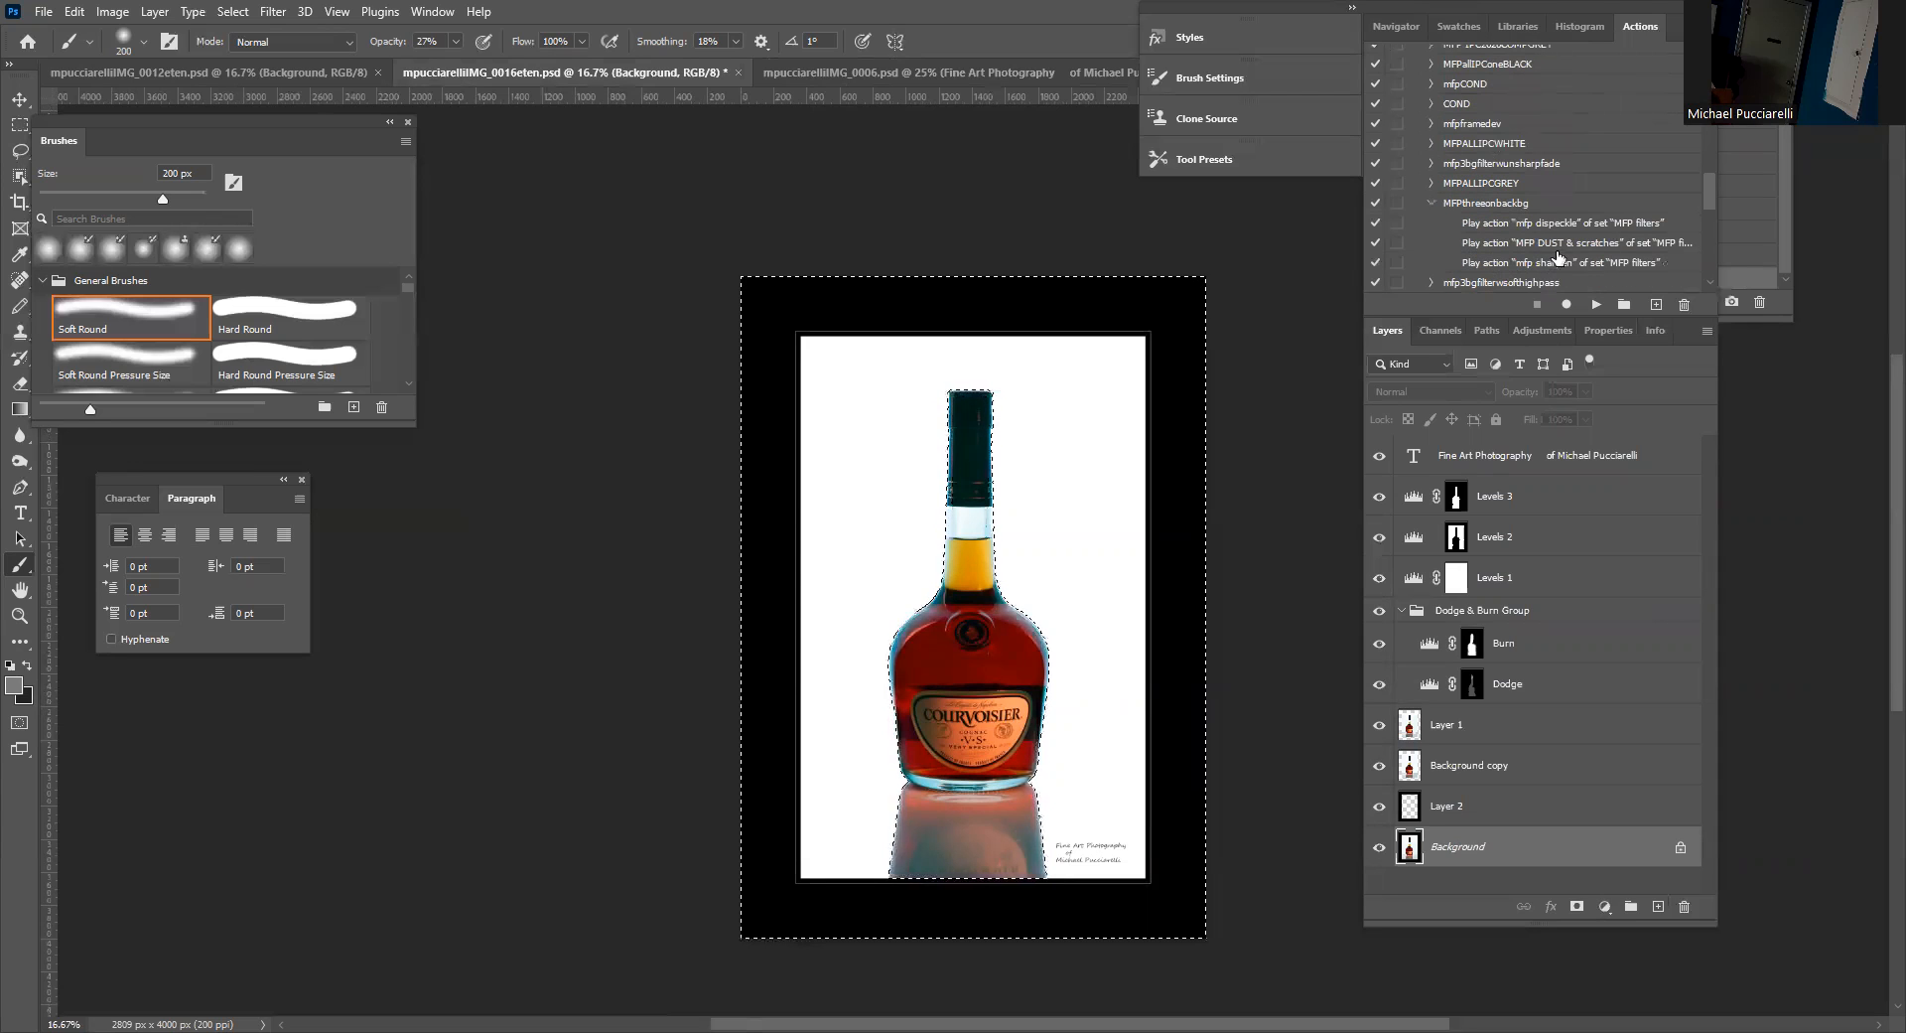
{"action": "scroll", "coordinate": [1589, 262], "scroll_direction": "down", "scroll_amount": 5}
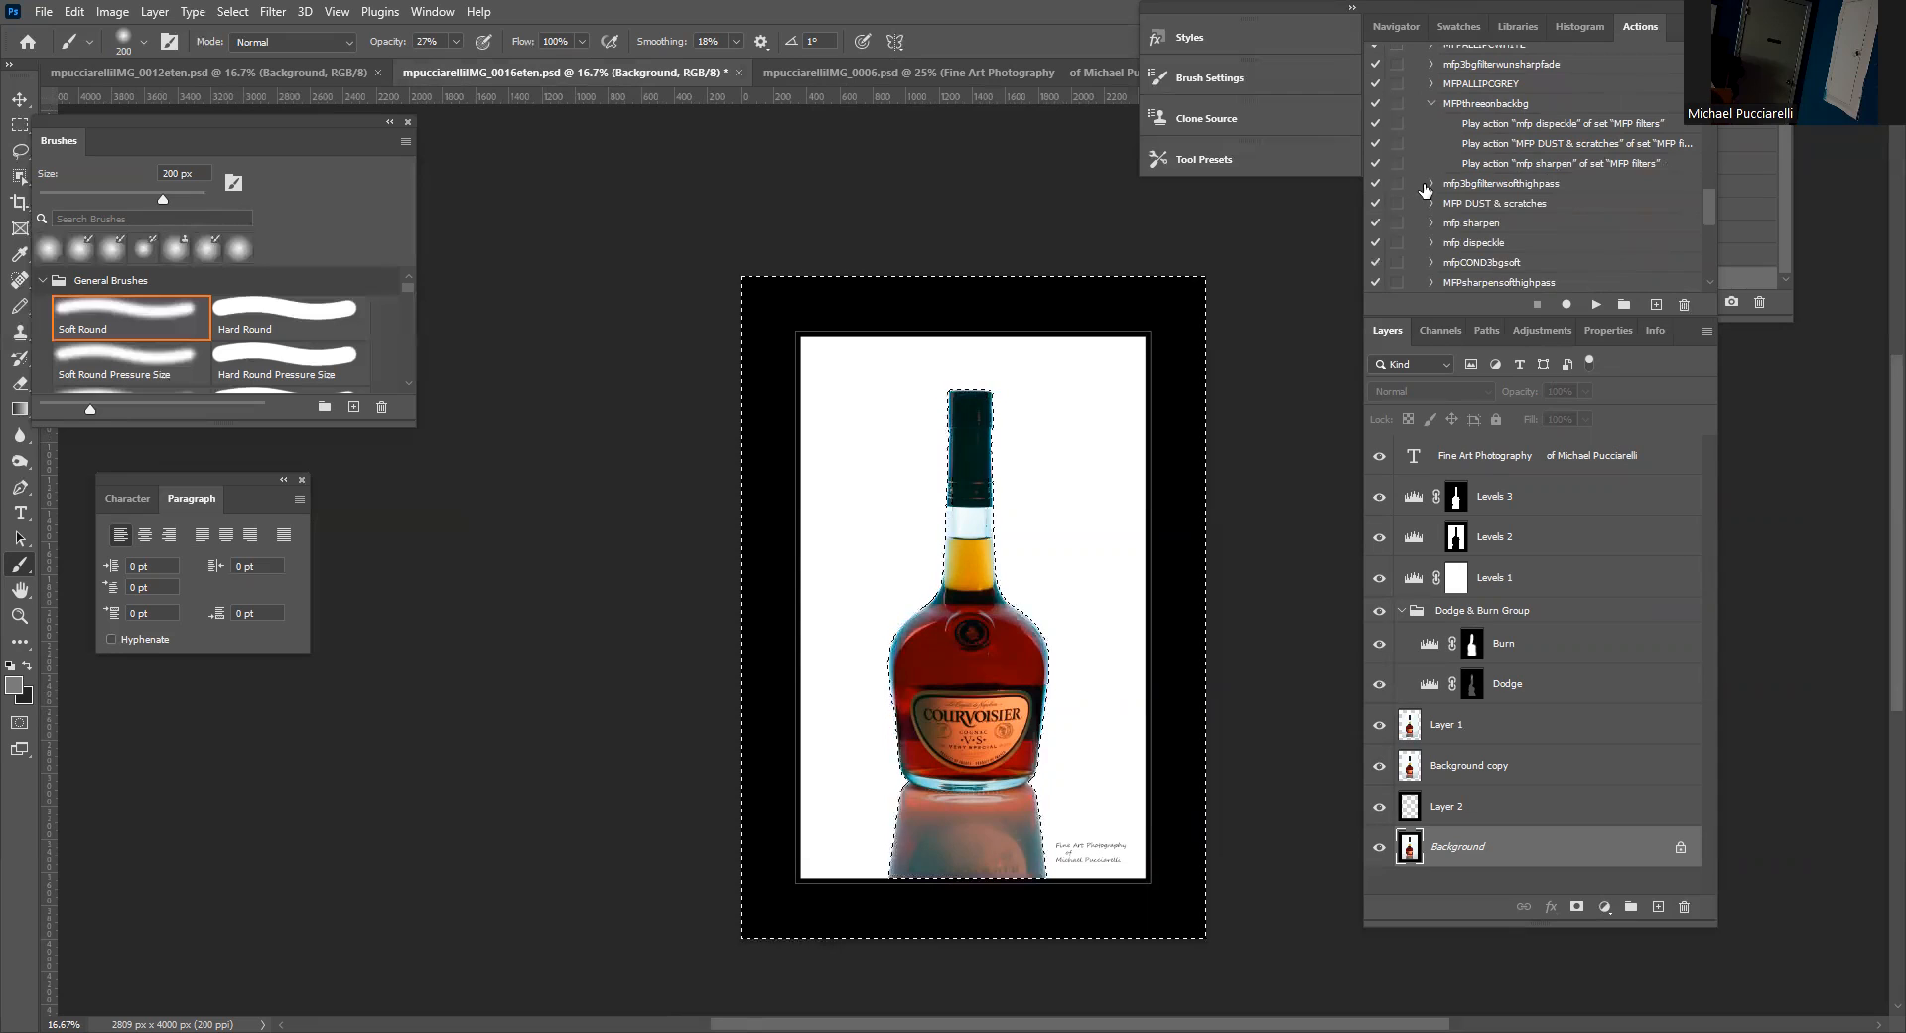
{"action": "left_click", "coordinate": [1432, 185]}
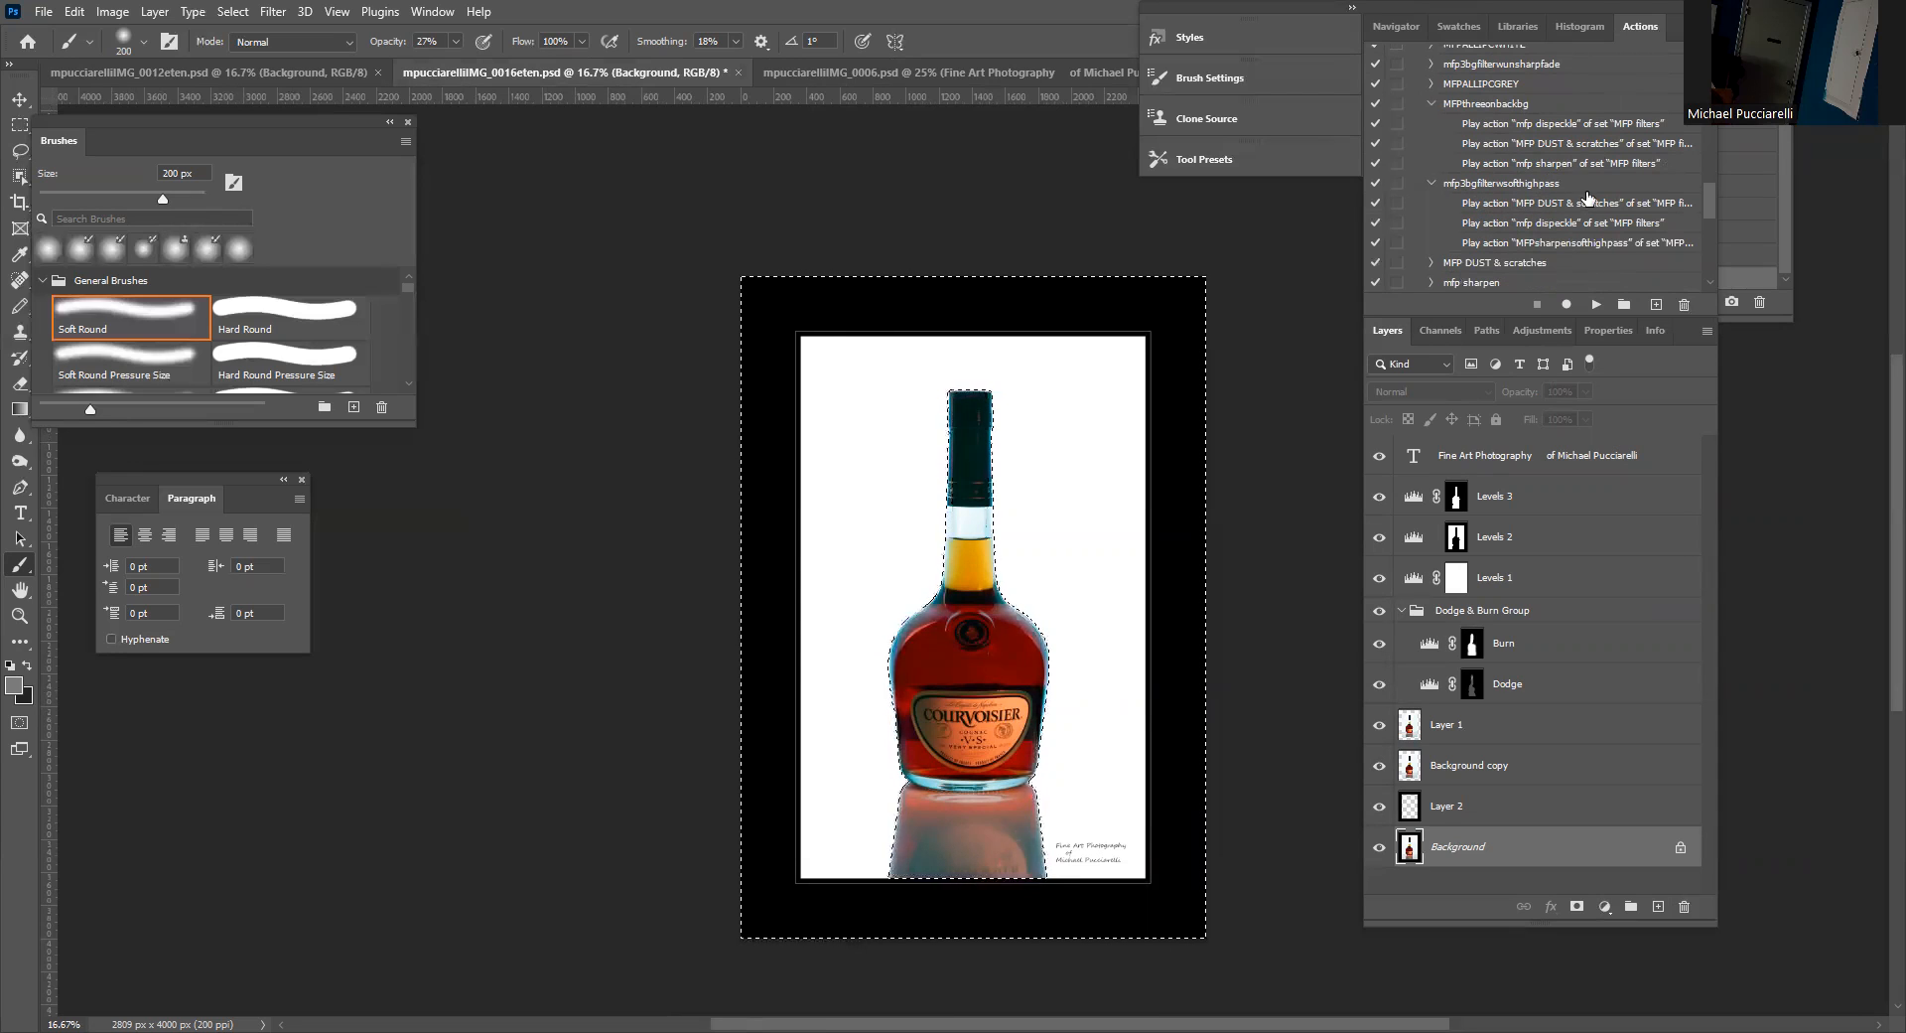
View the Dust & Scratches noise filter for the Background layer without applying it.
{"action": "left_click", "coordinate": [270, 11]}
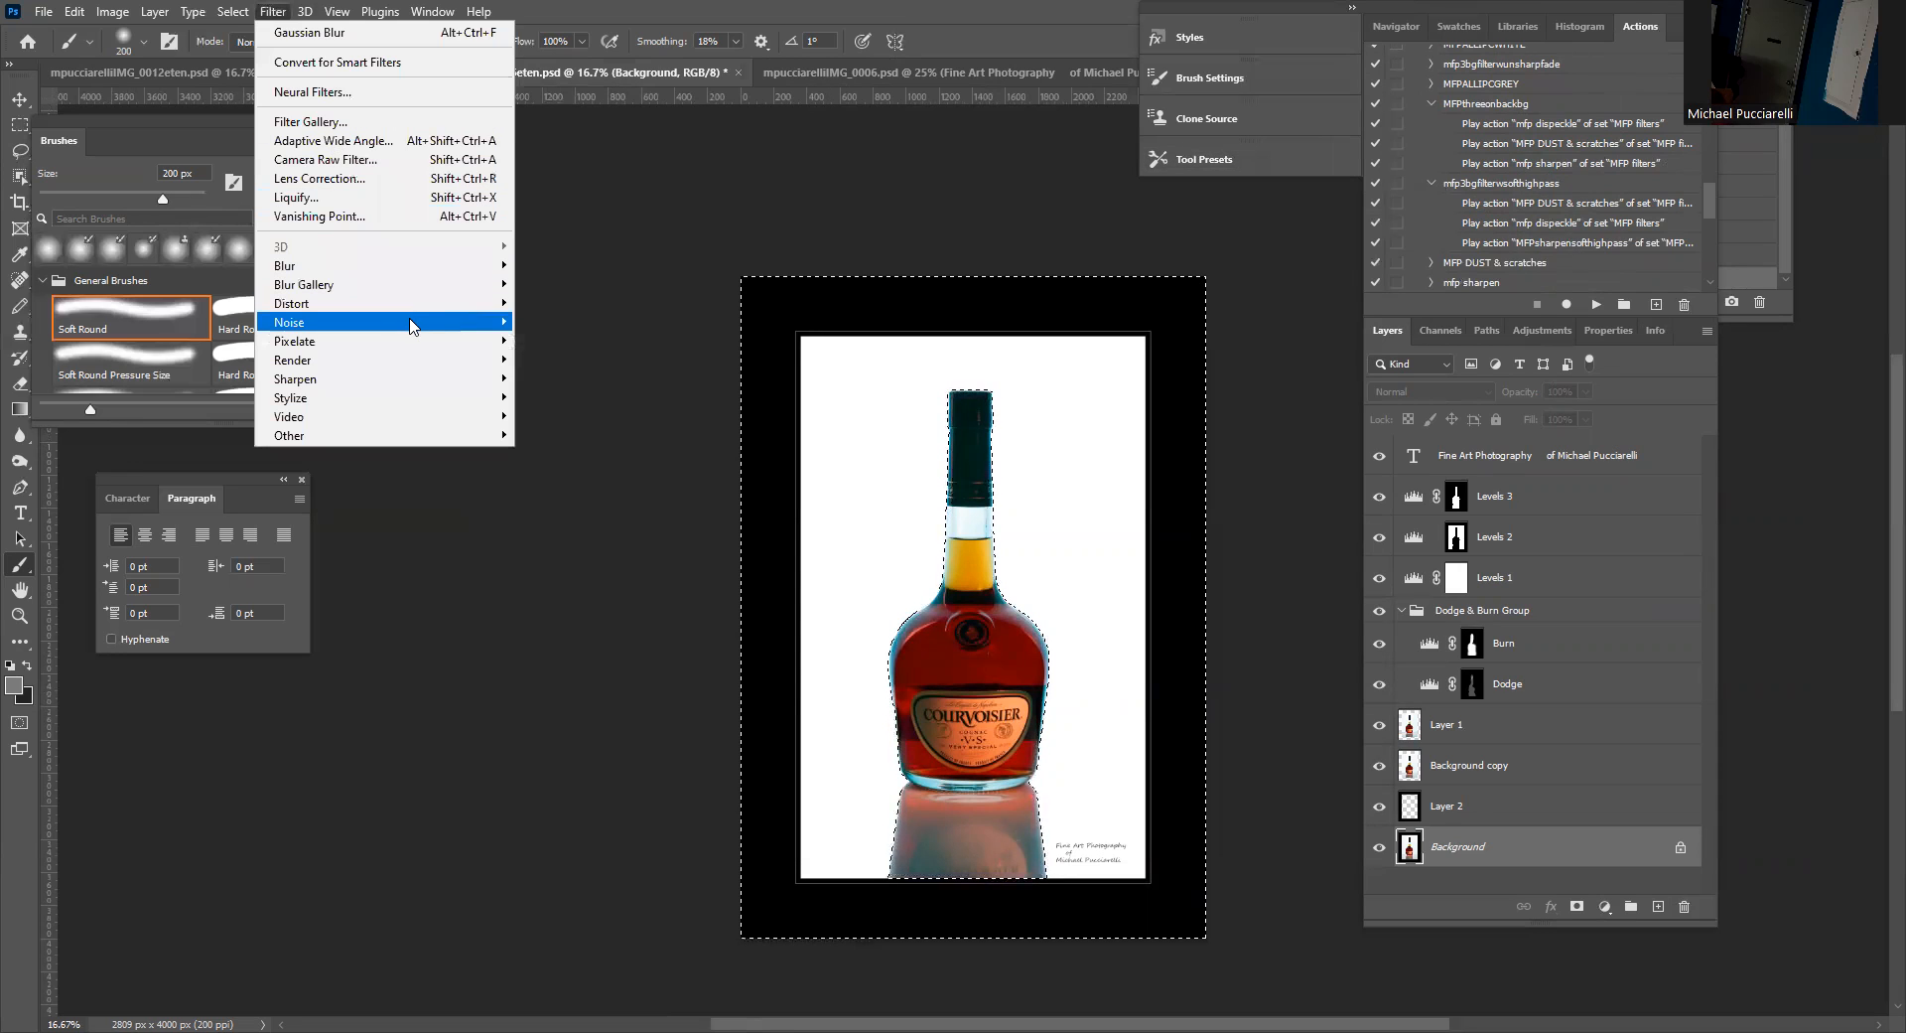
{"action": "mouse_move", "coordinate": [412, 325]}
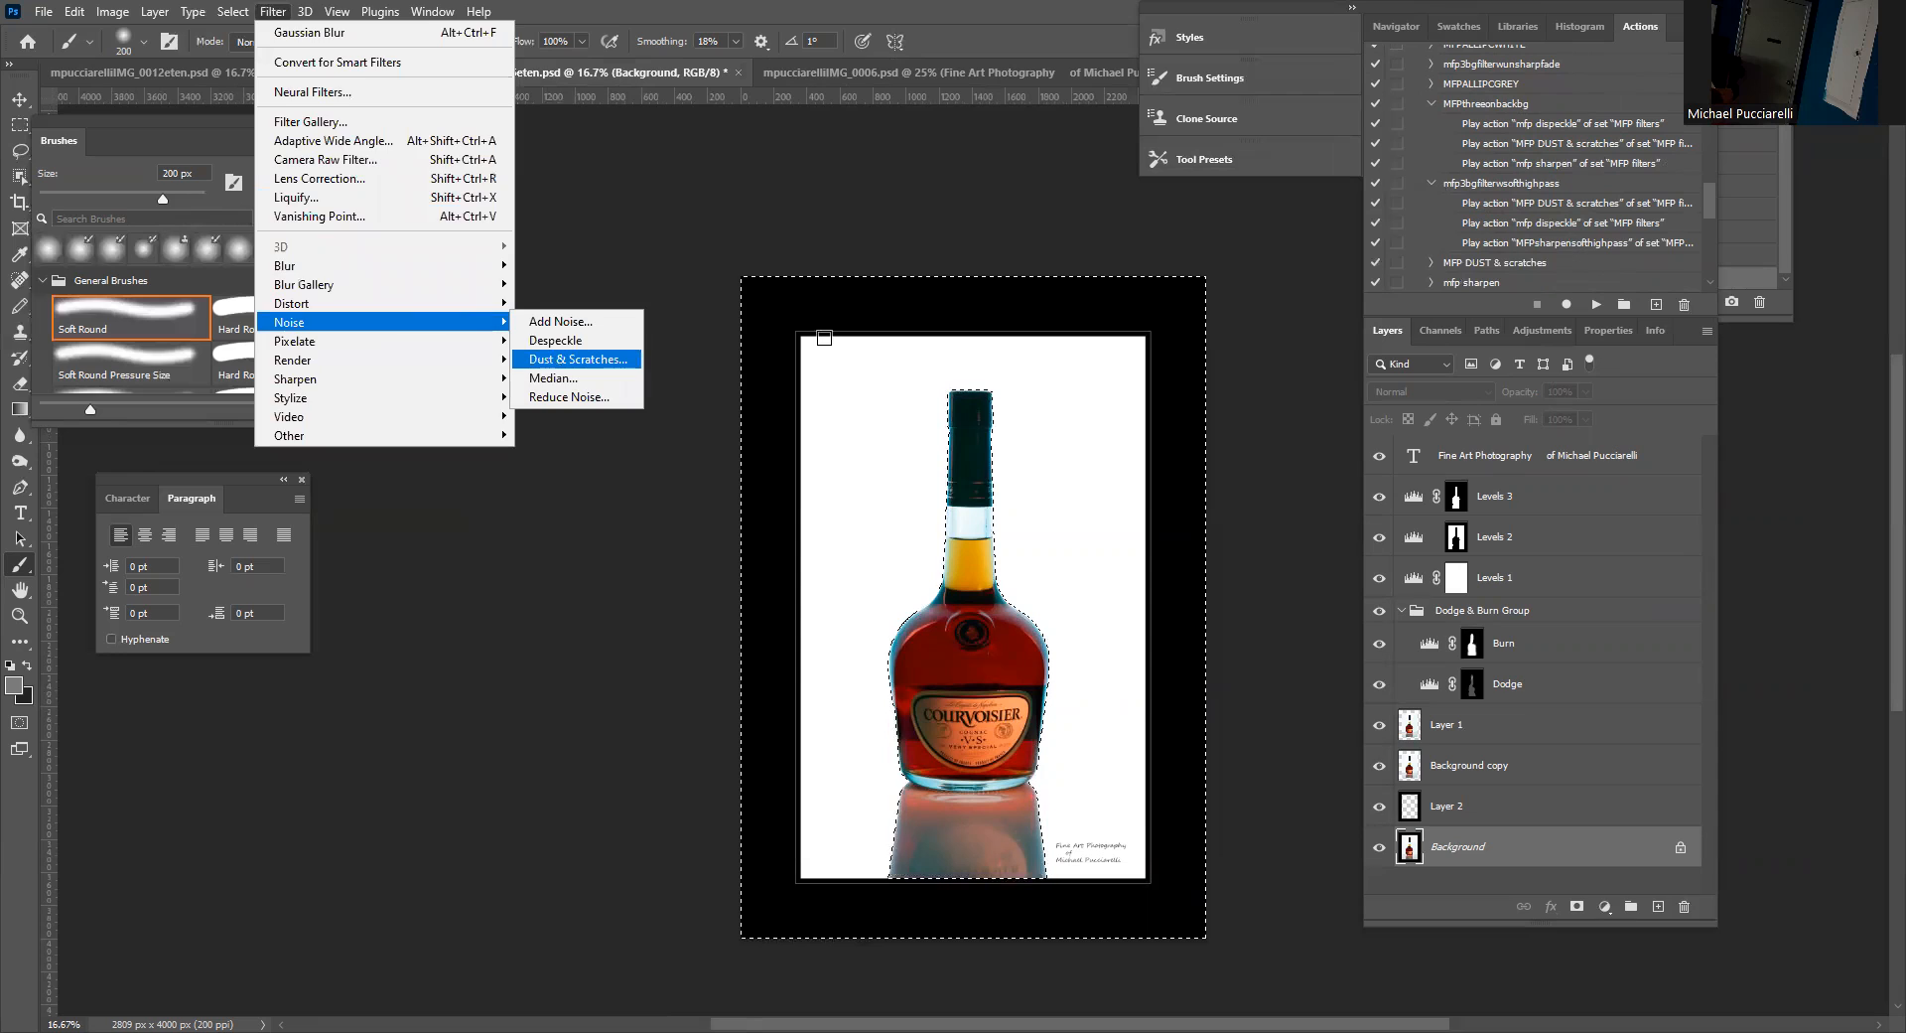
{"action": "left_click", "coordinate": [553, 363]}
{"action": "left_click", "coordinate": [1045, 272]}
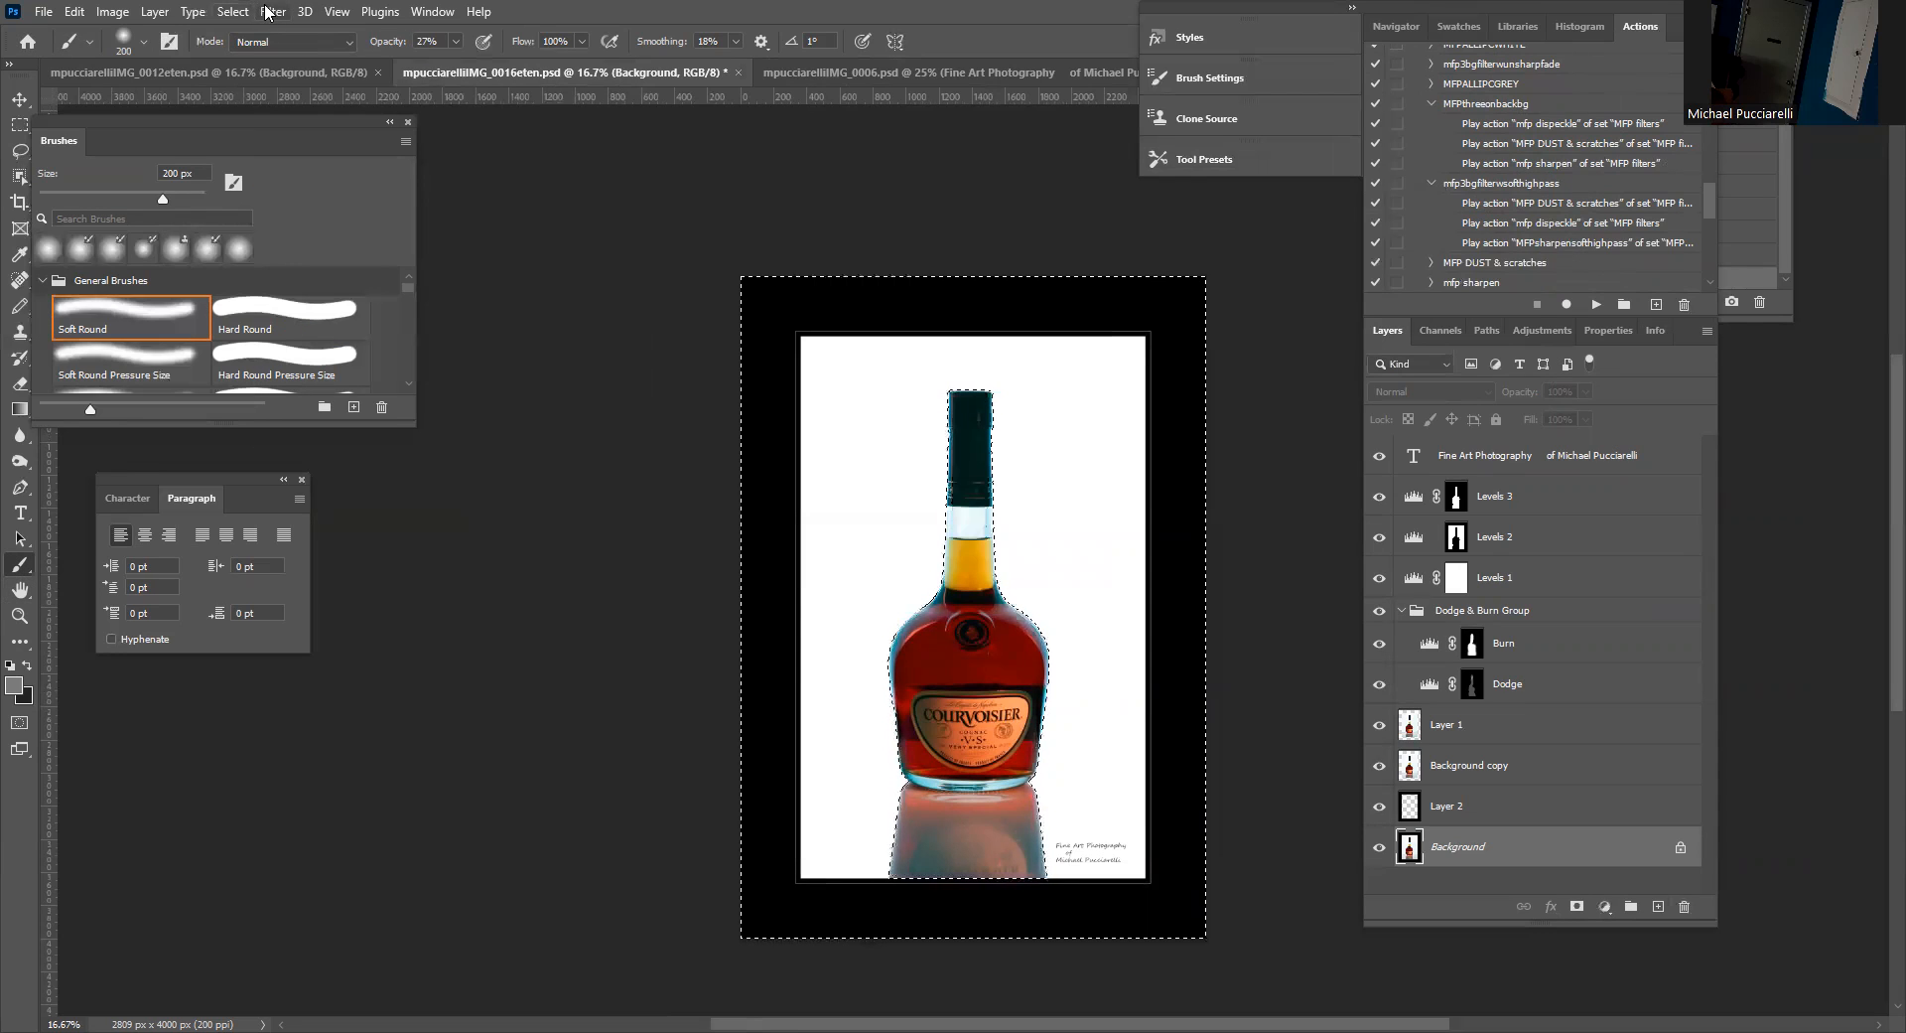
Inspect the Unsharp Mask filter settings on the Background layer and cancel without applying them.
{"action": "left_click", "coordinate": [272, 11]}
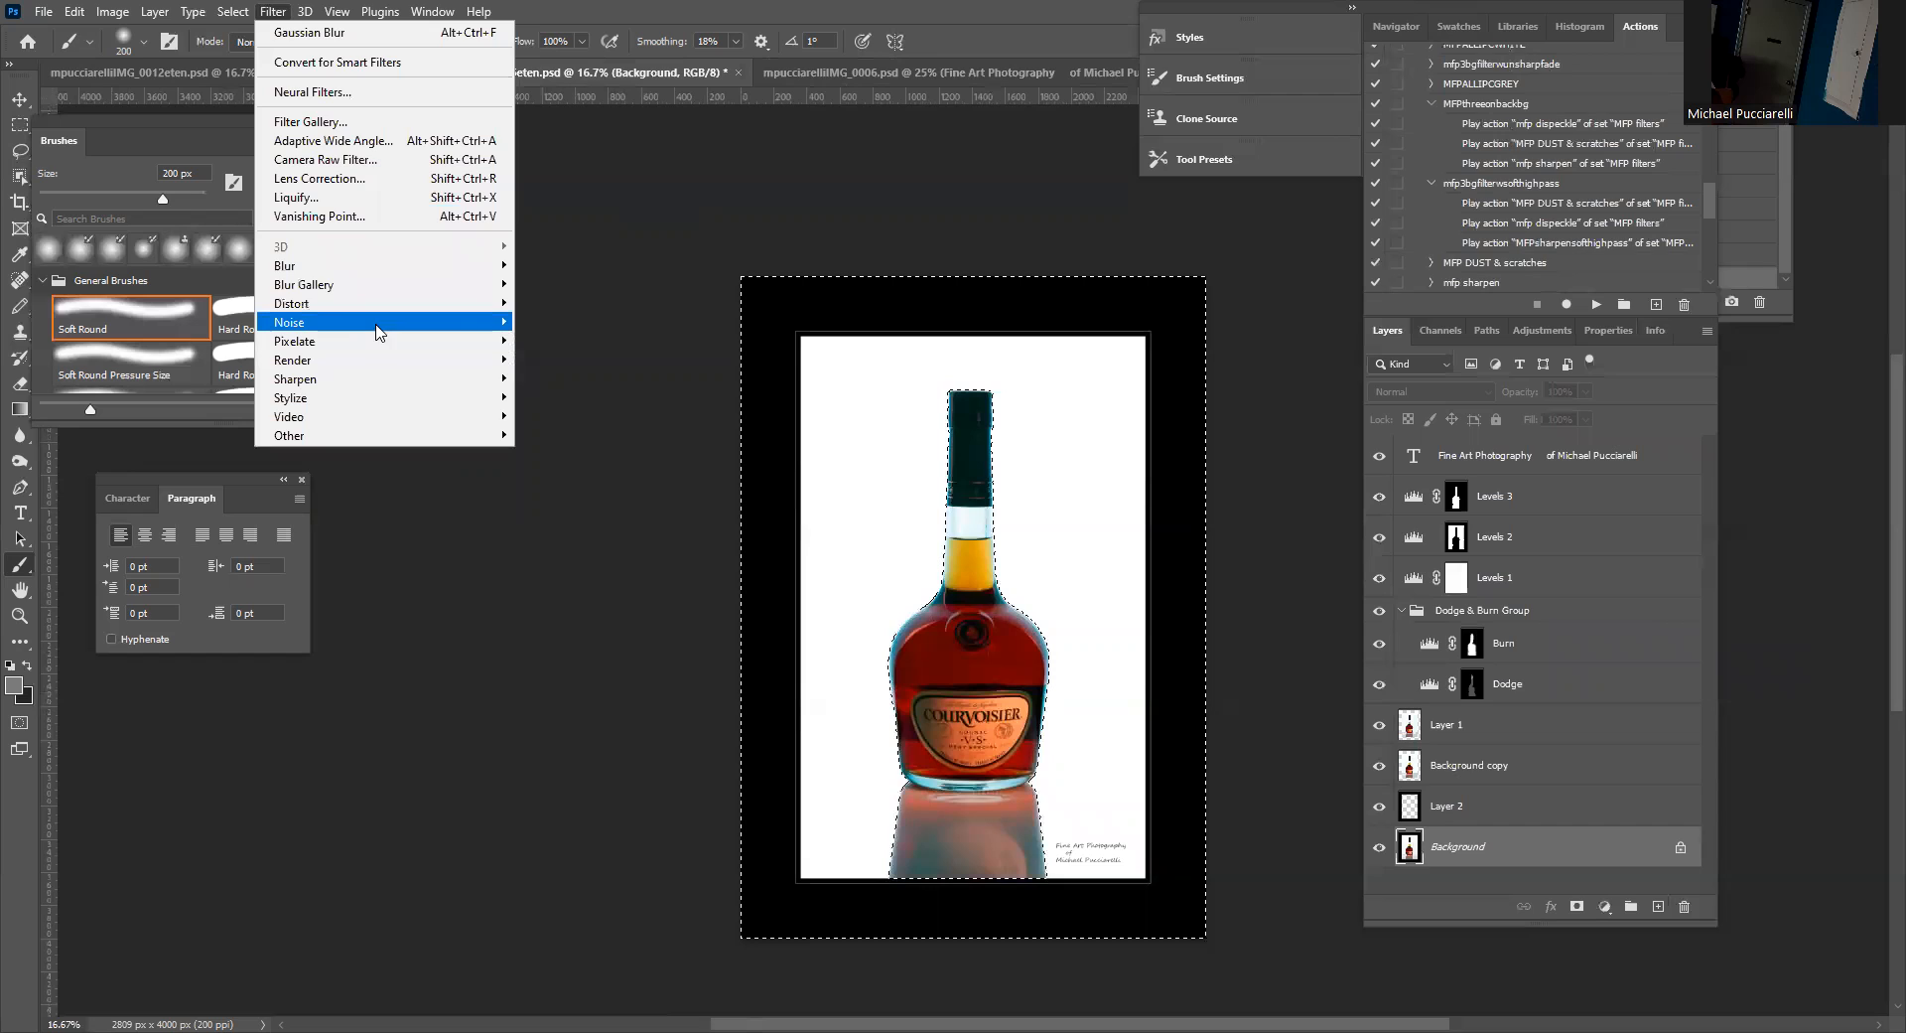
{"action": "mouse_move", "coordinate": [379, 328]}
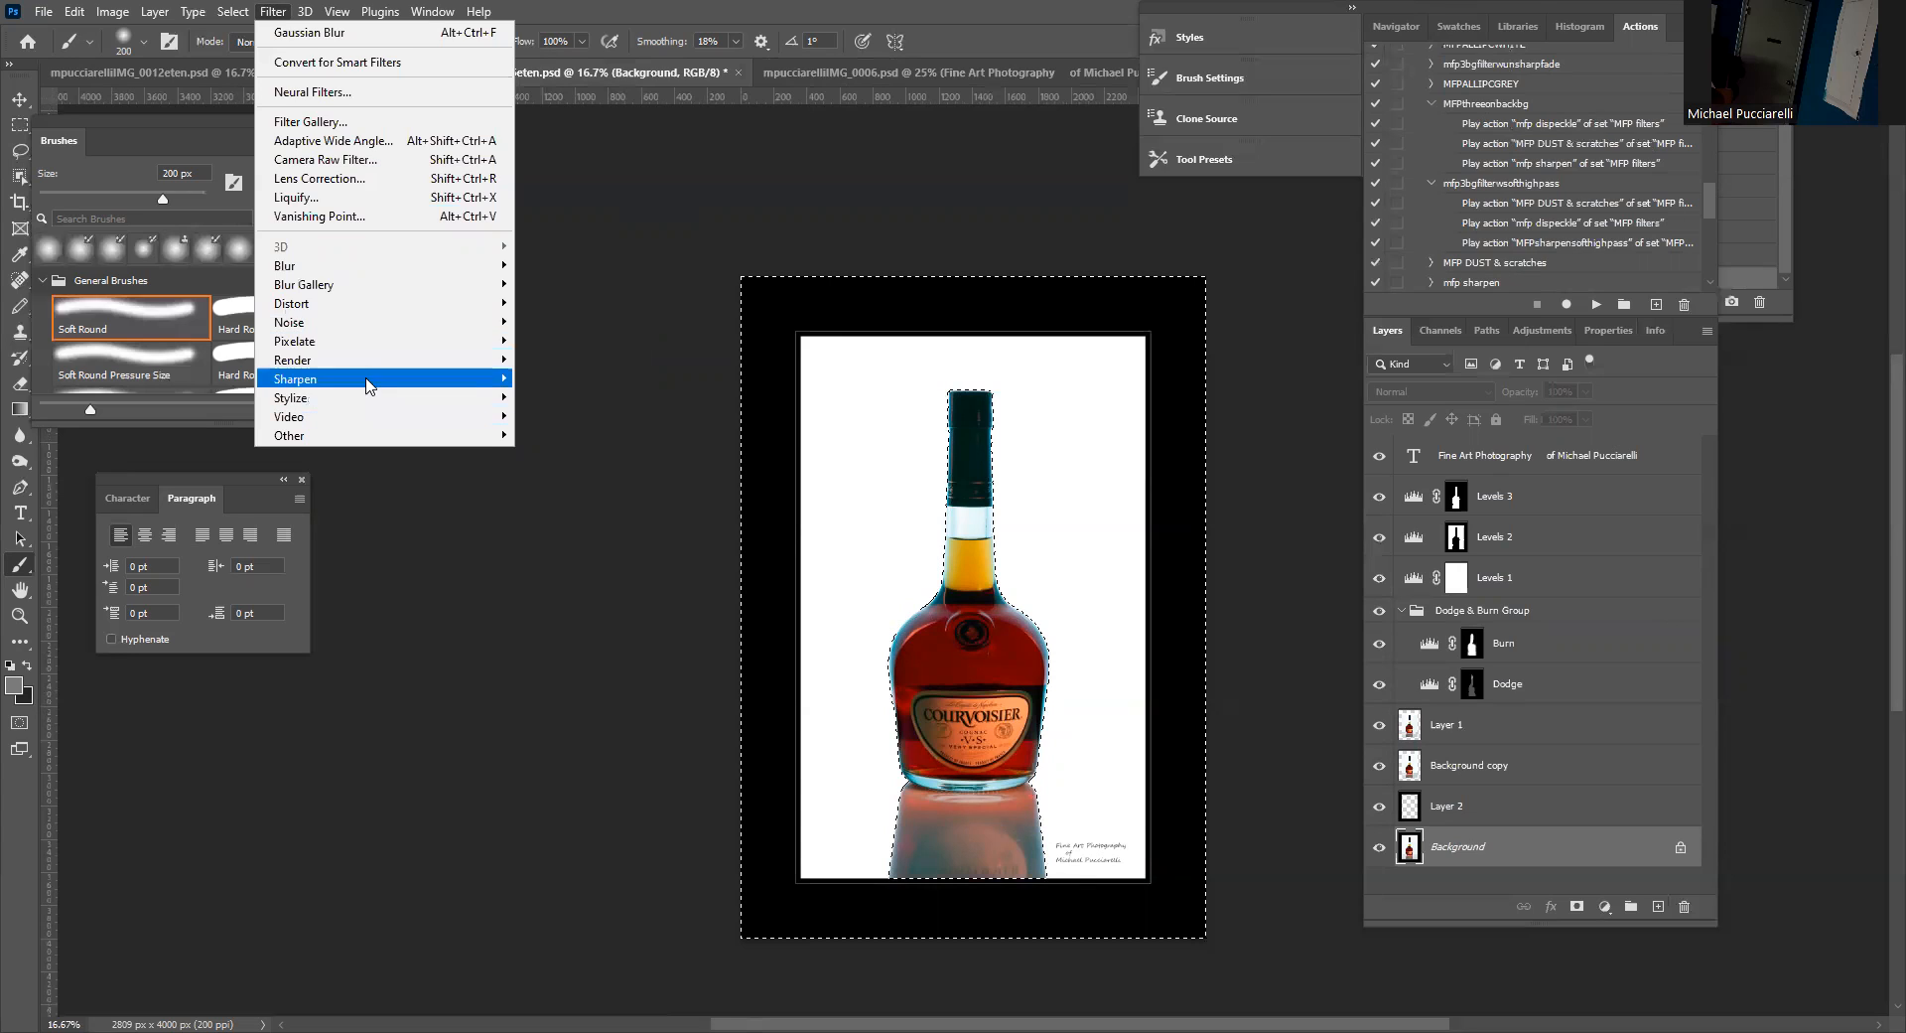
{"action": "mouse_move", "coordinate": [367, 384]}
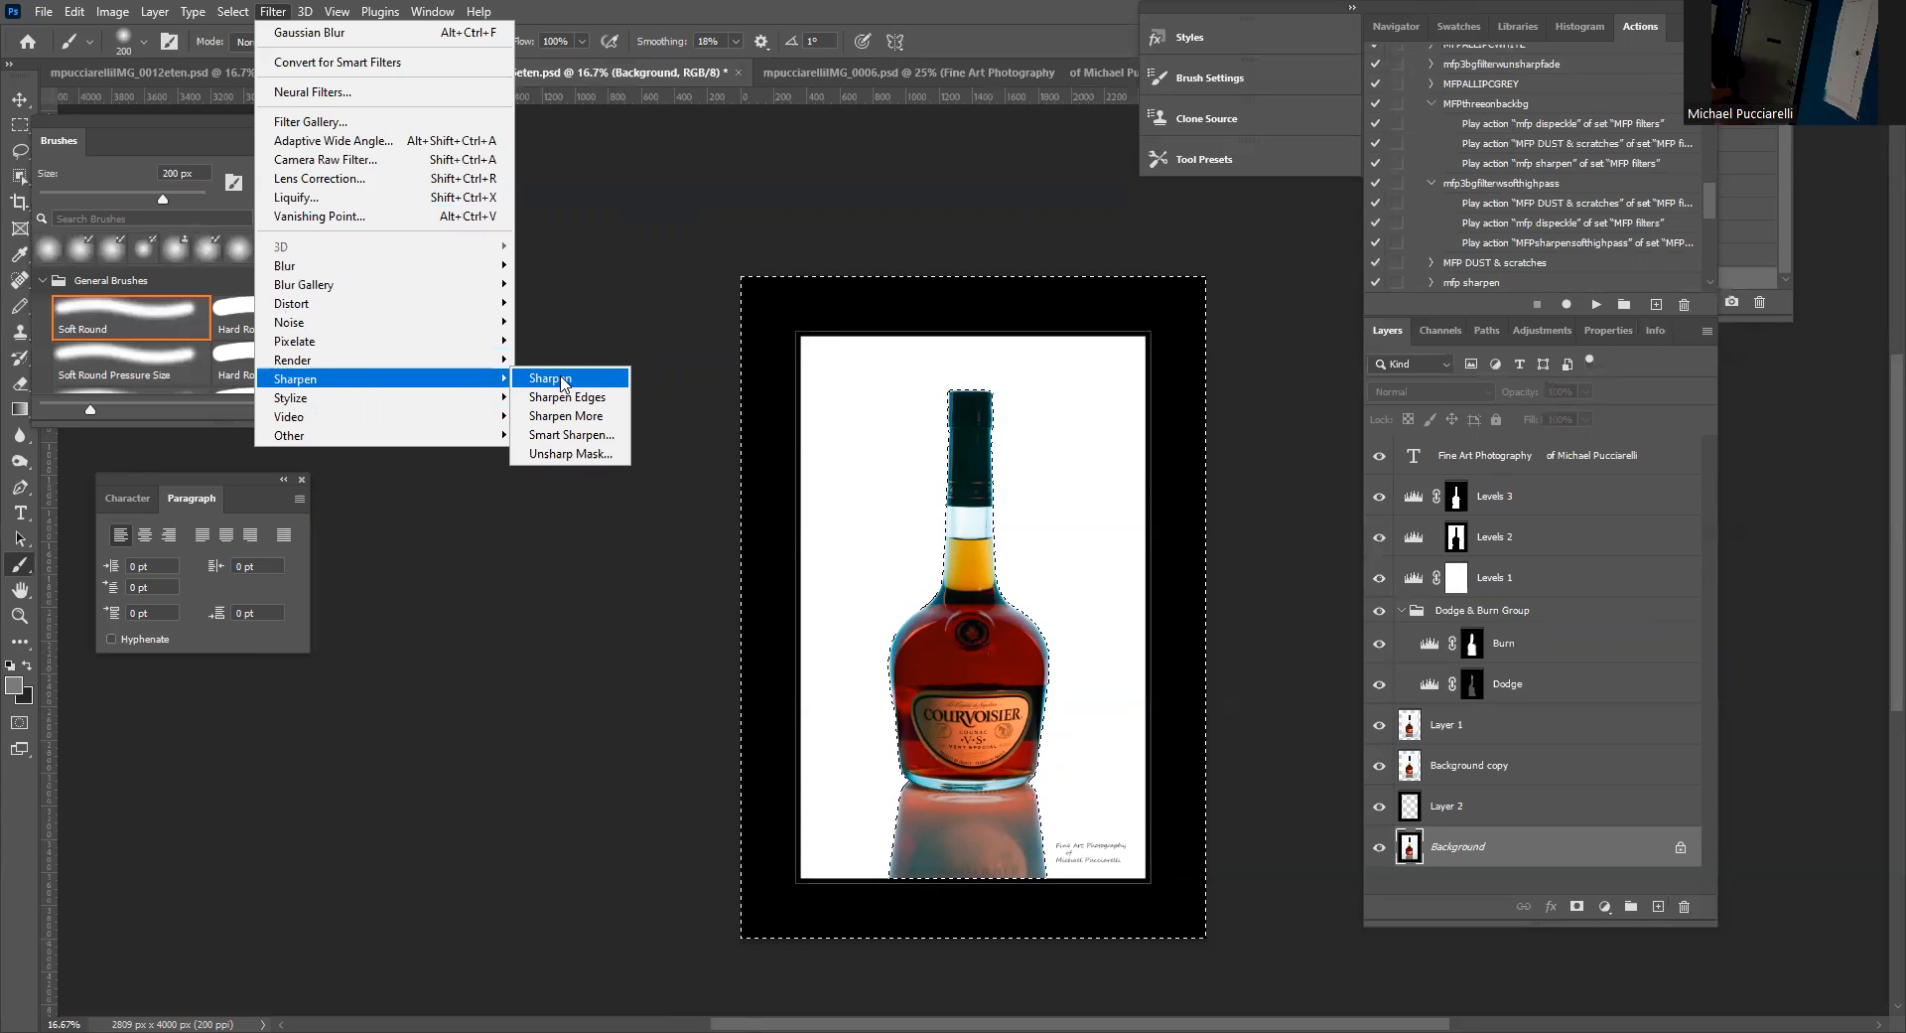
{"action": "left_click", "coordinate": [571, 454]}
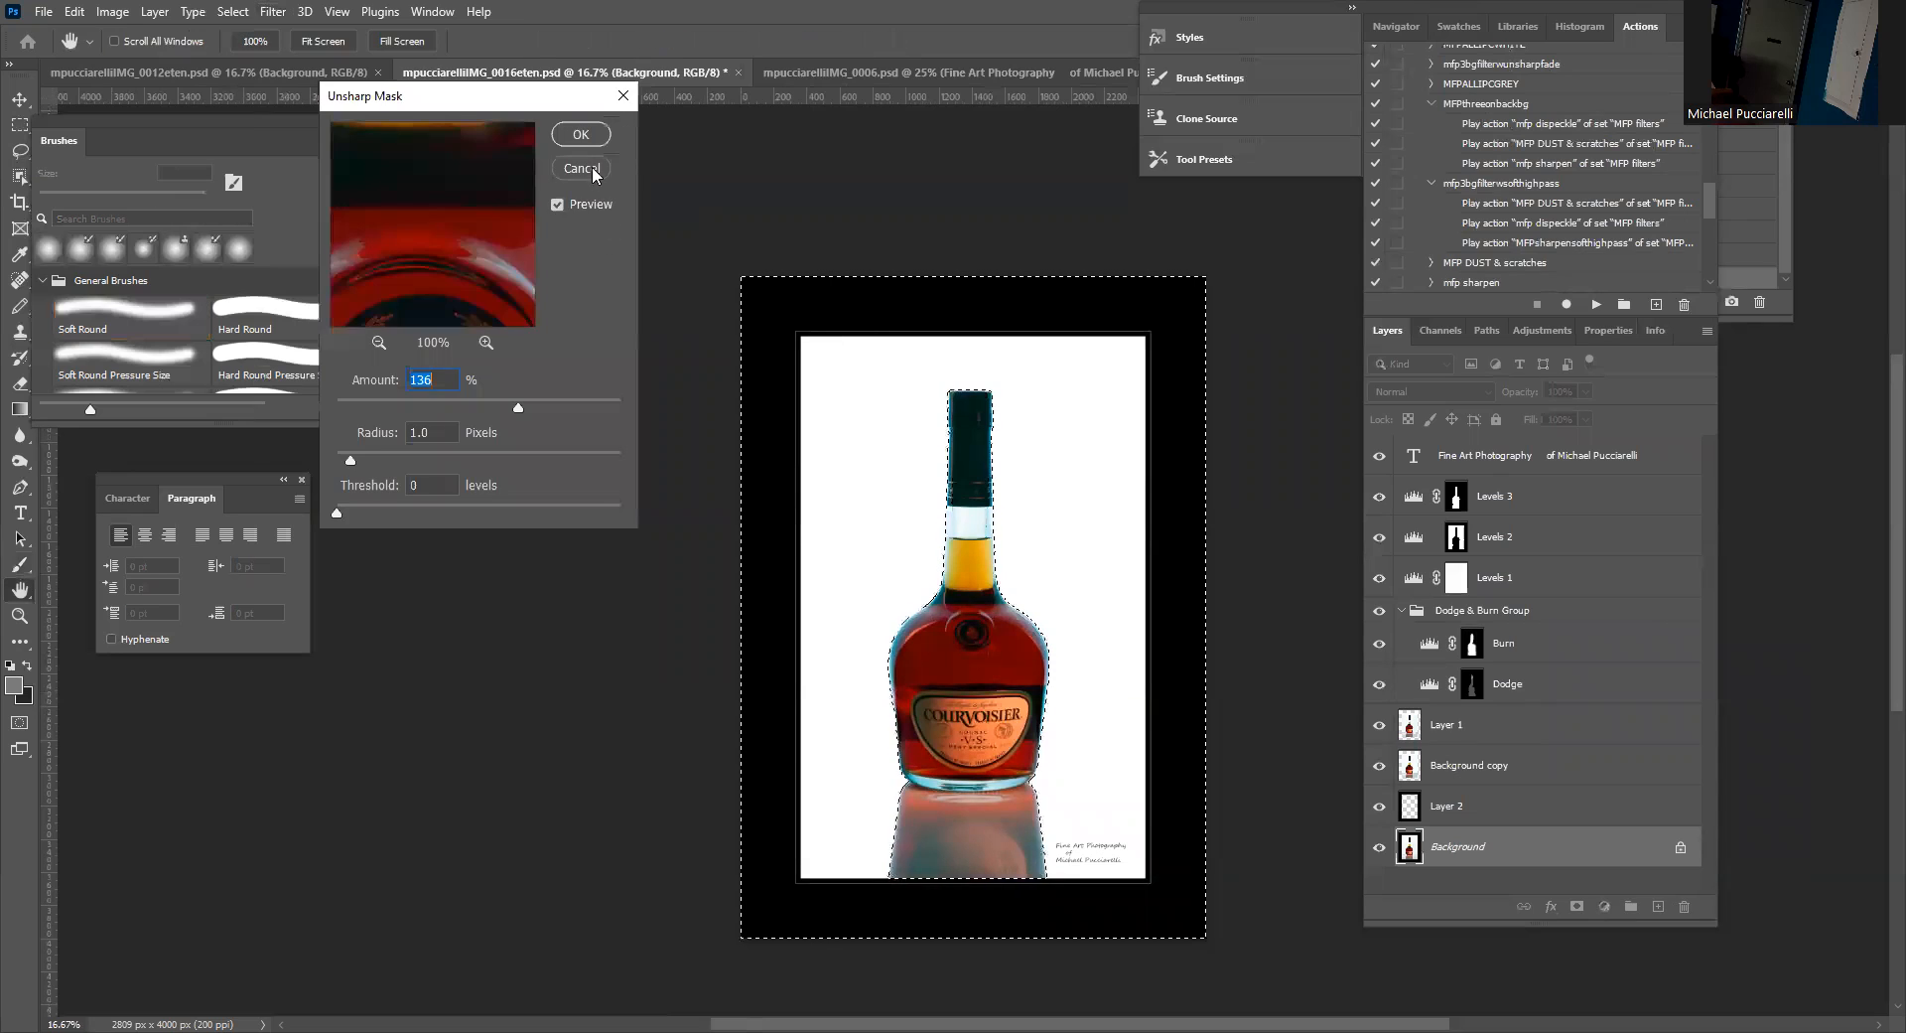
{"action": "left_click", "coordinate": [586, 150]}
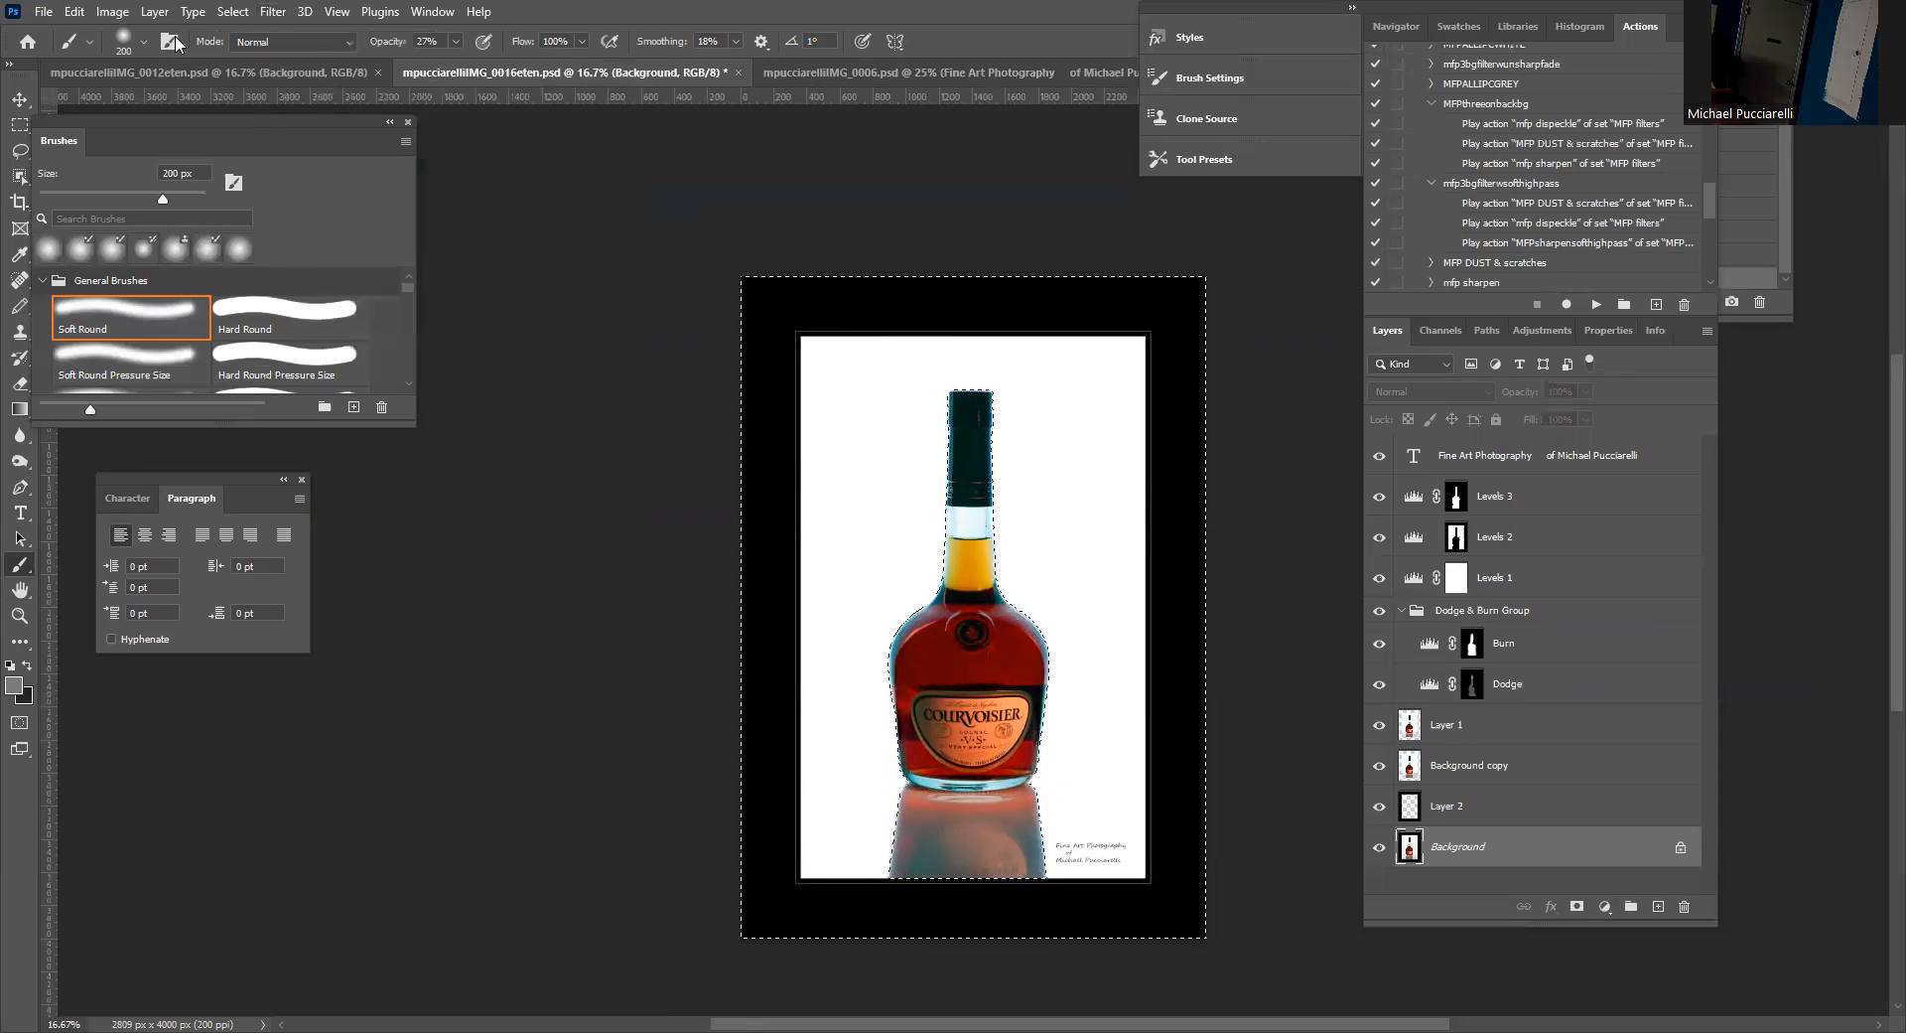
Enlarge the actions list, expand mfp3bgfilterwunsharpfade, and select its nested mfpUnsharpmaskwFADE step.
{"action": "left_click", "coordinate": [72, 12]}
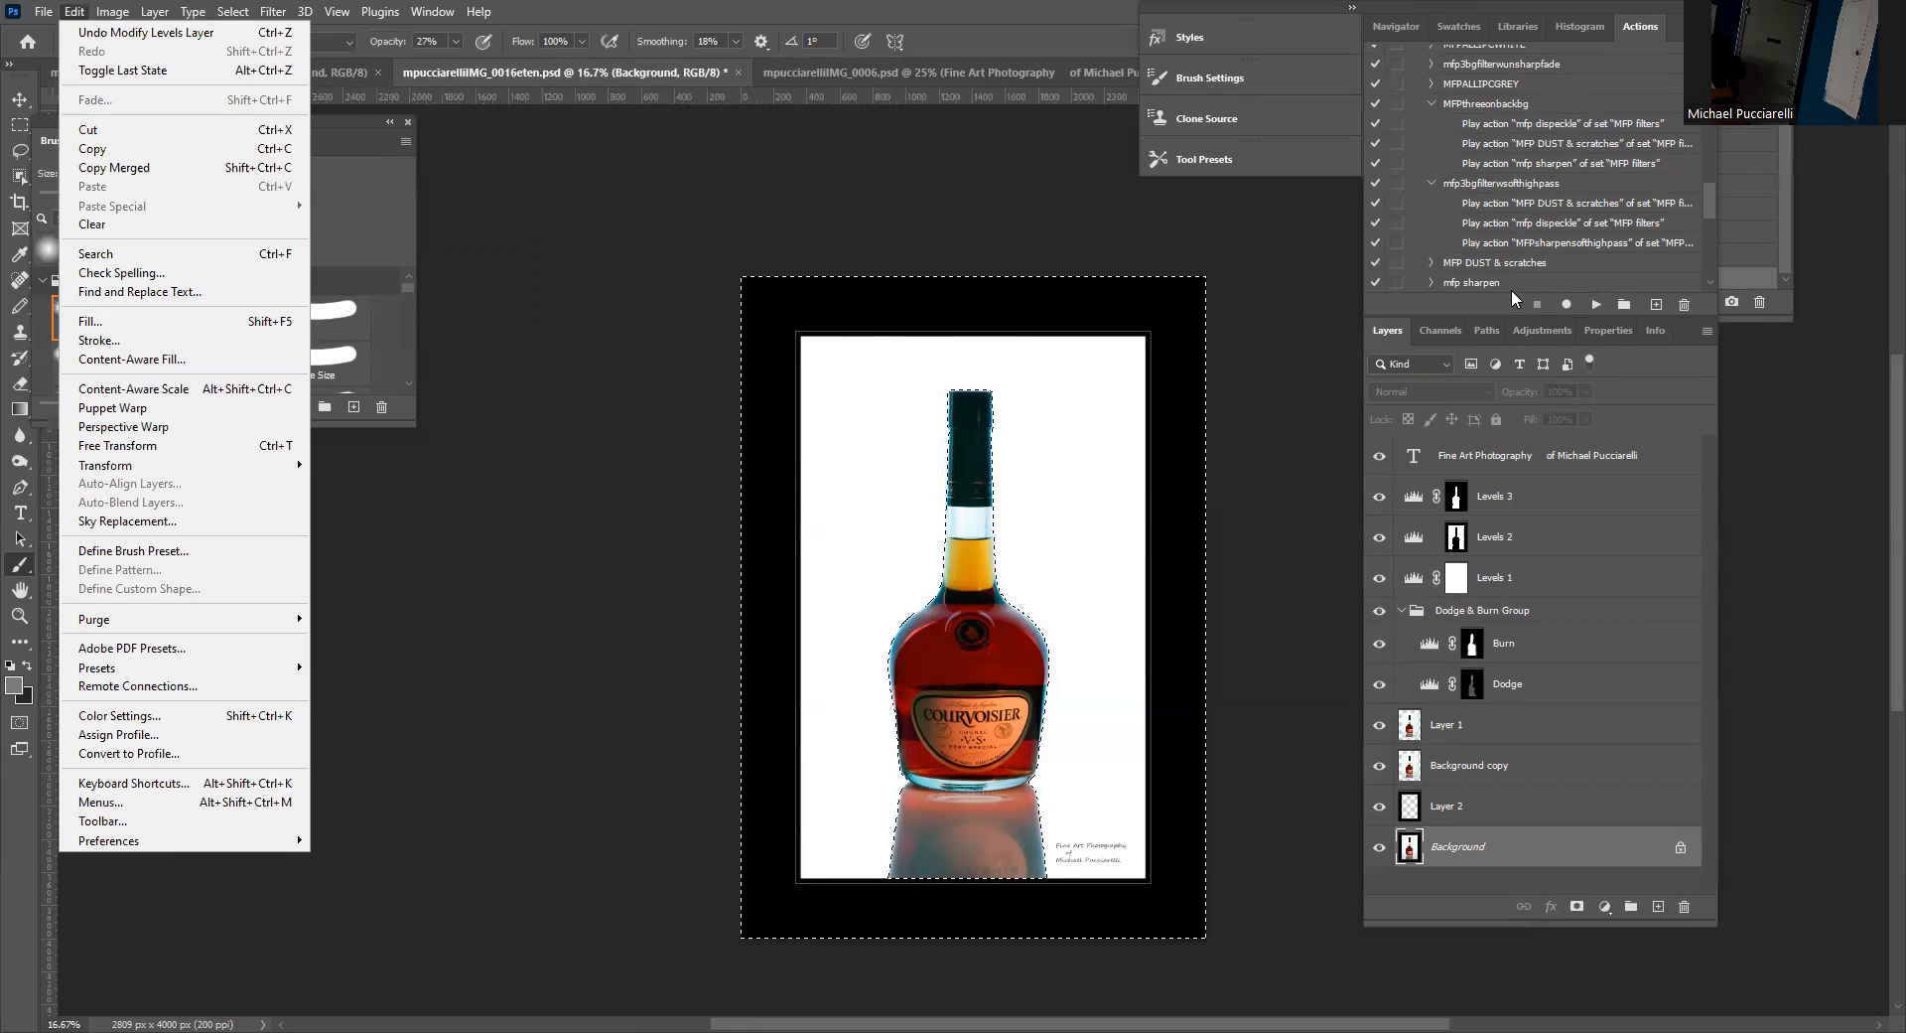
{"action": "left_click_drag", "start_coordinate": [1714, 189], "coordinate": [1711, 263]}
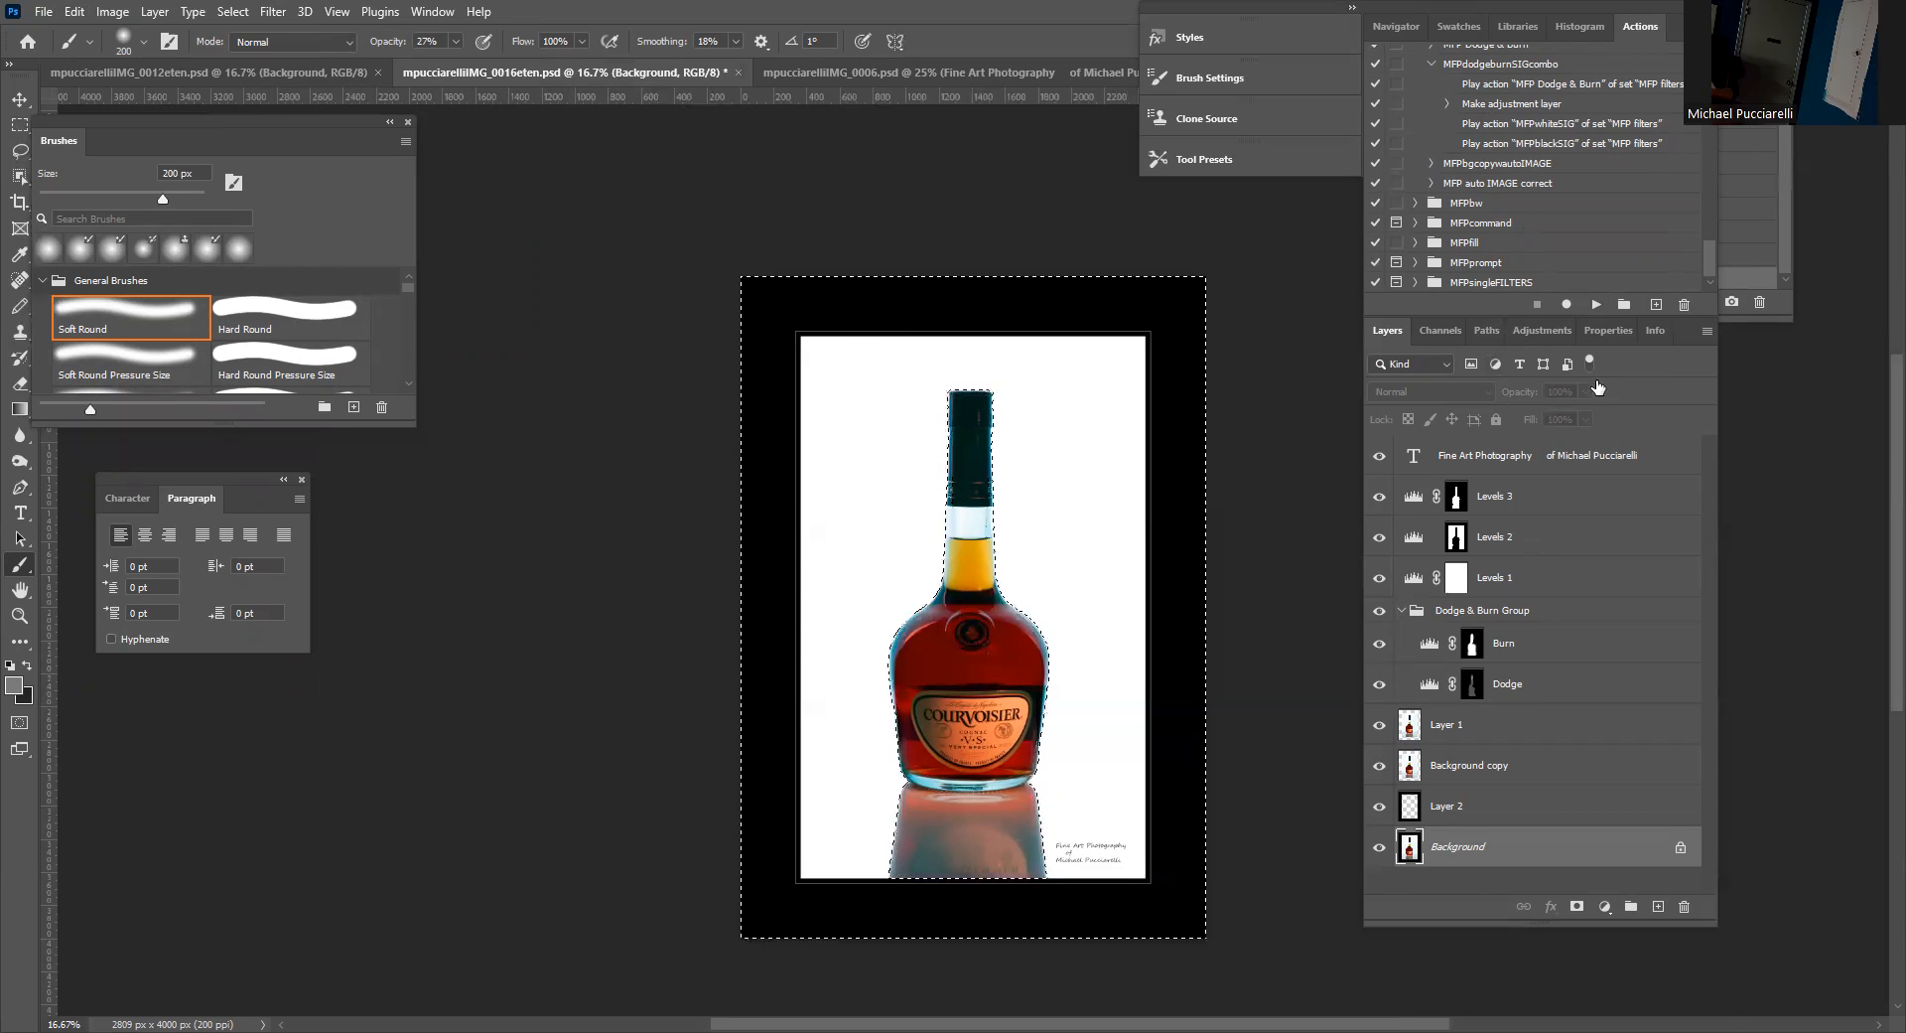
{"action": "scroll", "coordinate": [1537, 294], "scroll_direction": "up", "scroll_amount": 2}
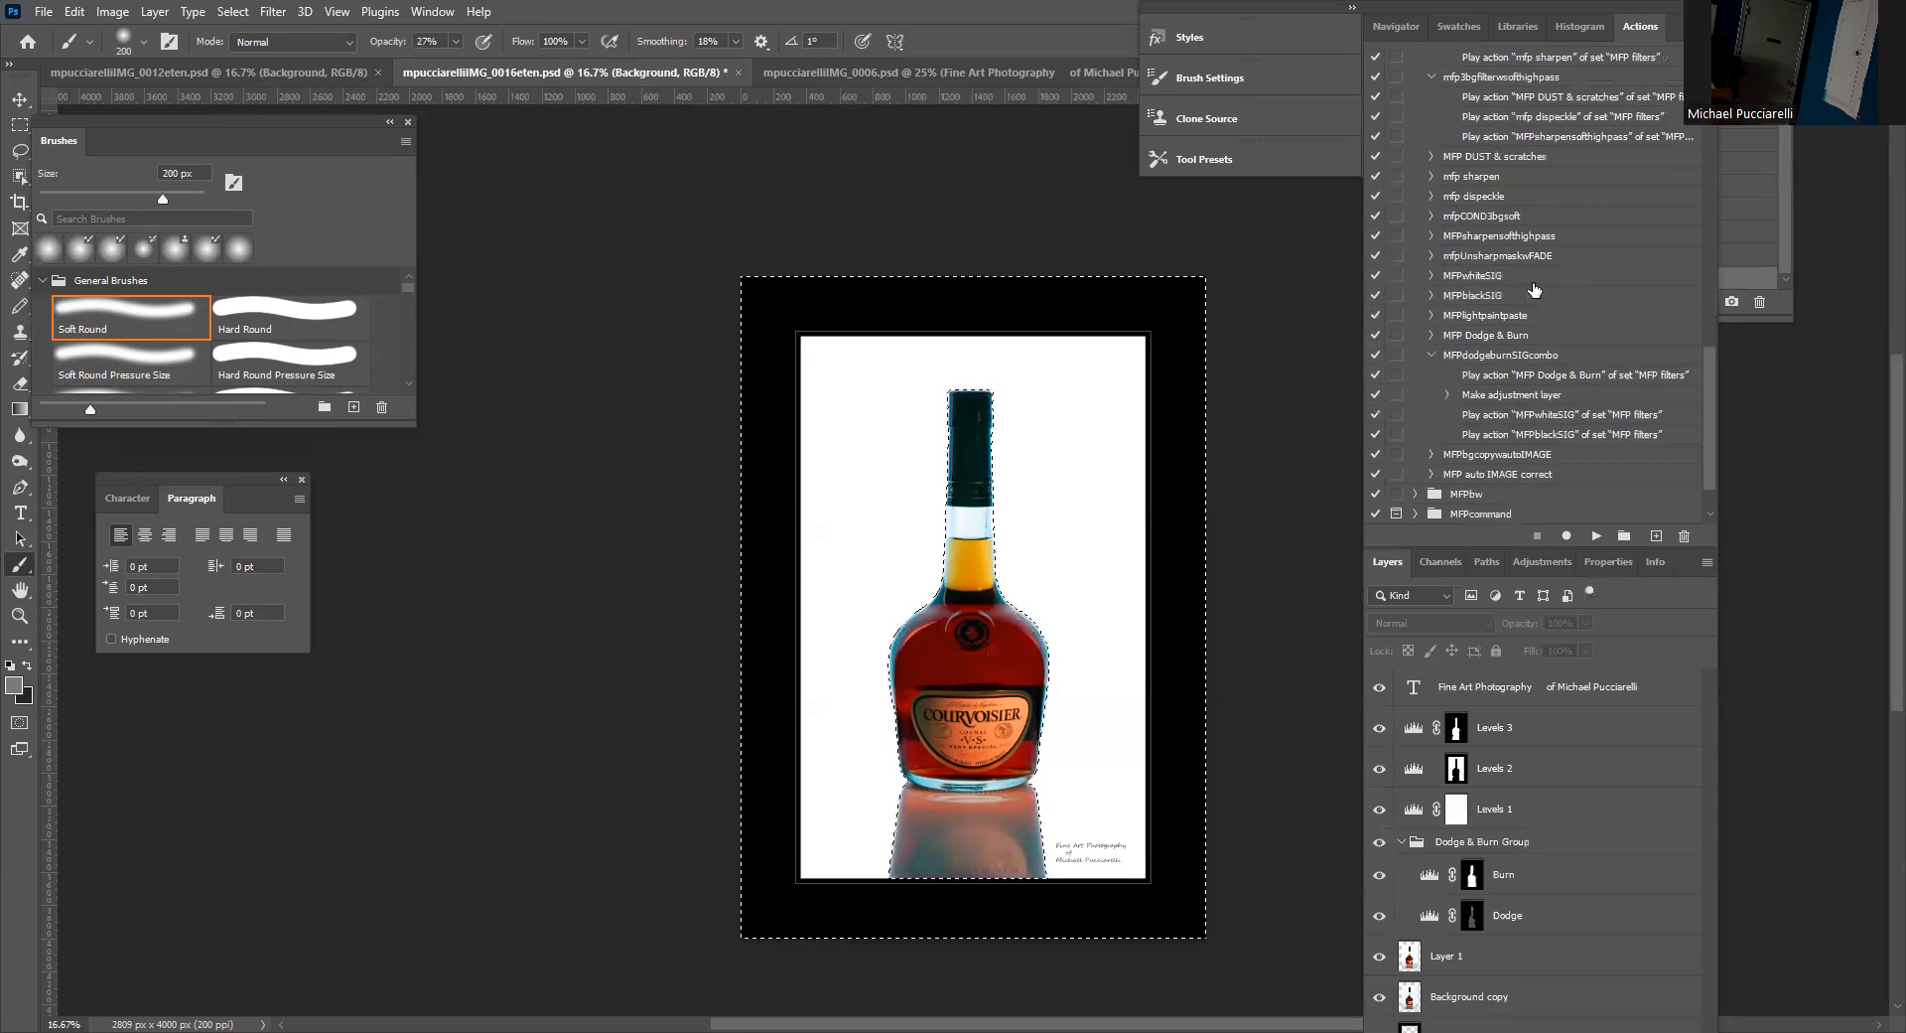
{"action": "scroll", "coordinate": [1535, 290], "scroll_direction": "up", "scroll_amount": 1}
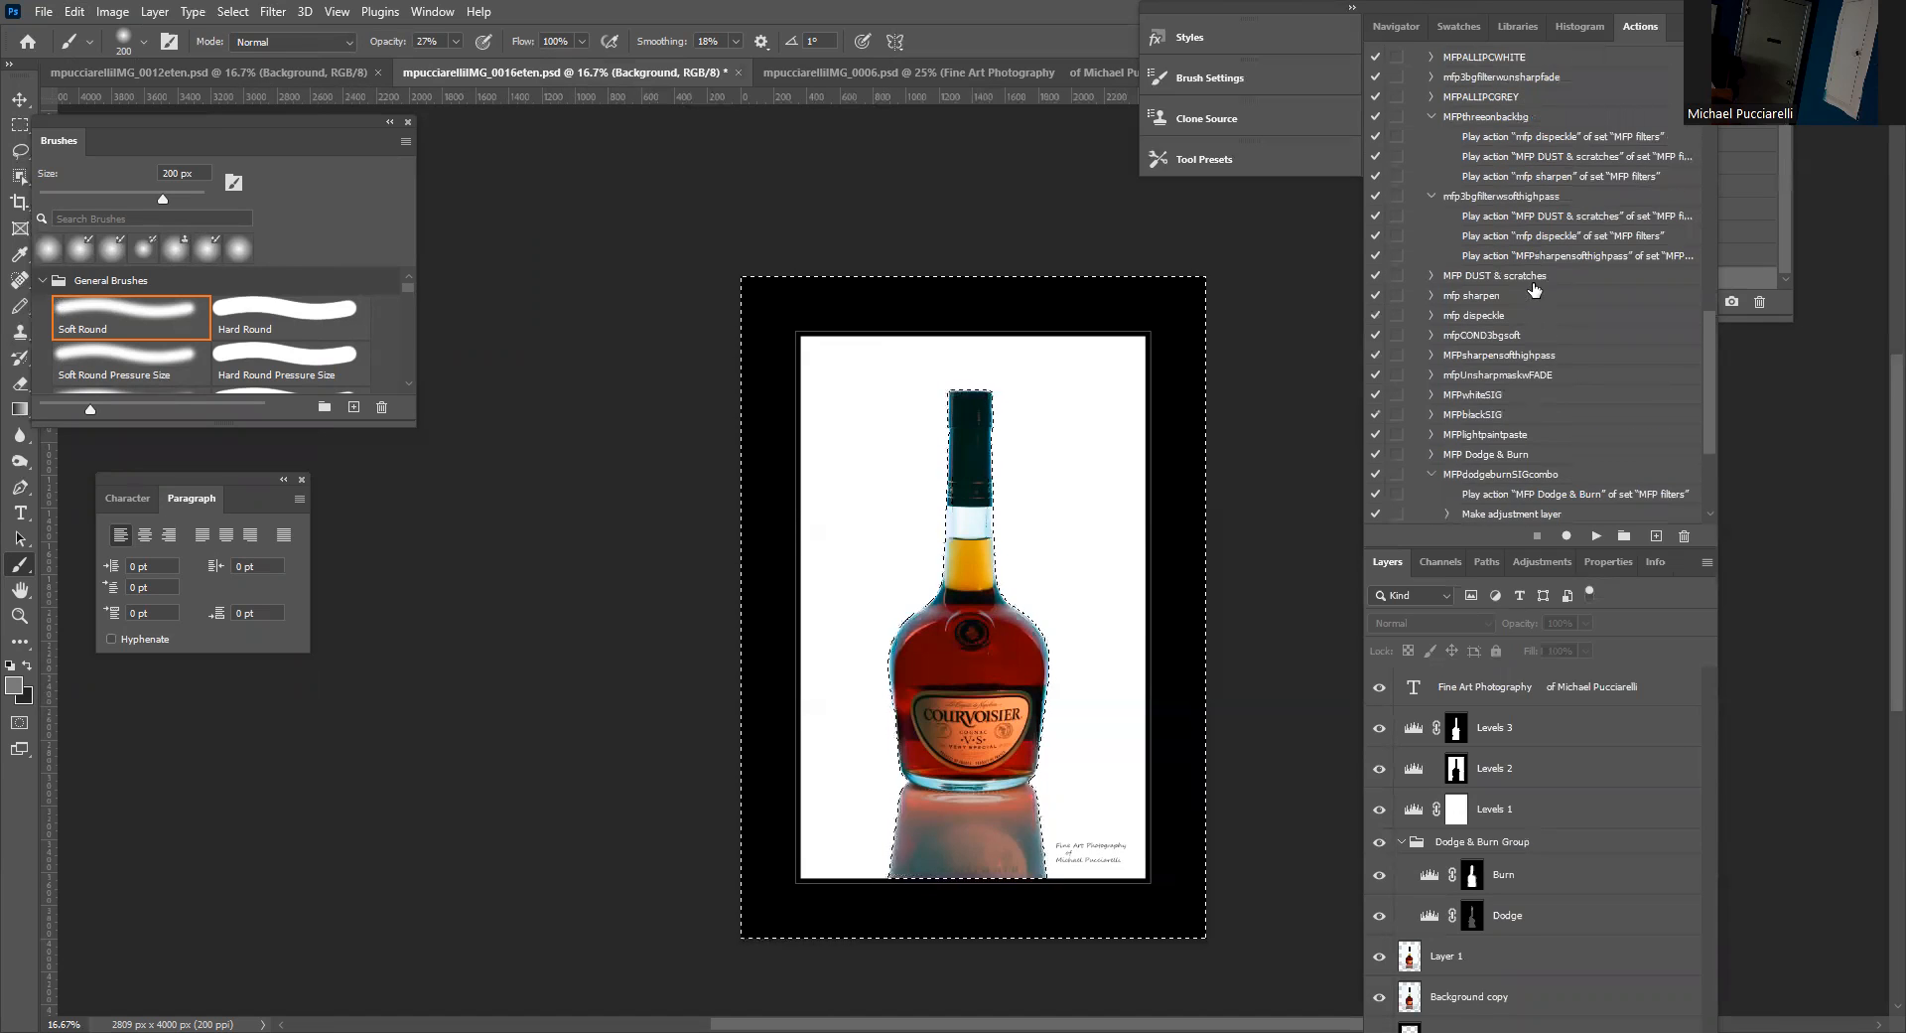
{"action": "scroll", "coordinate": [1534, 288], "scroll_direction": "up", "scroll_amount": 1}
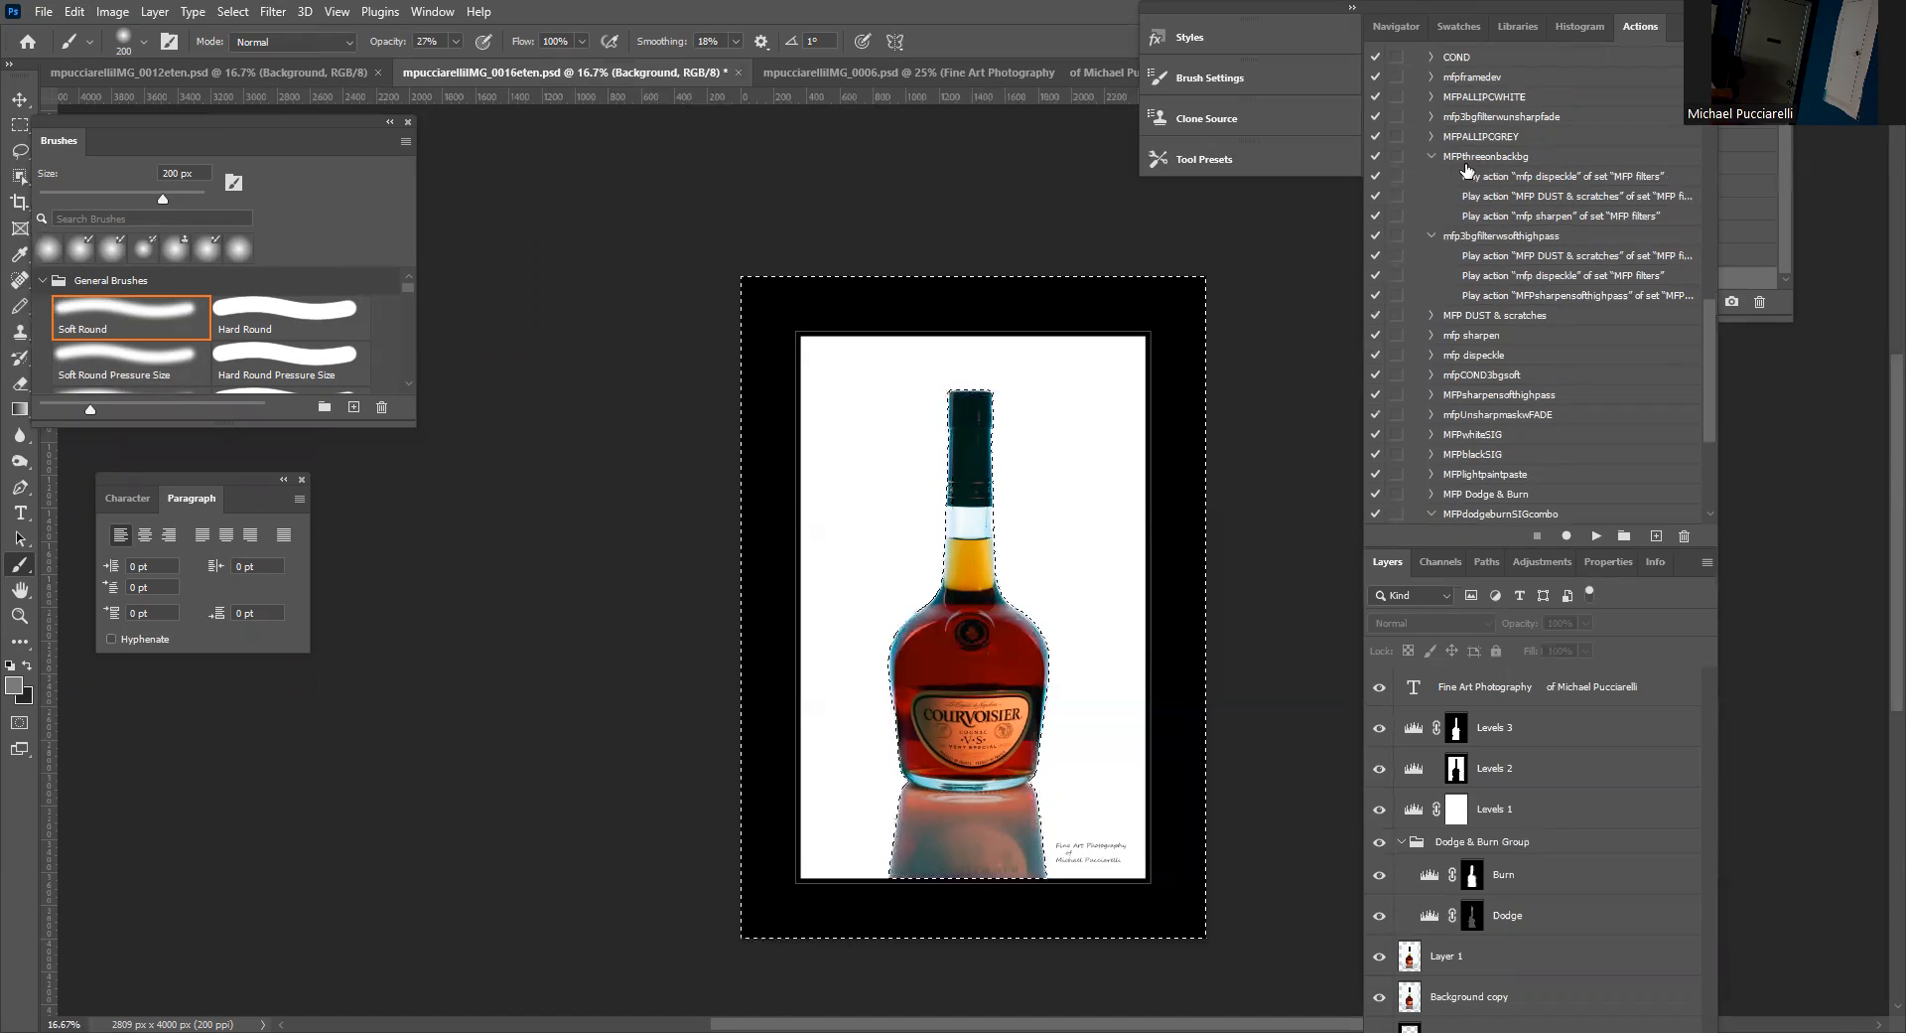
{"action": "left_click", "coordinate": [1431, 116]}
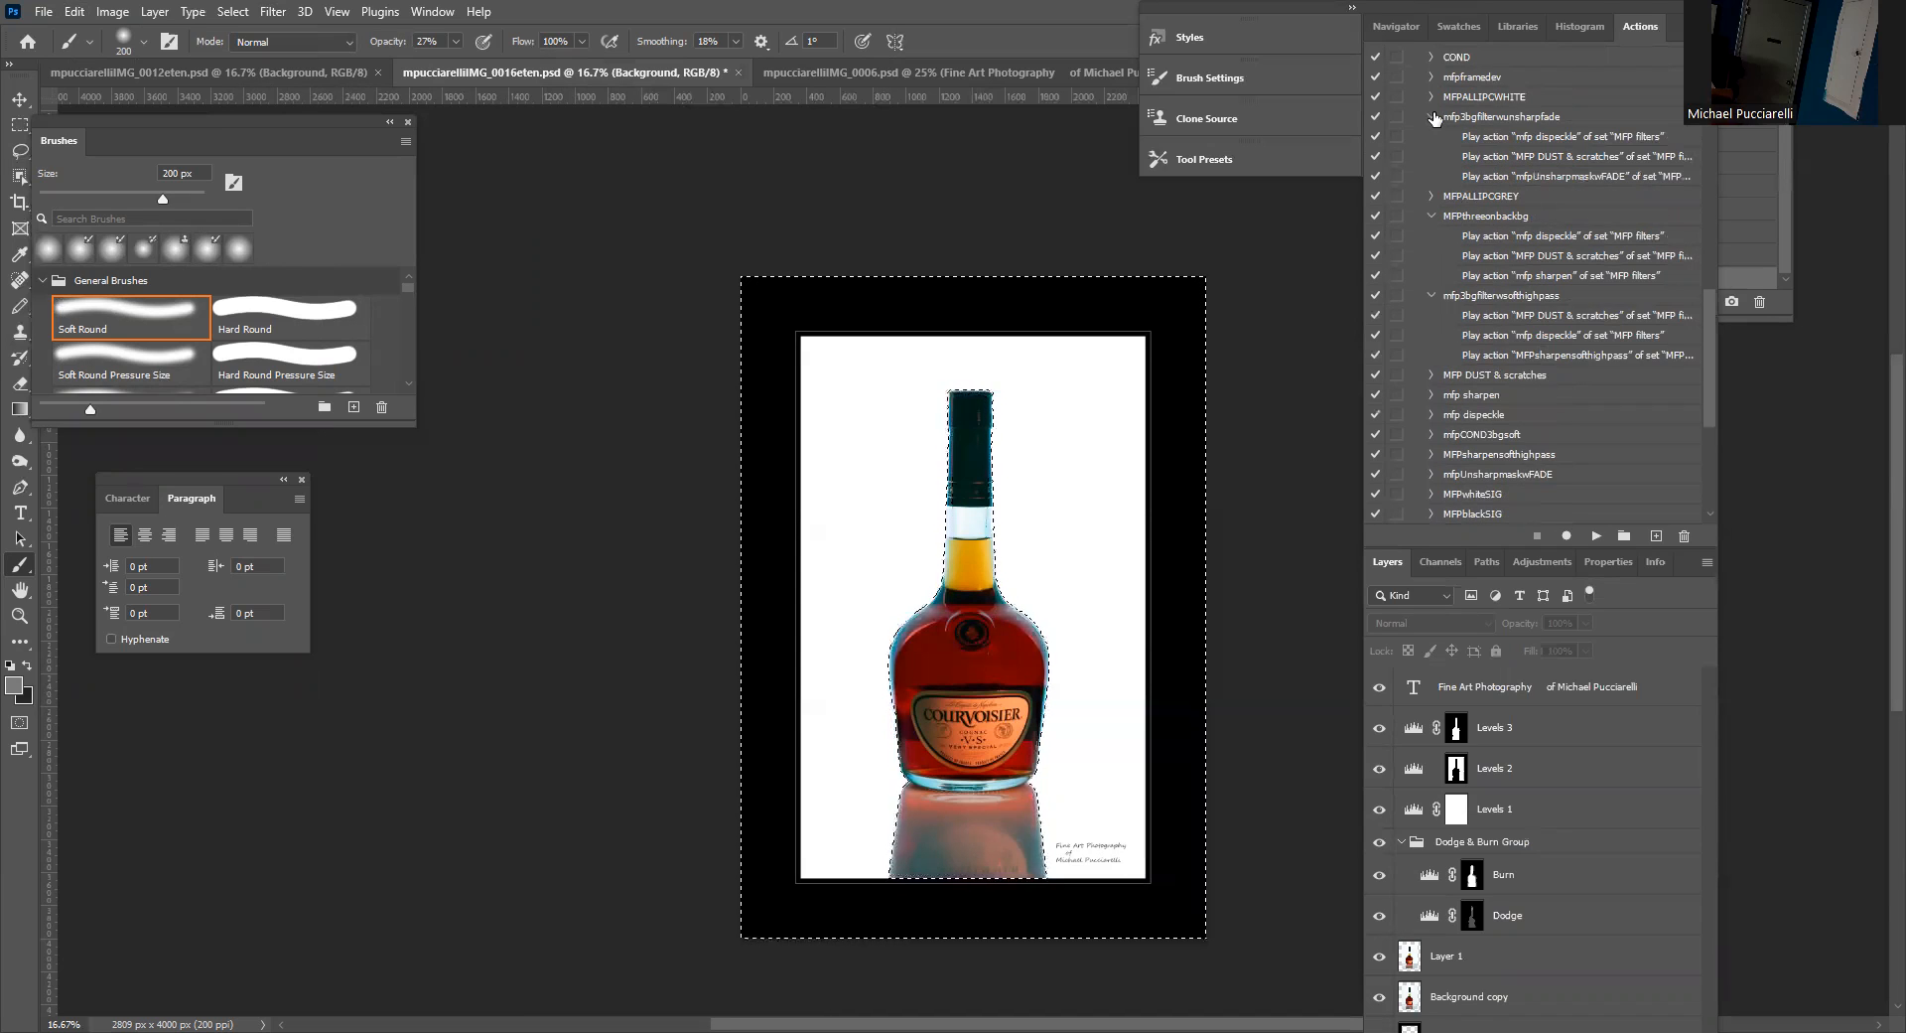
{"action": "left_click", "coordinate": [1570, 179]}
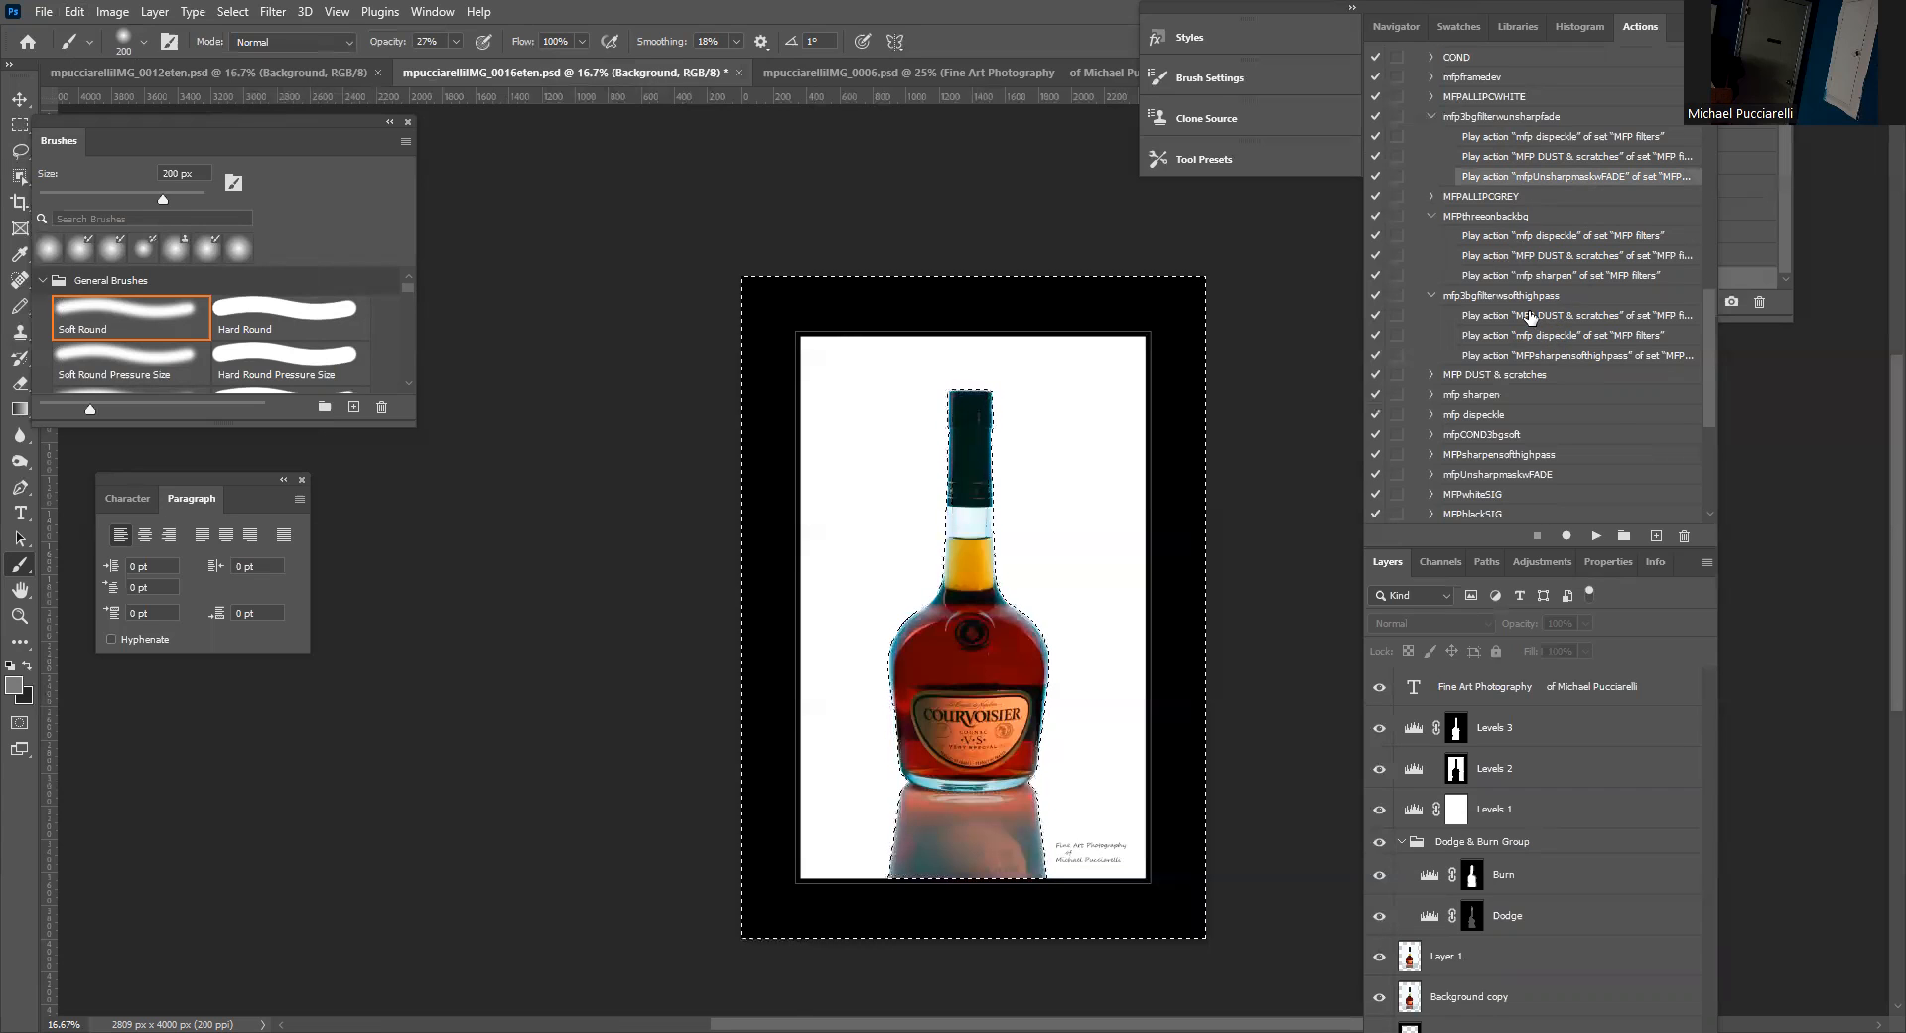
Expand the mfpUnsharpmaskwFADE action in the MFP filters set and run it on the Background layer.
{"action": "scroll", "coordinate": [1529, 315], "scroll_direction": "up", "scroll_amount": 5}
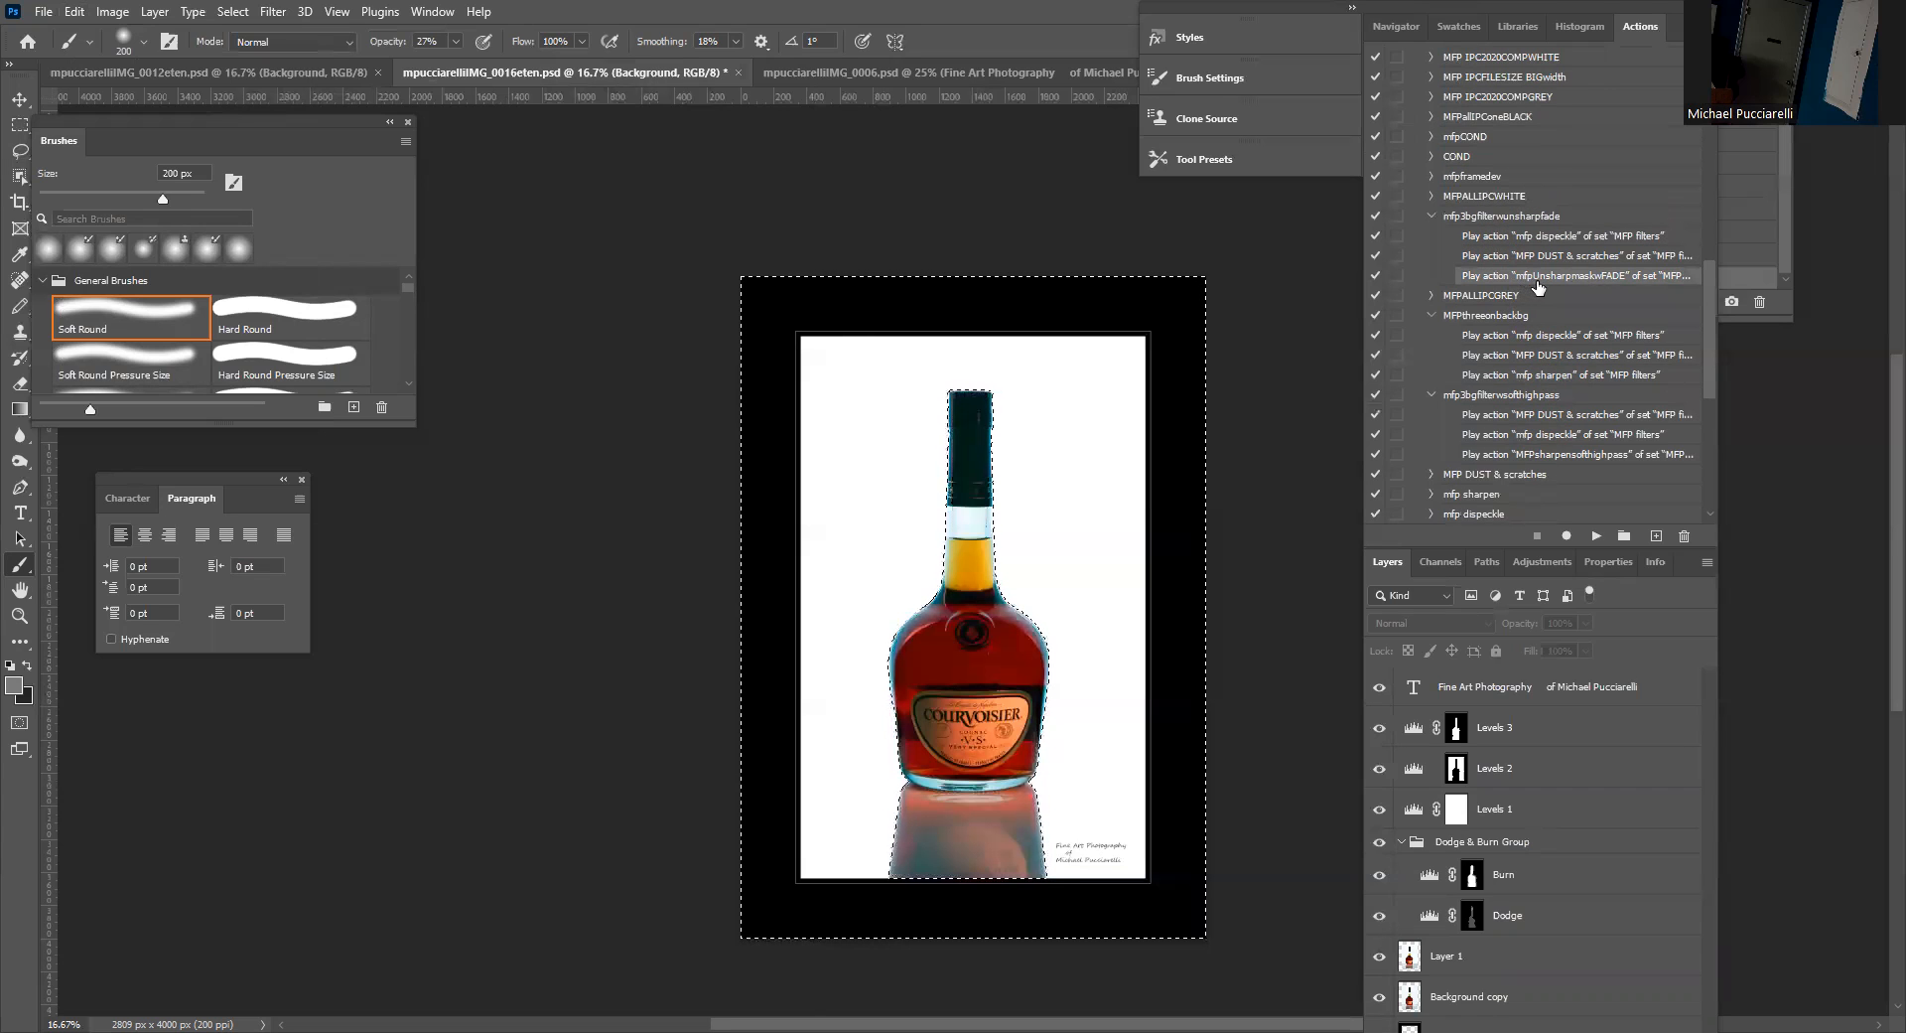
{"action": "scroll", "coordinate": [1531, 298], "scroll_direction": "down", "scroll_amount": 1}
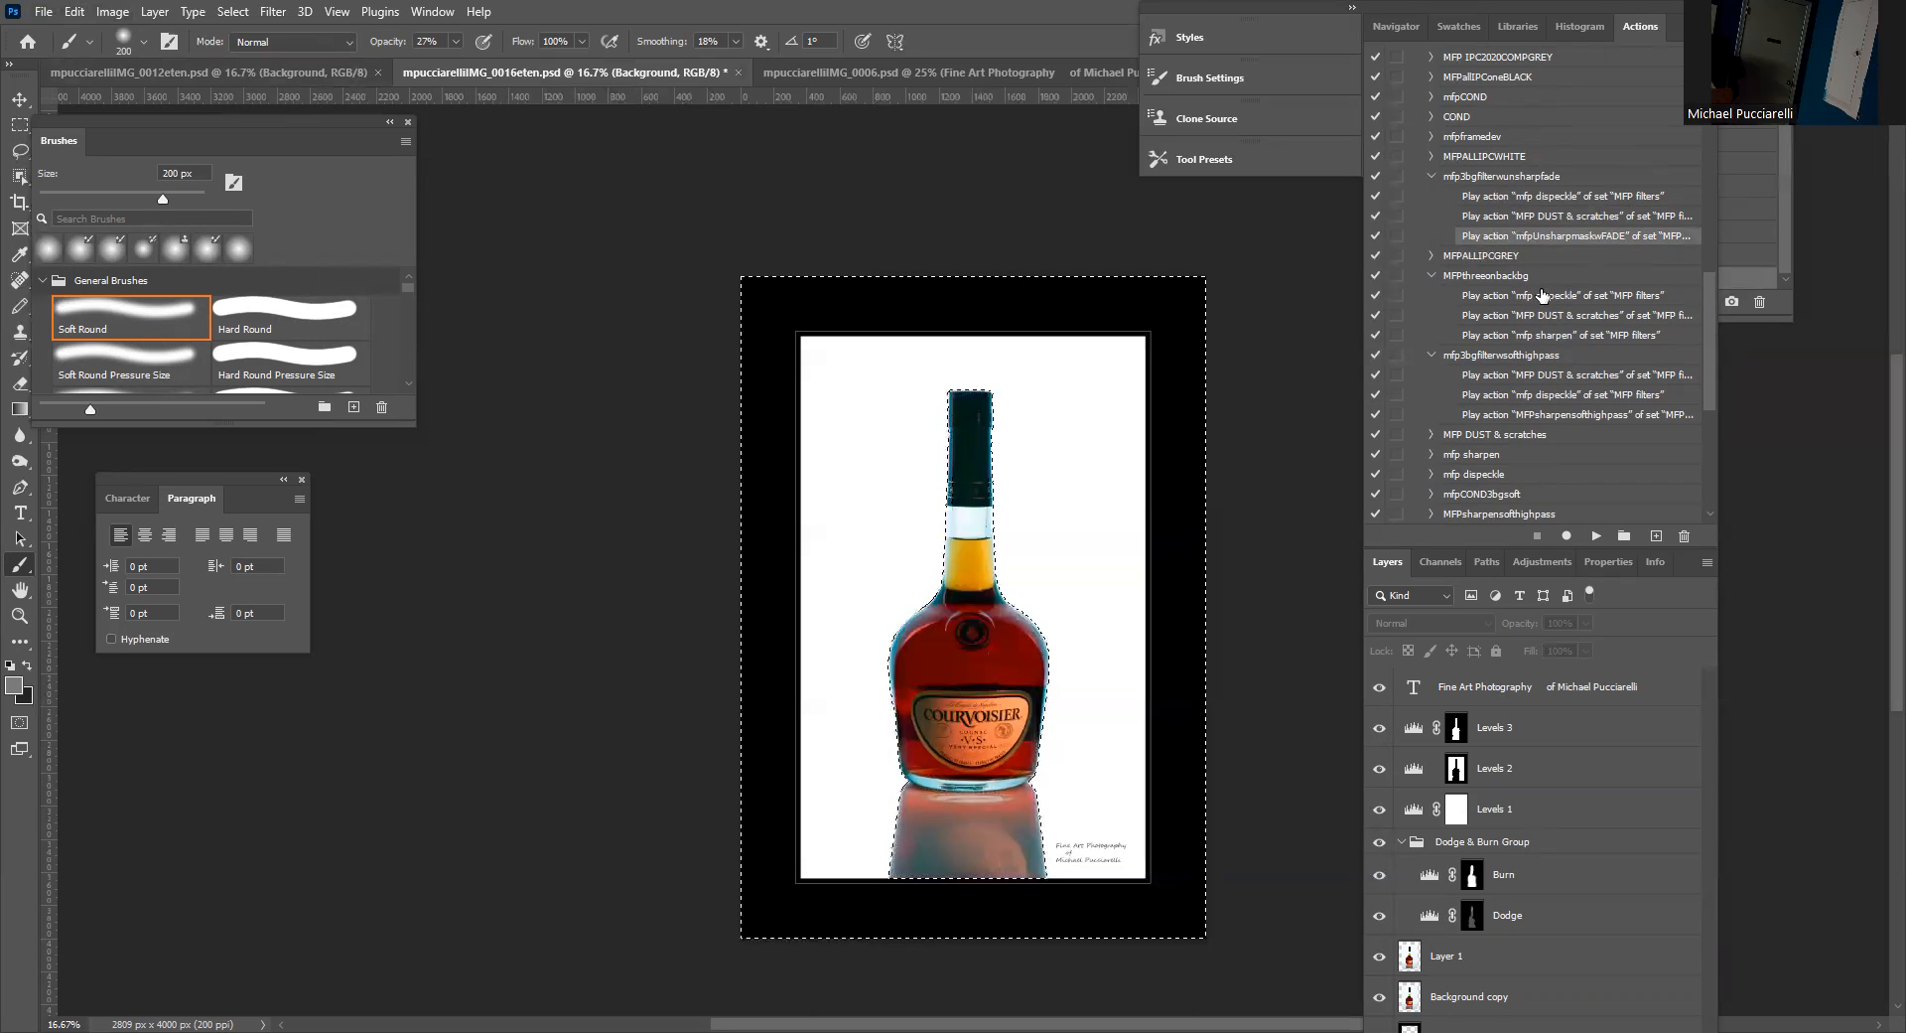
{"action": "scroll", "coordinate": [1539, 293], "scroll_direction": "down", "scroll_amount": 2}
{"action": "scroll", "coordinate": [1524, 318], "scroll_direction": "down", "scroll_amount": 5}
{"action": "scroll", "coordinate": [1507, 339], "scroll_direction": "down", "scroll_amount": 1}
{"action": "scroll", "coordinate": [1504, 349], "scroll_direction": "down", "scroll_amount": 6}
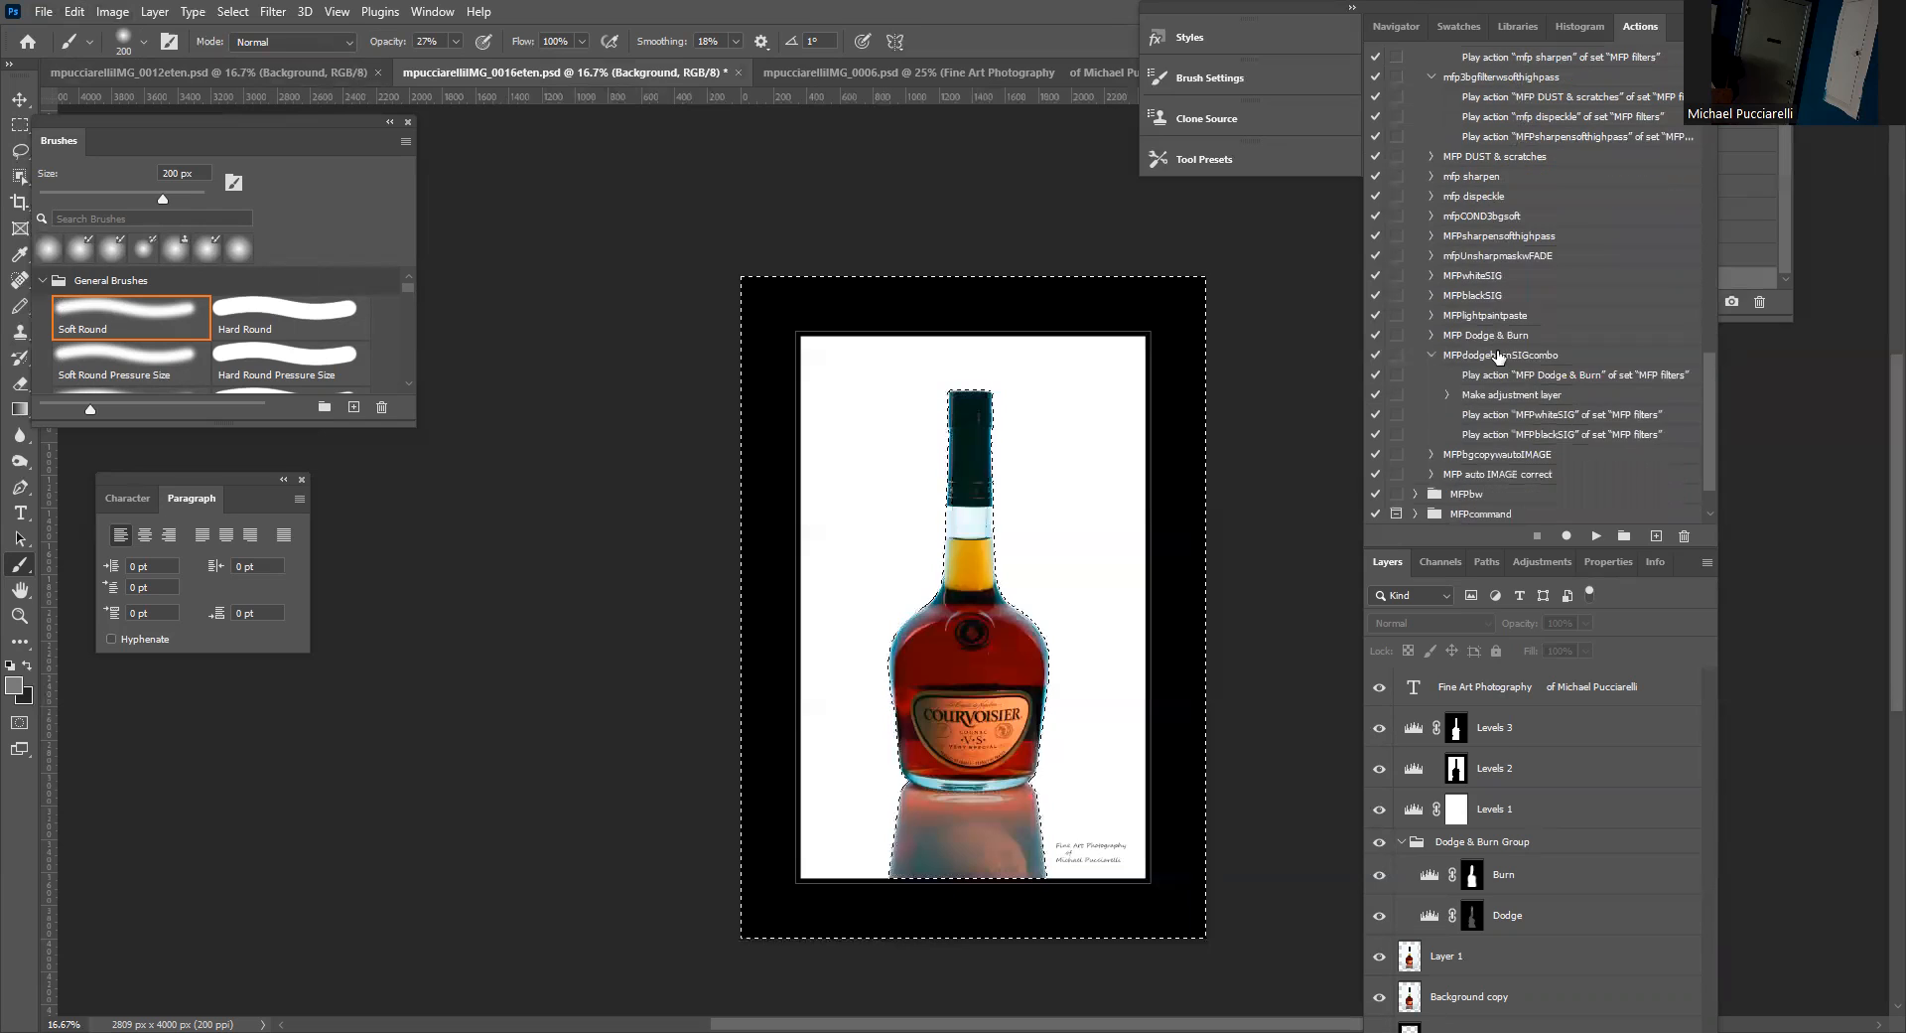
{"action": "scroll", "coordinate": [1504, 355], "scroll_direction": "up", "scroll_amount": 2}
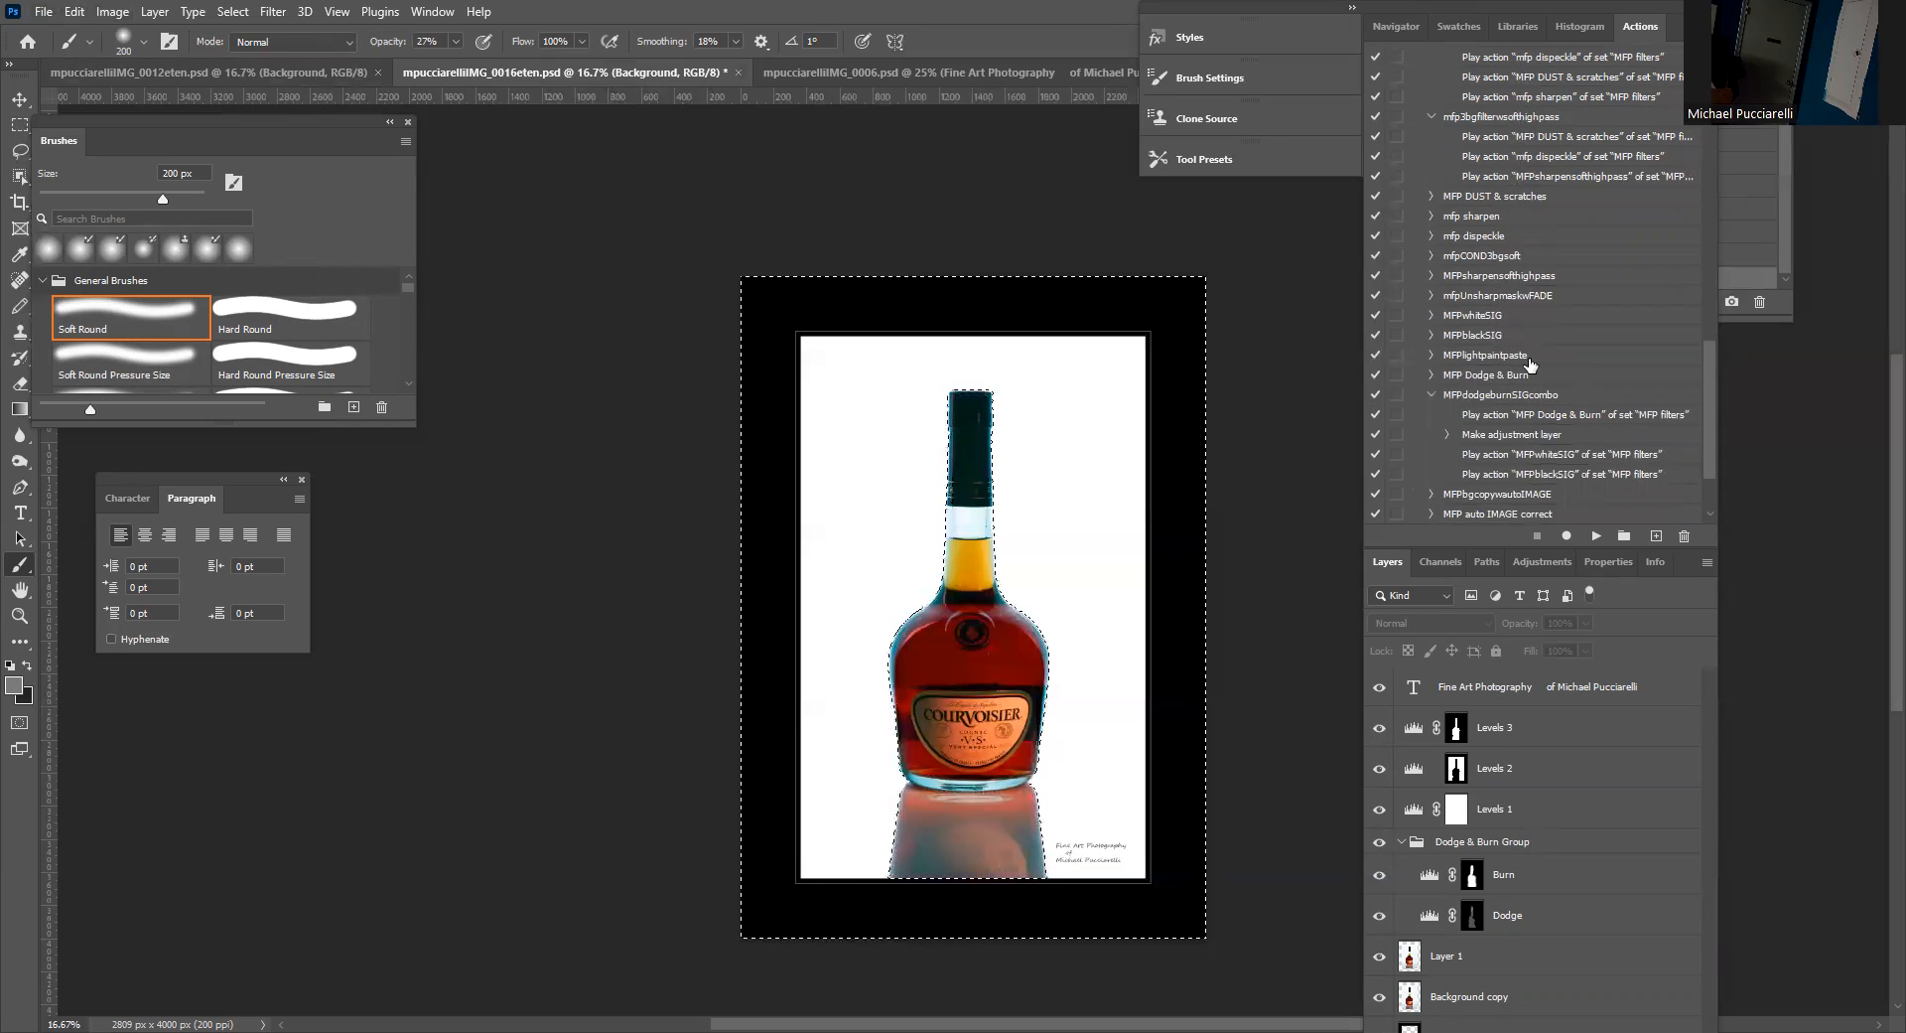
{"action": "left_click", "coordinate": [1431, 296]}
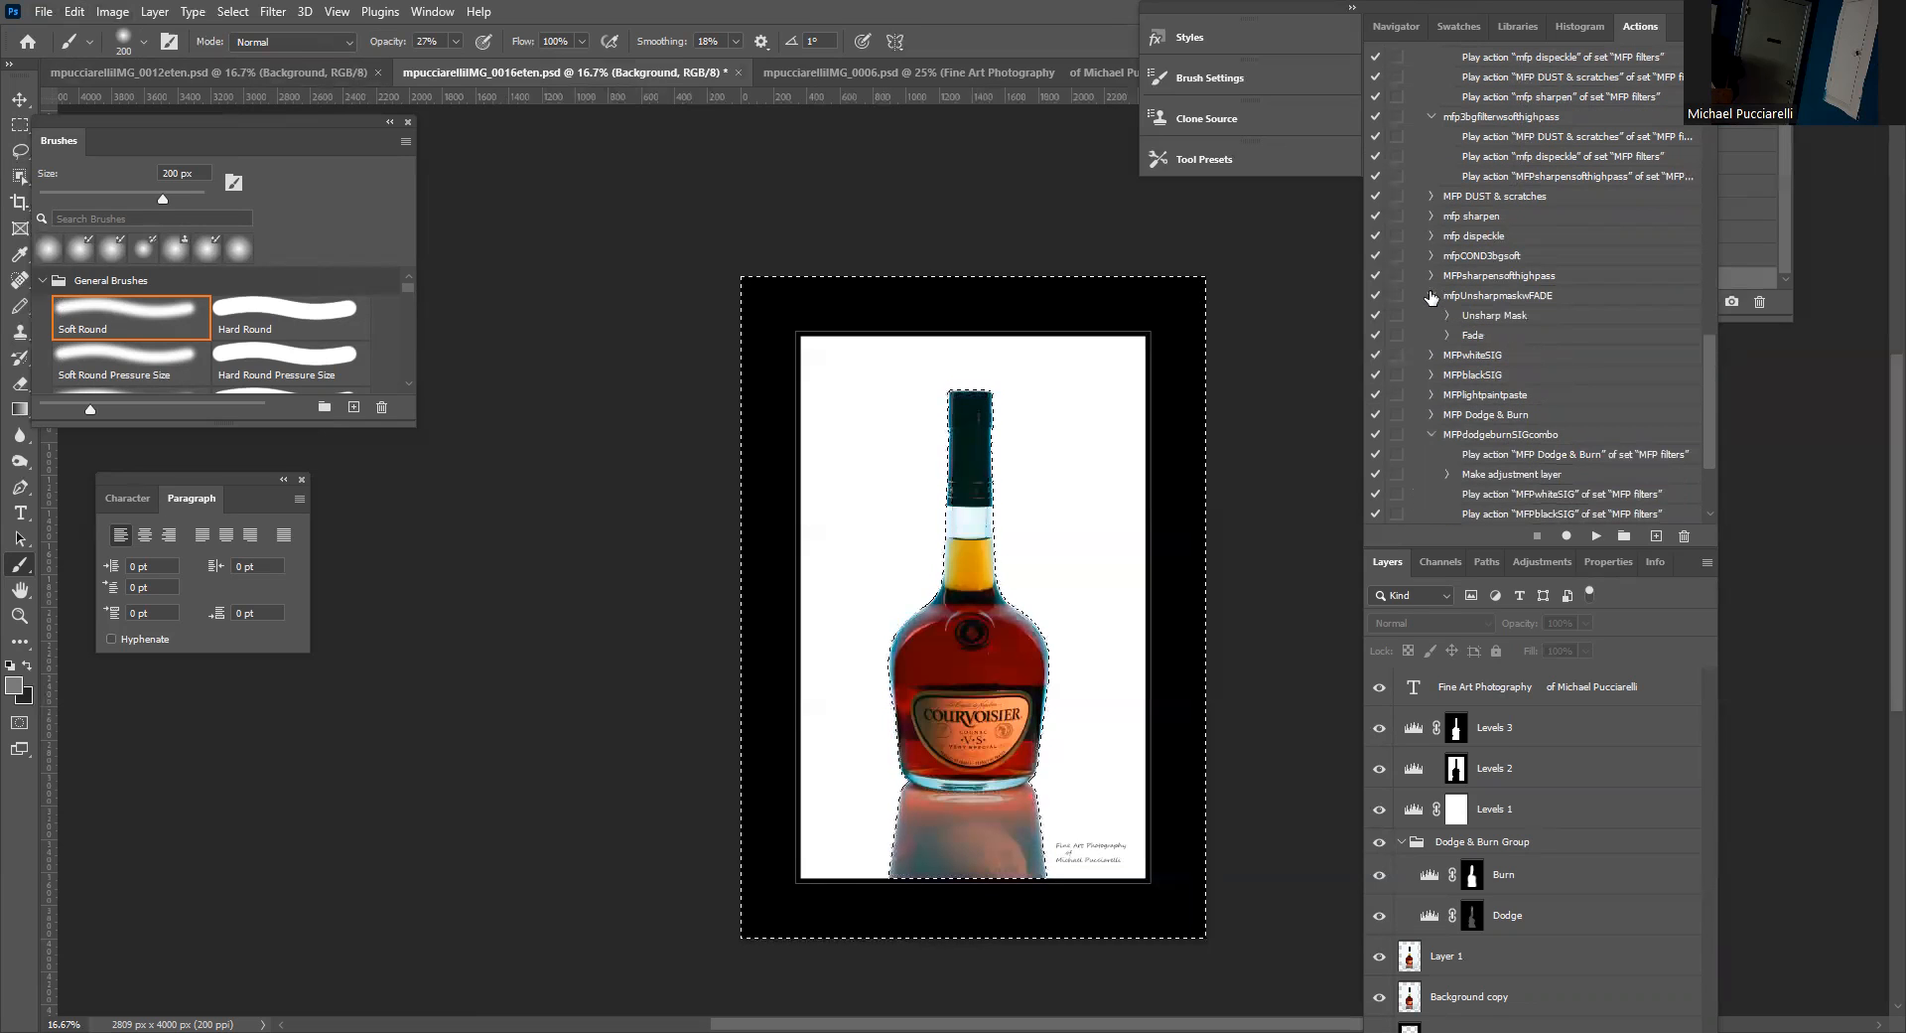
{"action": "left_click", "coordinate": [1479, 316]}
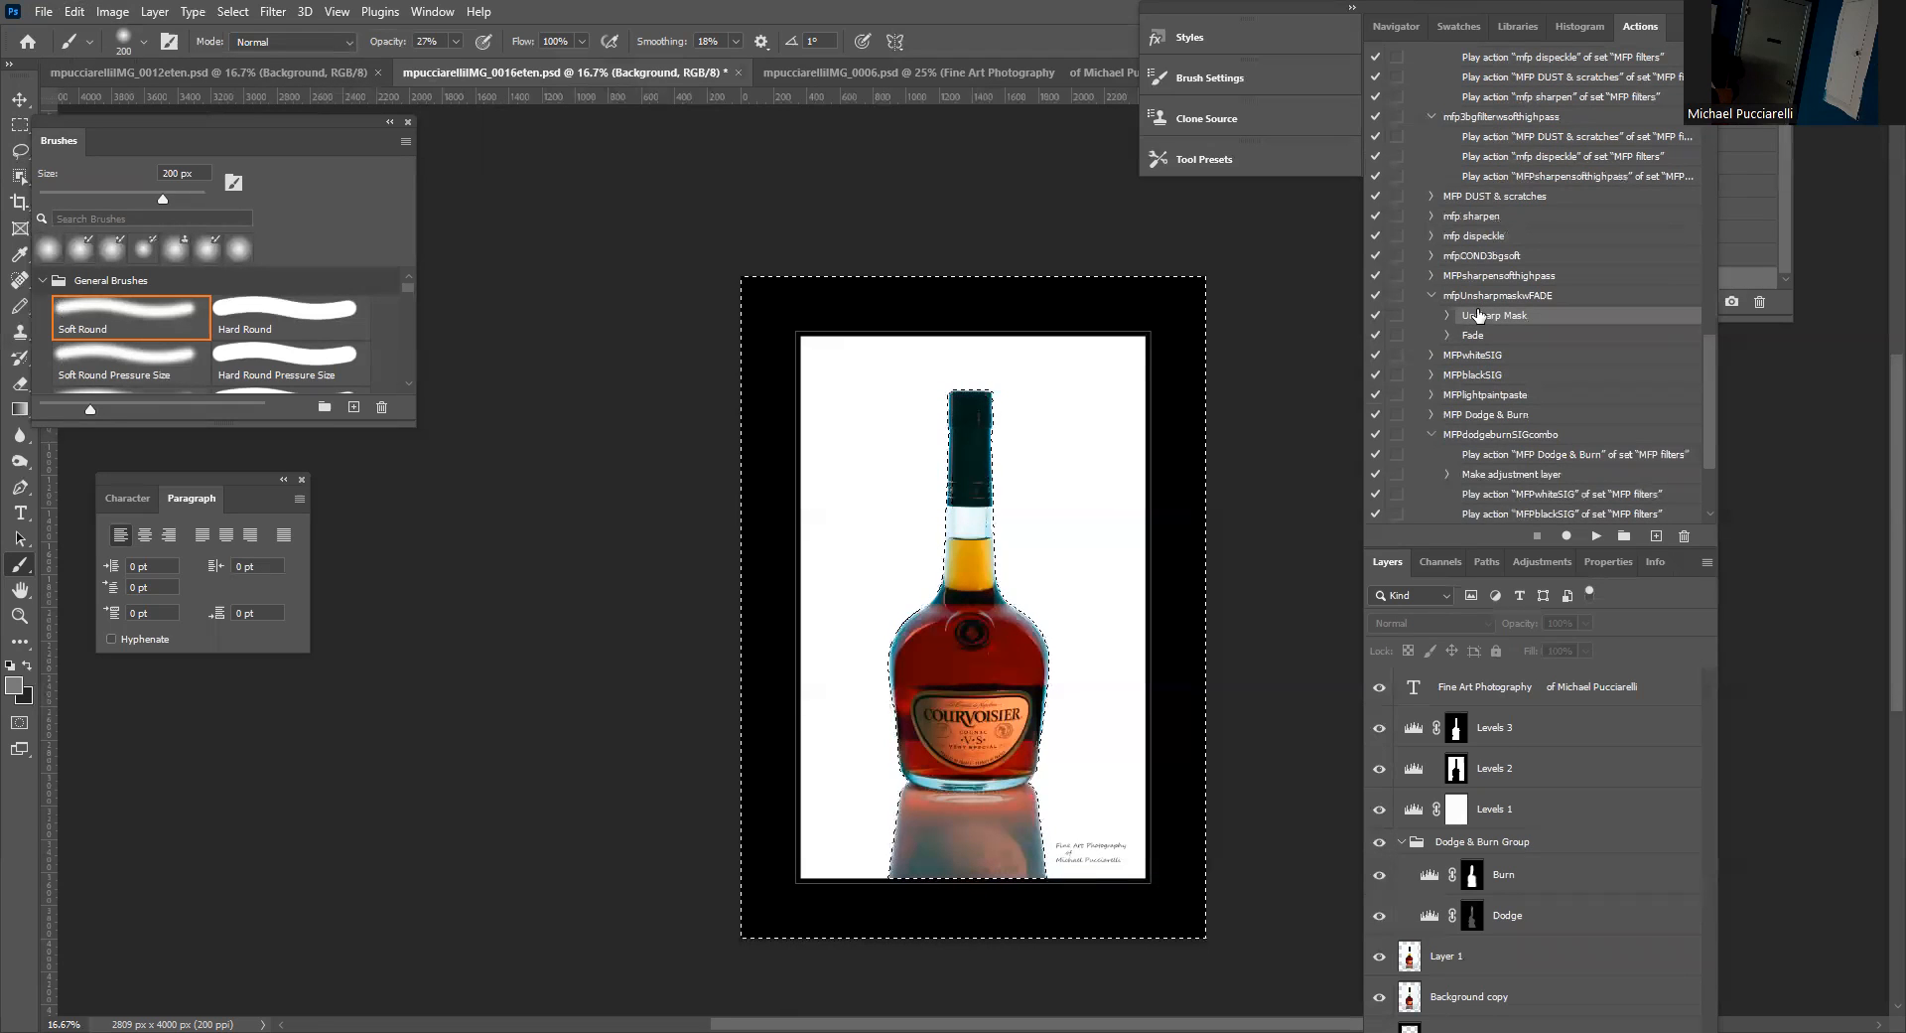
{"action": "left_click", "coordinate": [1479, 296]}
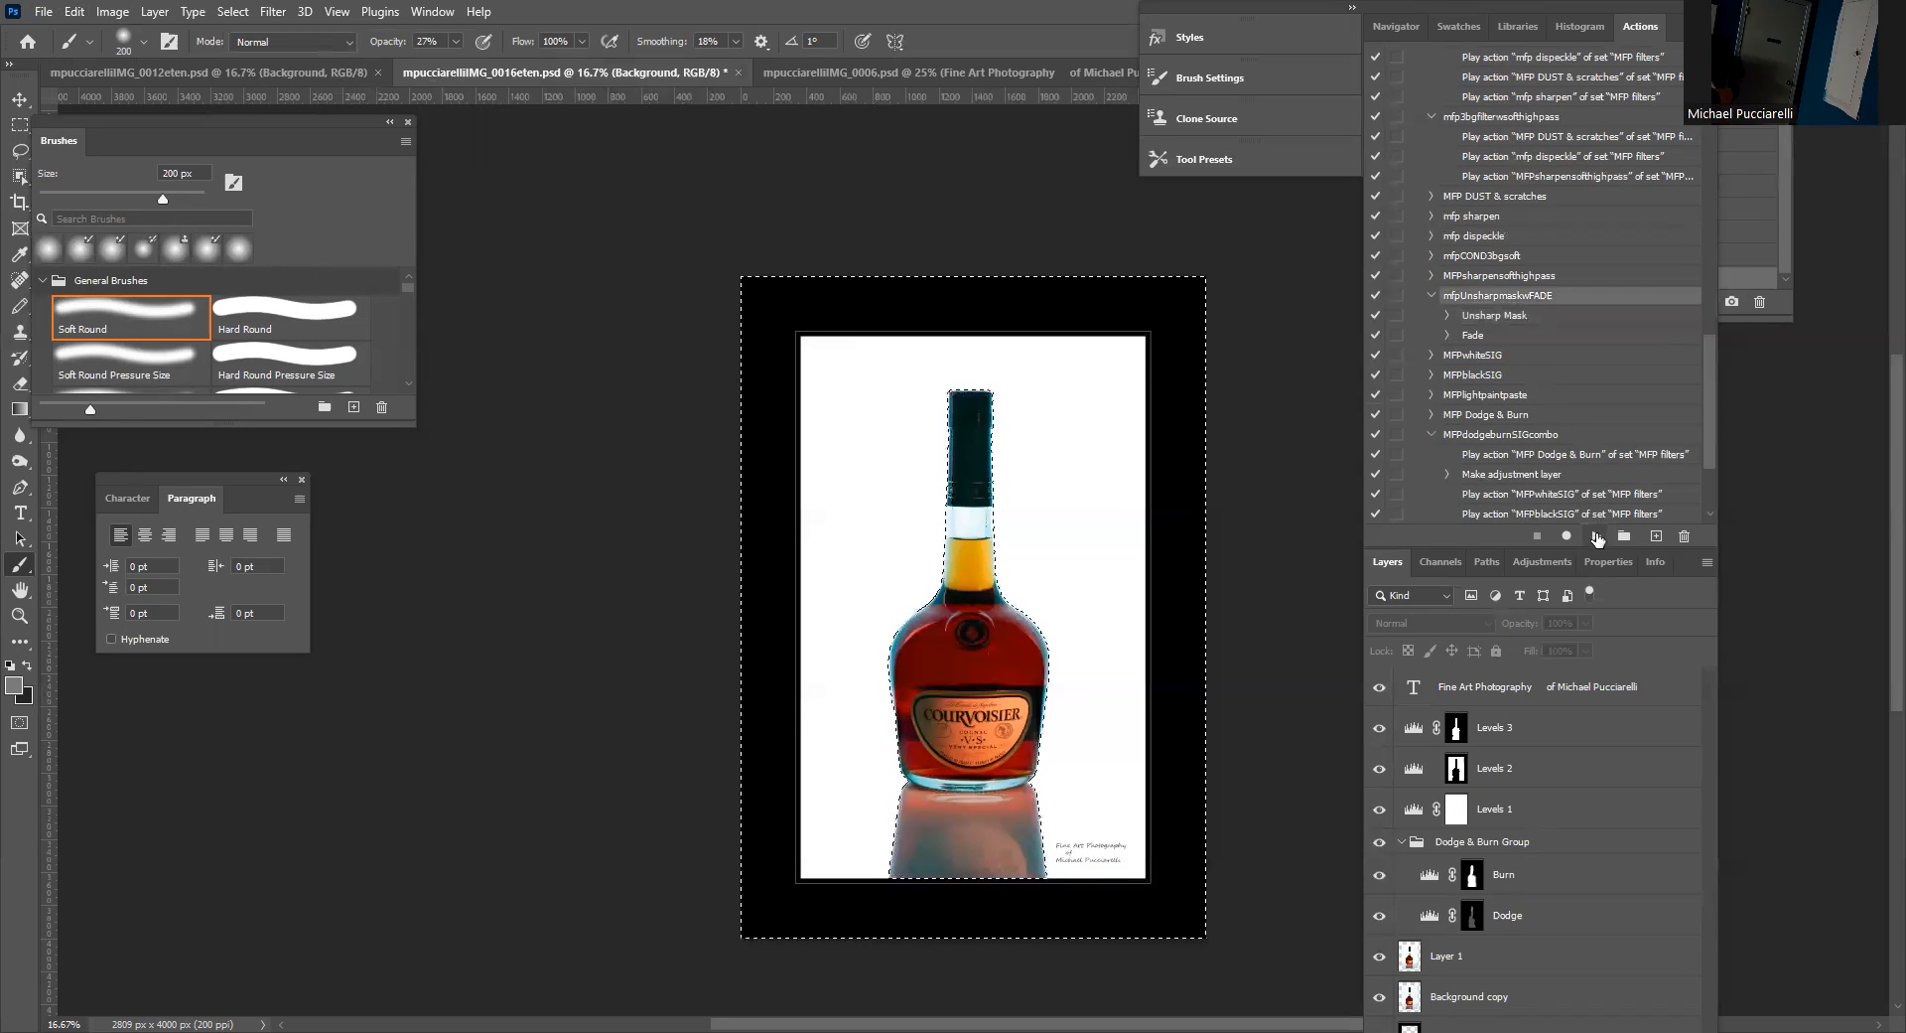
Undo the Fade applied by the action, inspect the Fade Unsharp Mask settings, and cancel them.
{"action": "left_click", "coordinate": [75, 12]}
{"action": "left_click", "coordinate": [94, 33]}
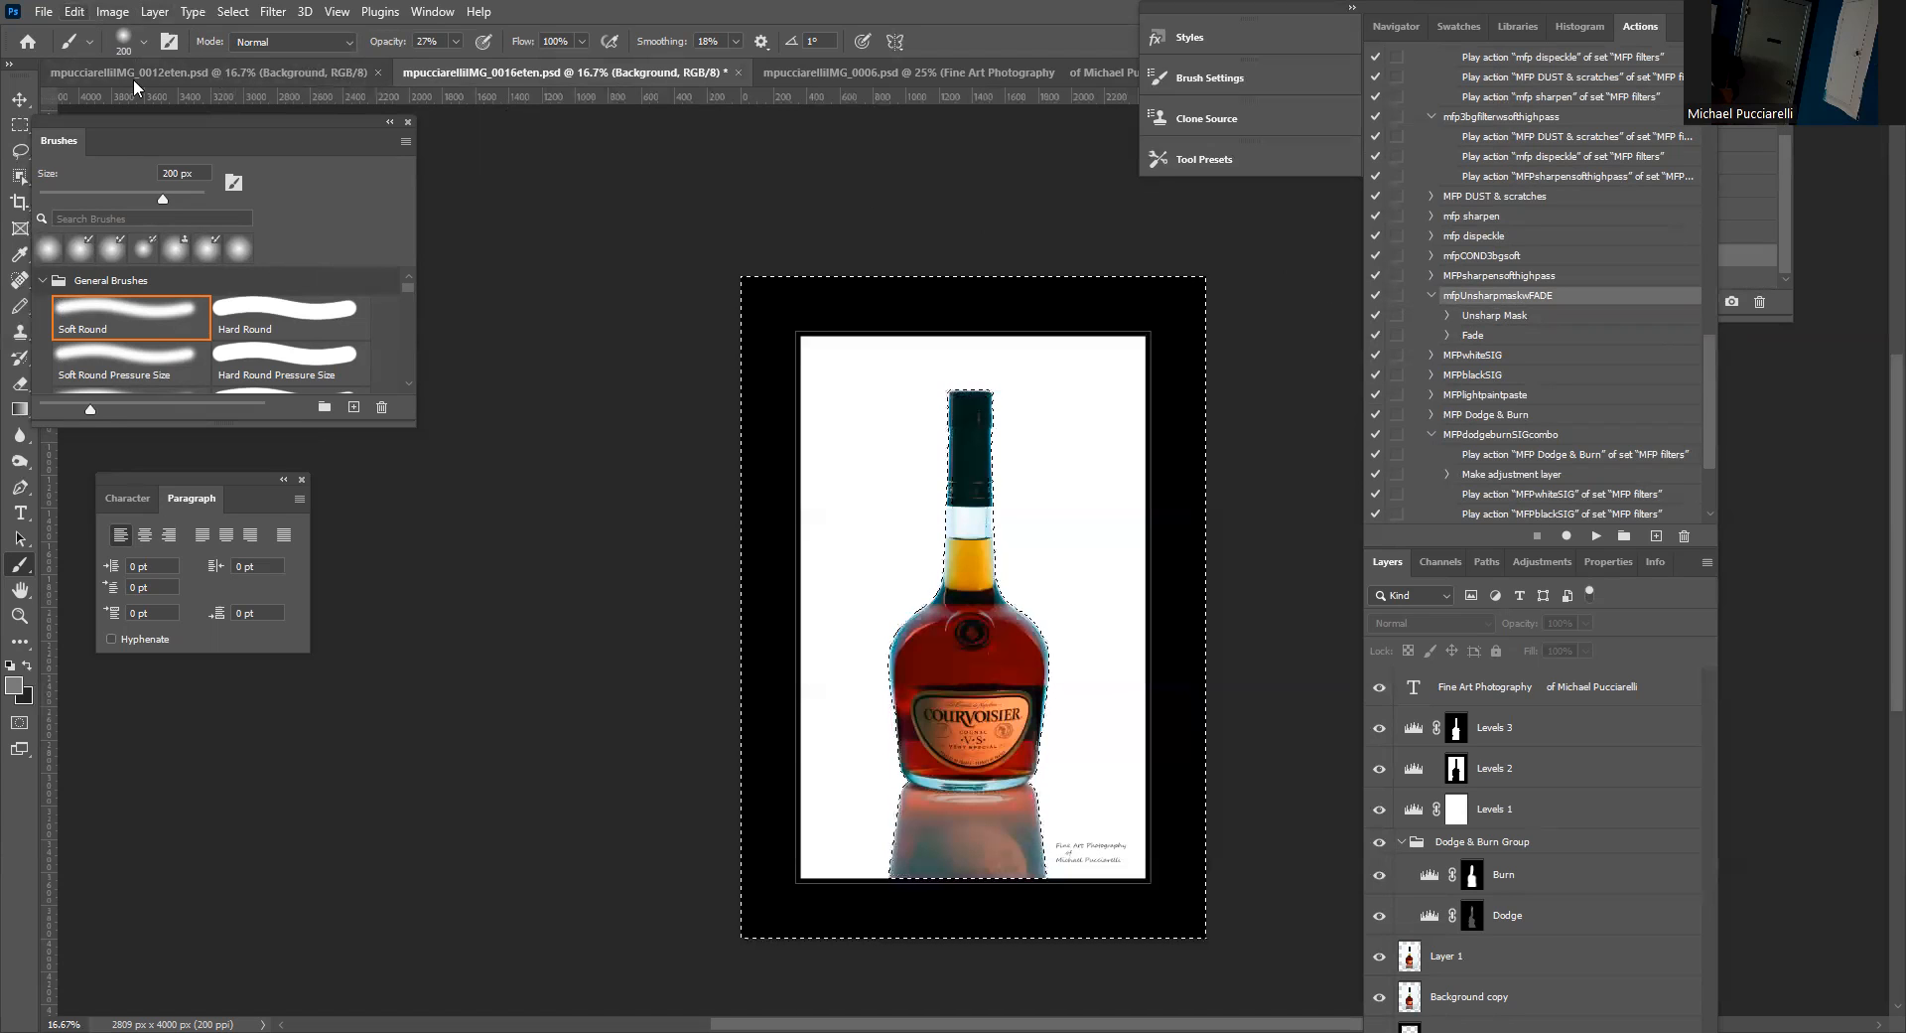
{"action": "left_click", "coordinate": [43, 12]}
{"action": "left_click", "coordinate": [83, 15]}
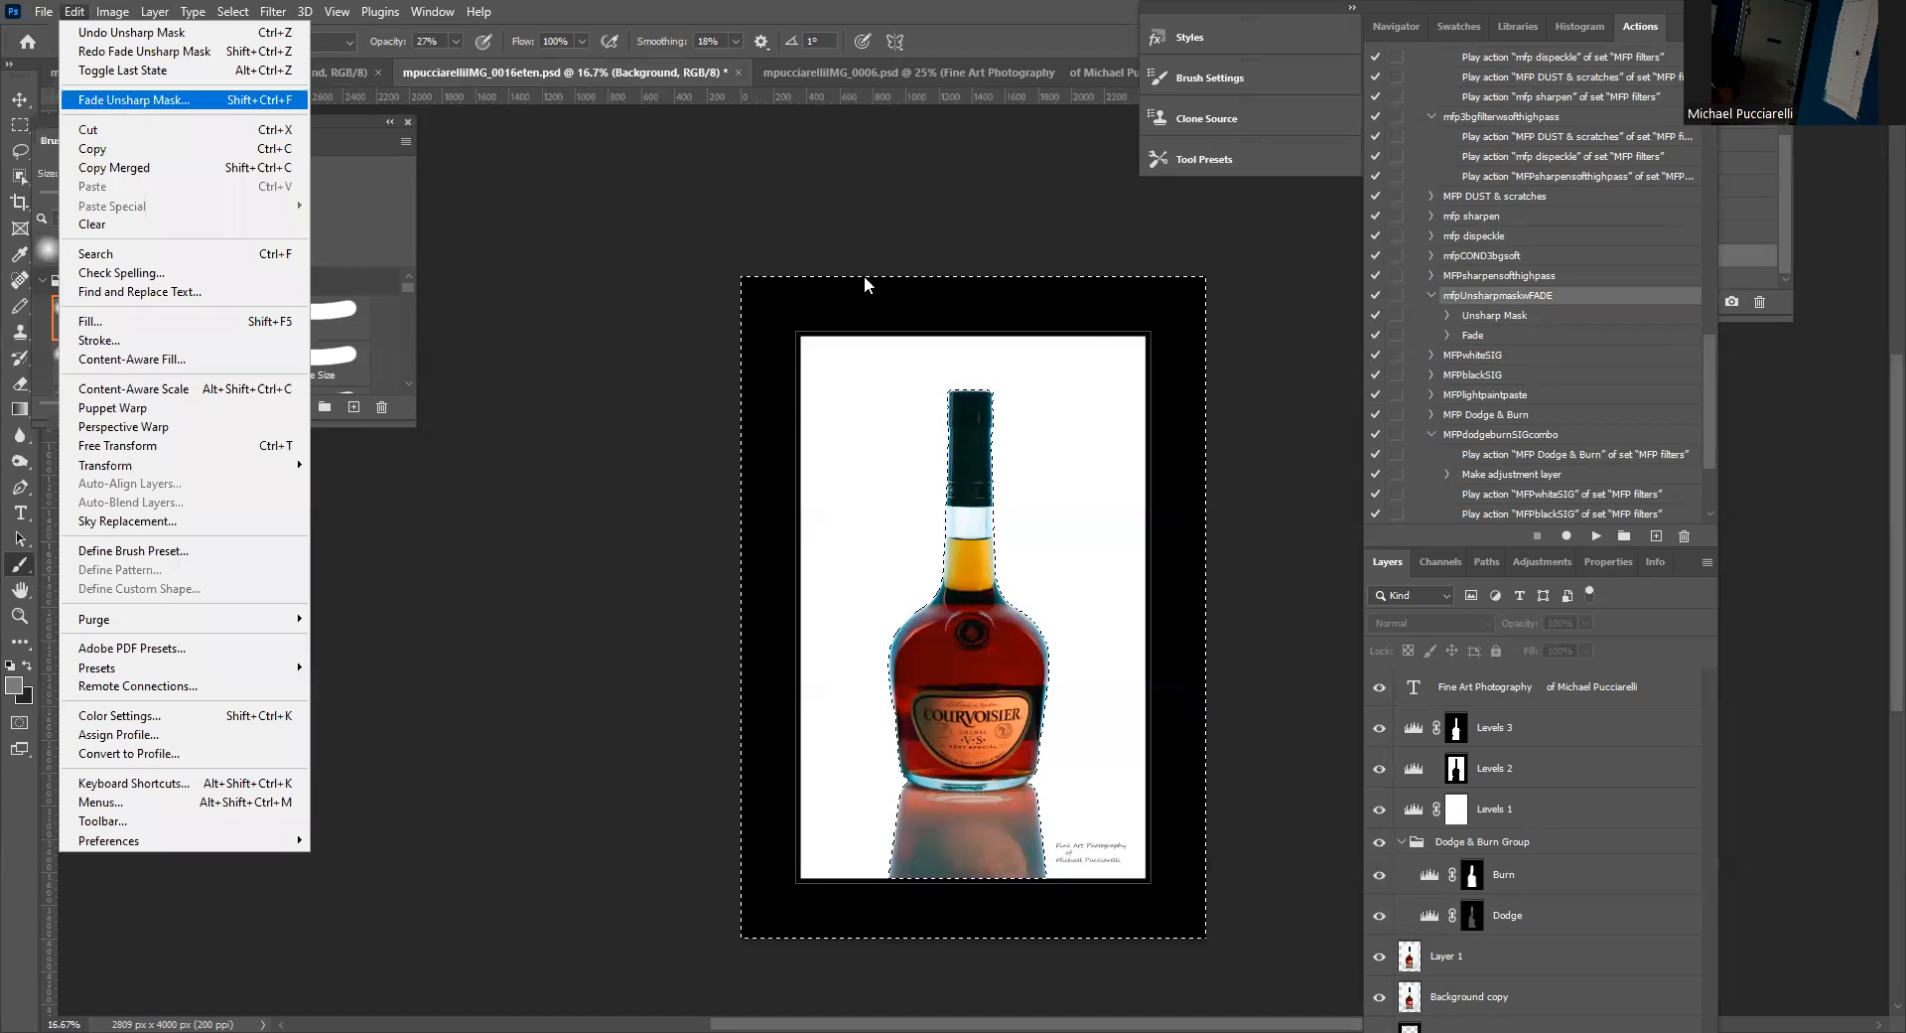
{"action": "key", "text": "Return"}
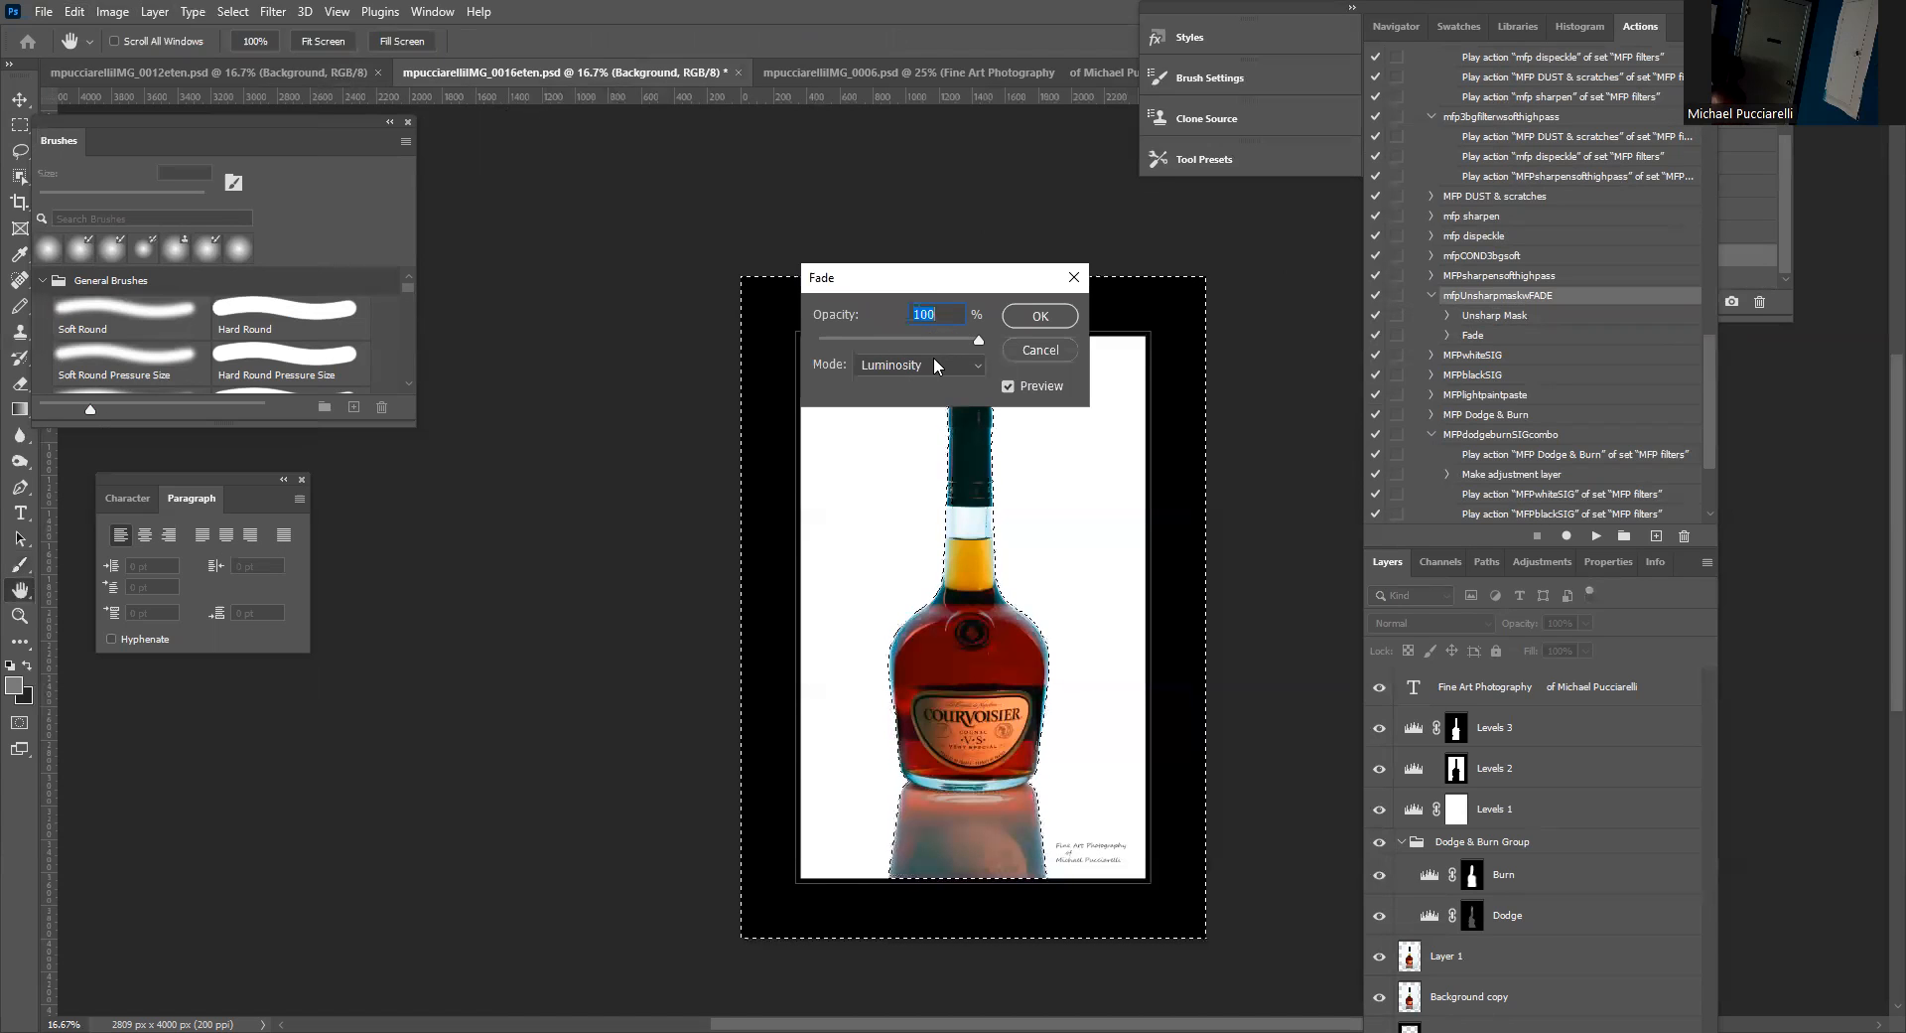
{"action": "left_click", "coordinate": [1026, 351]}
Clear the active selection around the bottle.
{"action": "key", "text": "b"}
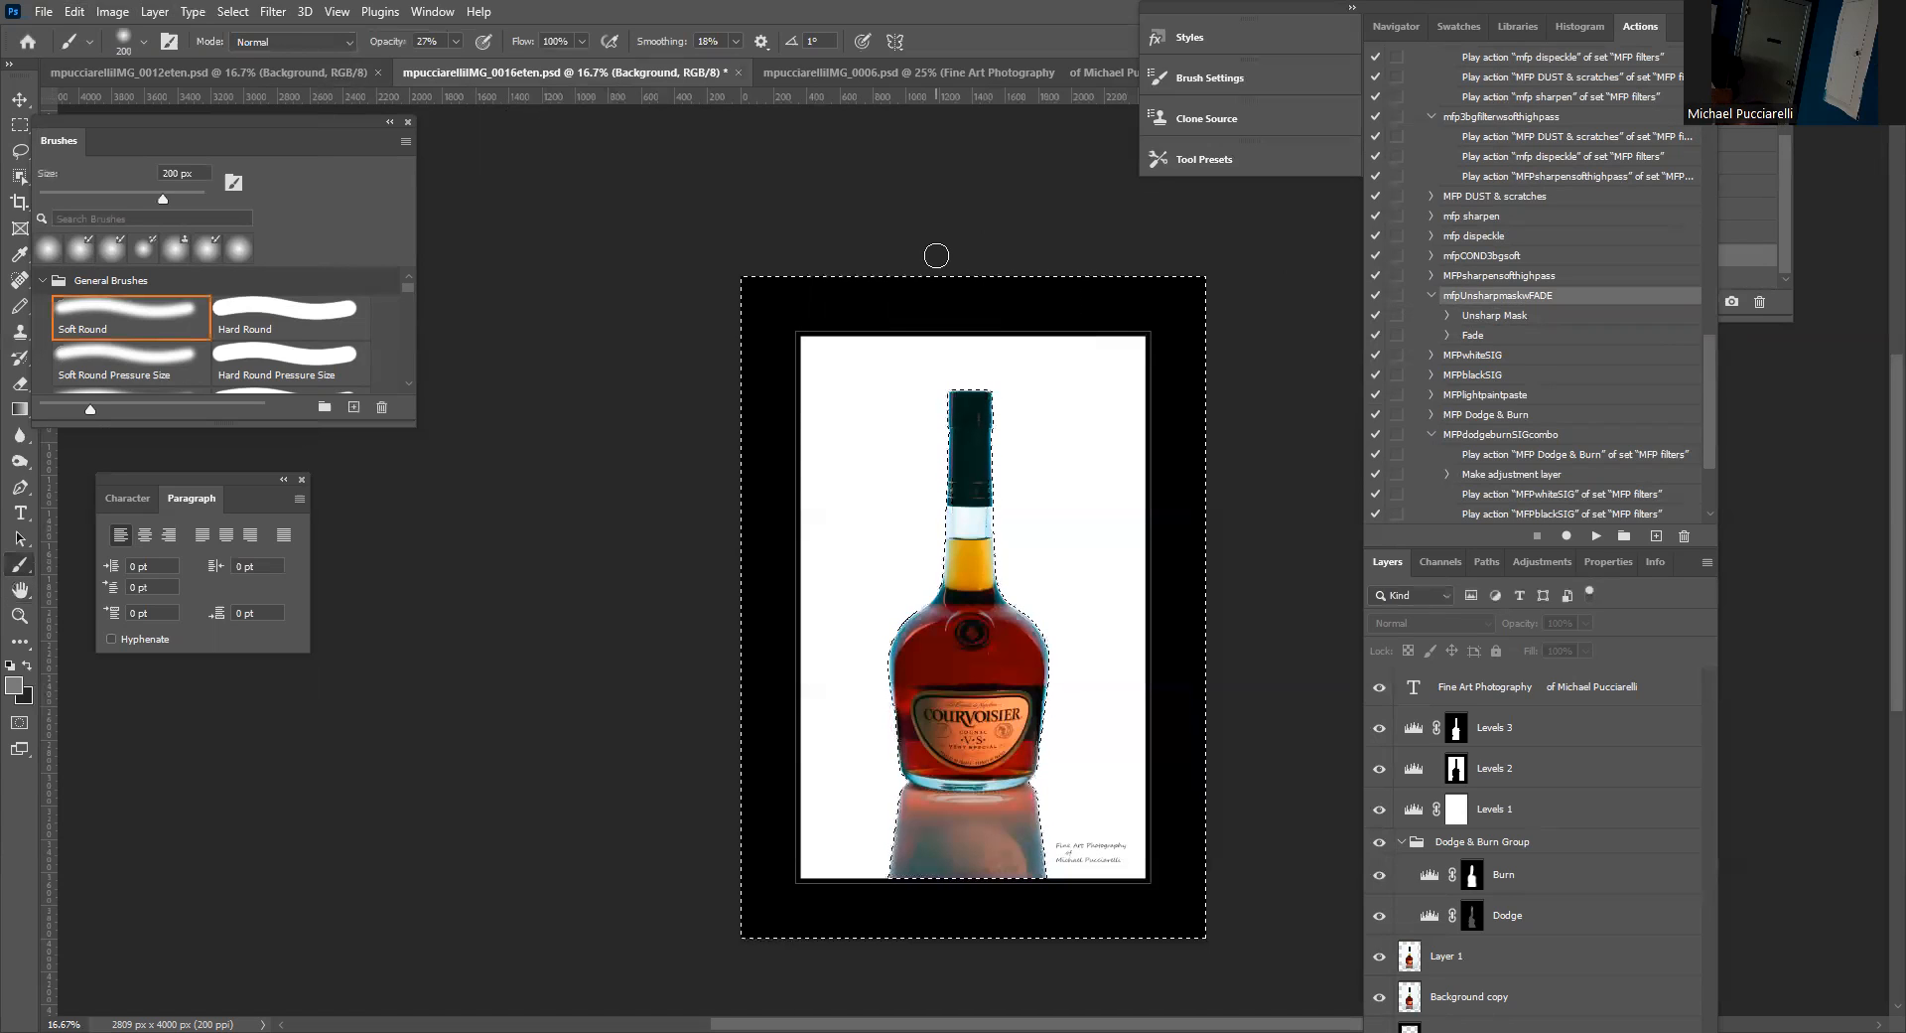
{"action": "key", "text": "ctrl+d"}
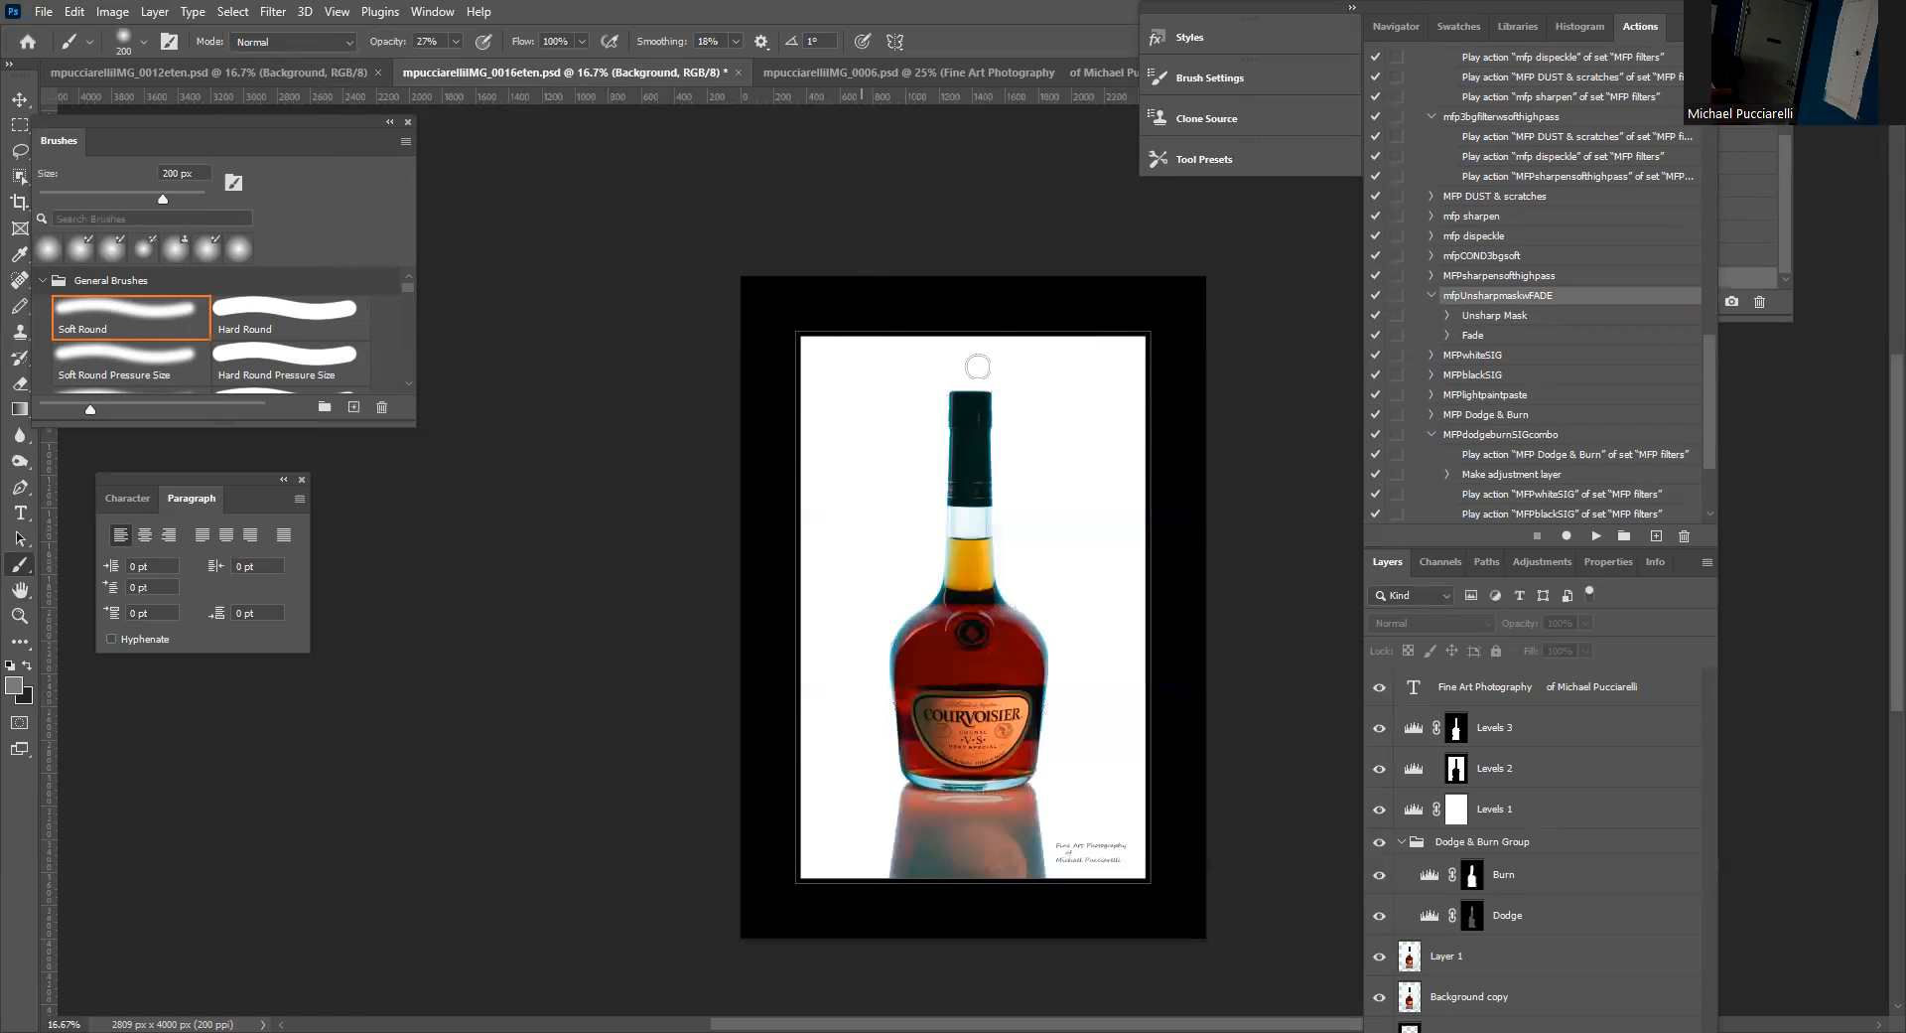
Shift the Actions and Layers panel group inward and shorten the actions list to reveal the full layer stack.
{"action": "scroll", "coordinate": [1683, 472], "scroll_direction": "down", "scroll_amount": 3}
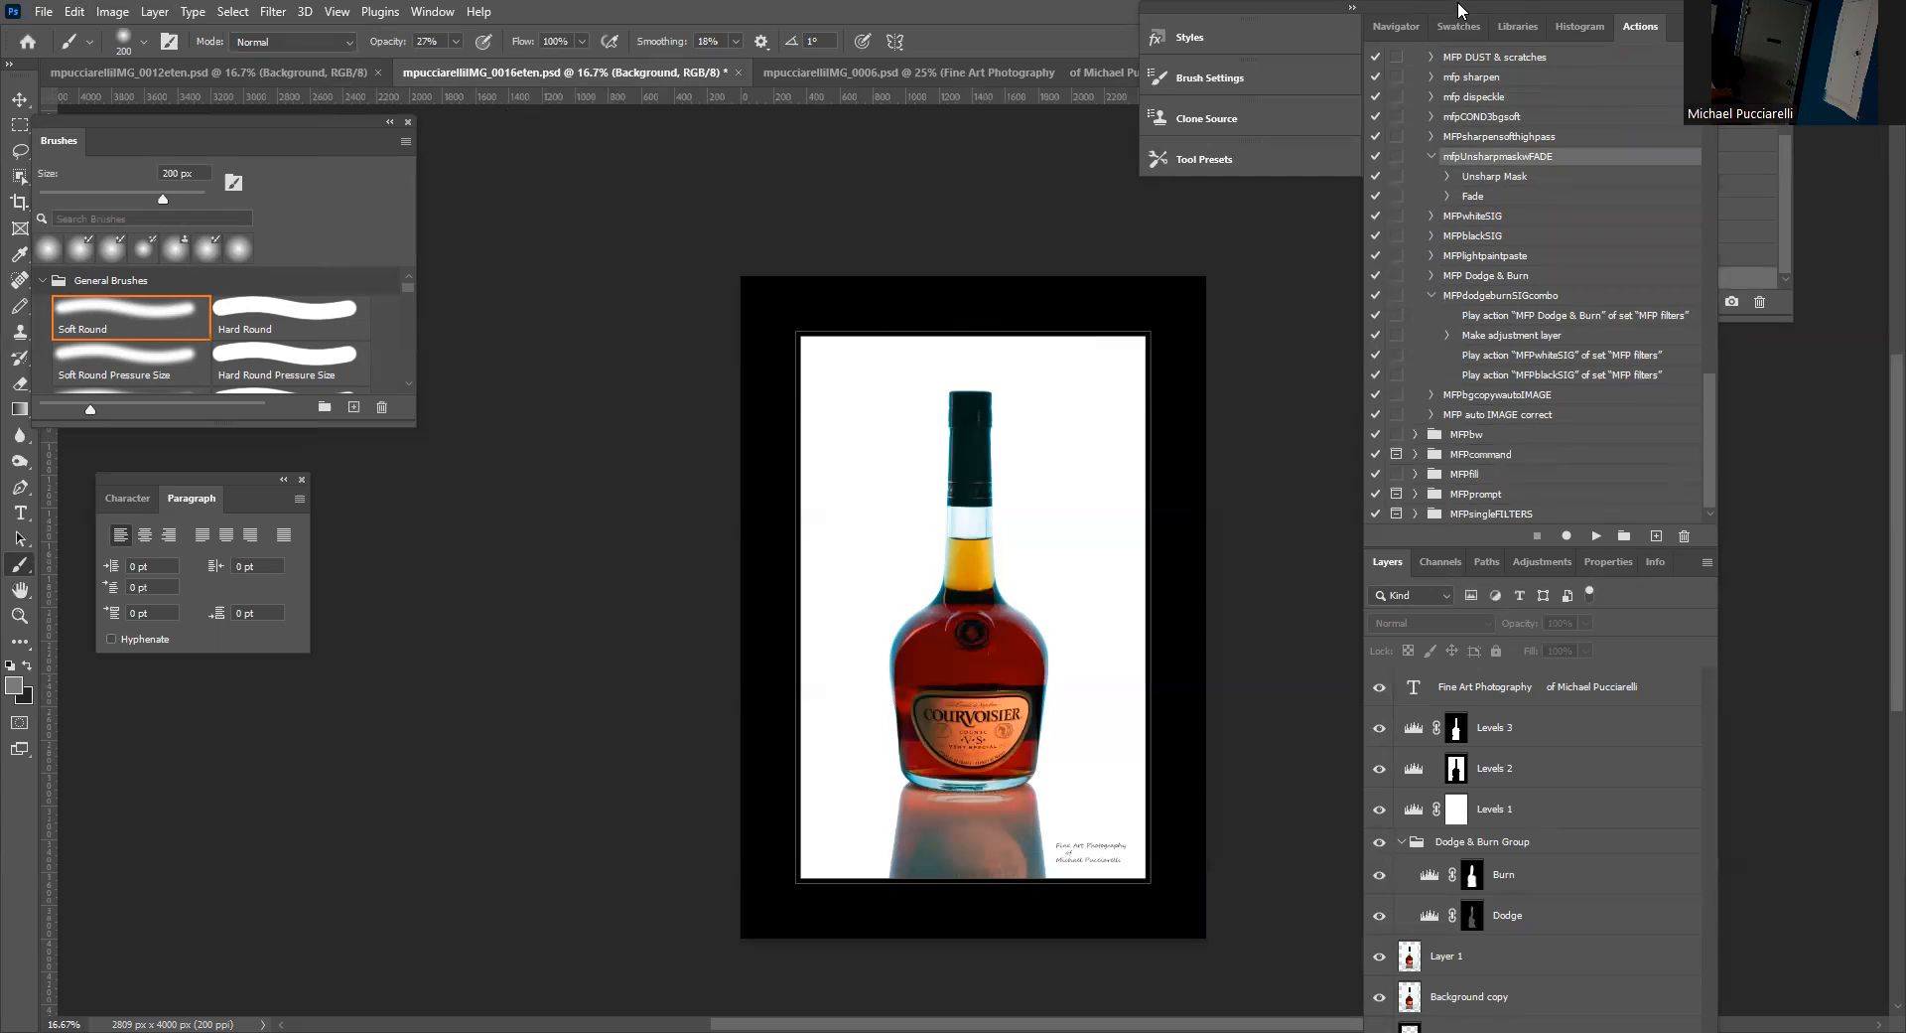
{"action": "left_click_drag", "start_coordinate": [1485, 6], "coordinate": [1428, 6]}
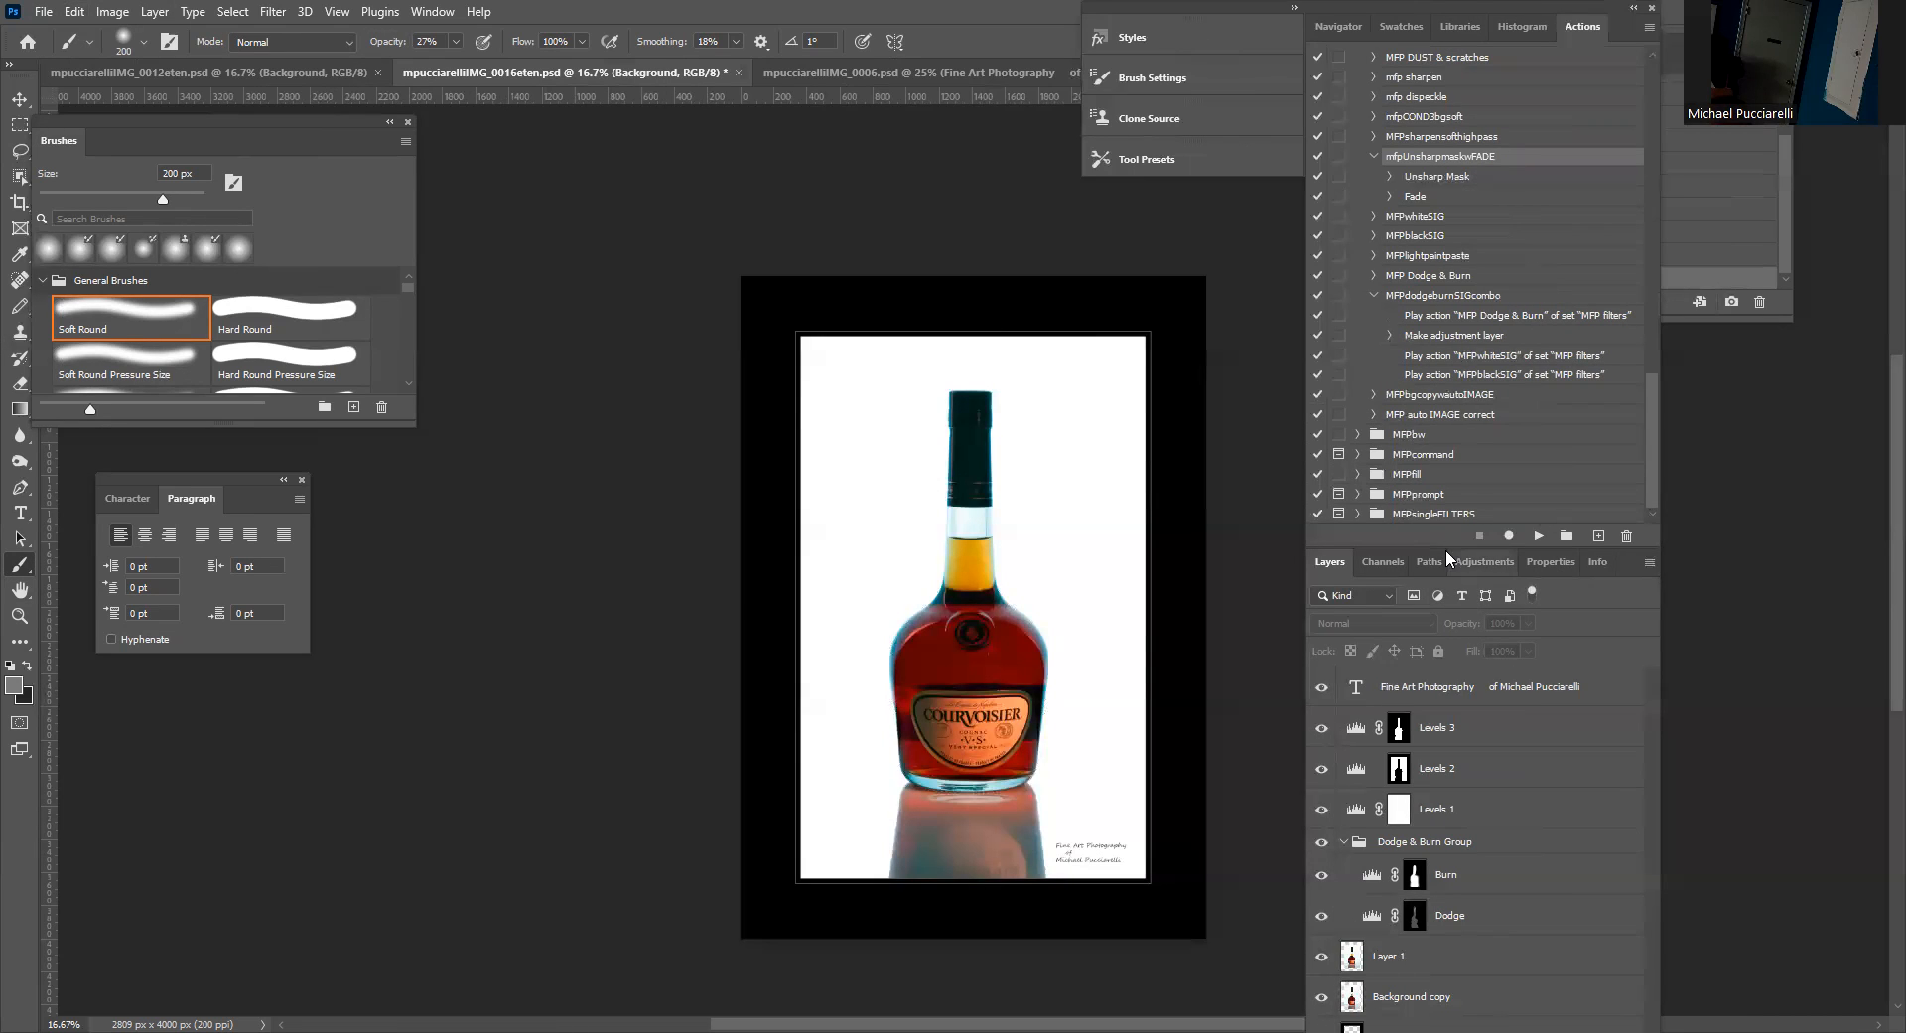
{"action": "left_click_drag", "start_coordinate": [1471, 296], "coordinate": [1471, 286]}
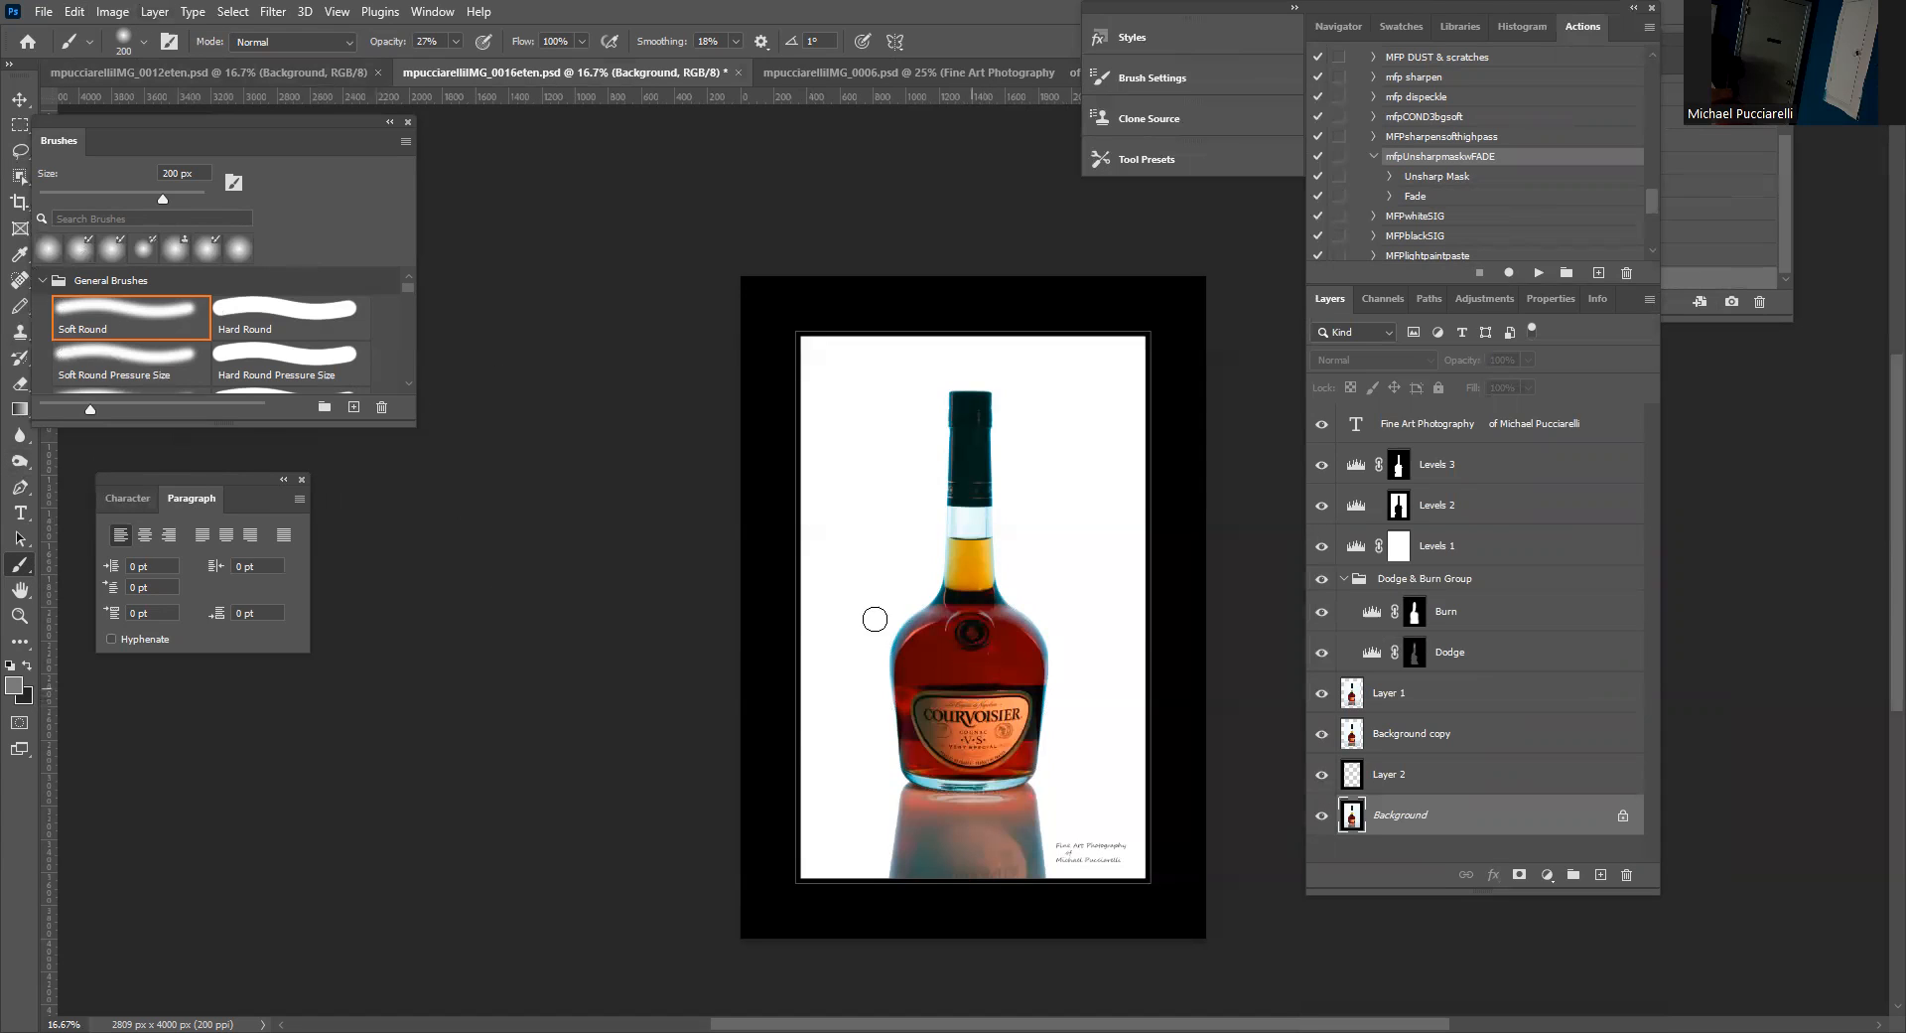
Try a Content-Aware Fill on a rectangular selection at the lower-left edge of the bottle's reflection, cancel it and deselect.
{"action": "left_click", "coordinate": [19, 125]}
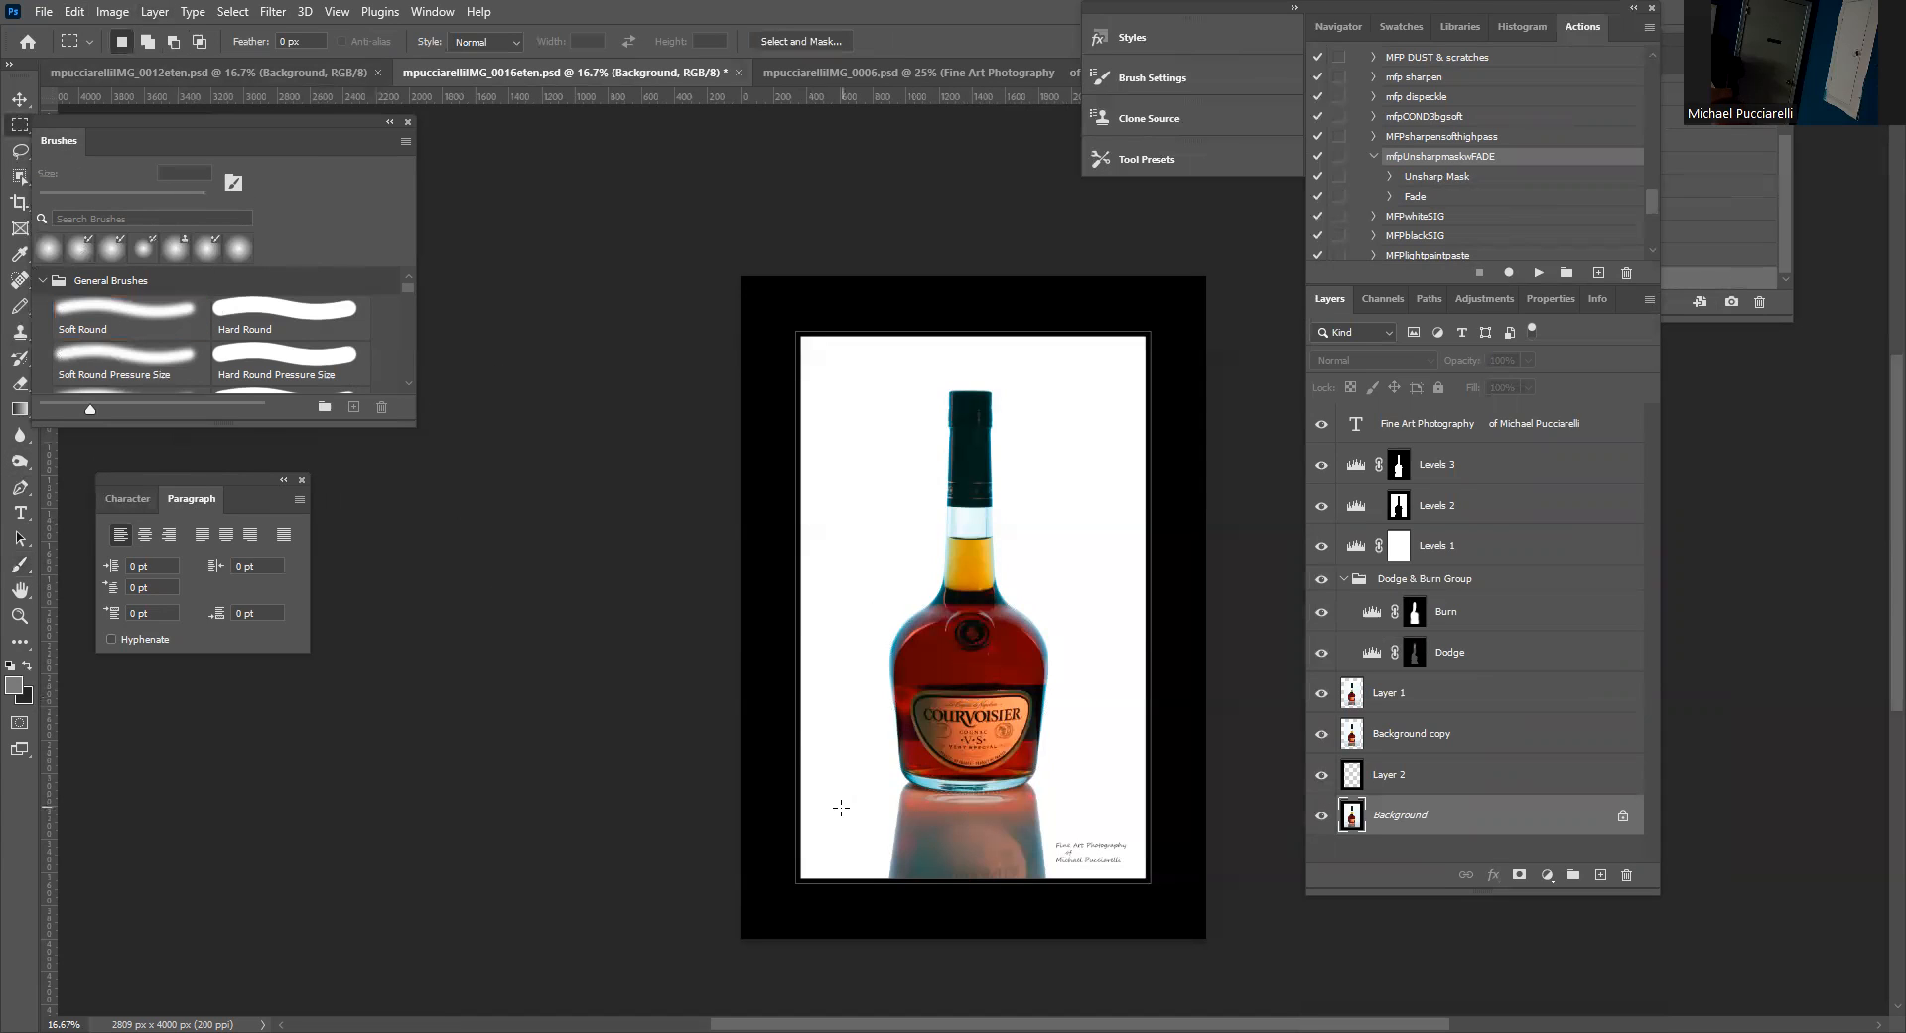
{"action": "left_click_drag", "start_coordinate": [916, 879], "coordinate": [842, 808]}
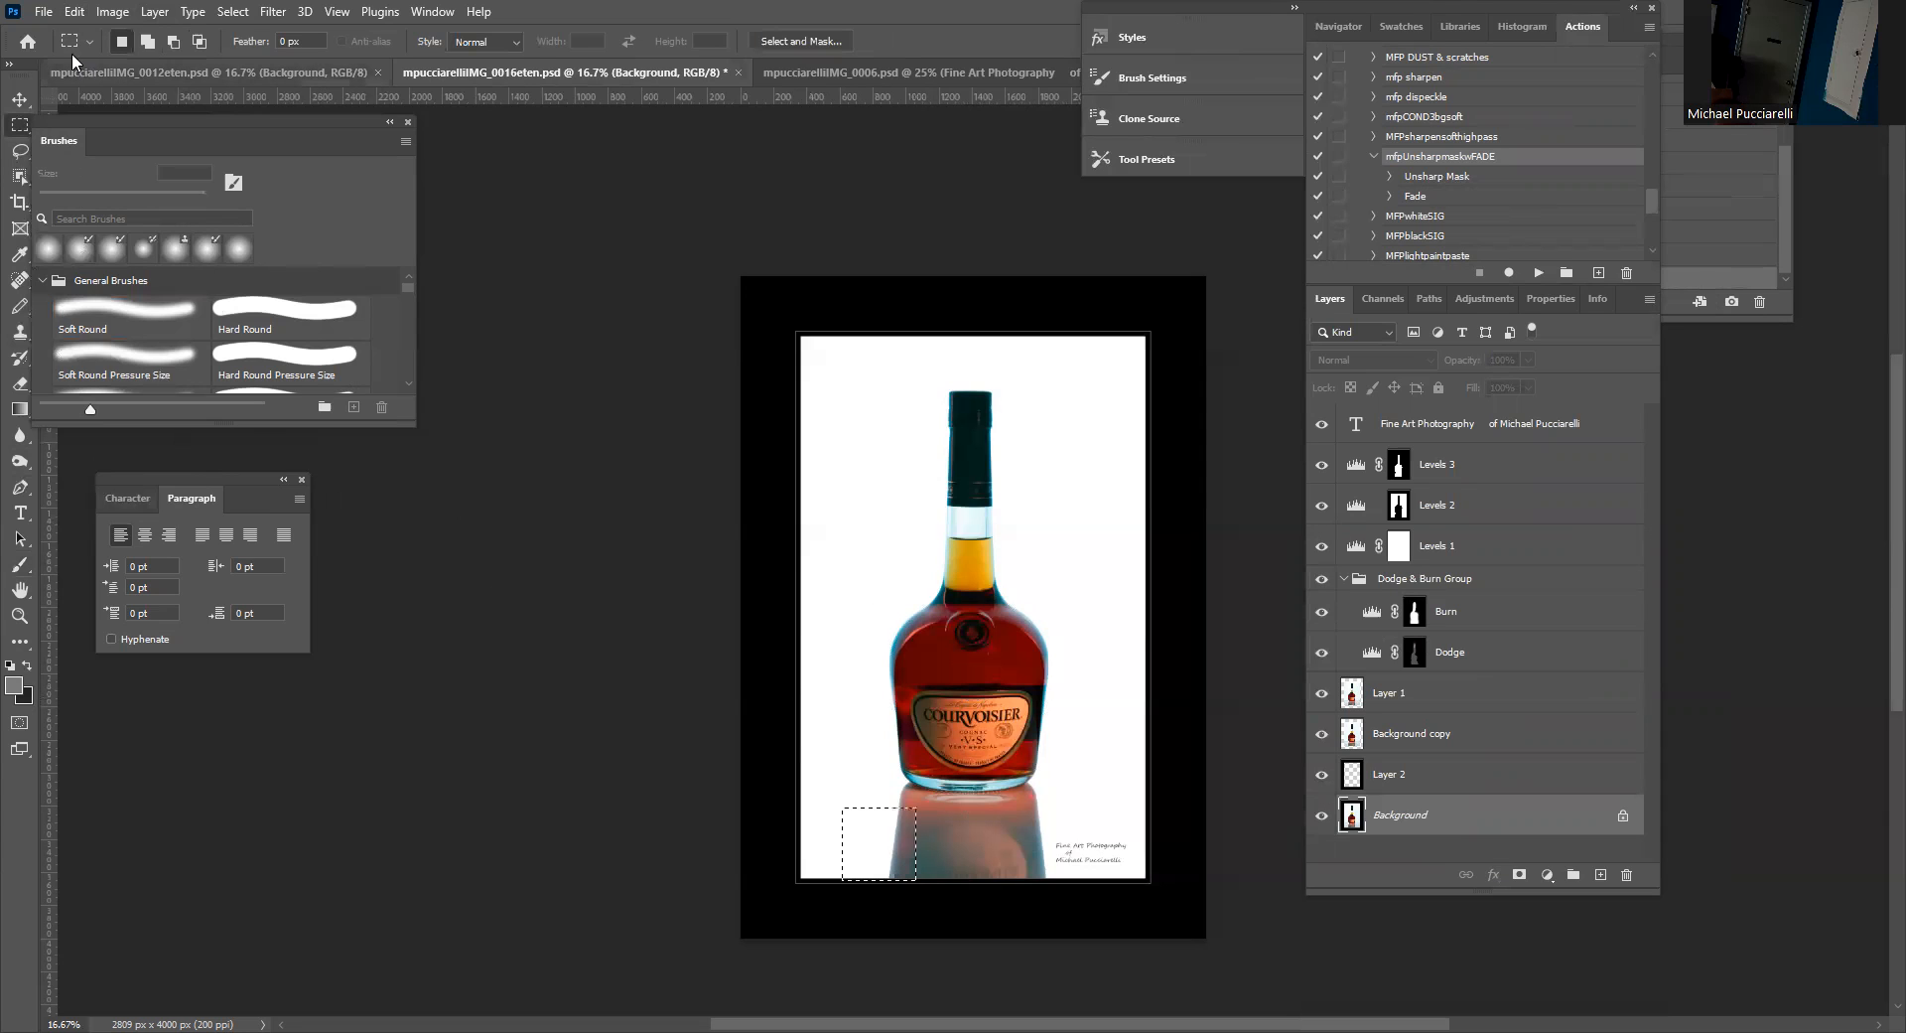
{"action": "left_click", "coordinate": [80, 14]}
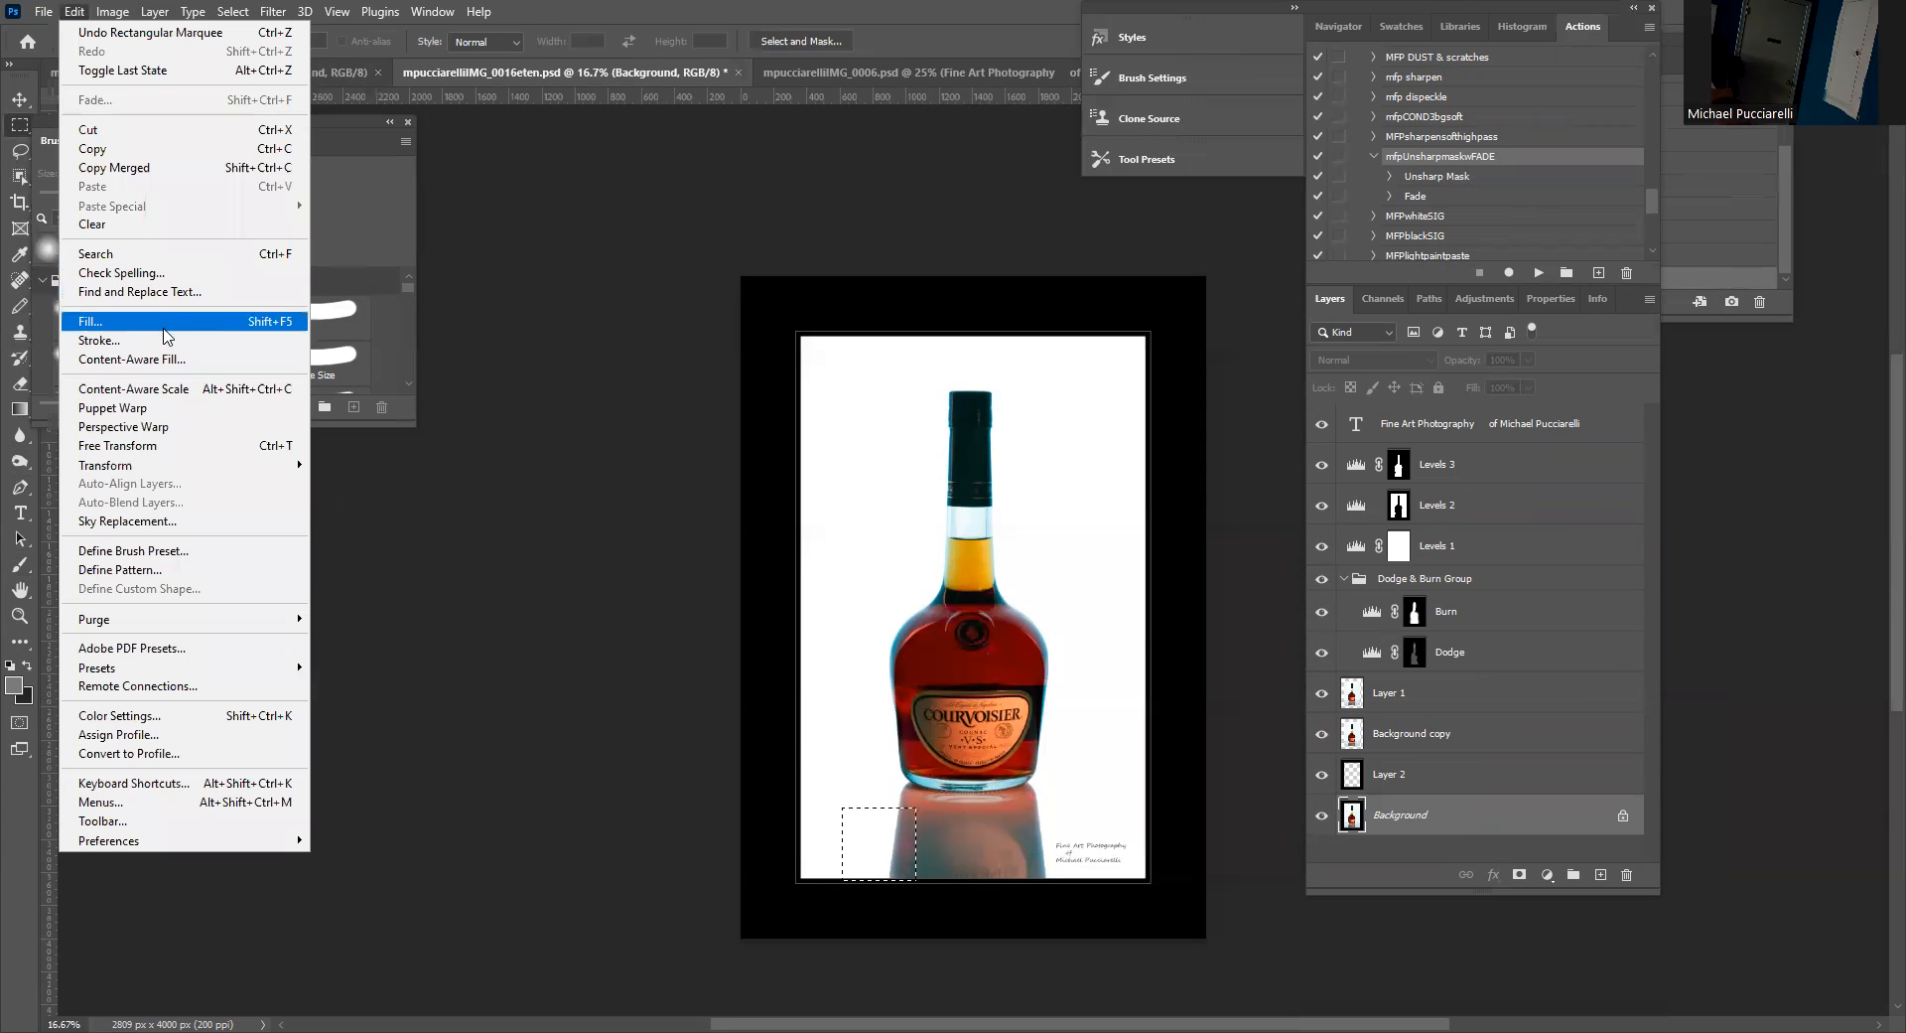
{"action": "left_click", "coordinate": [175, 360]}
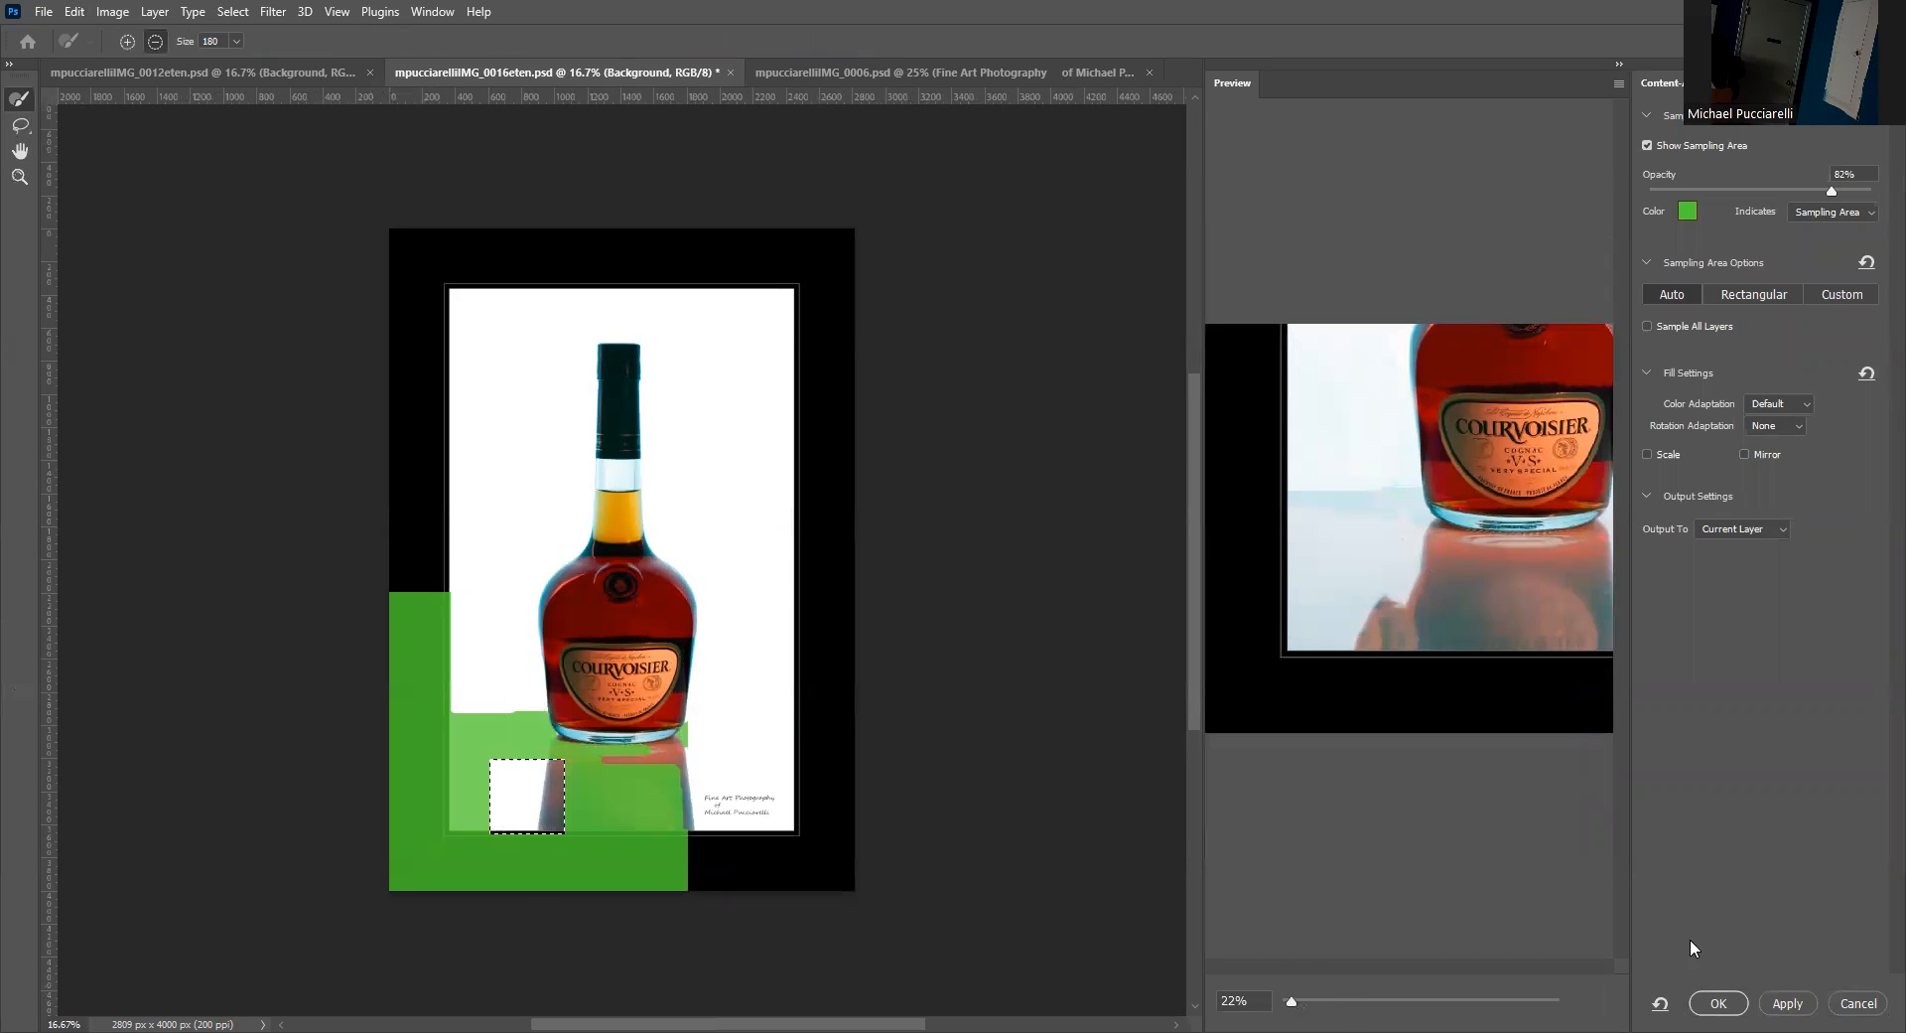
{"action": "left_click", "coordinate": [1852, 1004]}
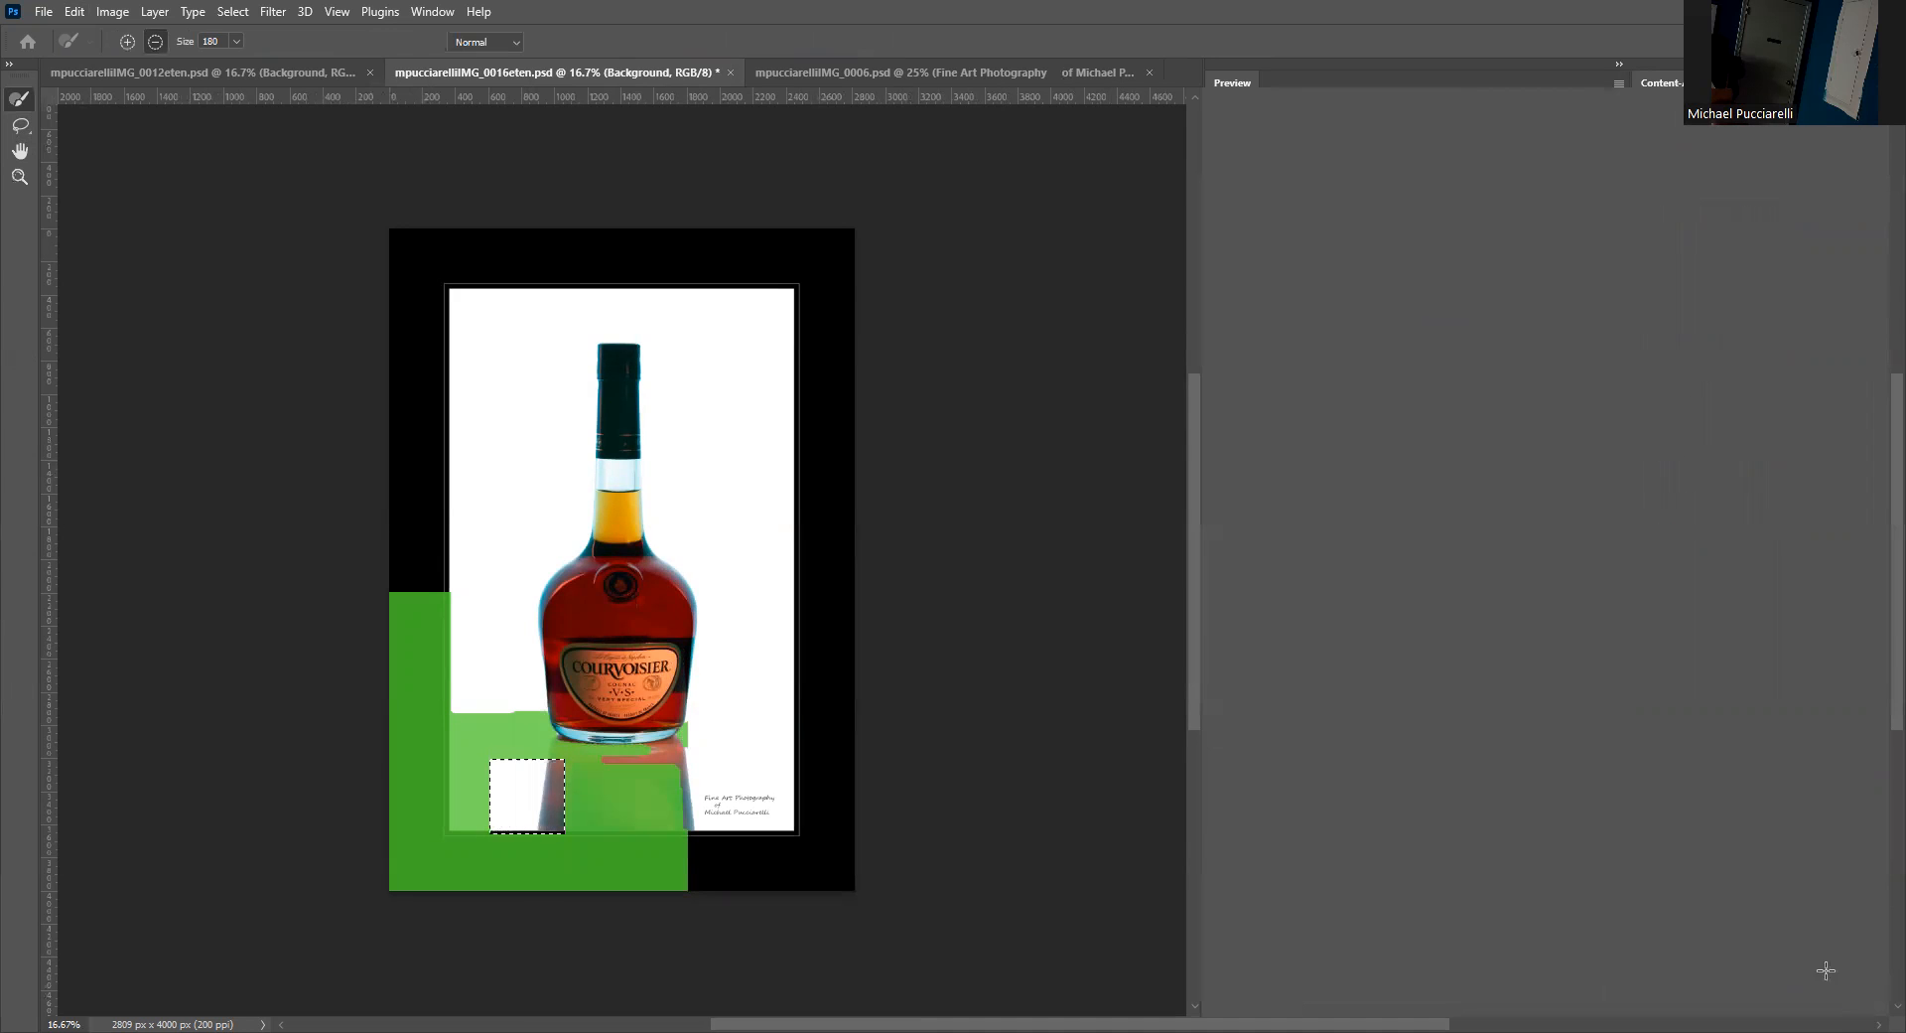
{"action": "left_click", "coordinate": [1782, 922]}
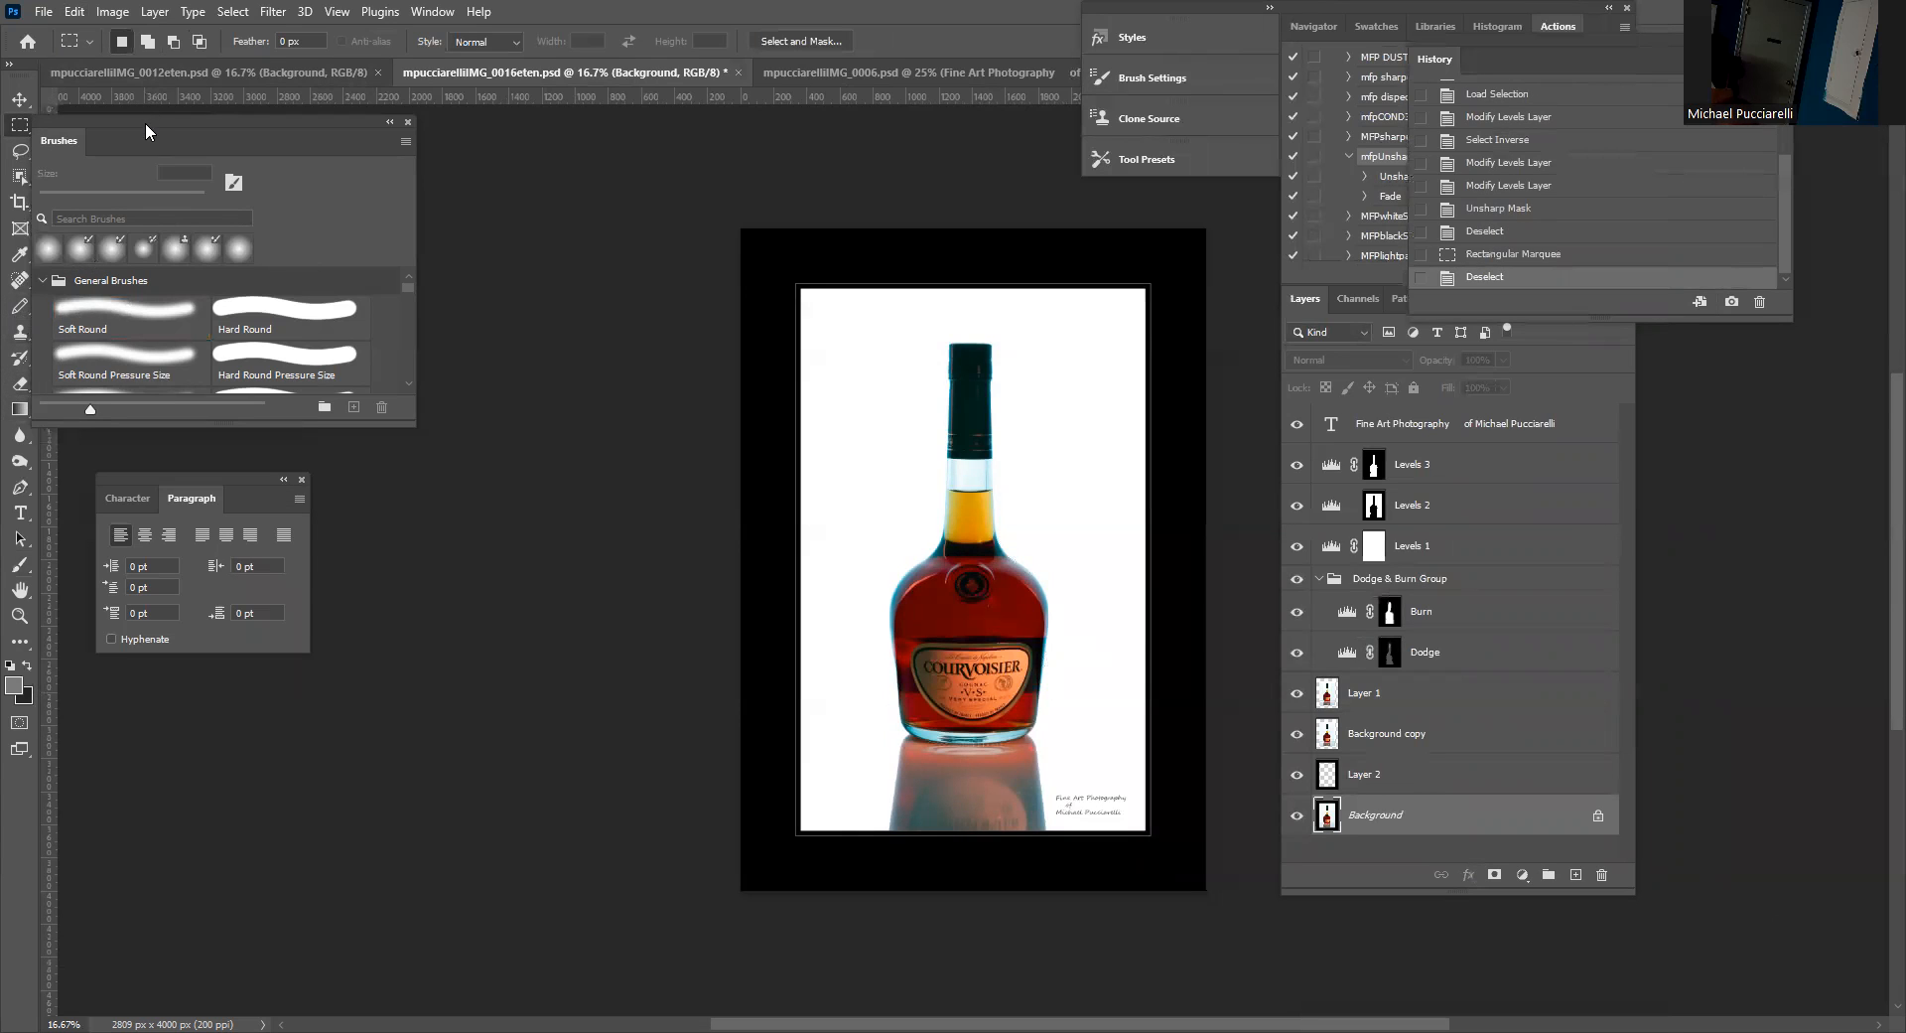
Move the Brushes panel clear of the toolbar and examine the History Brush, Brush, Pen, Burn, Clone Stamp, Blur and Eraser tool groups.
{"action": "left_click_drag", "start_coordinate": [286, 119], "coordinate": [428, 112]}
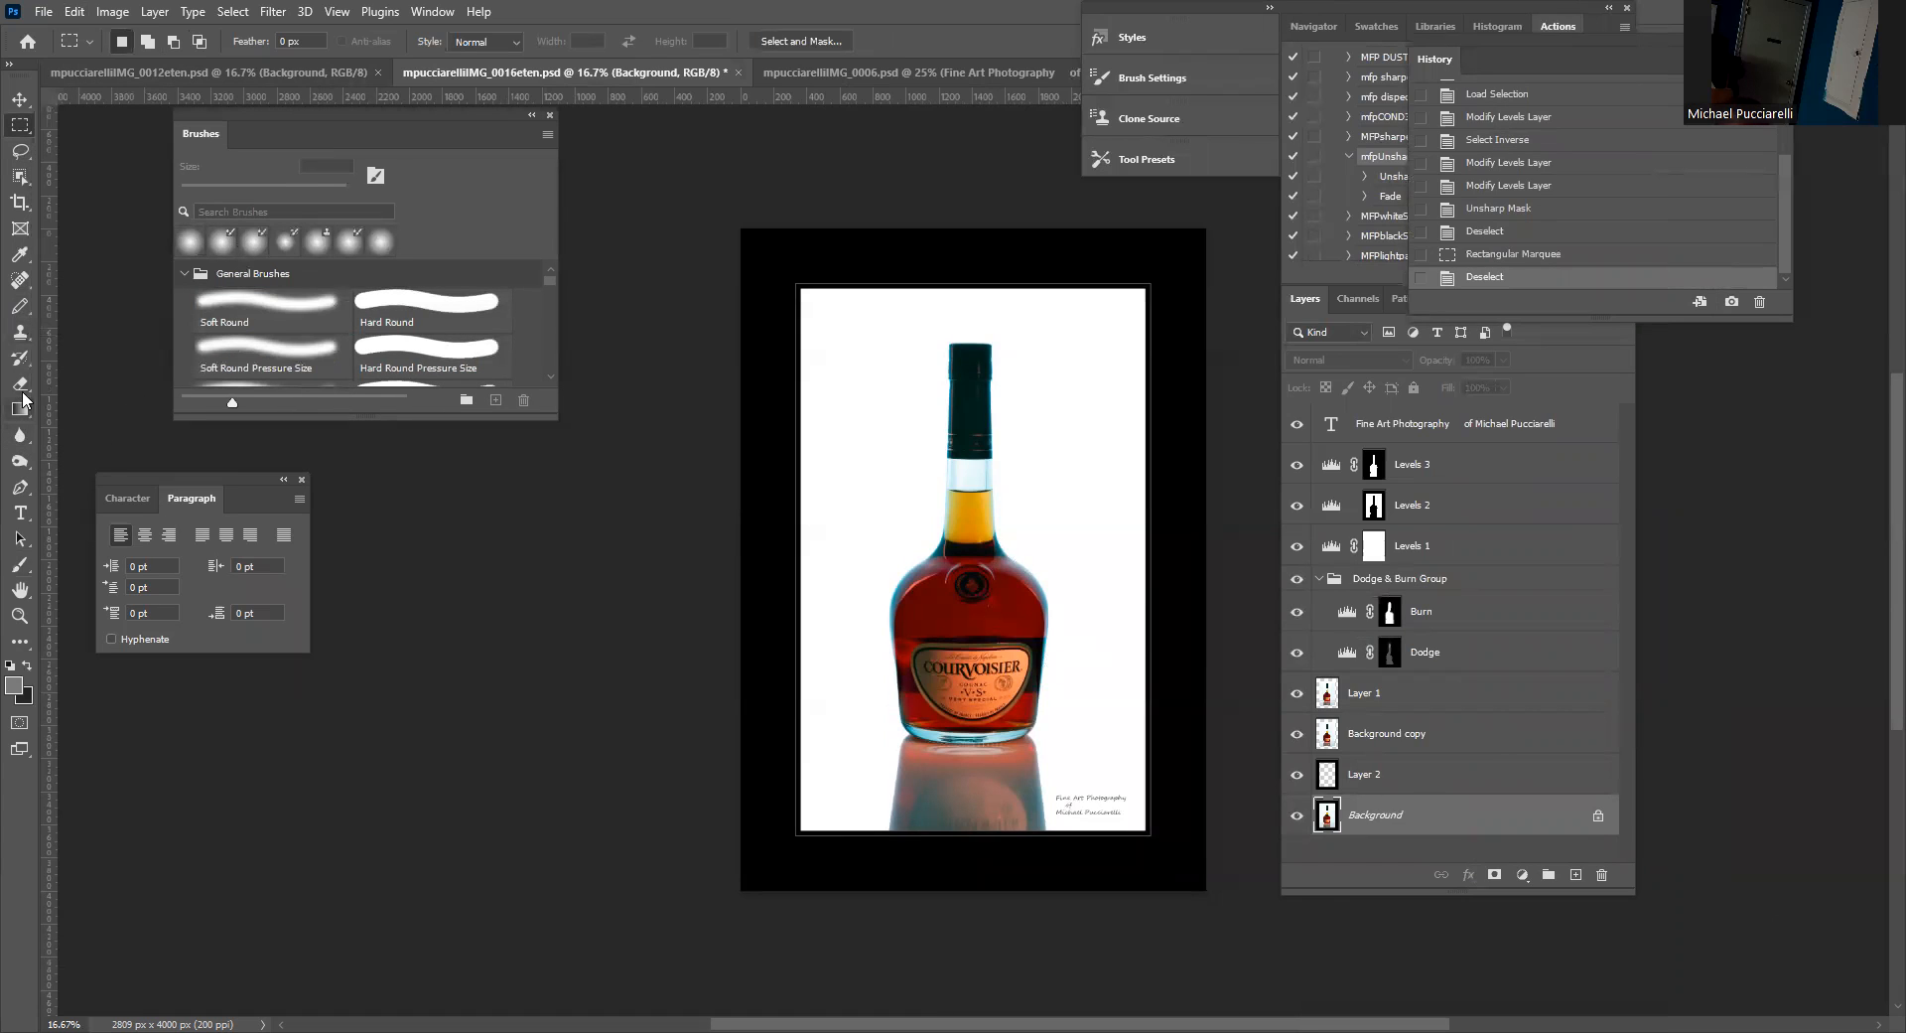
{"action": "left_click", "coordinate": [23, 360]}
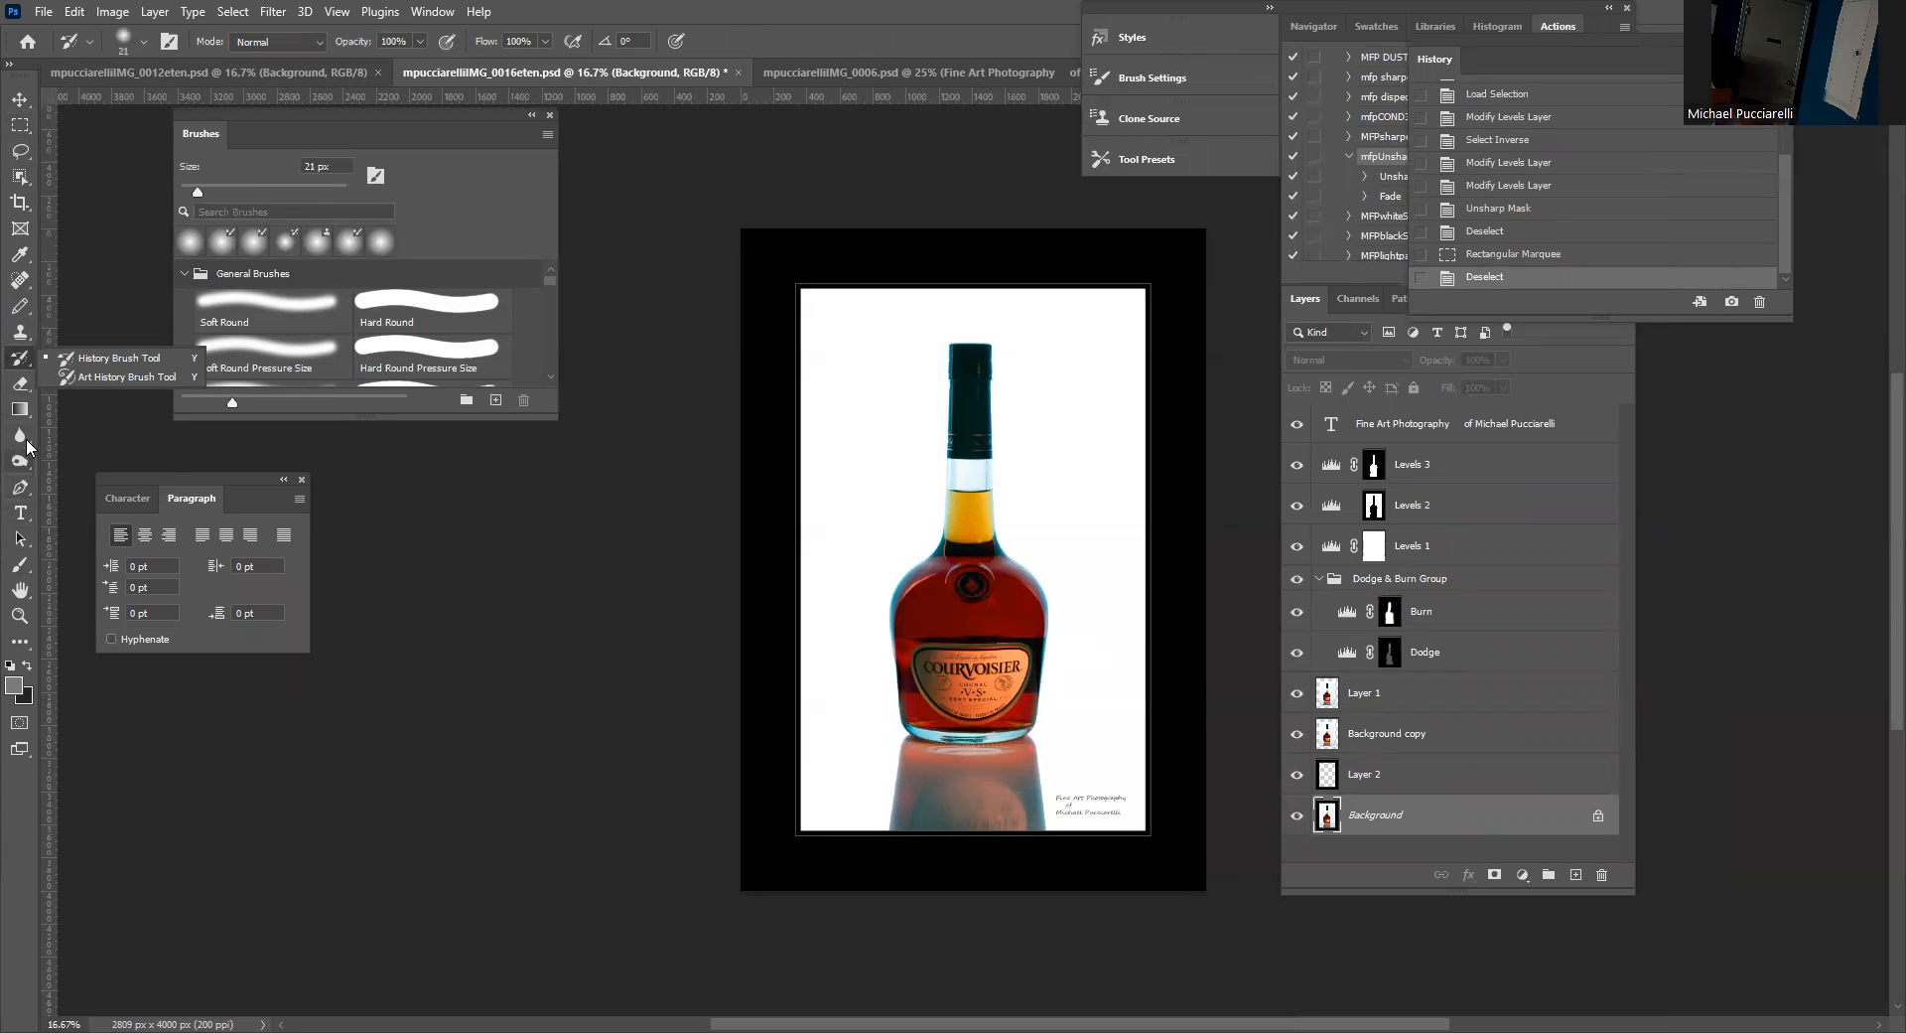
{"action": "left_click", "coordinate": [33, 560]}
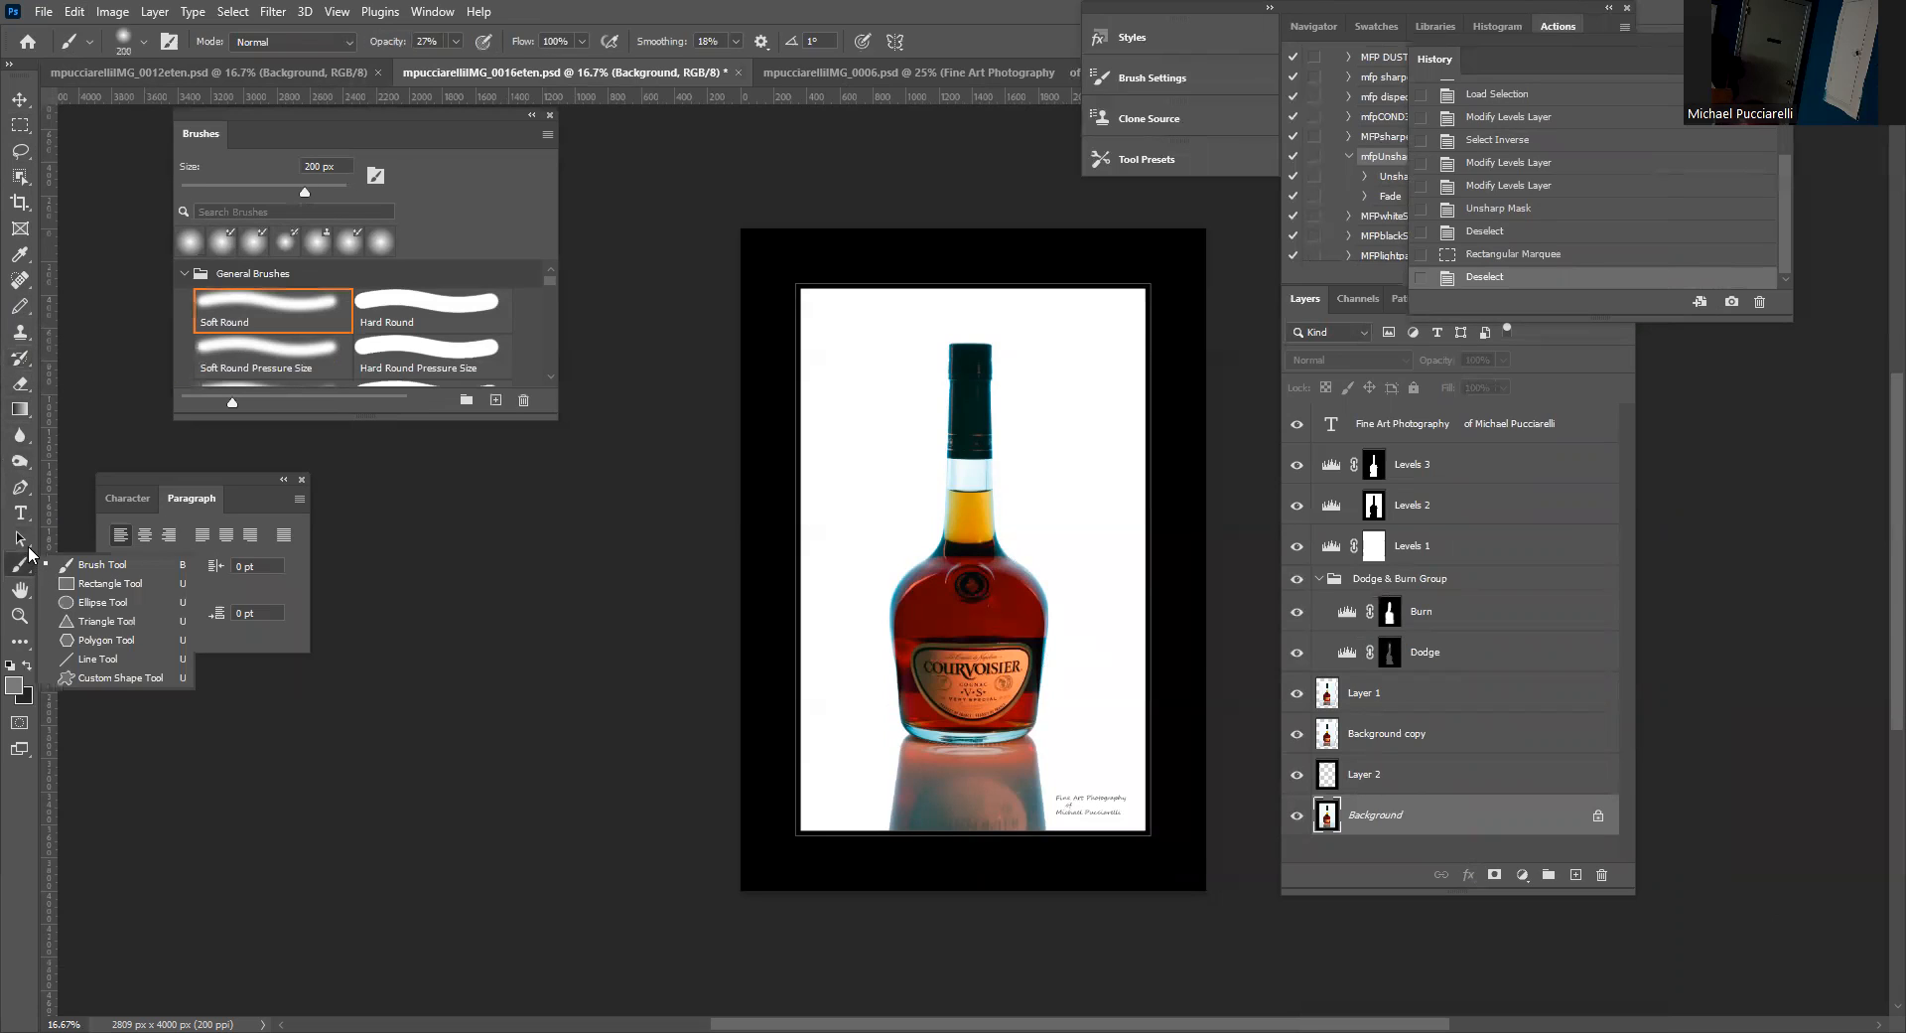
{"action": "left_click", "coordinate": [21, 359]}
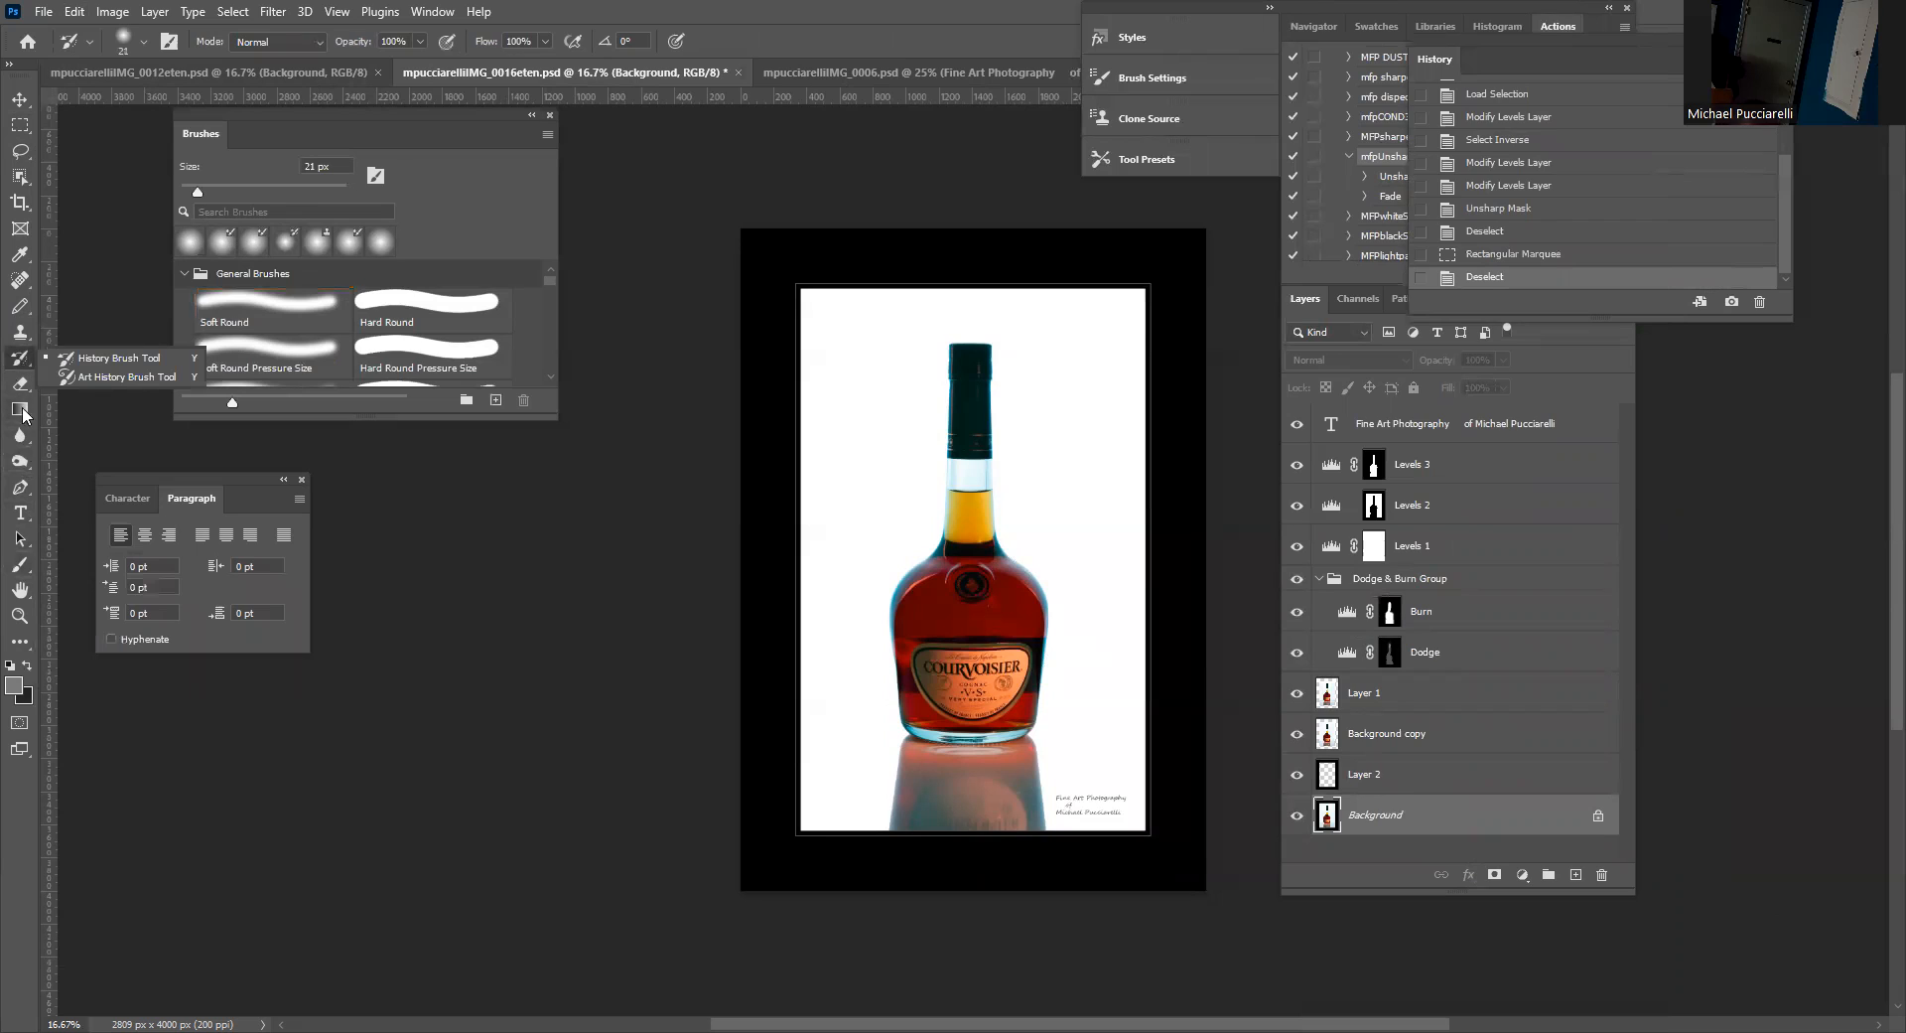
{"action": "left_click", "coordinate": [33, 562]}
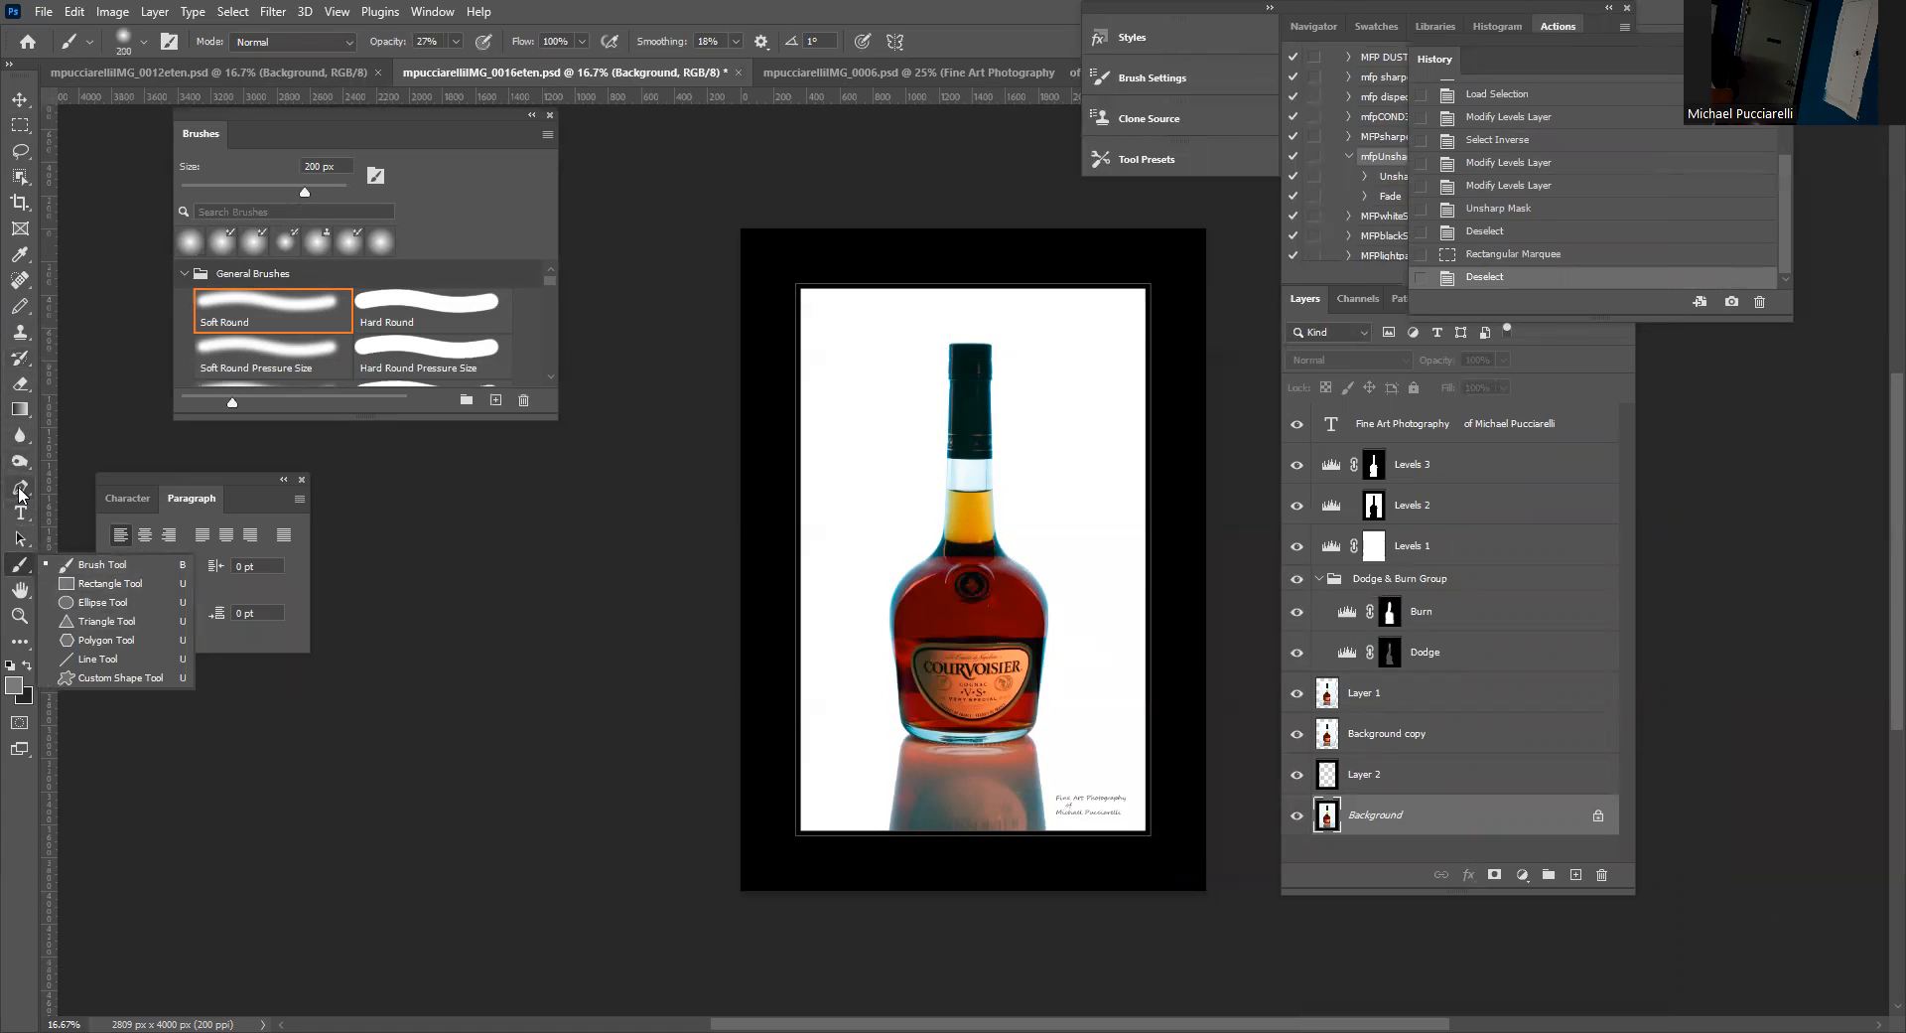
{"action": "left_click", "coordinate": [22, 488]}
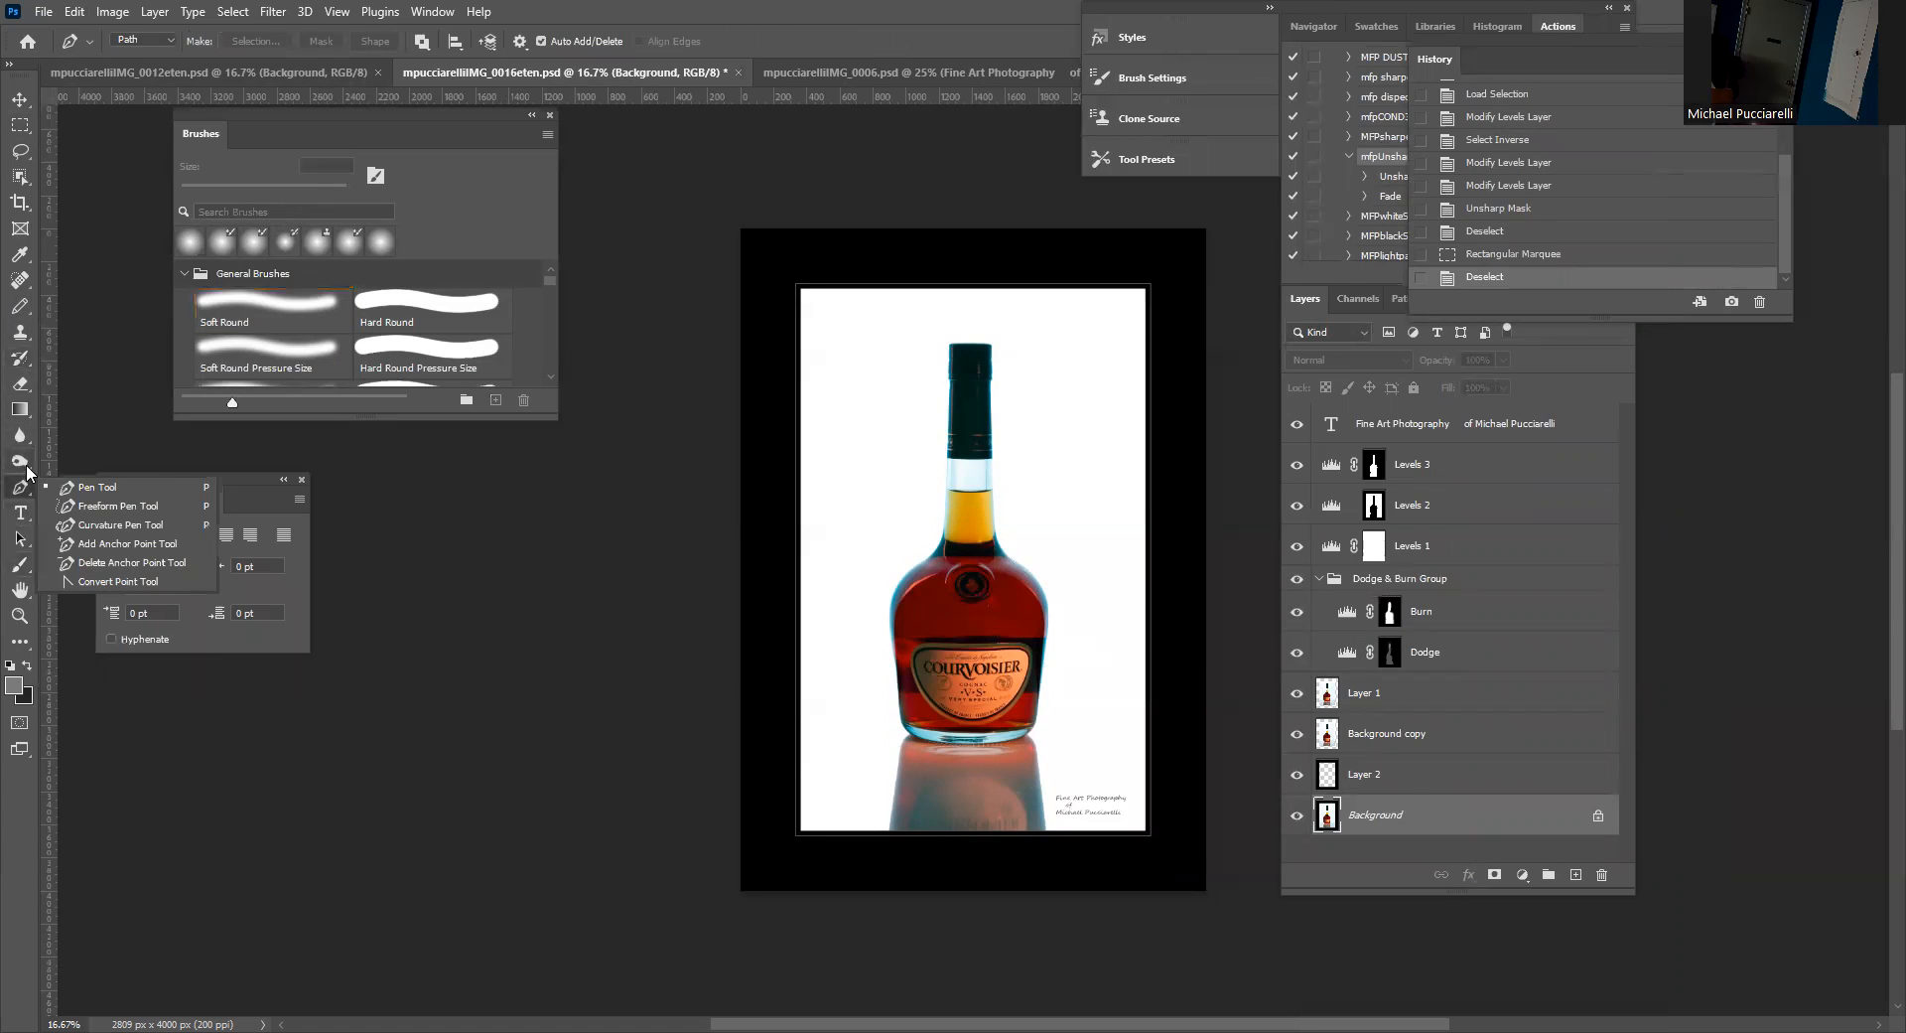
{"action": "left_click", "coordinate": [27, 469]}
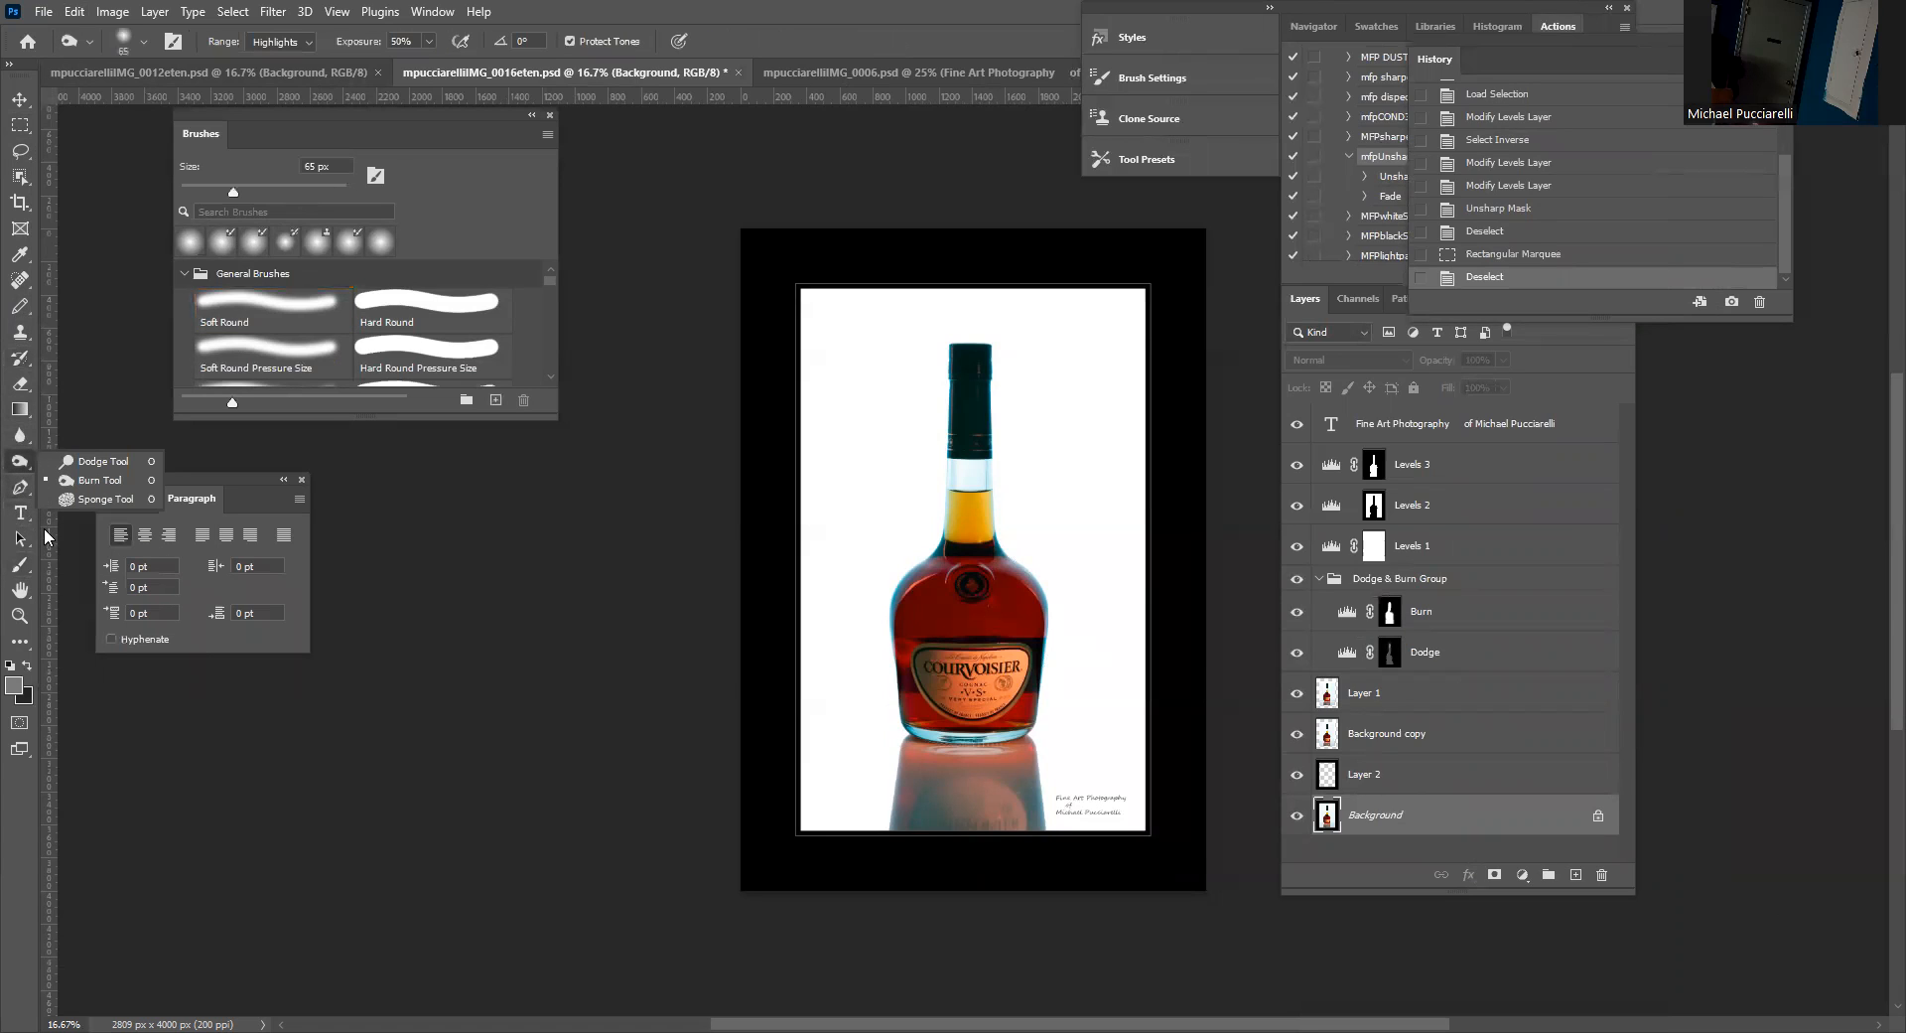
{"action": "left_click", "coordinate": [20, 360]}
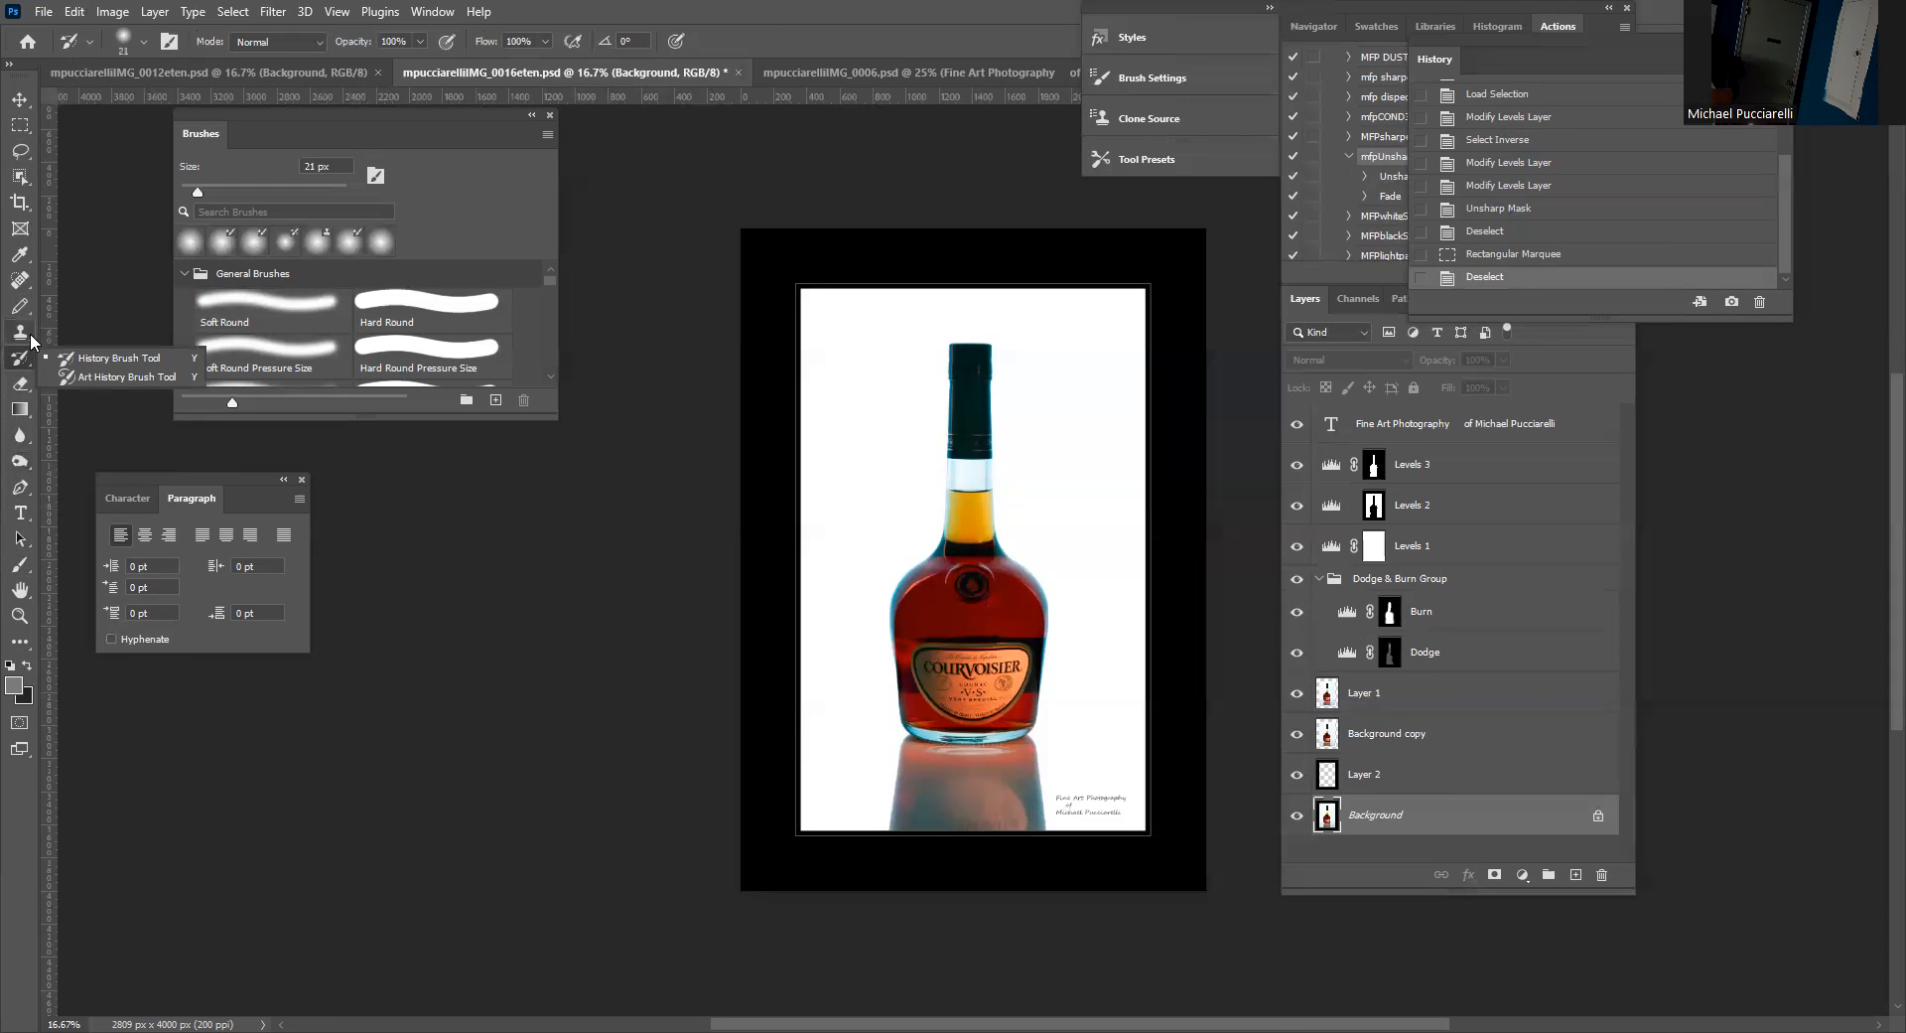
{"action": "key", "text": "s"}
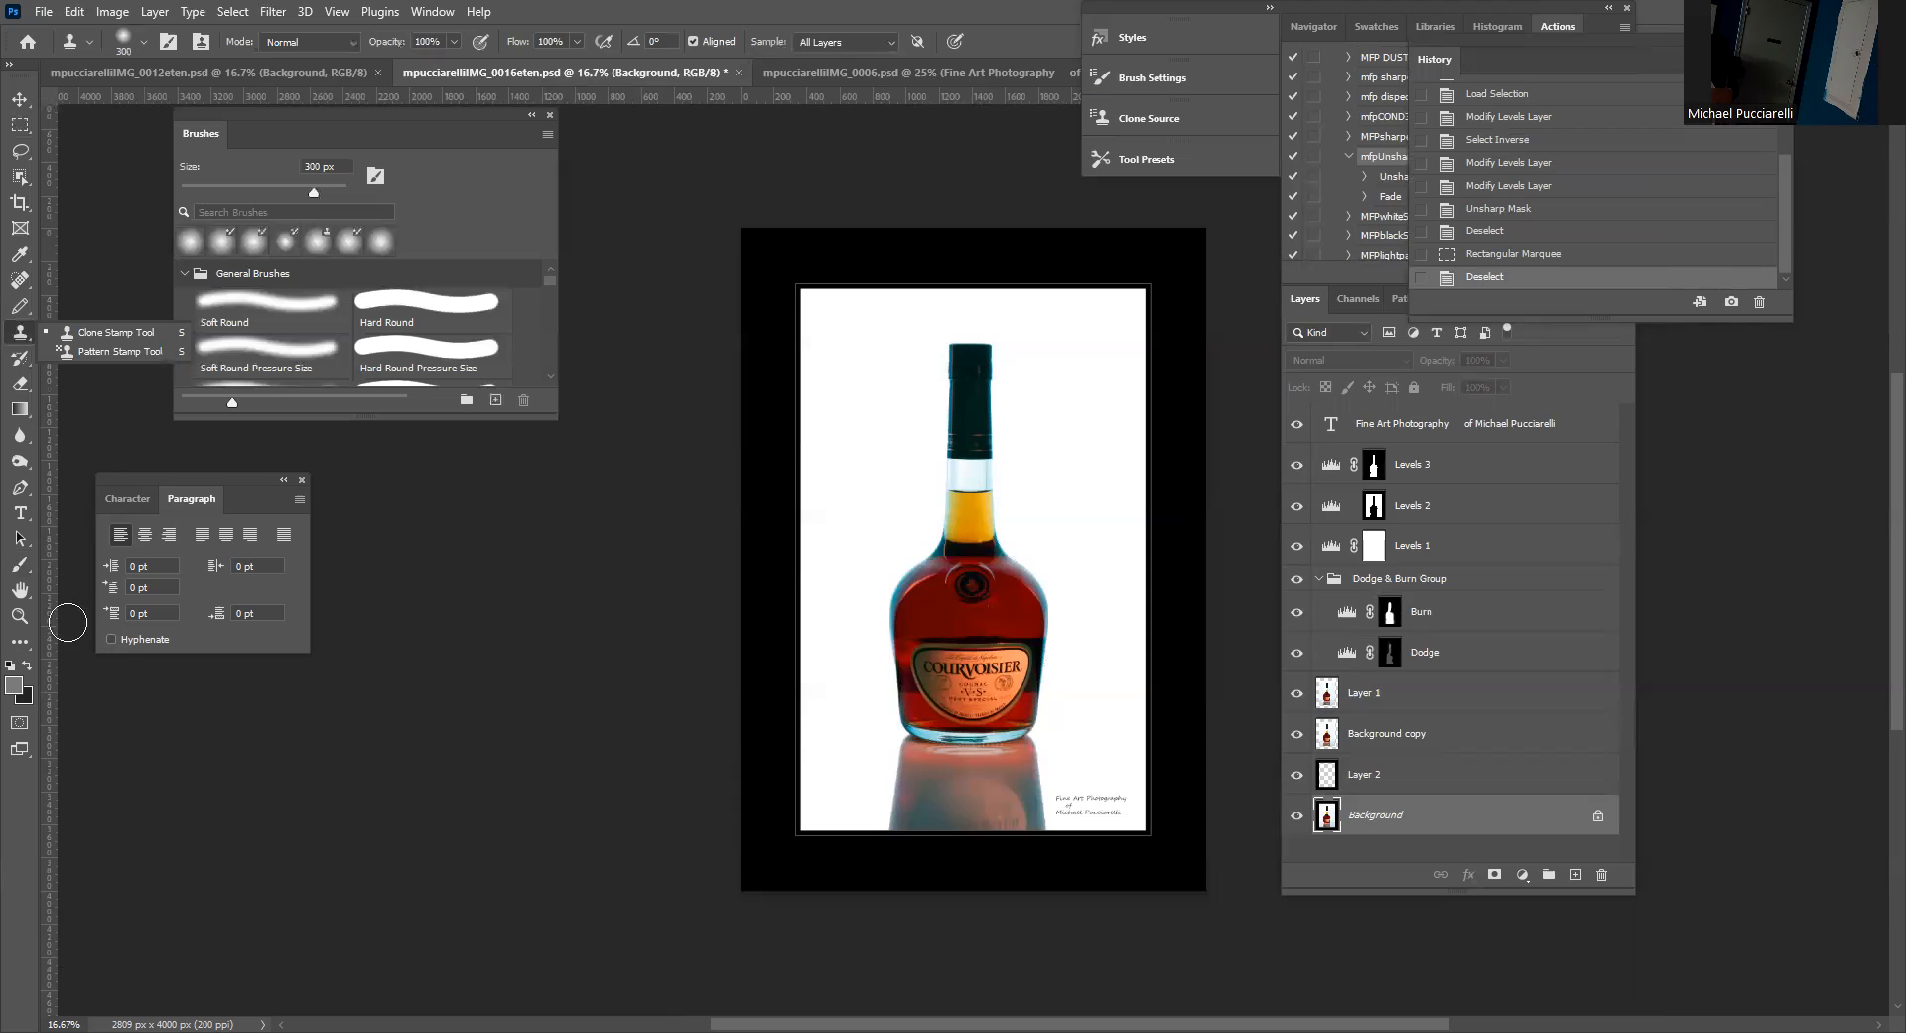
{"action": "left_click", "coordinate": [21, 564]}
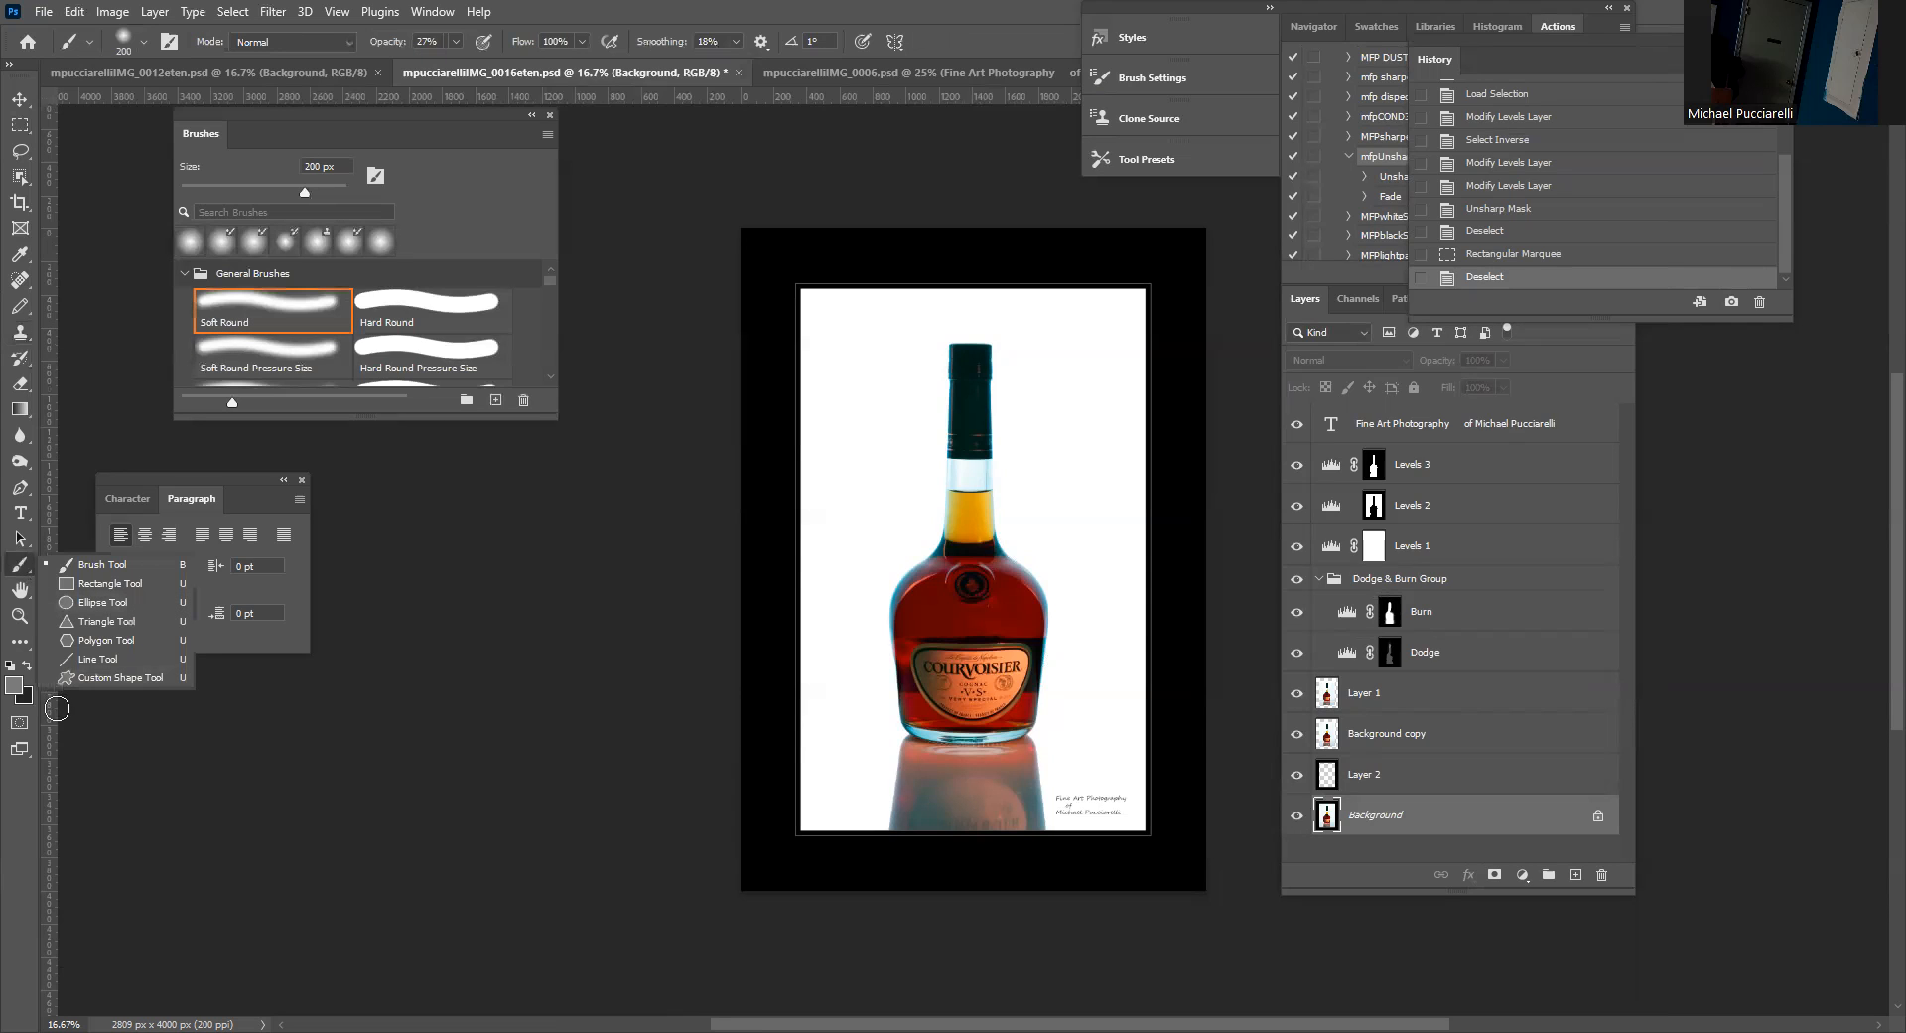
{"action": "scroll", "coordinate": [44, 552], "scroll_direction": "down", "scroll_amount": 1}
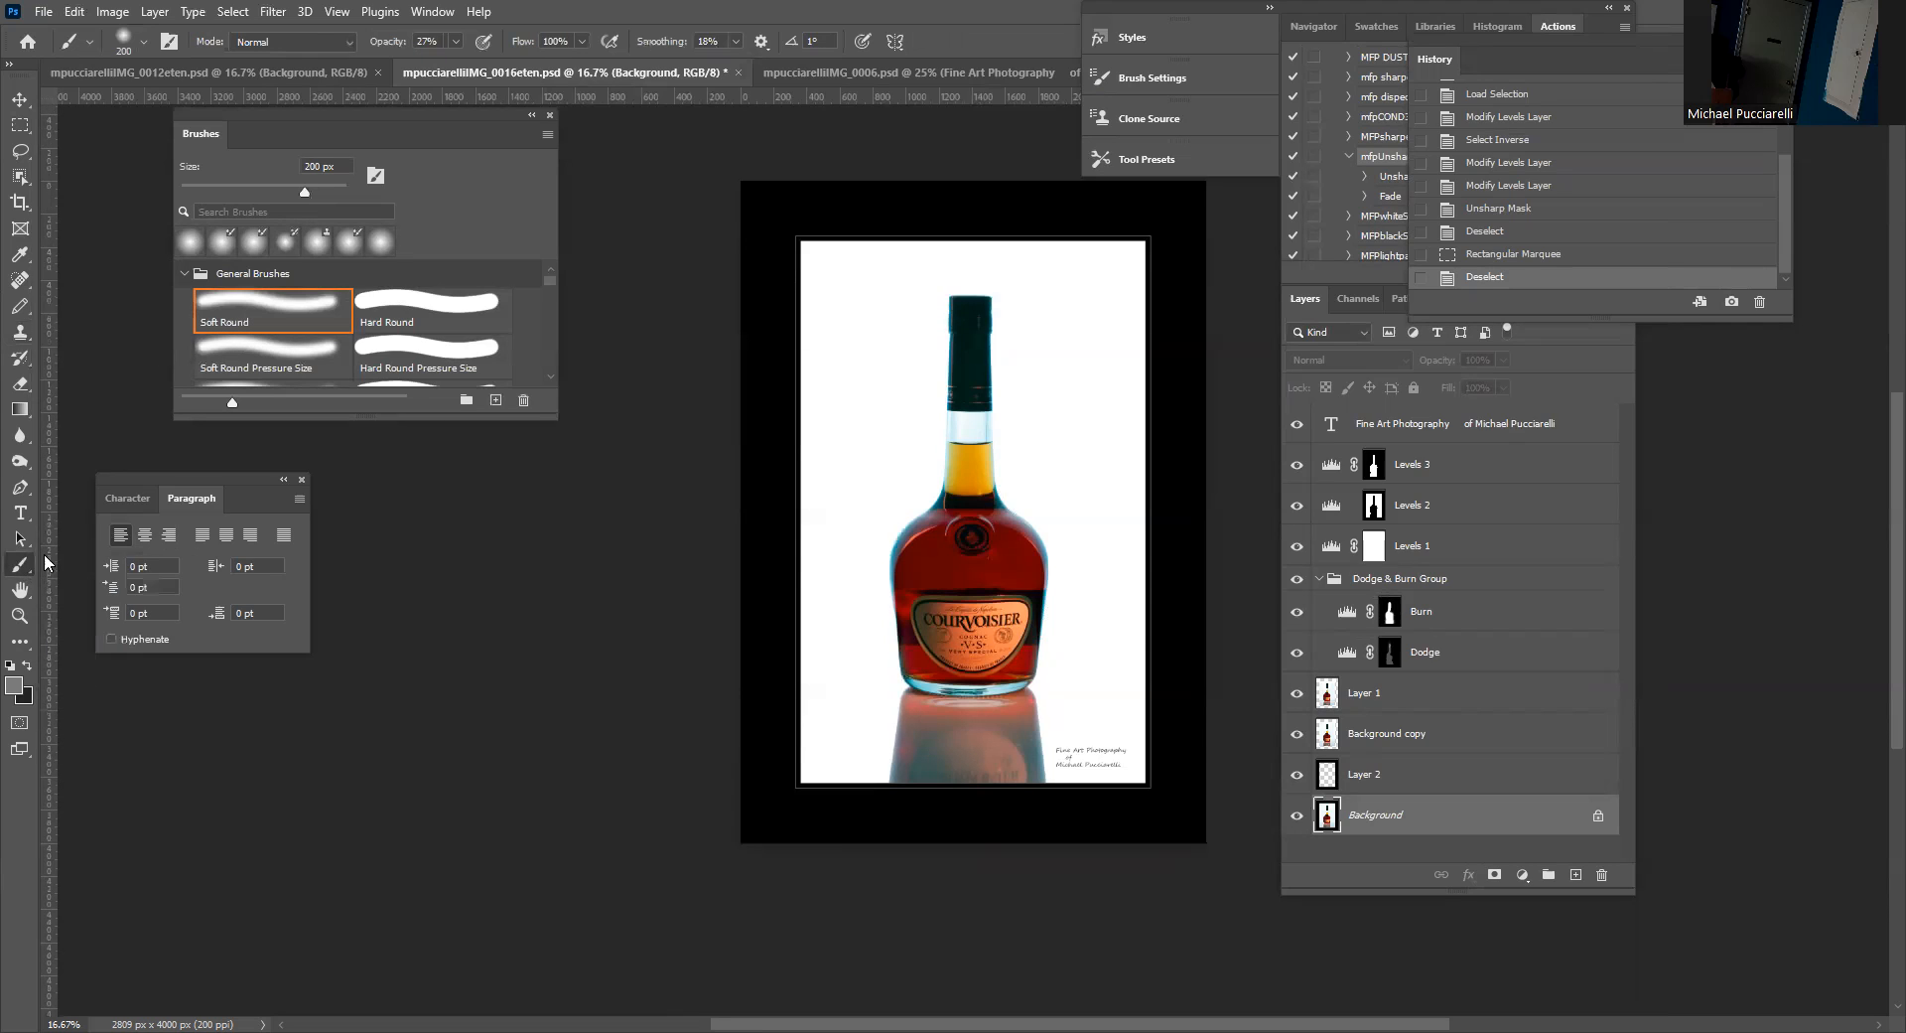
{"action": "left_click", "coordinate": [22, 490]}
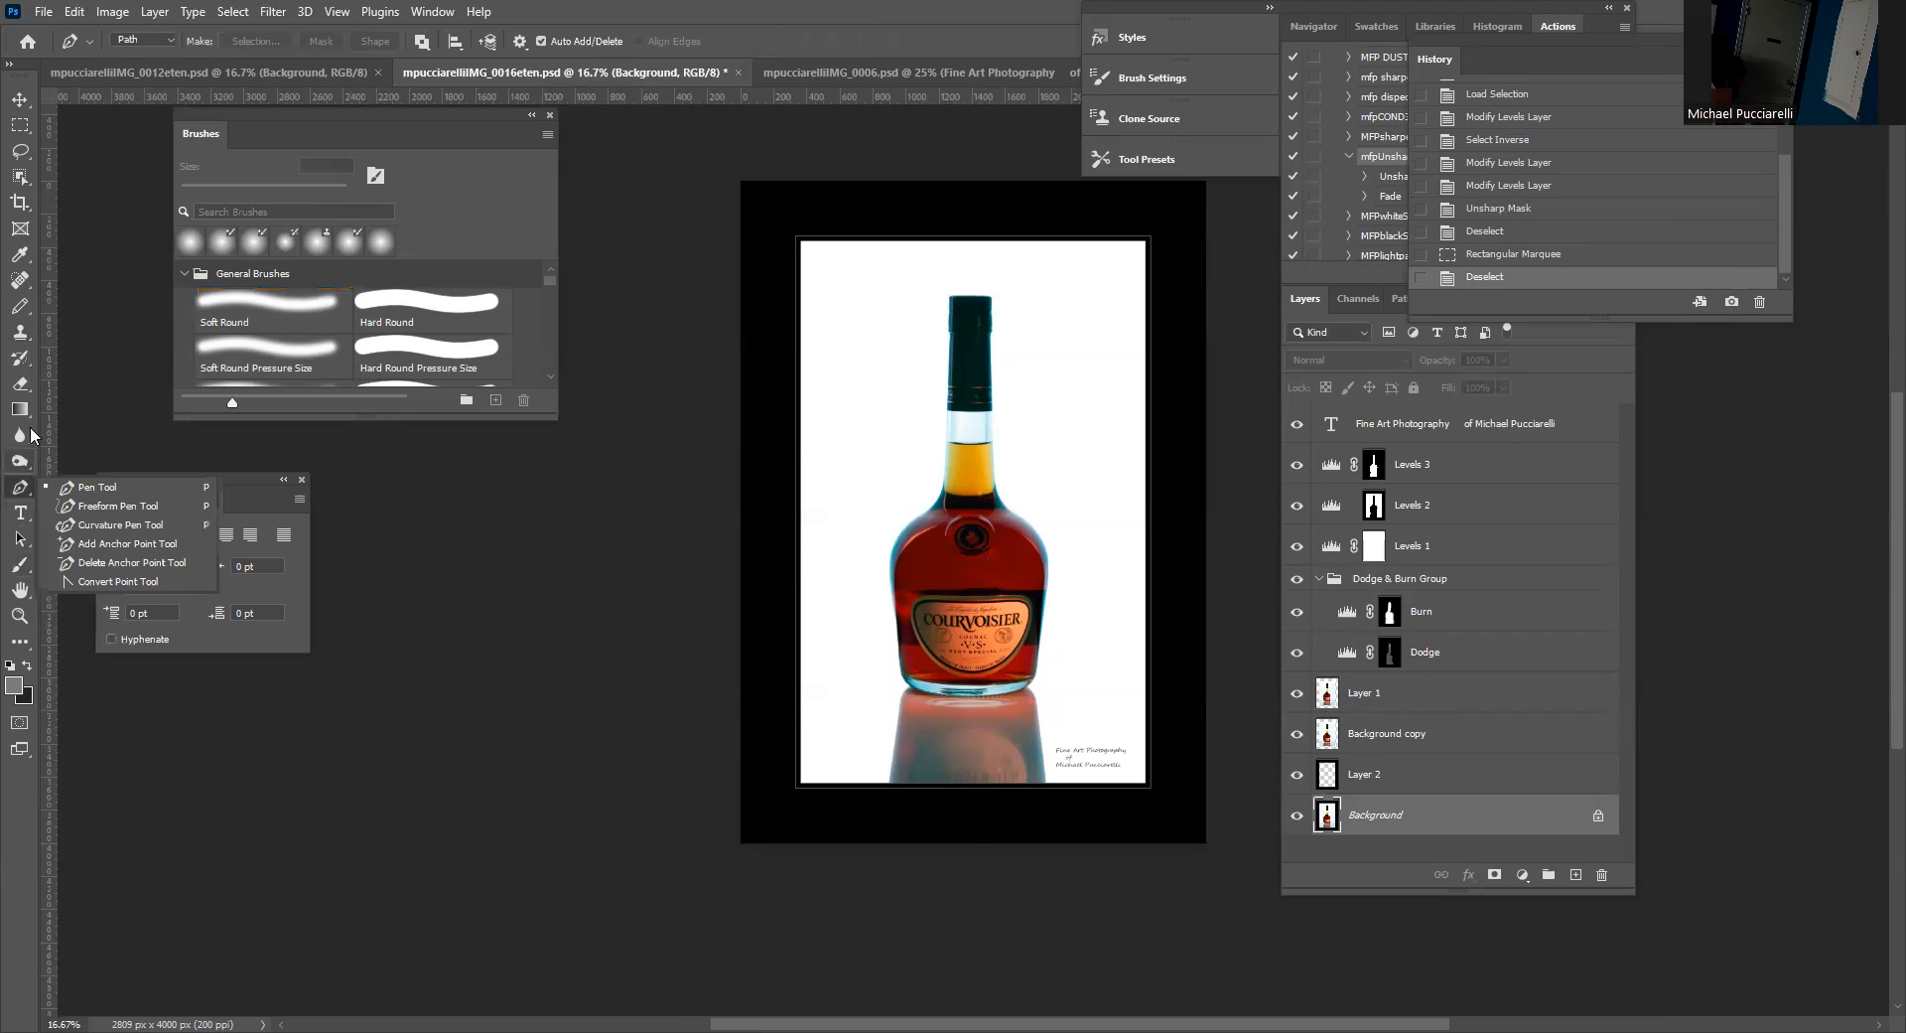
{"action": "left_click", "coordinate": [25, 427]}
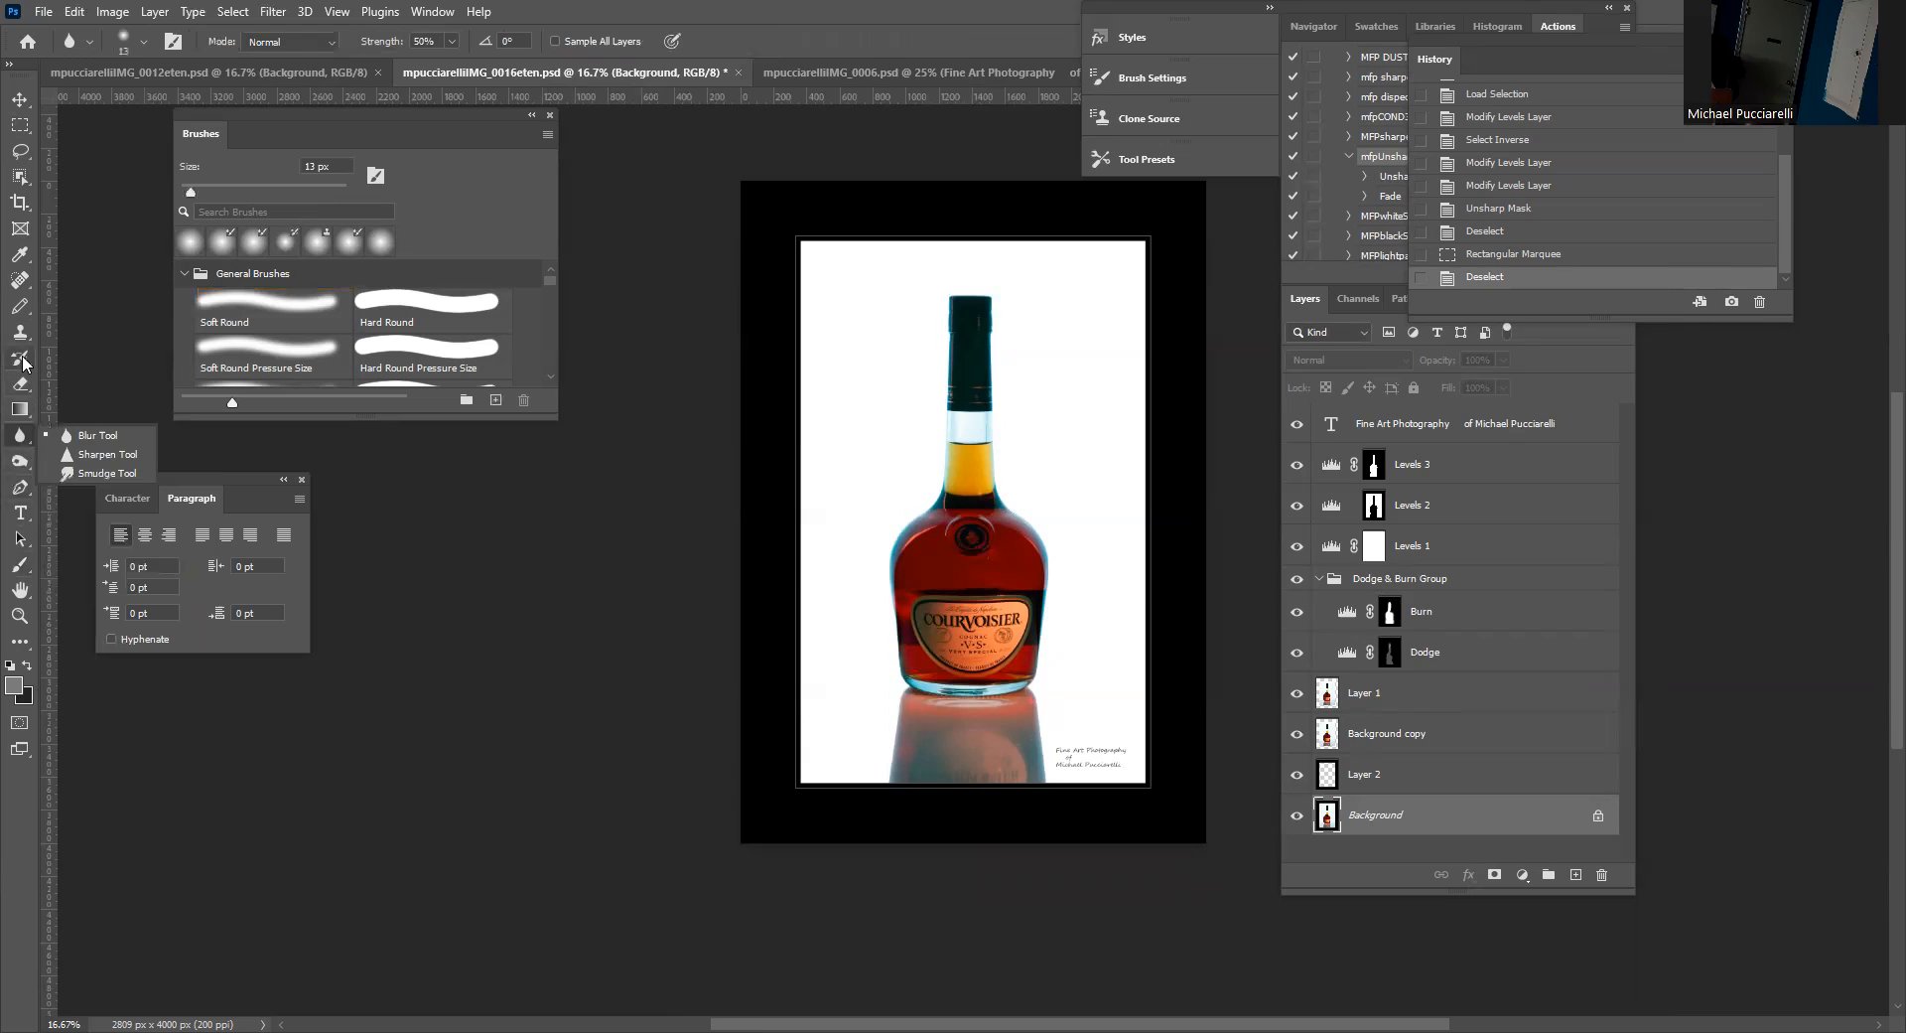
{"action": "left_click", "coordinate": [23, 359]}
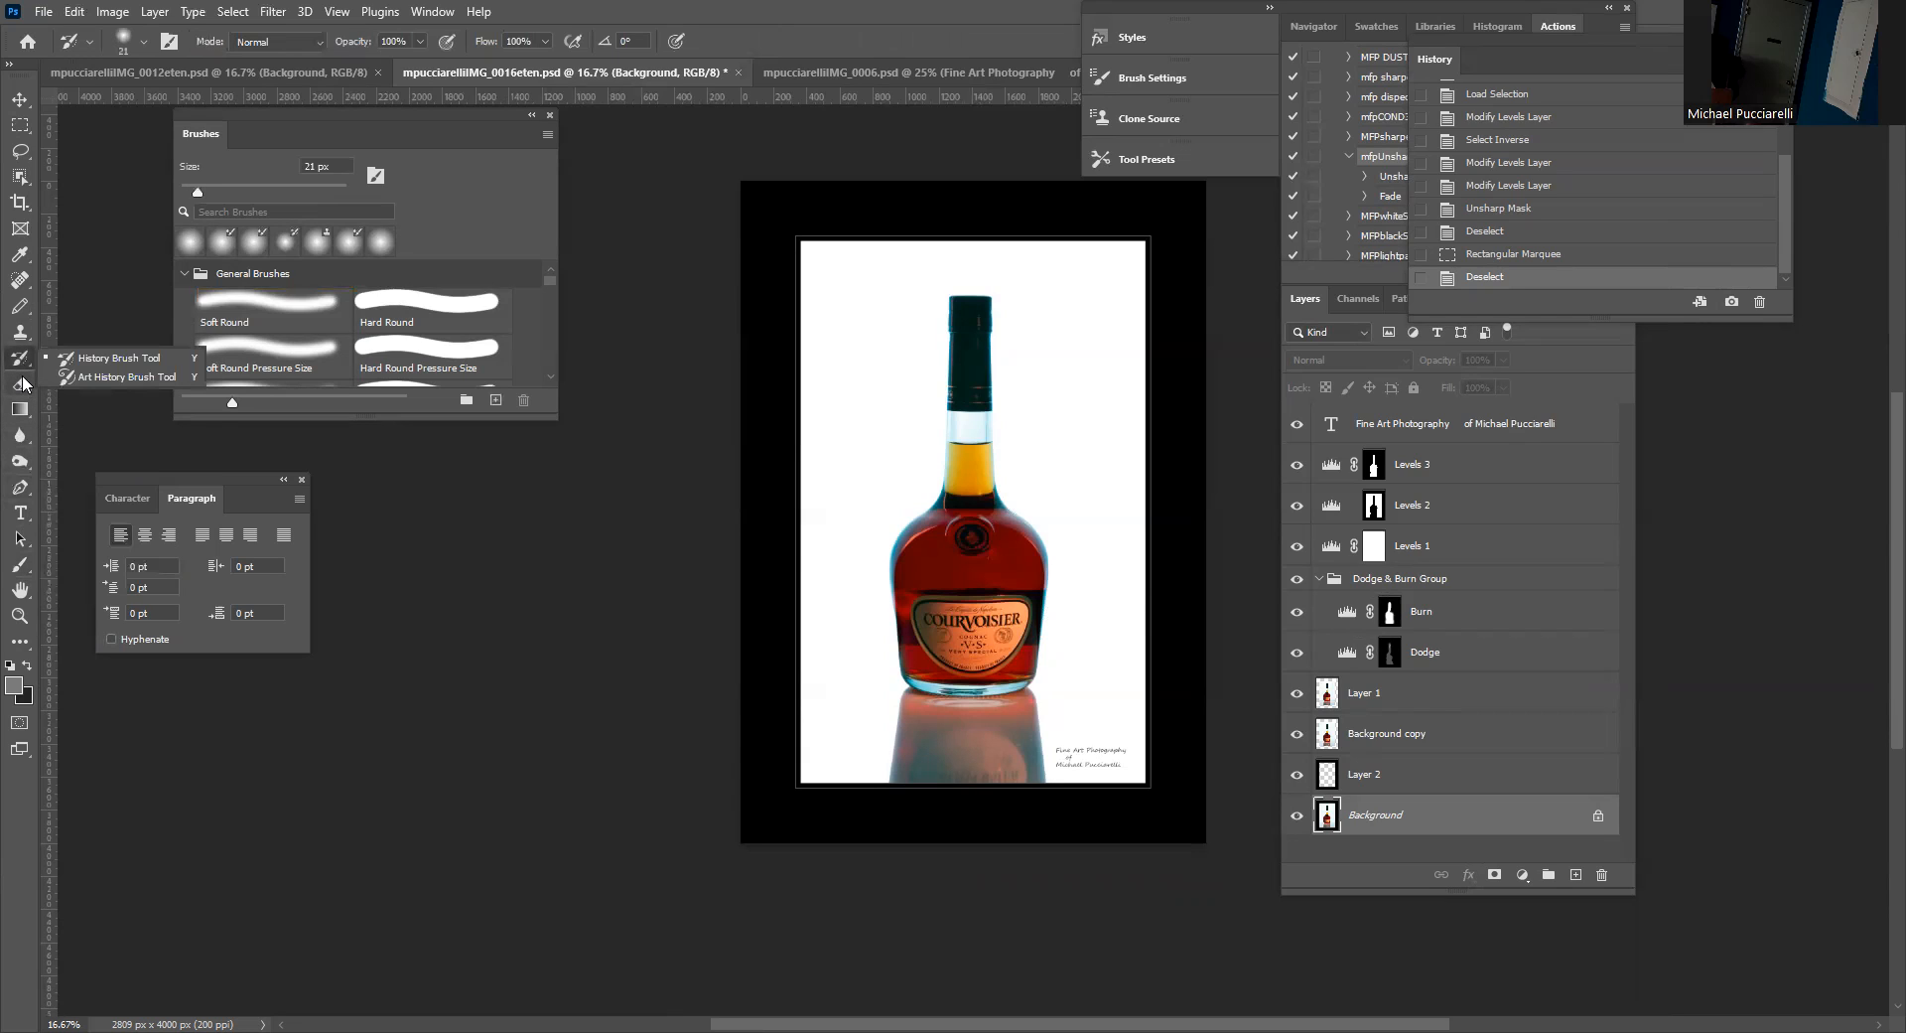
{"action": "left_click", "coordinate": [22, 383]}
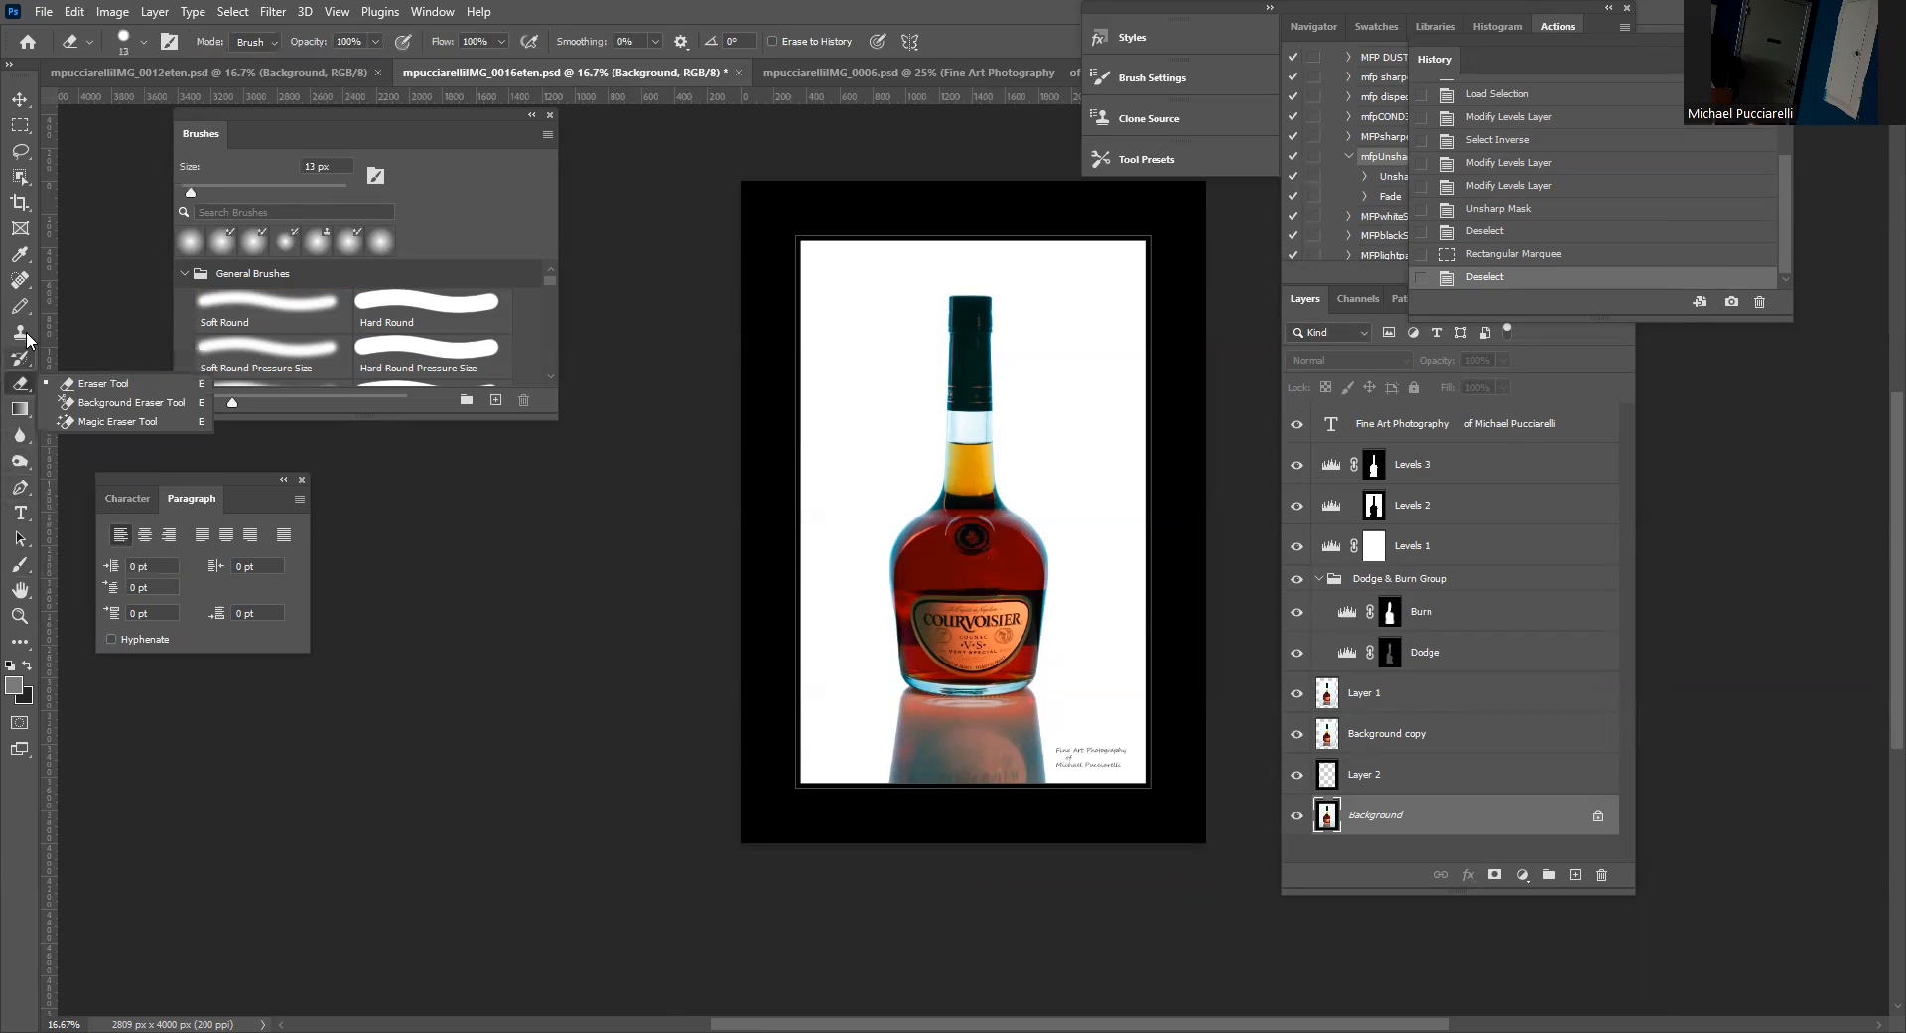
Customize the toolbar by moving the Mixer Brush Tool from the path selection group to the start of the type tools group.
{"action": "left_click", "coordinate": [76, 11]}
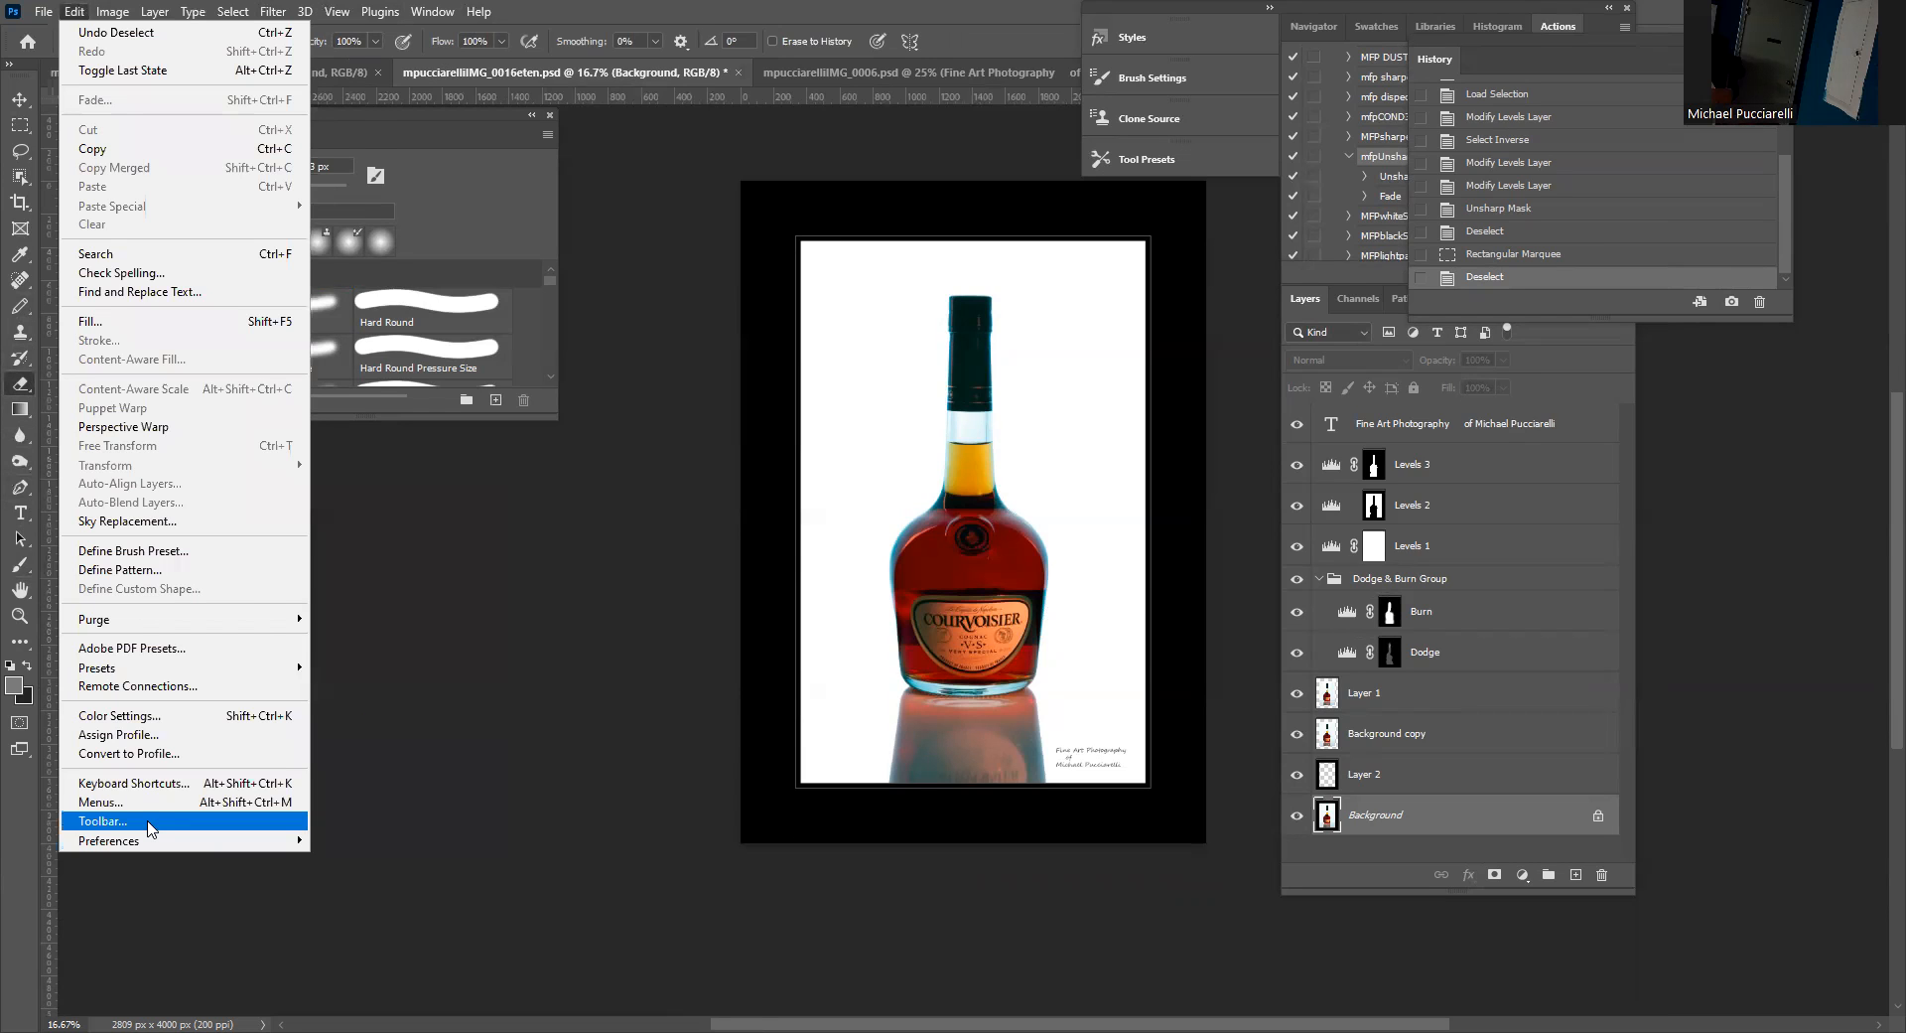
{"action": "left_click", "coordinate": [146, 821]}
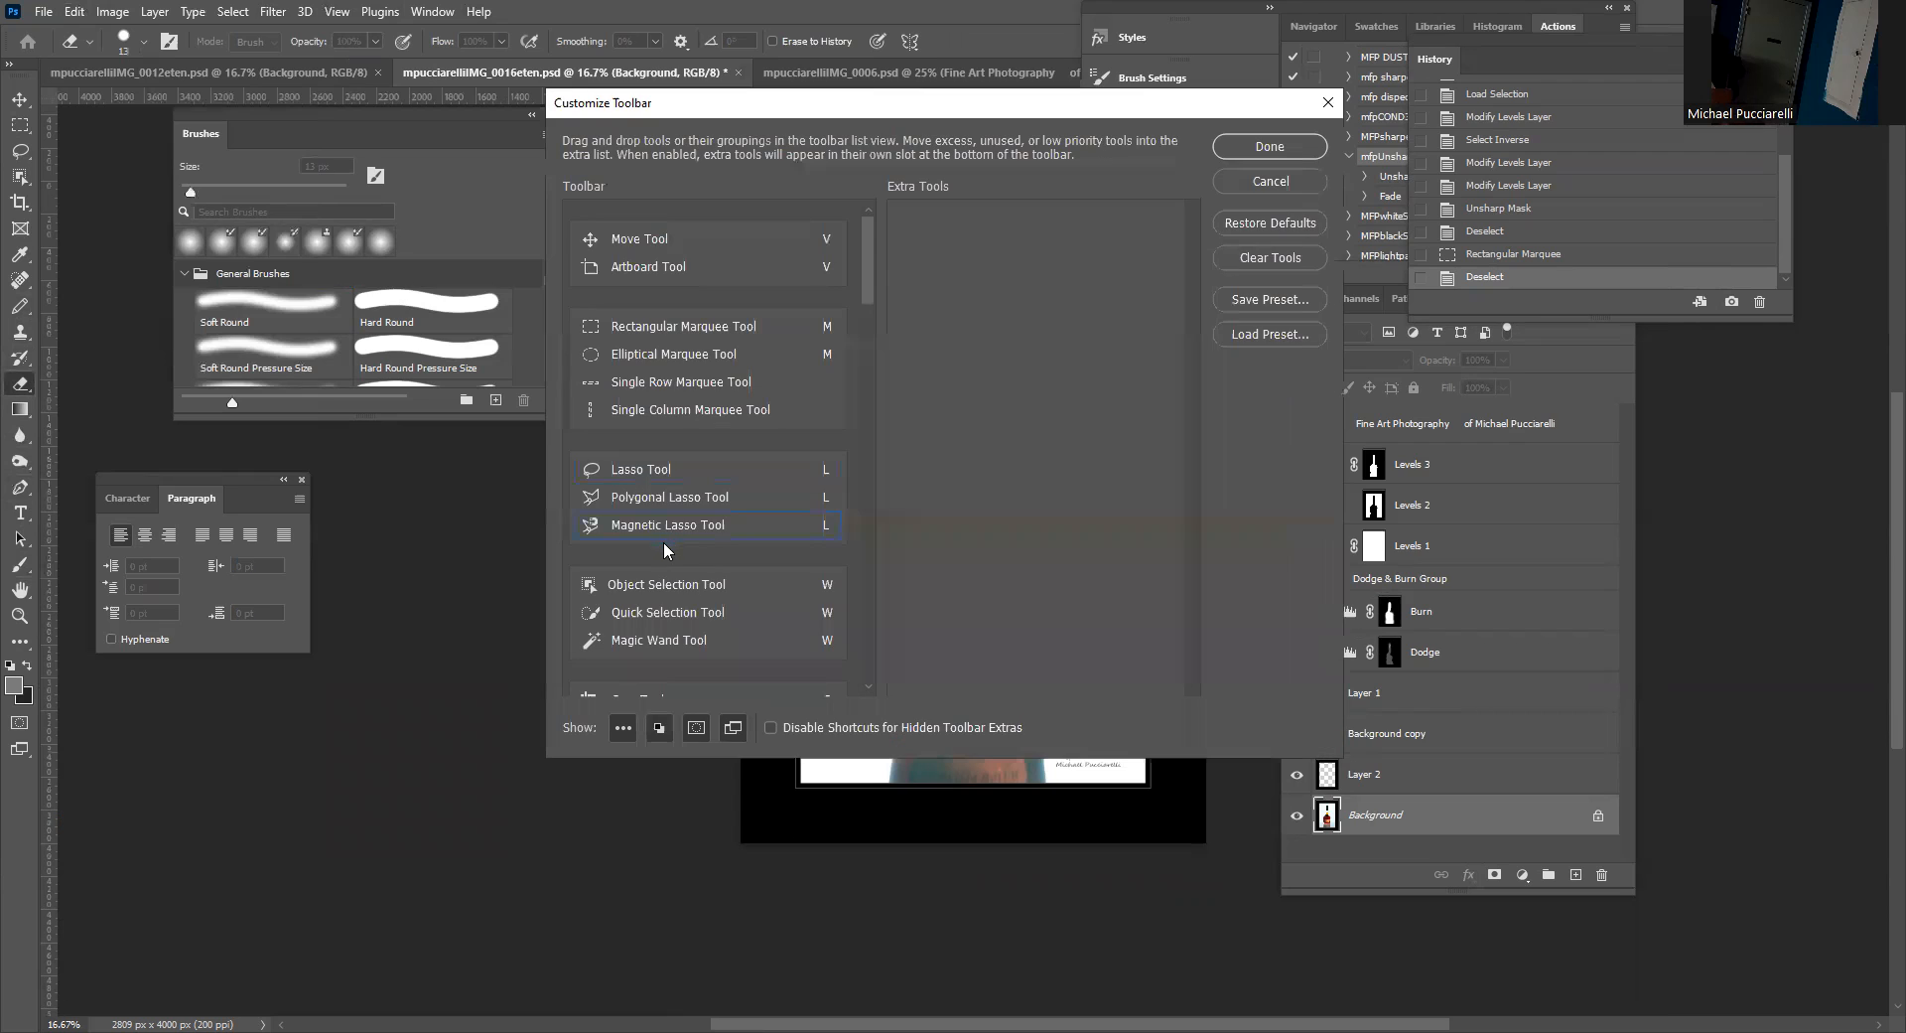
{"action": "scroll", "coordinate": [689, 496], "scroll_direction": "down", "scroll_amount": 5}
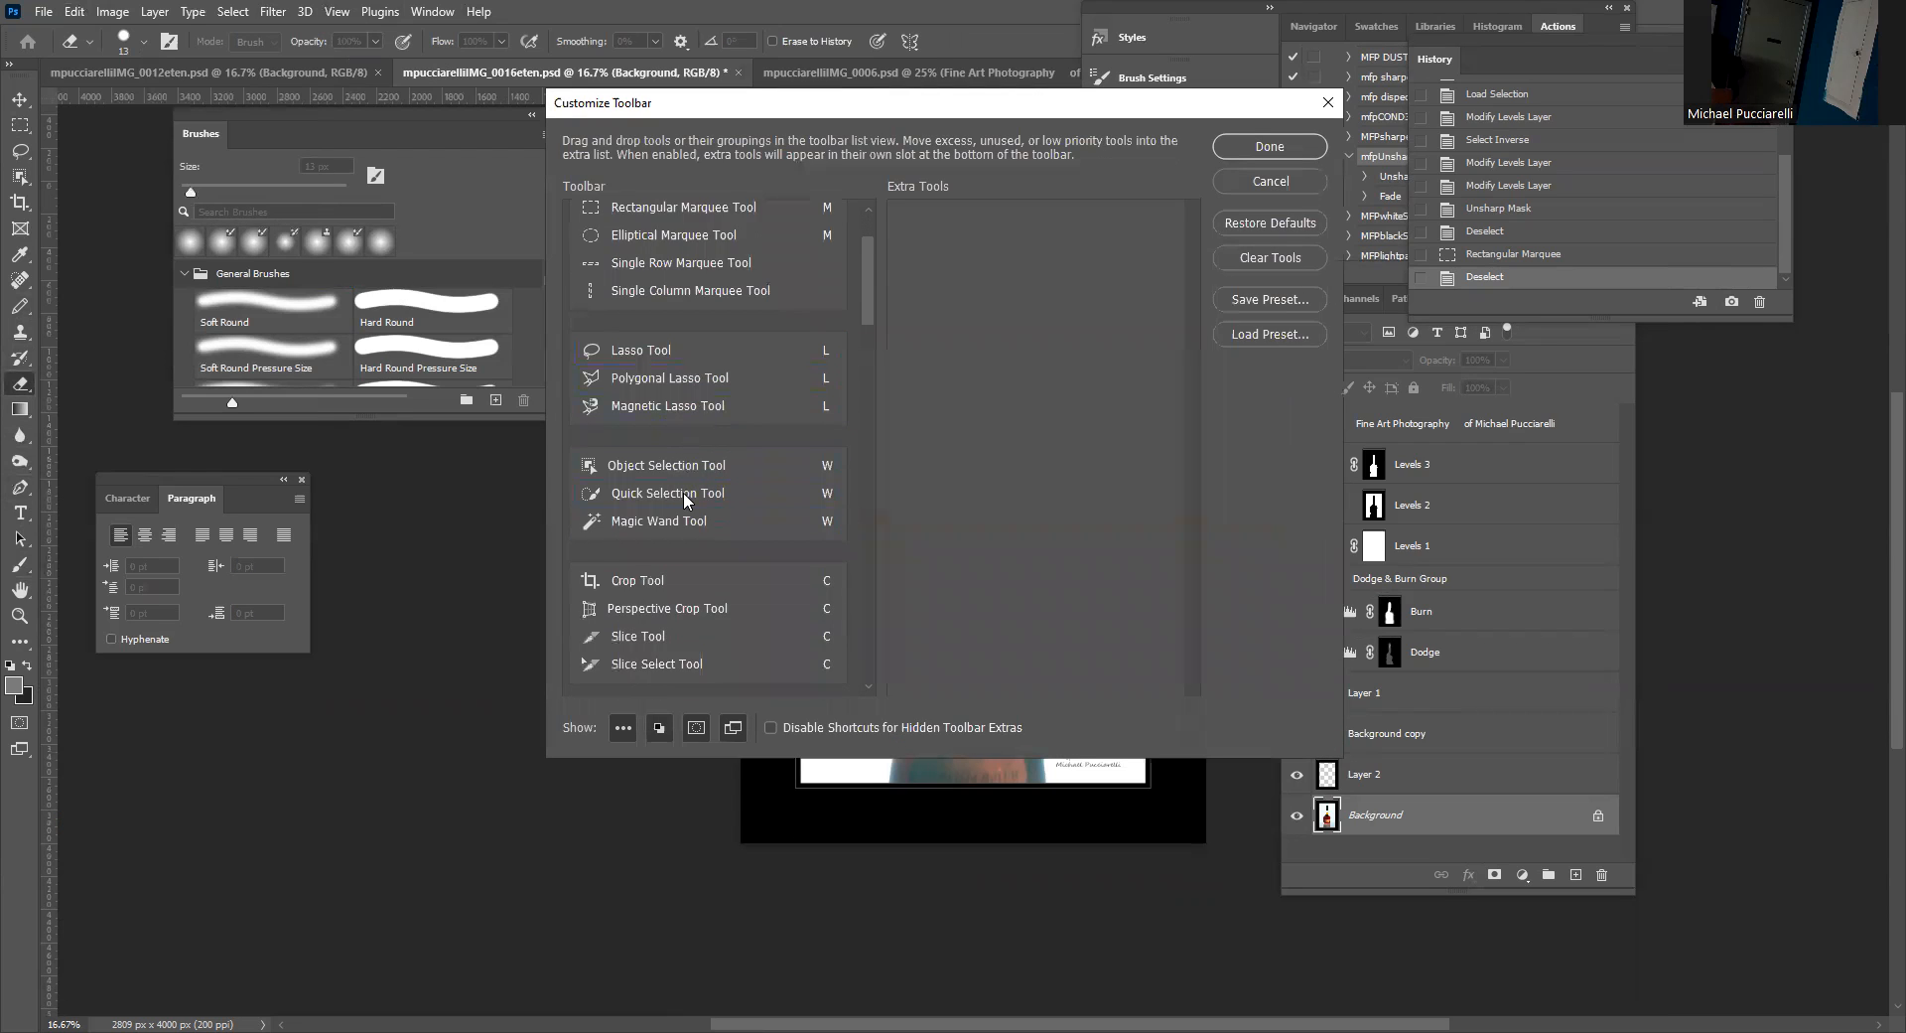
{"action": "scroll", "coordinate": [679, 498], "scroll_direction": "down", "scroll_amount": 6}
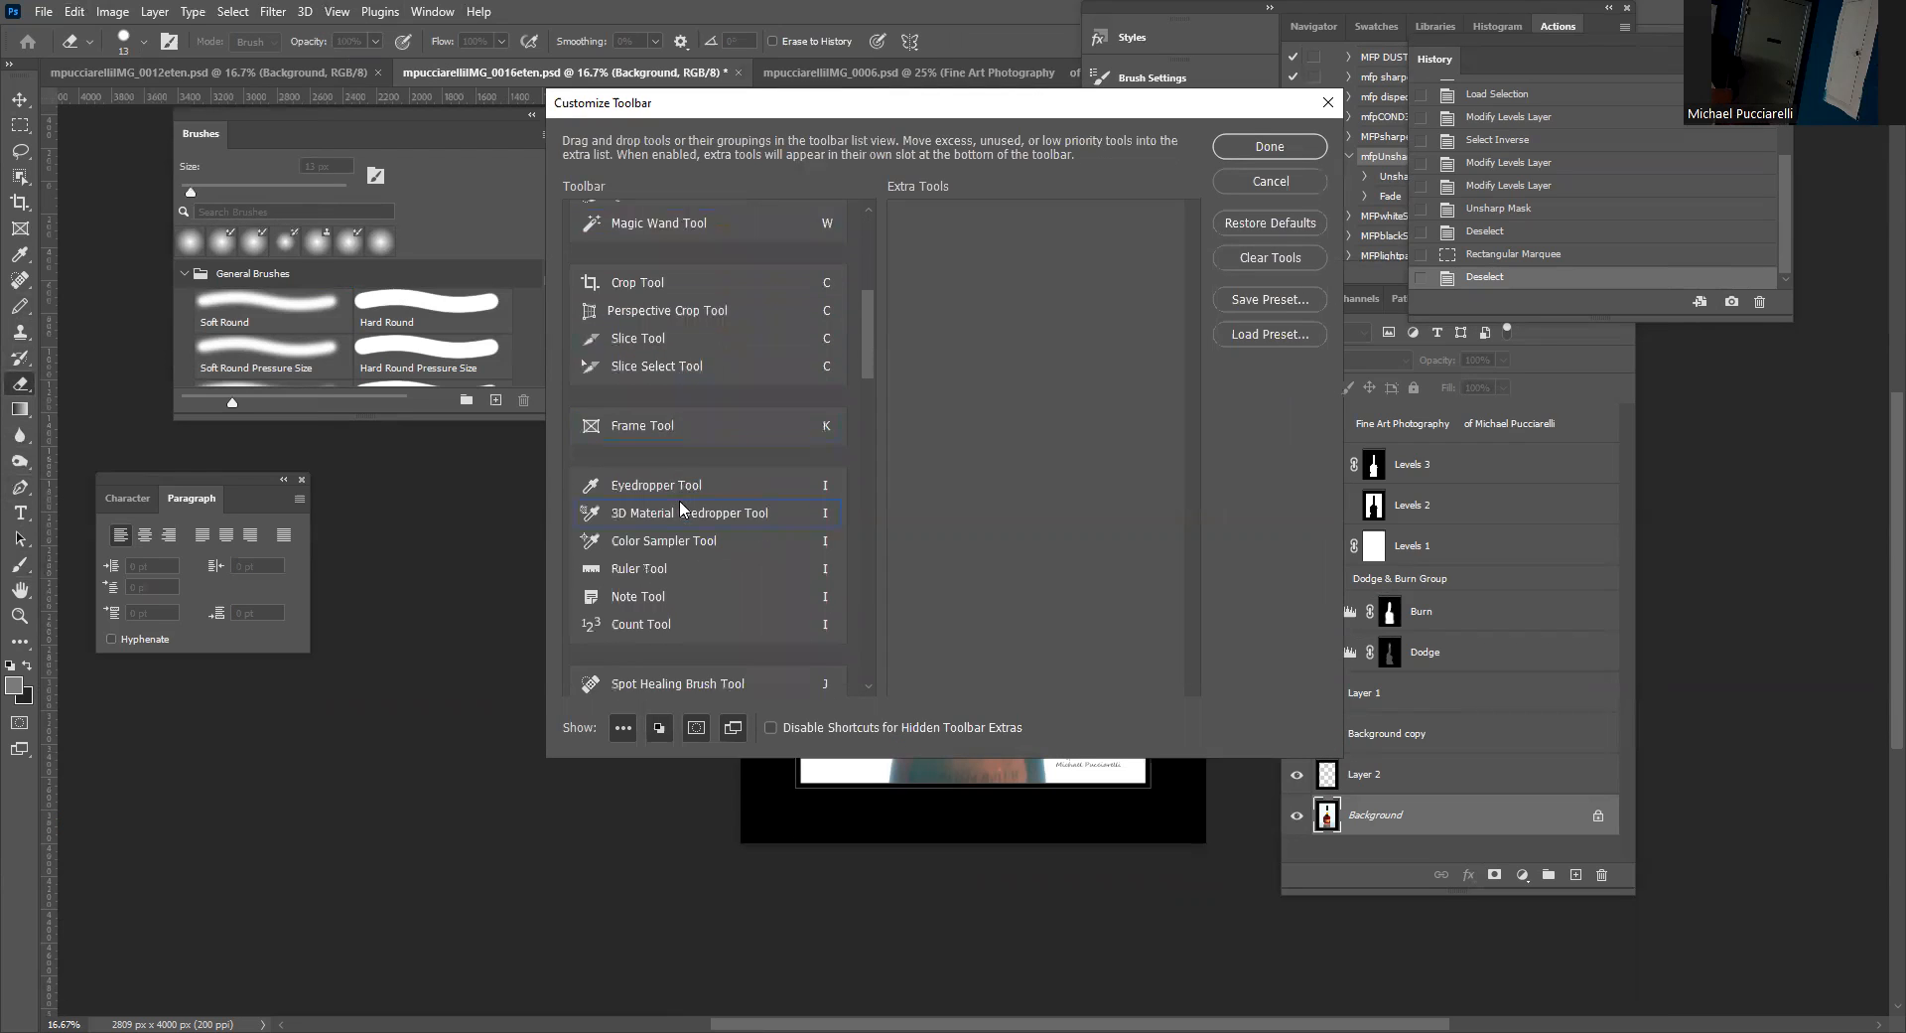
{"action": "scroll", "coordinate": [679, 507], "scroll_direction": "down", "scroll_amount": 4}
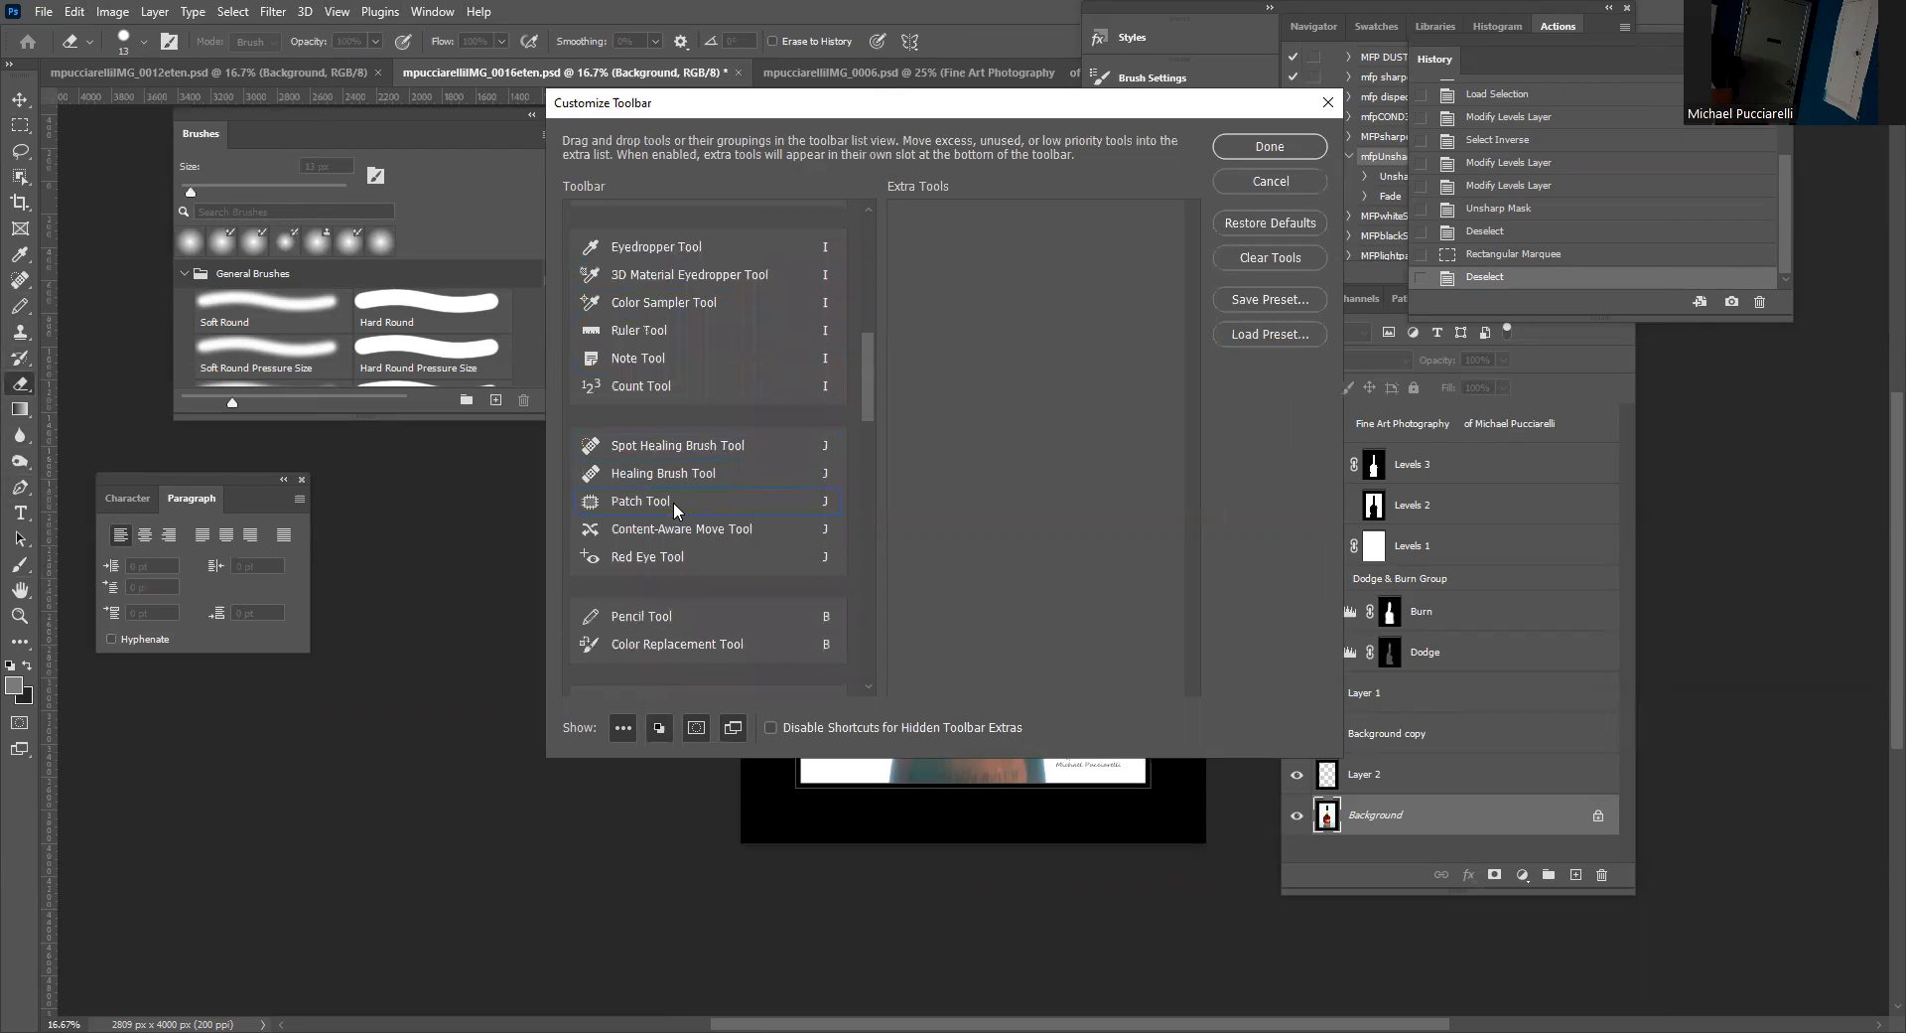
{"action": "scroll", "coordinate": [683, 533], "scroll_direction": "down", "scroll_amount": 3}
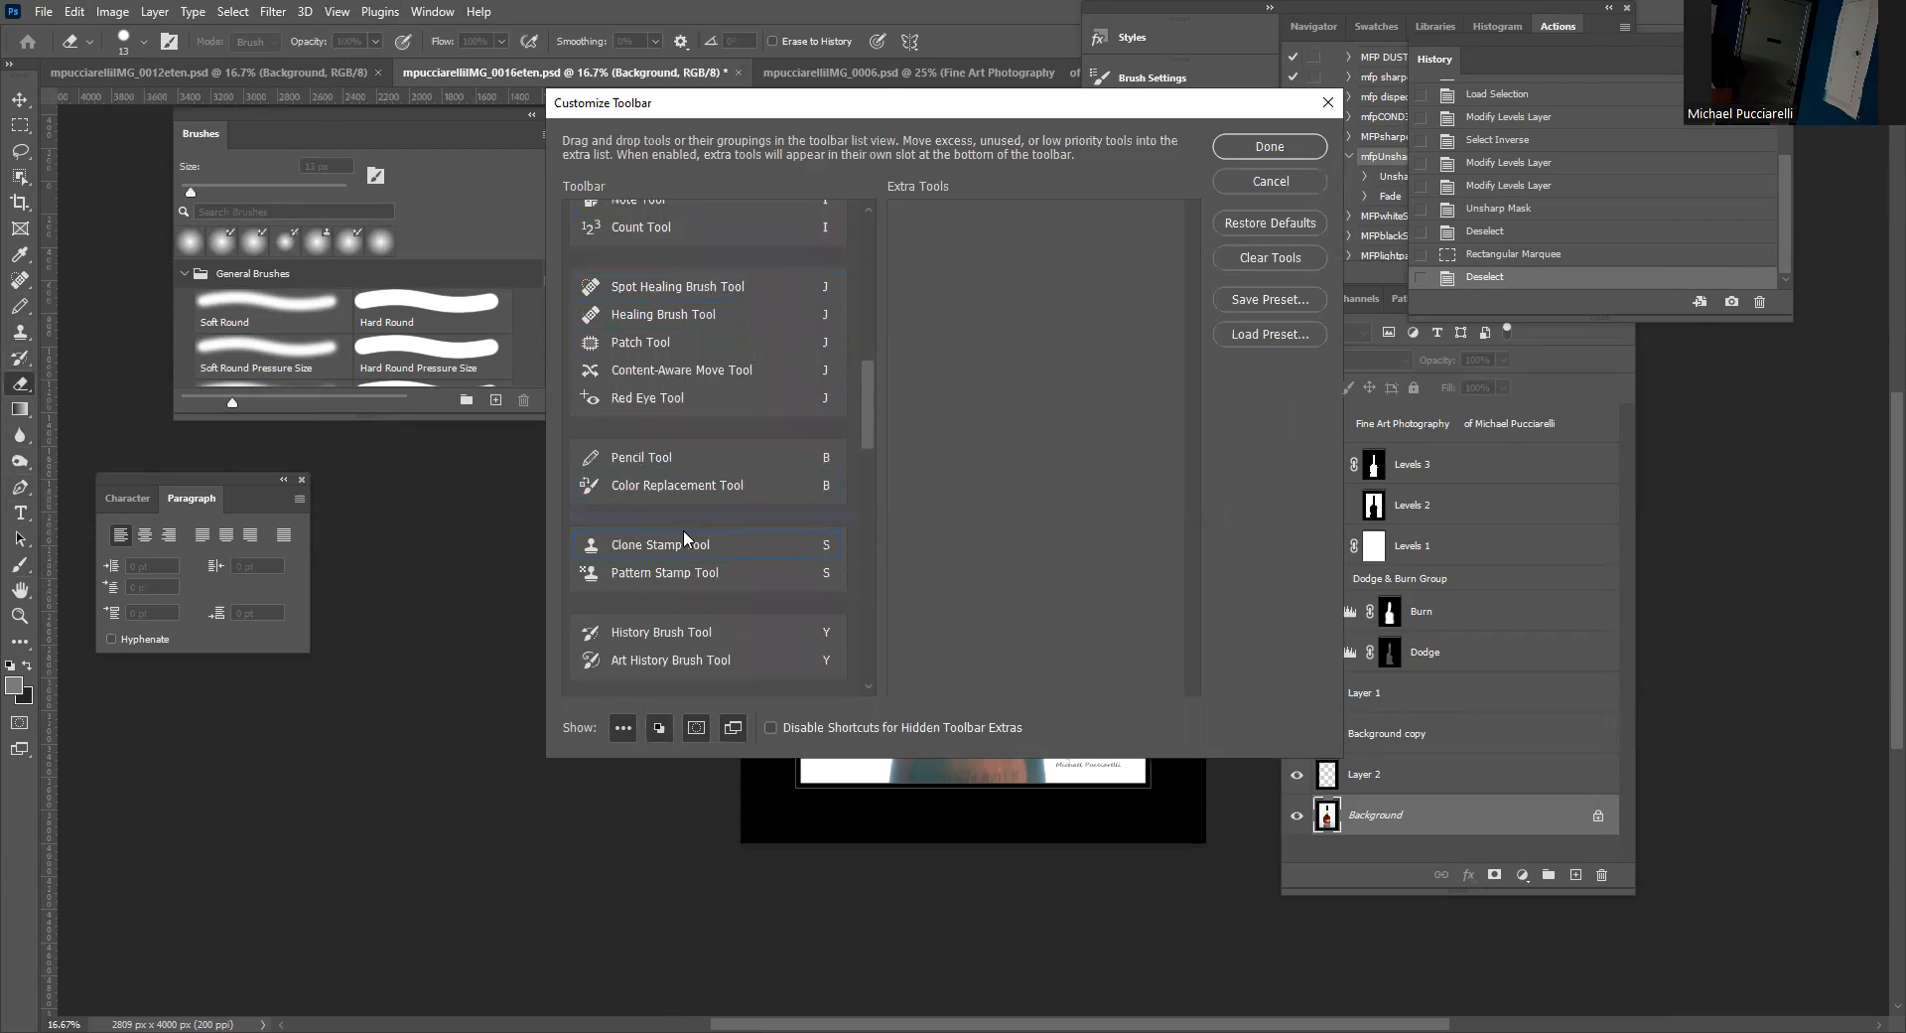
{"action": "scroll", "coordinate": [679, 528], "scroll_direction": "down", "scroll_amount": 6}
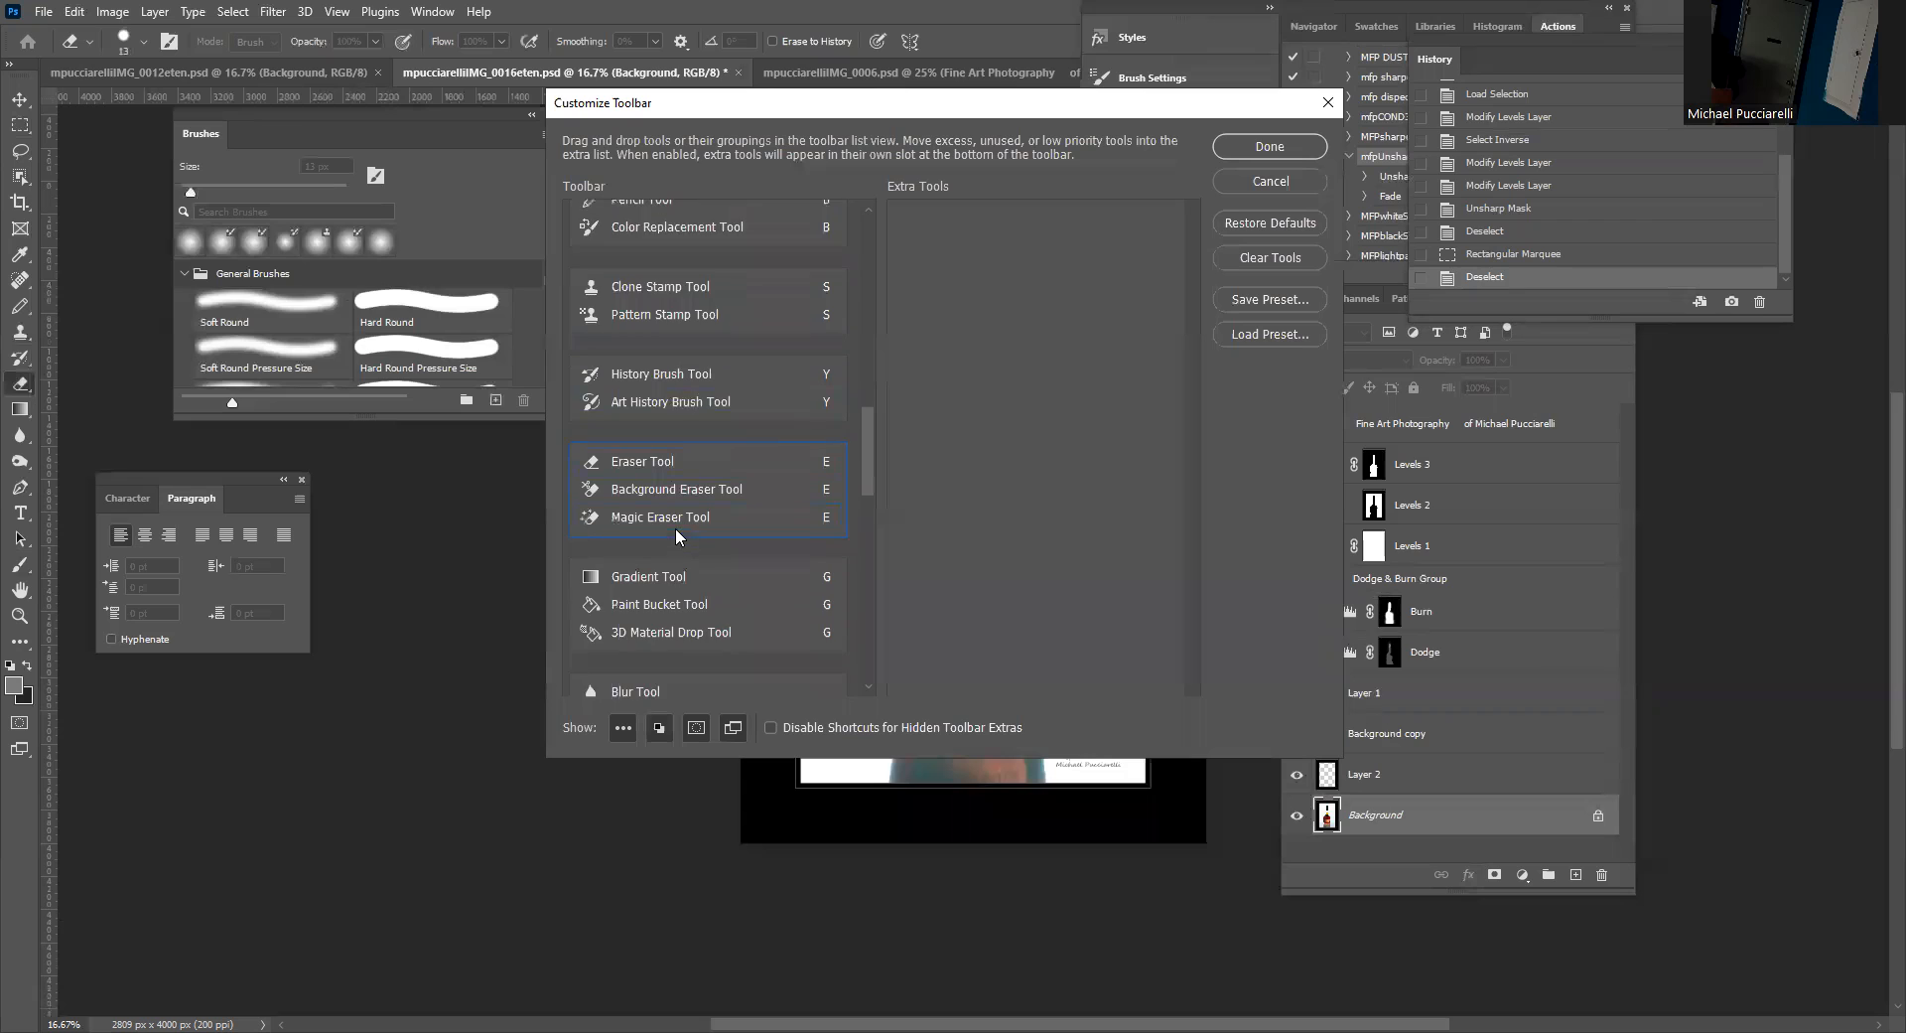
{"action": "scroll", "coordinate": [669, 528], "scroll_direction": "down", "scroll_amount": 4}
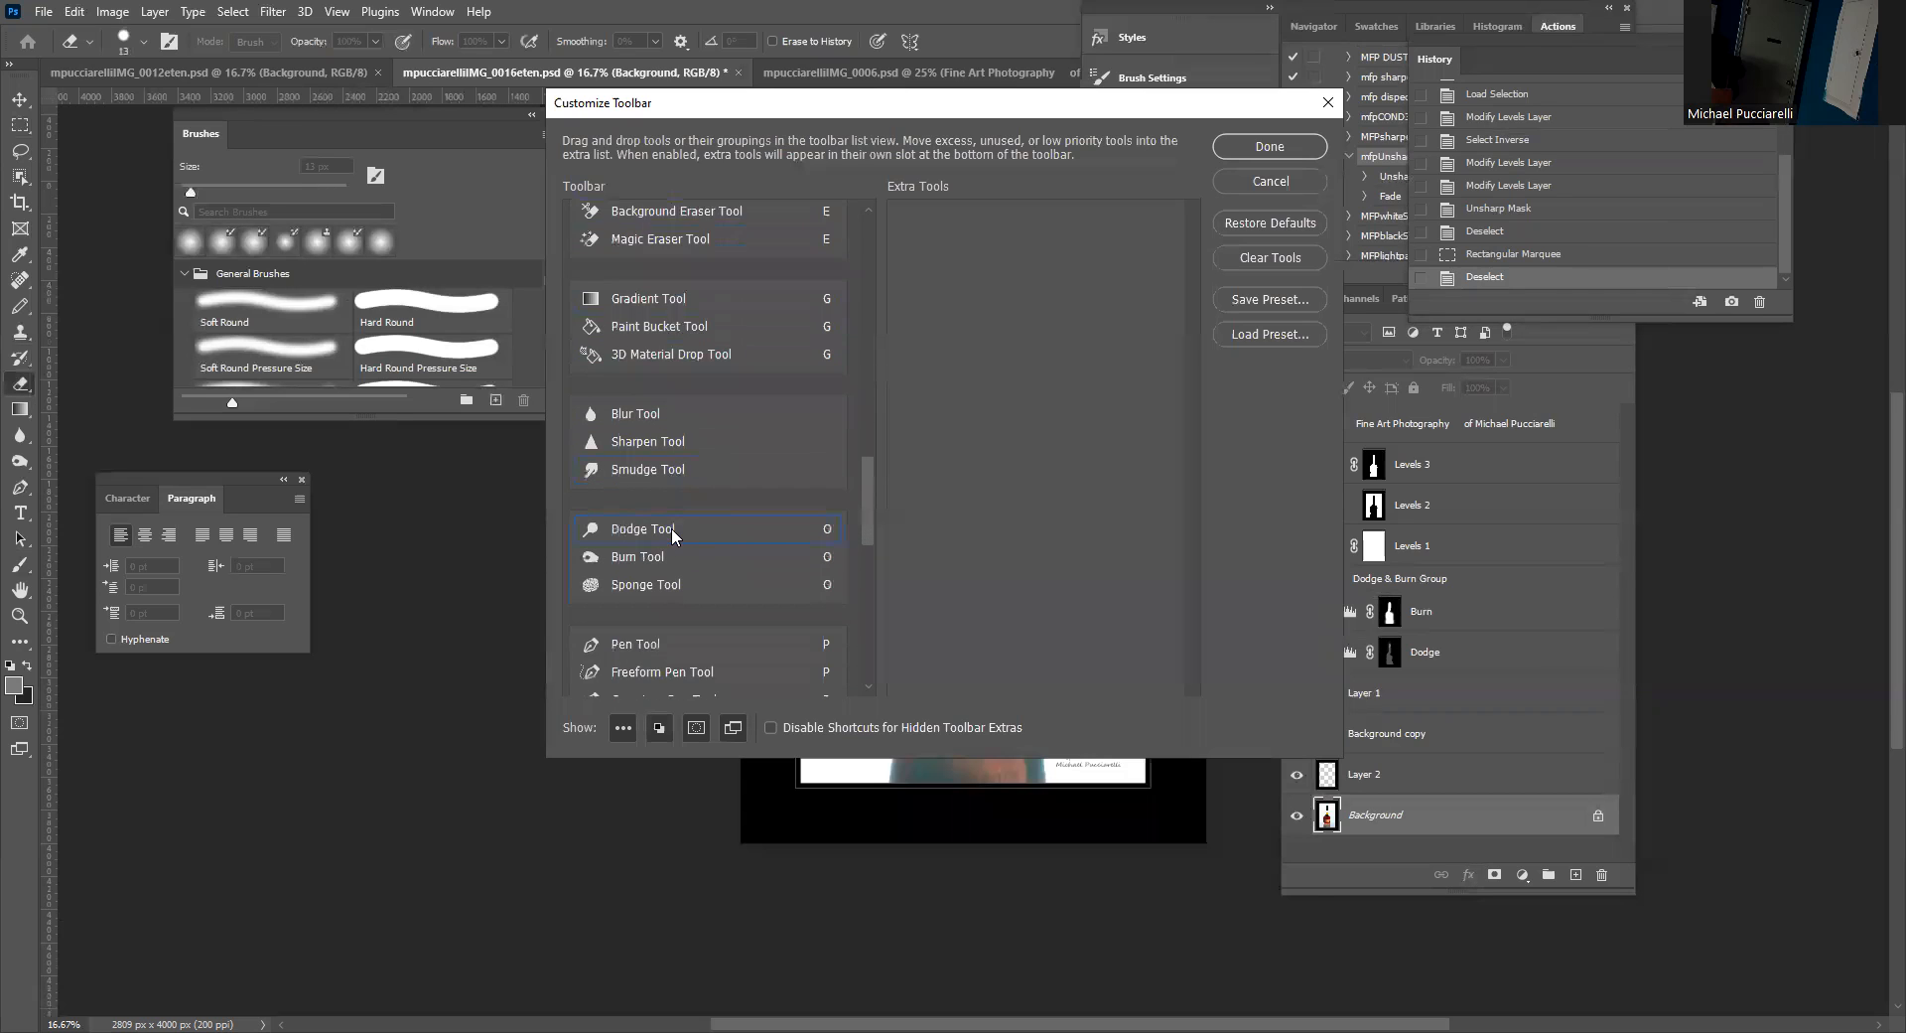
{"action": "scroll", "coordinate": [669, 527], "scroll_direction": "down", "scroll_amount": 6}
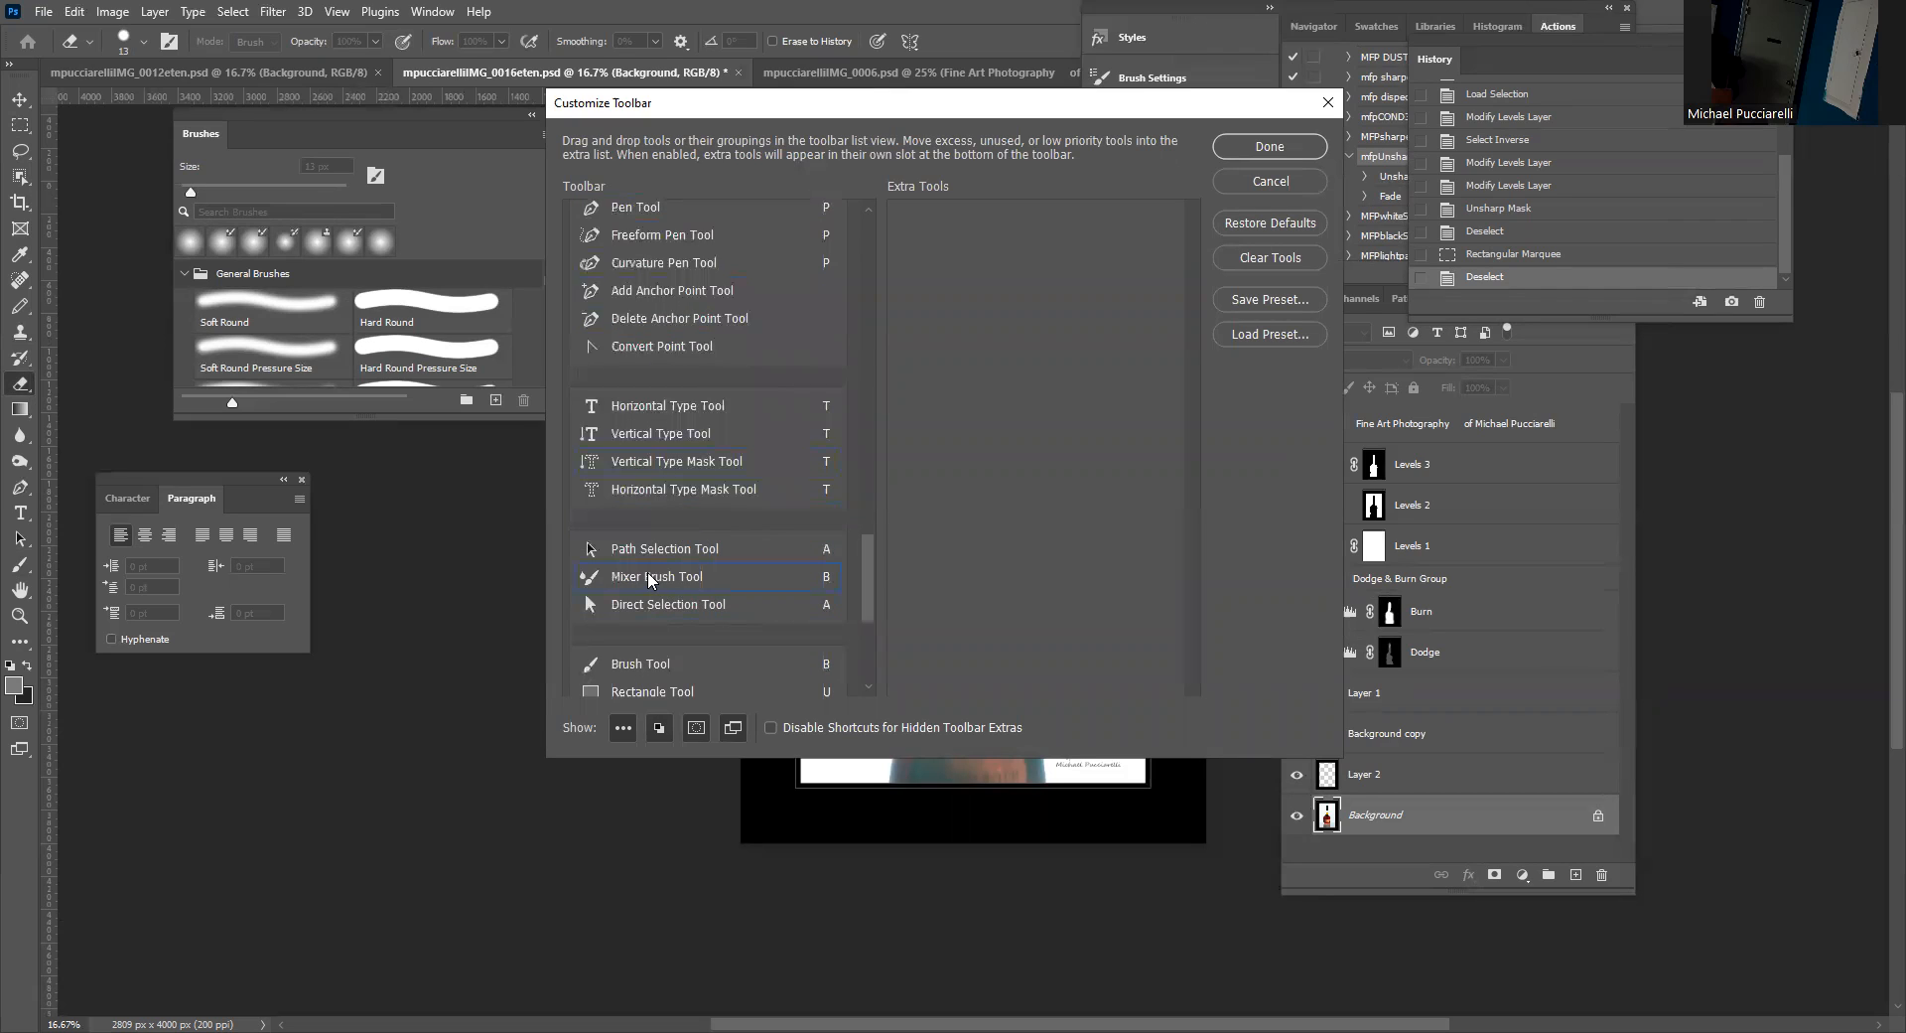
{"action": "left_click_drag", "start_coordinate": [650, 579], "coordinate": [626, 399]}
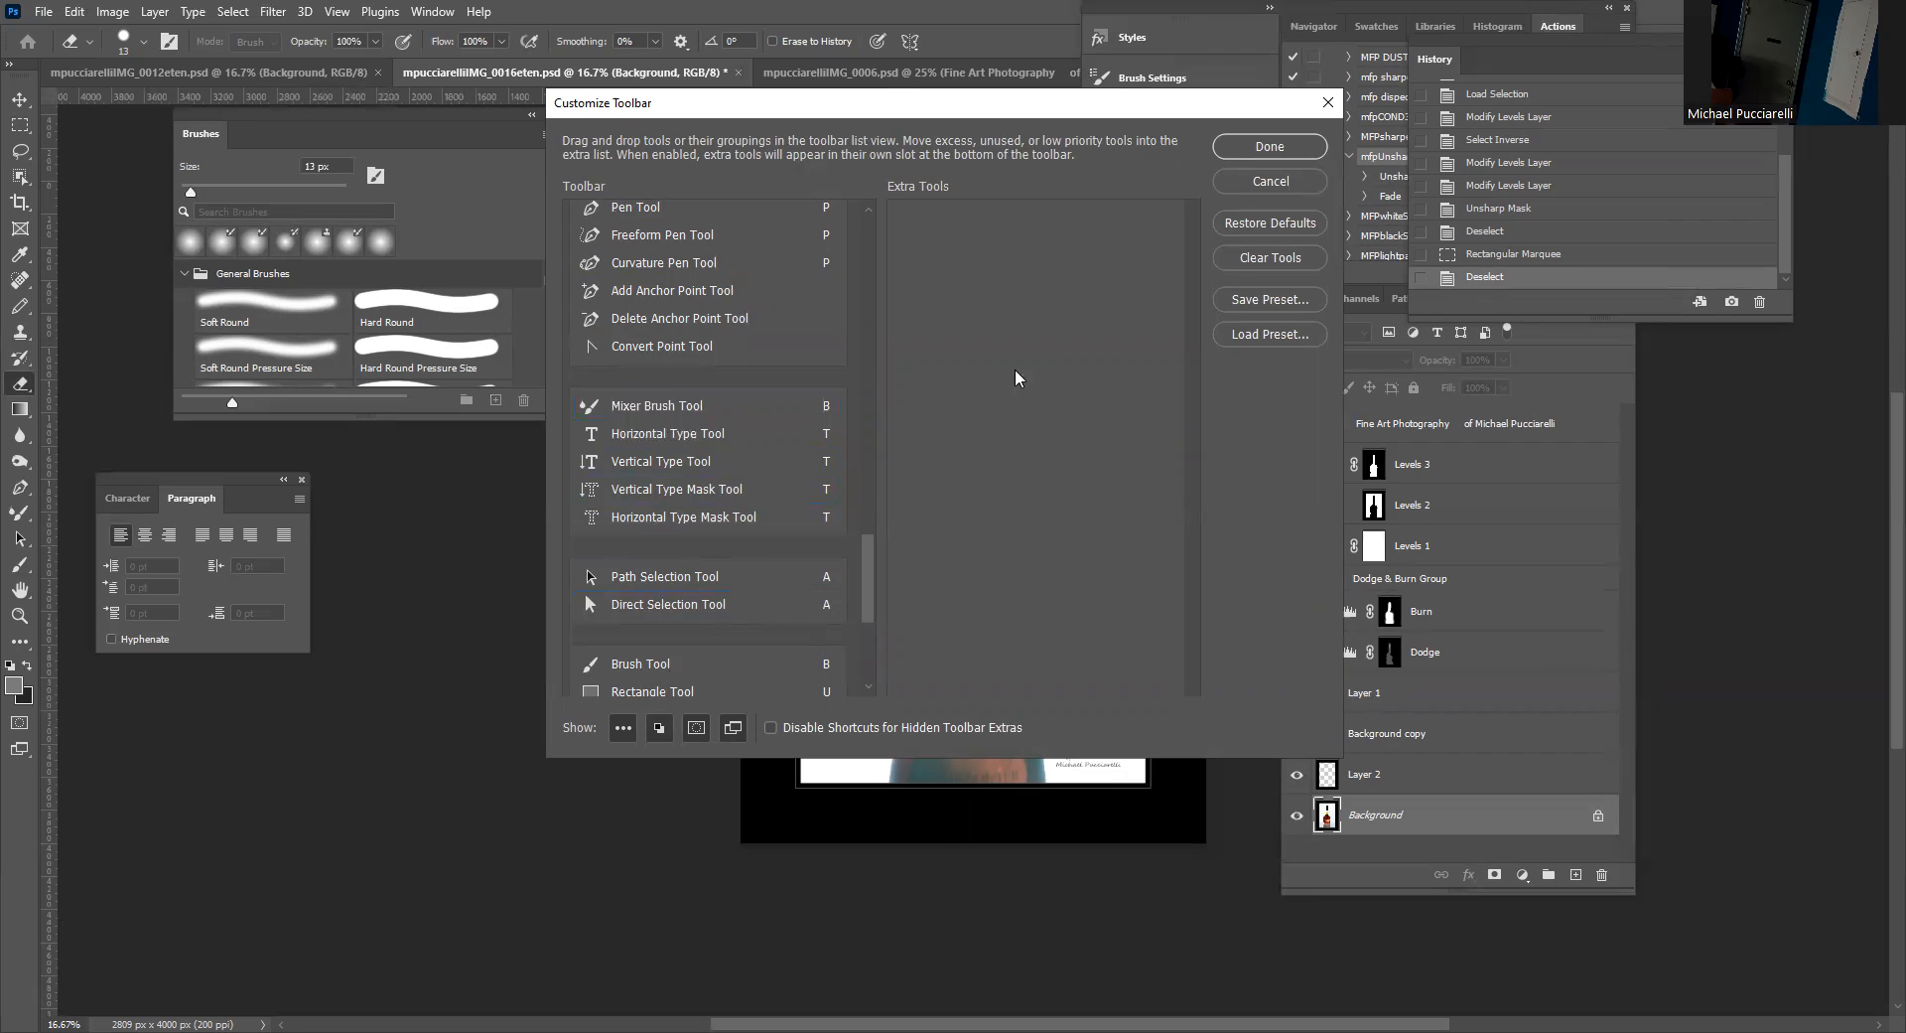
{"action": "left_click", "coordinate": [1261, 148]}
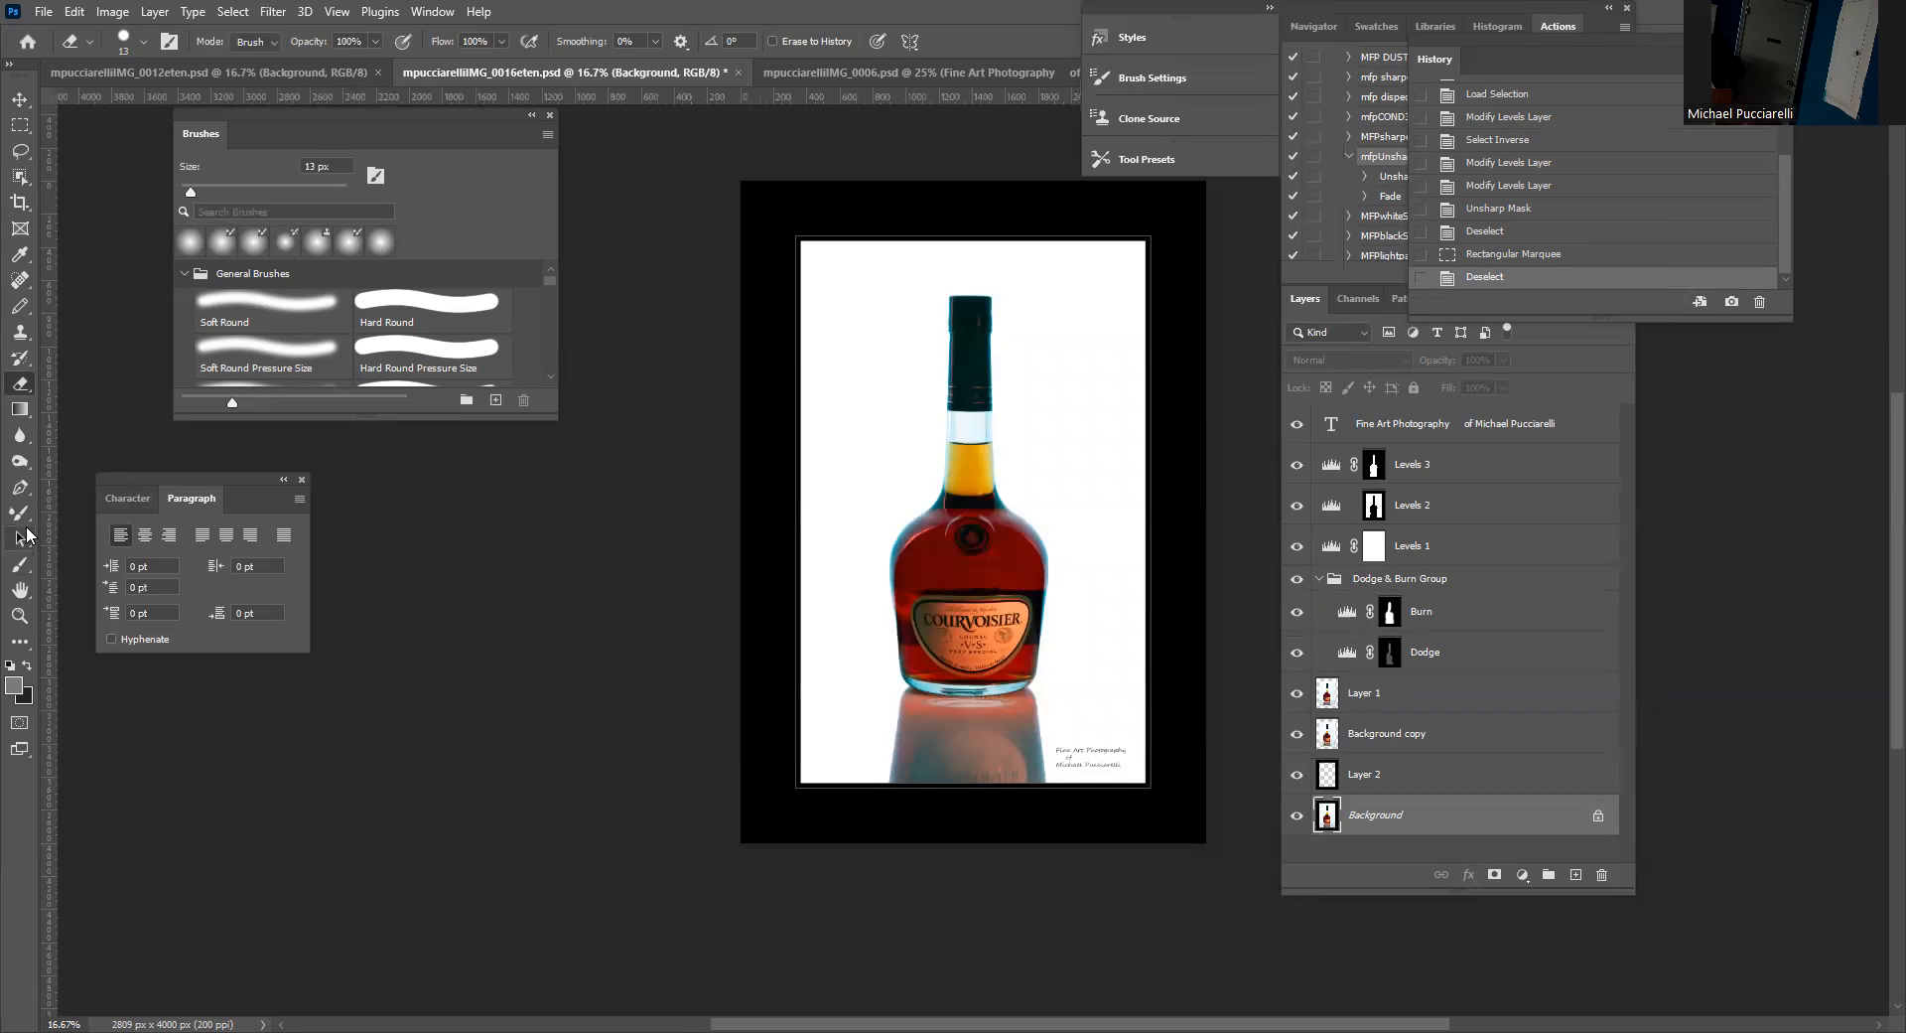
Paint several 400 px Mixer Brush strokes on the Background layer on both sides of the bottle's base.
{"action": "left_click", "coordinate": [21, 514]}
{"action": "left_click", "coordinate": [221, 42]}
{"action": "left_click", "coordinate": [228, 86]}
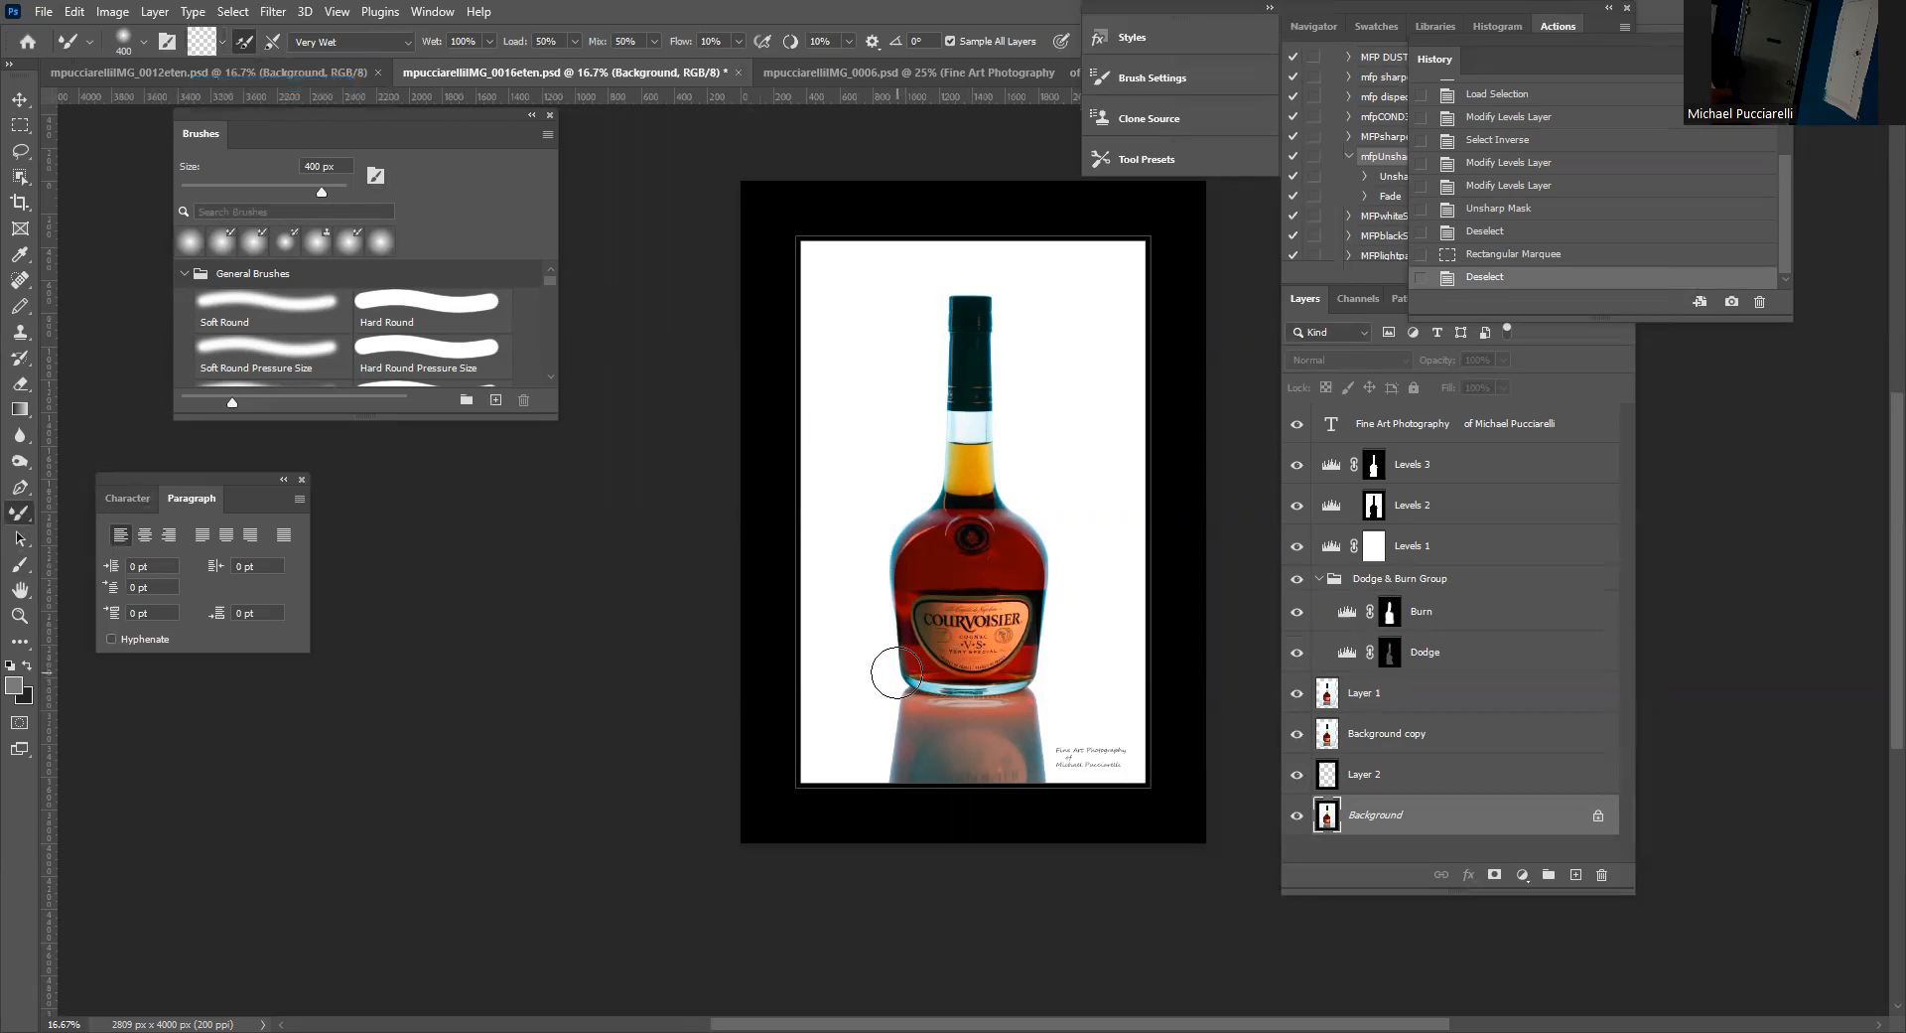
{"action": "left_click", "coordinate": [845, 696]}
{"action": "left_click", "coordinate": [845, 694]}
{"action": "left_click", "coordinate": [845, 694]}
{"action": "left_click", "coordinate": [1068, 658]}
{"action": "left_click", "coordinate": [1069, 691]}
{"action": "left_click", "coordinate": [1102, 734]}
{"action": "left_click", "coordinate": [1103, 663]}
{"action": "left_click", "coordinate": [1100, 644]}
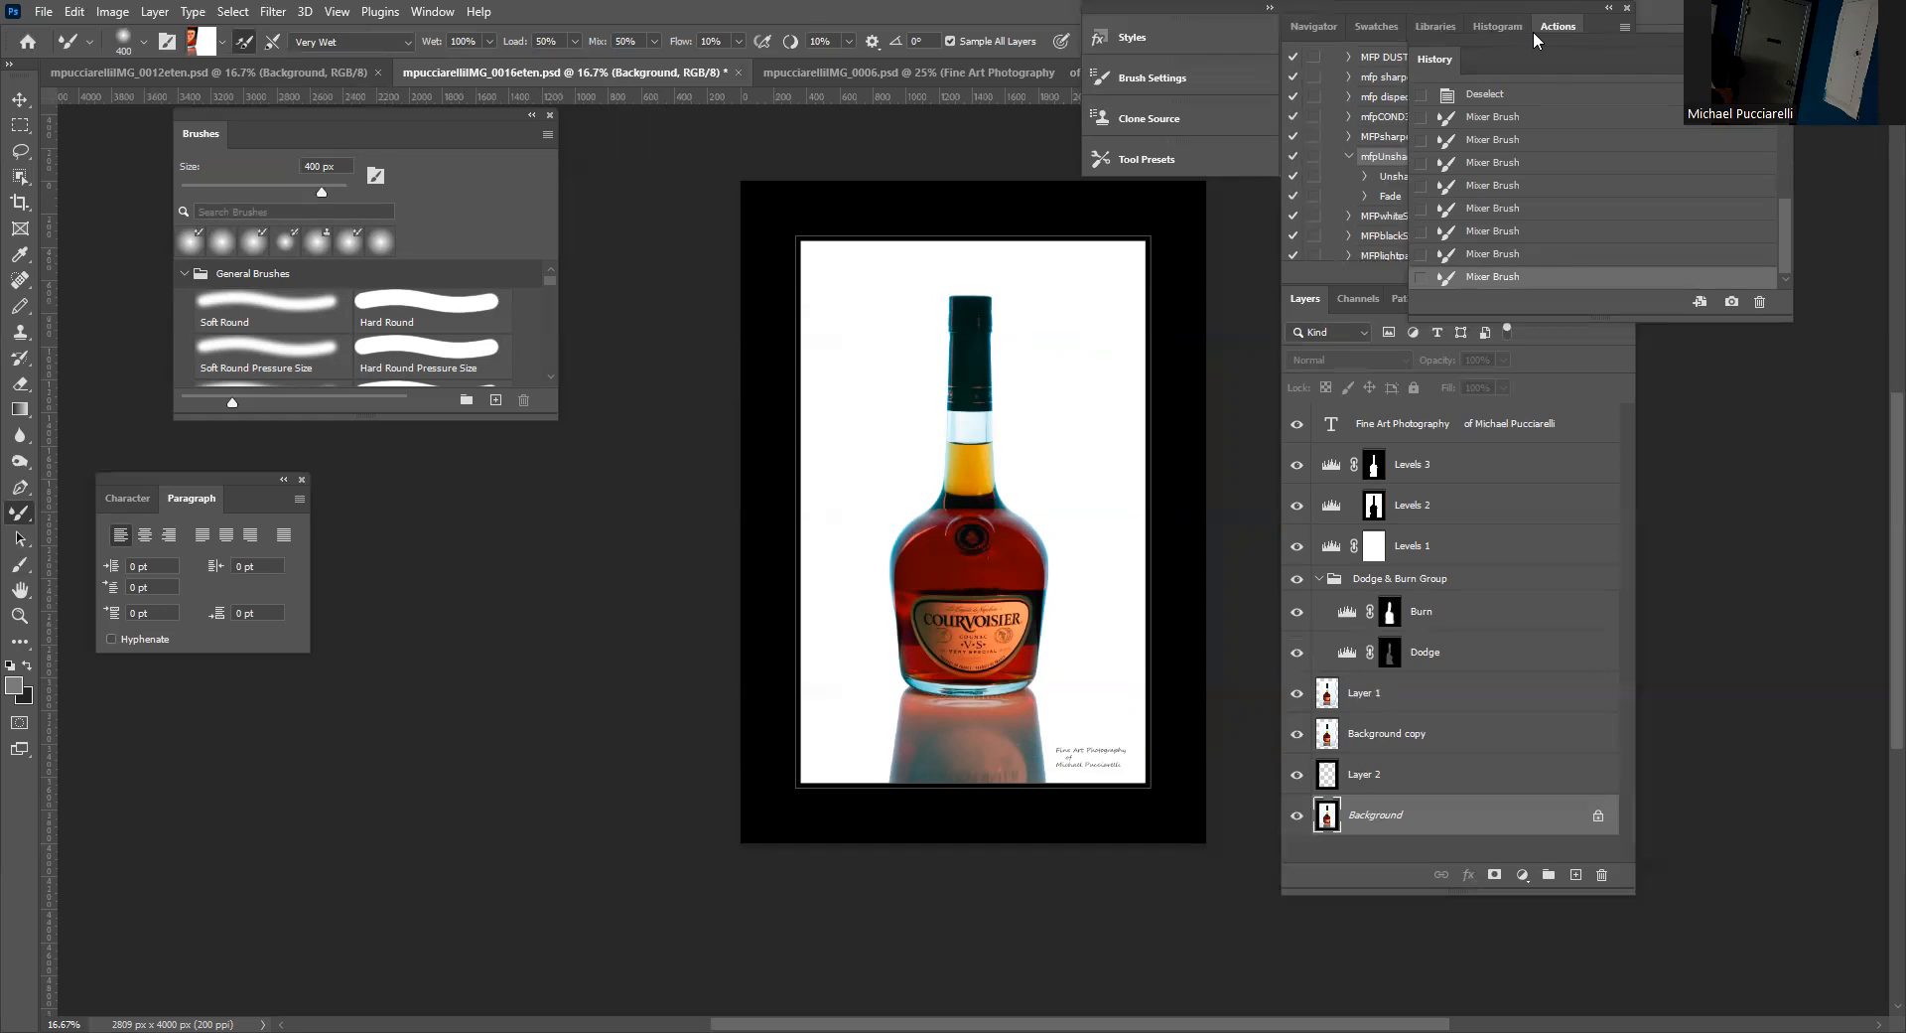
Bring the Actions panel in front of History and collapse the expanded MFP filters actions and their set.
{"action": "left_click", "coordinate": [1830, 290]}
{"action": "left_click", "coordinate": [1537, 26]}
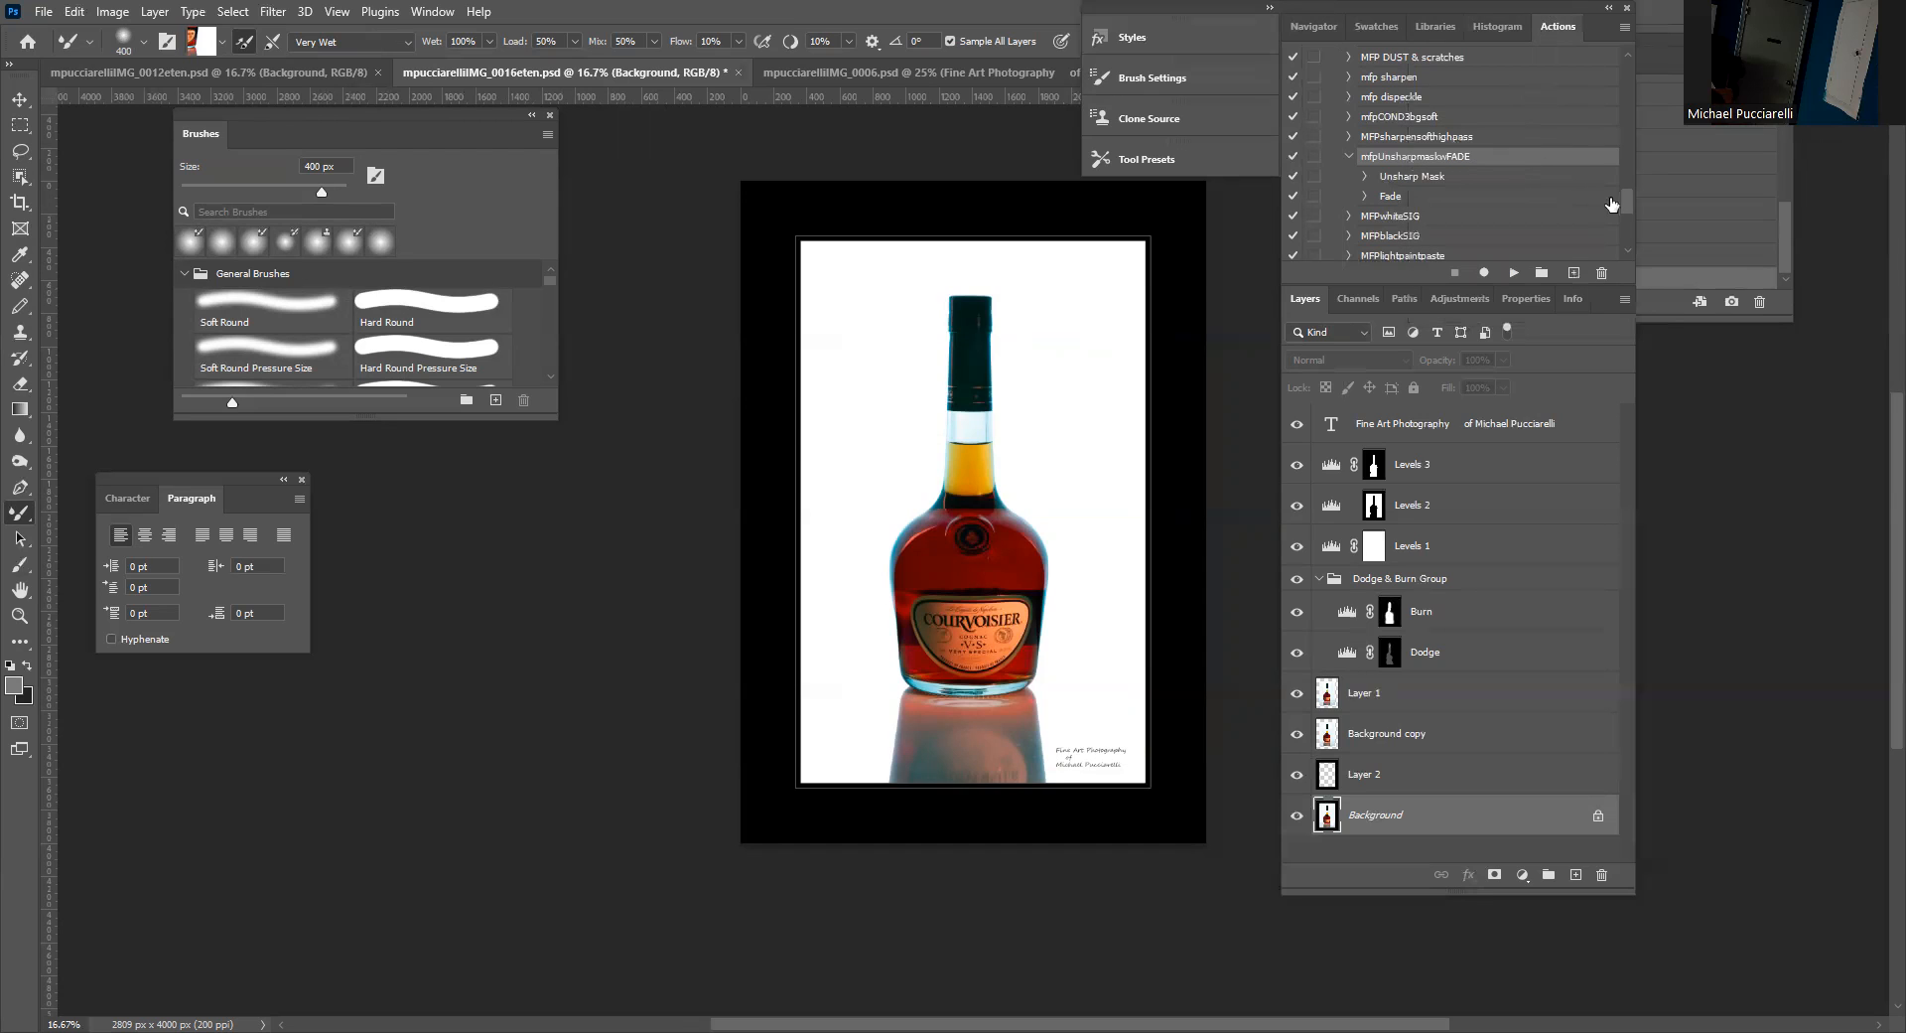
{"action": "scroll", "coordinate": [1352, 129], "scroll_direction": "up", "scroll_amount": 3}
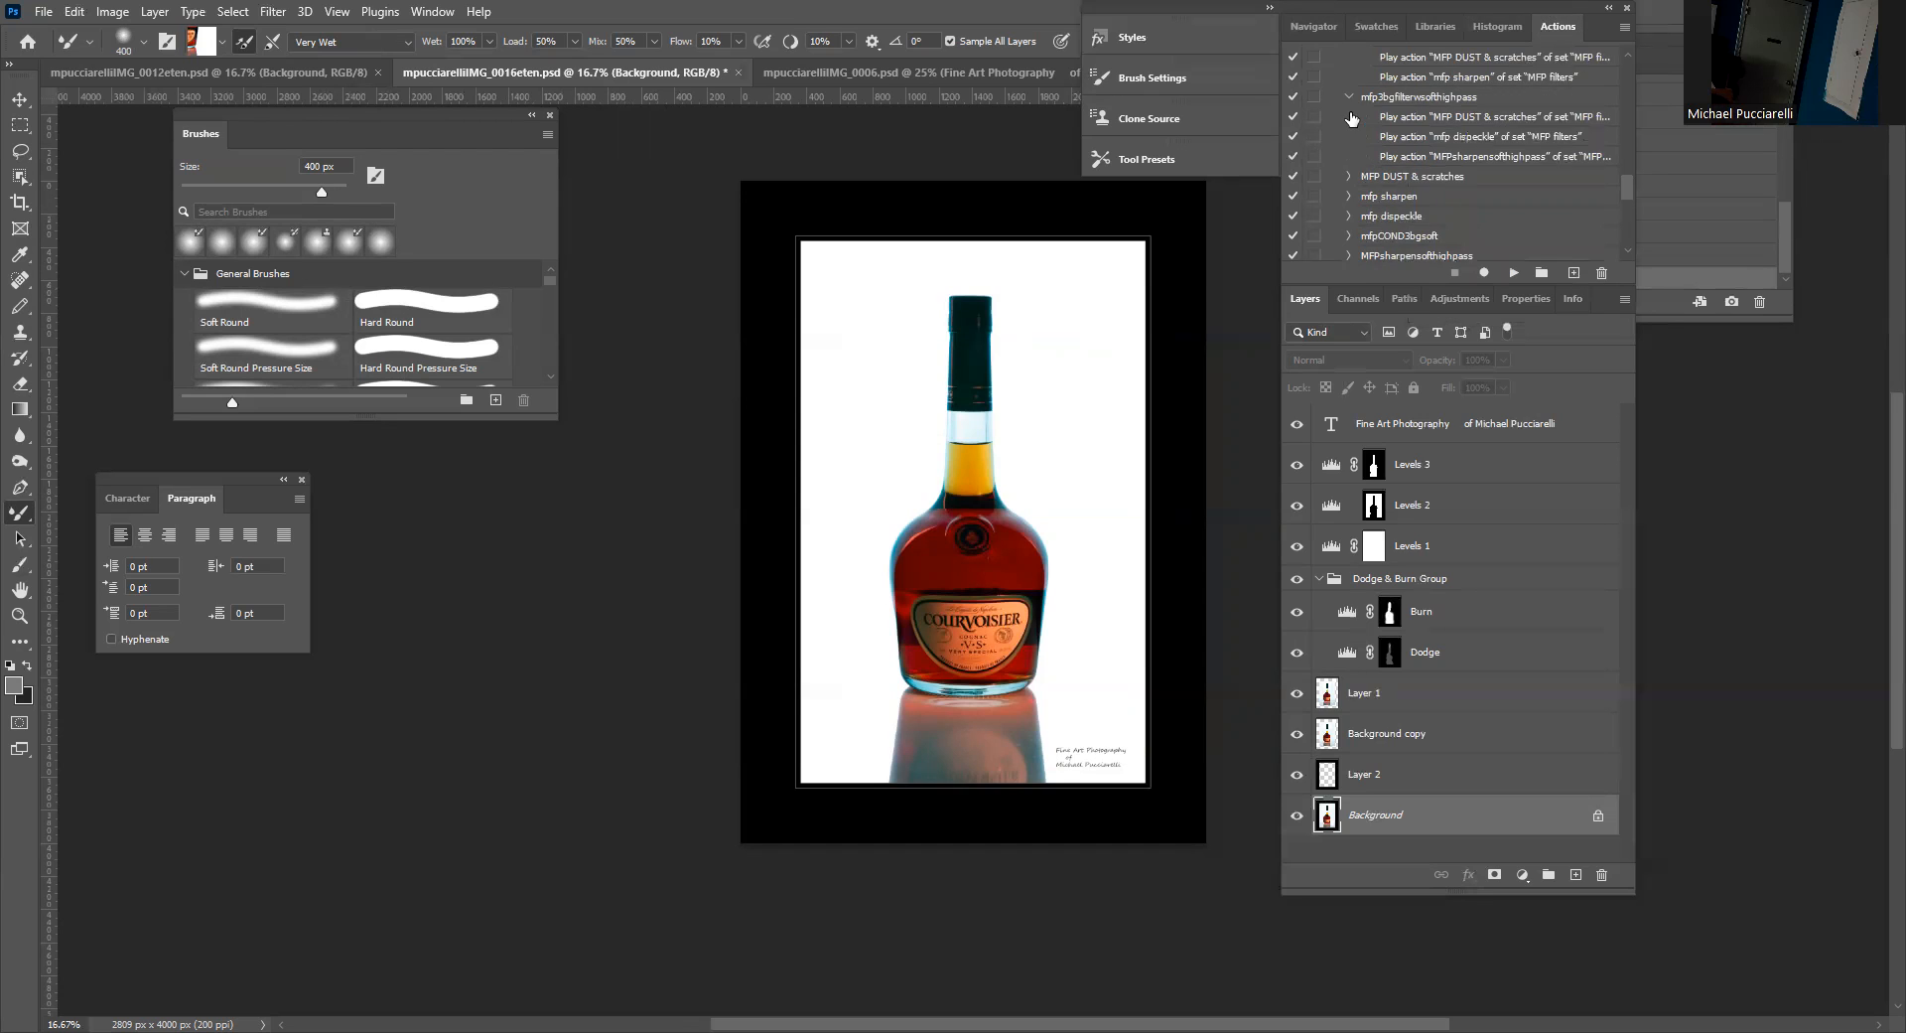
{"action": "left_click", "coordinate": [1349, 176]}
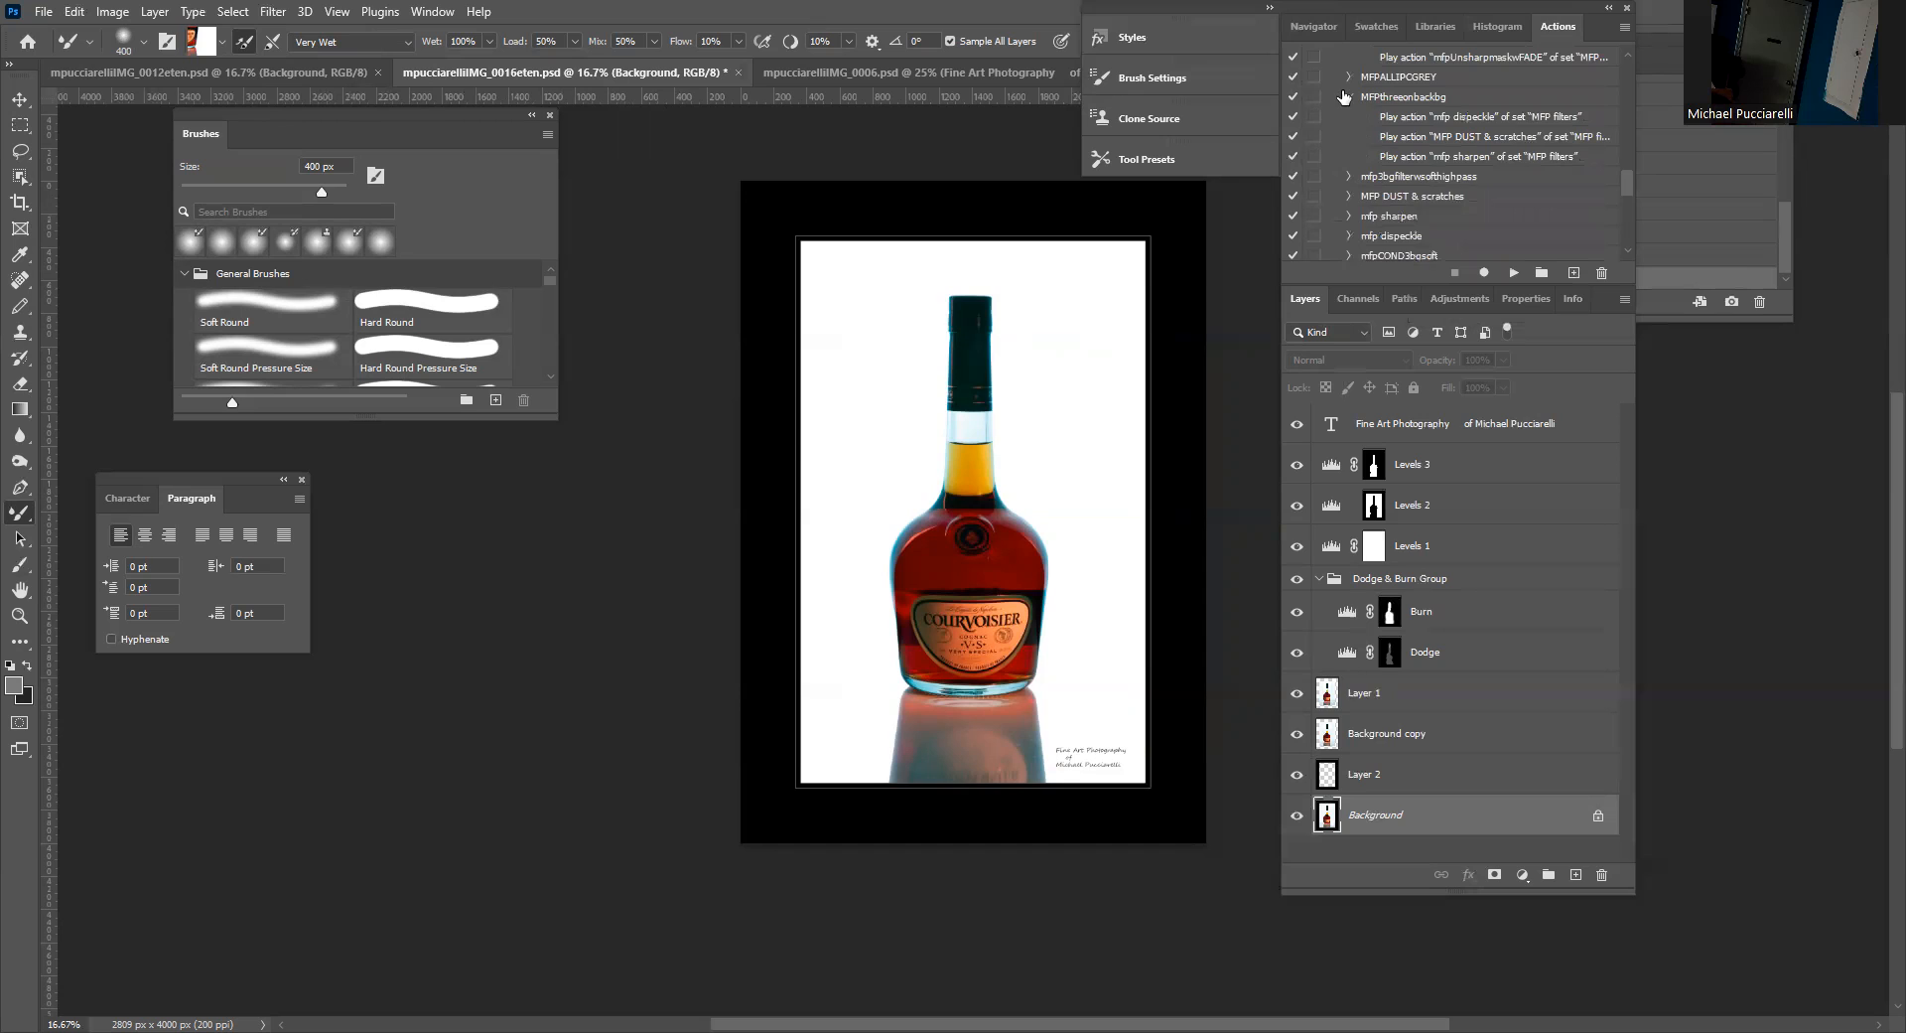
{"action": "left_click", "coordinate": [1349, 97]}
{"action": "scroll", "coordinate": [1348, 89], "scroll_direction": "up", "scroll_amount": 2}
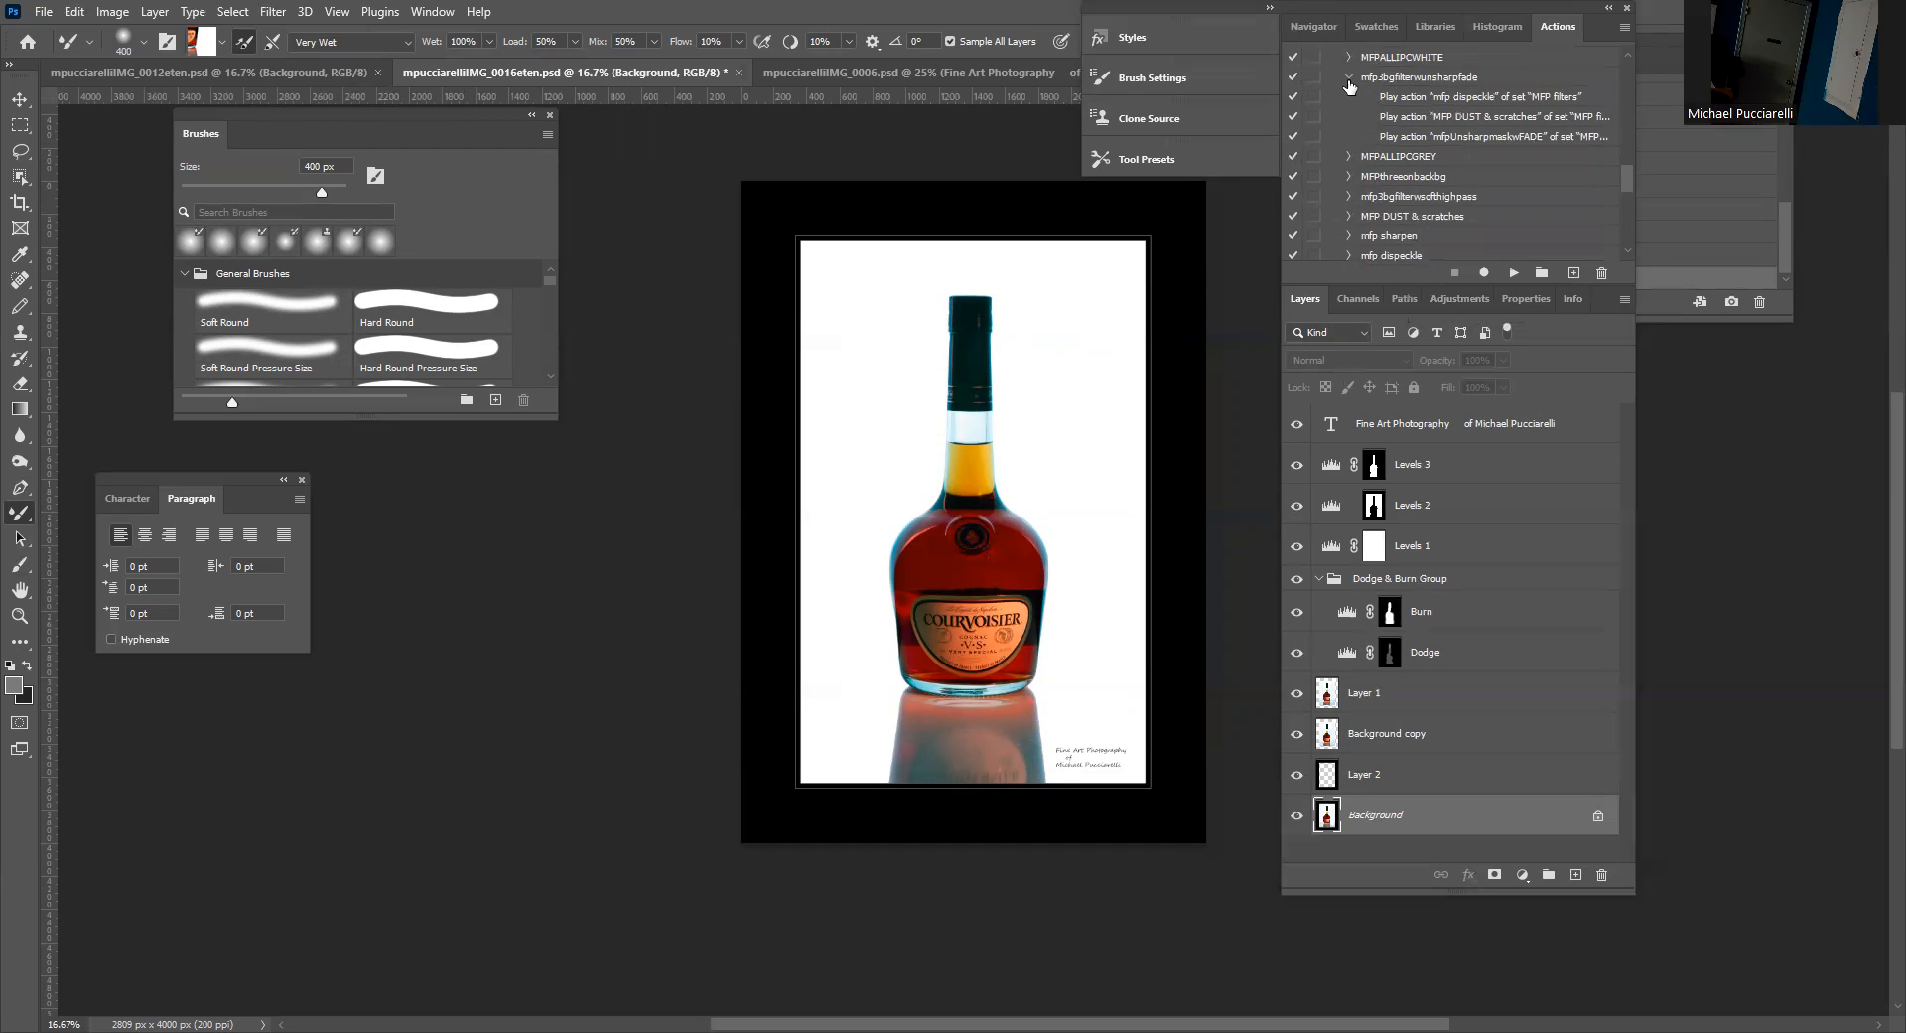
{"action": "scroll", "coordinate": [1348, 79], "scroll_direction": "down", "scroll_amount": 2}
{"action": "left_click", "coordinate": [1348, 136]}
{"action": "scroll", "coordinate": [1346, 136], "scroll_direction": "down", "scroll_amount": 3}
{"action": "left_click", "coordinate": [1348, 136]}
{"action": "scroll", "coordinate": [1335, 141], "scroll_direction": "up", "scroll_amount": 5}
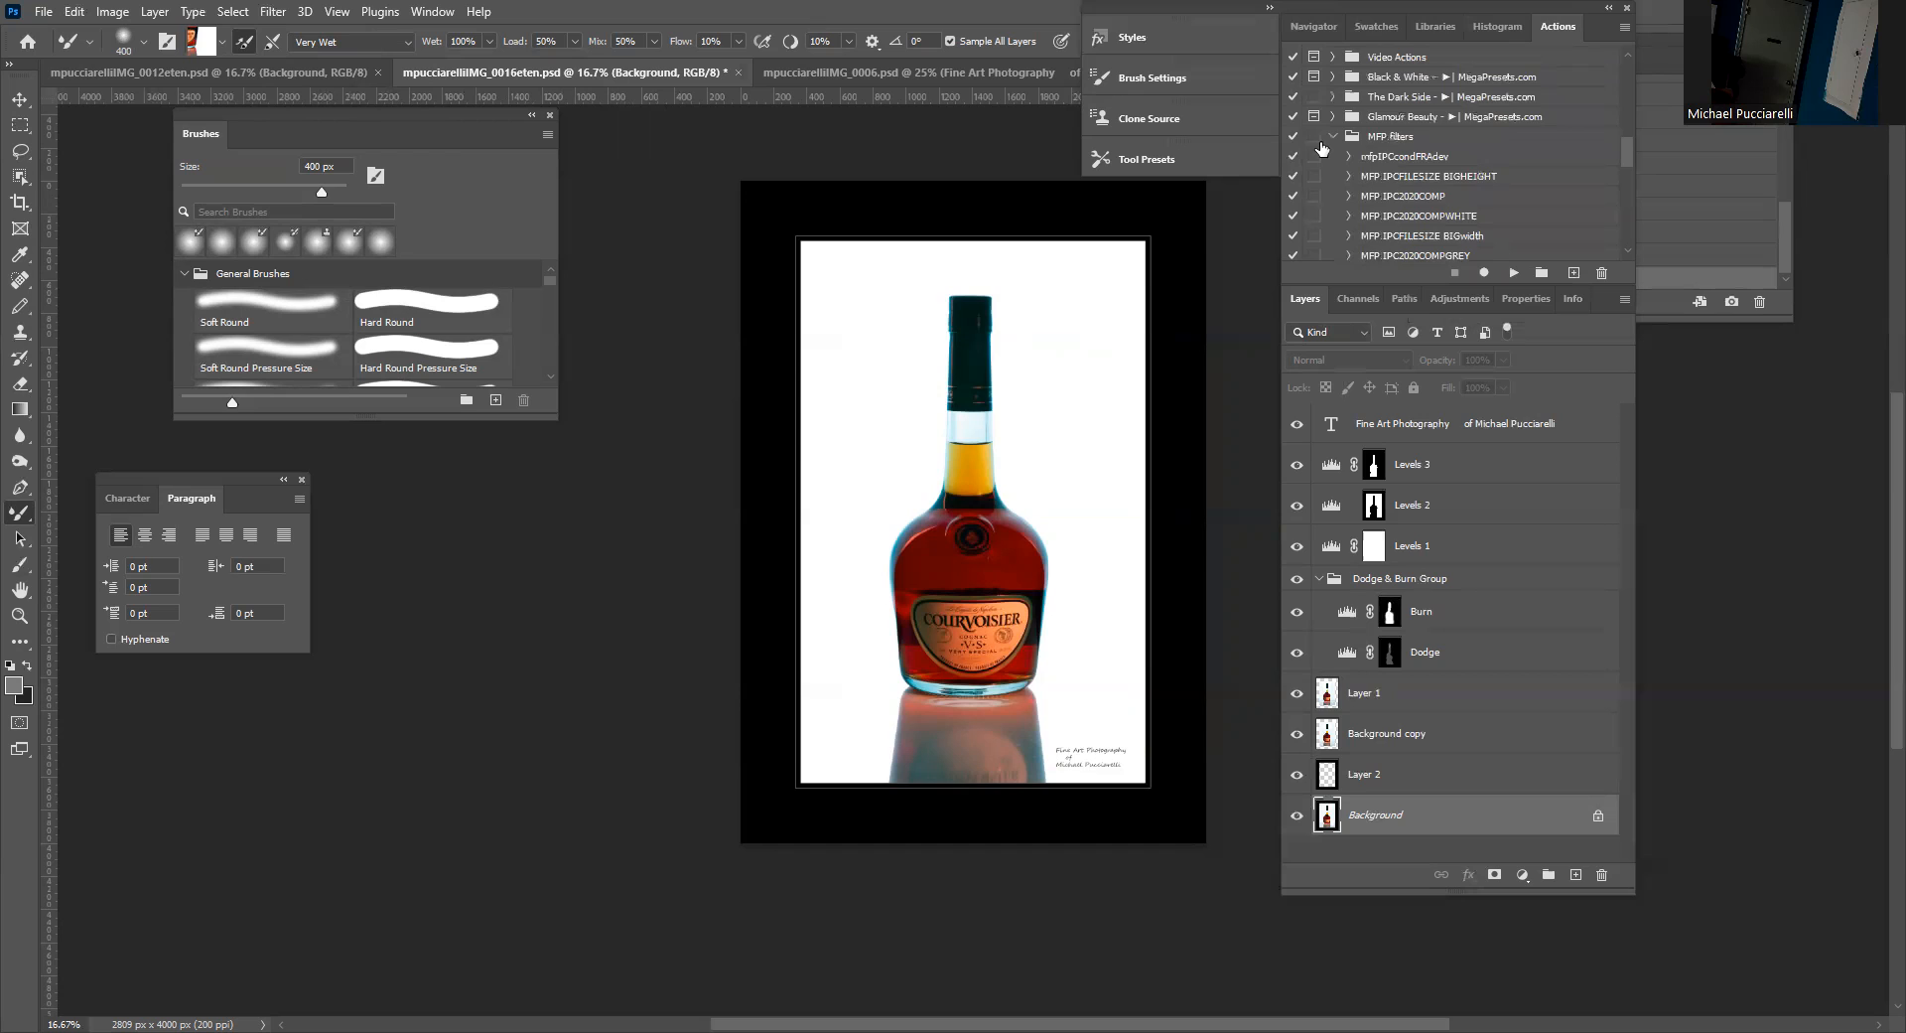
{"action": "left_click", "coordinate": [1332, 136]}
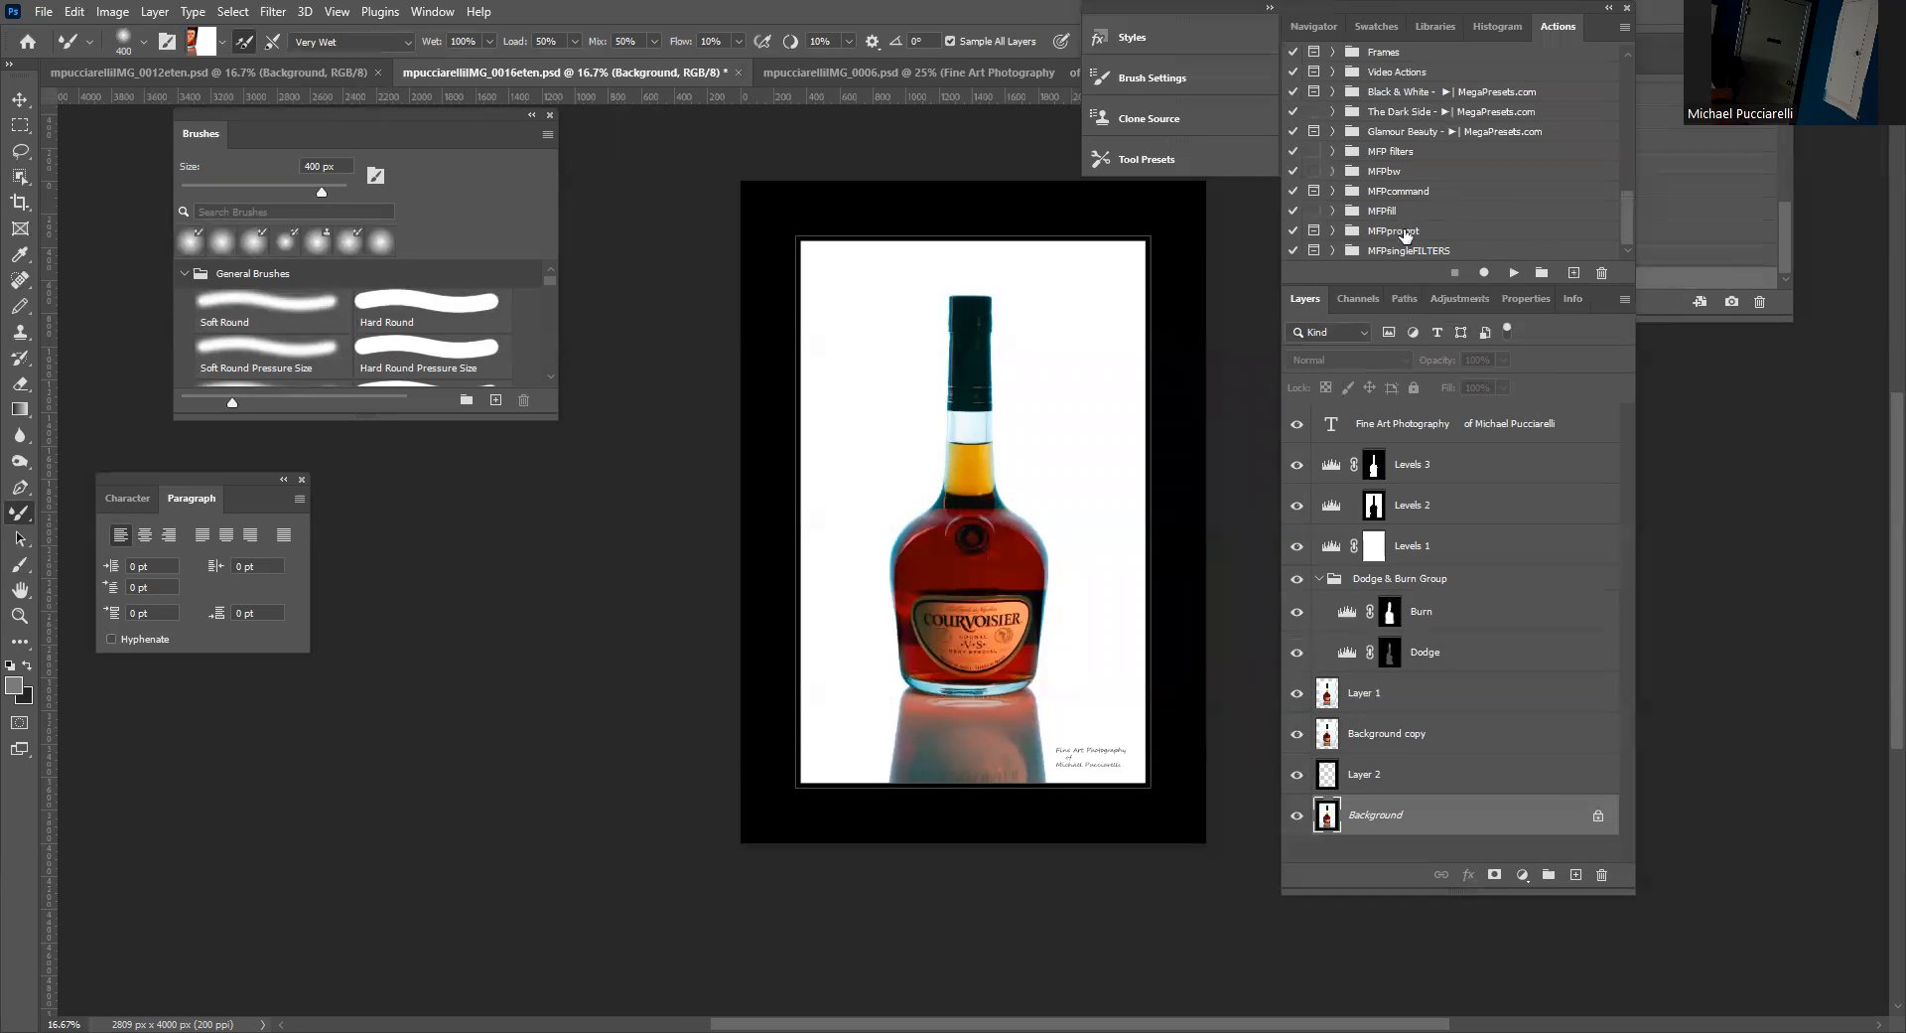
Expand the MFPcommand action set and play its MFPsaveLEGACY action to open the Save for Web export.
{"action": "left_click", "coordinate": [1332, 191]}
{"action": "scroll", "coordinate": [1388, 178], "scroll_direction": "down", "scroll_amount": 2}
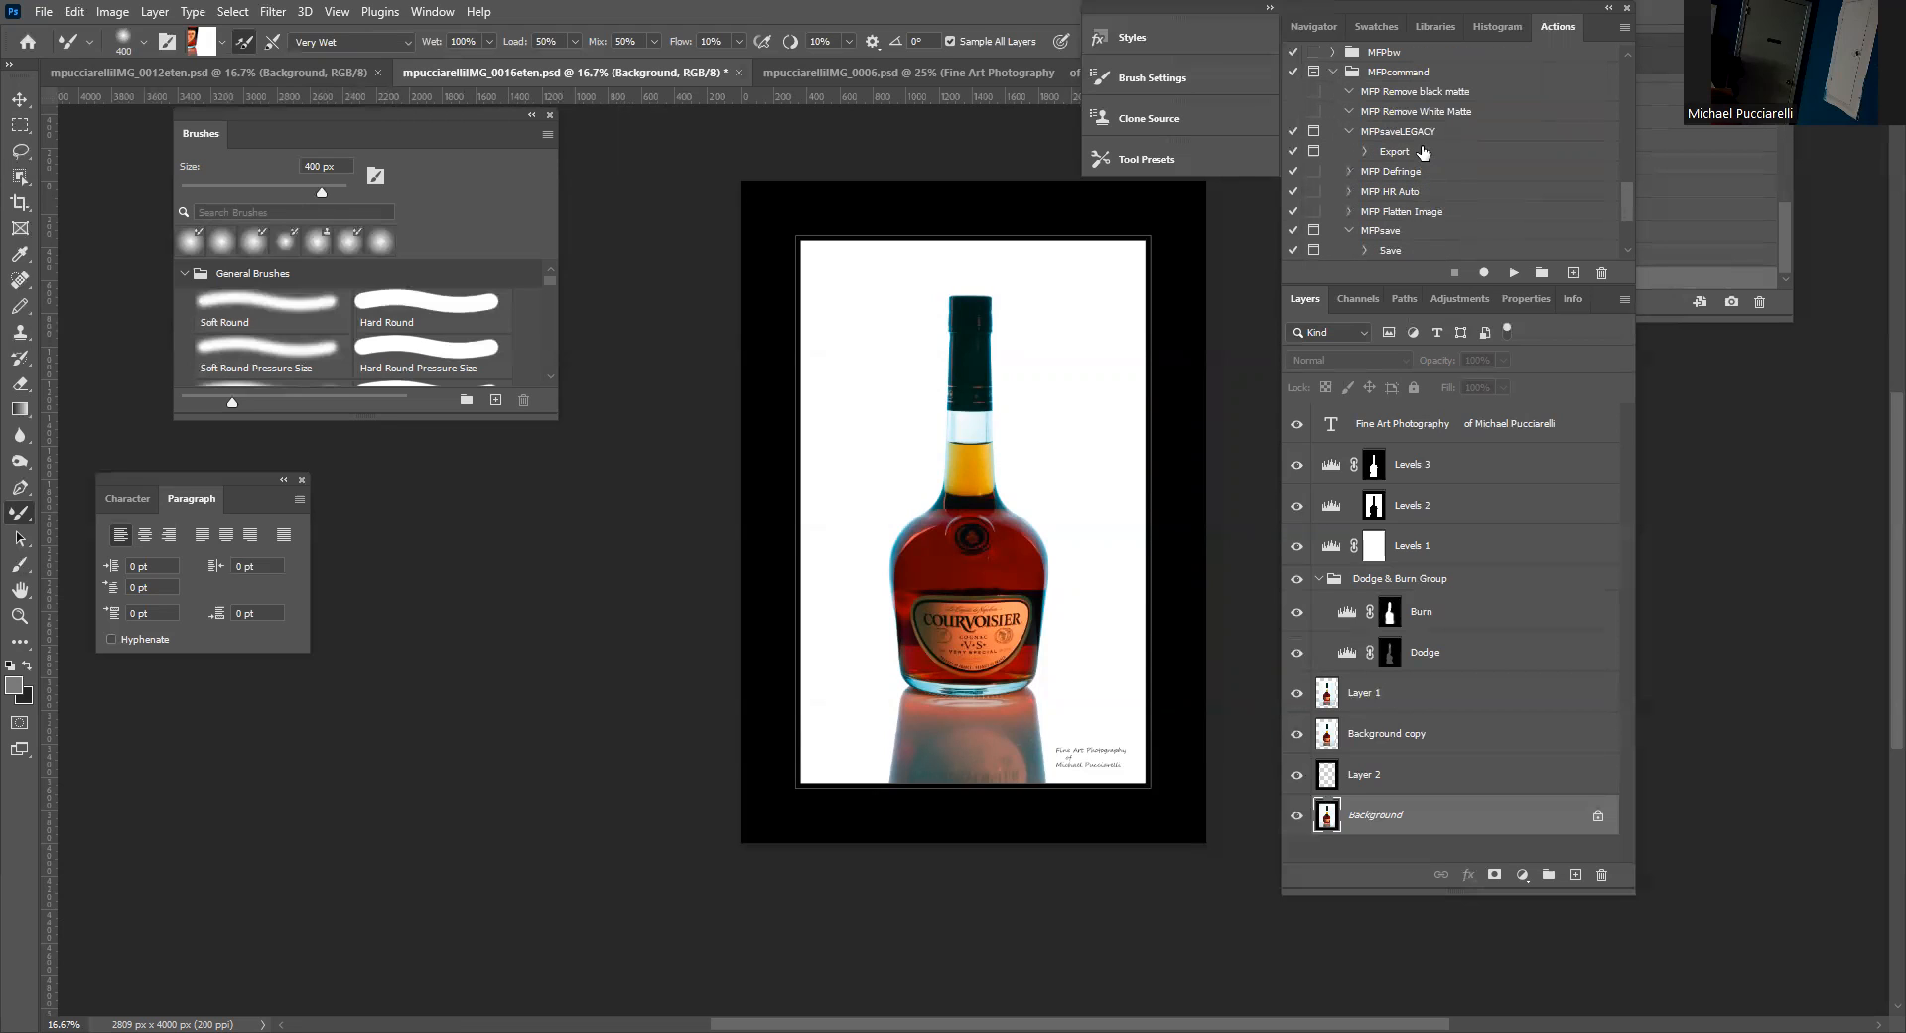
{"action": "left_click", "coordinate": [1416, 133]}
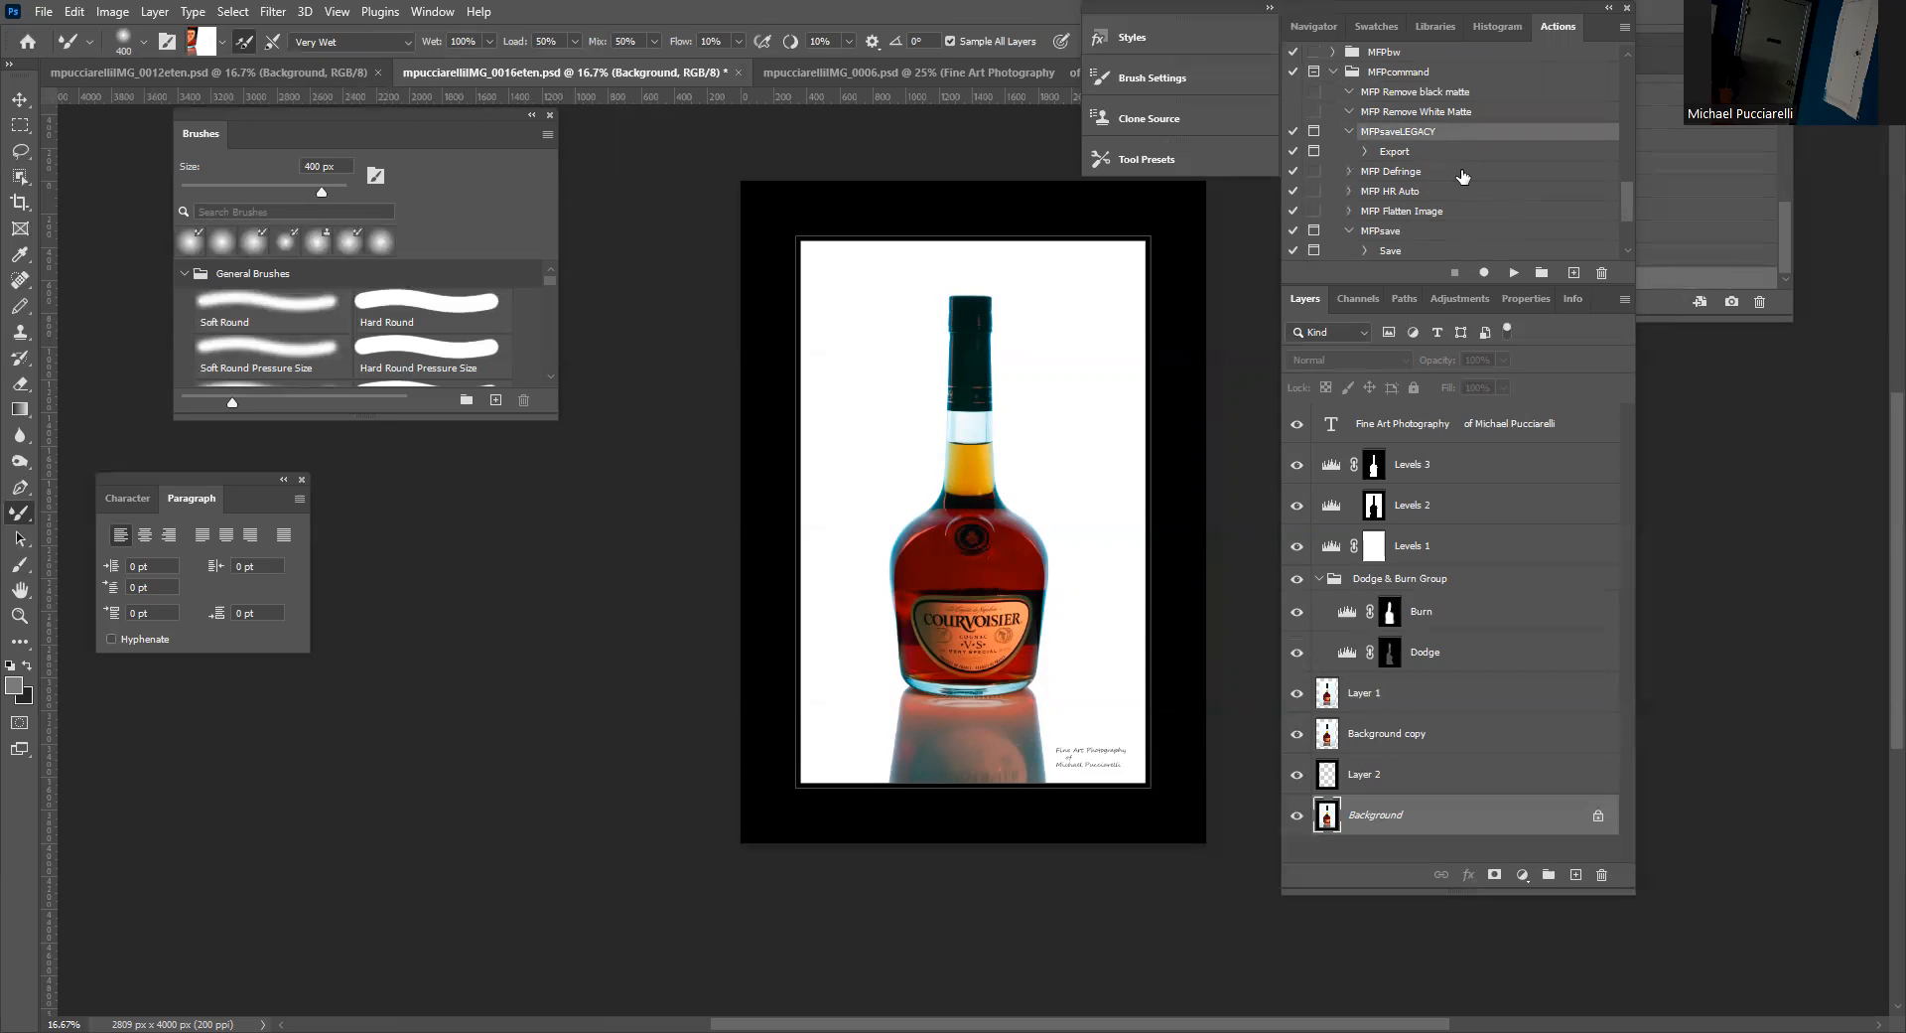
{"action": "left_click", "coordinate": [1515, 268]}
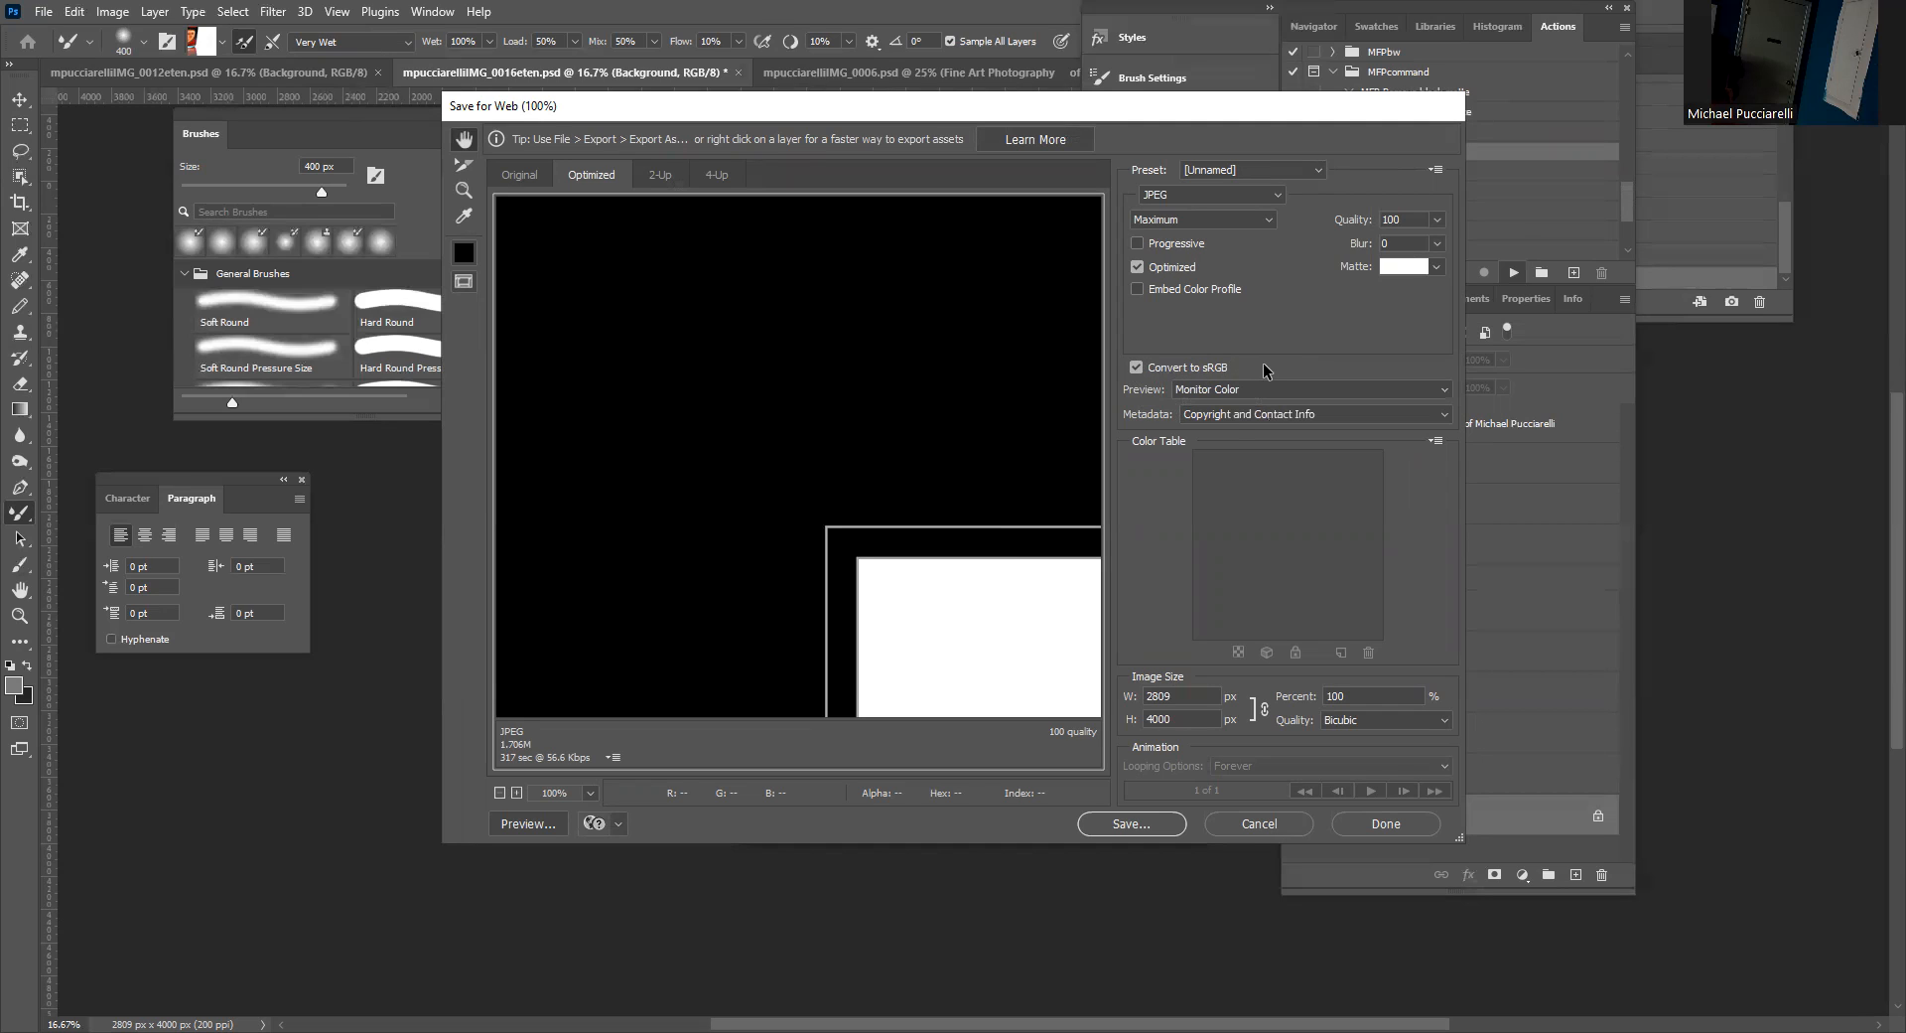
Check the JPEG export's save location and the effect of Convert to sRGB, and cancel the export.
{"action": "left_click", "coordinate": [1132, 823]}
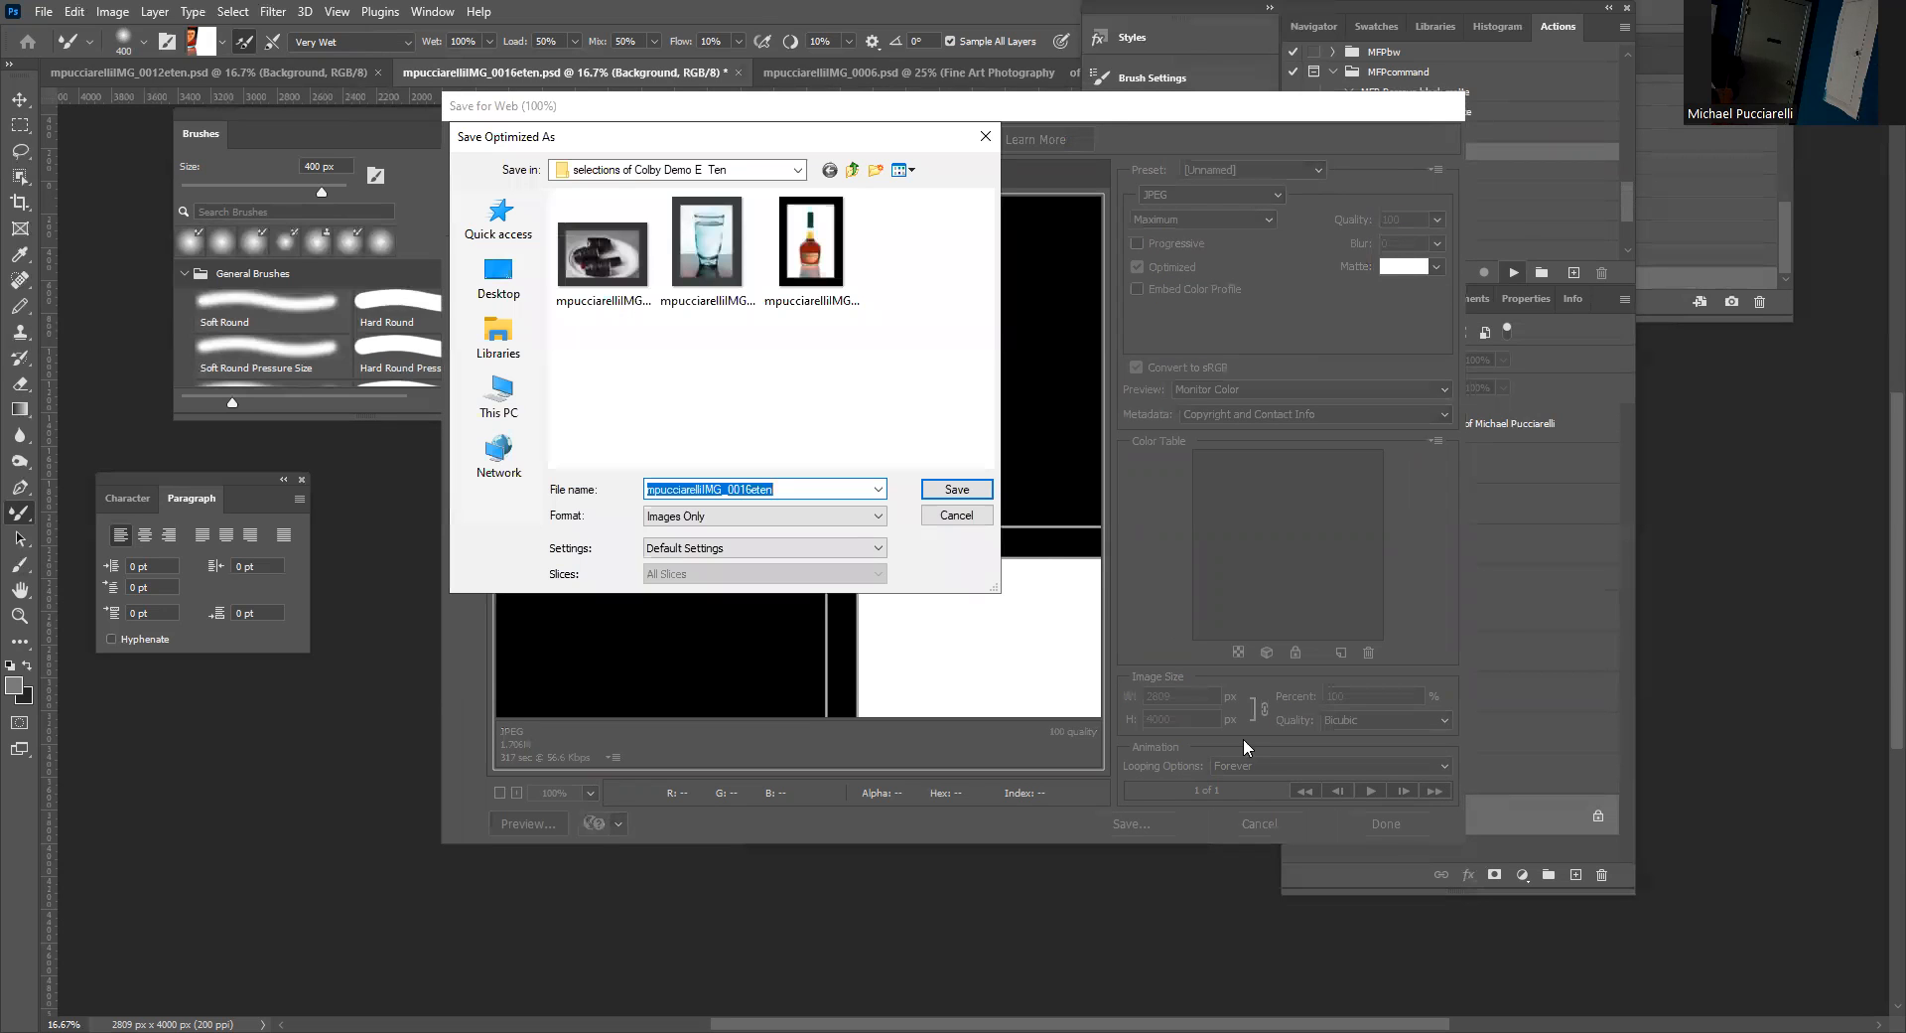
{"action": "left_click", "coordinate": [939, 516]}
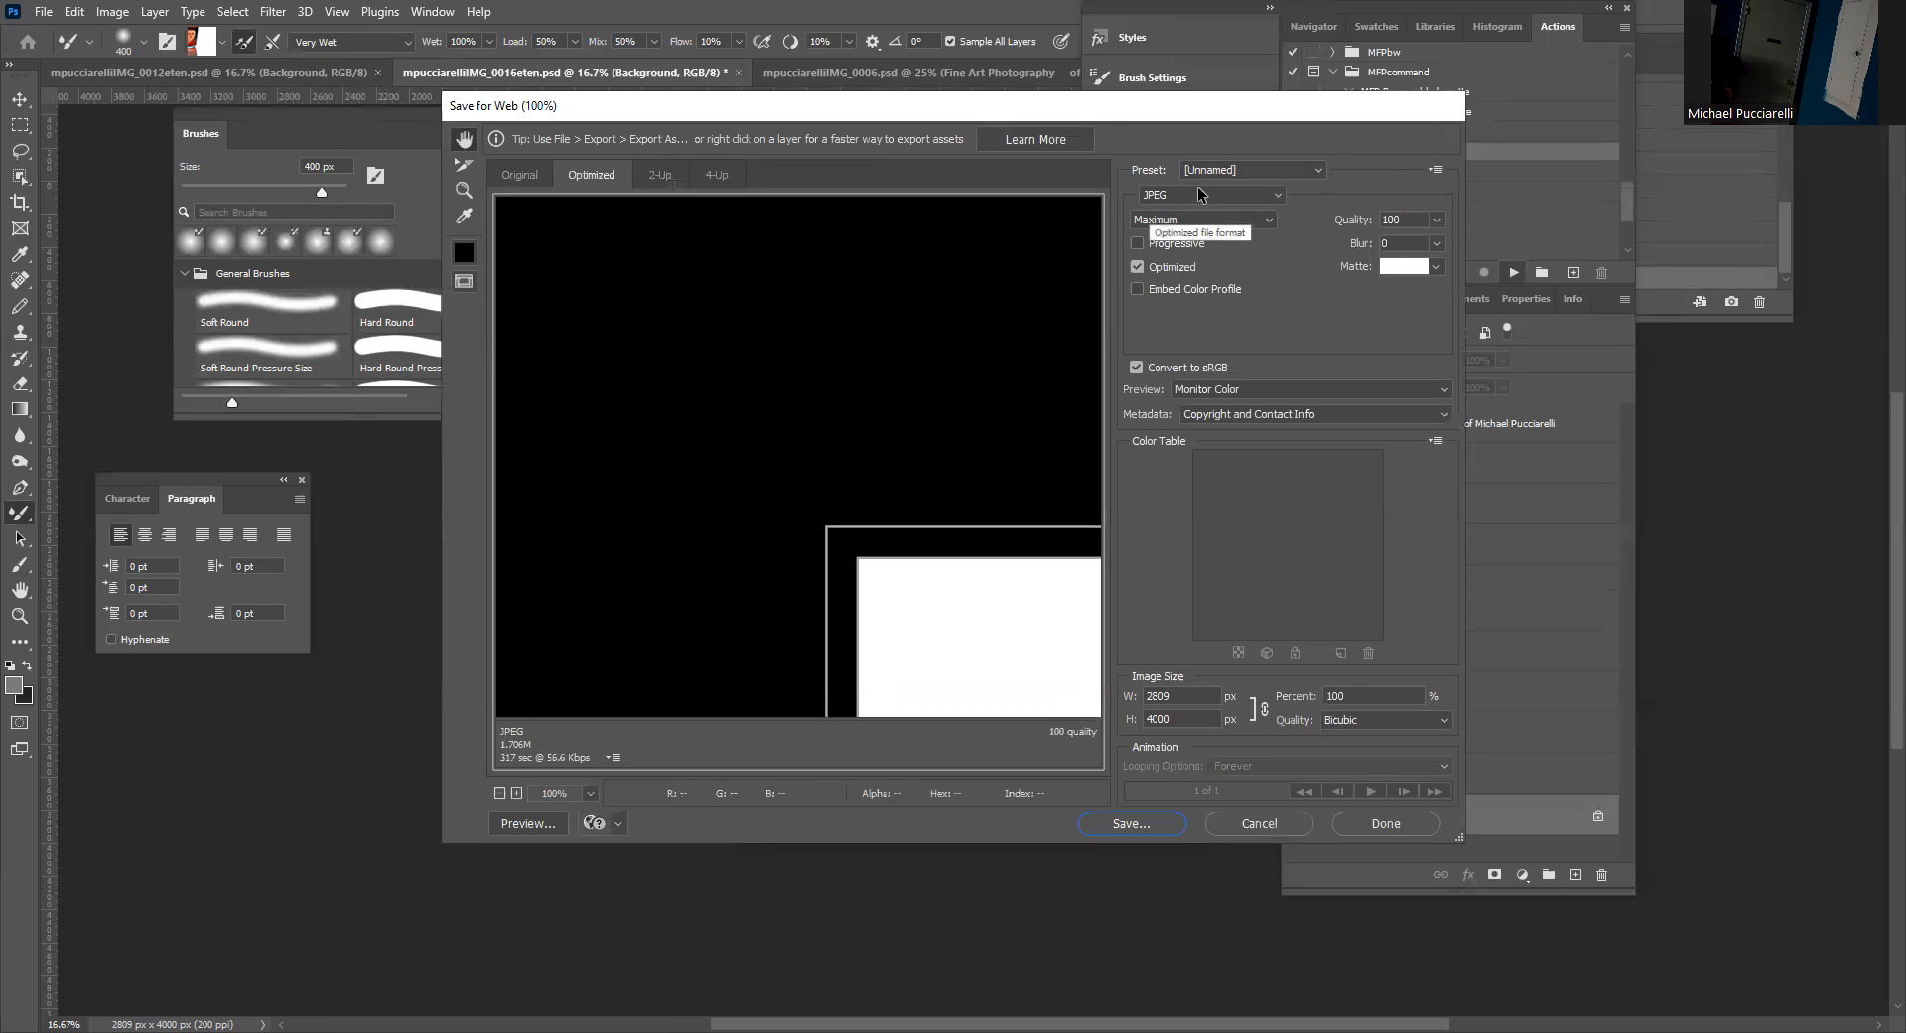
{"action": "left_click", "coordinate": [1136, 367]}
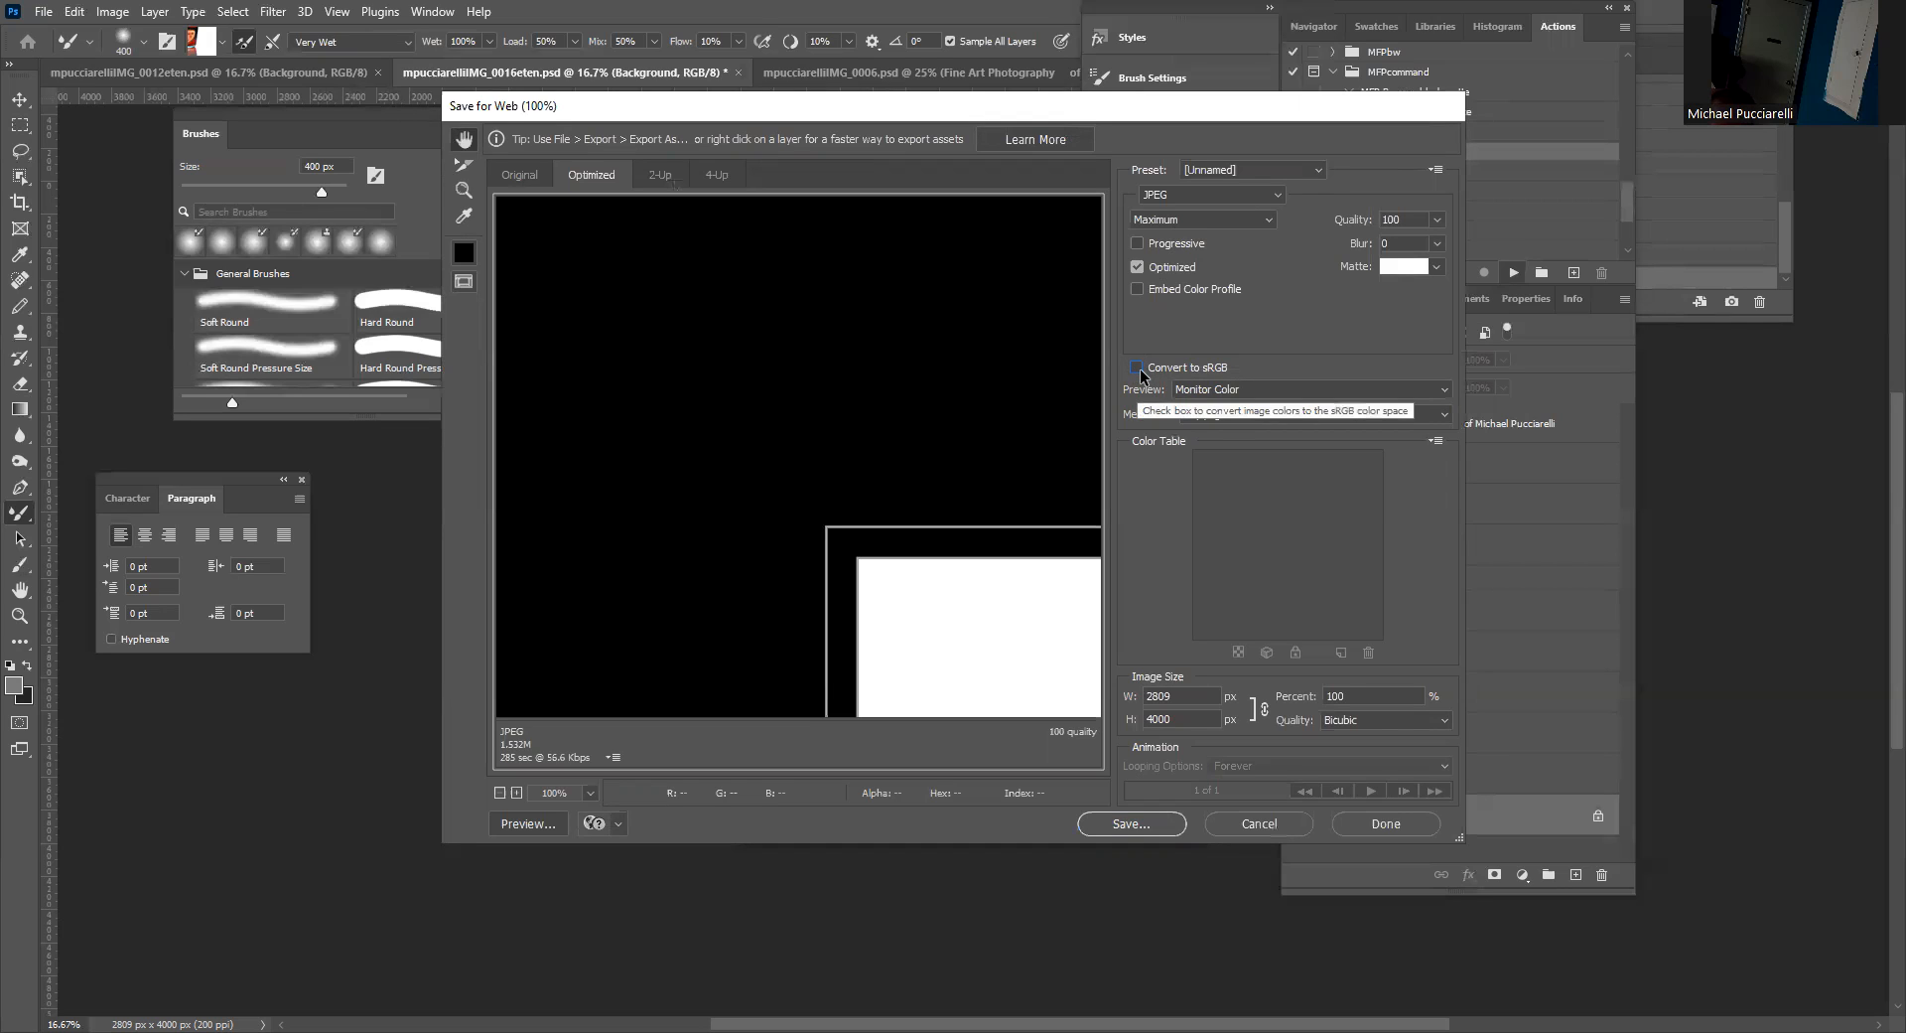
{"action": "left_click", "coordinate": [1138, 367]}
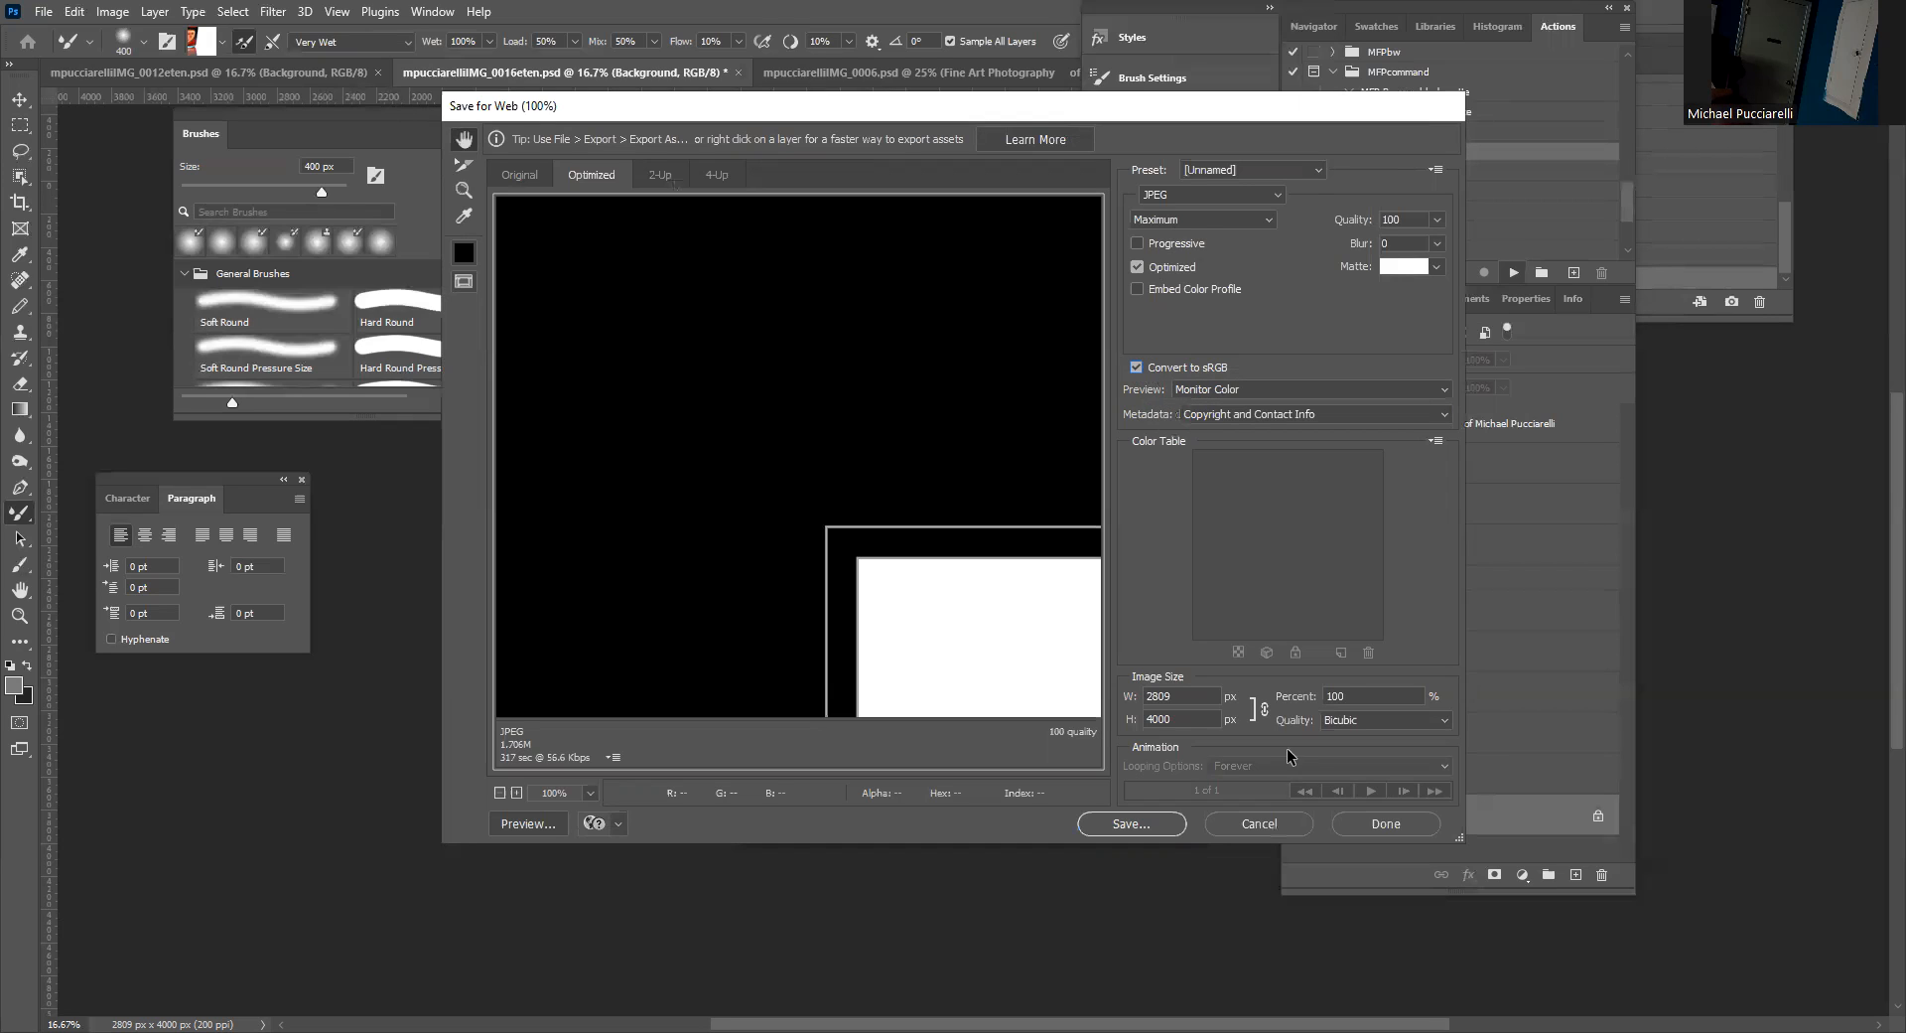
{"action": "left_click", "coordinate": [1267, 818]}
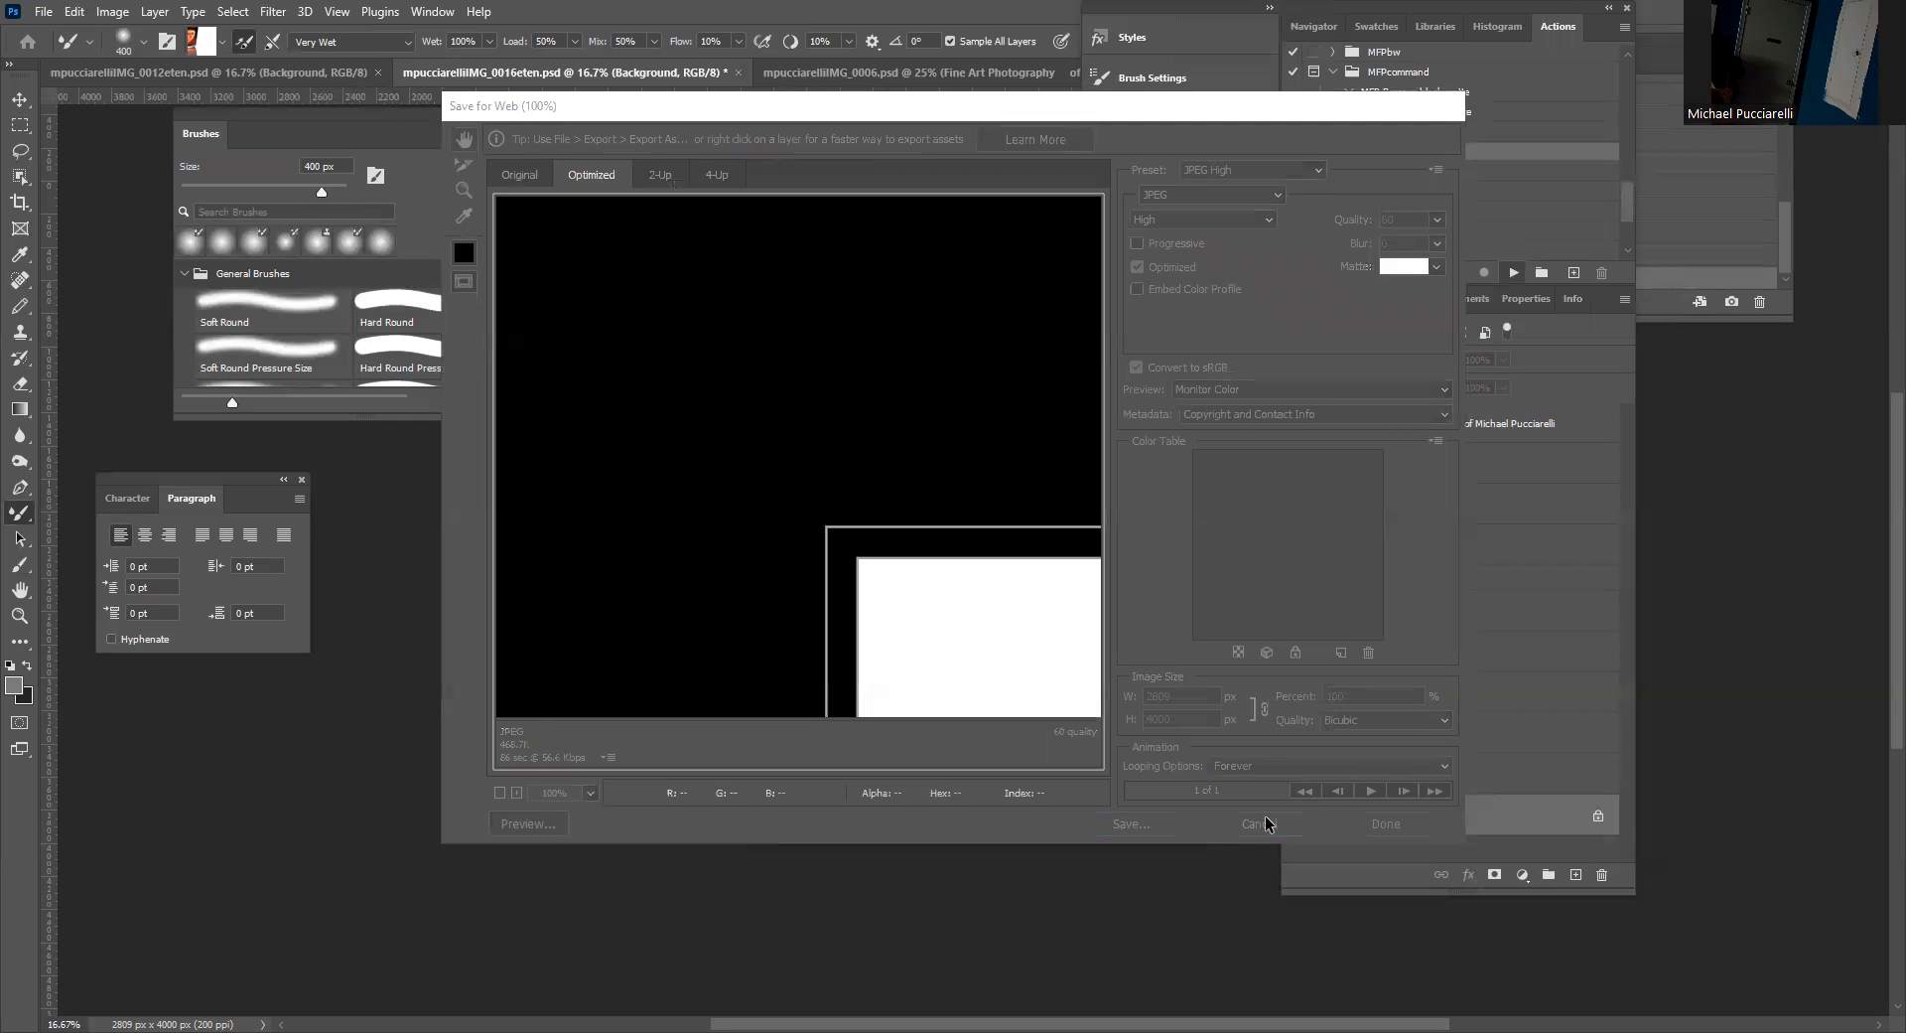